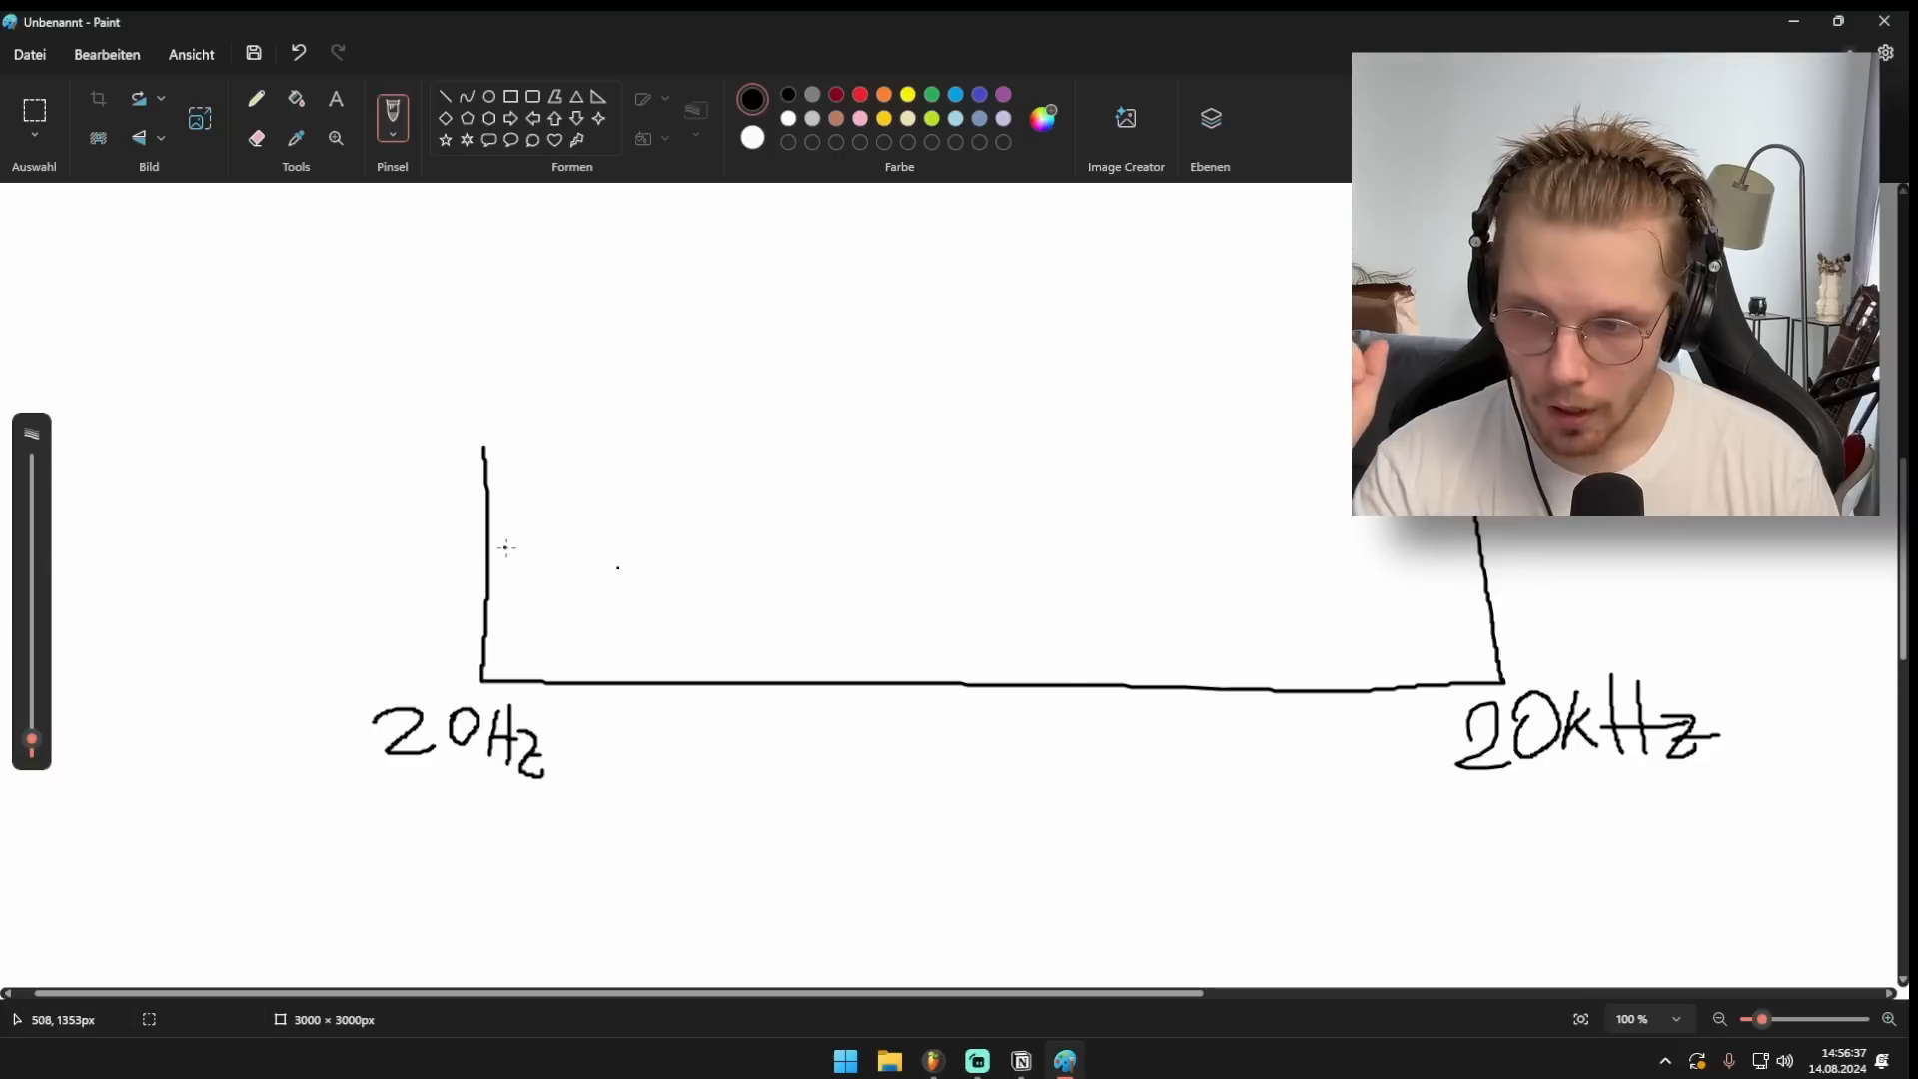
# Sketch overlapping hump-shaped bands between the 20Hz and 20kHz markers, with a narrower curve inside the piano's range.
pyautogui.moveTo(490, 552)
pyautogui.mouseDown()
pyautogui.moveTo(639, 561)
pyautogui.moveTo(707, 653)
pyautogui.moveTo(874, 517)
pyautogui.moveTo(1052, 605)
pyautogui.mouseUp()
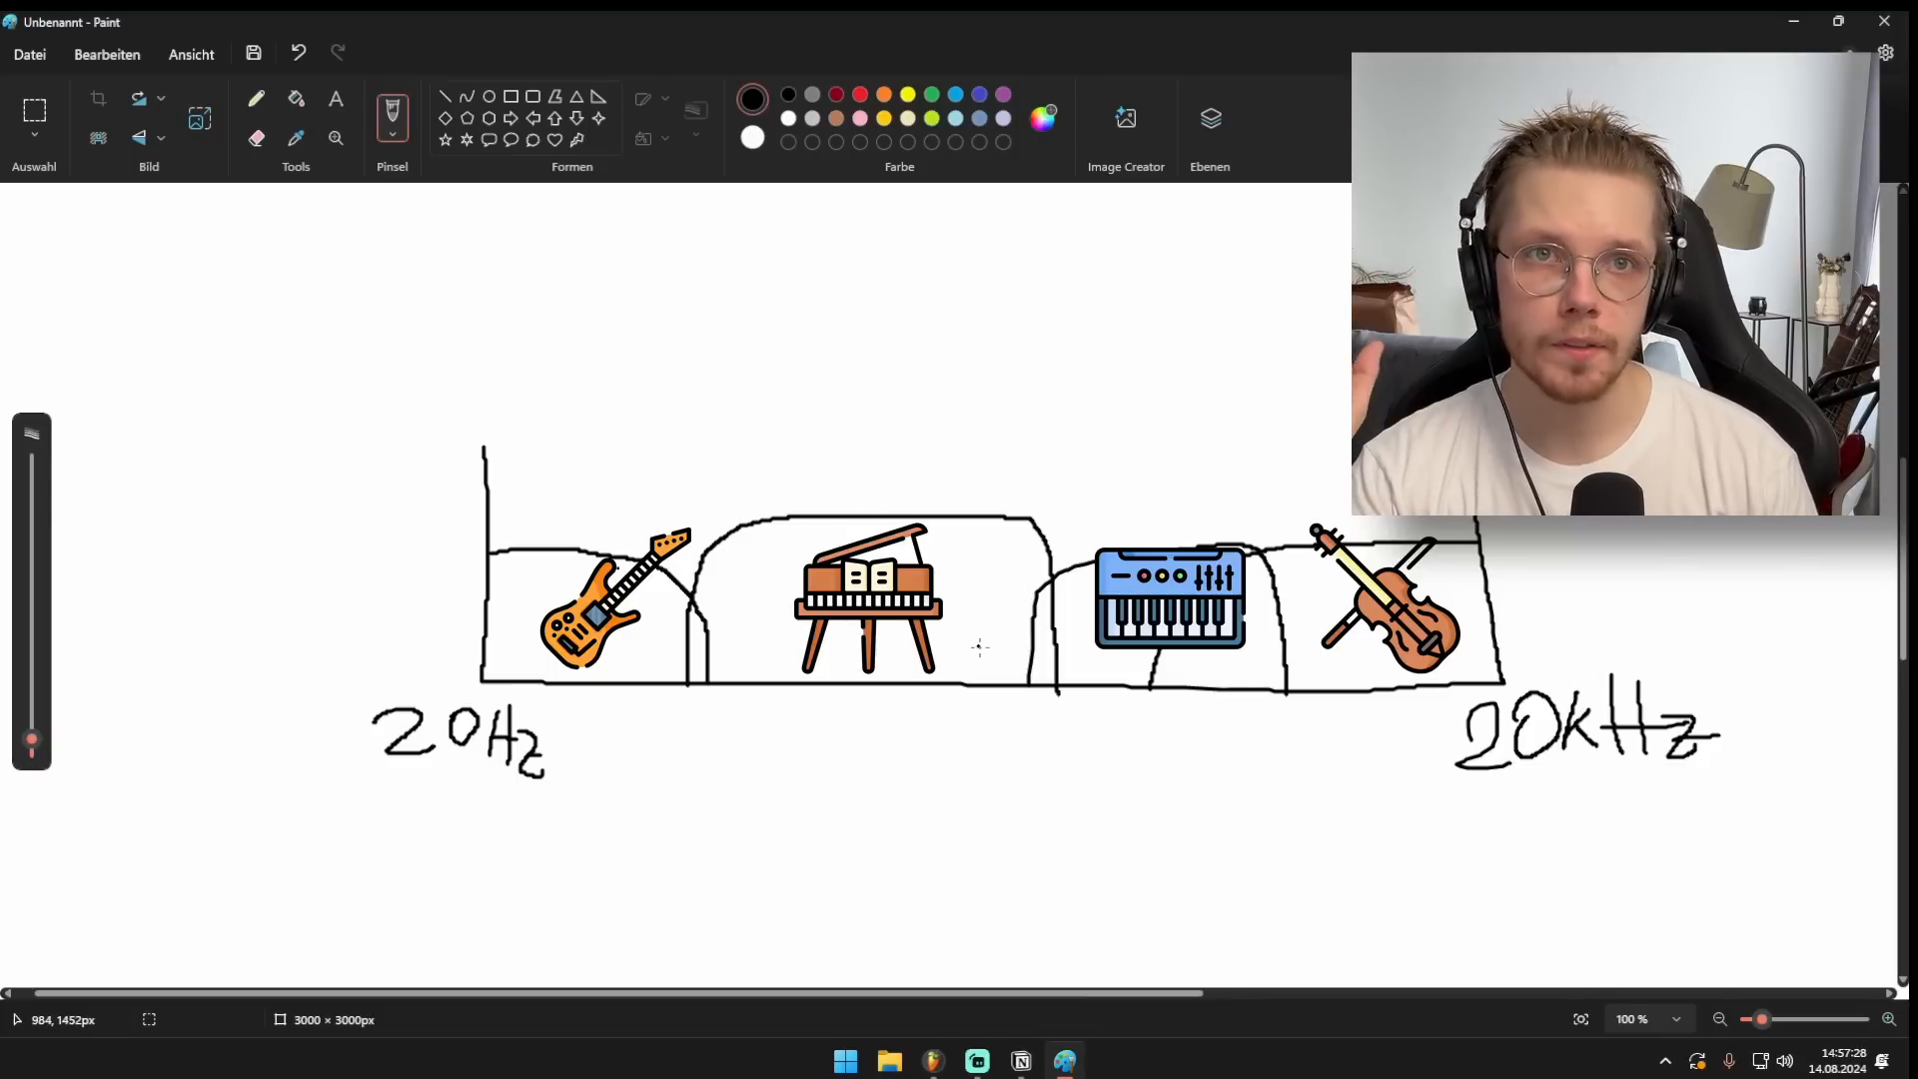
pyautogui.moveTo(739, 681)
pyautogui.mouseDown()
pyautogui.moveTo(772, 557)
pyautogui.moveTo(960, 528)
pyautogui.moveTo(1056, 557)
pyautogui.moveTo(1062, 713)
pyautogui.mouseUp()
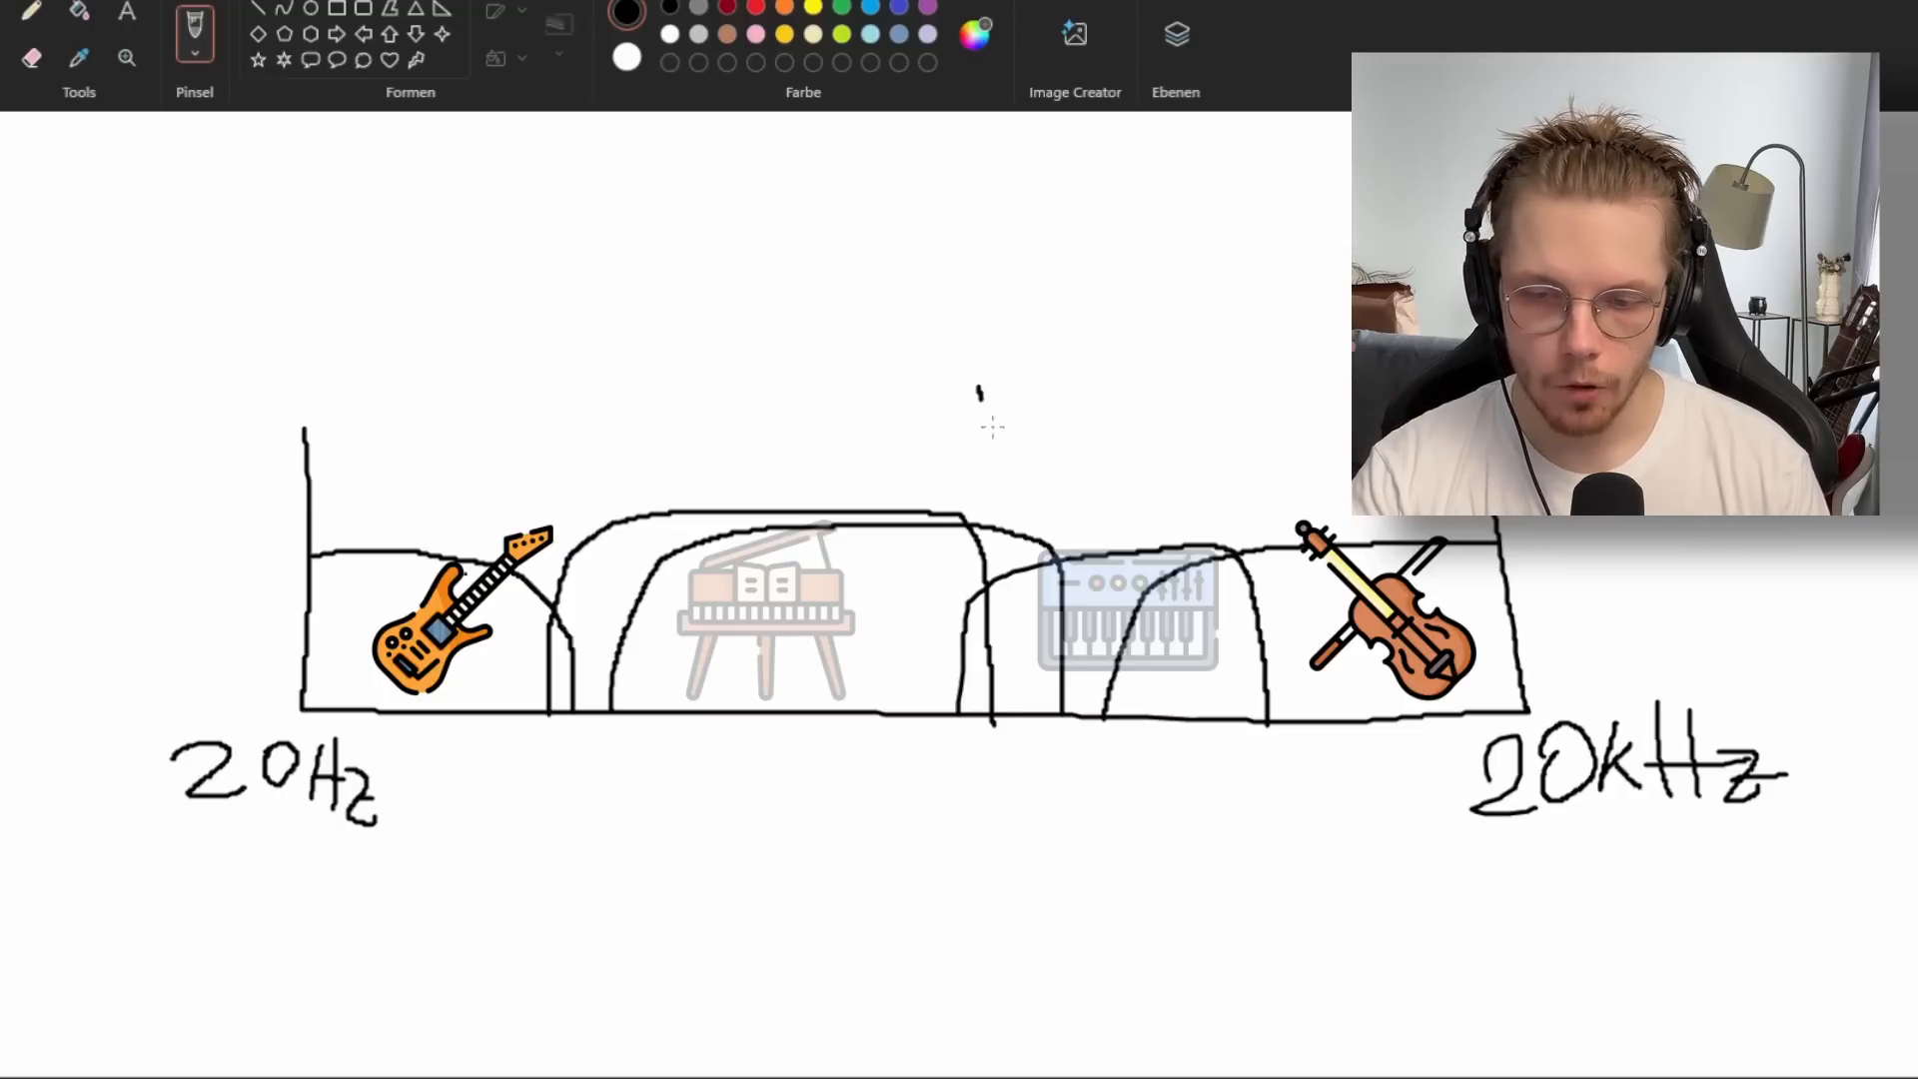
pyautogui.moveTo(992, 427)
pyautogui.mouseDown()
pyautogui.moveTo(1019, 769)
pyautogui.moveTo(938, 604)
pyautogui.moveTo(976, 387)
pyautogui.mouseUp()
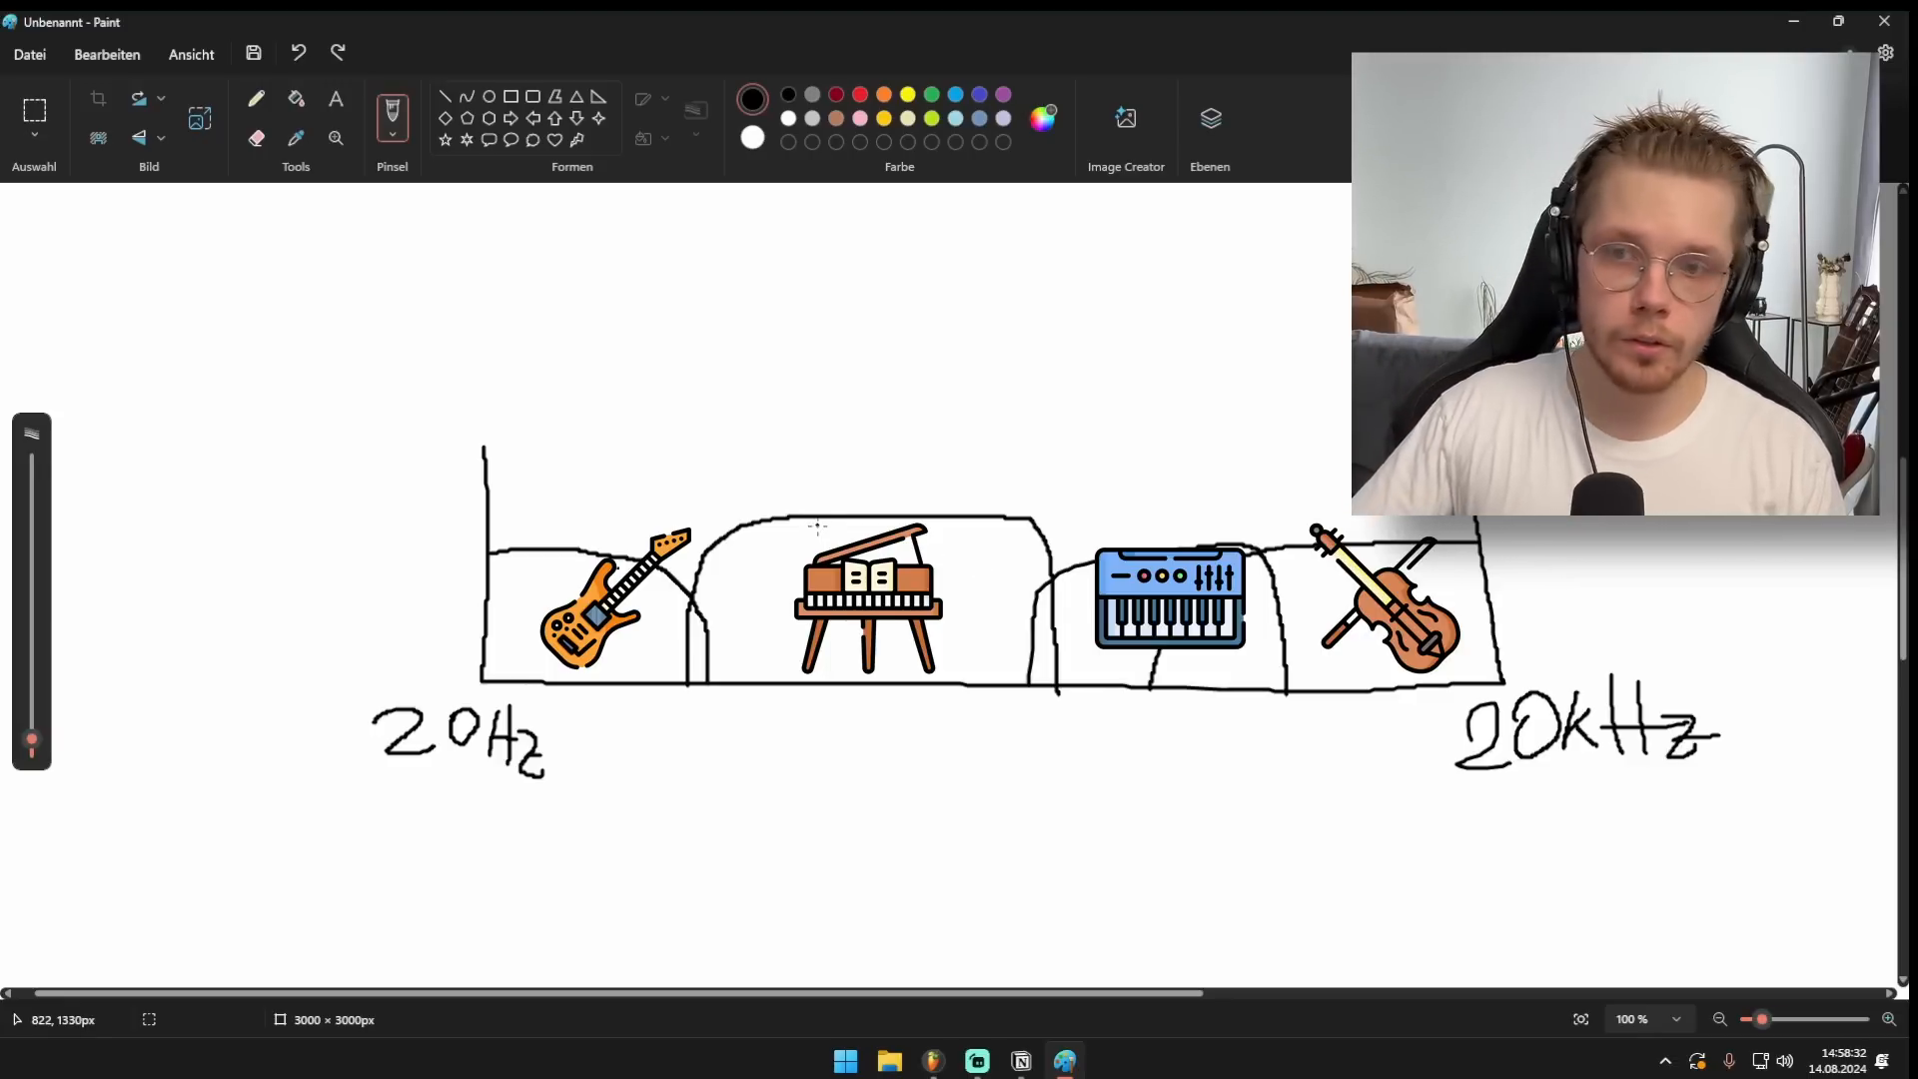
# Try marking cut strokes along the piano and guitar bands, and undo them together with all existing band curves.
pyautogui.moveTo(779, 517); pyautogui.dragTo(708, 749)
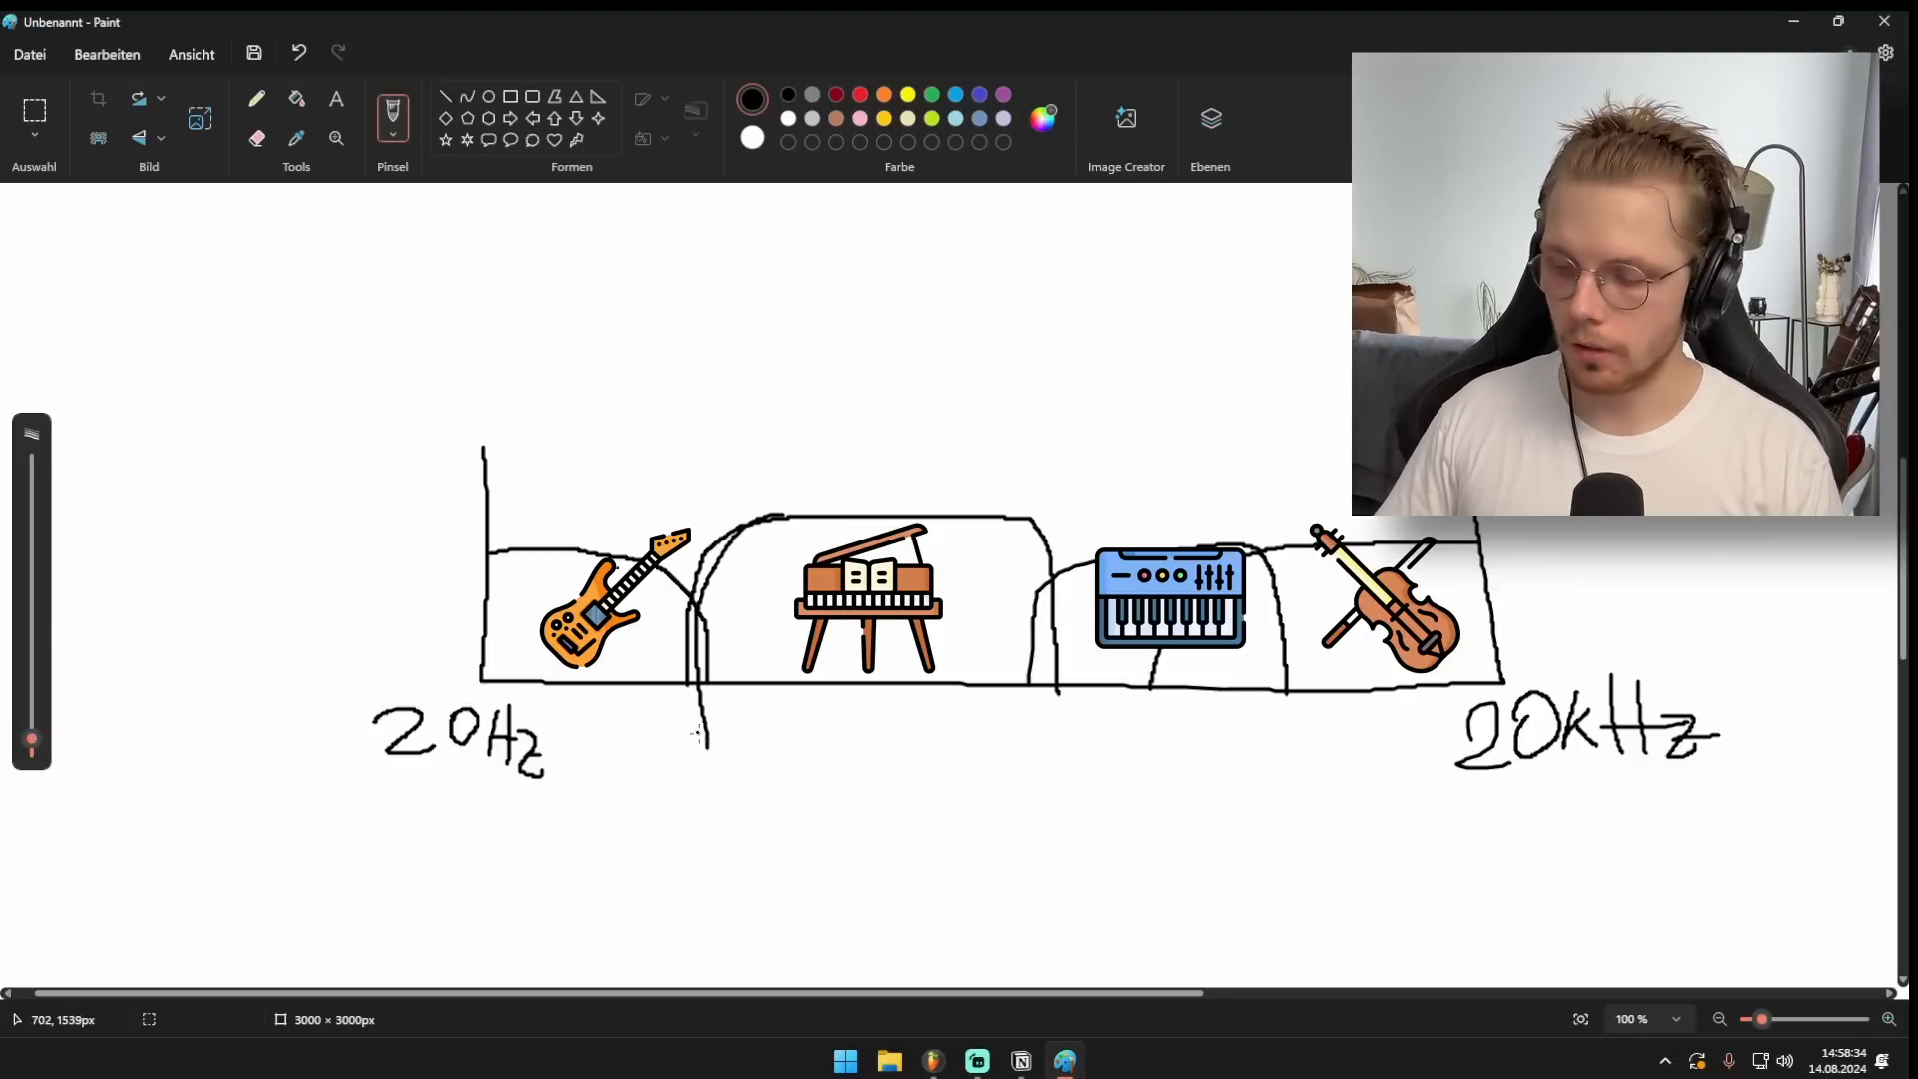
pyautogui.hotkey('ctrl', 'z')
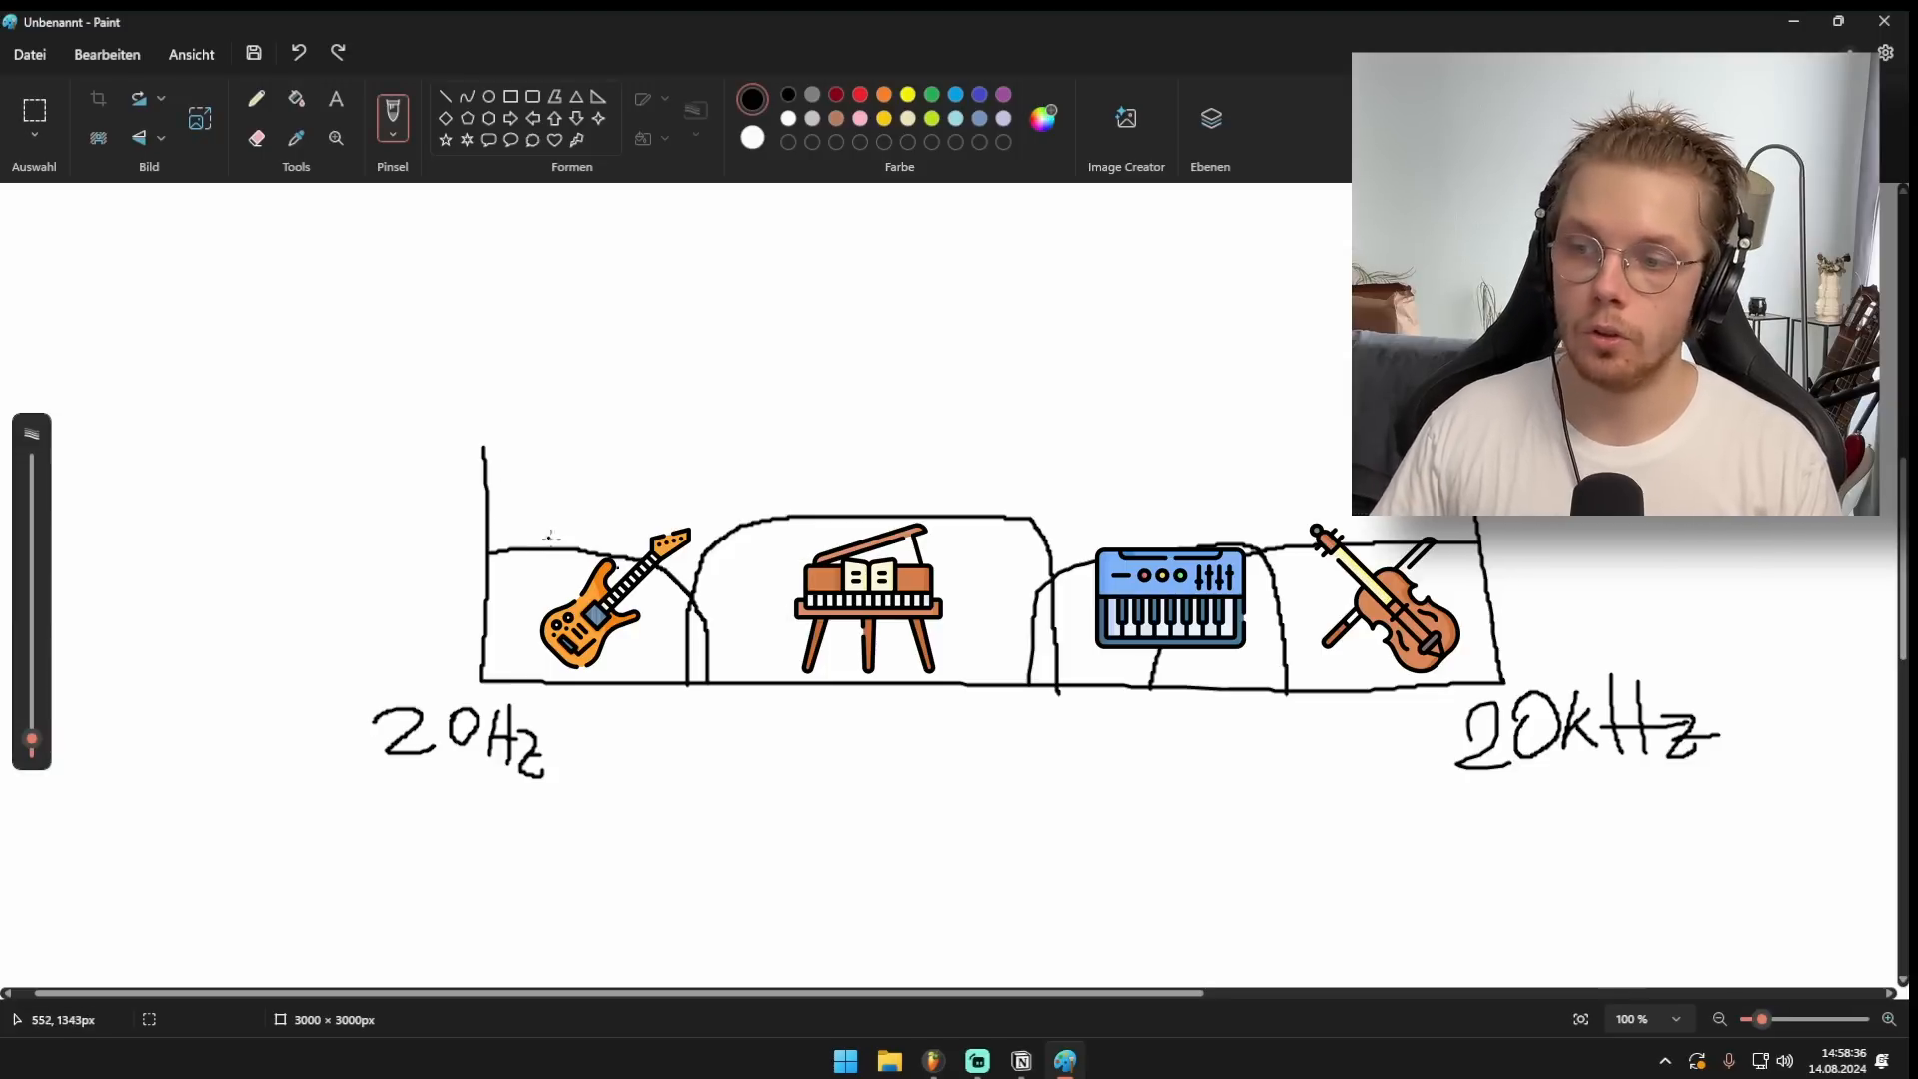
pyautogui.moveTo(488, 453); pyautogui.dragTo(705, 677)
pyautogui.hotkey('ctrl', 'z')
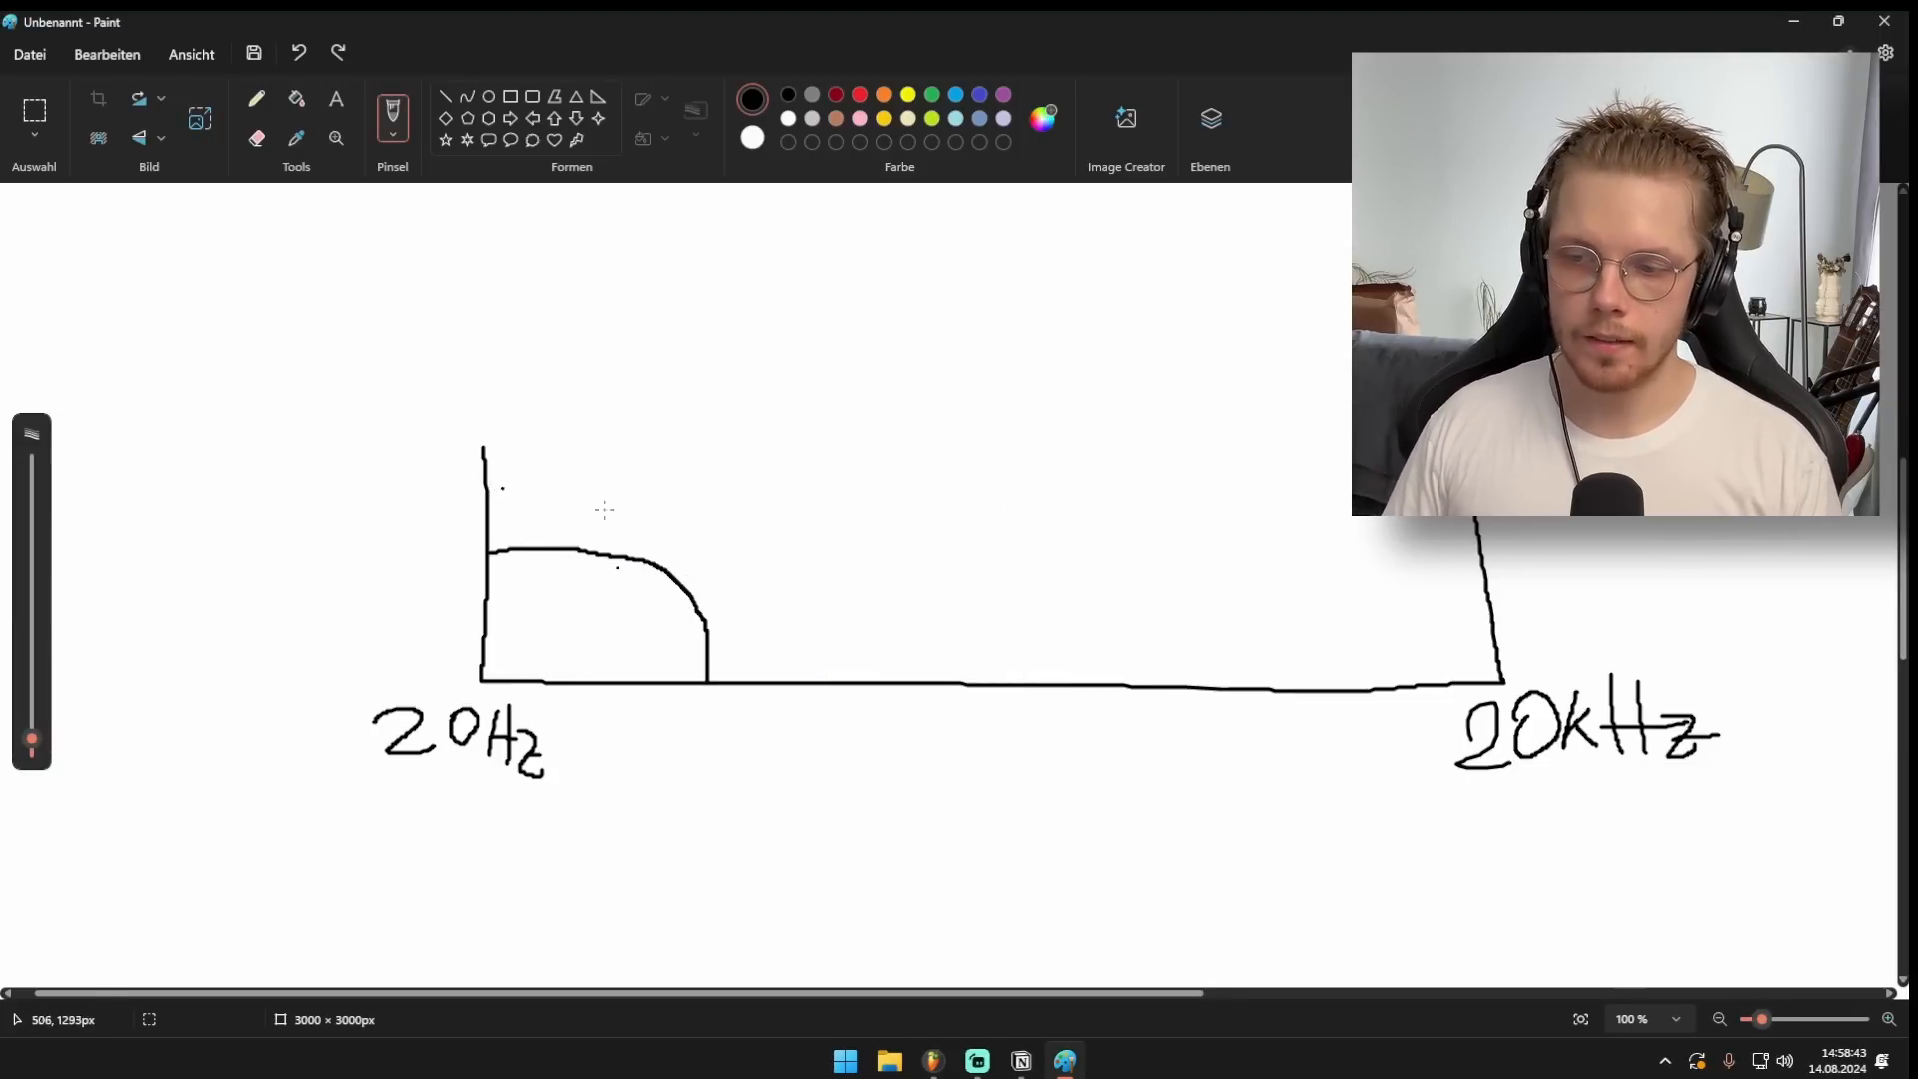
pyautogui.hotkey('ctrl', 'z')
# Sketch two overlapping frequency bands near the 20Hz end and a low-cut curve across the second band.
pyautogui.moveTo(497, 519)
pyautogui.mouseDown()
pyautogui.moveTo(717, 544)
pyautogui.moveTo(757, 671)
pyautogui.mouseUp()
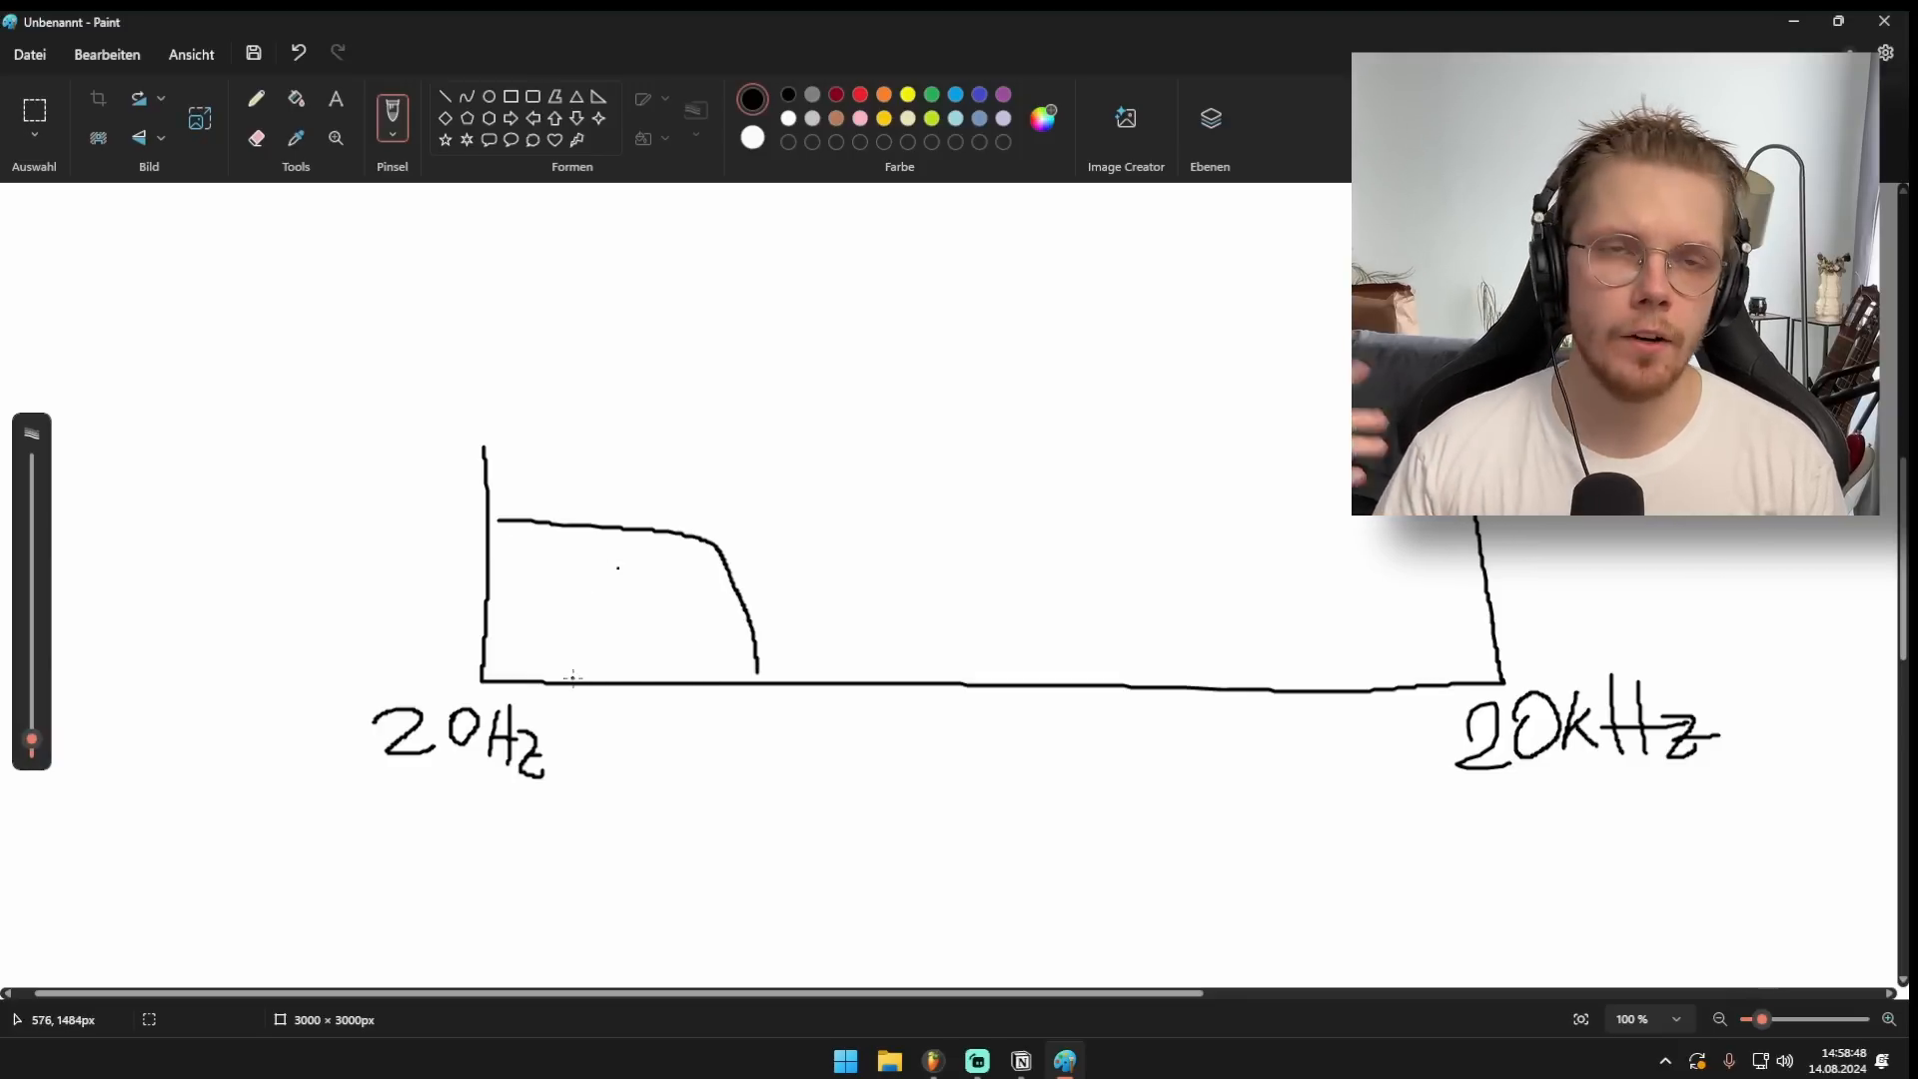
pyautogui.moveTo(712, 518); pyautogui.dragTo(1063, 555)
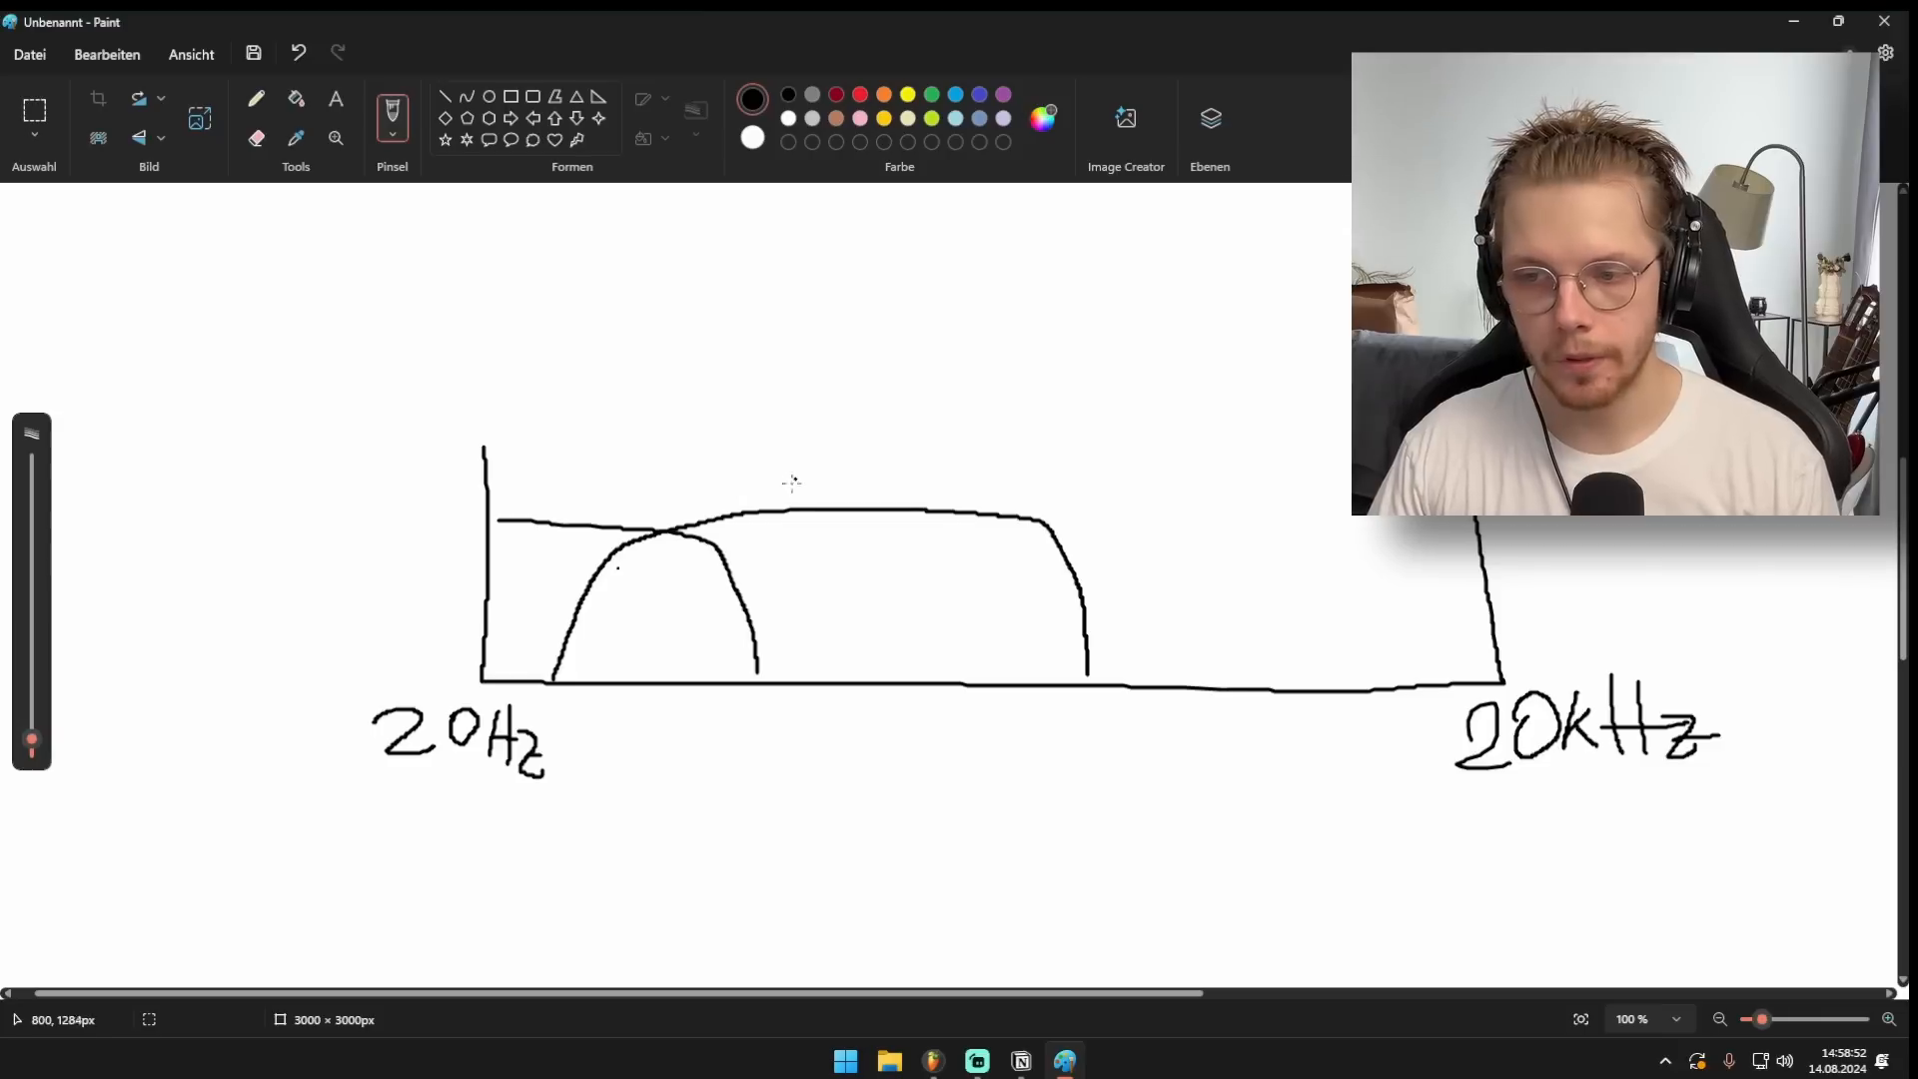
pyautogui.moveTo(810, 487); pyautogui.dragTo(708, 632)
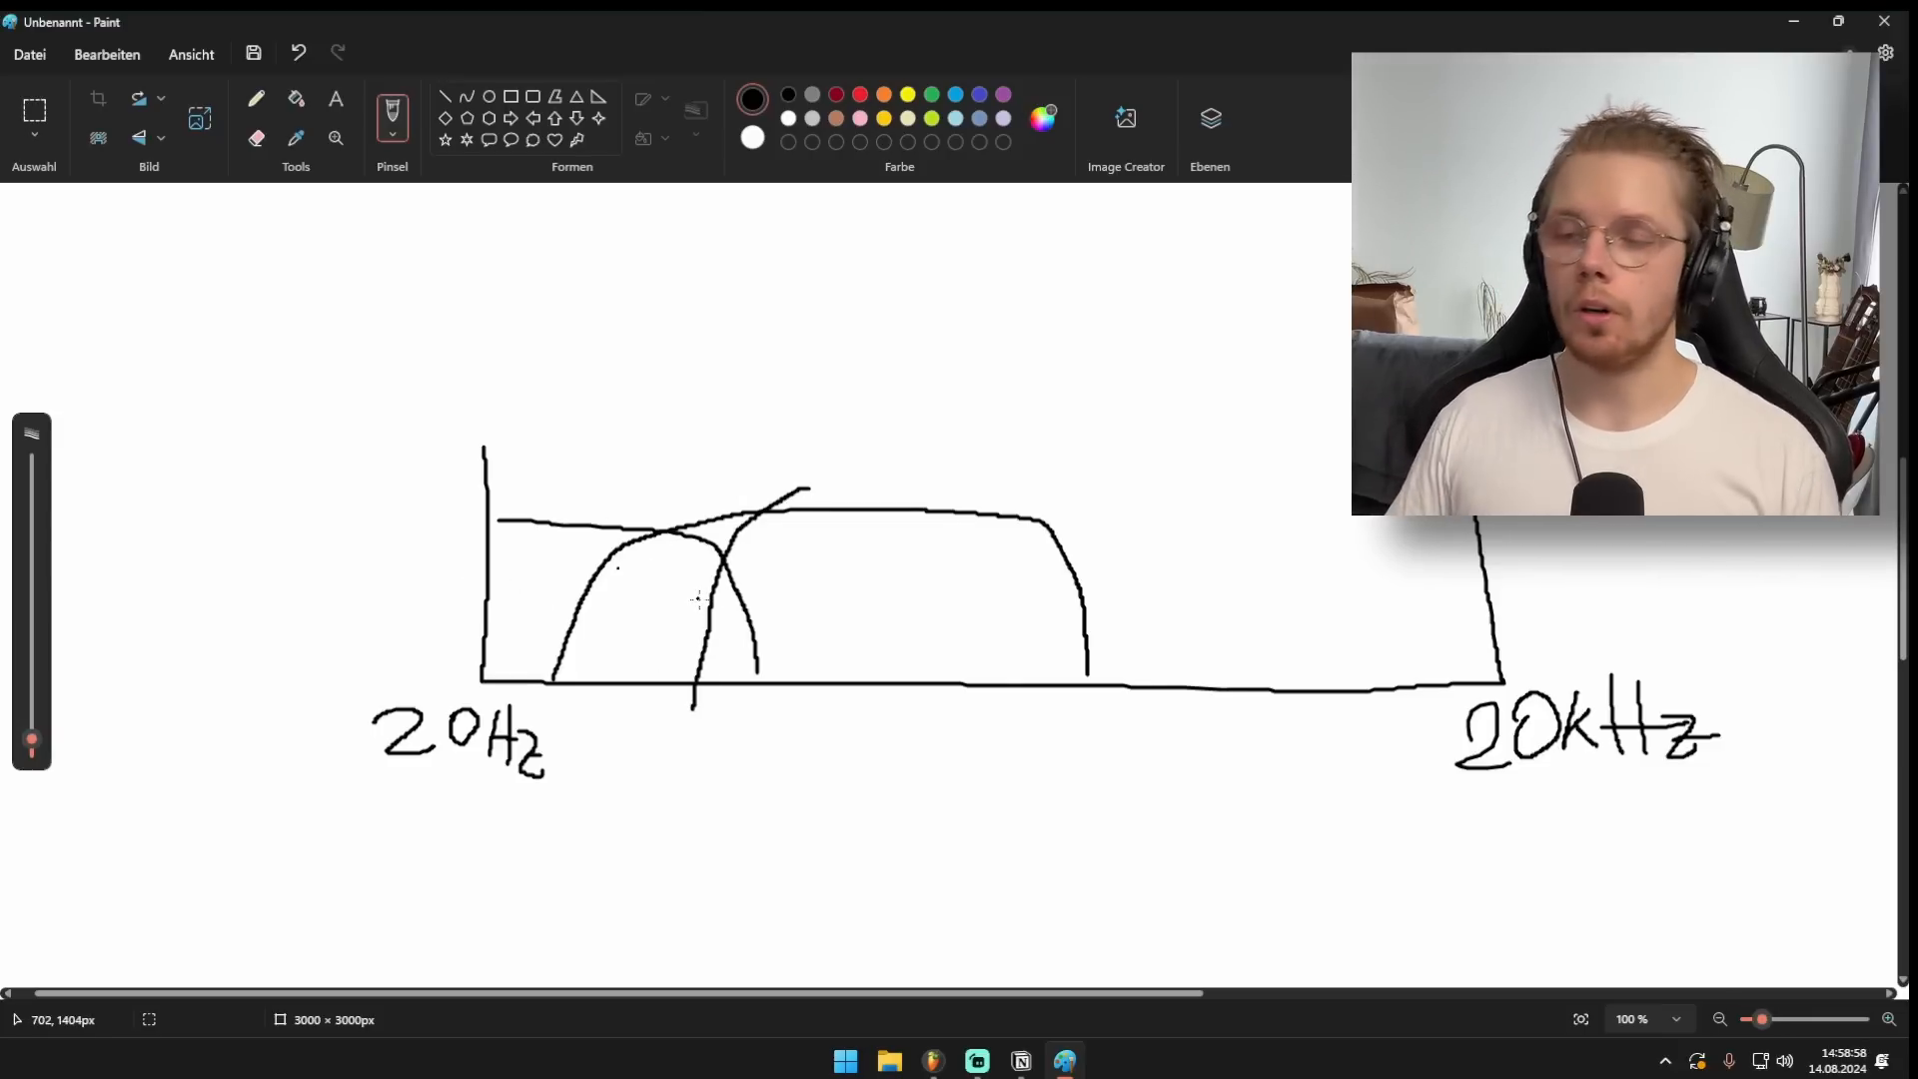
# Undo the low-cut curve and the two overlapping band strokes.
pyautogui.hotkey('ctrl', 'z')
pyautogui.hotkey('ctrl', 'z')
pyautogui.hotkey('ctrl', 'z')
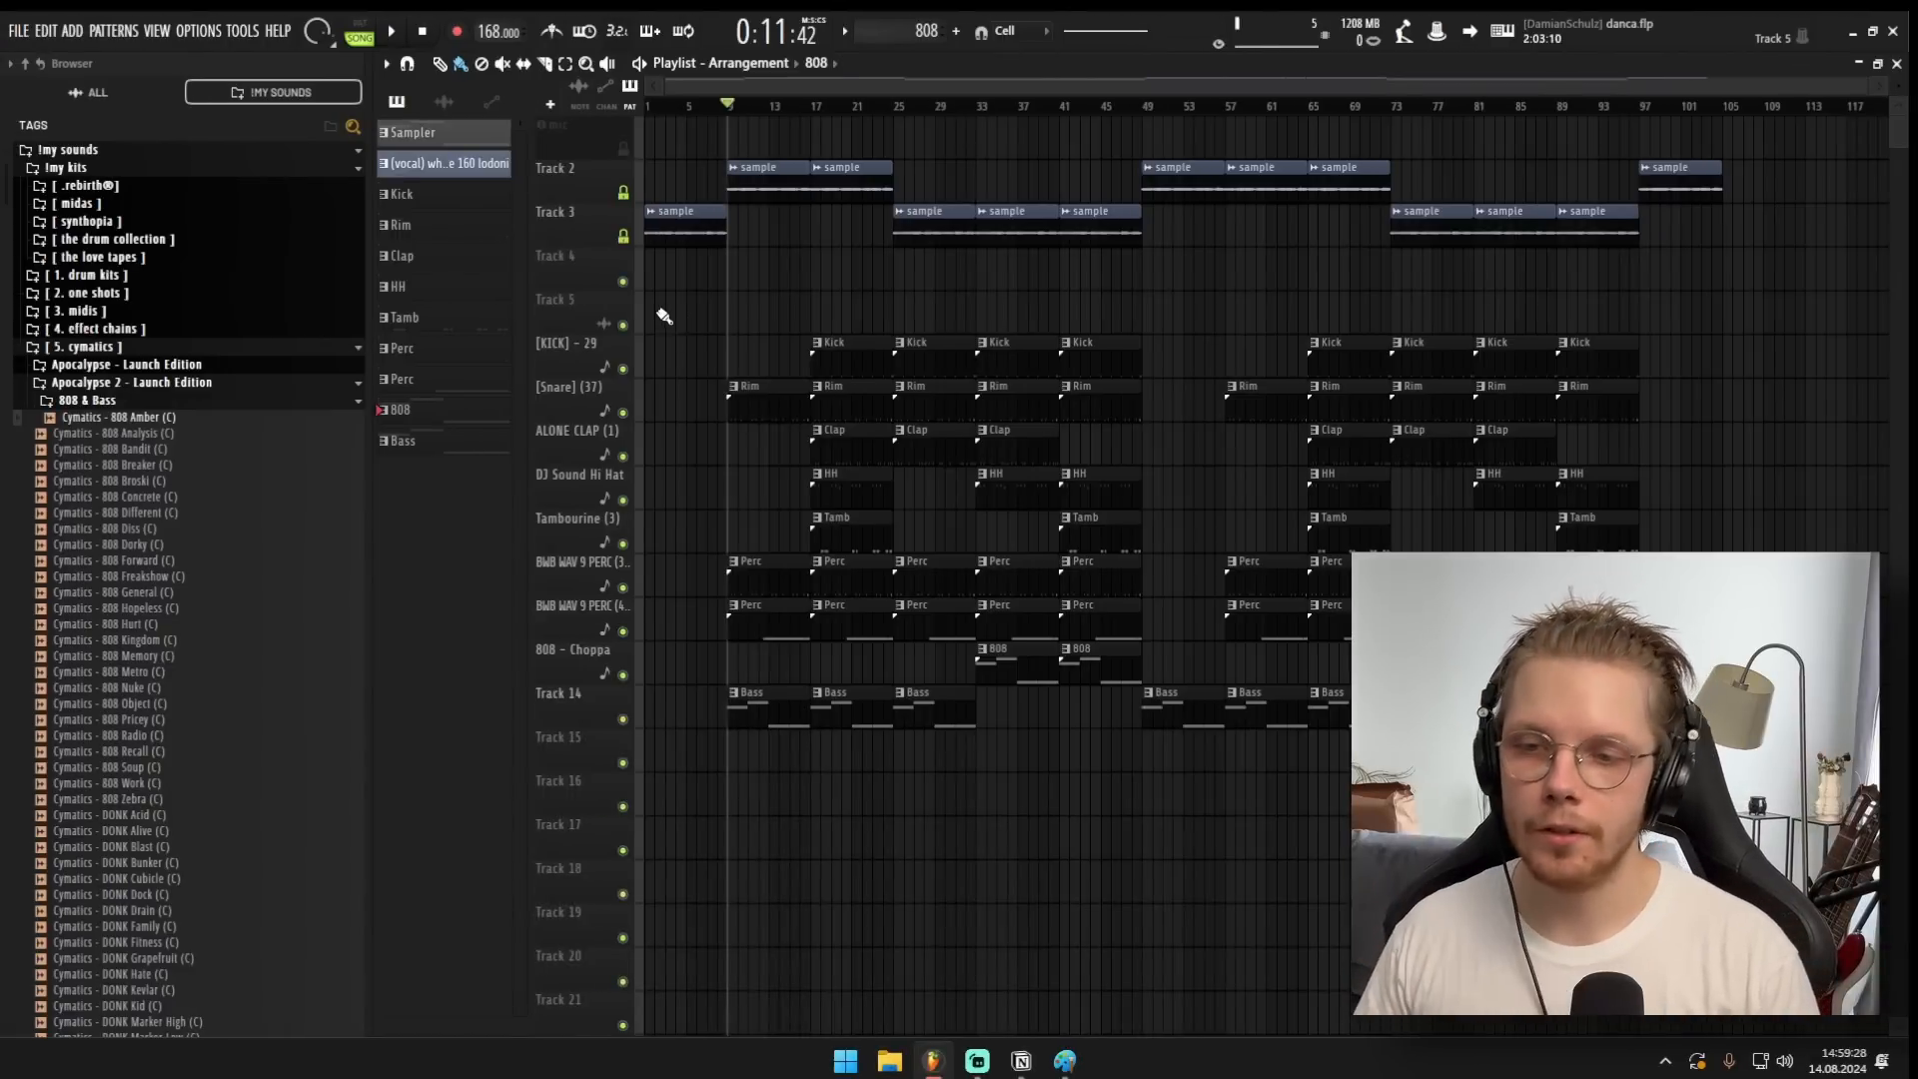
# In FL Studio, highlight the sample clips on Tracks 2 and 3 and then the drum clips, clearing each selection.
pyautogui.scroll(-3, 788, 339)
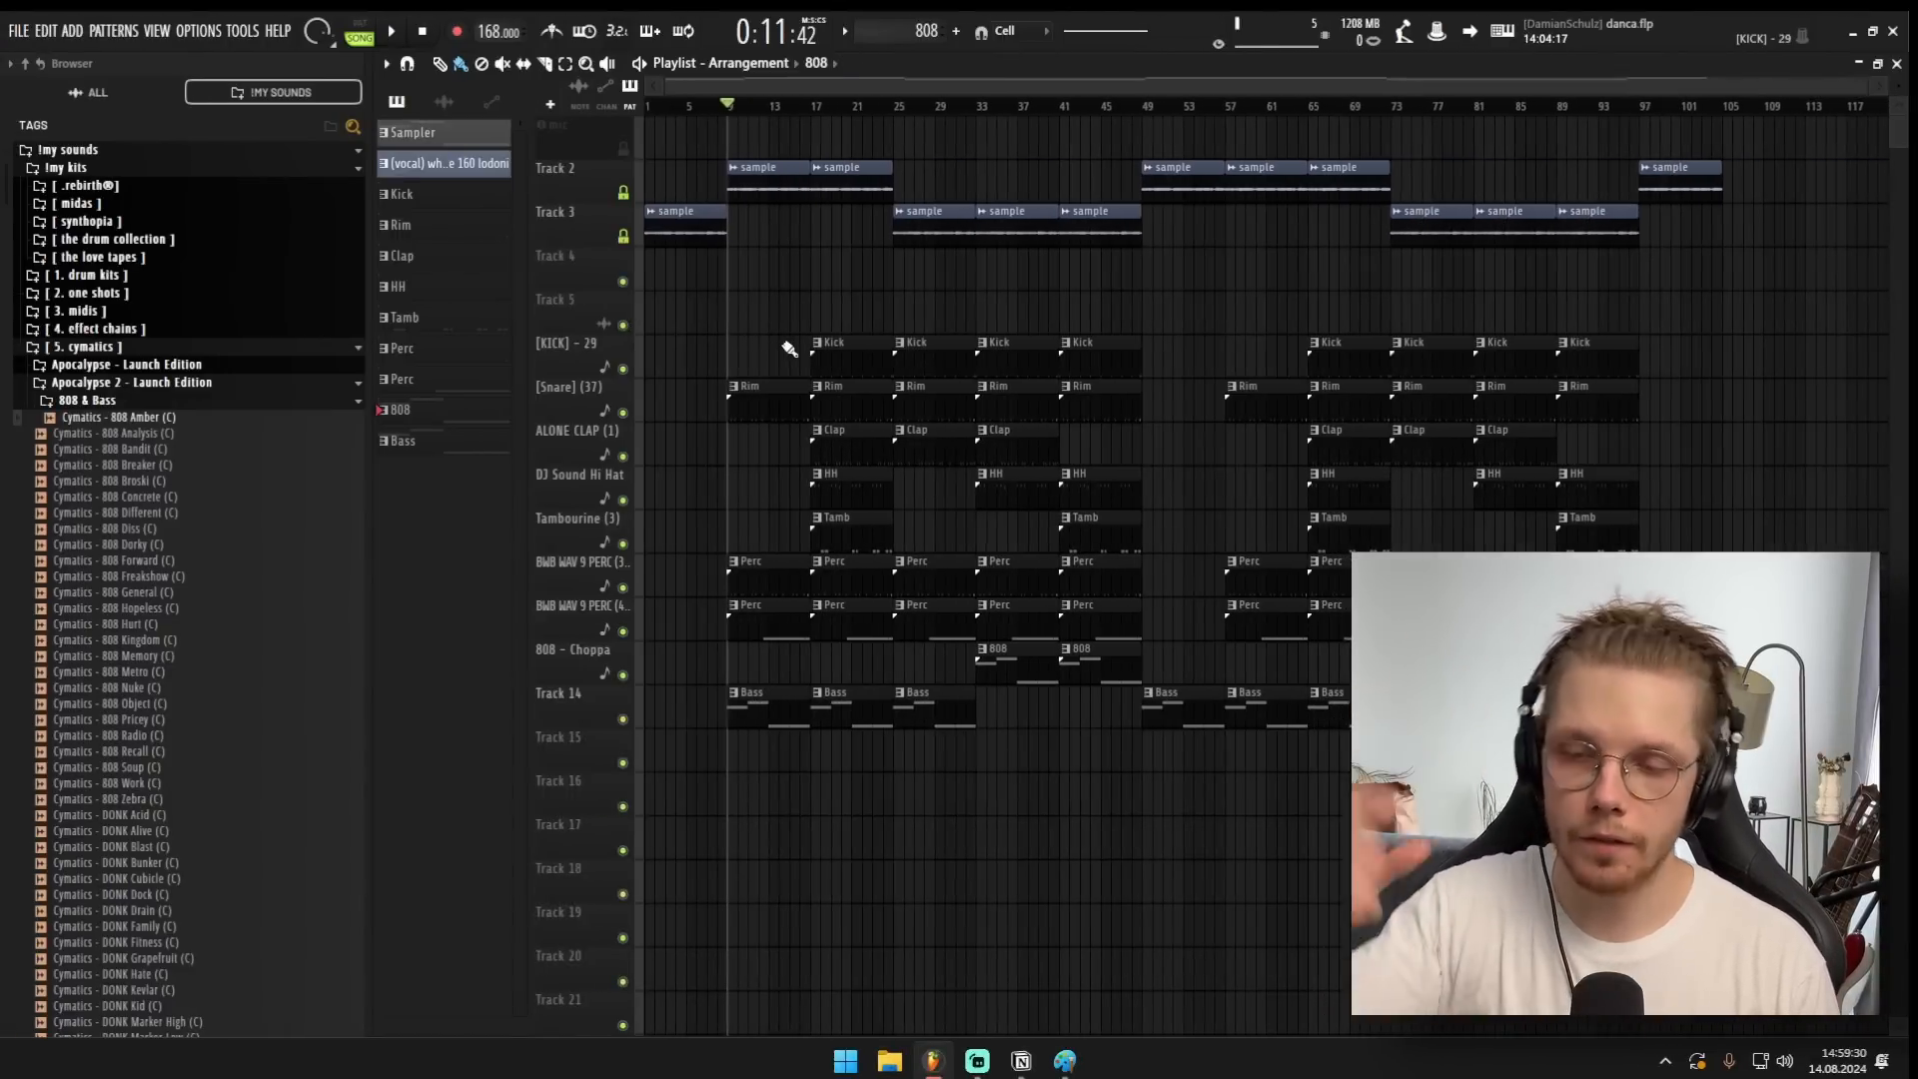
pyautogui.scroll(5, 899, 437)
pyautogui.scroll(-4, 830, 462)
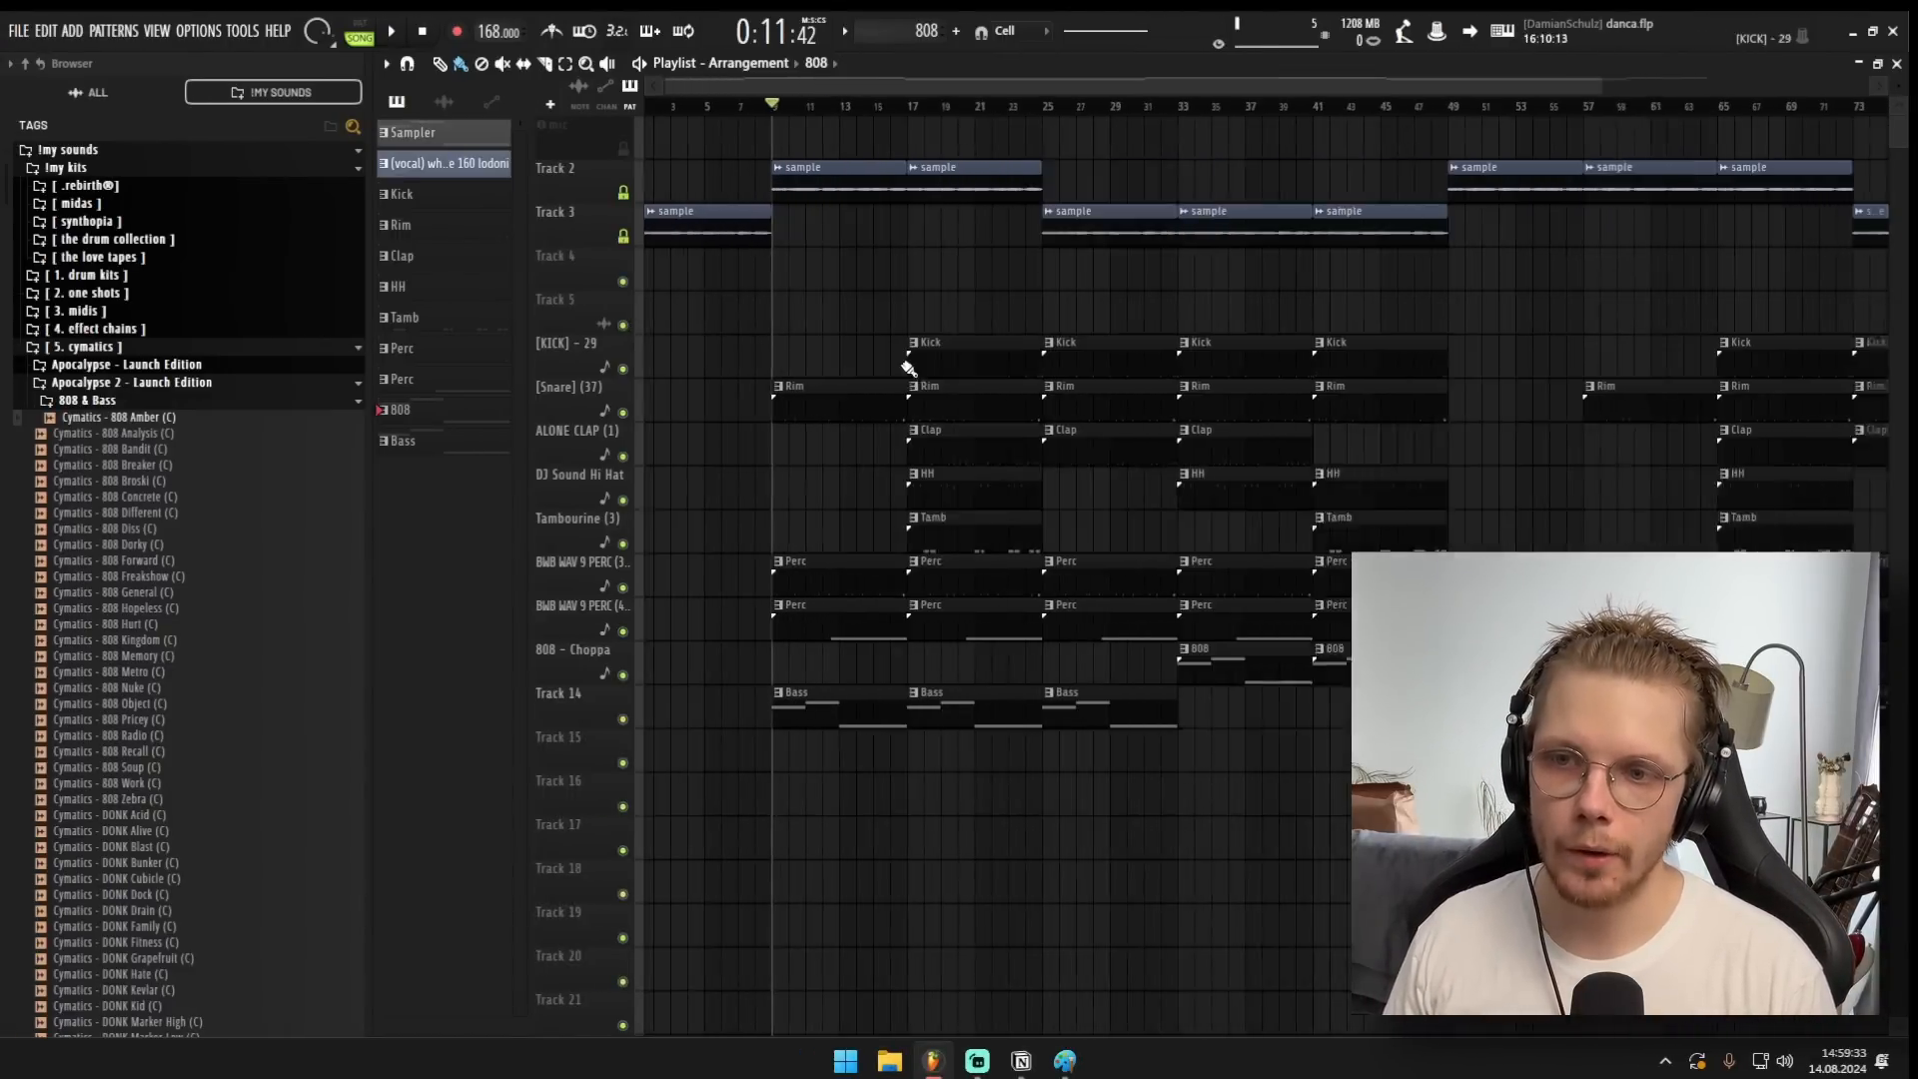
pyautogui.moveTo(1702, 163); pyautogui.dragTo(659, 240)
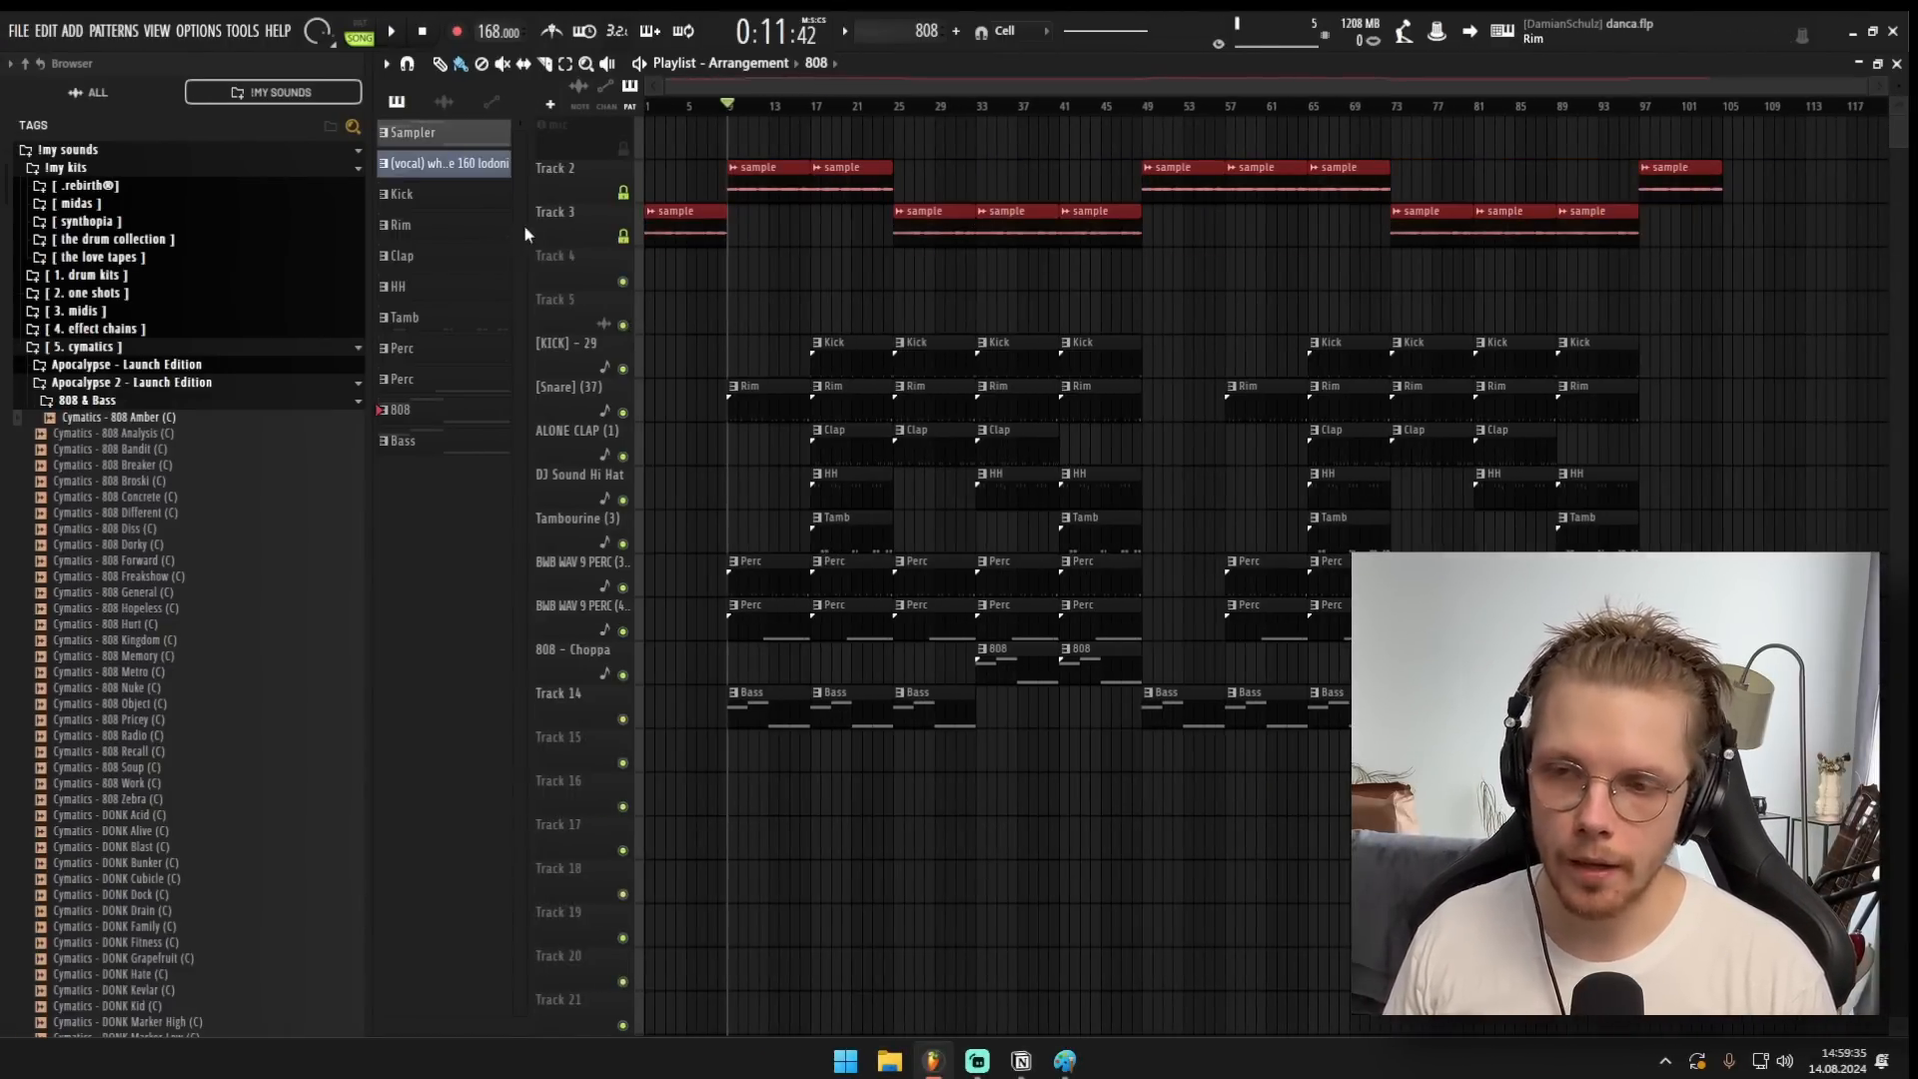
pyautogui.hotkey('ctrl', 'd')
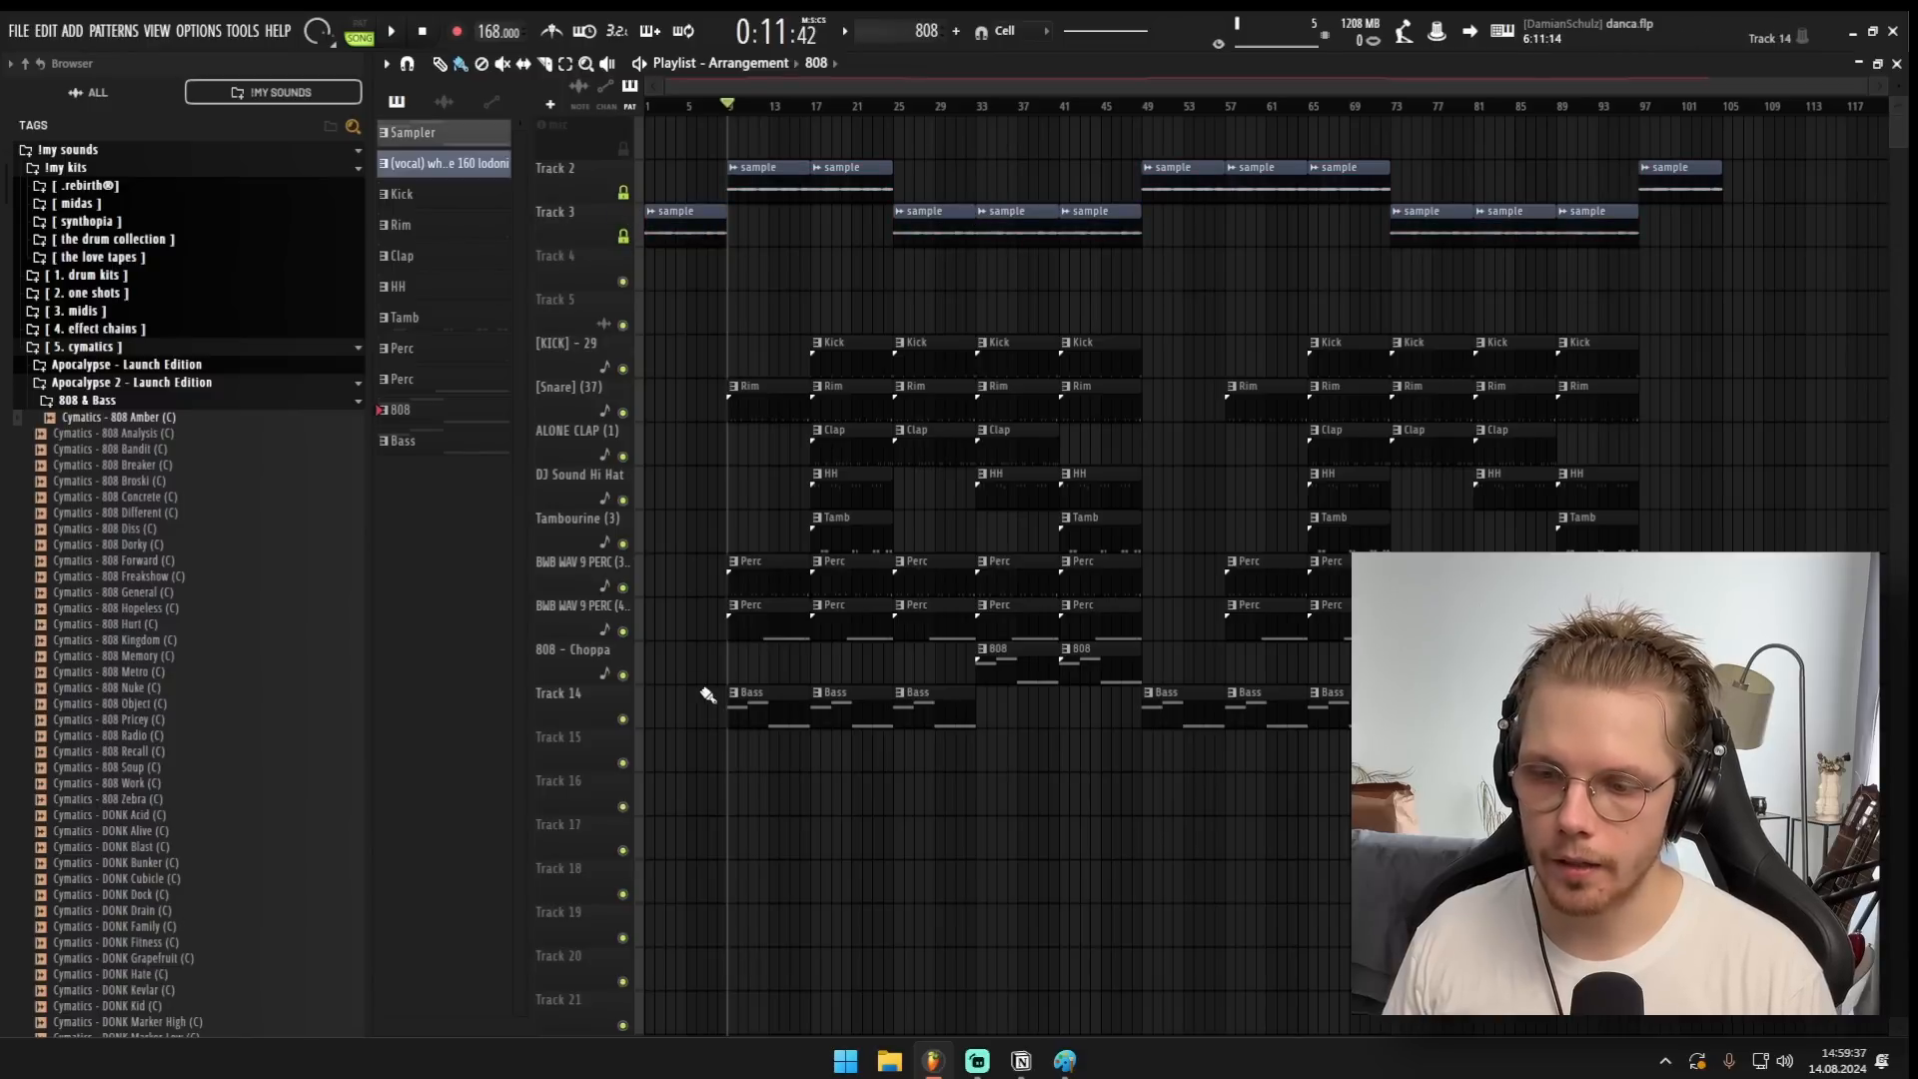
pyautogui.moveTo(654, 293); pyautogui.dragTo(1036, 640)
pyautogui.hotkey('ctrl', 'd')
# Play the arrangement from bar 9, look over the Channel rack, and stop playback.
pyautogui.press('space')
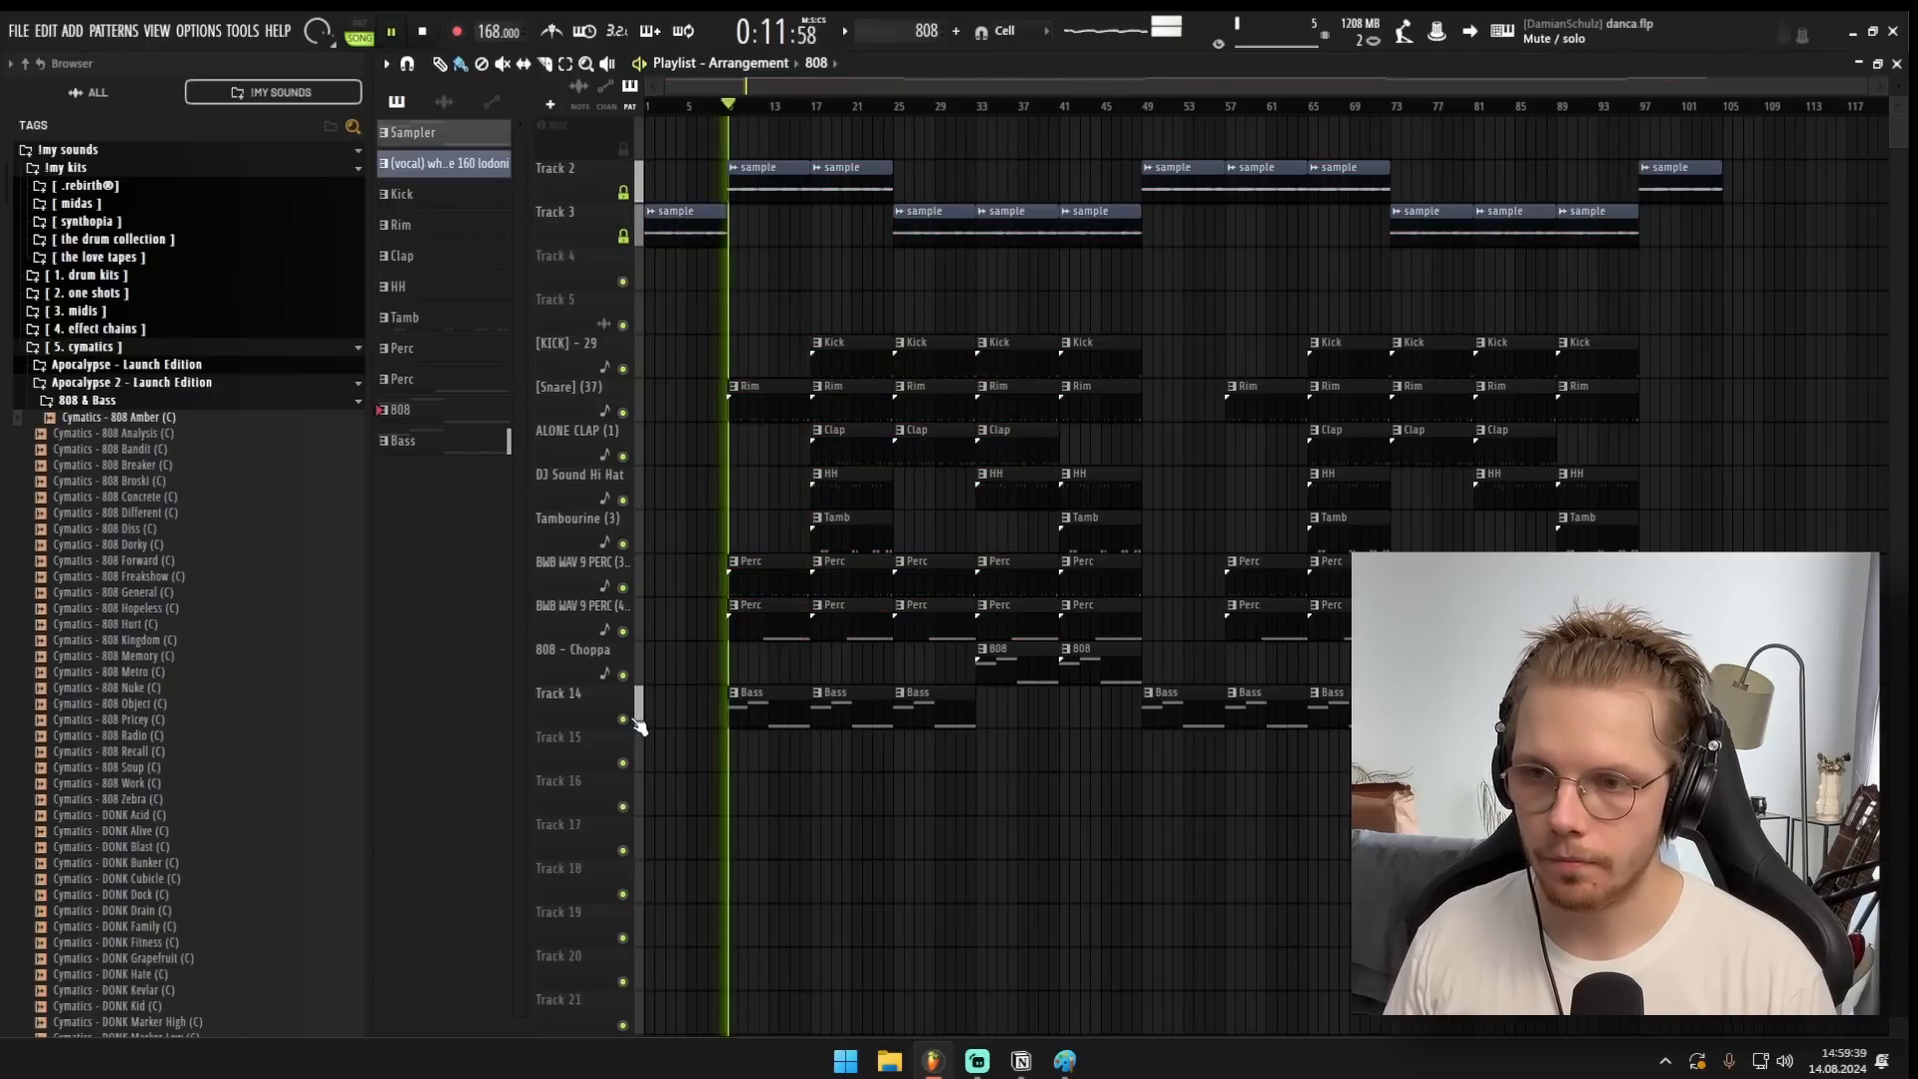
pyautogui.scroll(8, 989, 631)
pyautogui.press('F6')
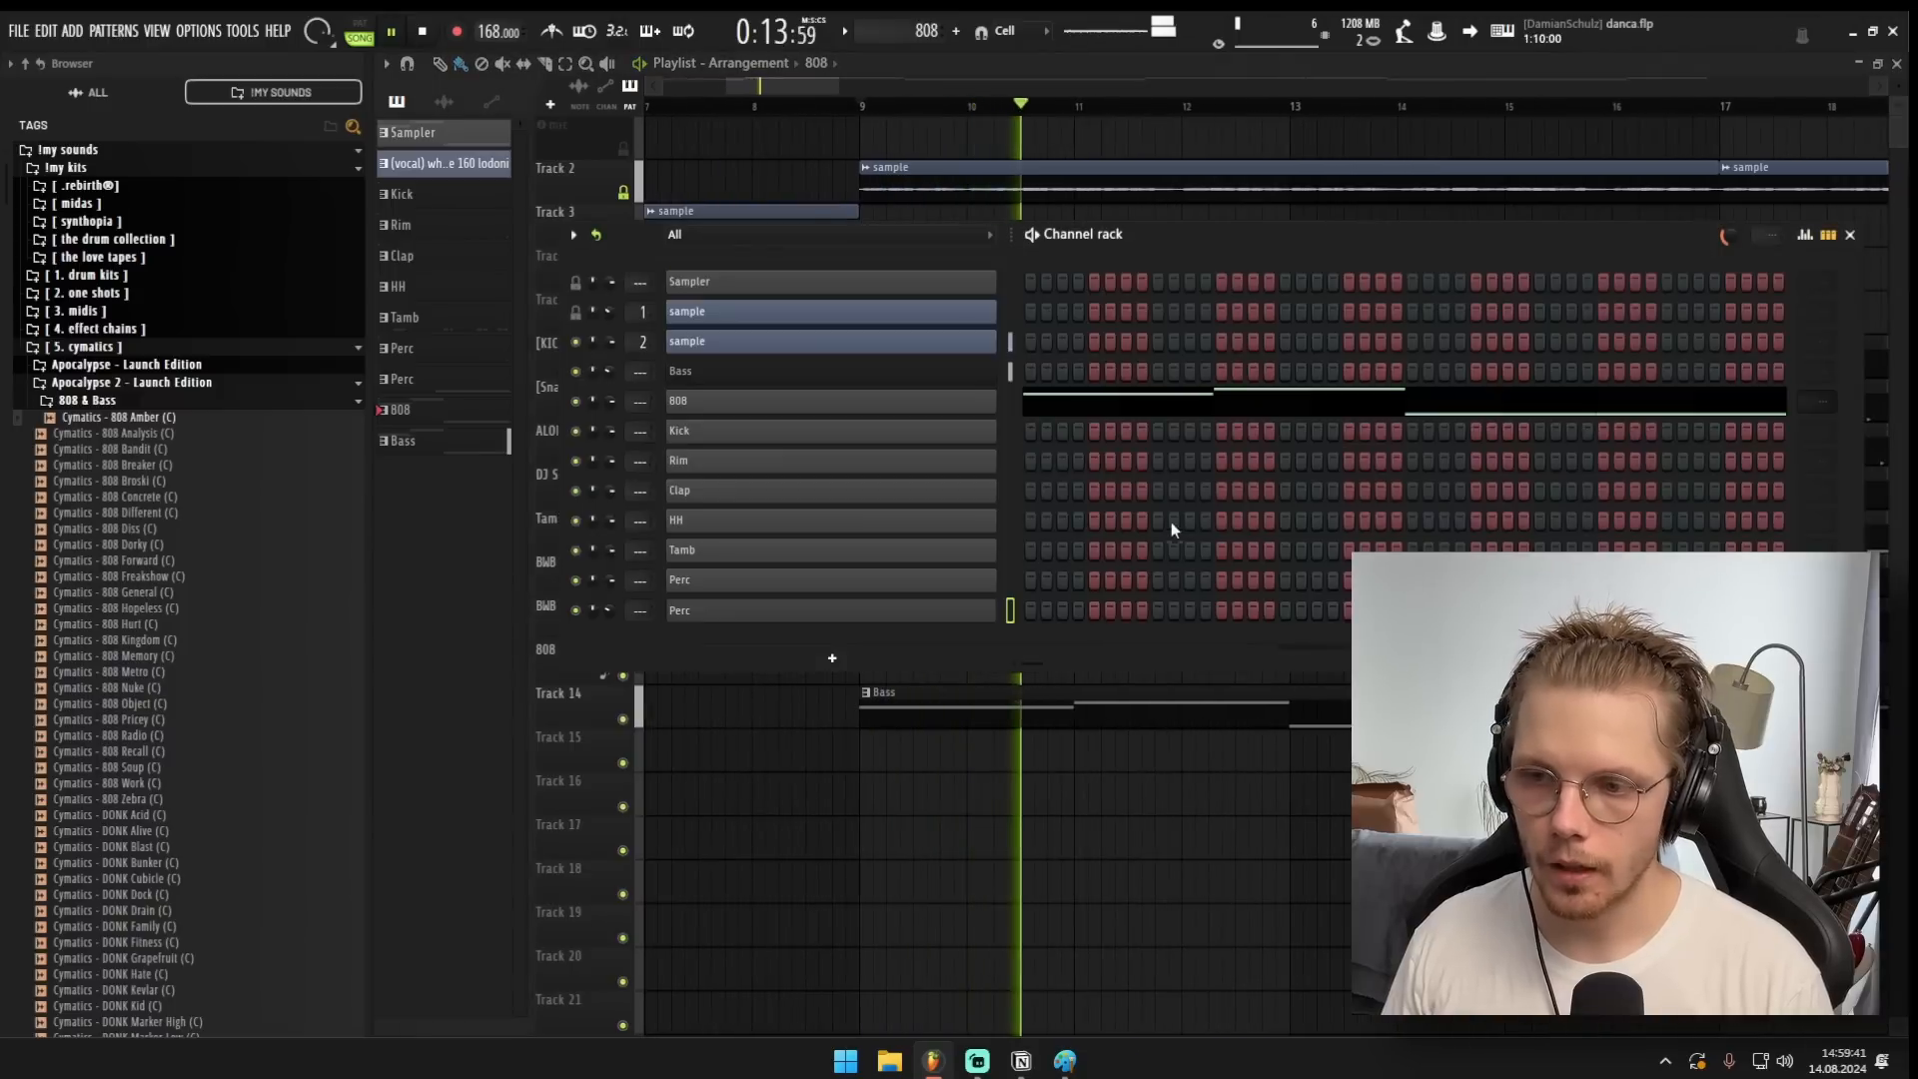
pyautogui.press('F6')
pyautogui.press('space')
# Open the 808 channel from the Channel rack to inspect it, and close it.
pyautogui.scroll(-4, 976, 439)
pyautogui.press('F6')
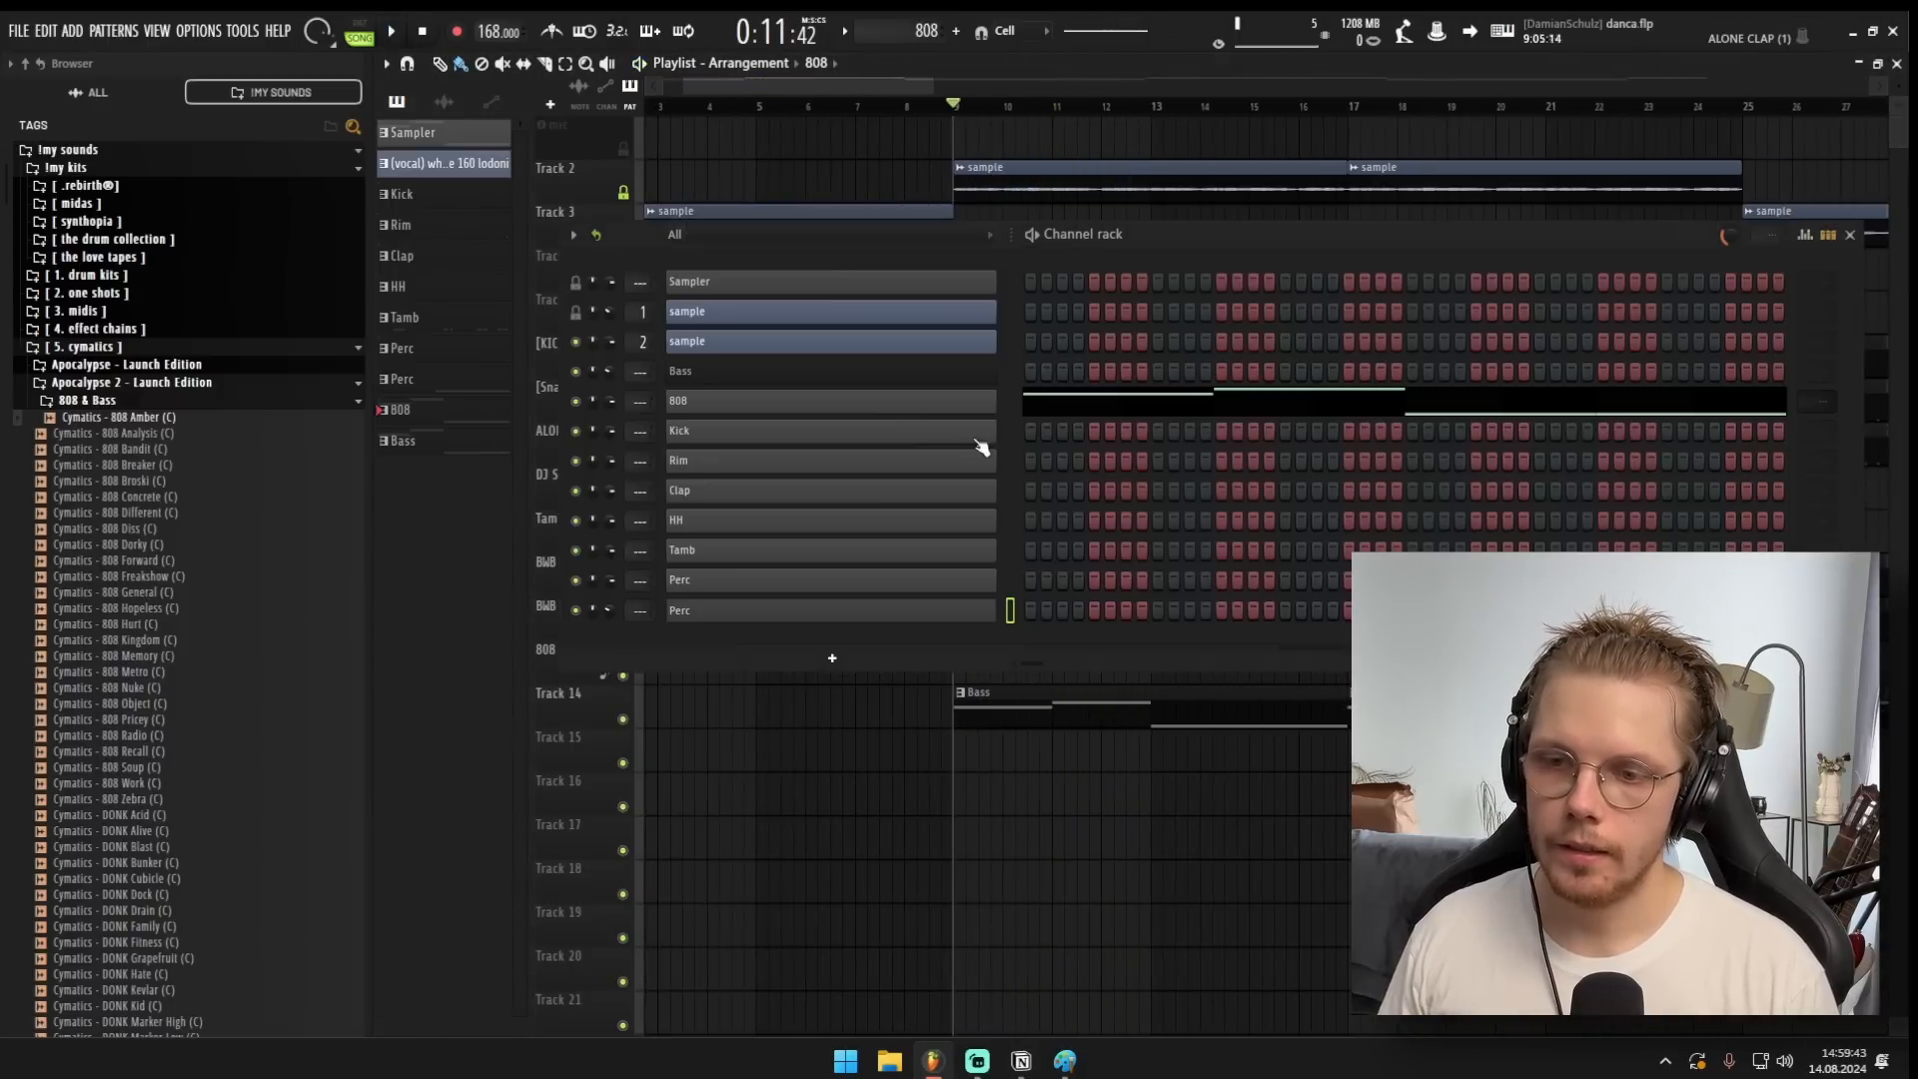
pyautogui.click(873, 405)
pyautogui.press('Escape')
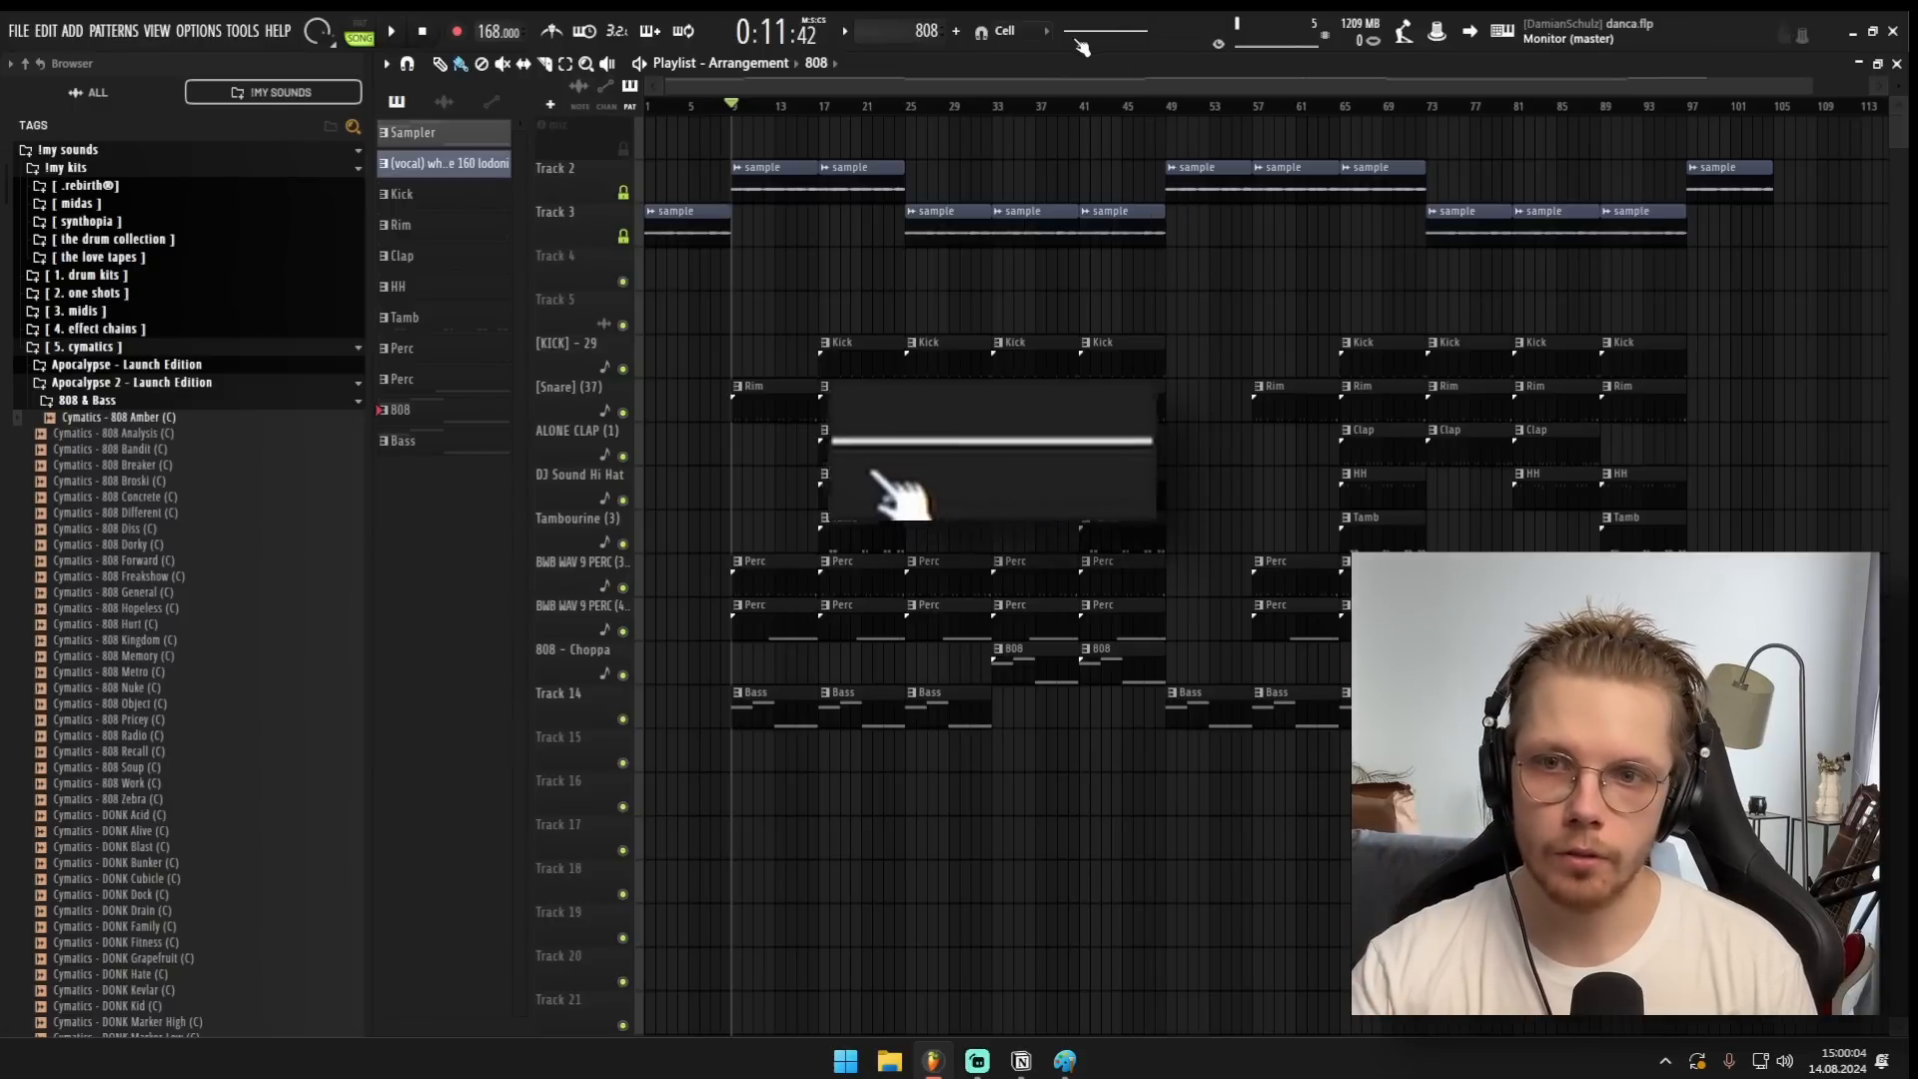
# Play the arrangement from bar 9 while examining the frequency spectrum in the master monitor.
pyautogui.press('space')
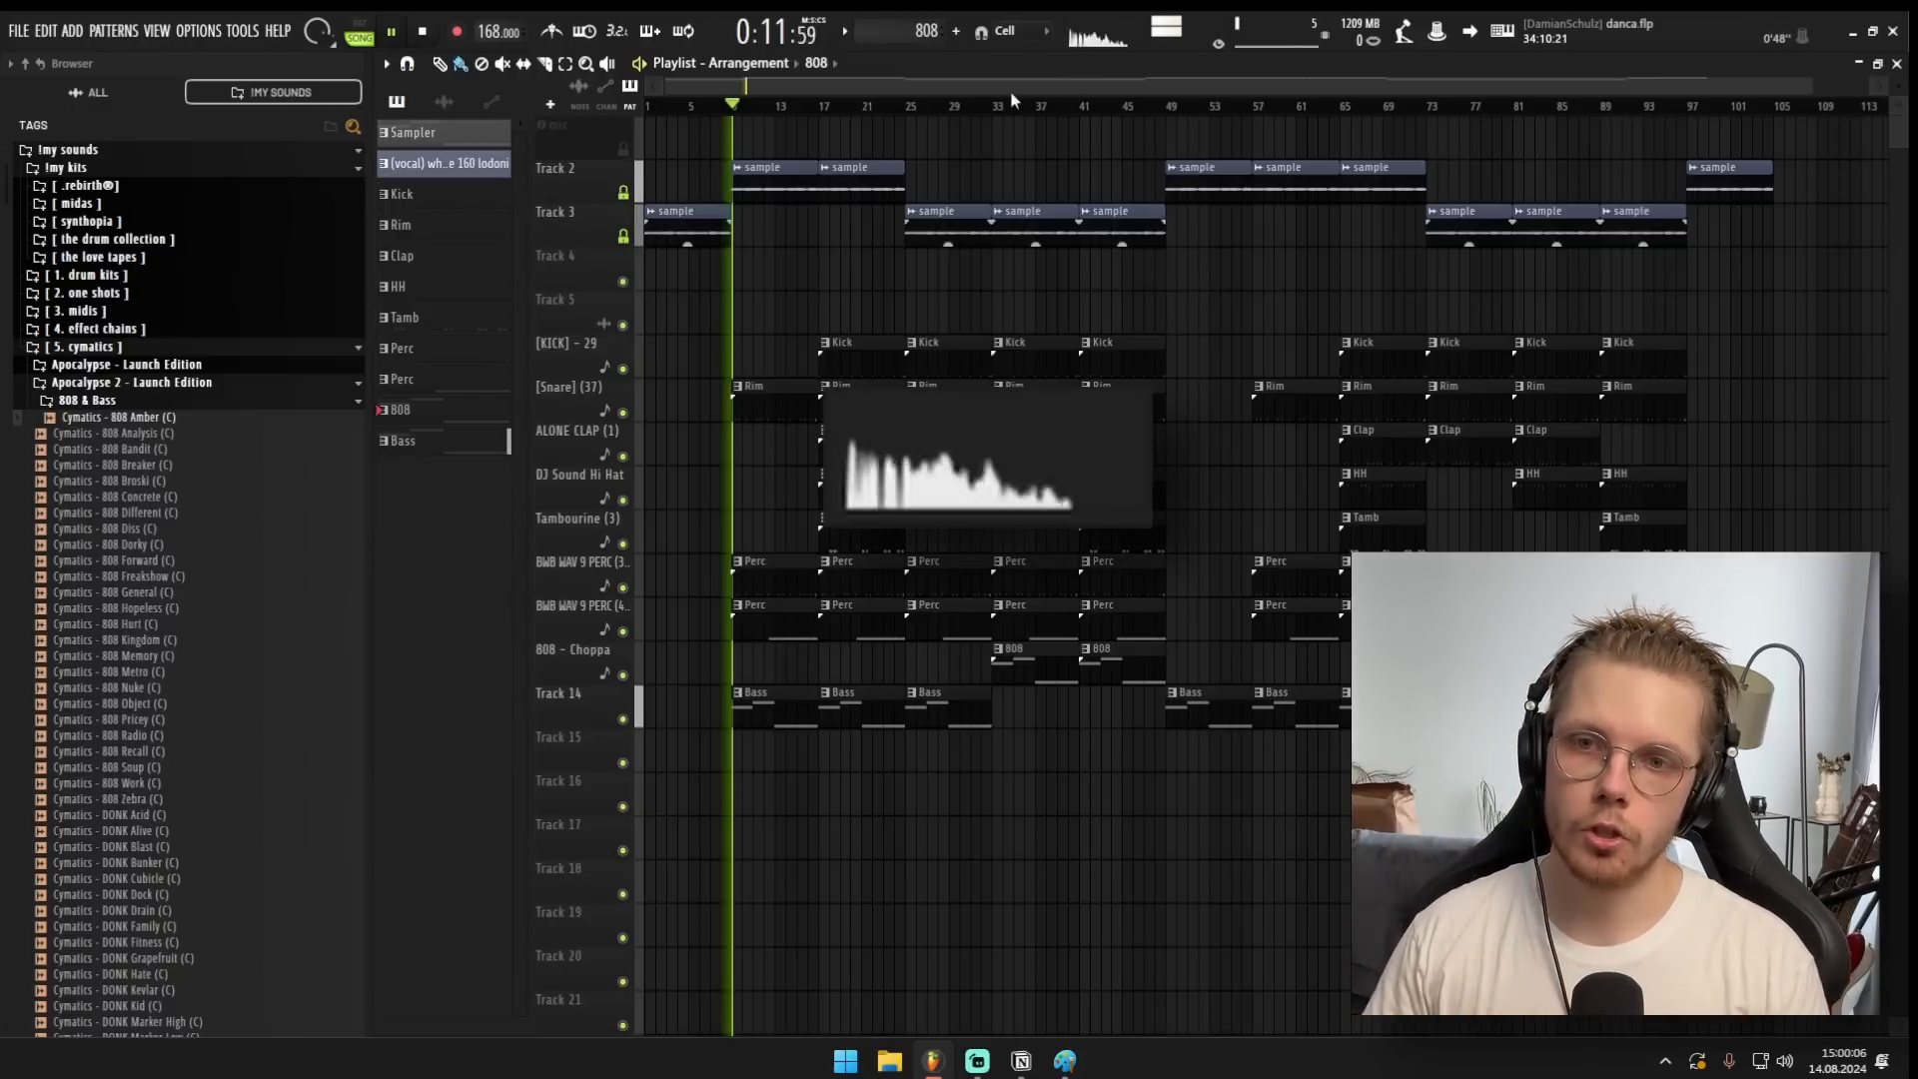
pyautogui.scroll(3, 681, 360)
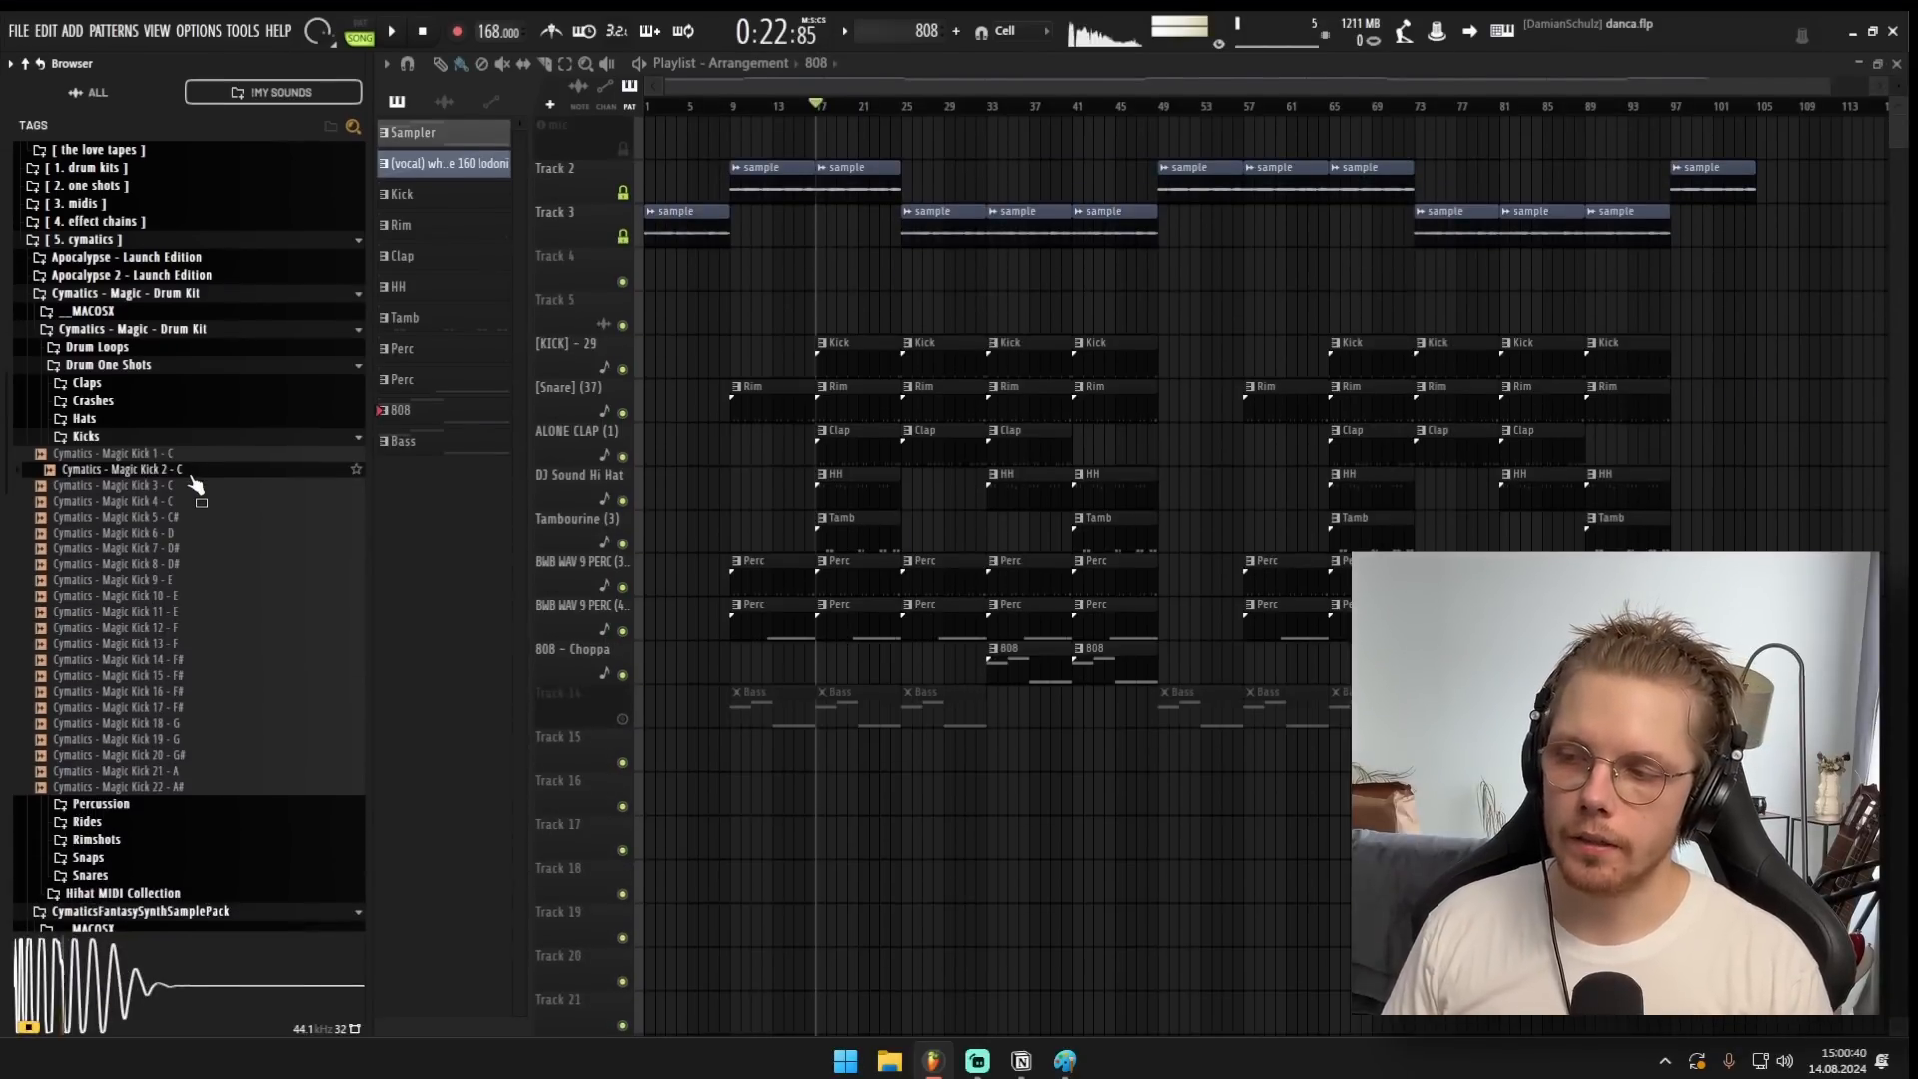
# Replace the Kick channel's sample with Cymatics - Magic Kick 2 - C and the Rim channel's with Cymatics - Magic Rimshot 1.
pyautogui.press('F6')
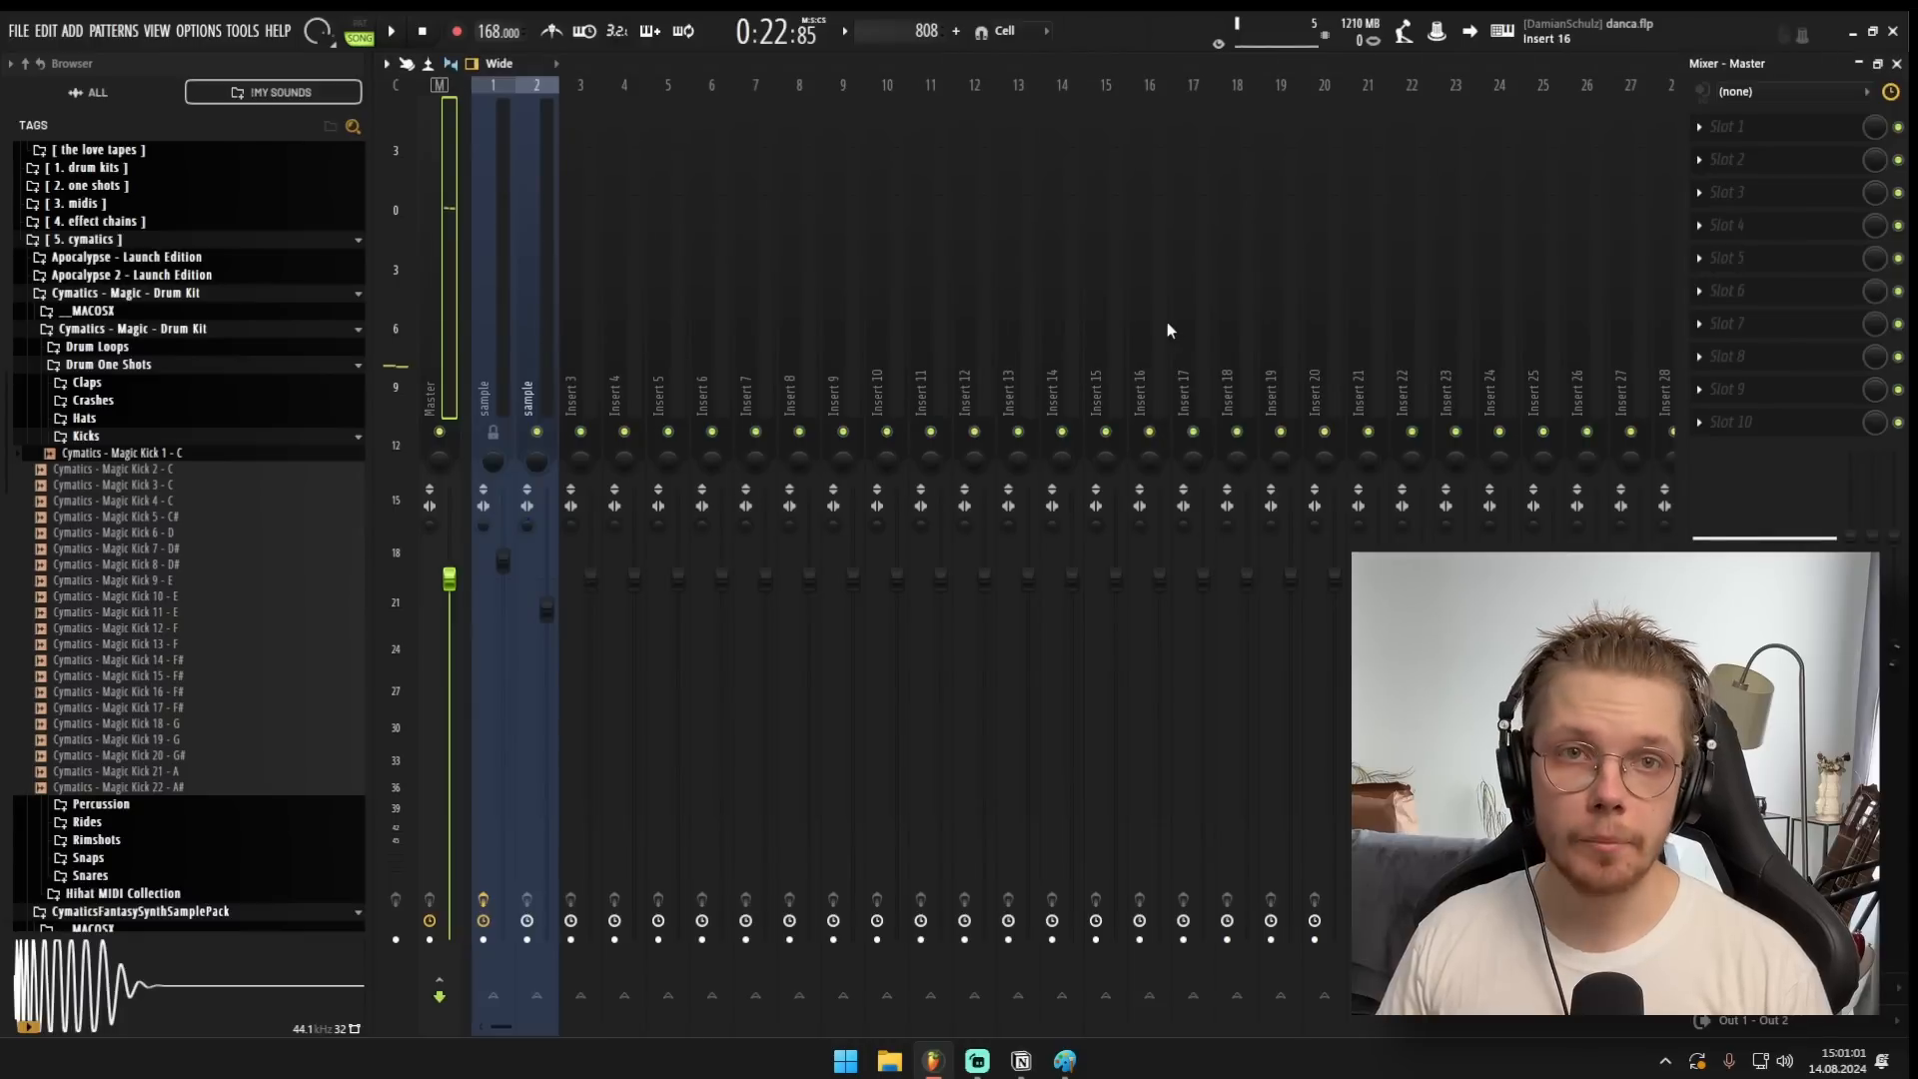
pyautogui.press('F6')
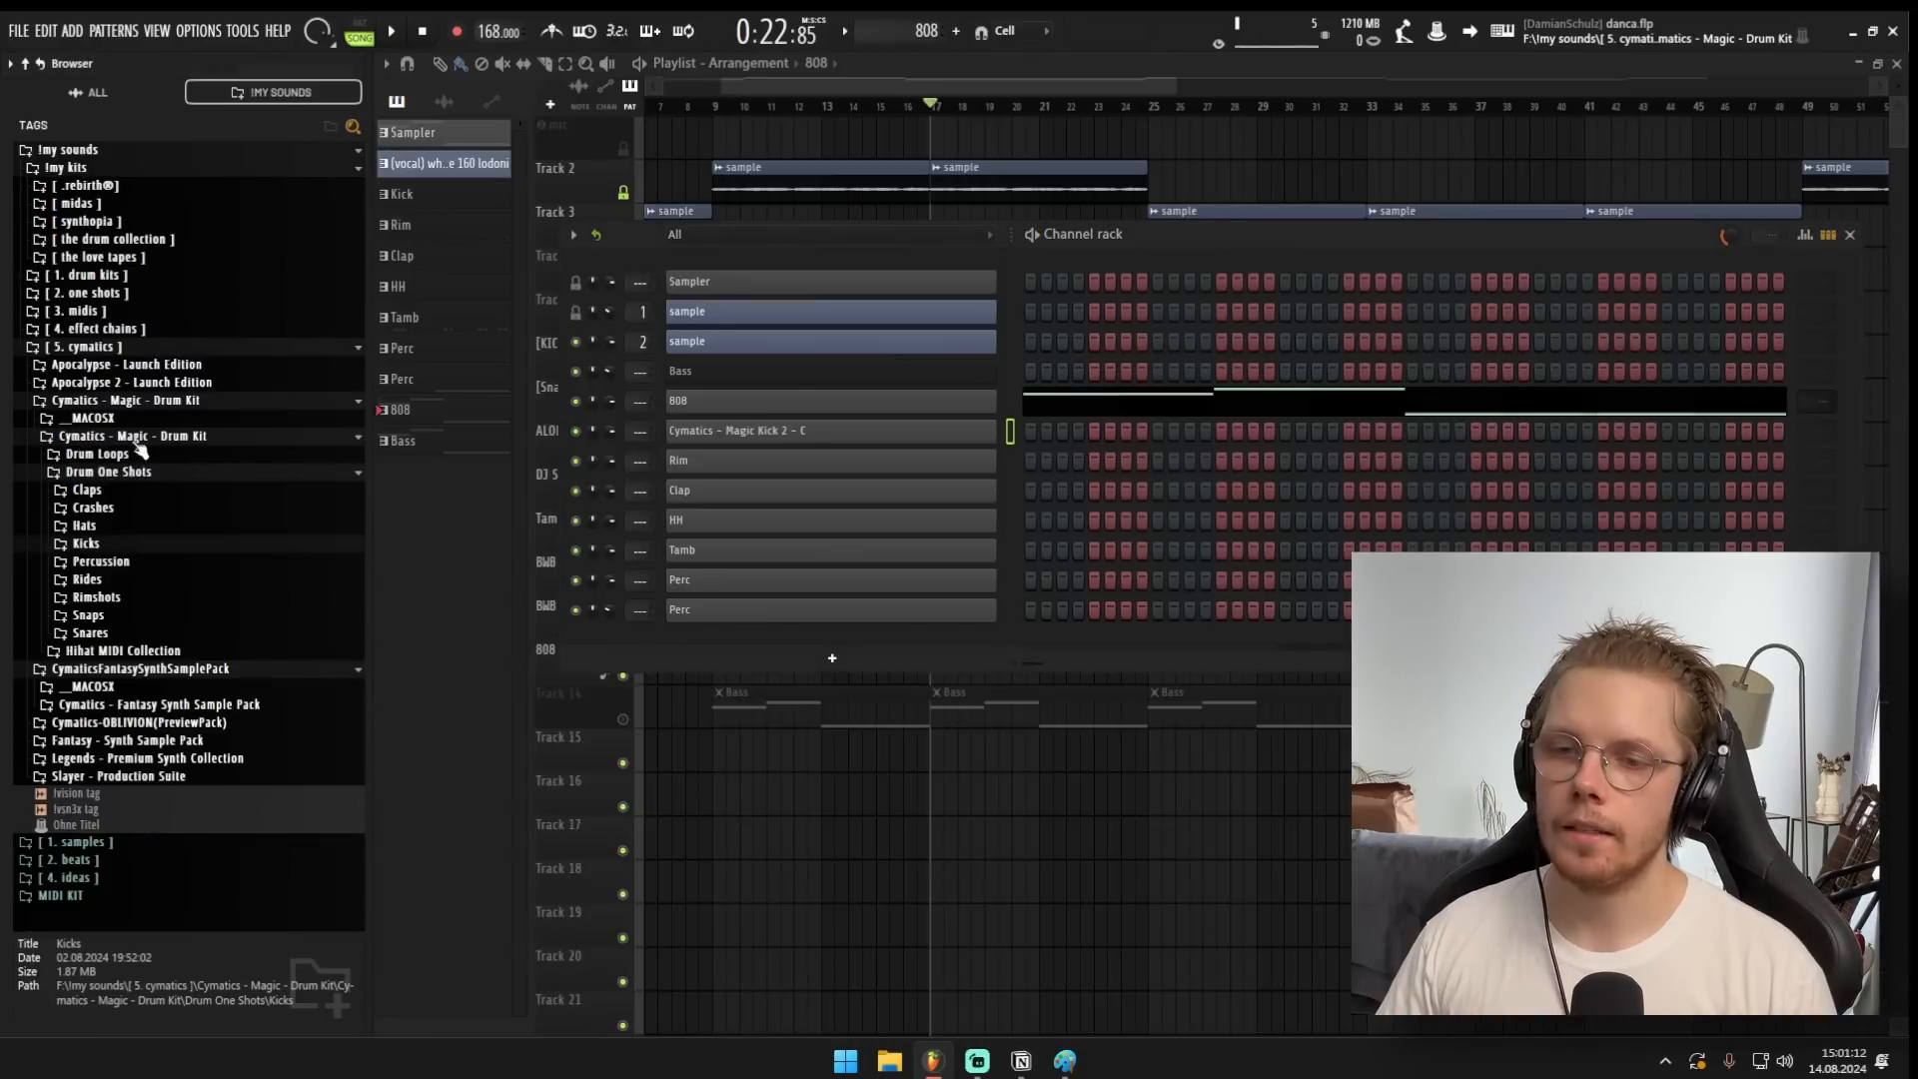
pyautogui.press('F6')
pyautogui.moveTo(119, 613); pyautogui.dragTo(801, 465)
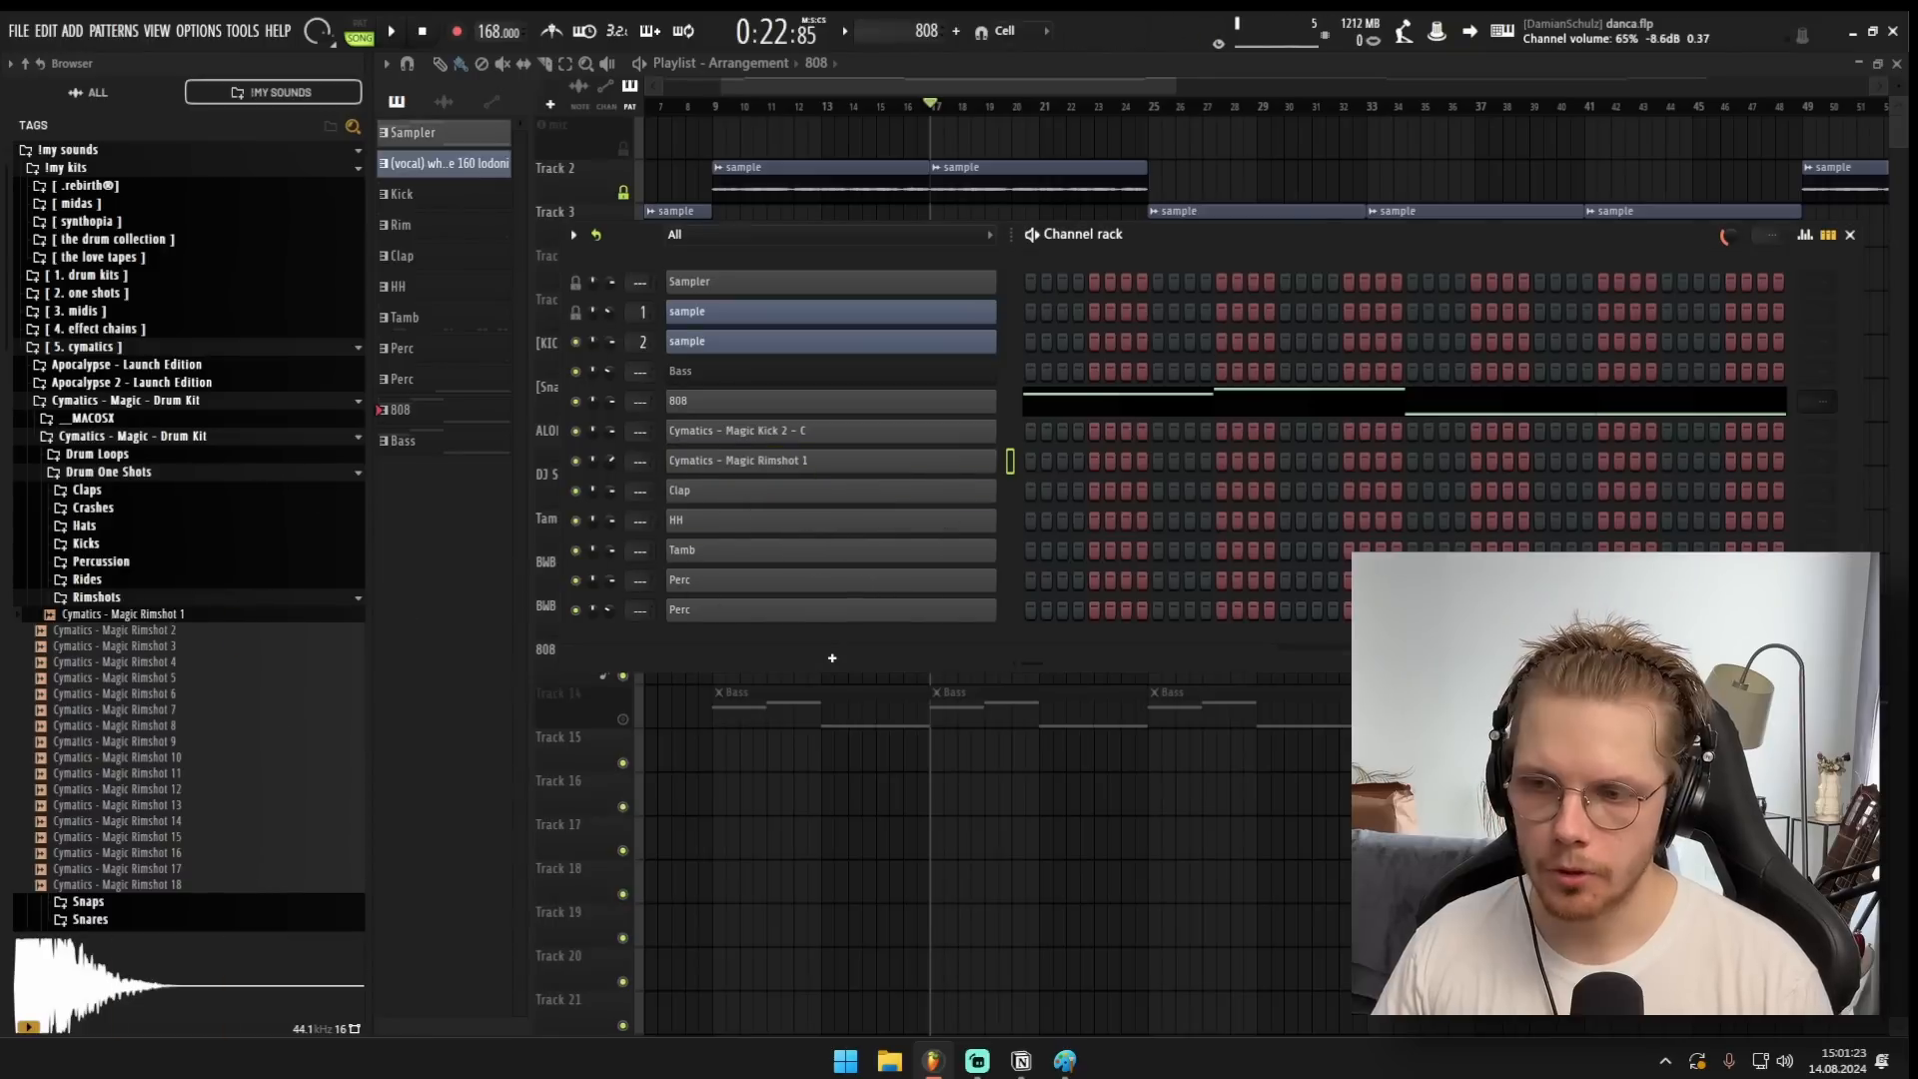
# Play the arrangement from bar 17 to audition the replaced kick and rimshot, and stop playback.
pyautogui.press('F6')
pyautogui.scroll(4, 997, 286)
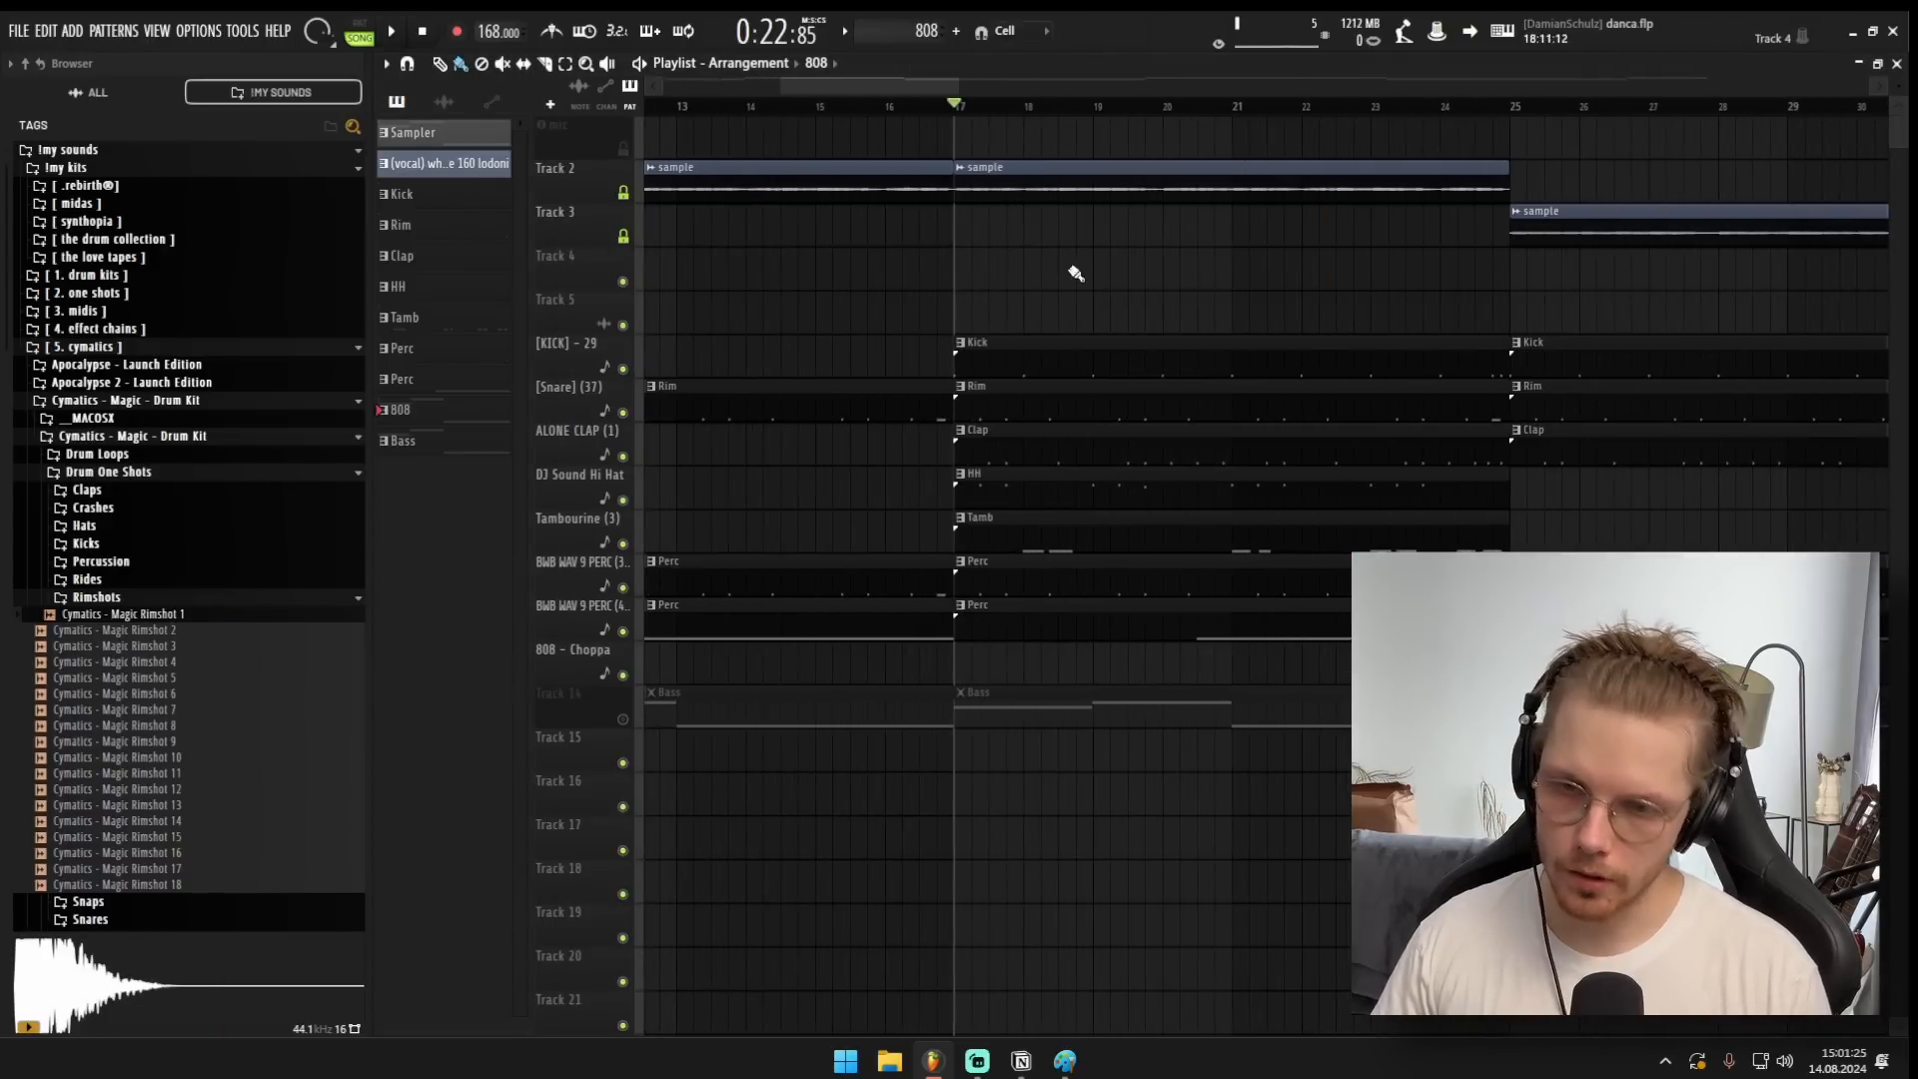
pyautogui.scroll(-2, 1088, 312)
pyautogui.press('space')
pyautogui.press('F6')
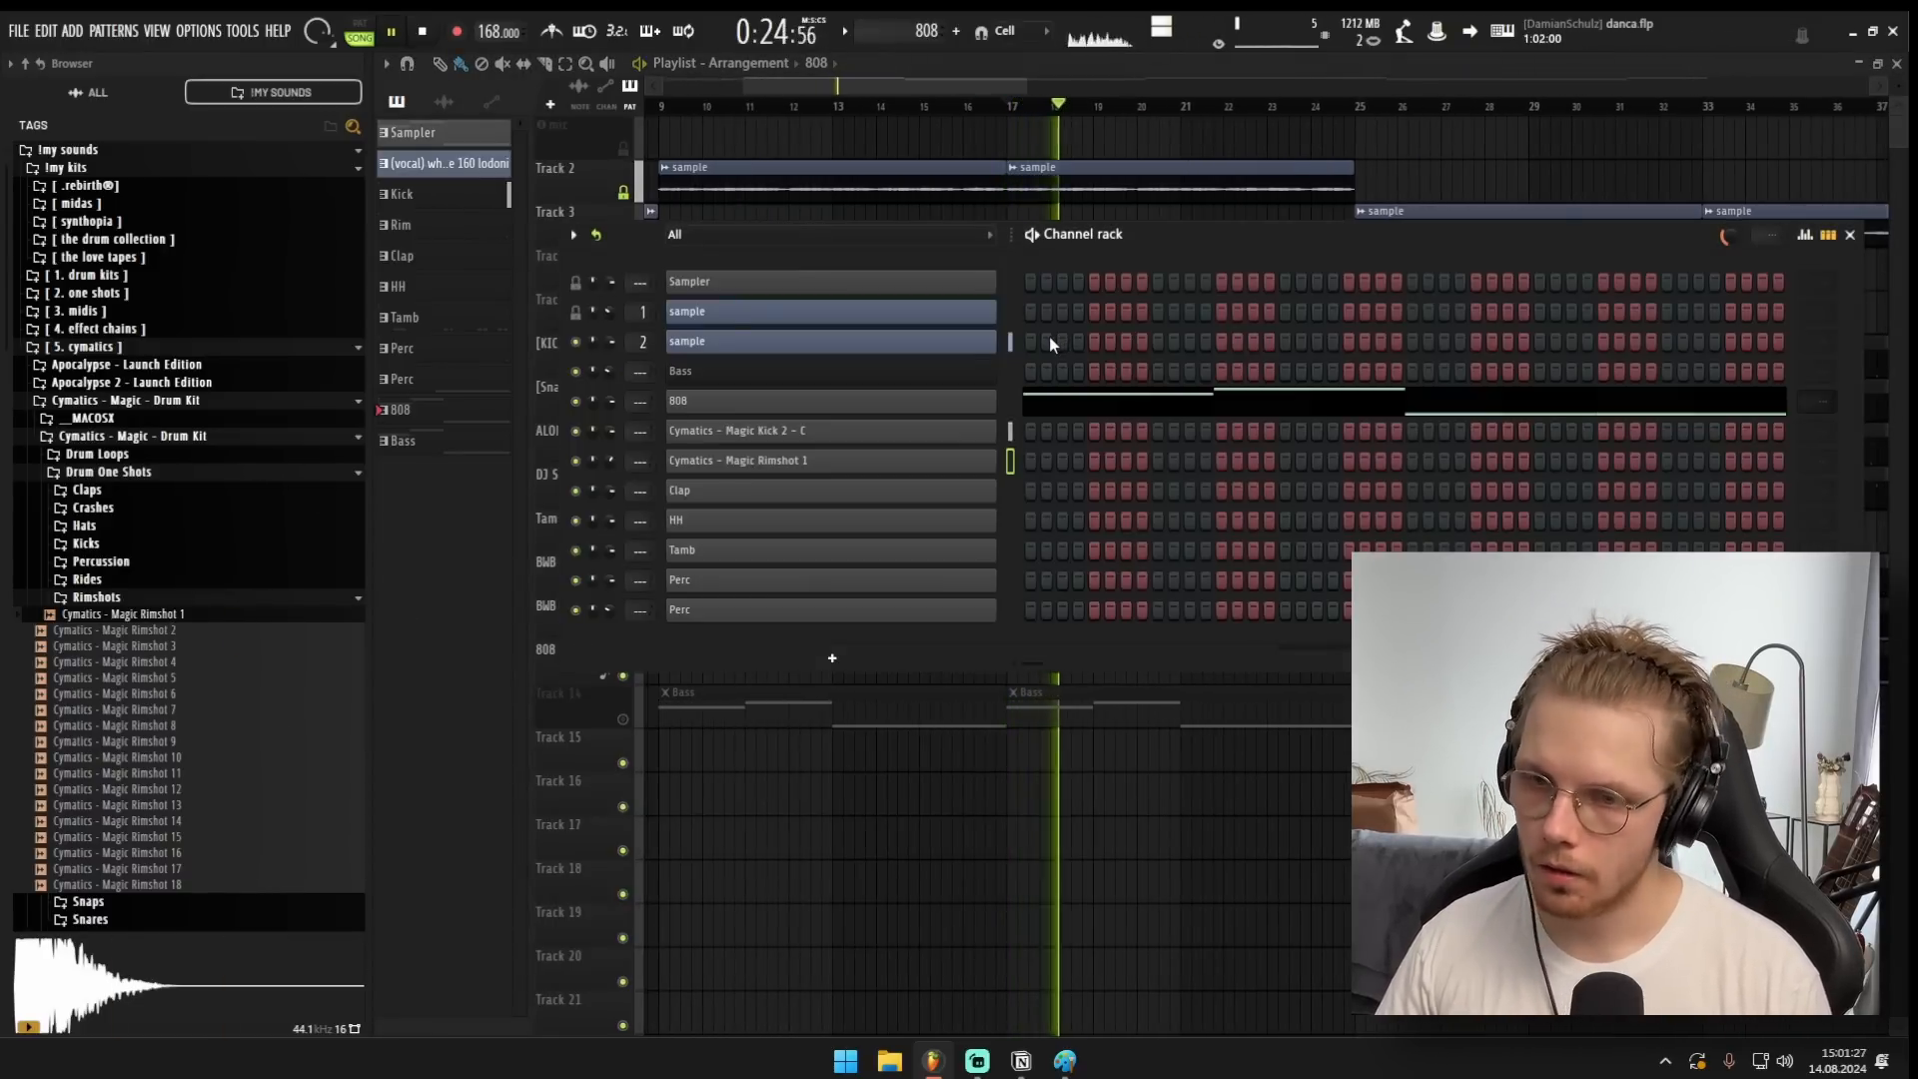
pyautogui.press('F6')
pyautogui.scroll(-2, 1009, 321)
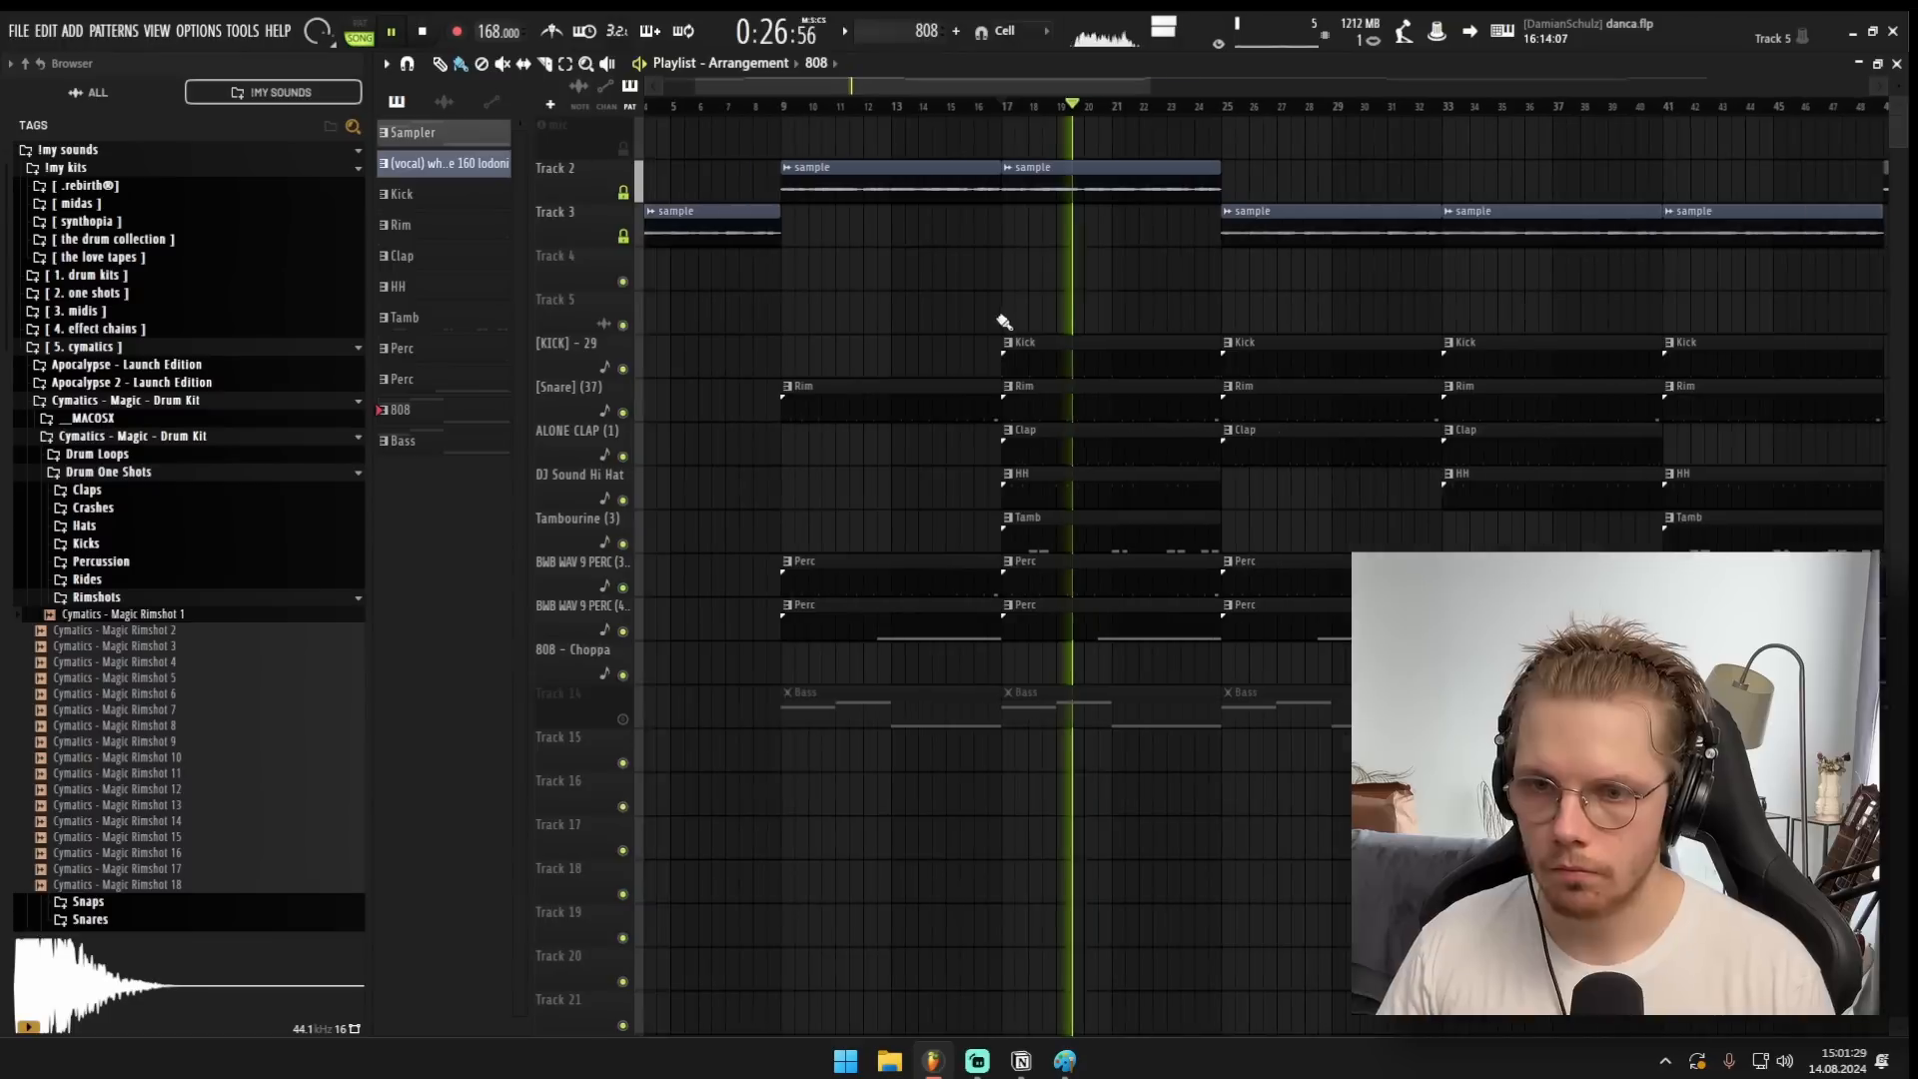
pyautogui.press('space')
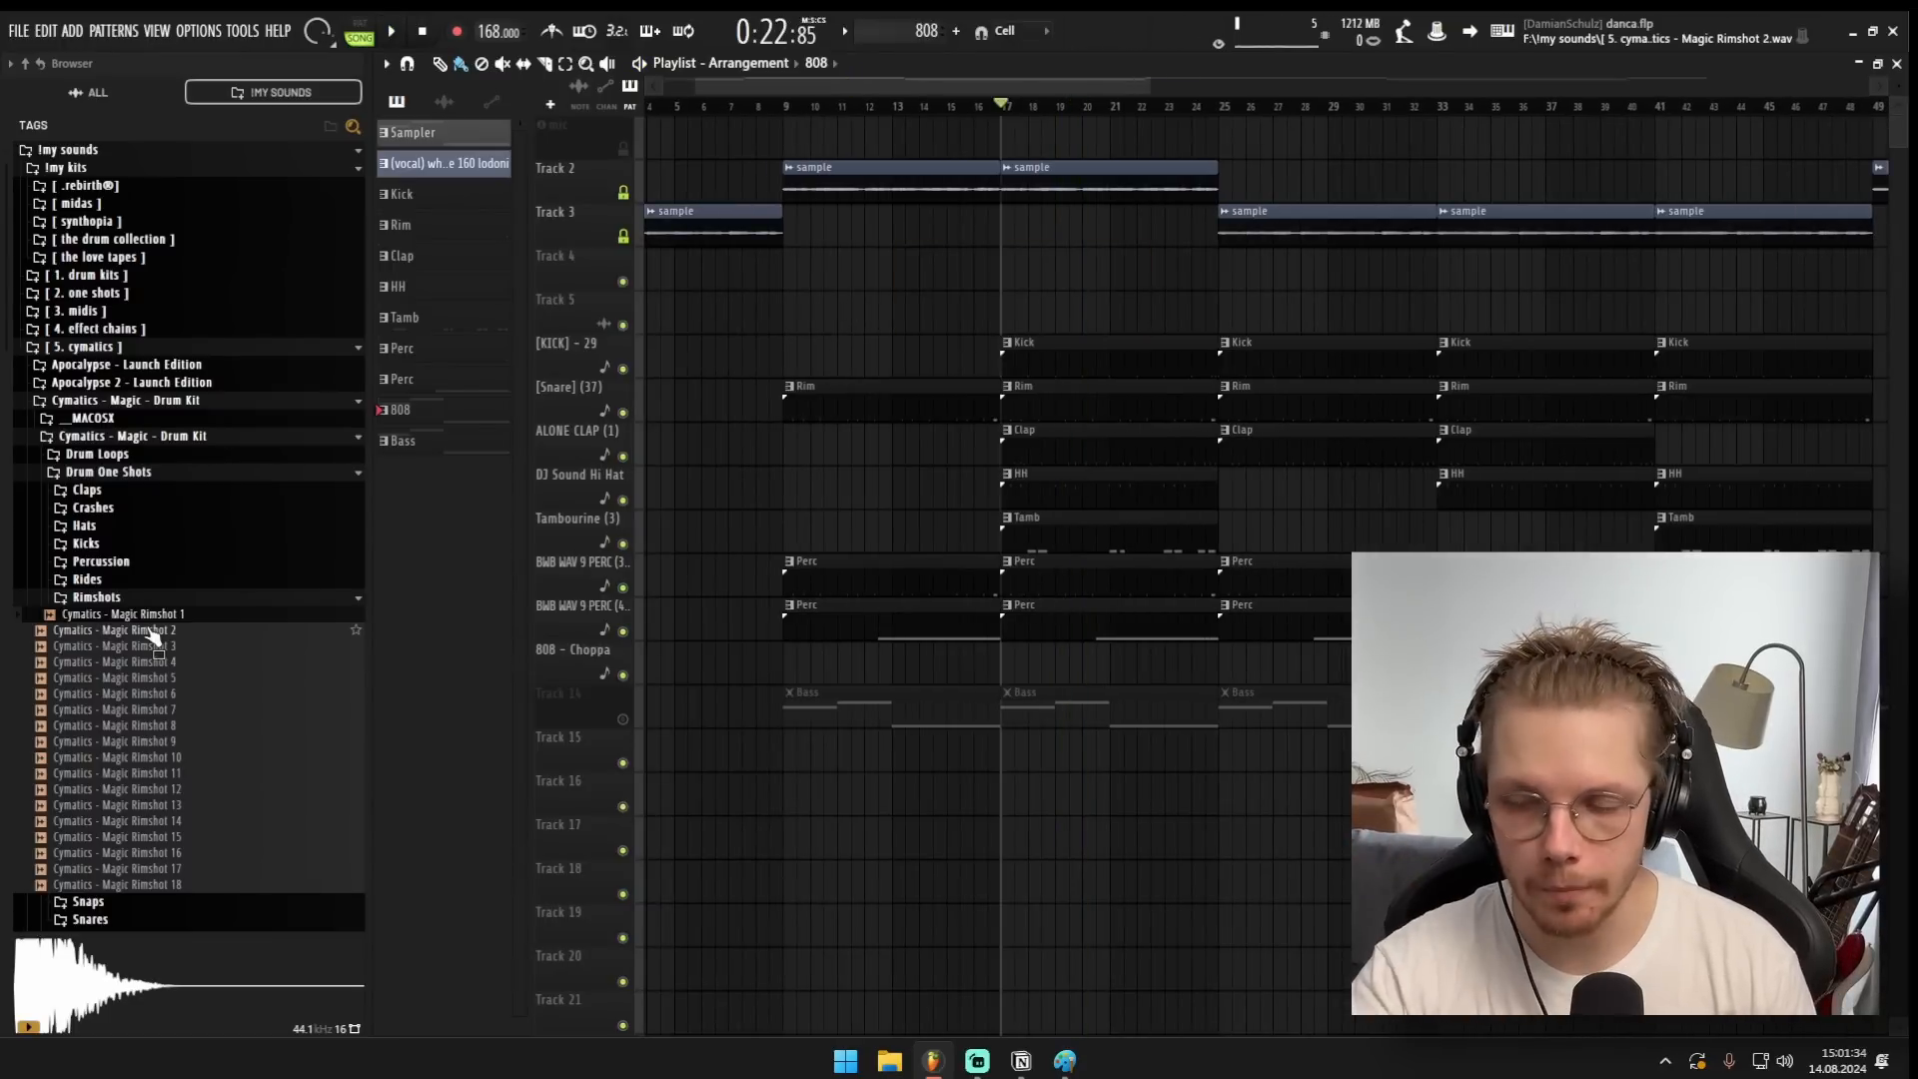
# Replace the Clap channel's sample with Cymatics - Magic Clap 3 and audition it in the arrangement from bar 17.
pyautogui.scroll(-2, 268, 633)
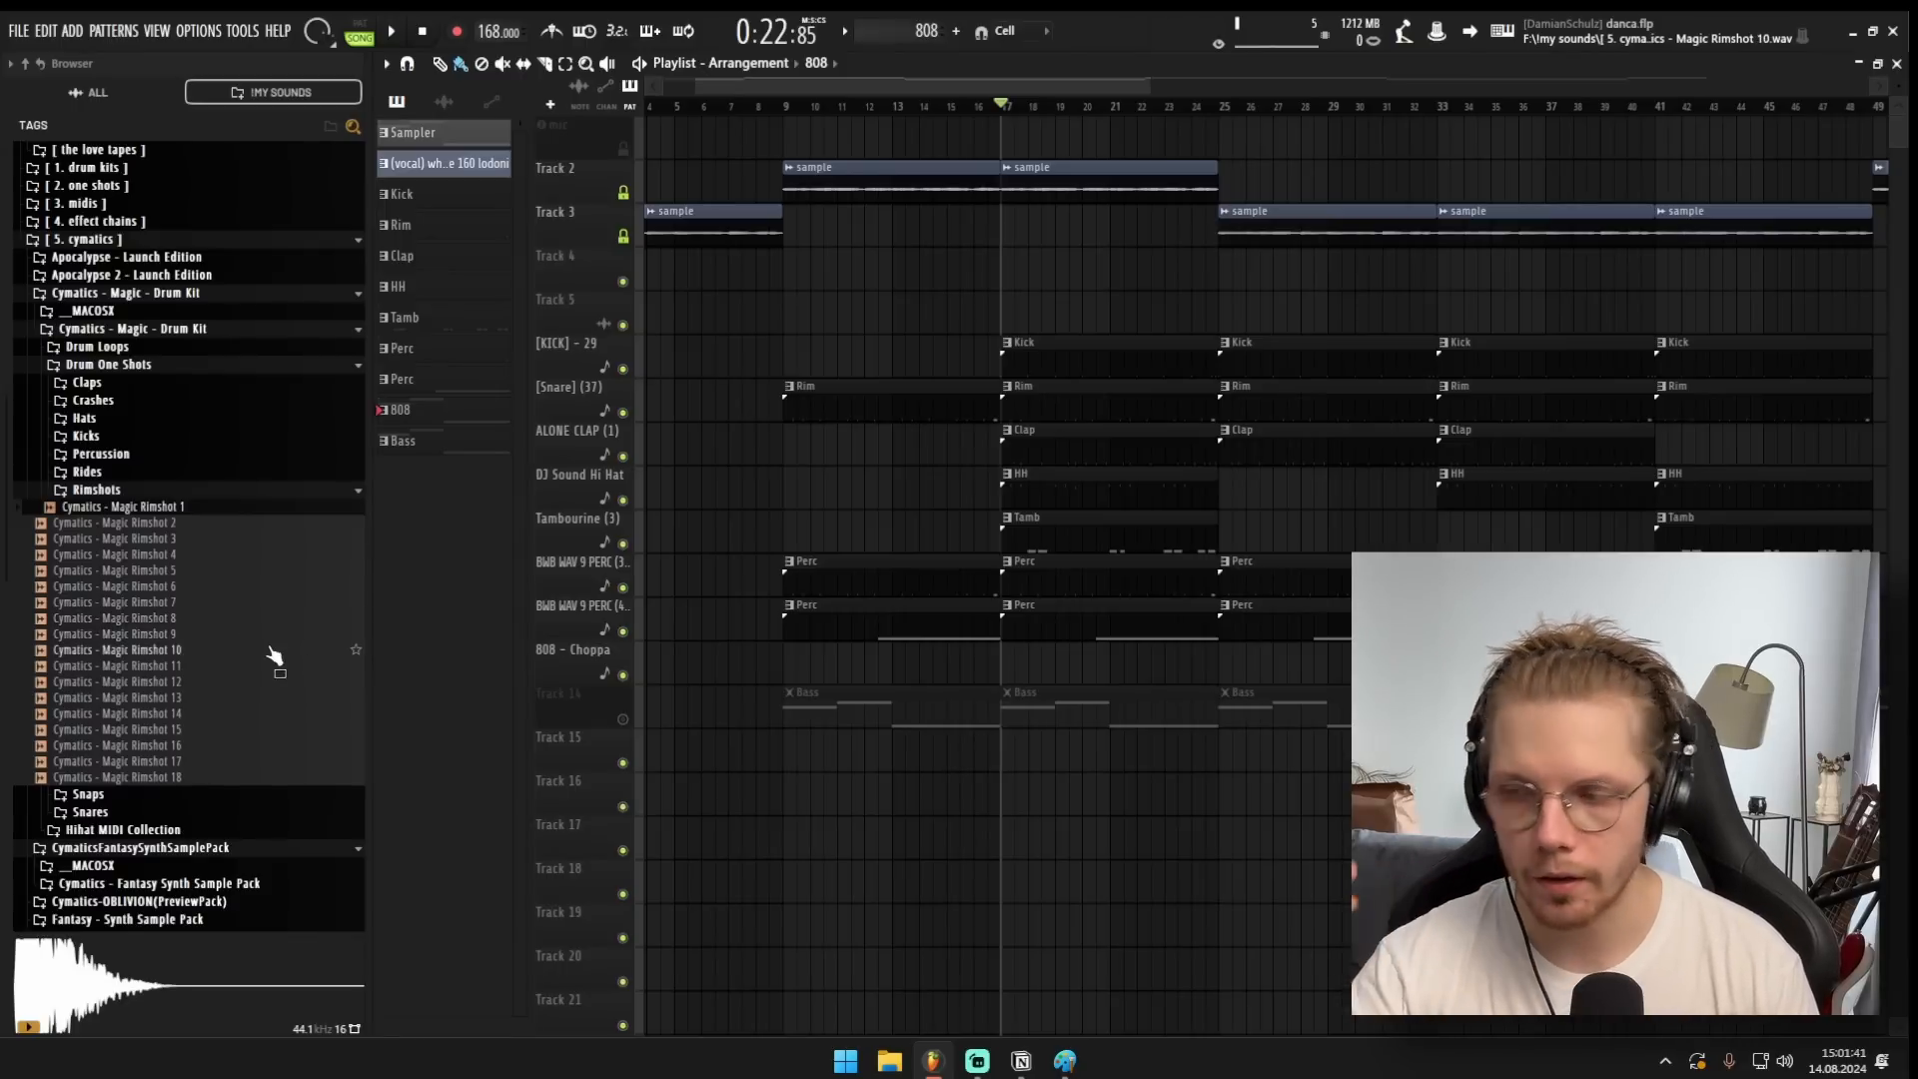
pyautogui.scroll(2, 290, 629)
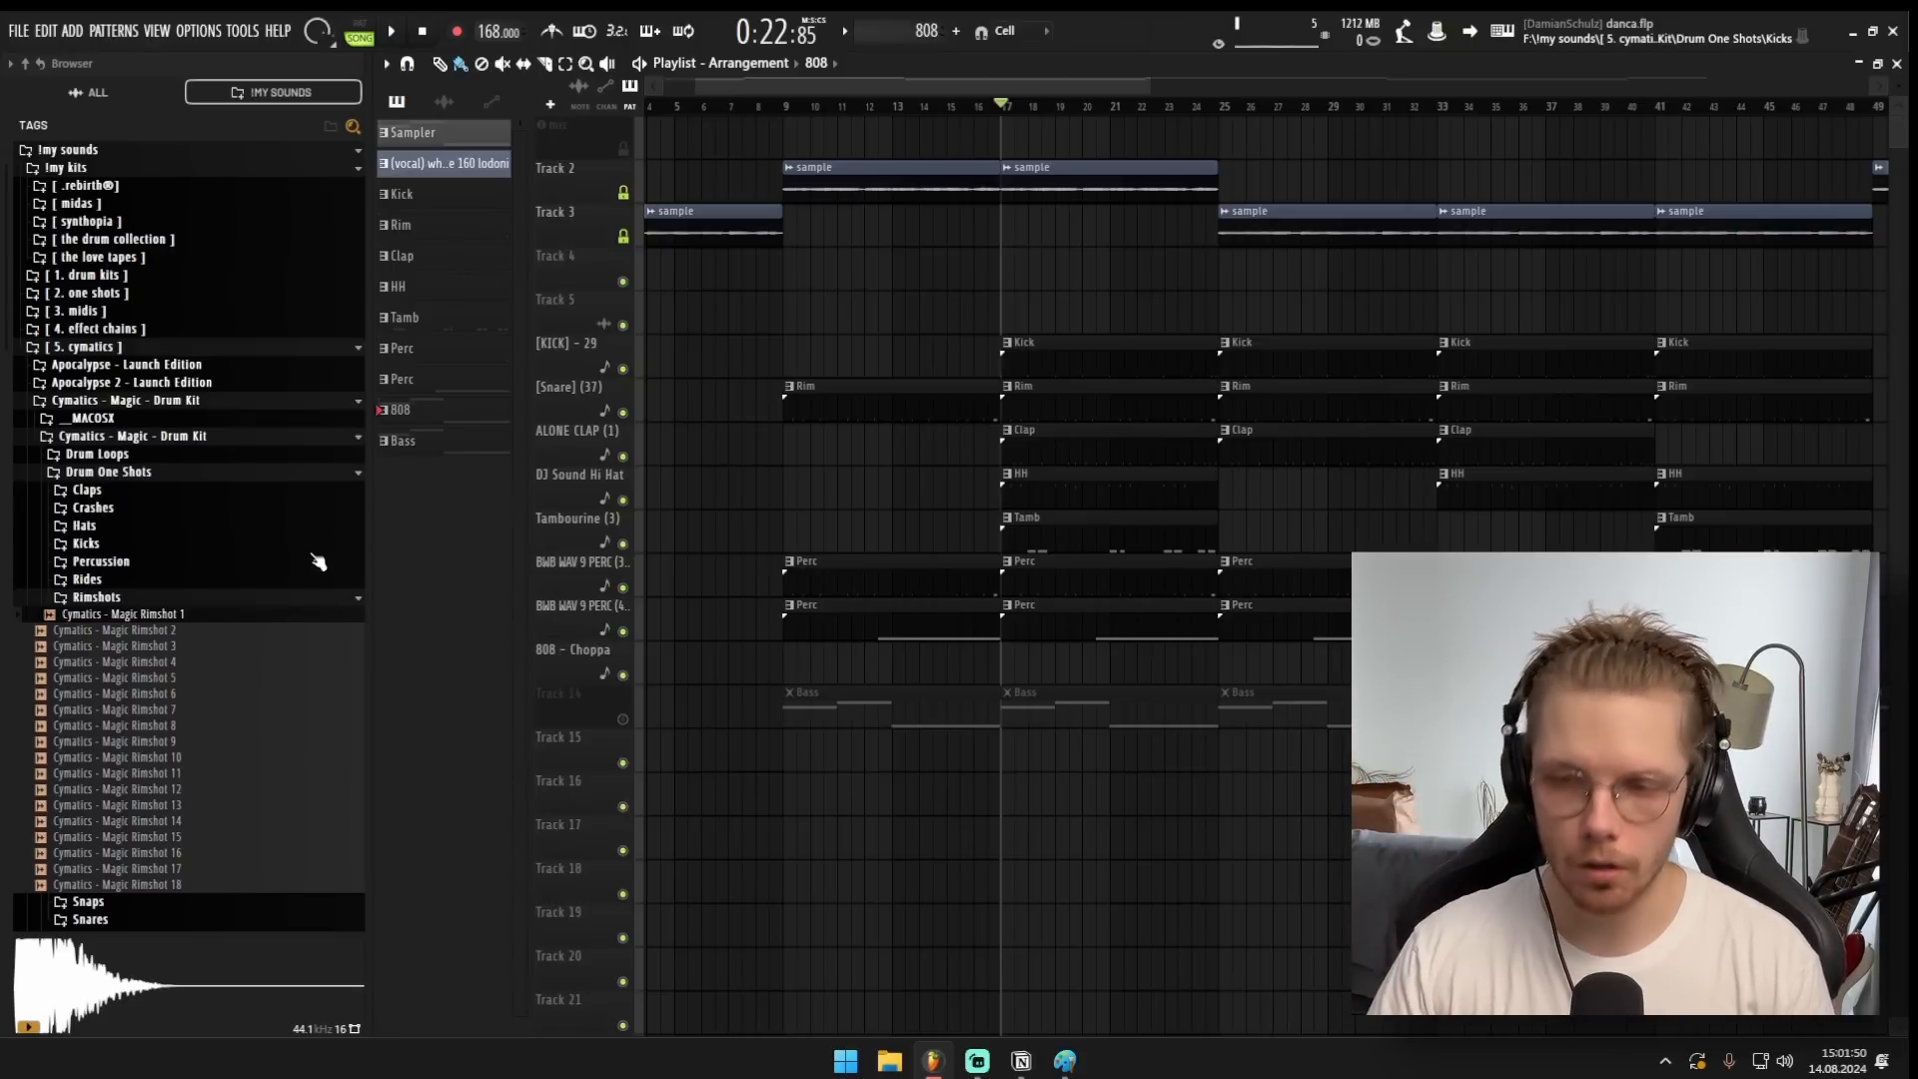
pyautogui.click(98, 599)
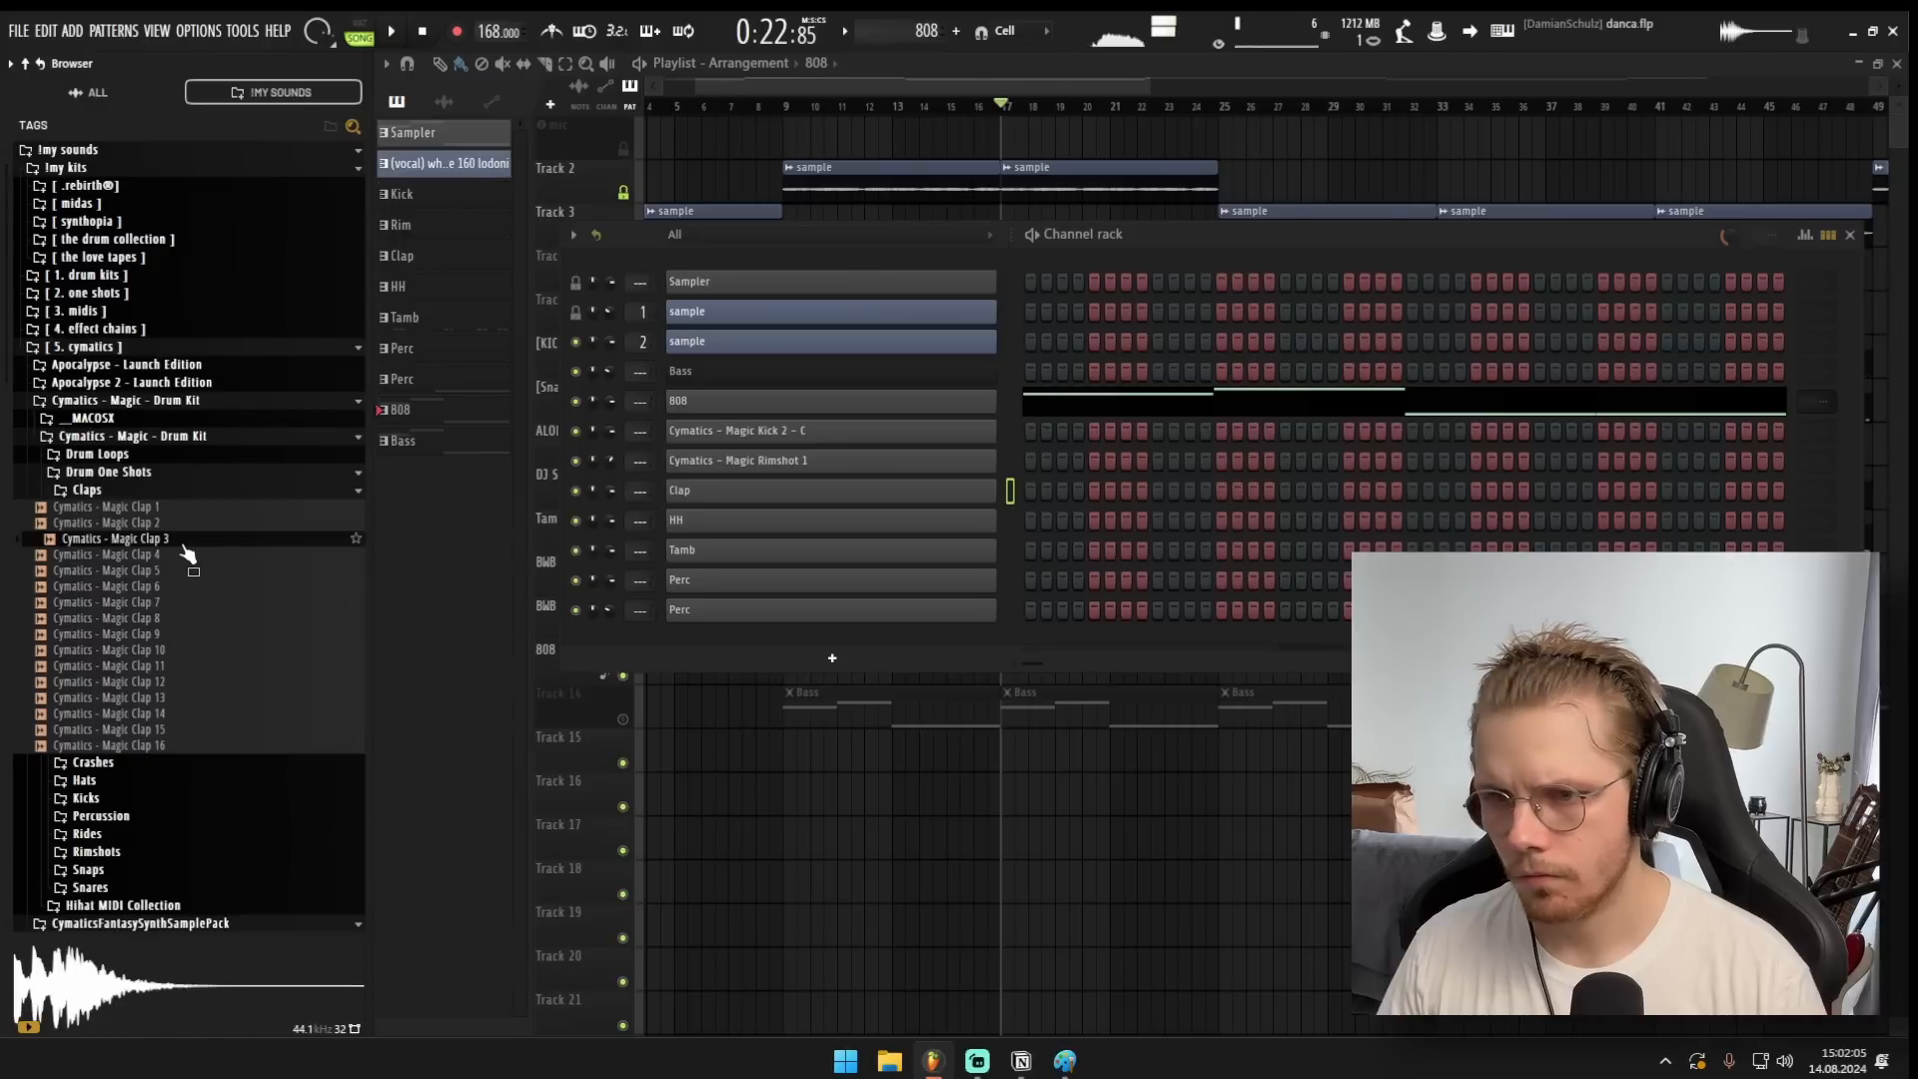
pyautogui.moveTo(115, 539); pyautogui.dragTo(680, 492)
pyautogui.press('space')
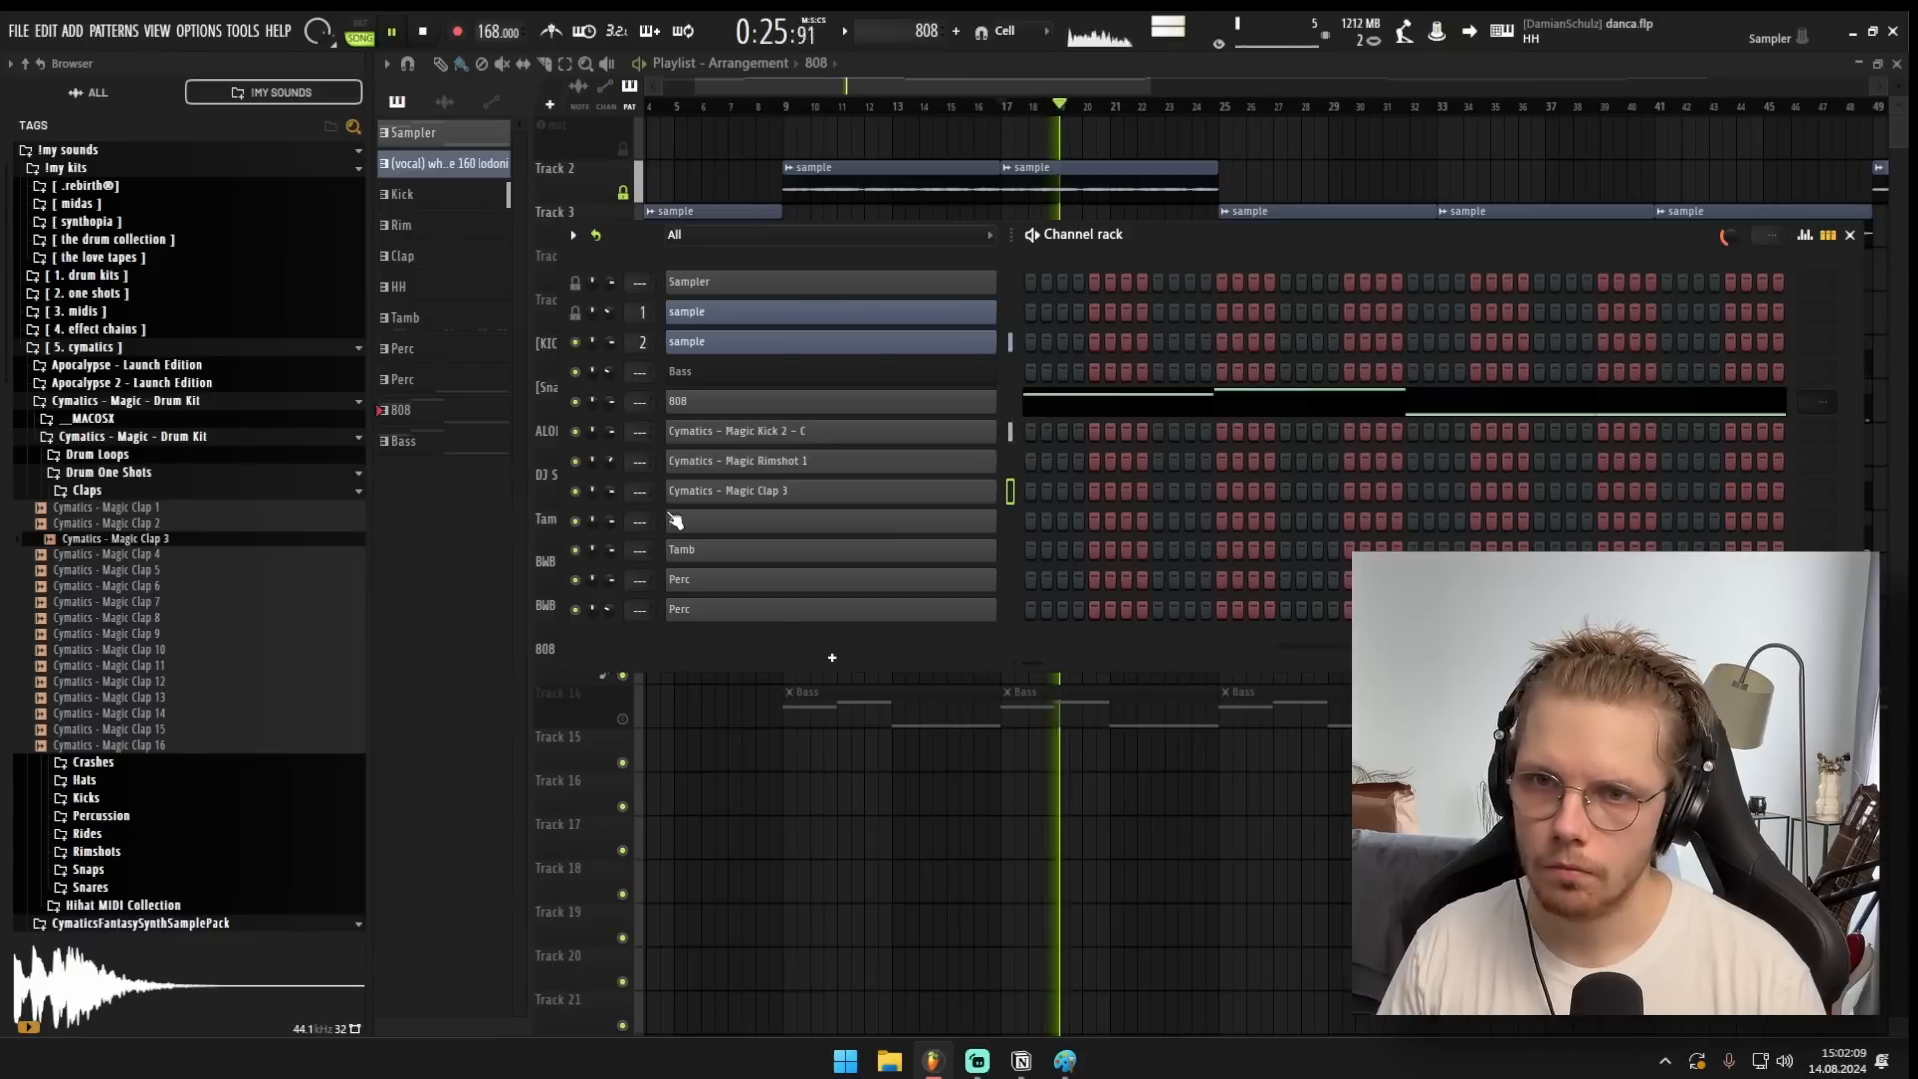
pyautogui.press('F6')
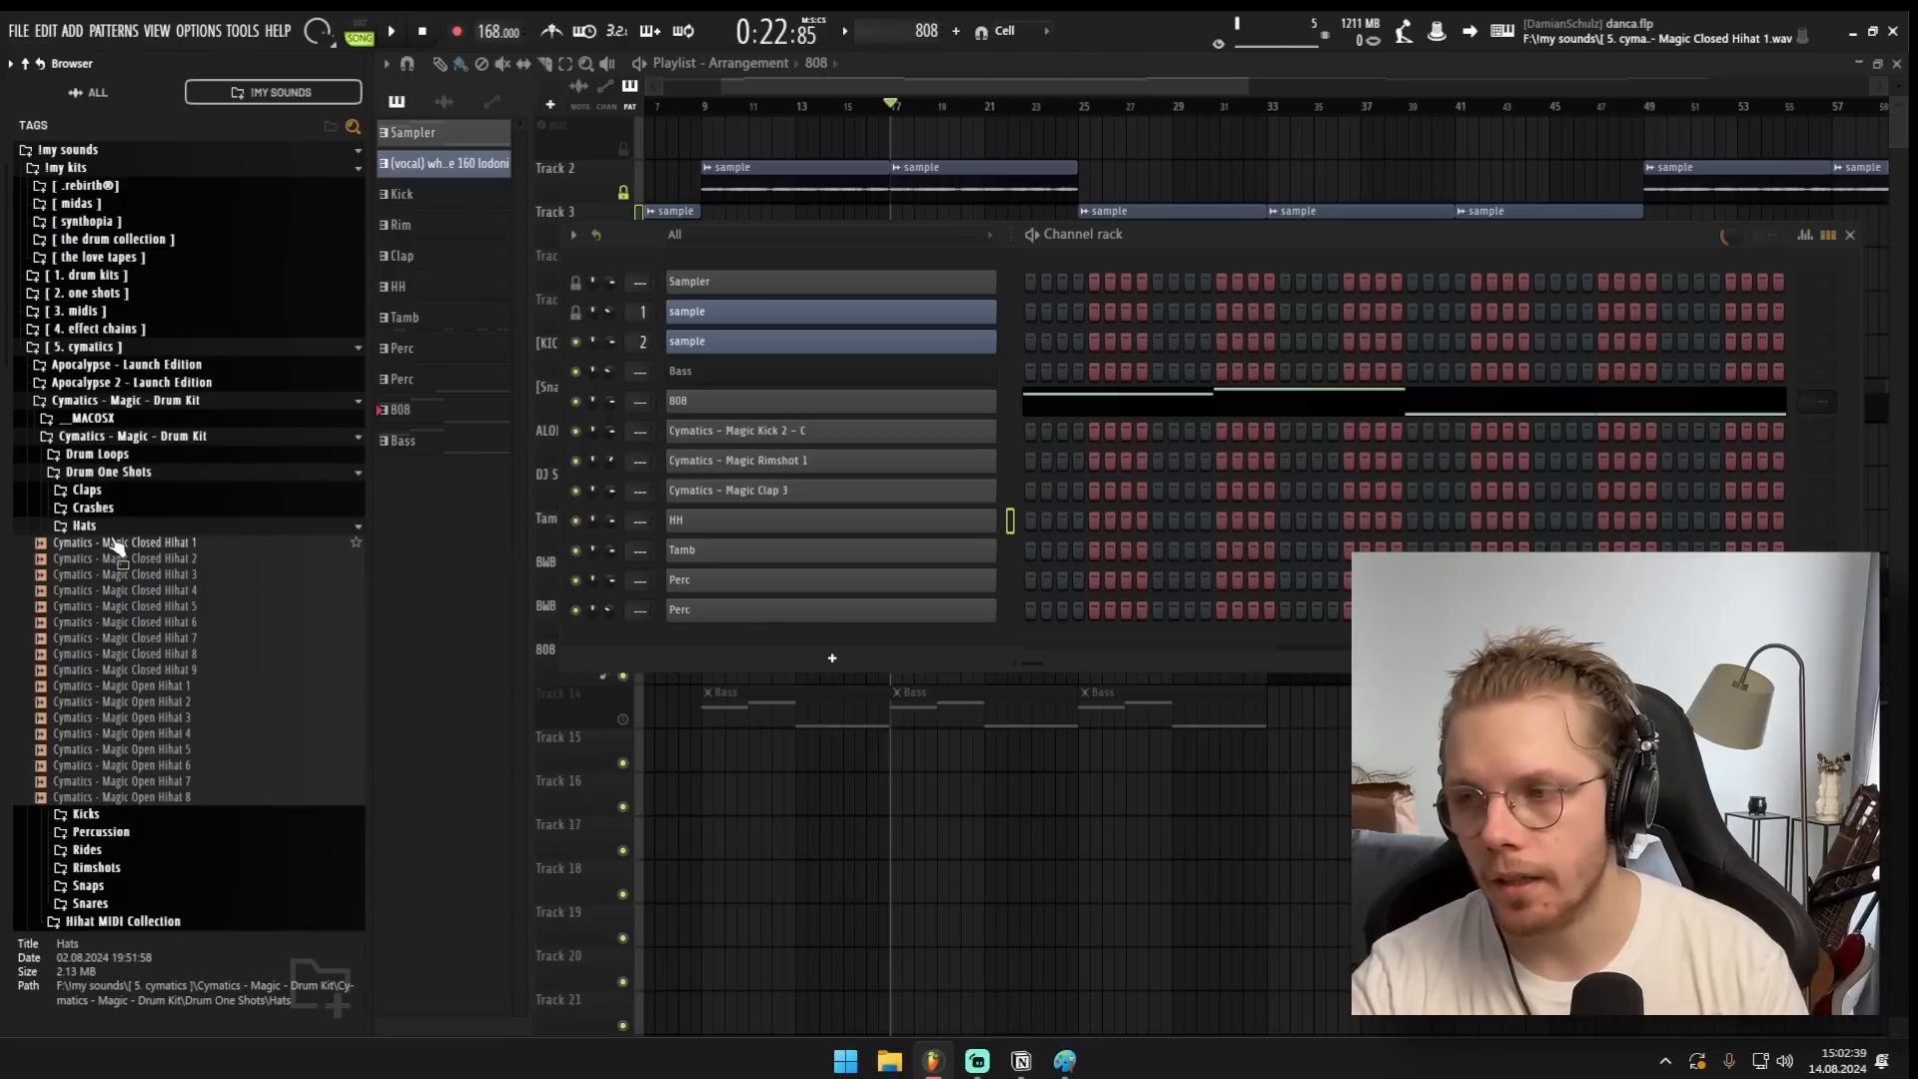
# Open the Cymatics - Magic Rimshot 1 channel's sampler window to examine its waveform, and close it.
pyautogui.click(787, 460)
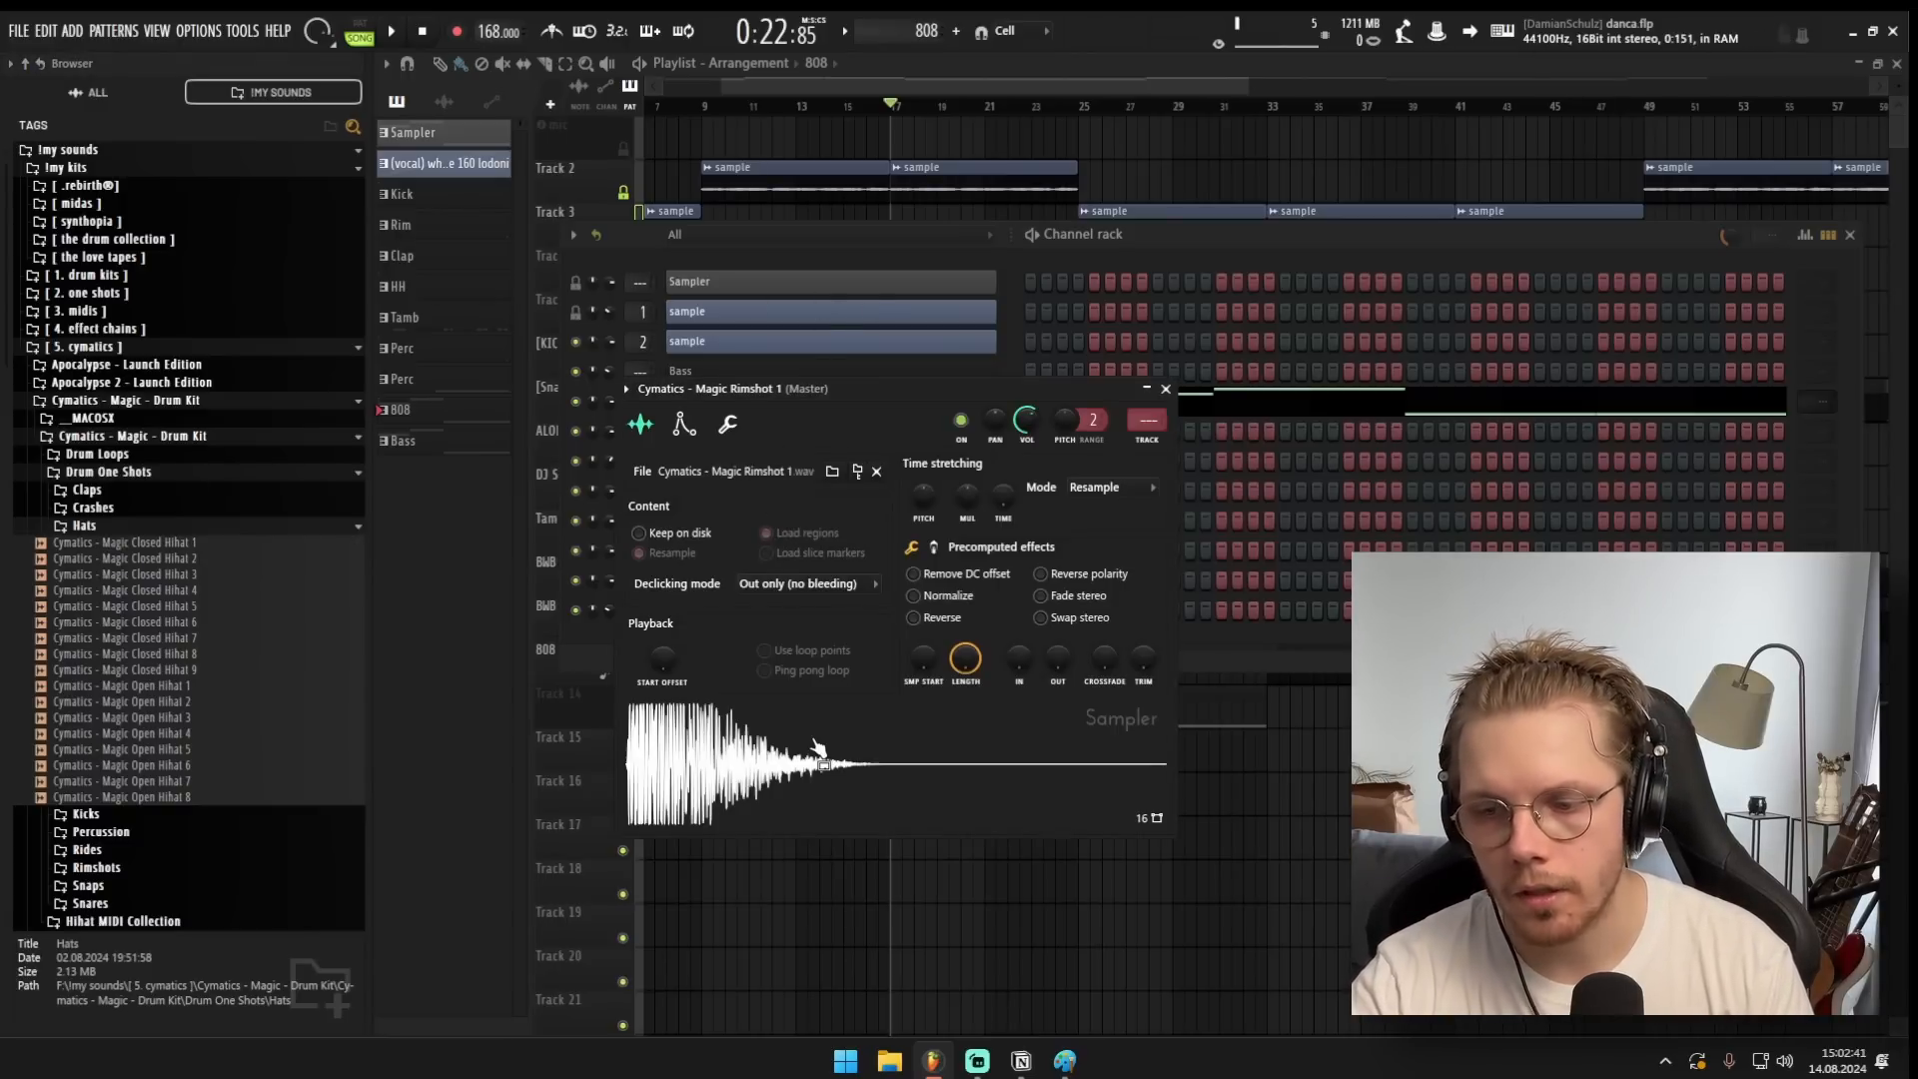
pyautogui.click(1164, 388)
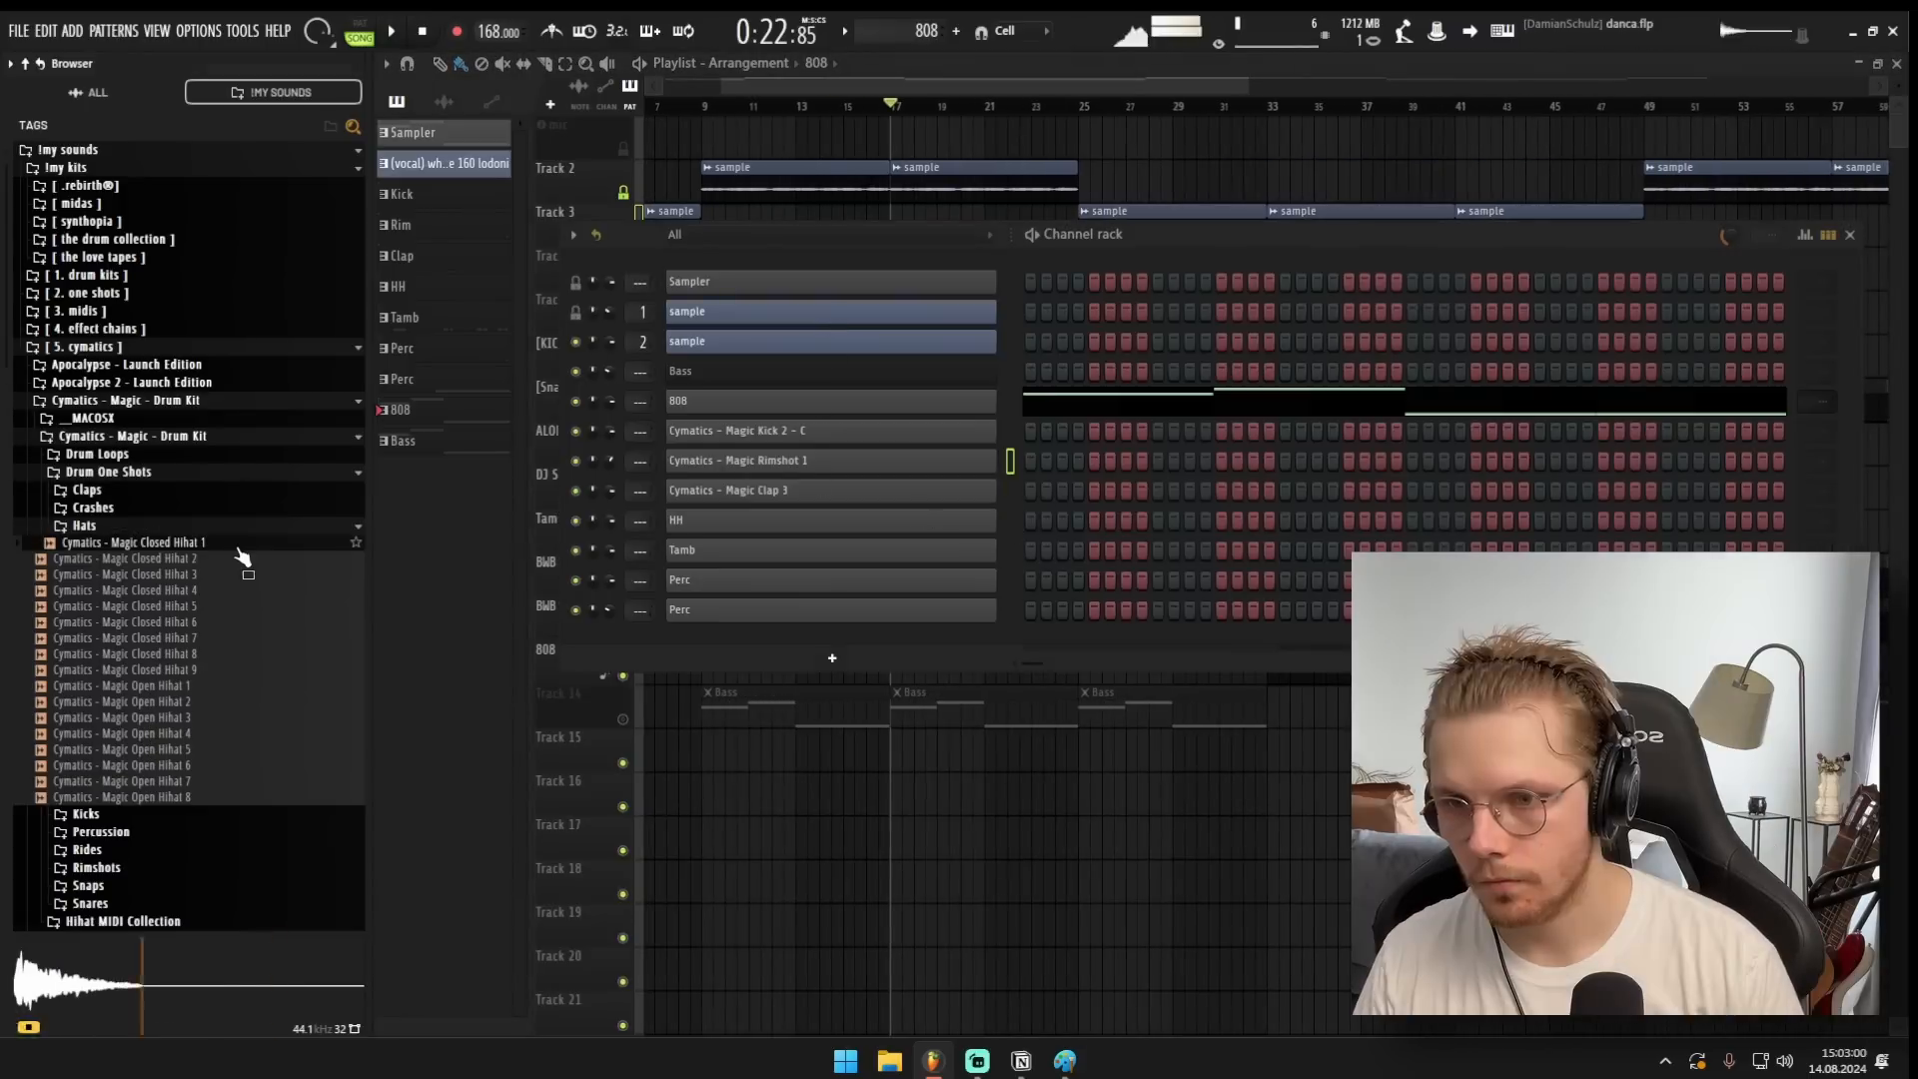
# Replace the HH channel's sample with Cymatics - Magic Closed Hihat 1 and audition it in the arrangement.
pyautogui.press('space')
pyautogui.press('F6')
pyautogui.press('F6')
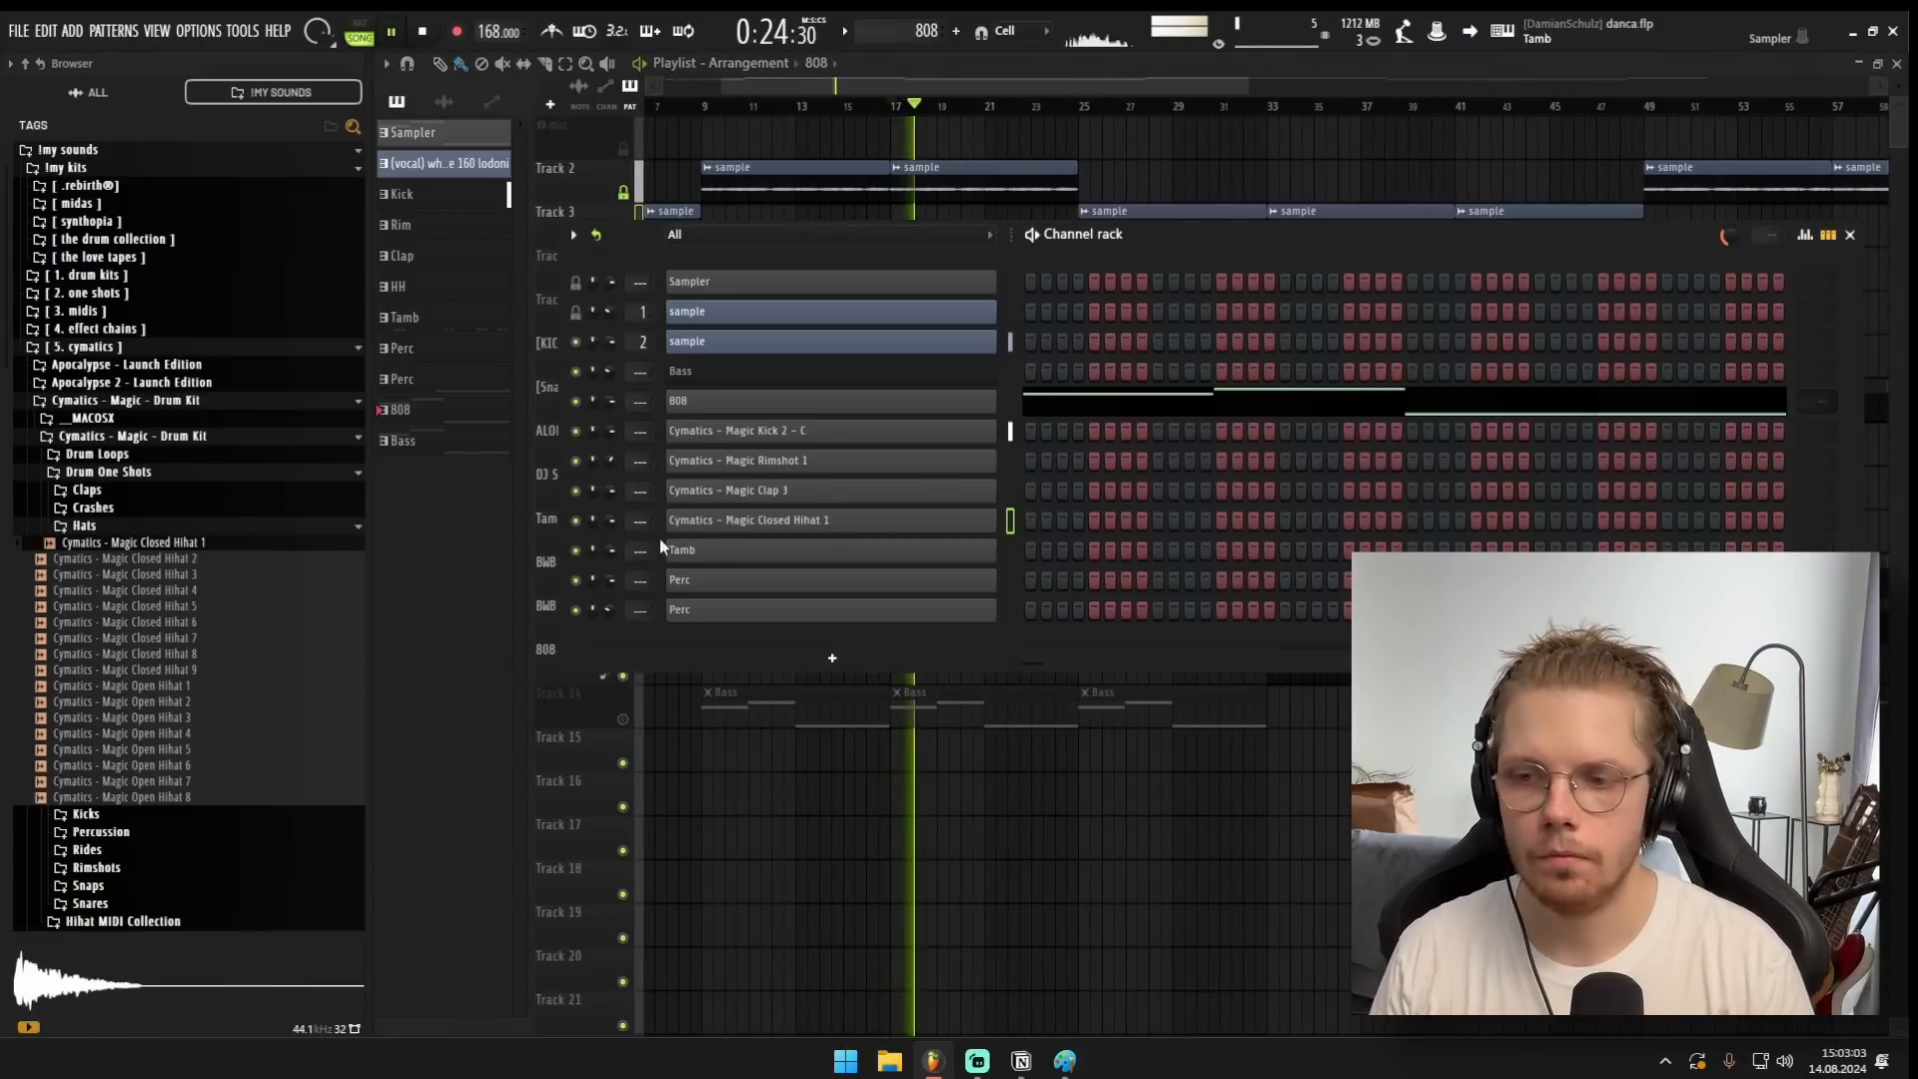
# Replace the Tamb channel's sample with Cymatics - Magic Percussion 5 from the Percussion folder.
pyautogui.press('F6')
pyautogui.scroll(-1, 675, 555)
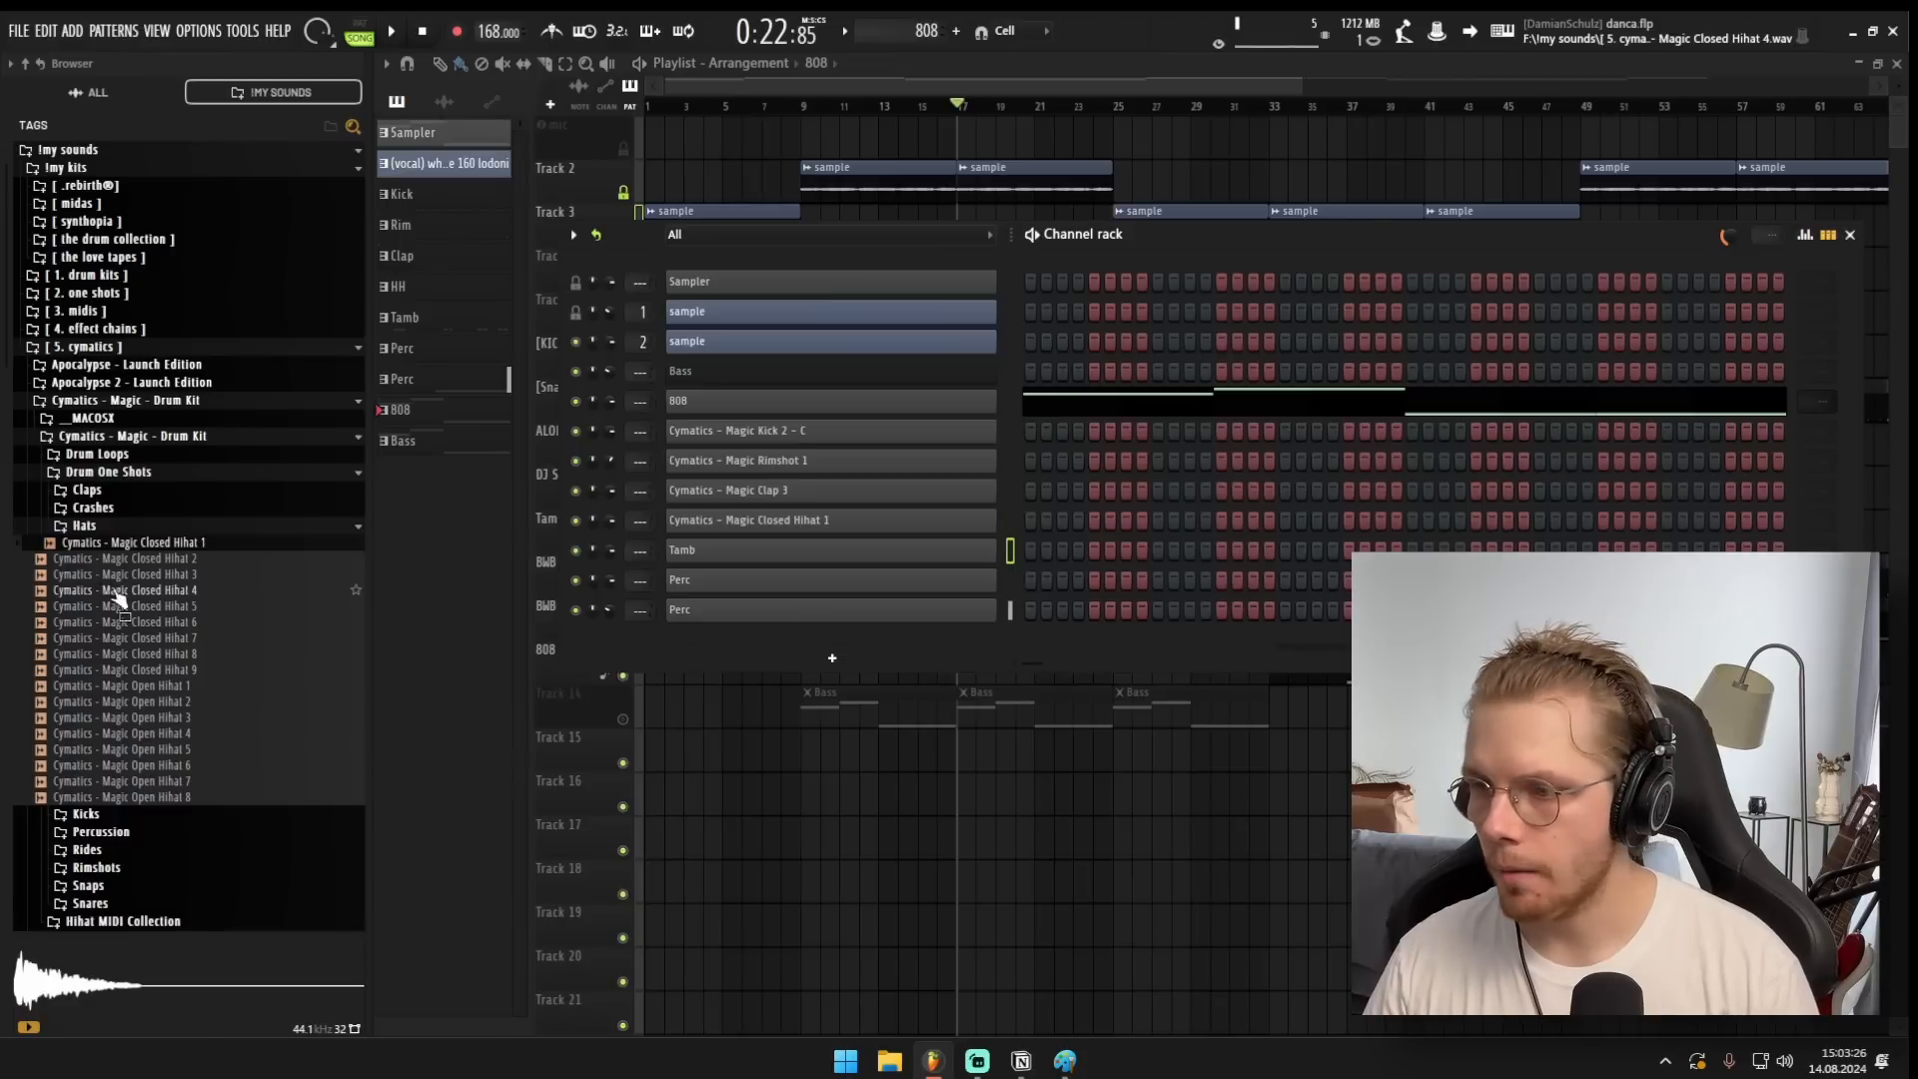
pyautogui.click(85, 525)
pyautogui.click(101, 561)
pyautogui.click(168, 645)
pyautogui.moveTo(169, 648); pyautogui.dragTo(741, 544)
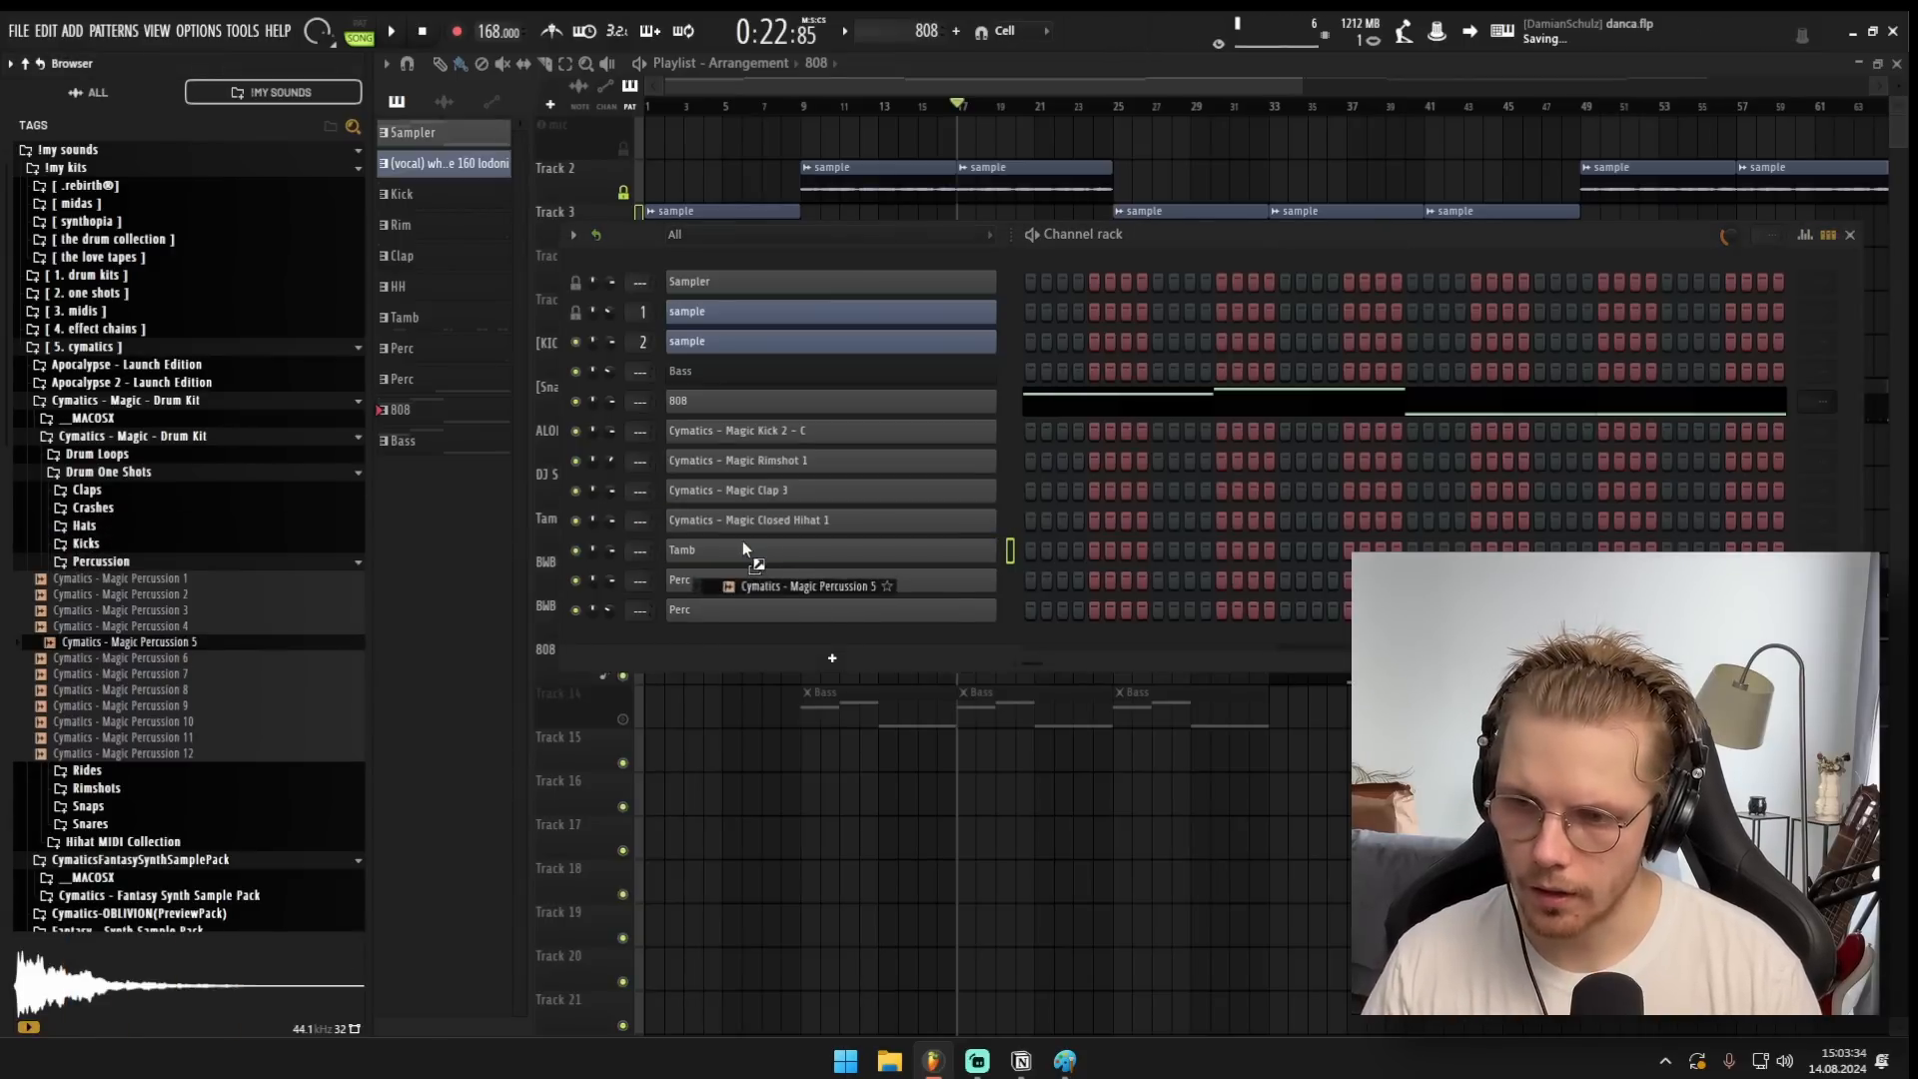
# Play the arrangement from bar 17 to audition the percussion sample in the Tamb pattern, and stop playback.
pyautogui.press('F6')
pyautogui.press('space')
pyautogui.scroll(3, 919, 669)
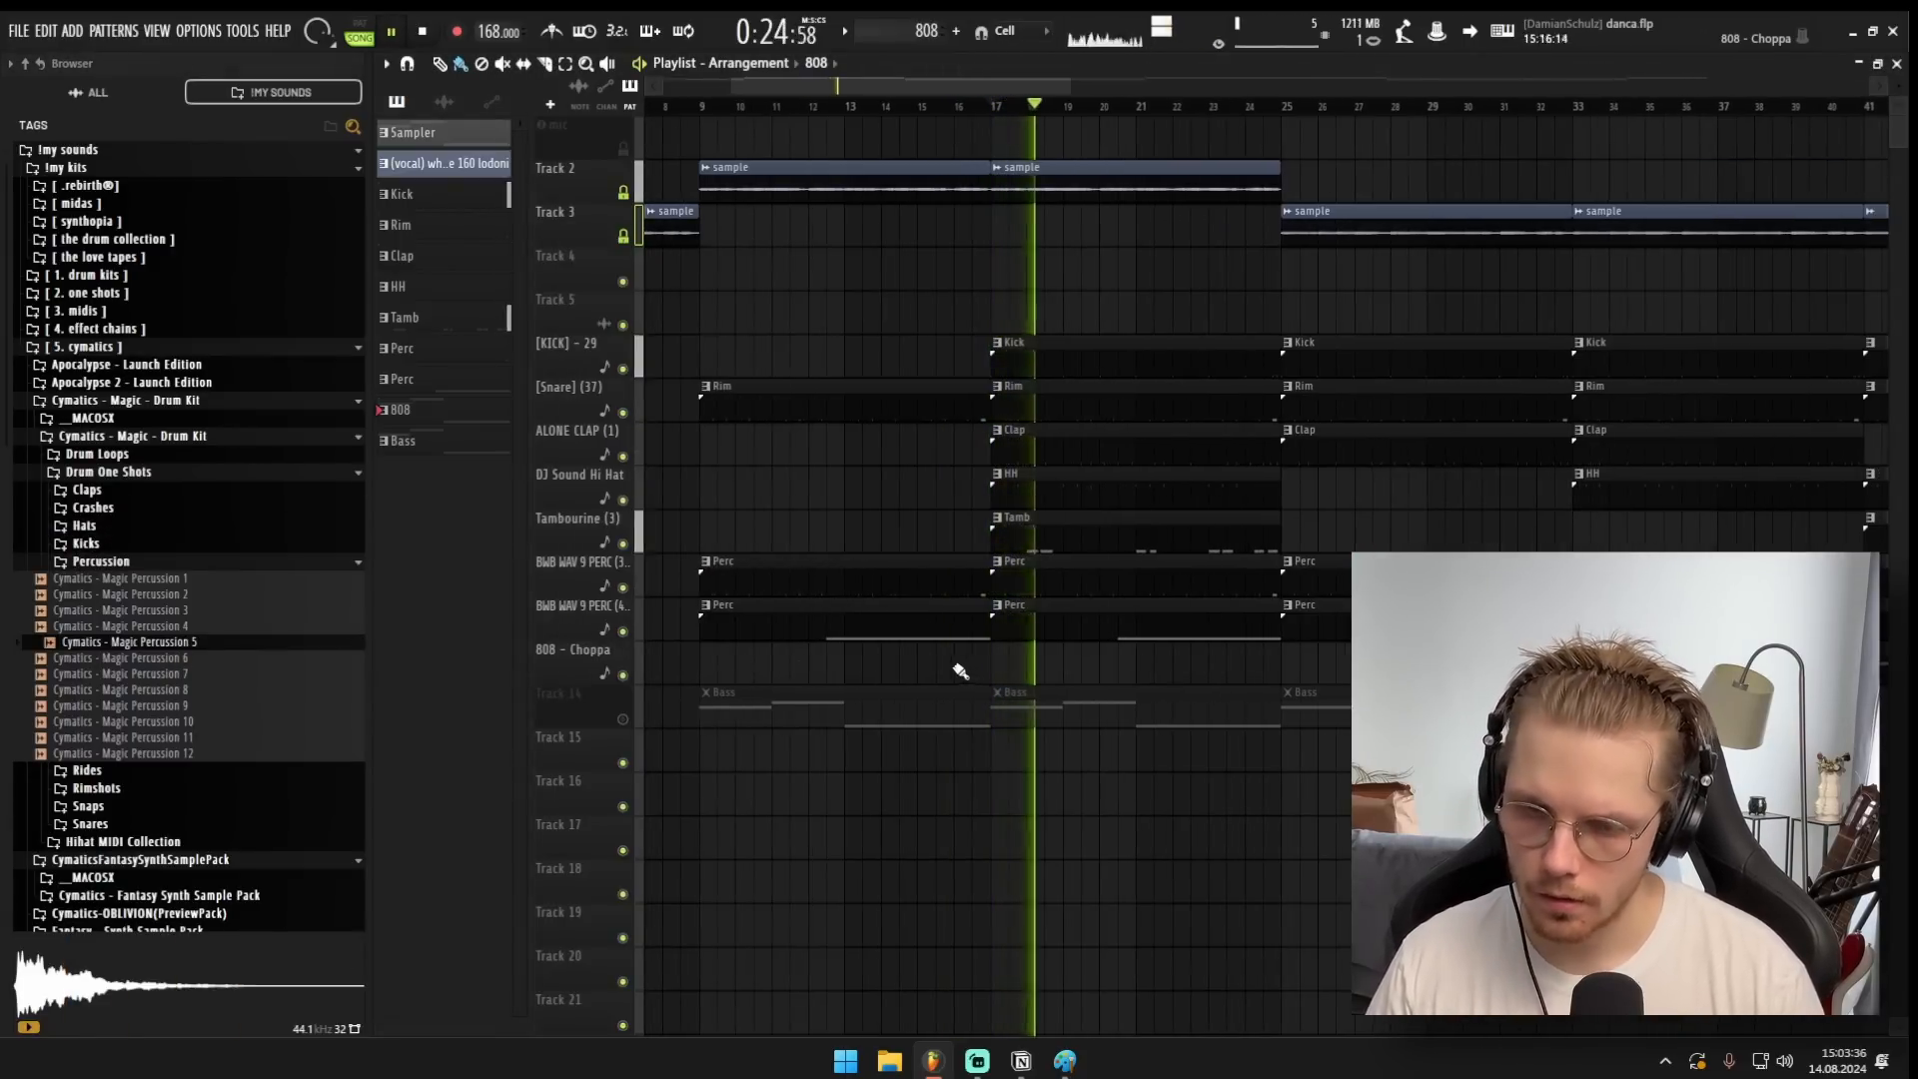
pyautogui.press('F6')
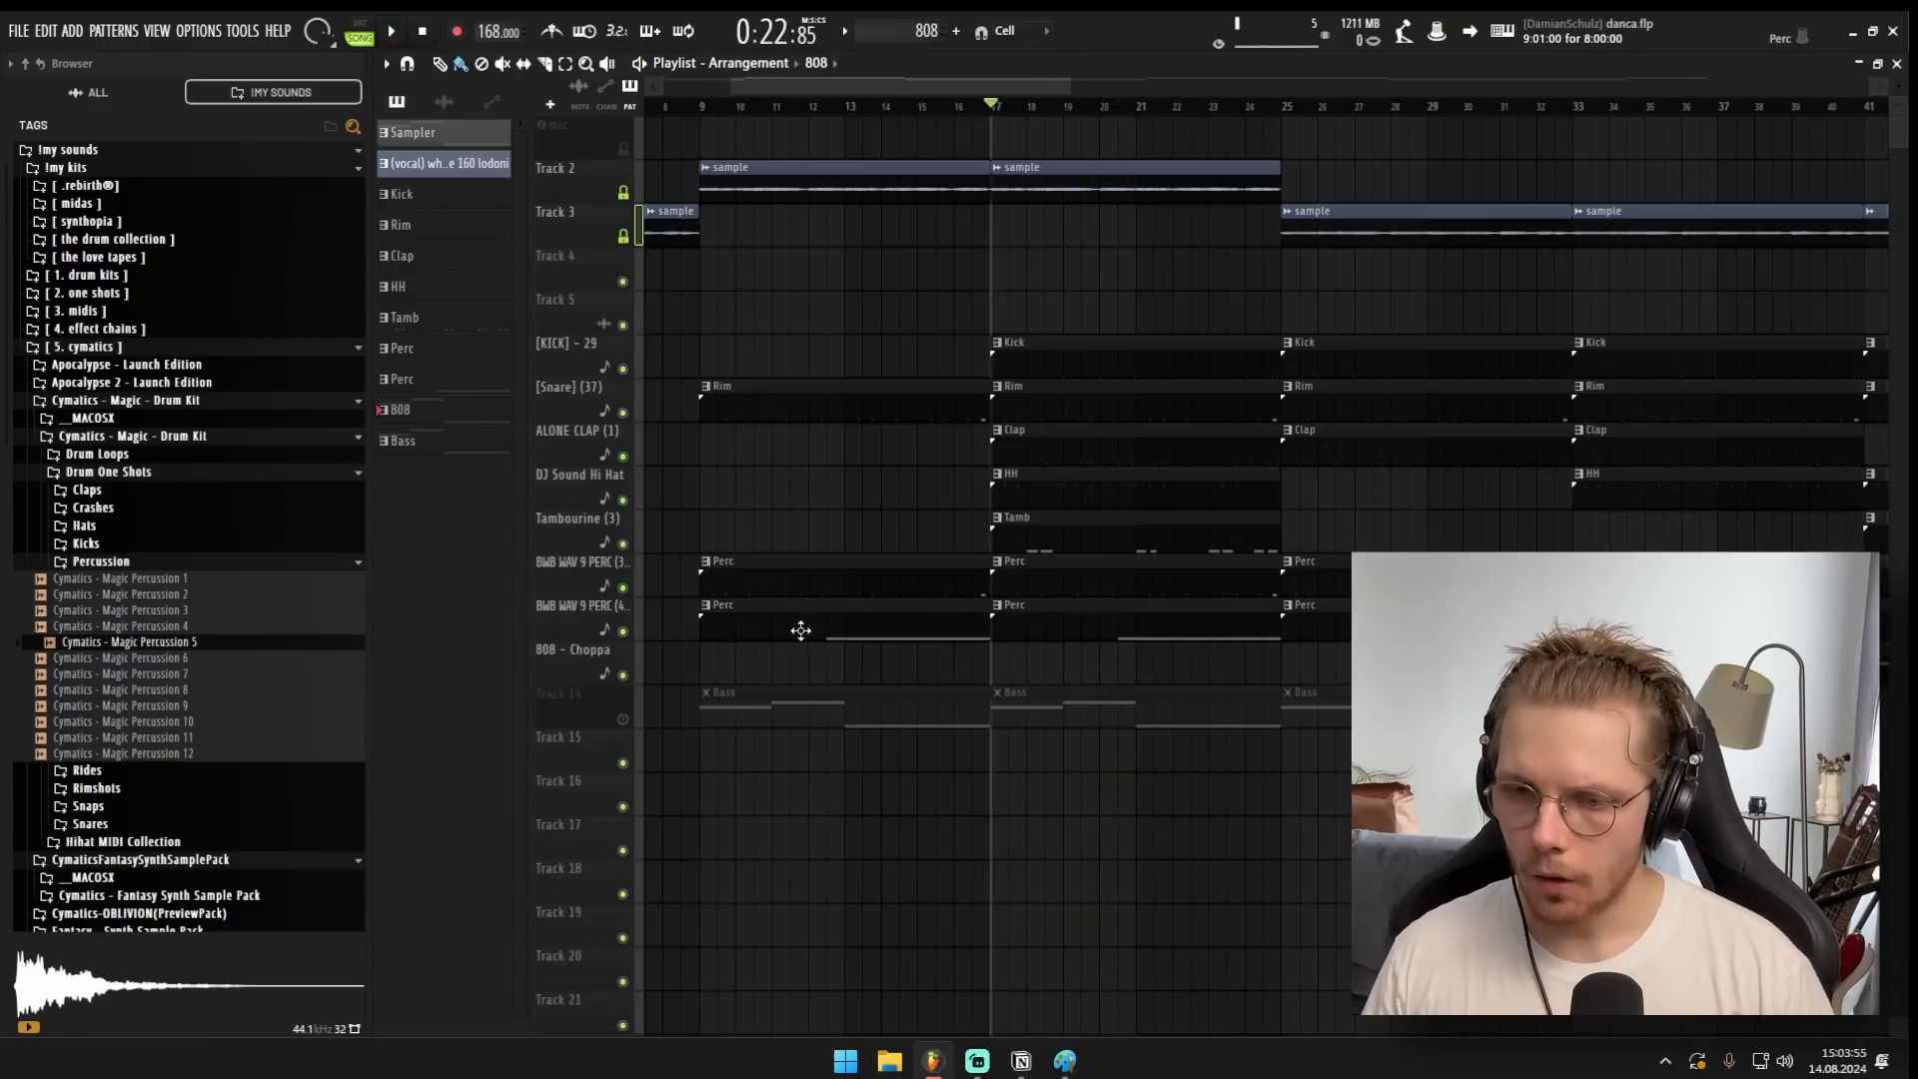
pyautogui.press('space')
pyautogui.scroll(4, 1018, 549)
pyautogui.press('F6')
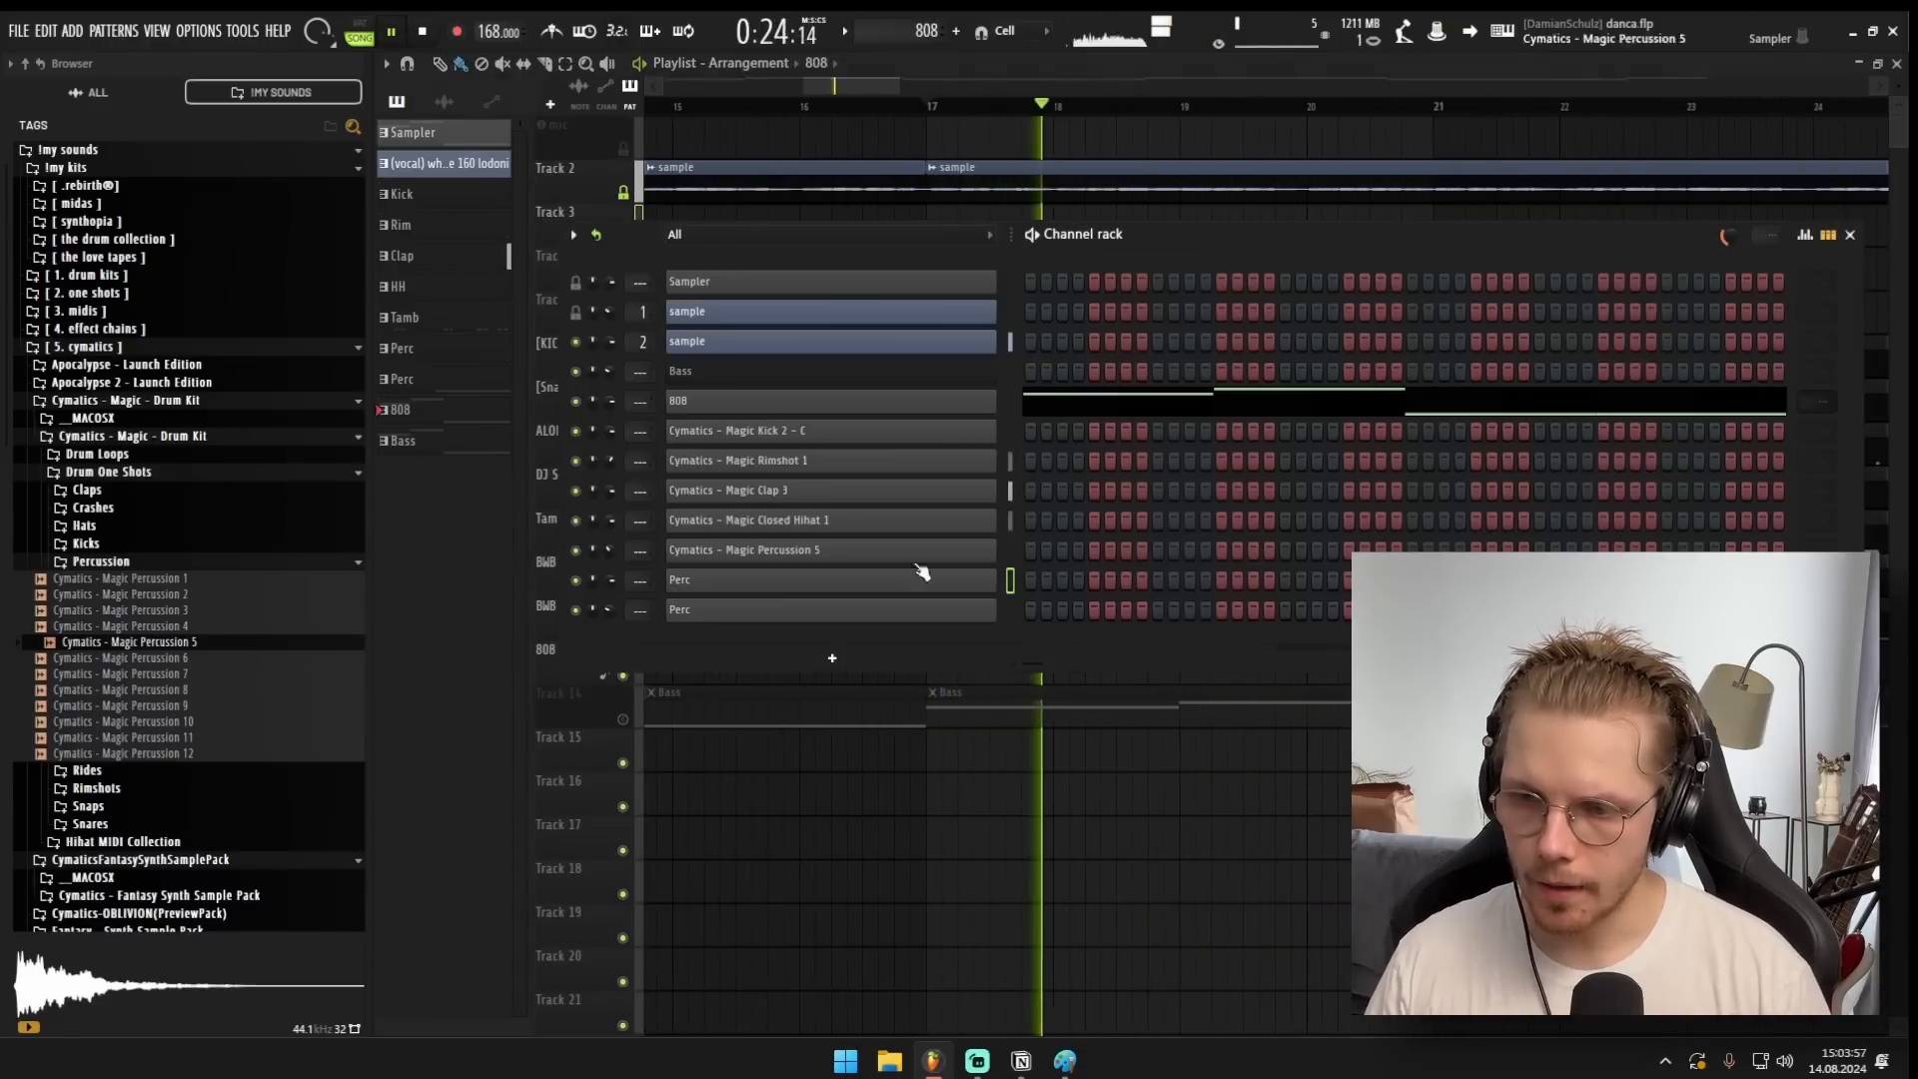
pyautogui.press('space')
# Replace the first Perc channel's sample with Cymatics - Magic Percussion 4 and audition it in the arrangement from bar 17.
pyautogui.click(155, 628)
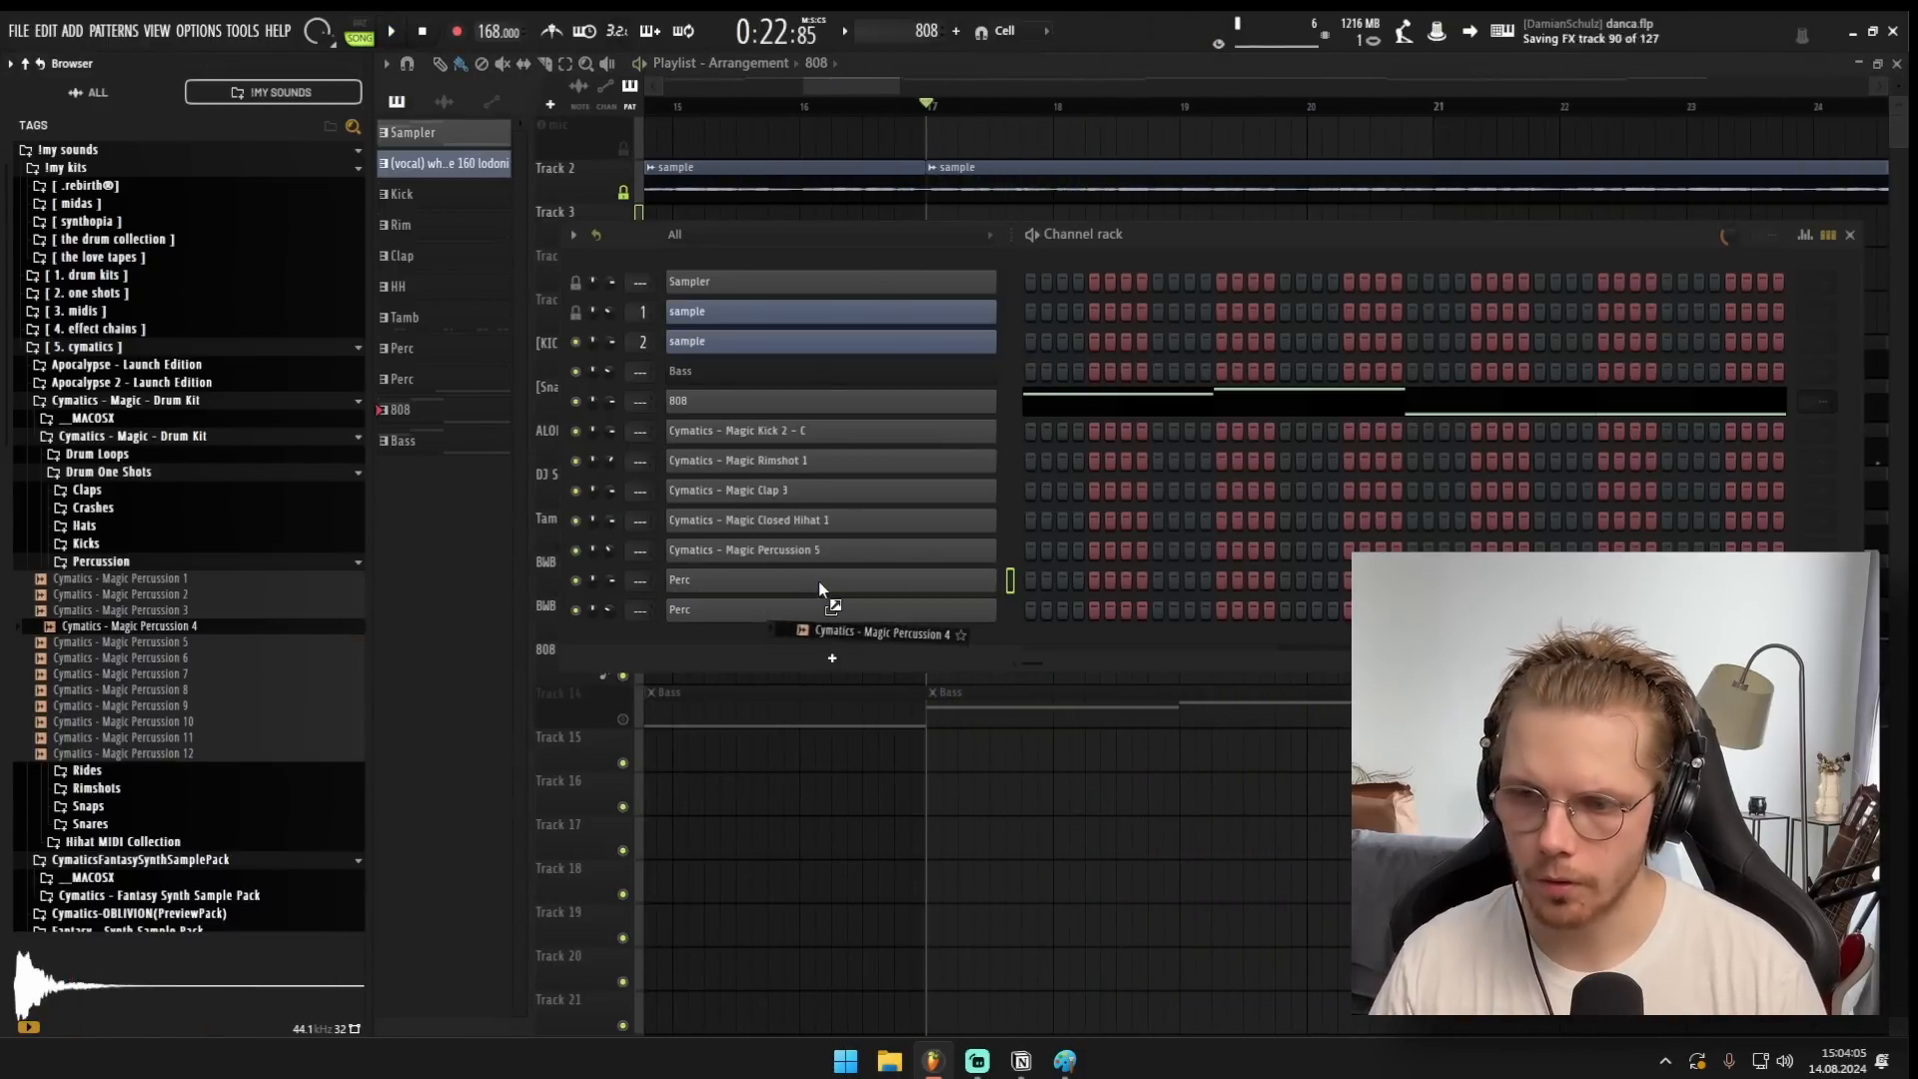
pyautogui.moveTo(819, 589); pyautogui.dragTo(821, 587)
pyautogui.press('space')
pyautogui.press('F6')
pyautogui.scroll(-2, 827, 587)
pyautogui.press('F6')
pyautogui.press('F6')
pyautogui.scroll(-1, 876, 575)
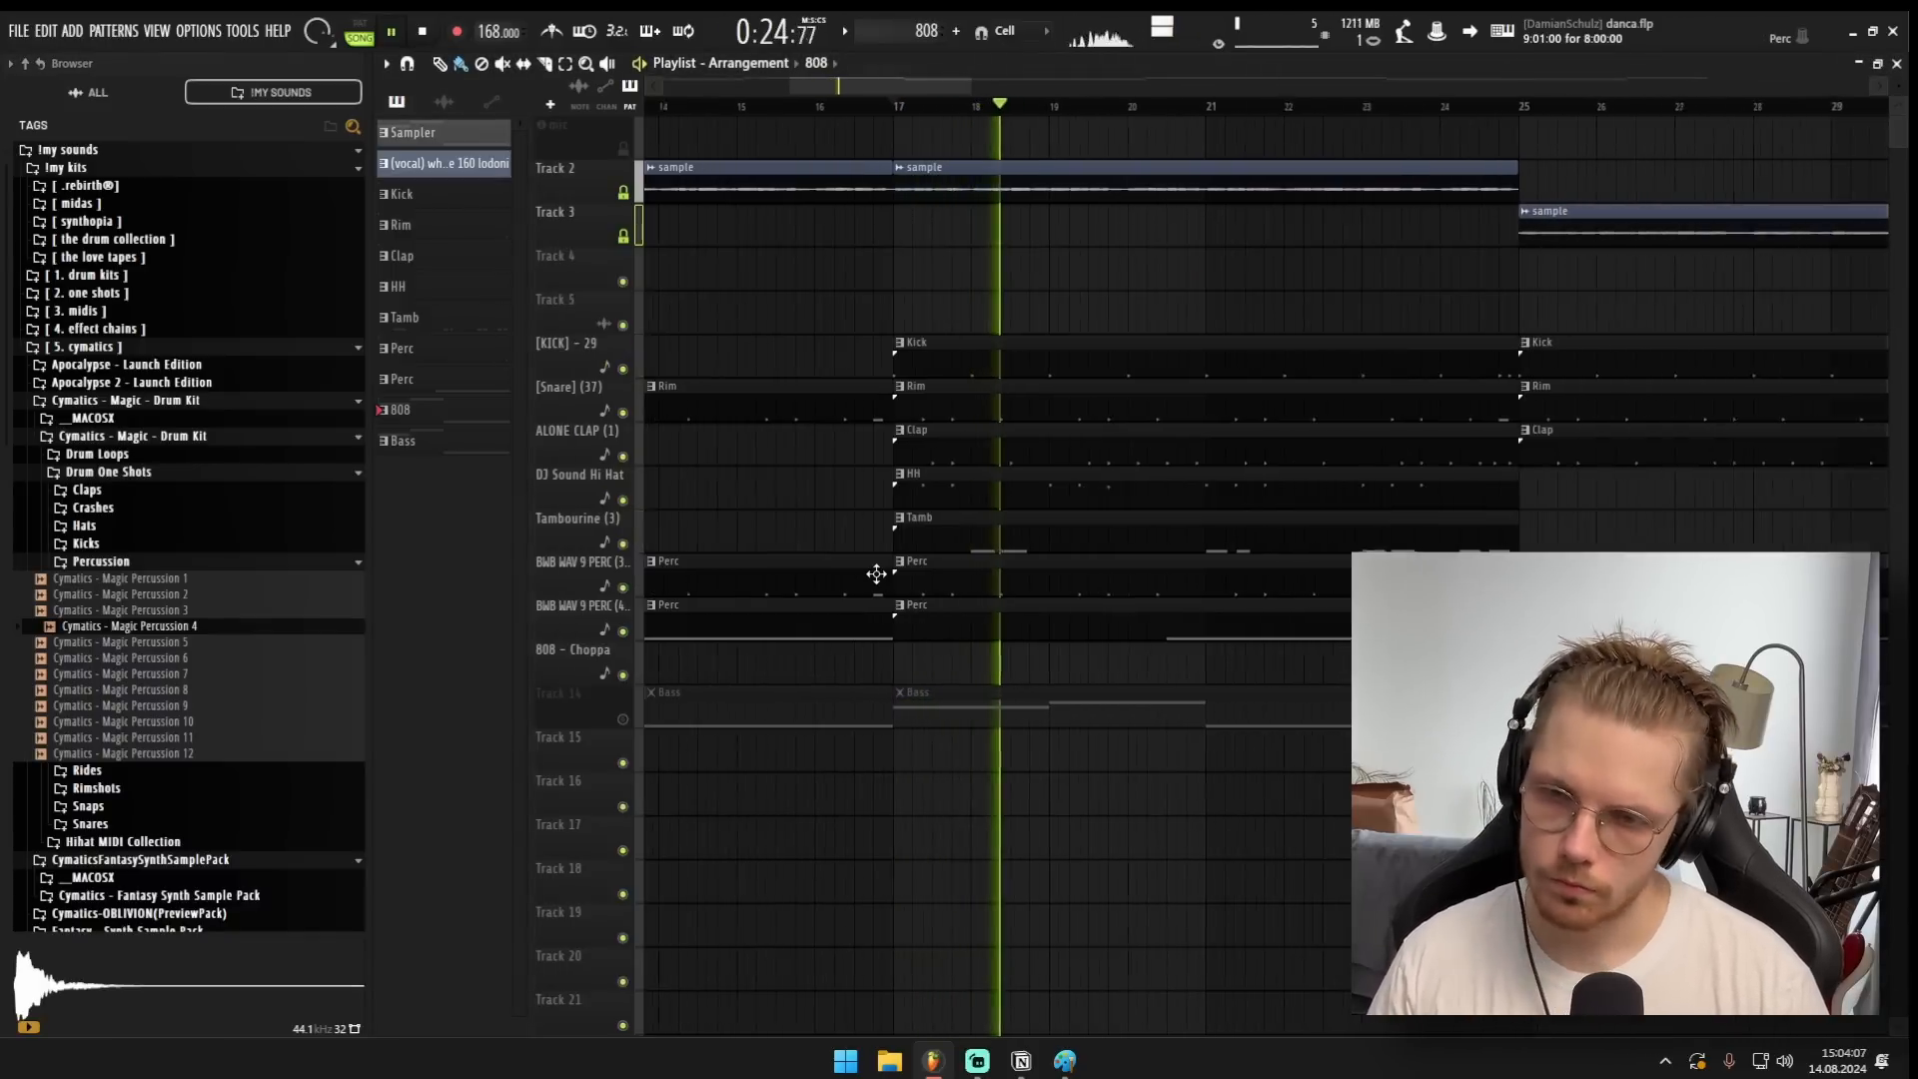
pyautogui.press('space')
# Replay the arrangement from bar 17 to check how all the replaced drums sound together.
pyautogui.scroll(1, 959, 455)
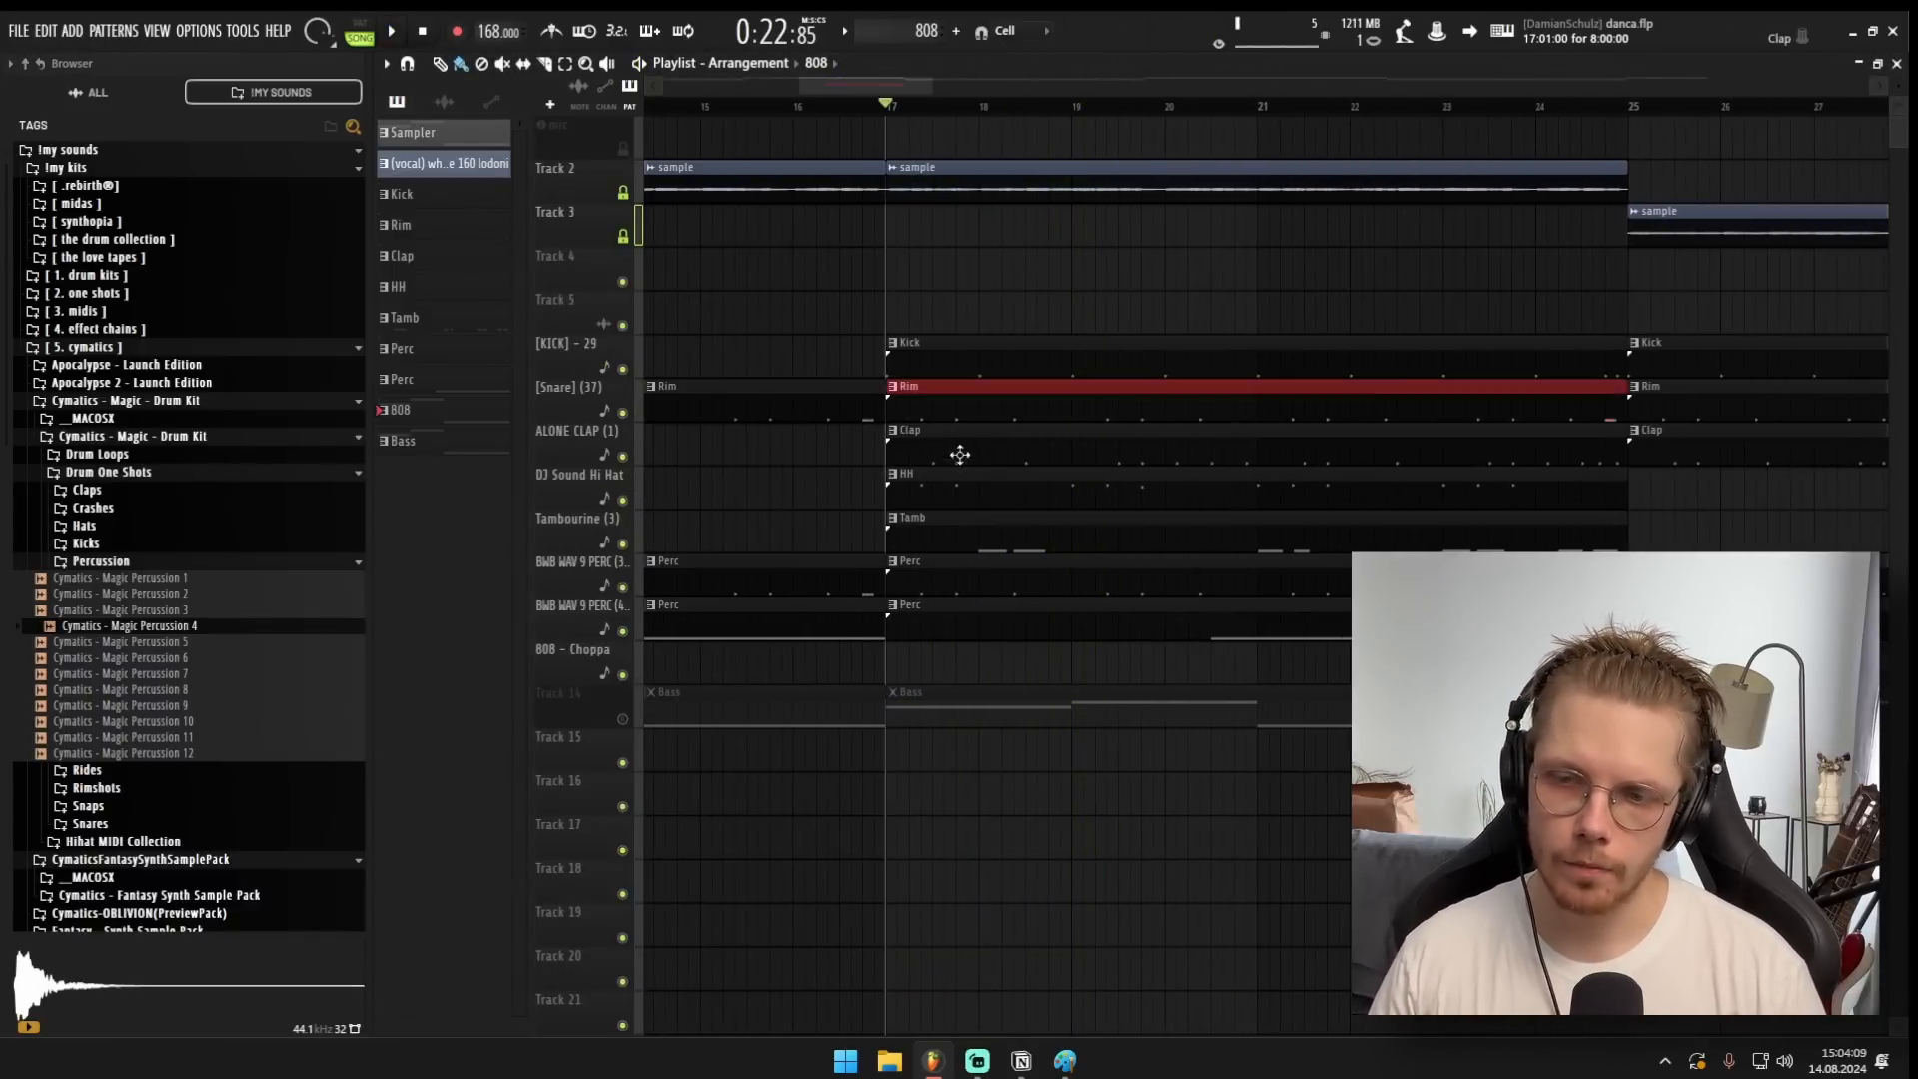
pyautogui.scroll(-2, 959, 454)
pyautogui.press('space')
pyautogui.scroll(2, 929, 699)
# Open the Bass channel, and solo Track 14 to hear the bass pattern from bar 17.
pyautogui.press('F6')
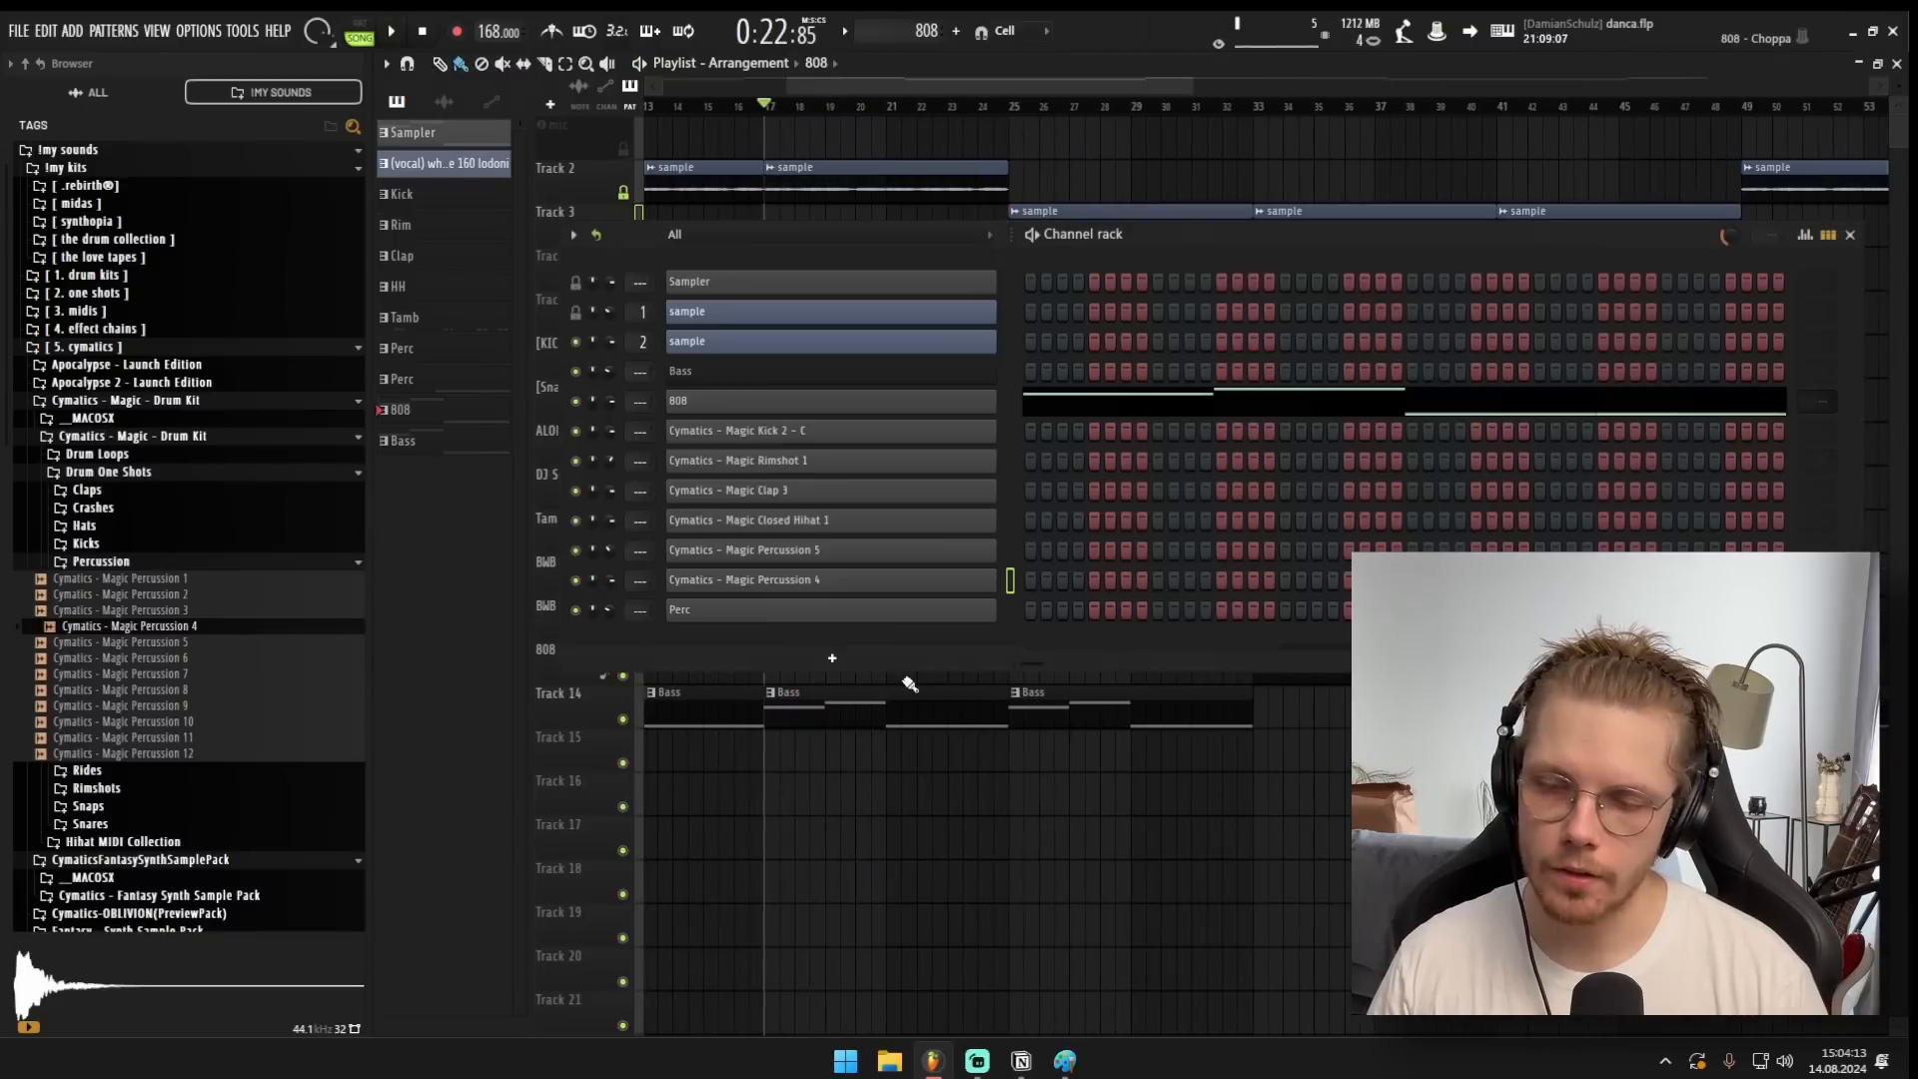
pyautogui.click(839, 369)
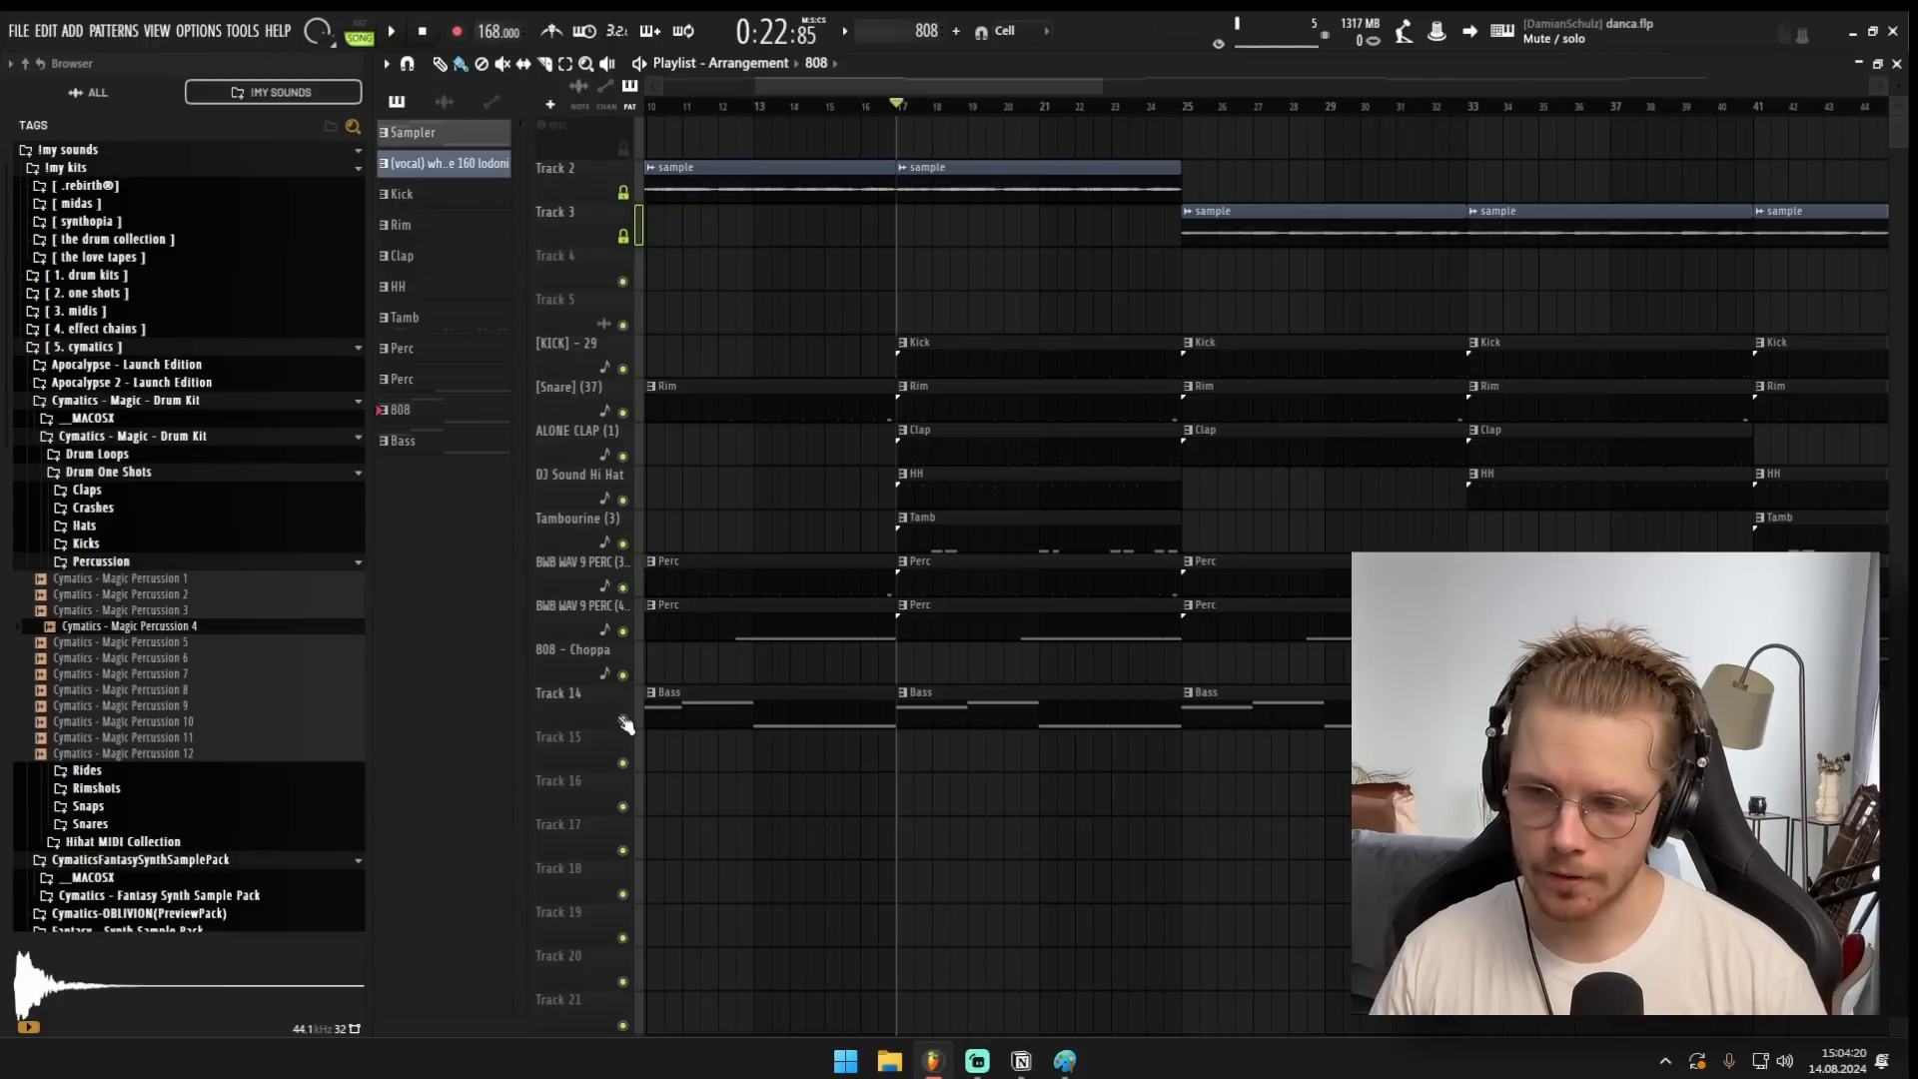
pyautogui.keyDown('ctrl'); pyautogui.click(625, 722); pyautogui.keyUp('ctrl')
pyautogui.press('space')
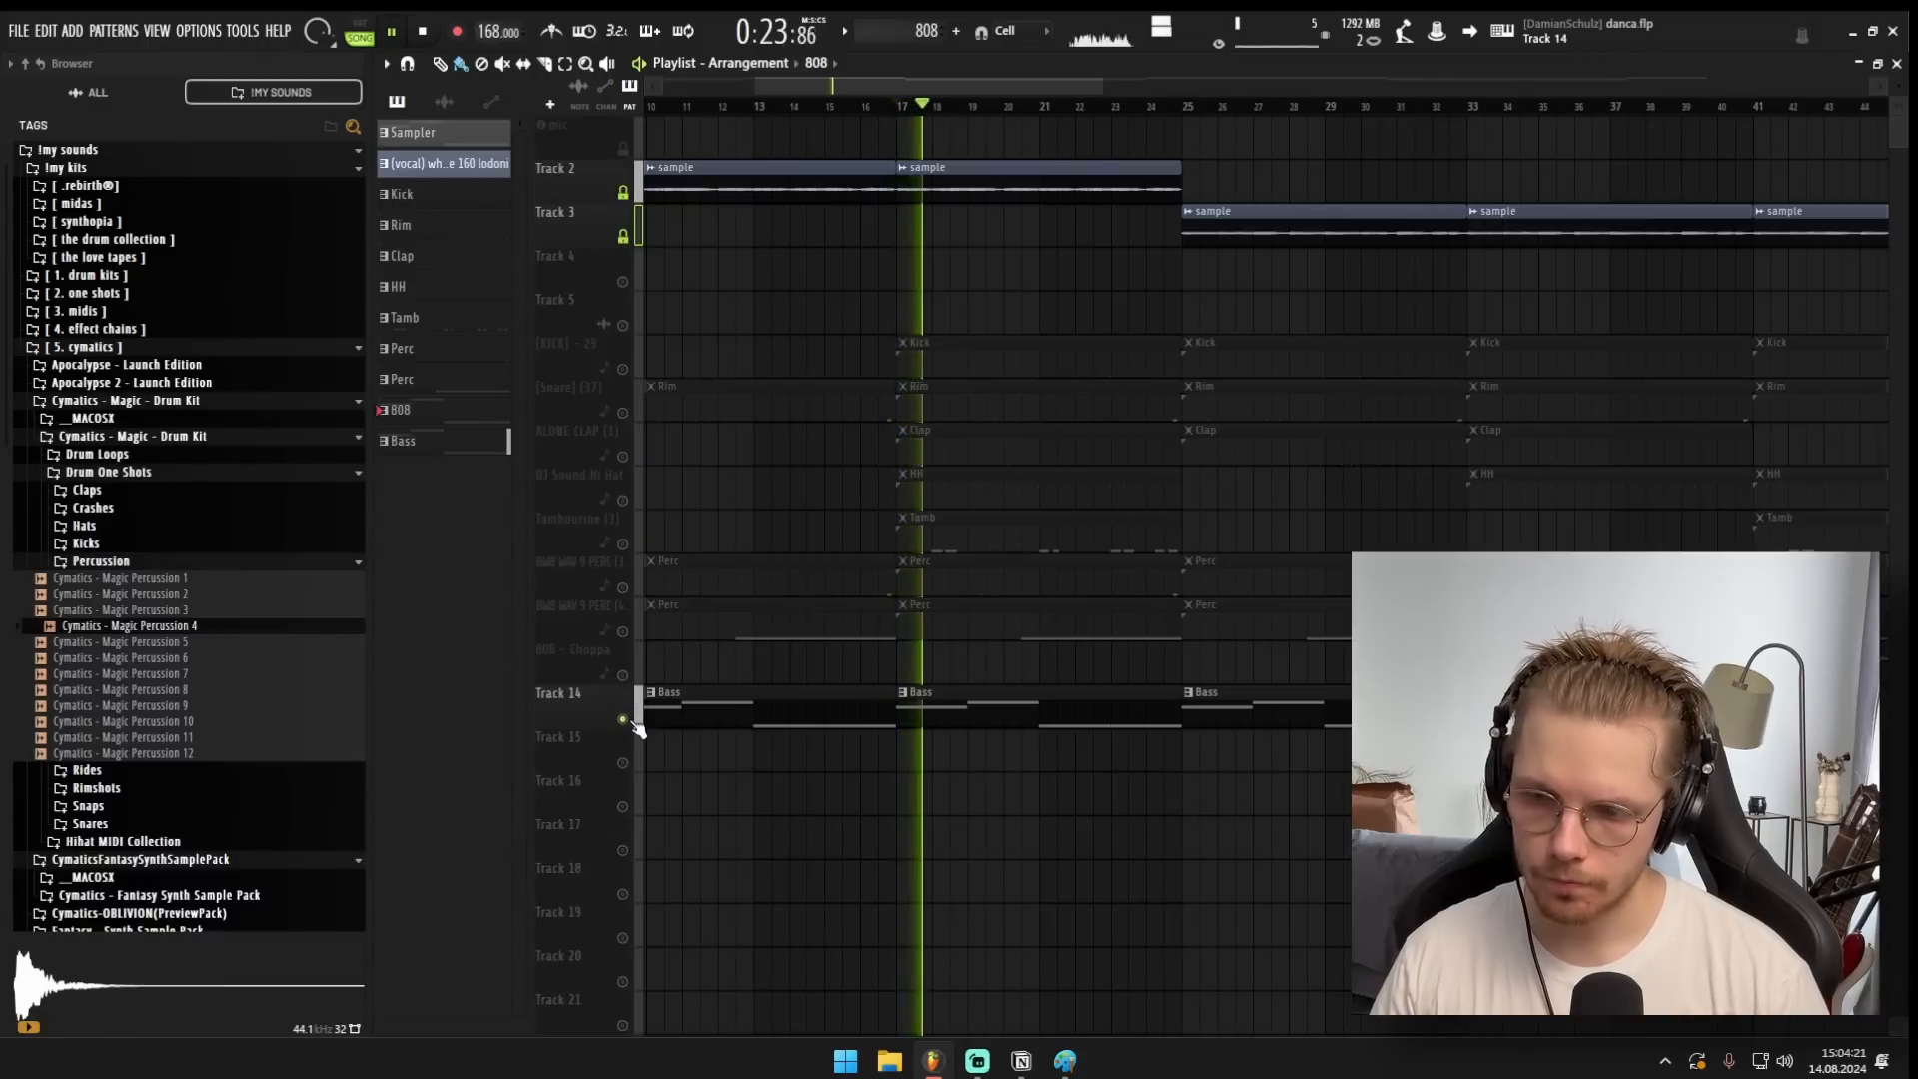
pyautogui.scroll(-2, 896, 781)
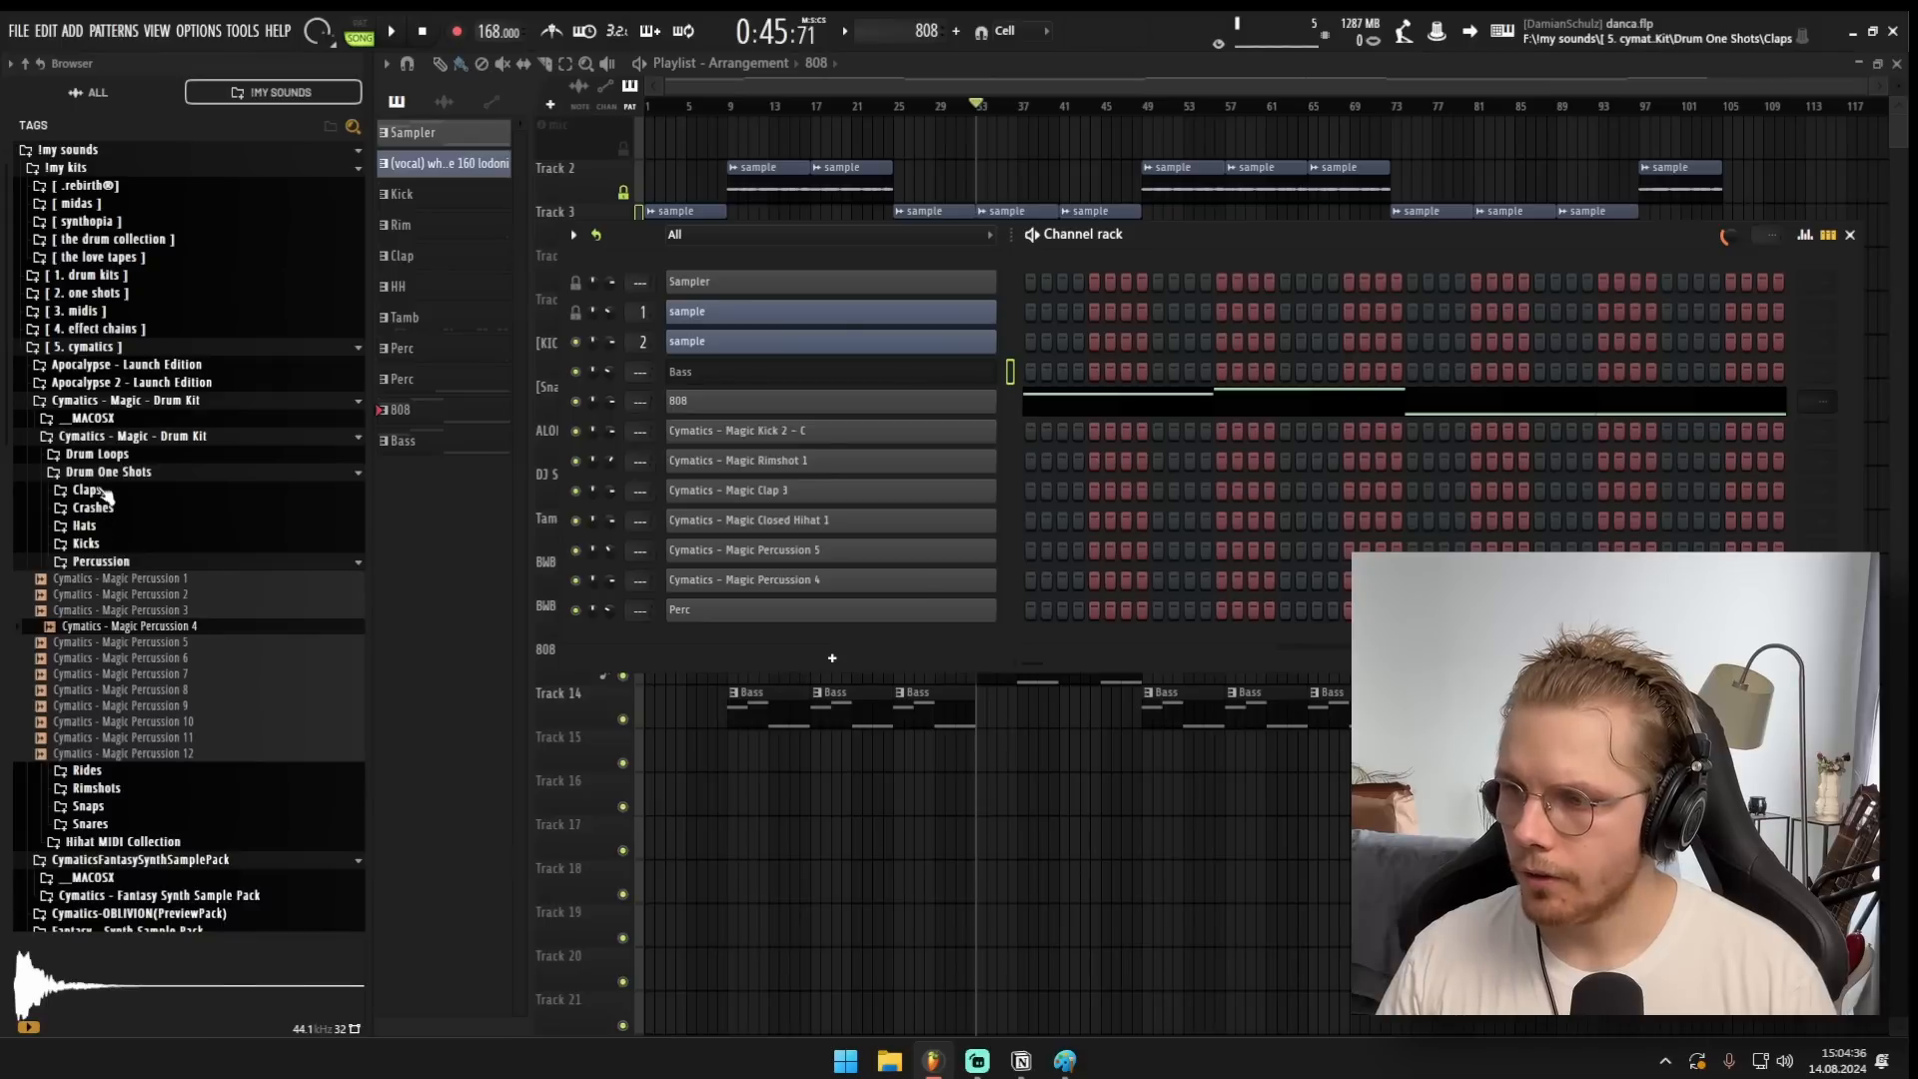
# Preview 808 samples such as Concrete, Diss, Dorky, Forward and Hopeless from the Apocalypse 2 808 & Bass folder.
pyautogui.click(103, 476)
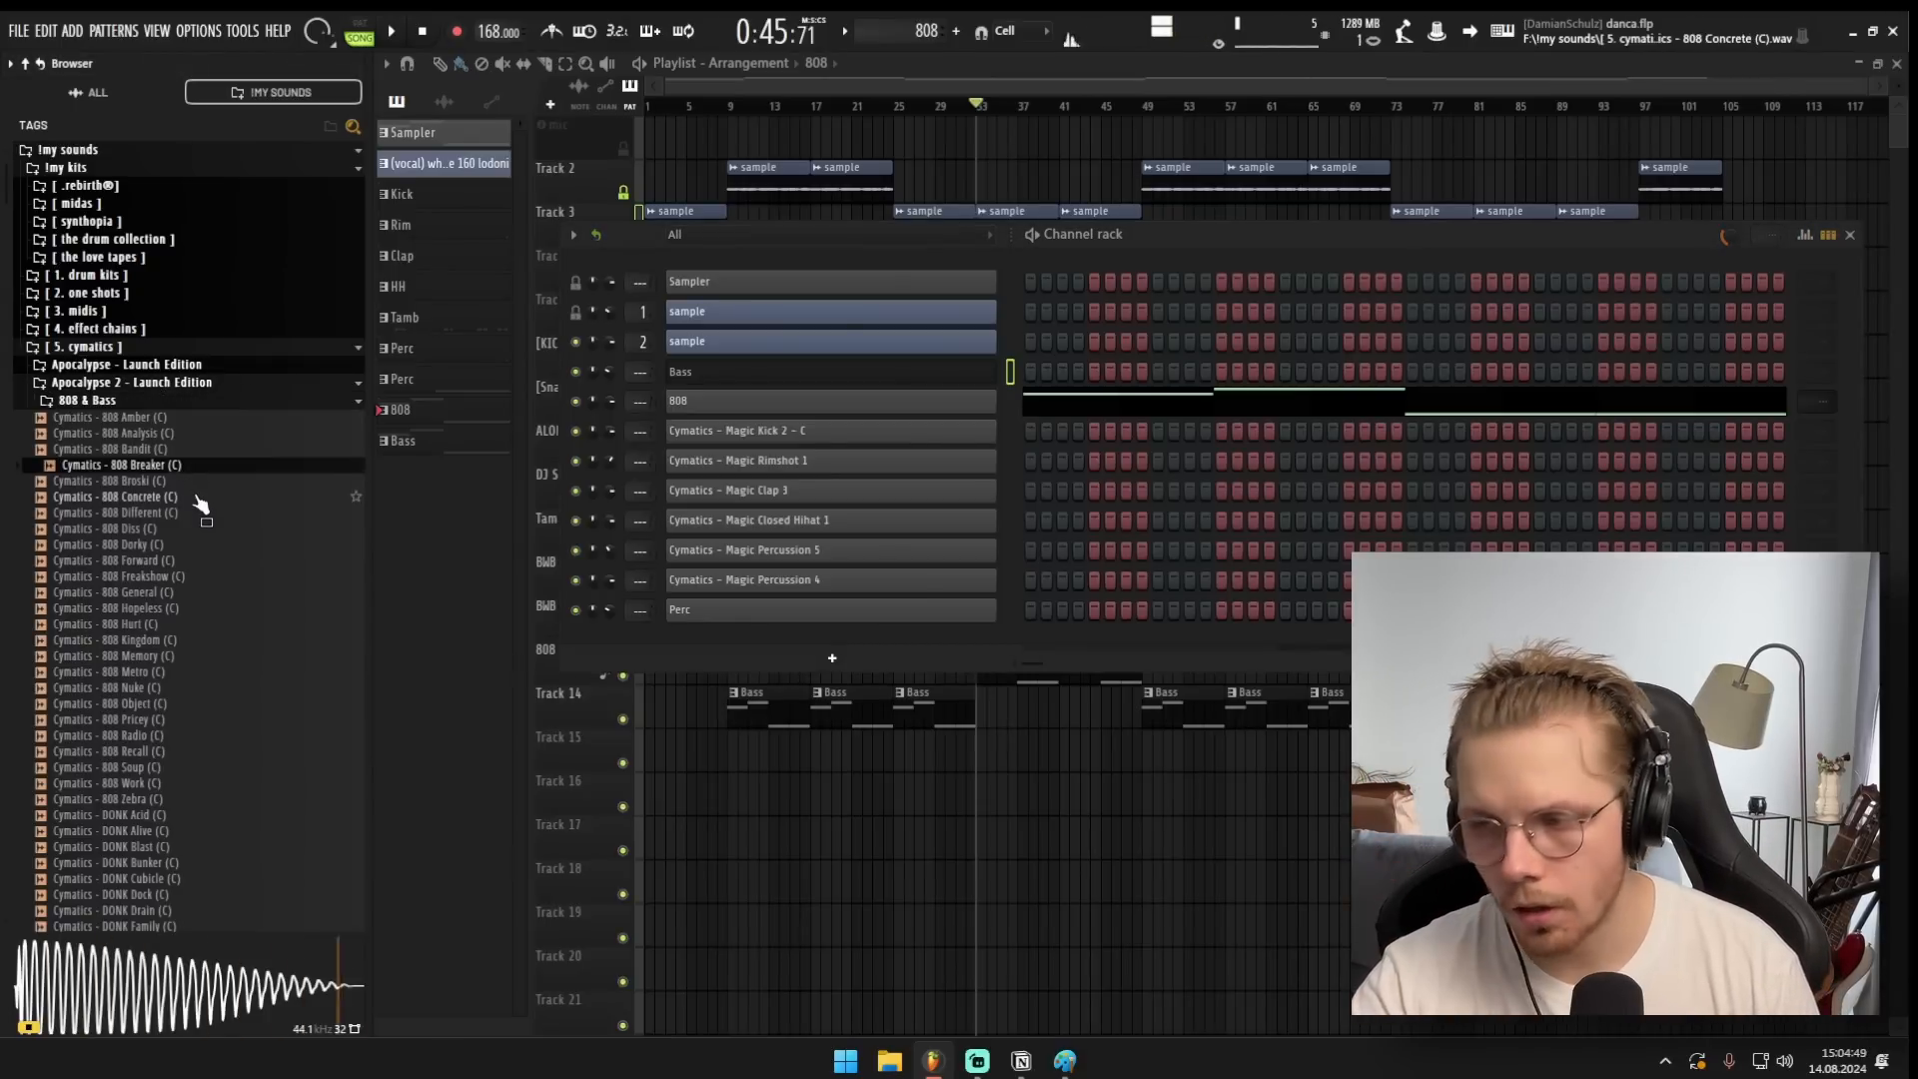
pyautogui.click(197, 497)
pyautogui.click(198, 529)
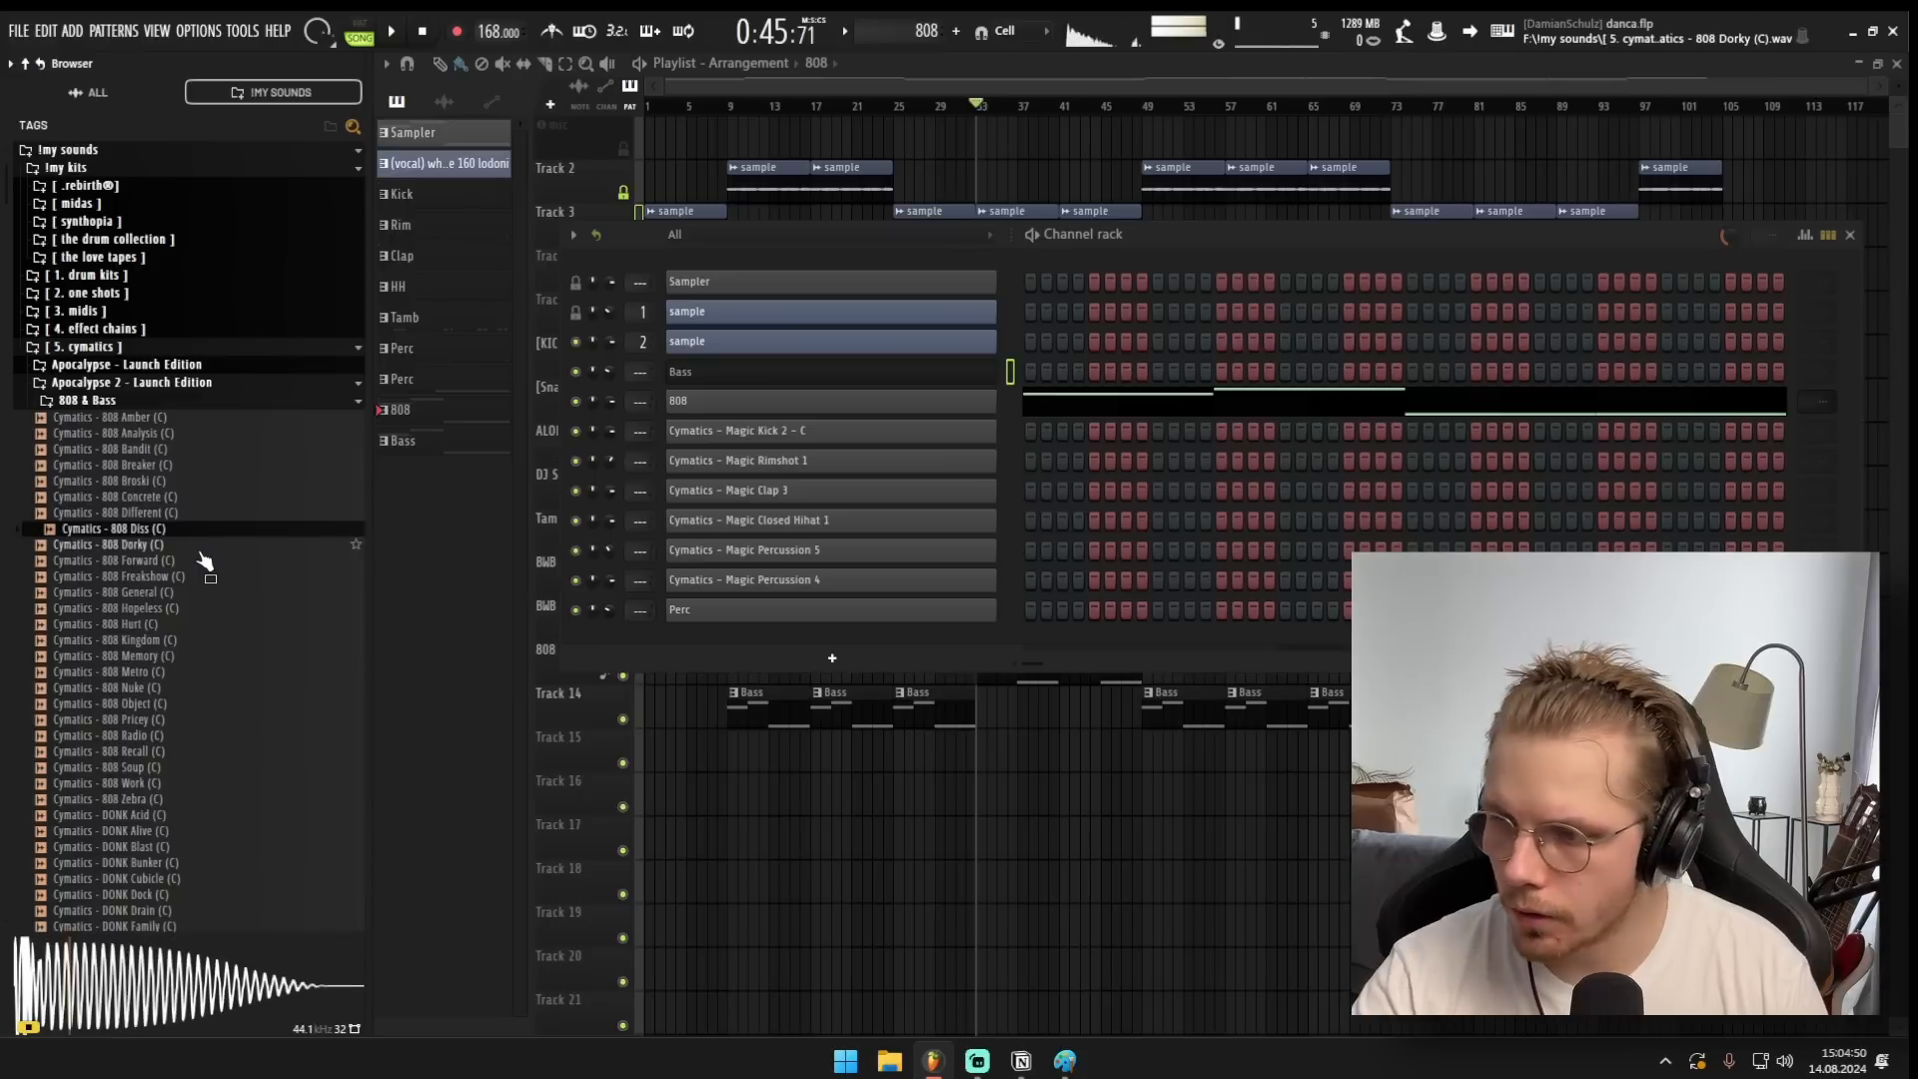
pyautogui.click(199, 545)
pyautogui.click(201, 560)
pyautogui.click(200, 608)
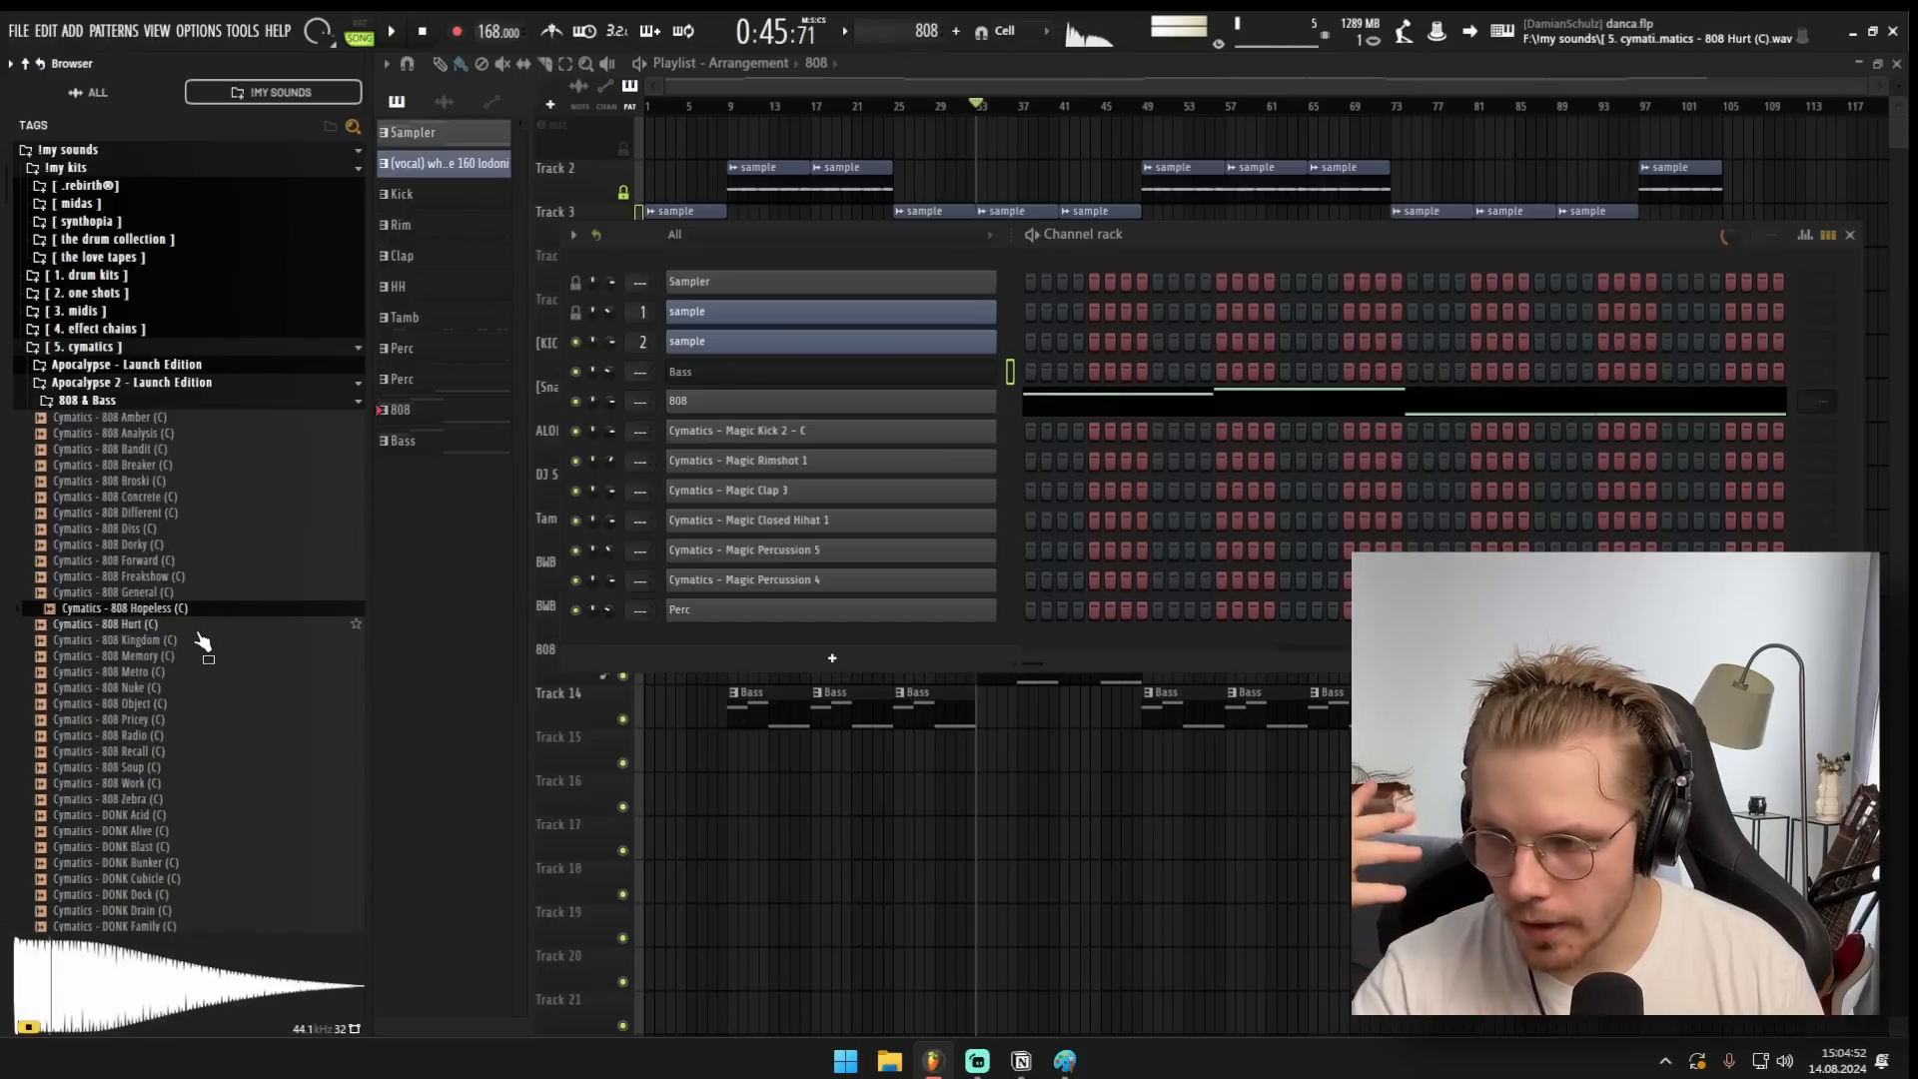
# Try Cymatics - 808 General (C) on the 808 channel and play its pattern from bar 33.
pyautogui.click(186, 594)
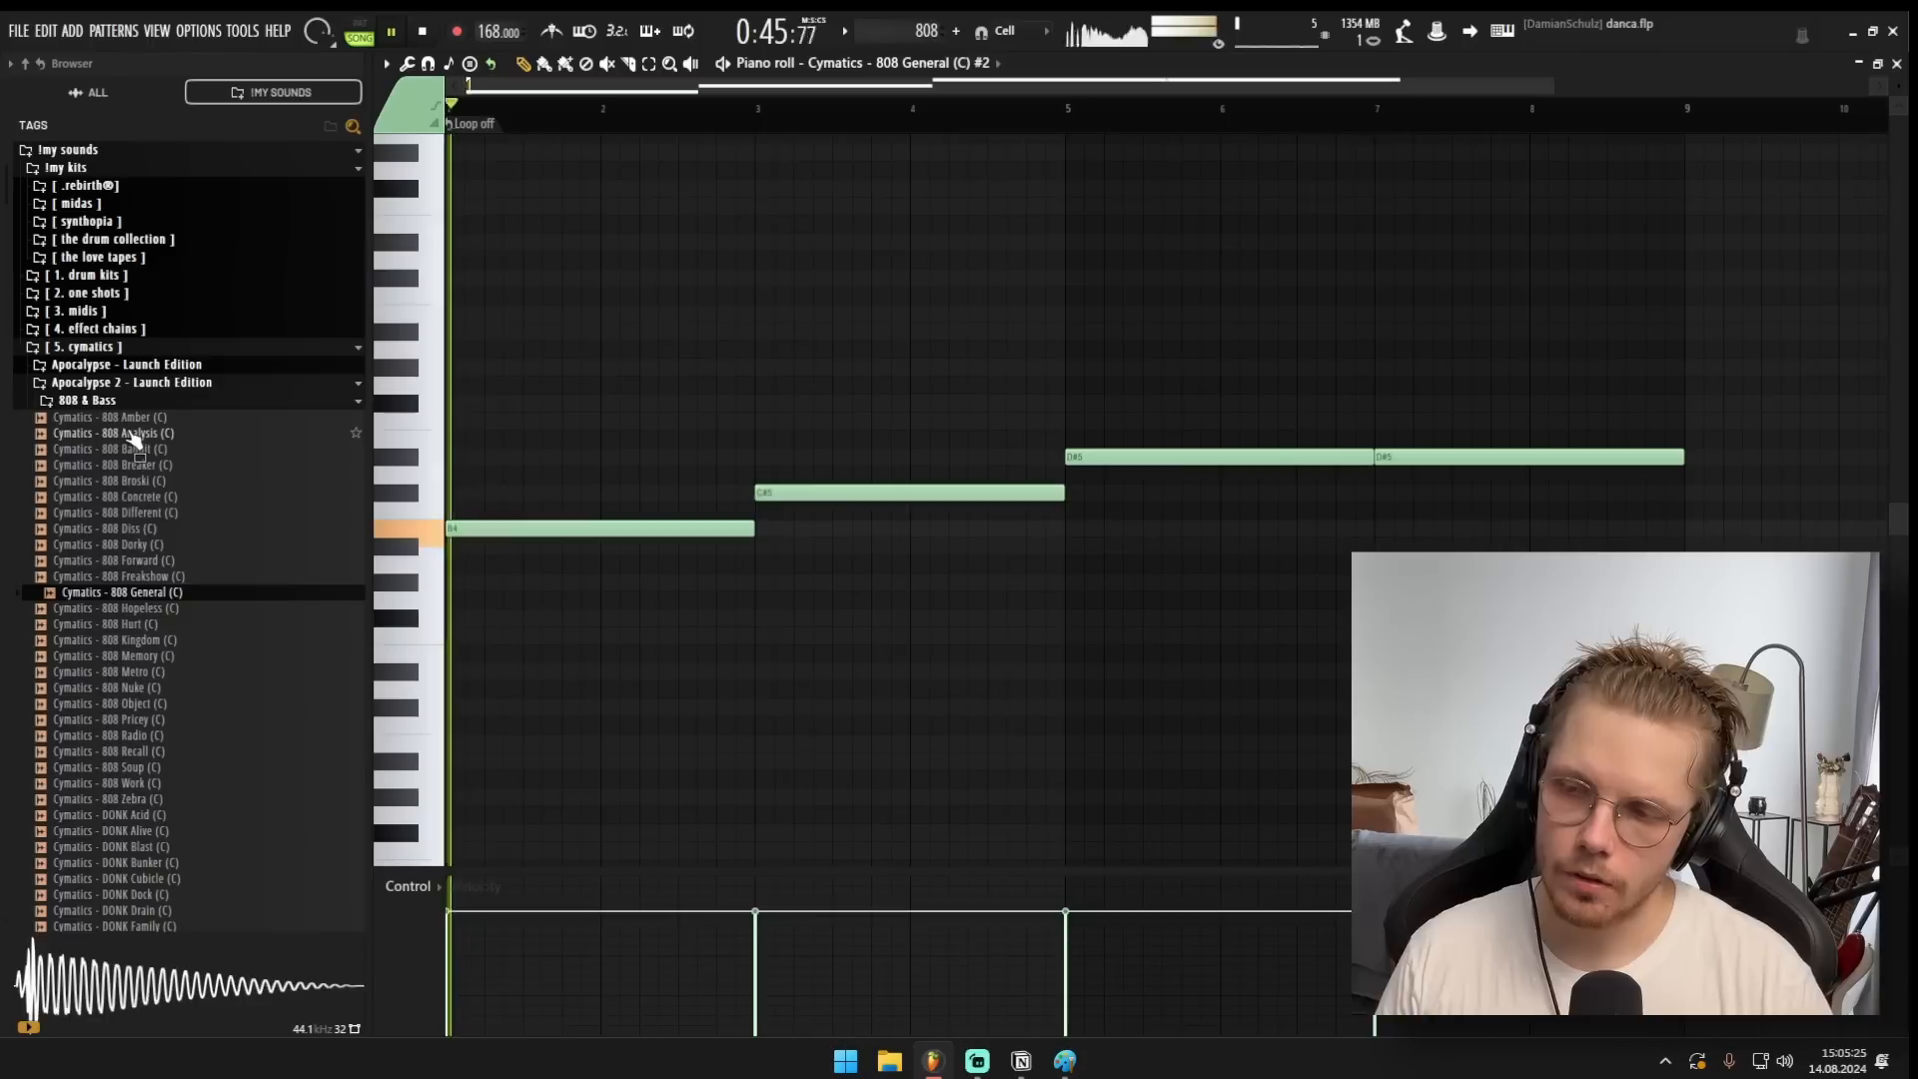
pyautogui.press('space')
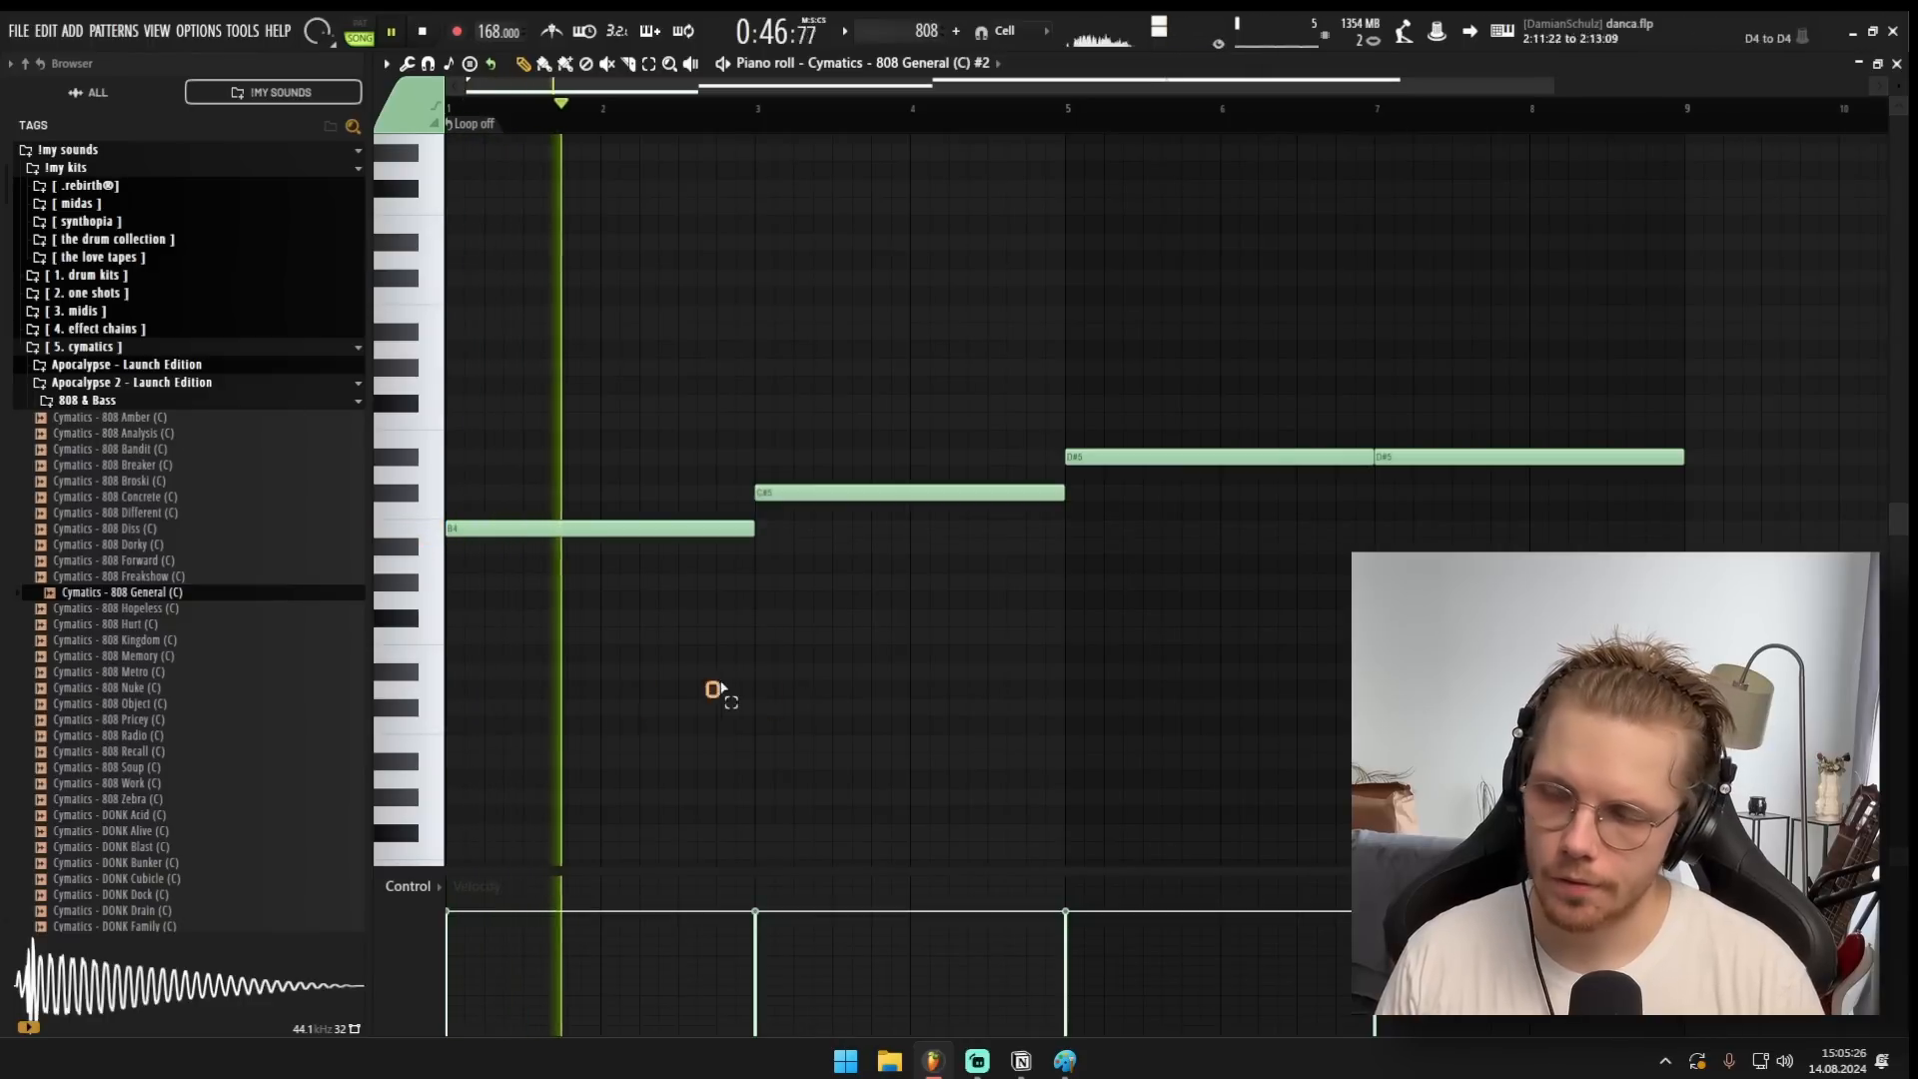
pyautogui.click(185, 610)
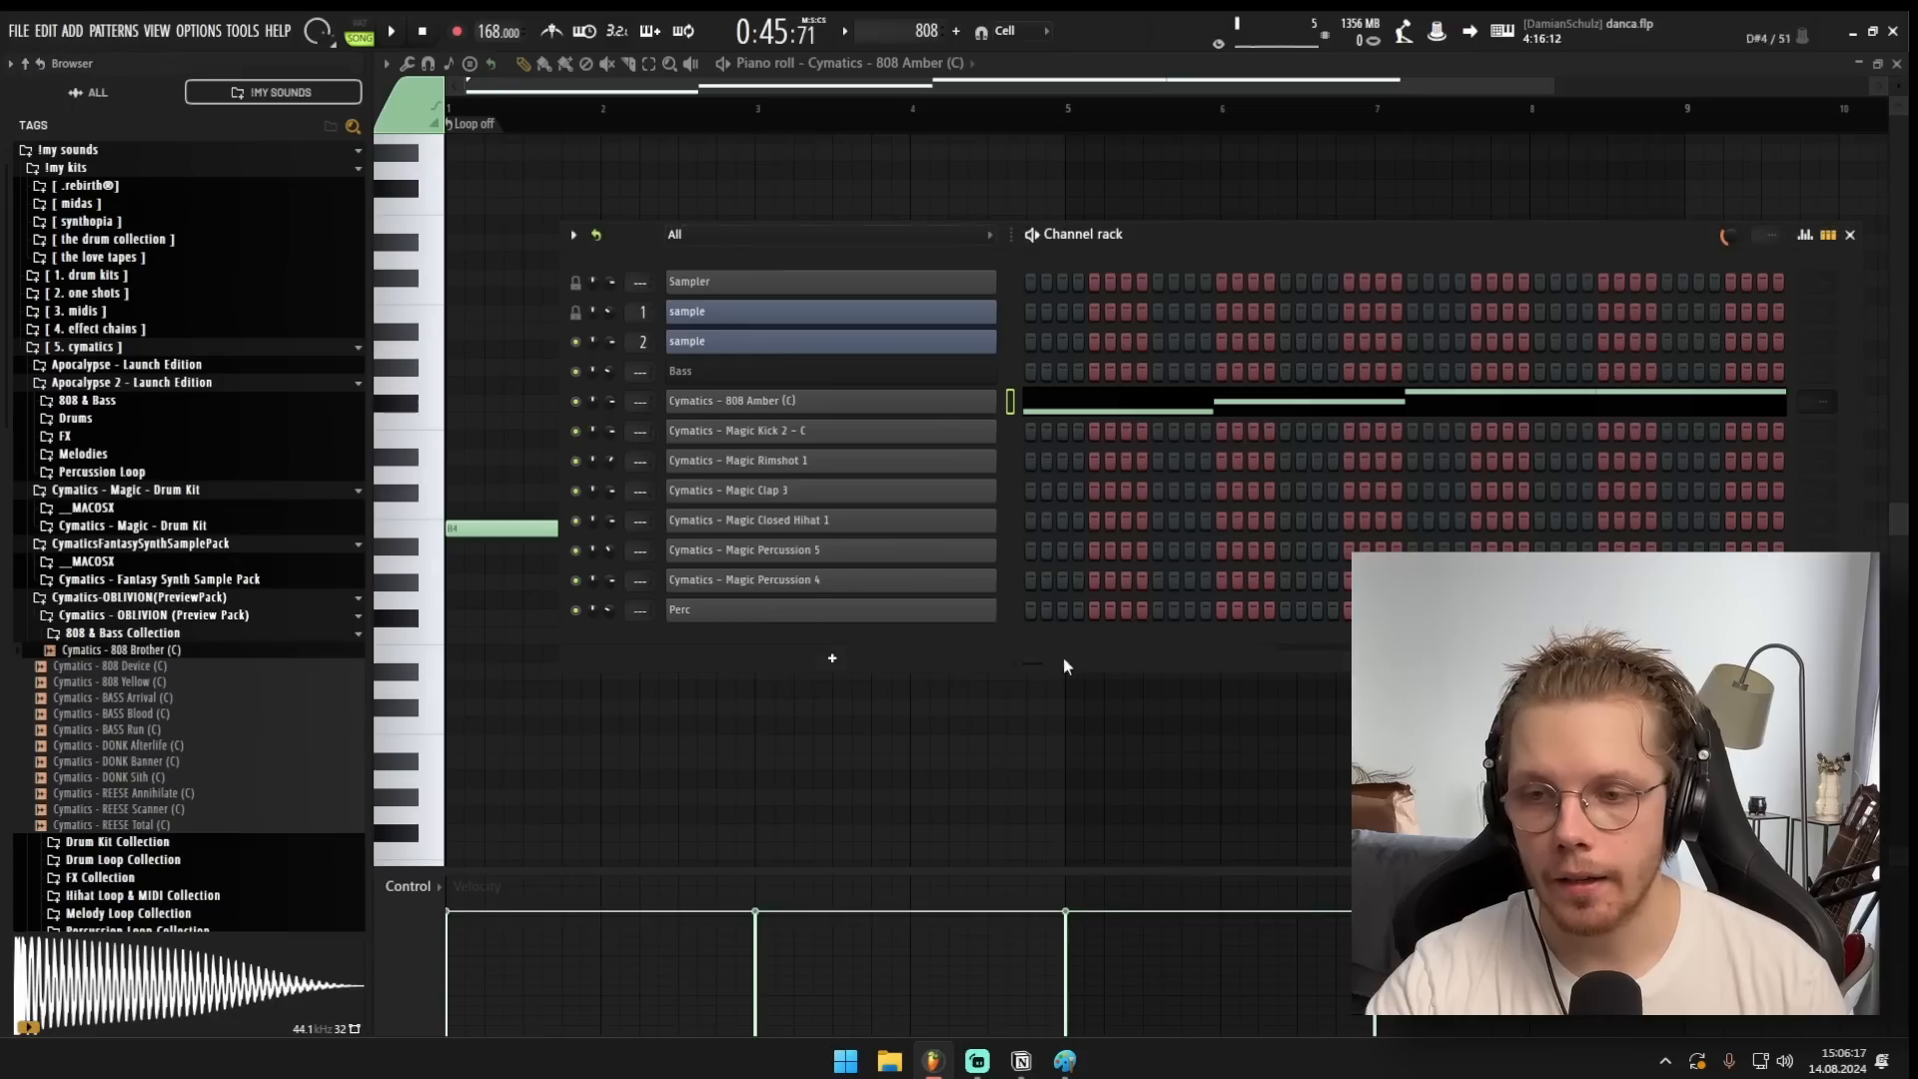
# Examine the waveform of Cymatics - 808 Amber (C) in its sampler window, and close the window.
pyautogui.click(893, 412)
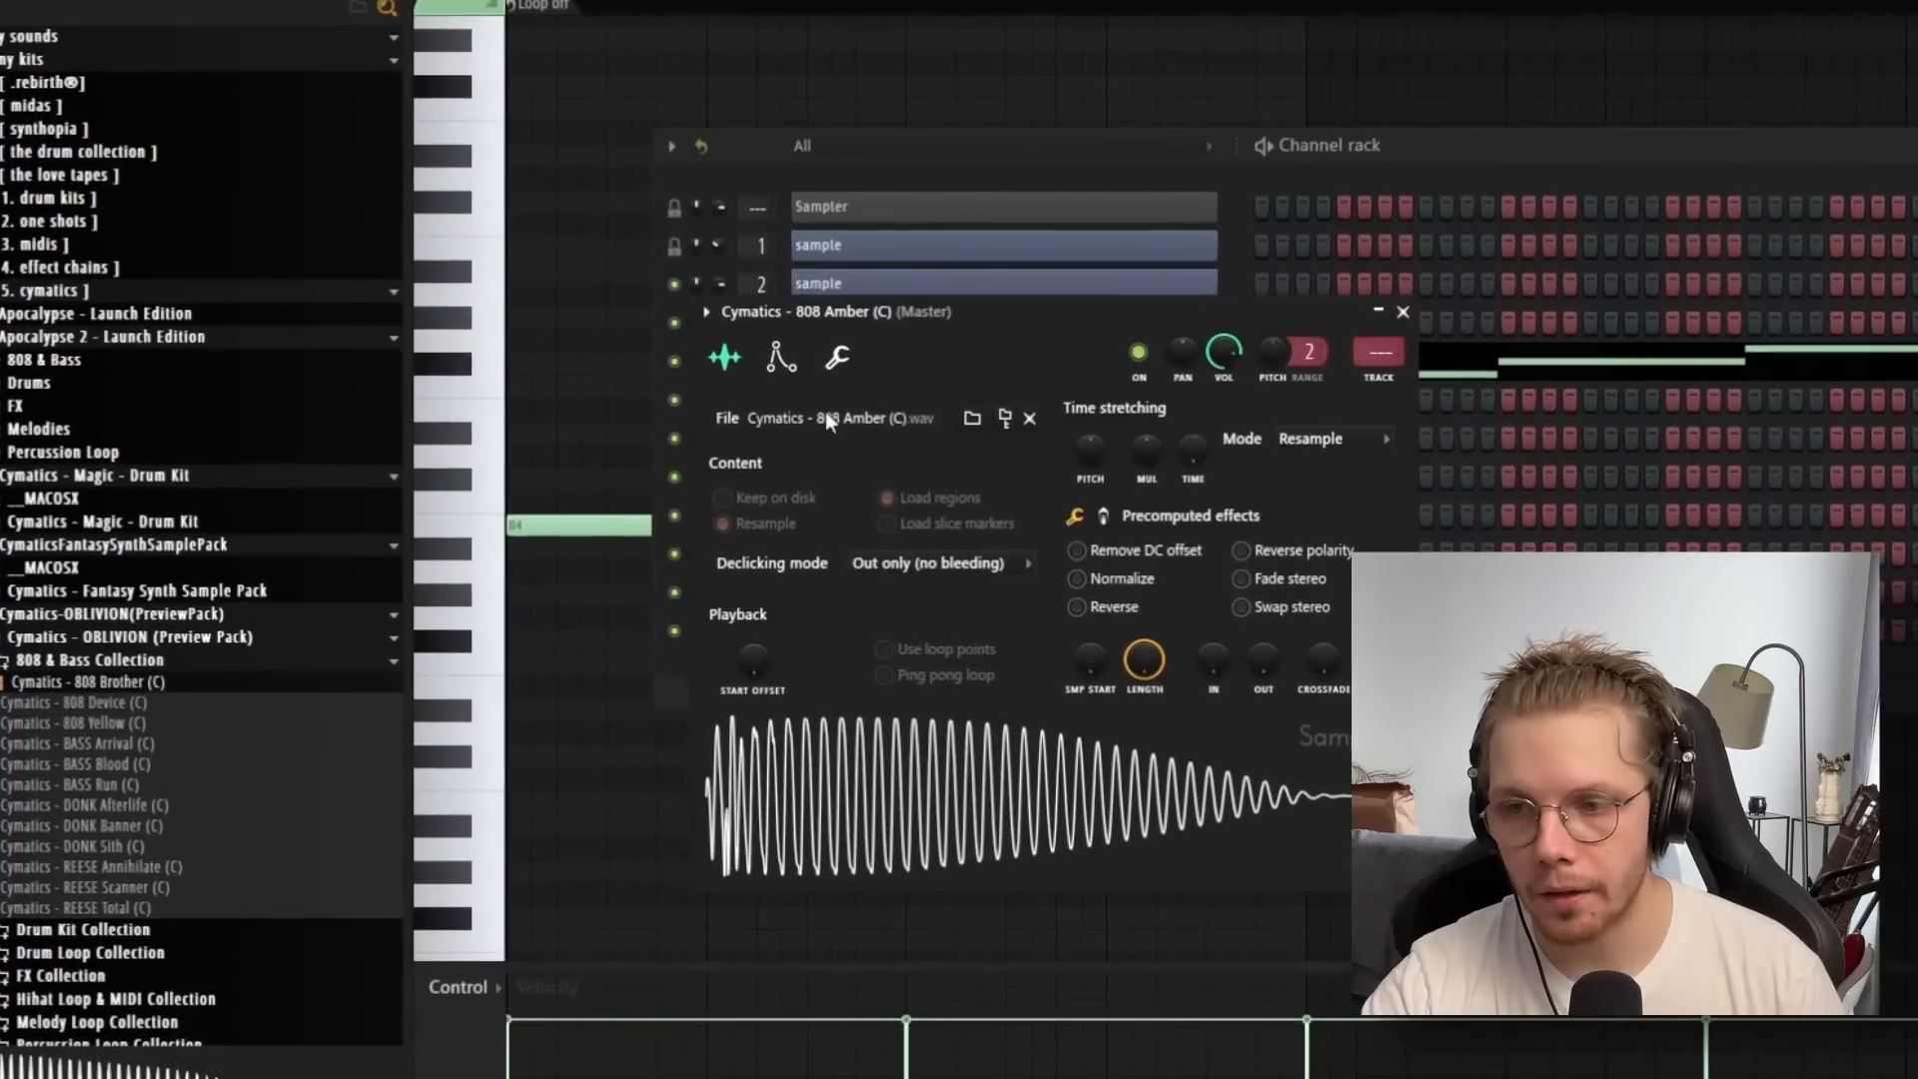
pyautogui.click(693, 452)
pyautogui.click(1038, 326)
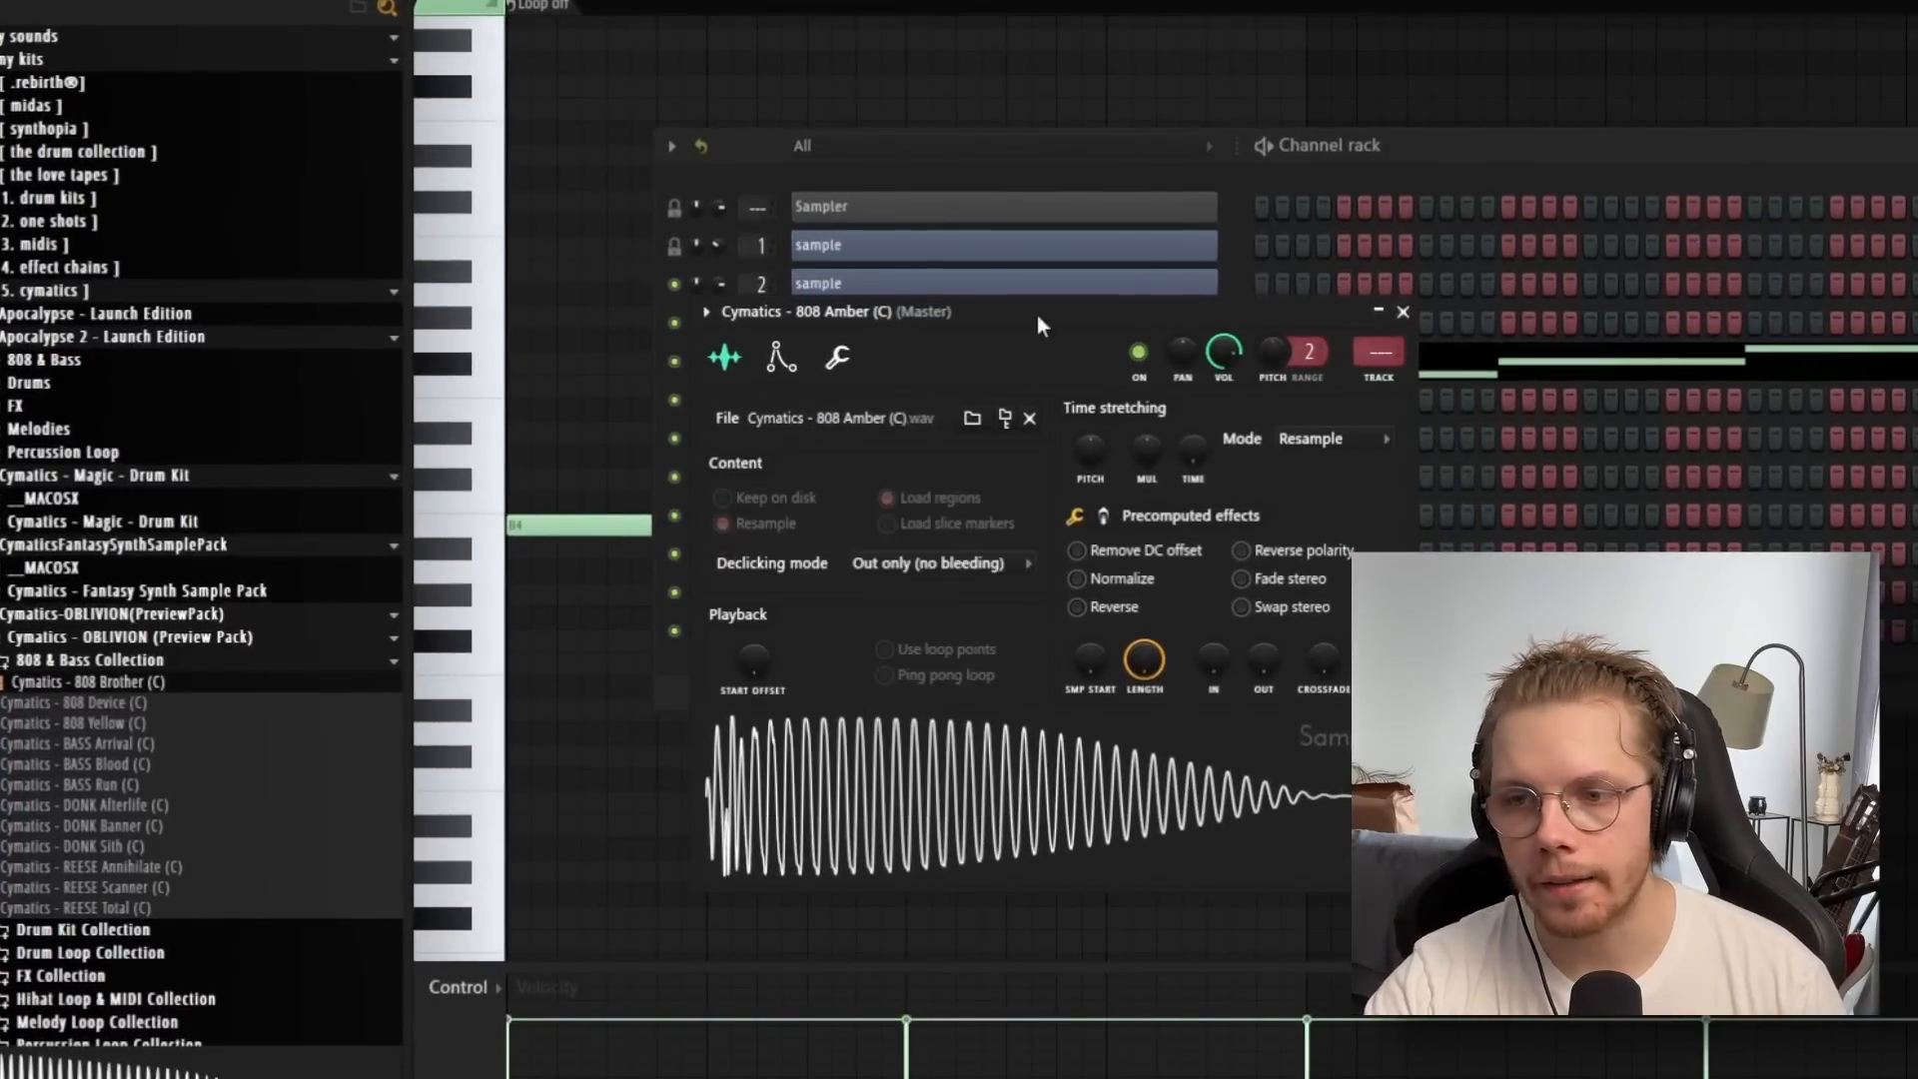
pyautogui.click(1349, 323)
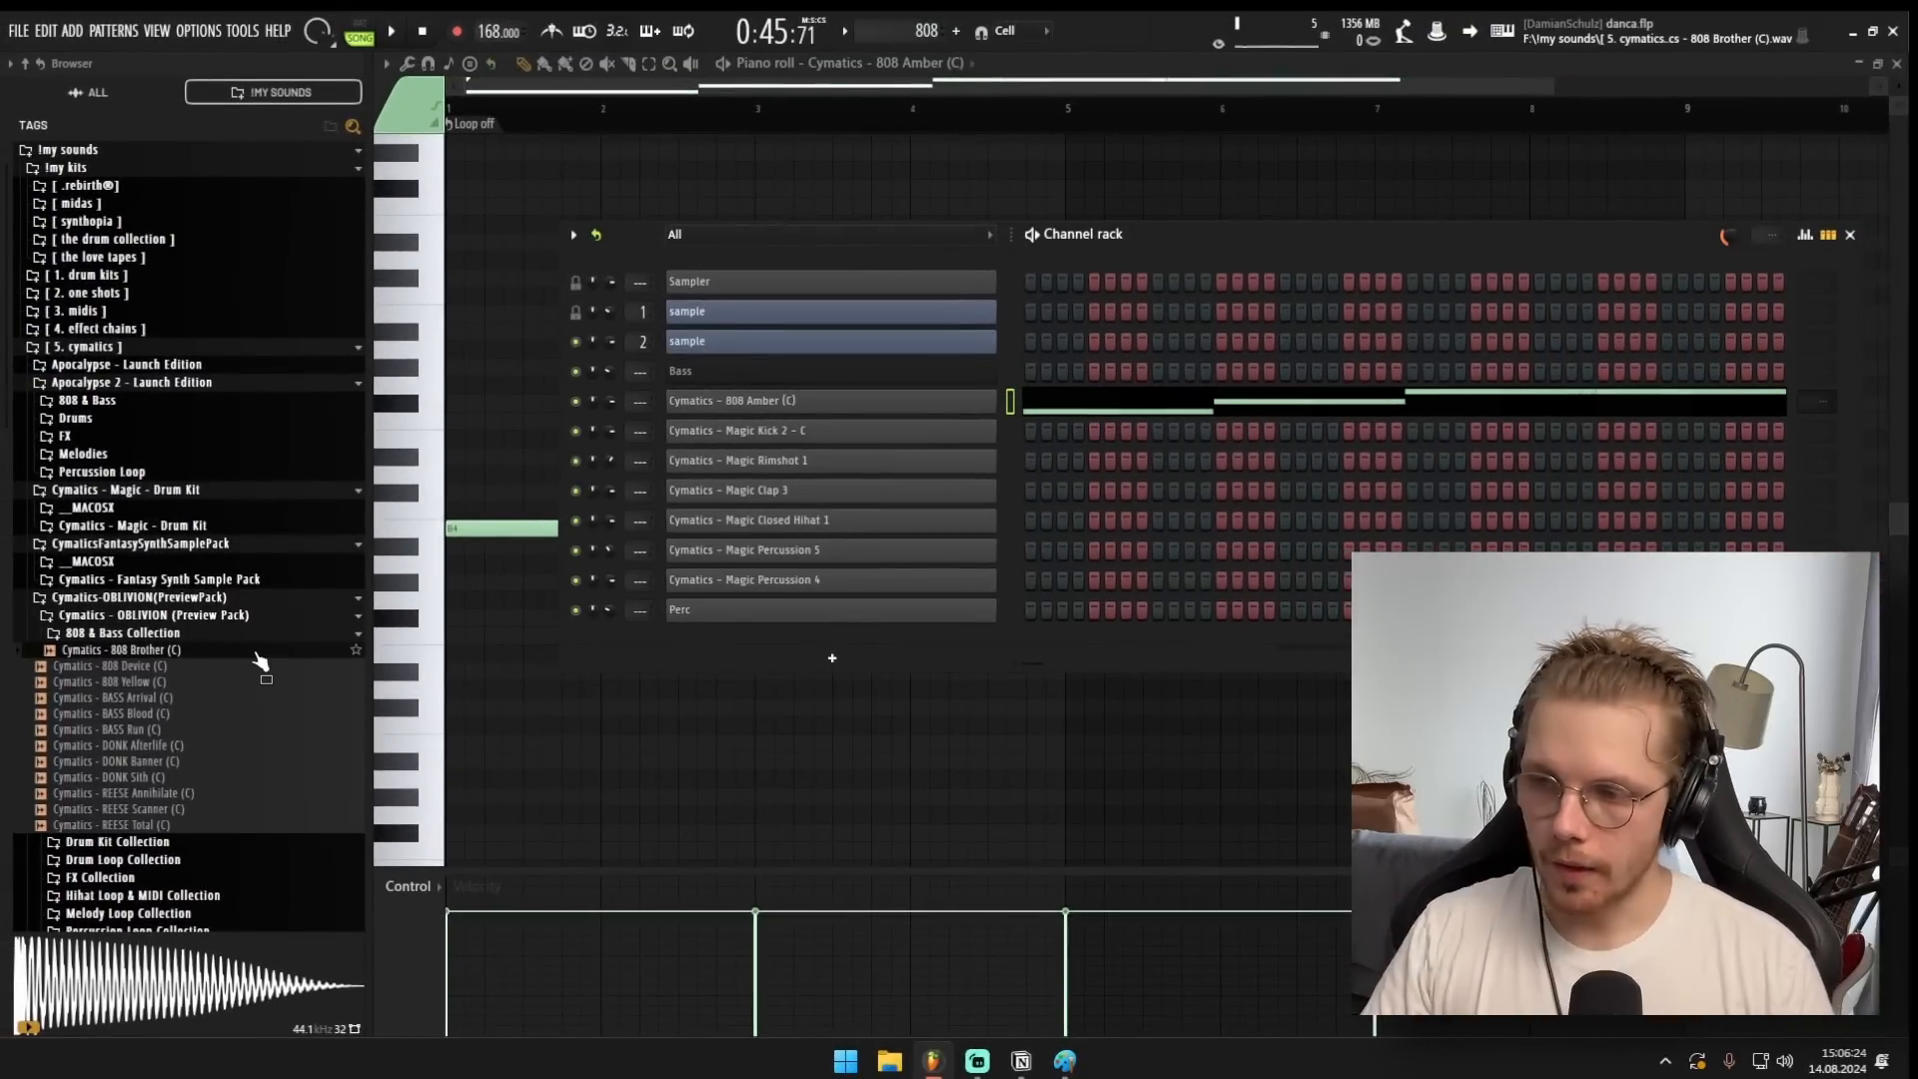
# Try Cymatics 808 Diss, 808 Forward and 808 Freakshow on the 808 channel.
pyautogui.click(225, 684)
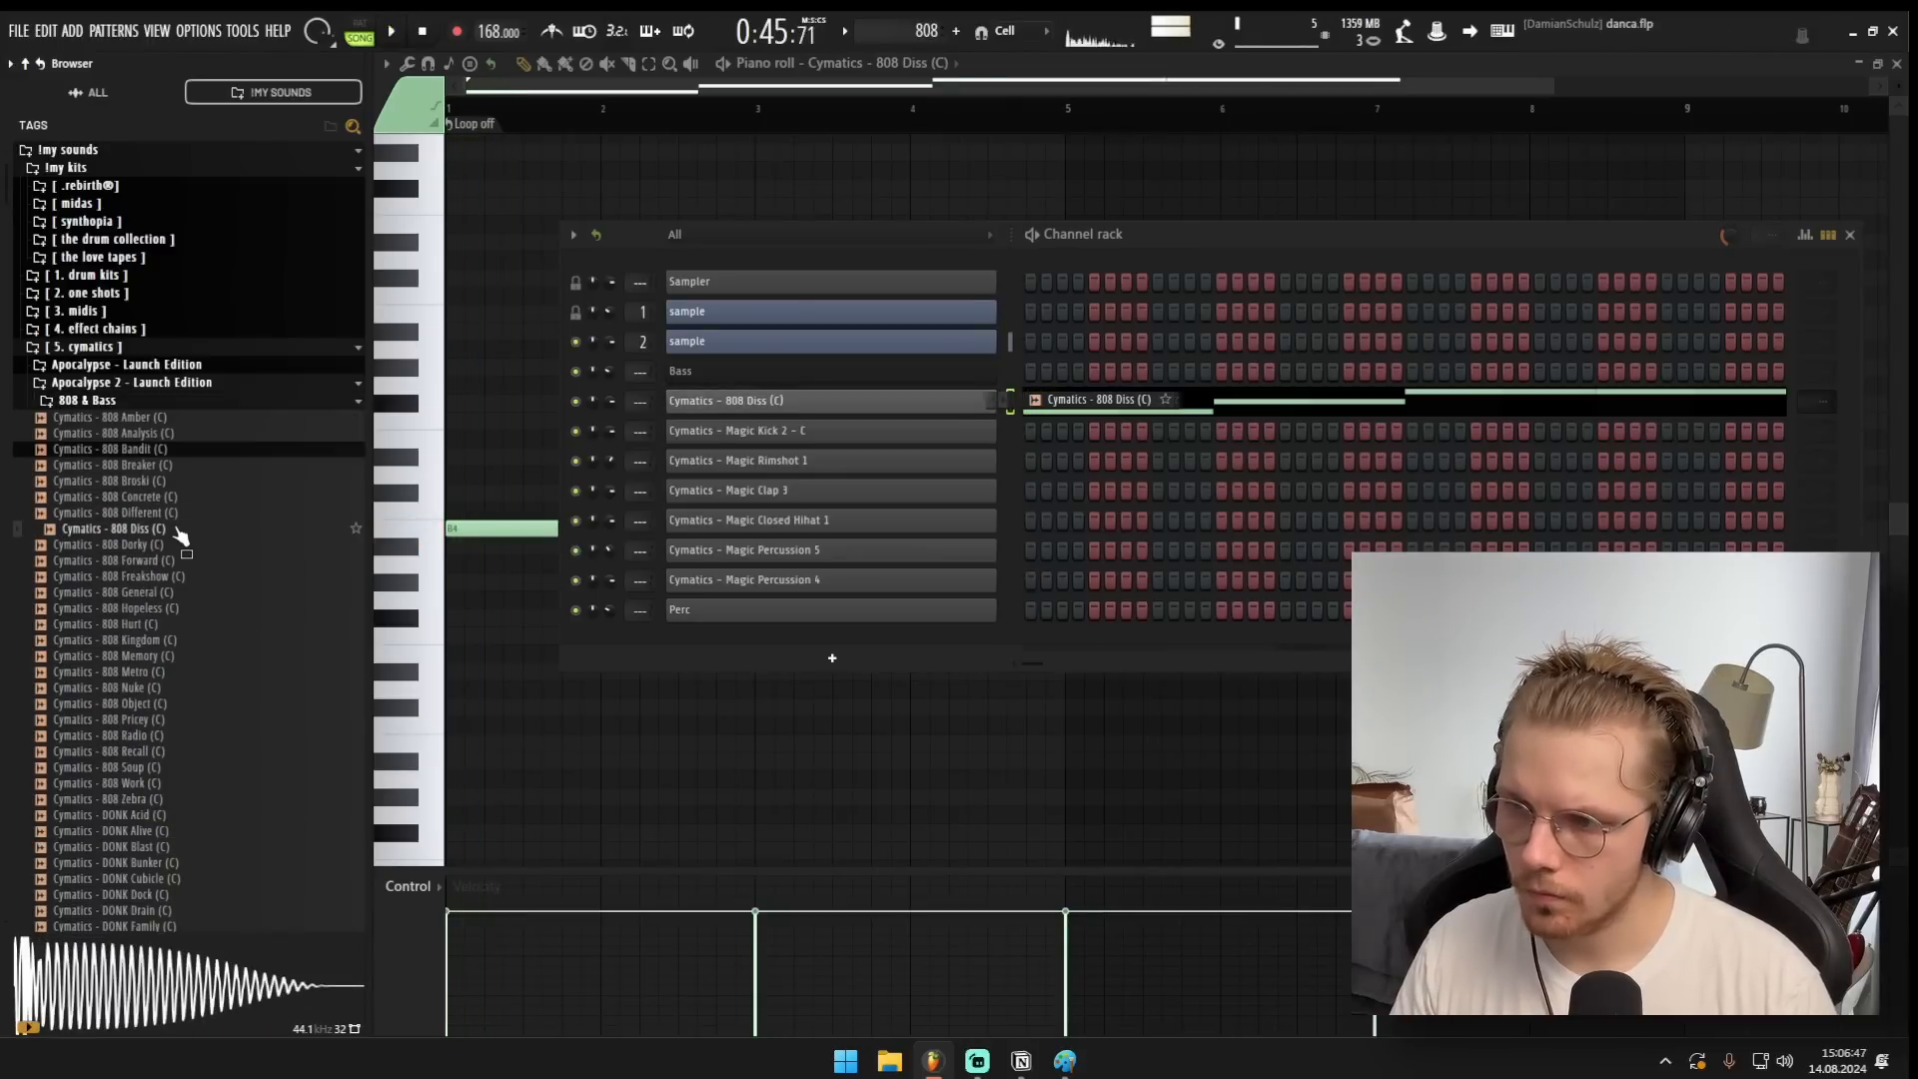
pyautogui.click(178, 559)
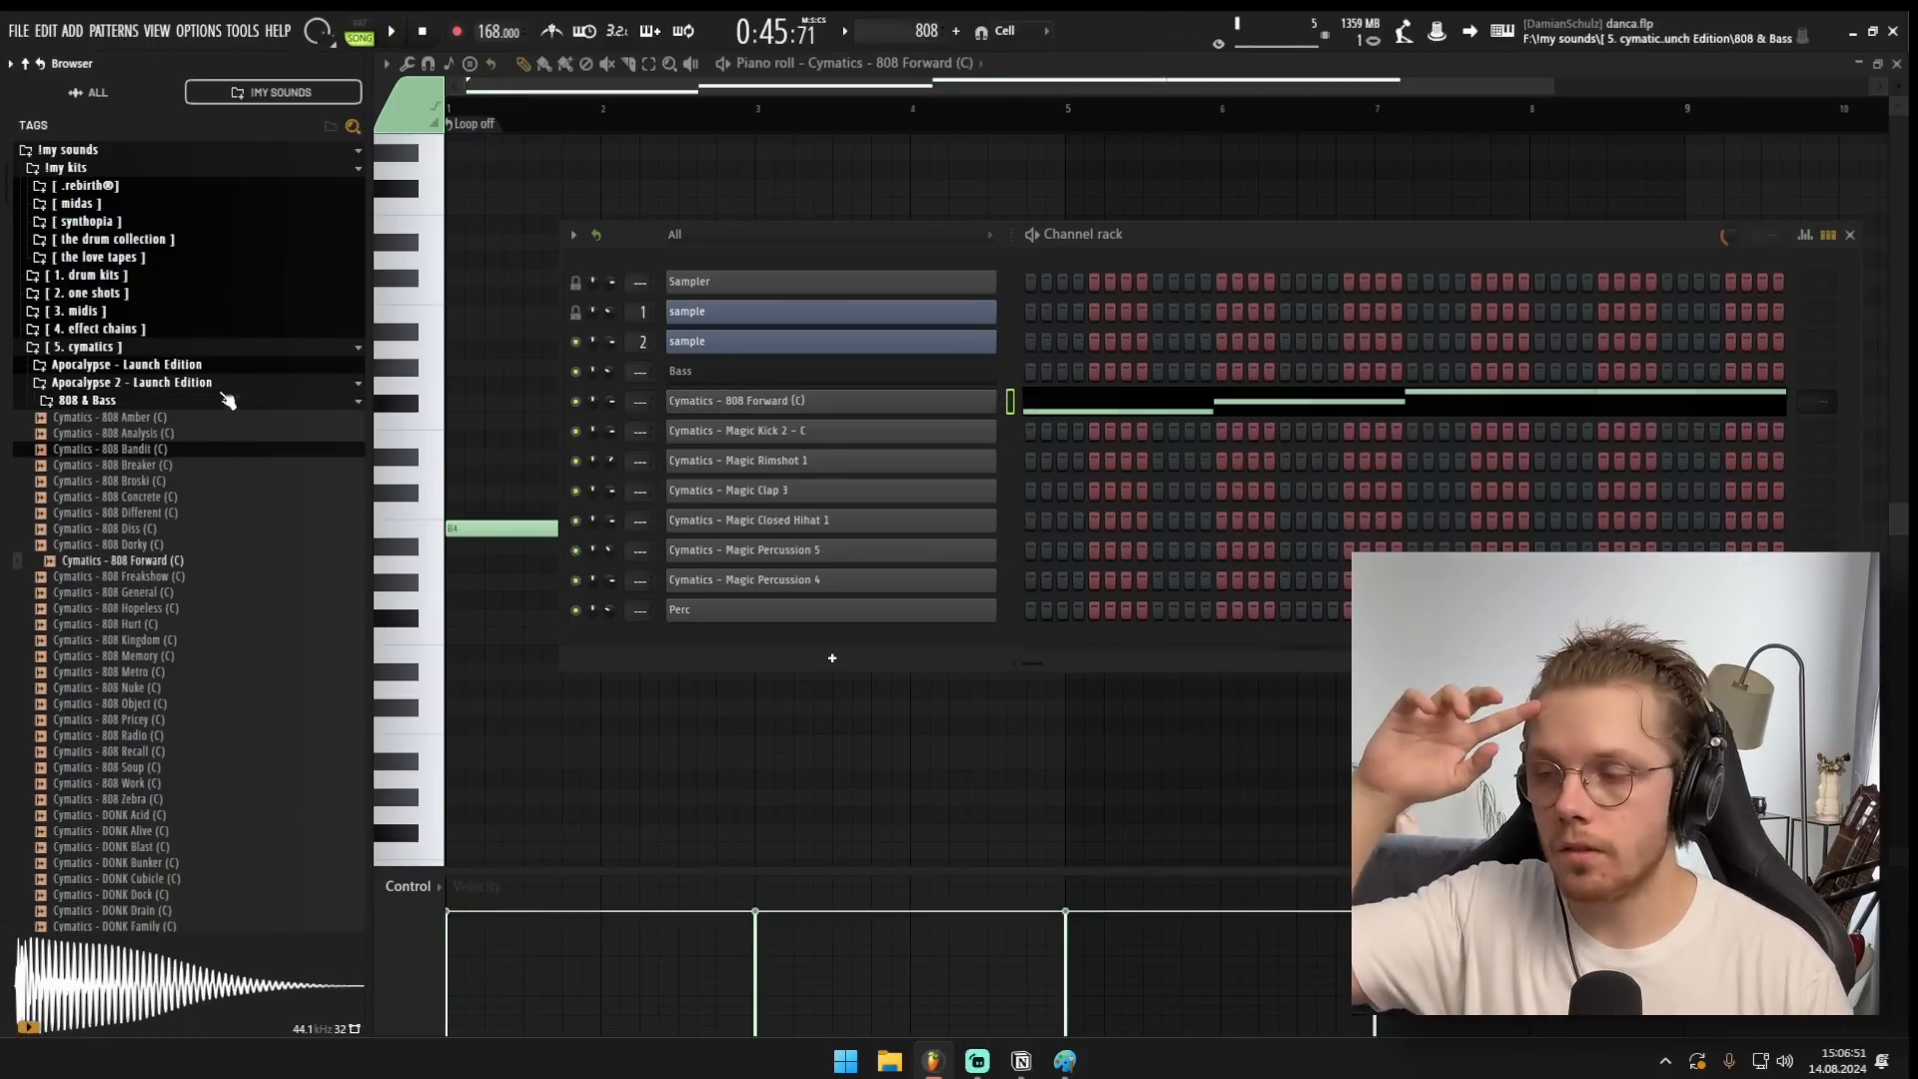
pyautogui.click(202, 576)
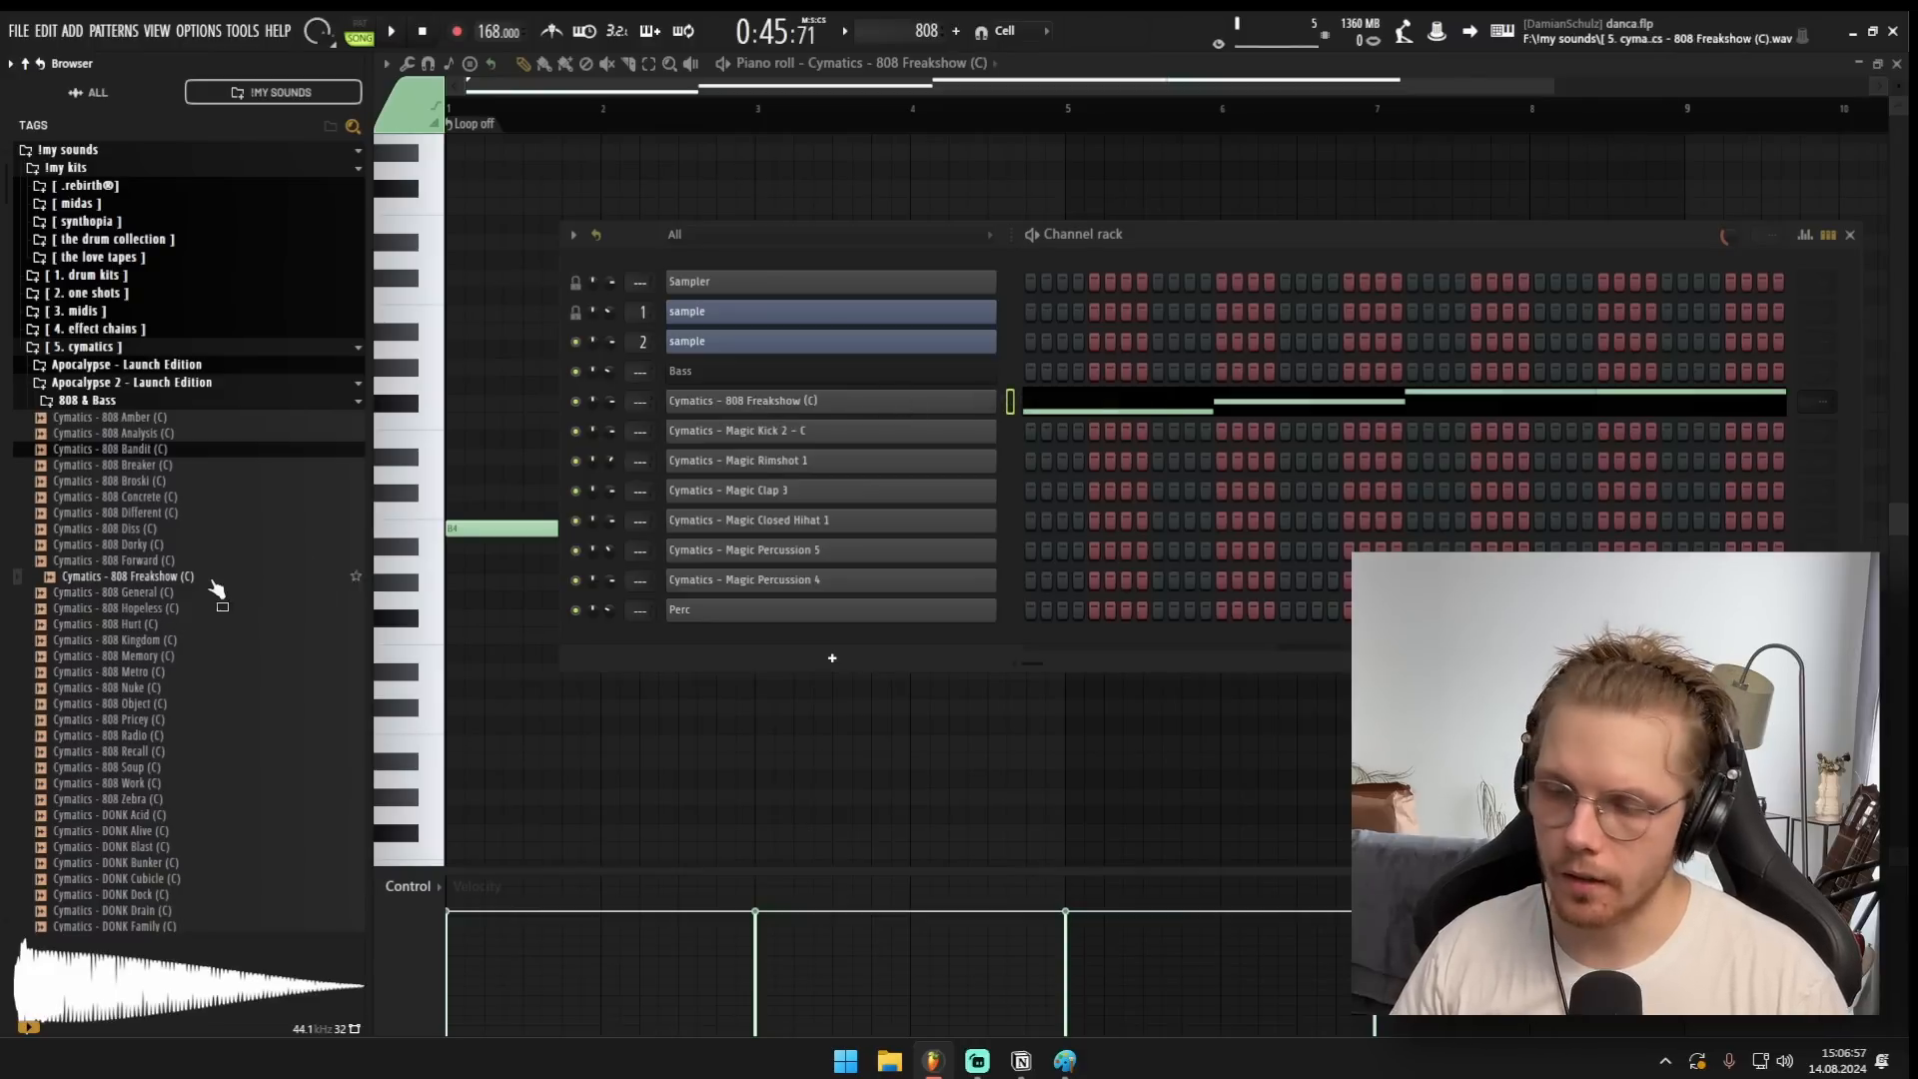
# Load Cymatics - 808 General (C) into the 808 channel, audition it from bar 33, and return to the playlist.
pyautogui.click(130, 592)
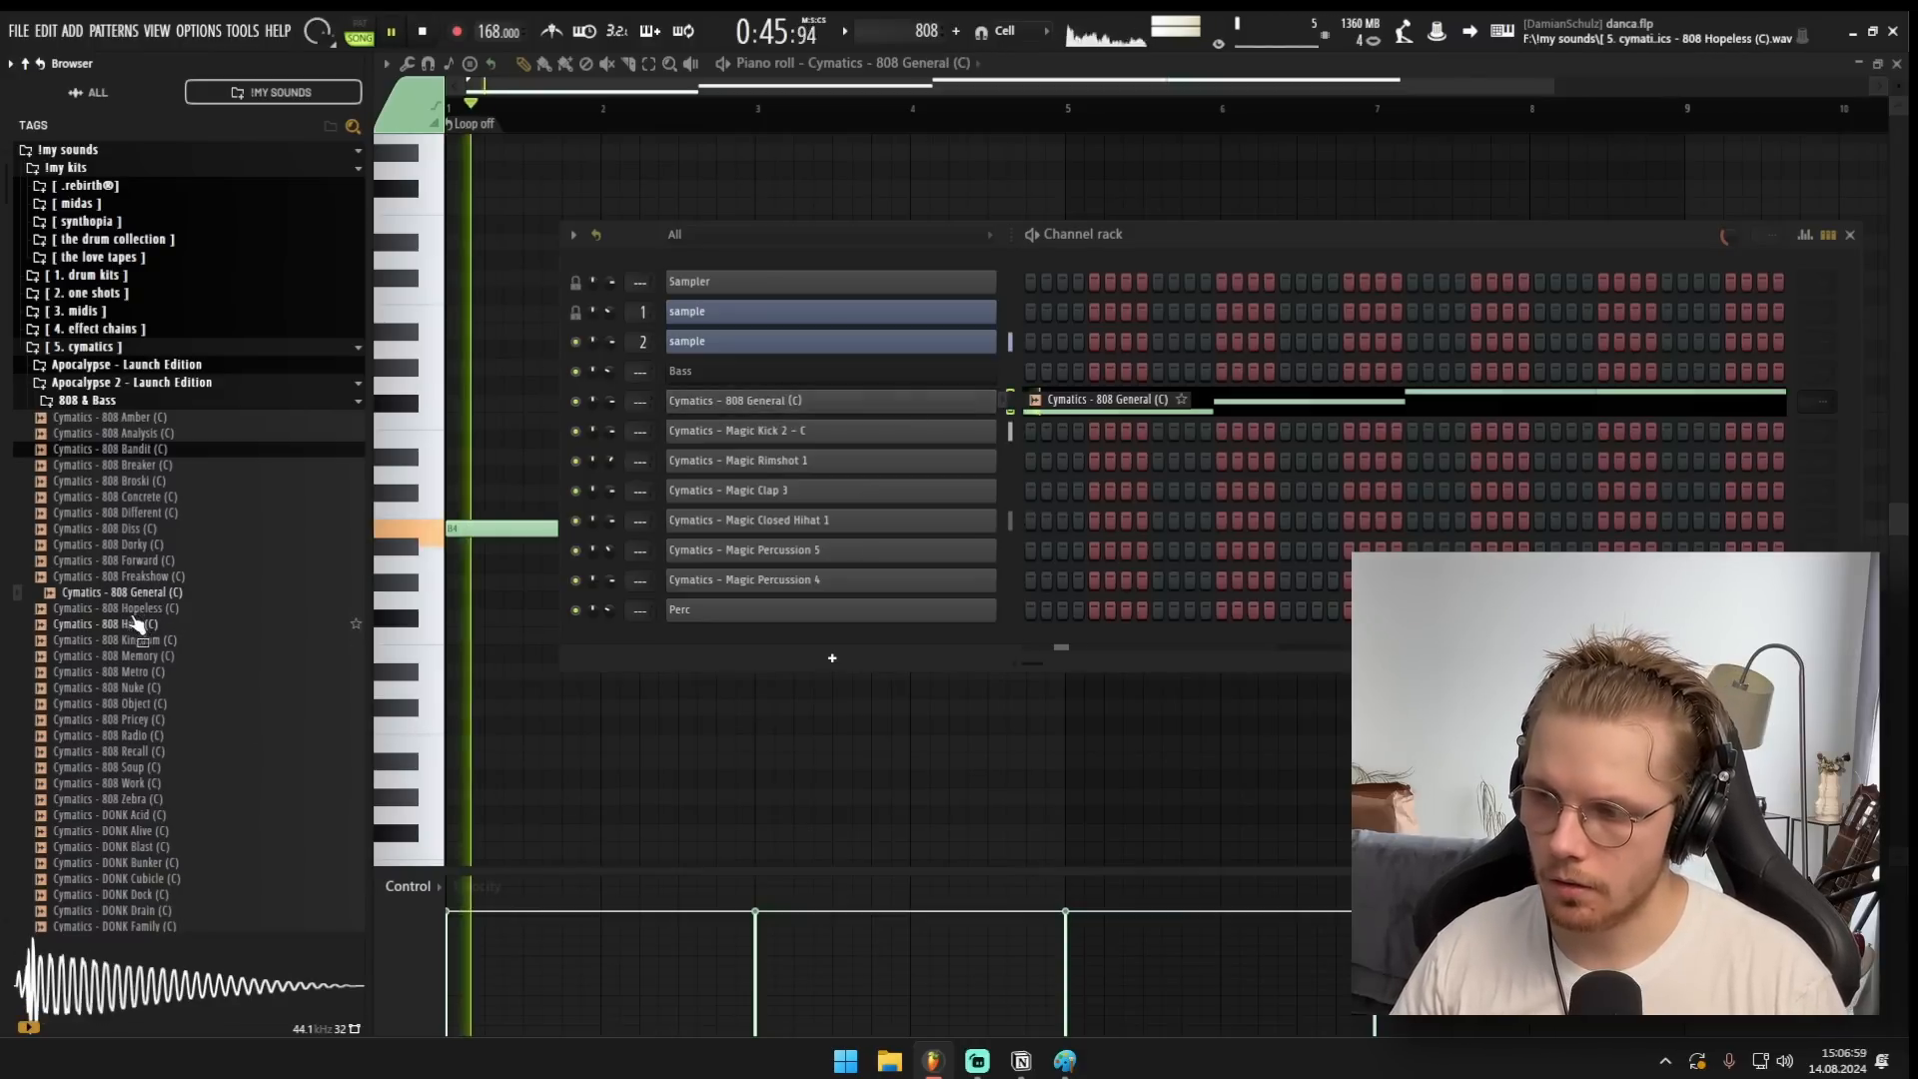
pyautogui.press('F6')
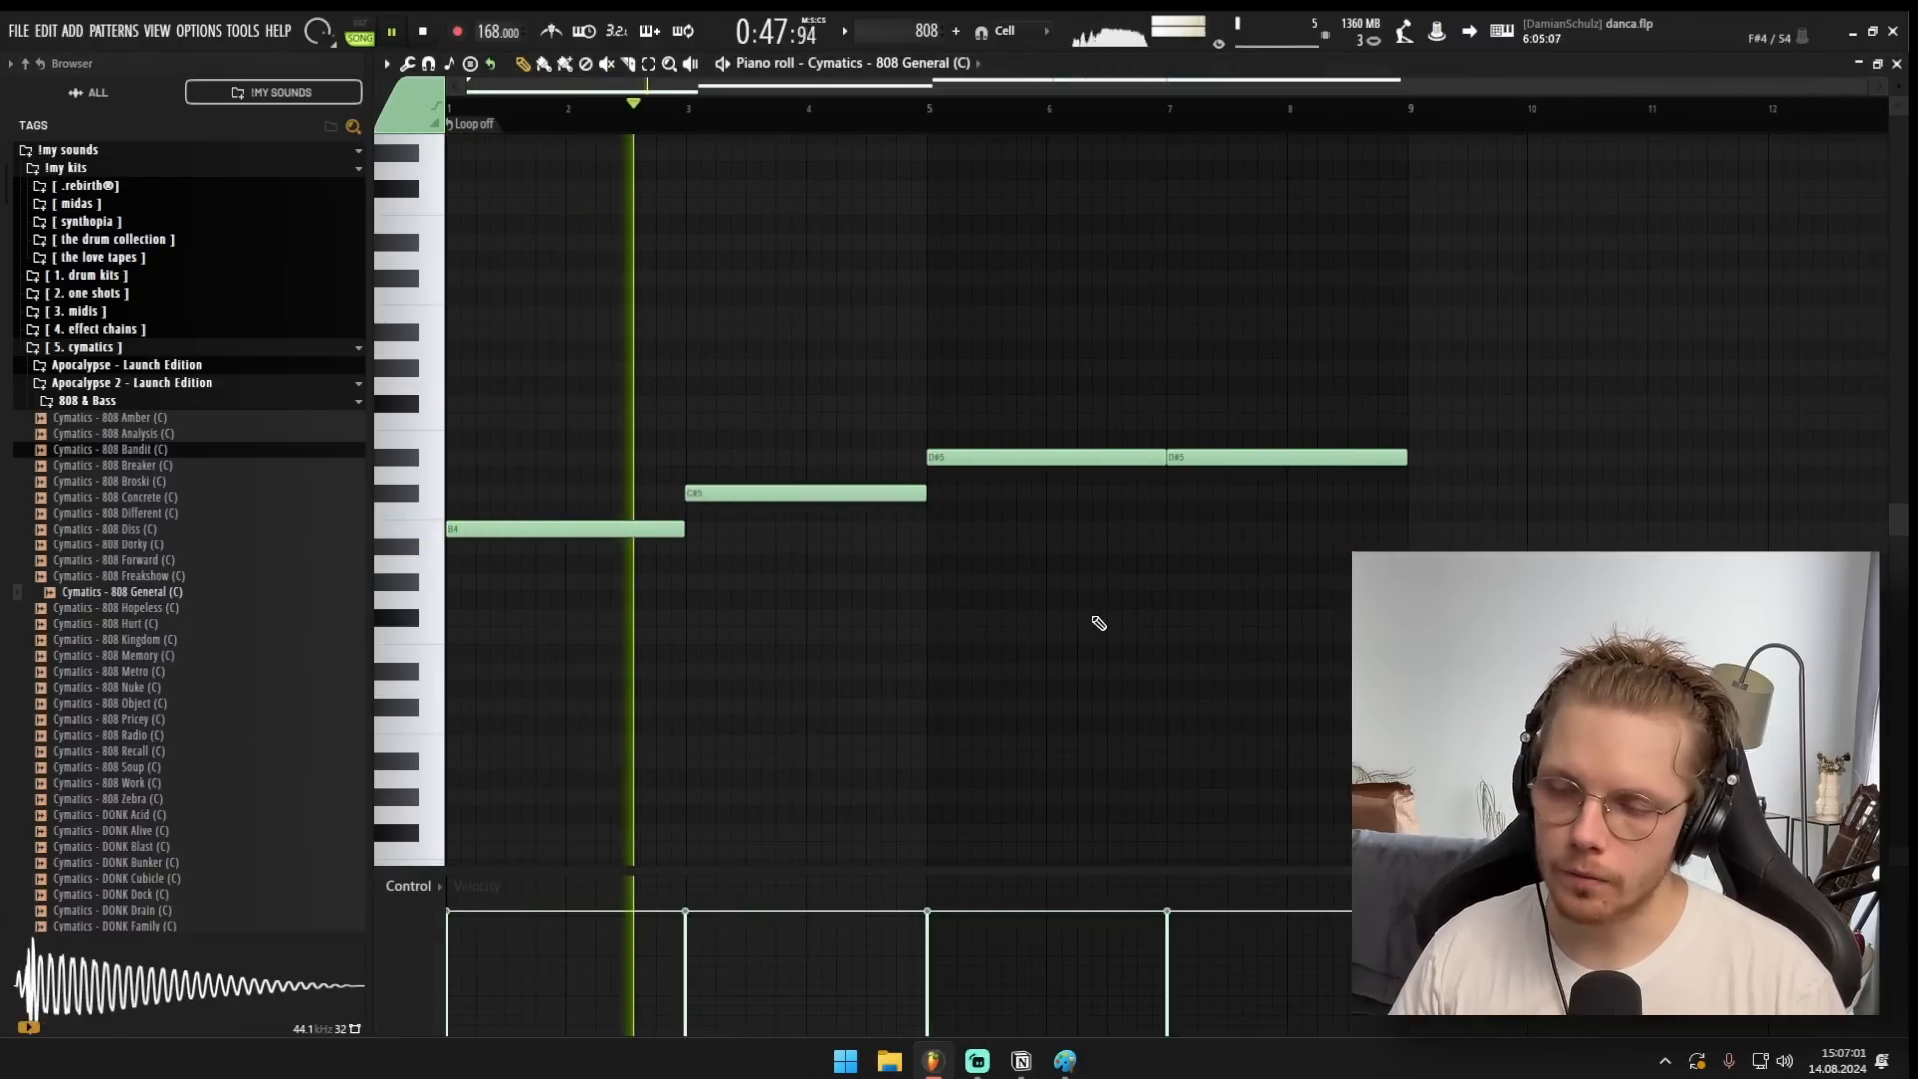
pyautogui.press('space')
pyautogui.press('F5')
pyautogui.moveTo(1082, 809); pyautogui.dragTo(736, 772)
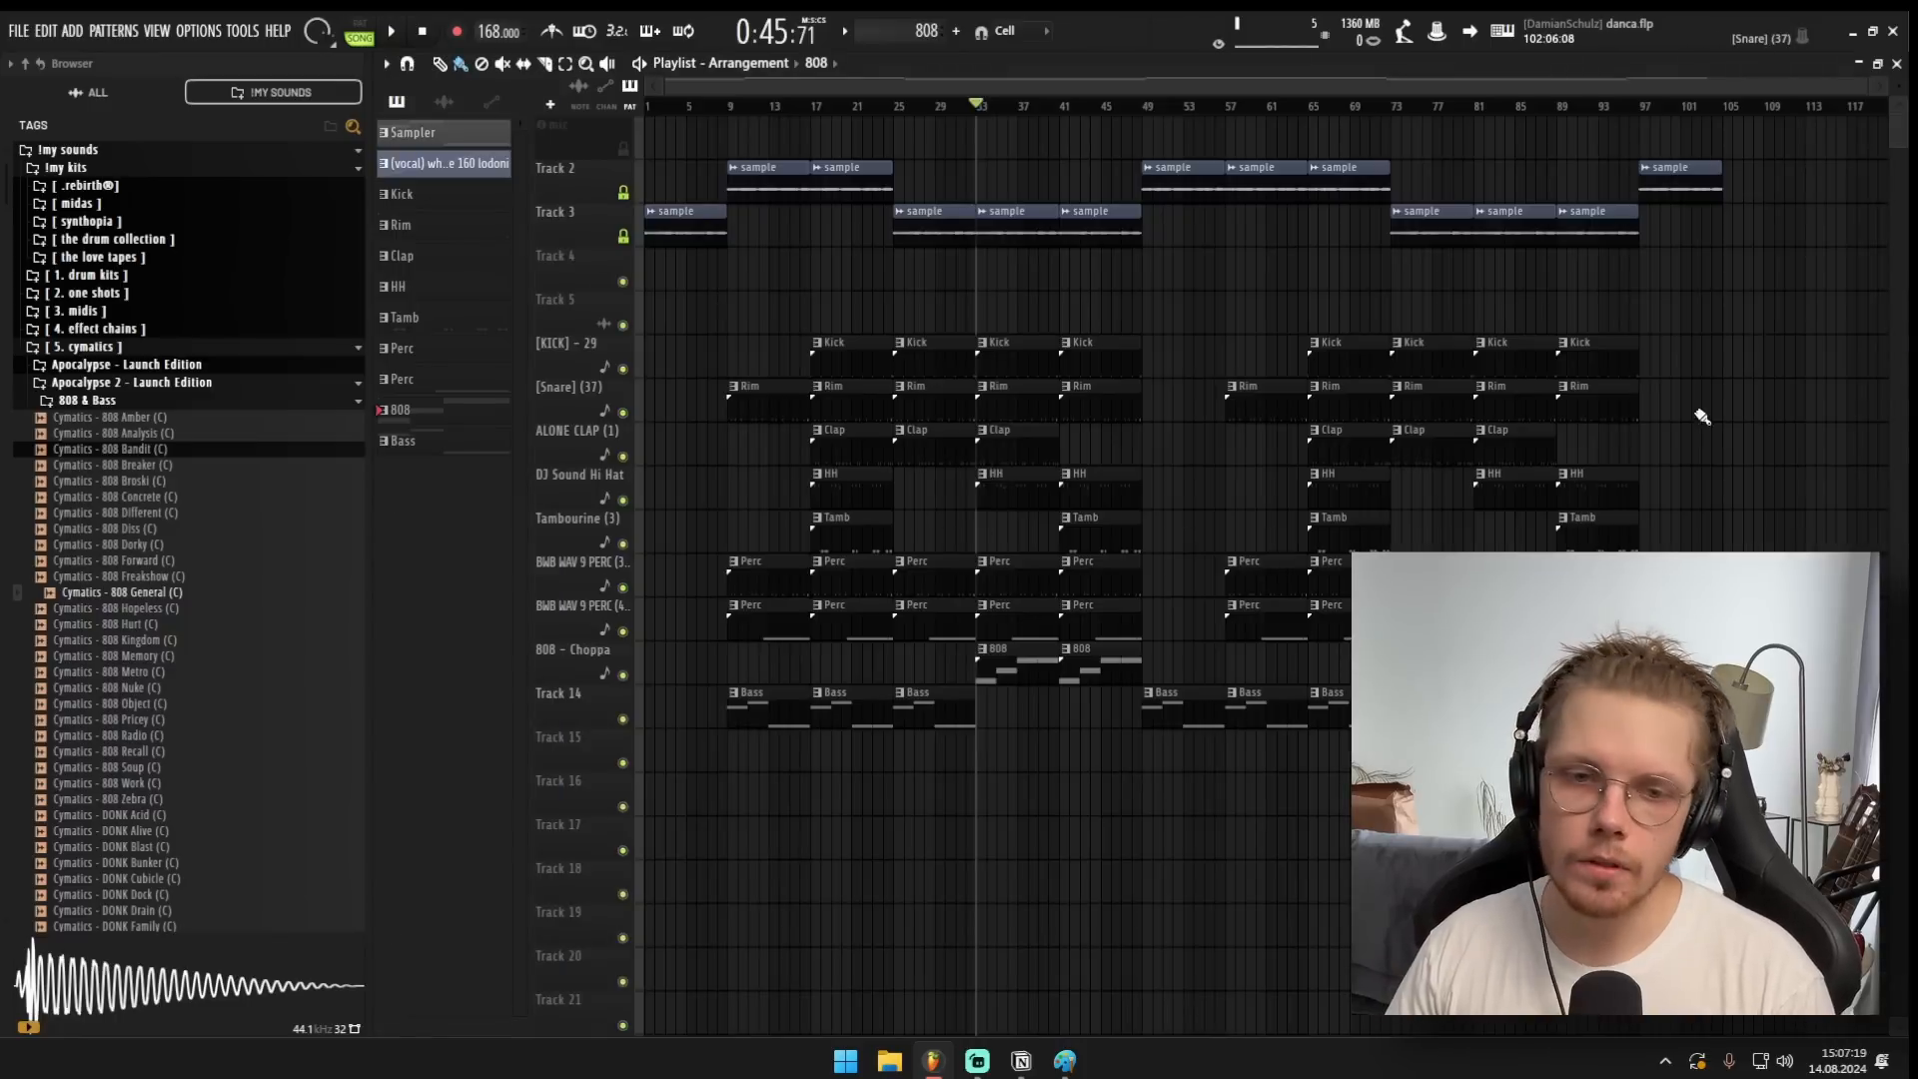
# Release the mute locks on the sample clips' Track 3 and Track 2, and bring up the mixer.
pyautogui.click(622, 236)
pyautogui.click(622, 193)
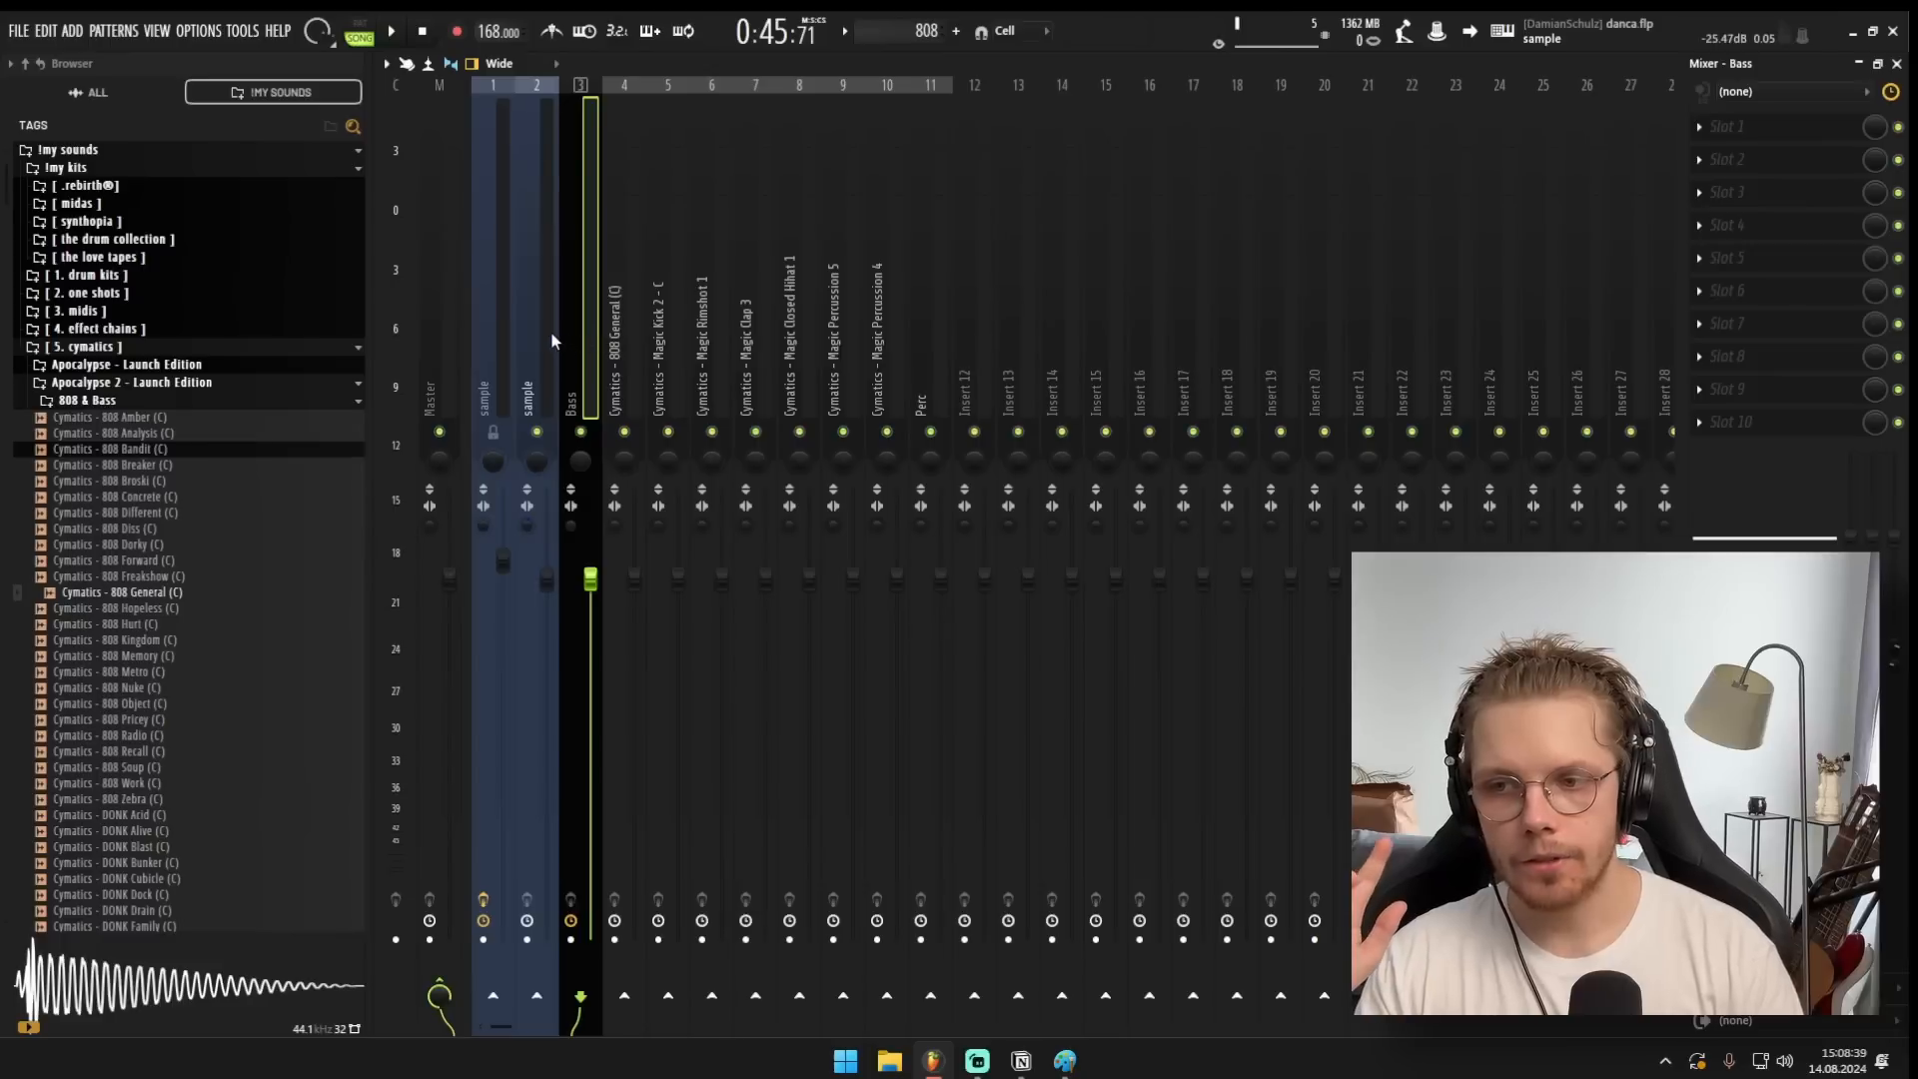
pyautogui.moveTo(544, 334)
pyautogui.mouseDown()
pyautogui.moveTo(873, 312)
pyautogui.moveTo(530, 341)
pyautogui.moveTo(969, 327)
pyautogui.moveTo(557, 329)
pyautogui.mouseUp()
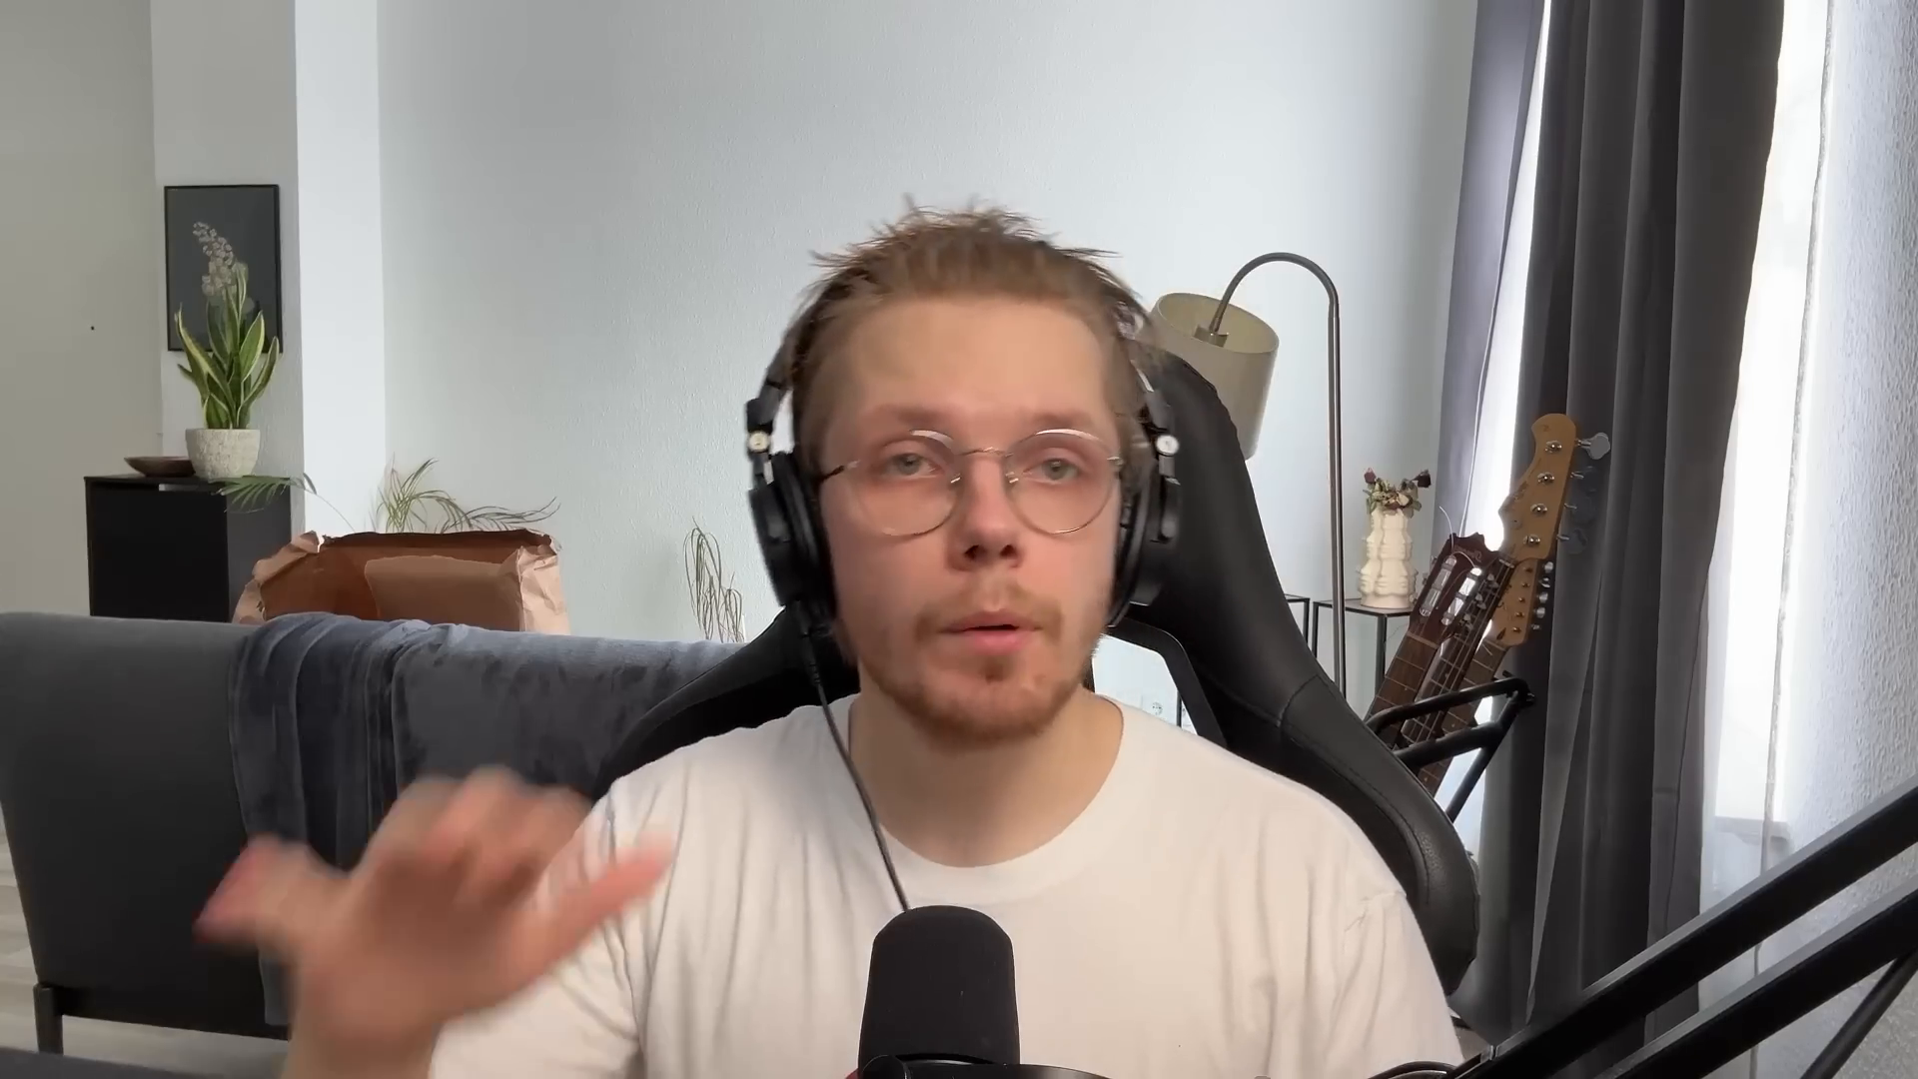
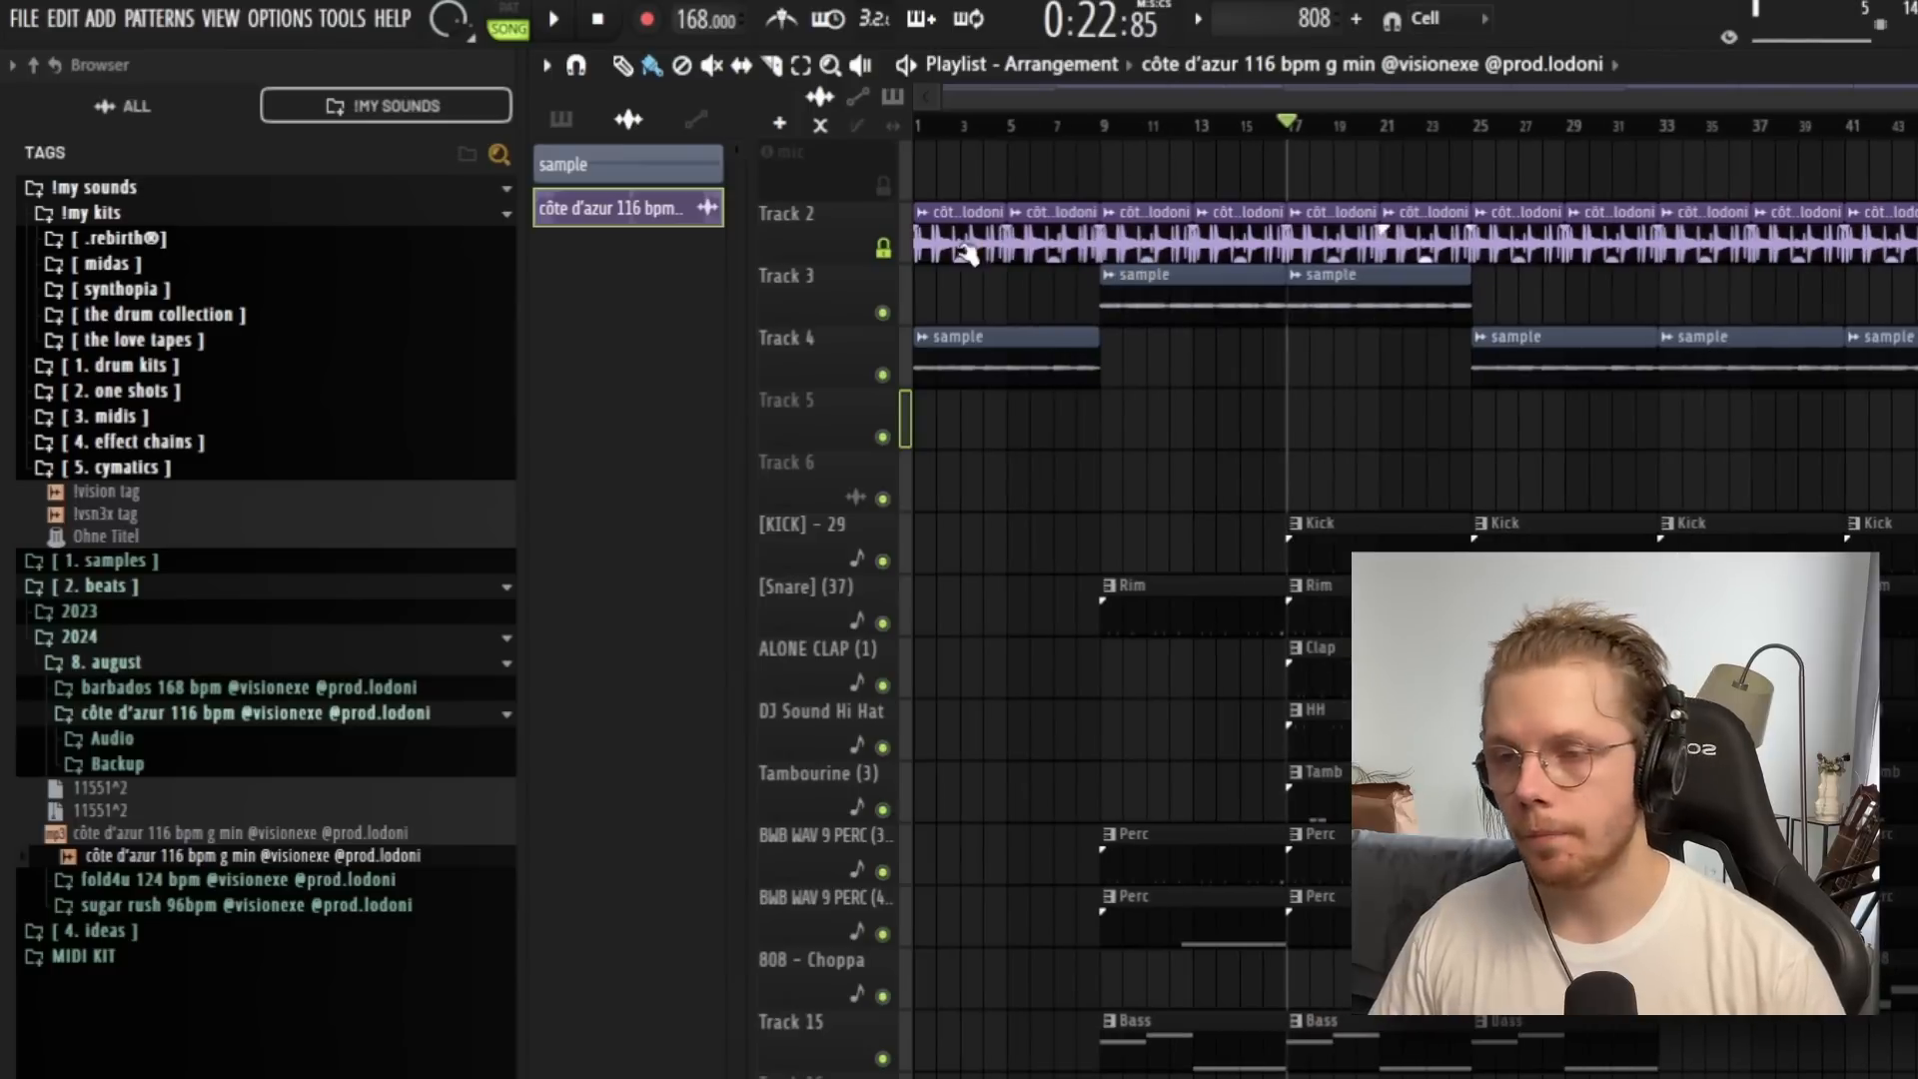
# Switch the côte d'azur reference beat on Track 2 from soloed to muted, with the other tracks active.
pyautogui.rightClick(885, 250)
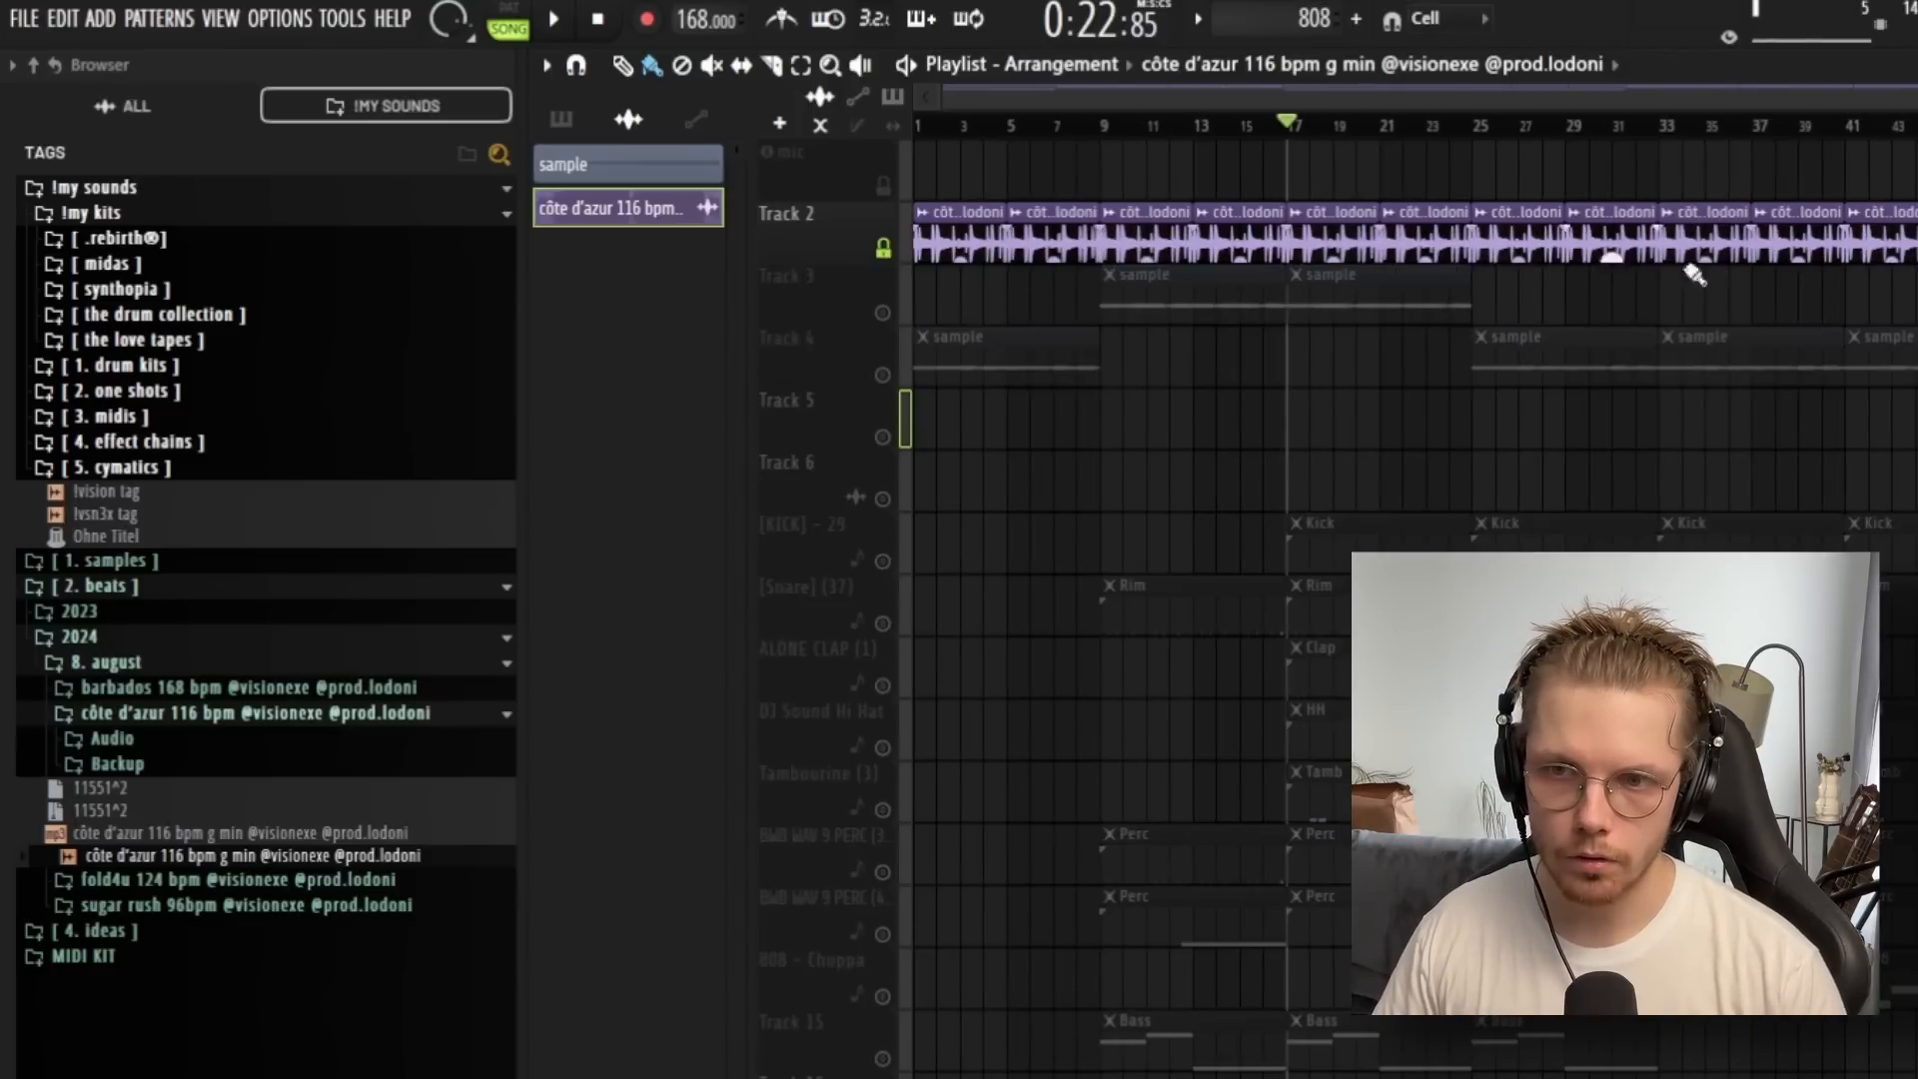
pyautogui.rightClick(883, 249)
pyautogui.click(882, 249)
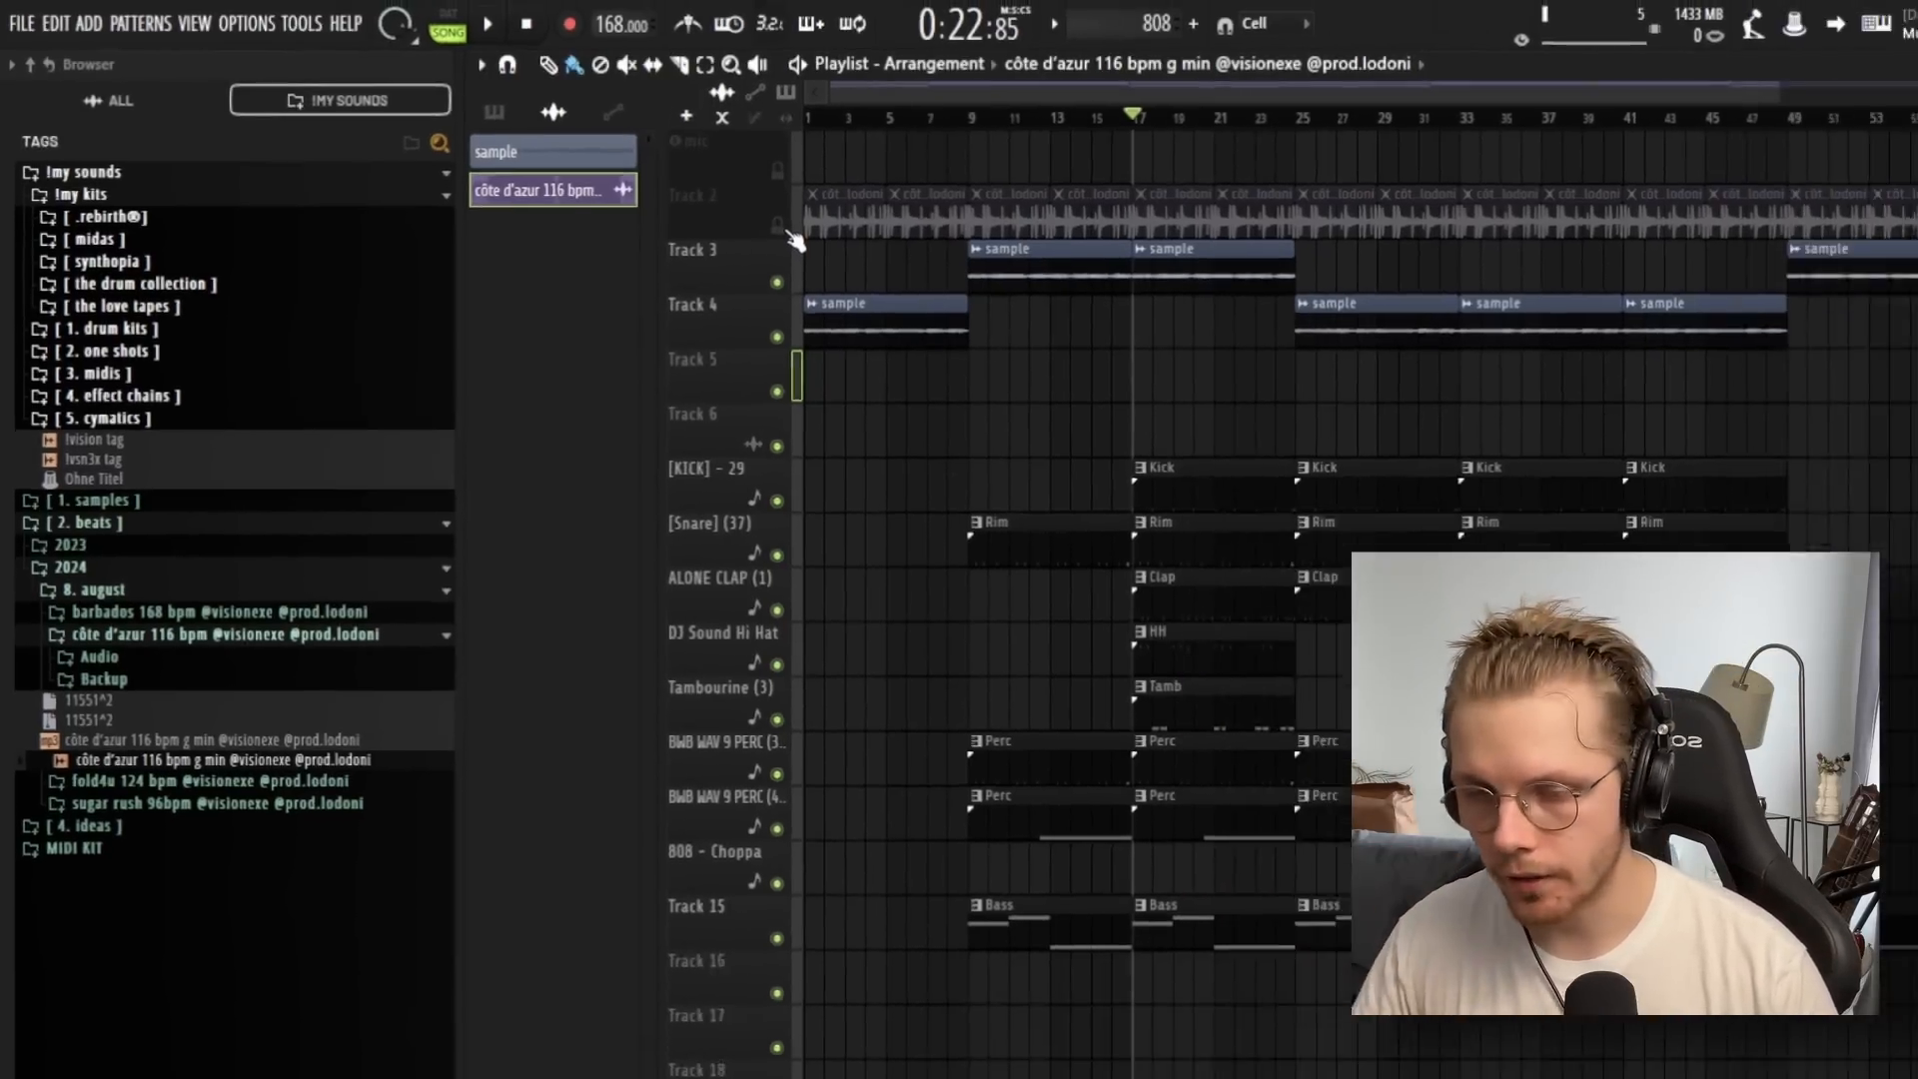
pyautogui.scroll(-2, 1209, 424)
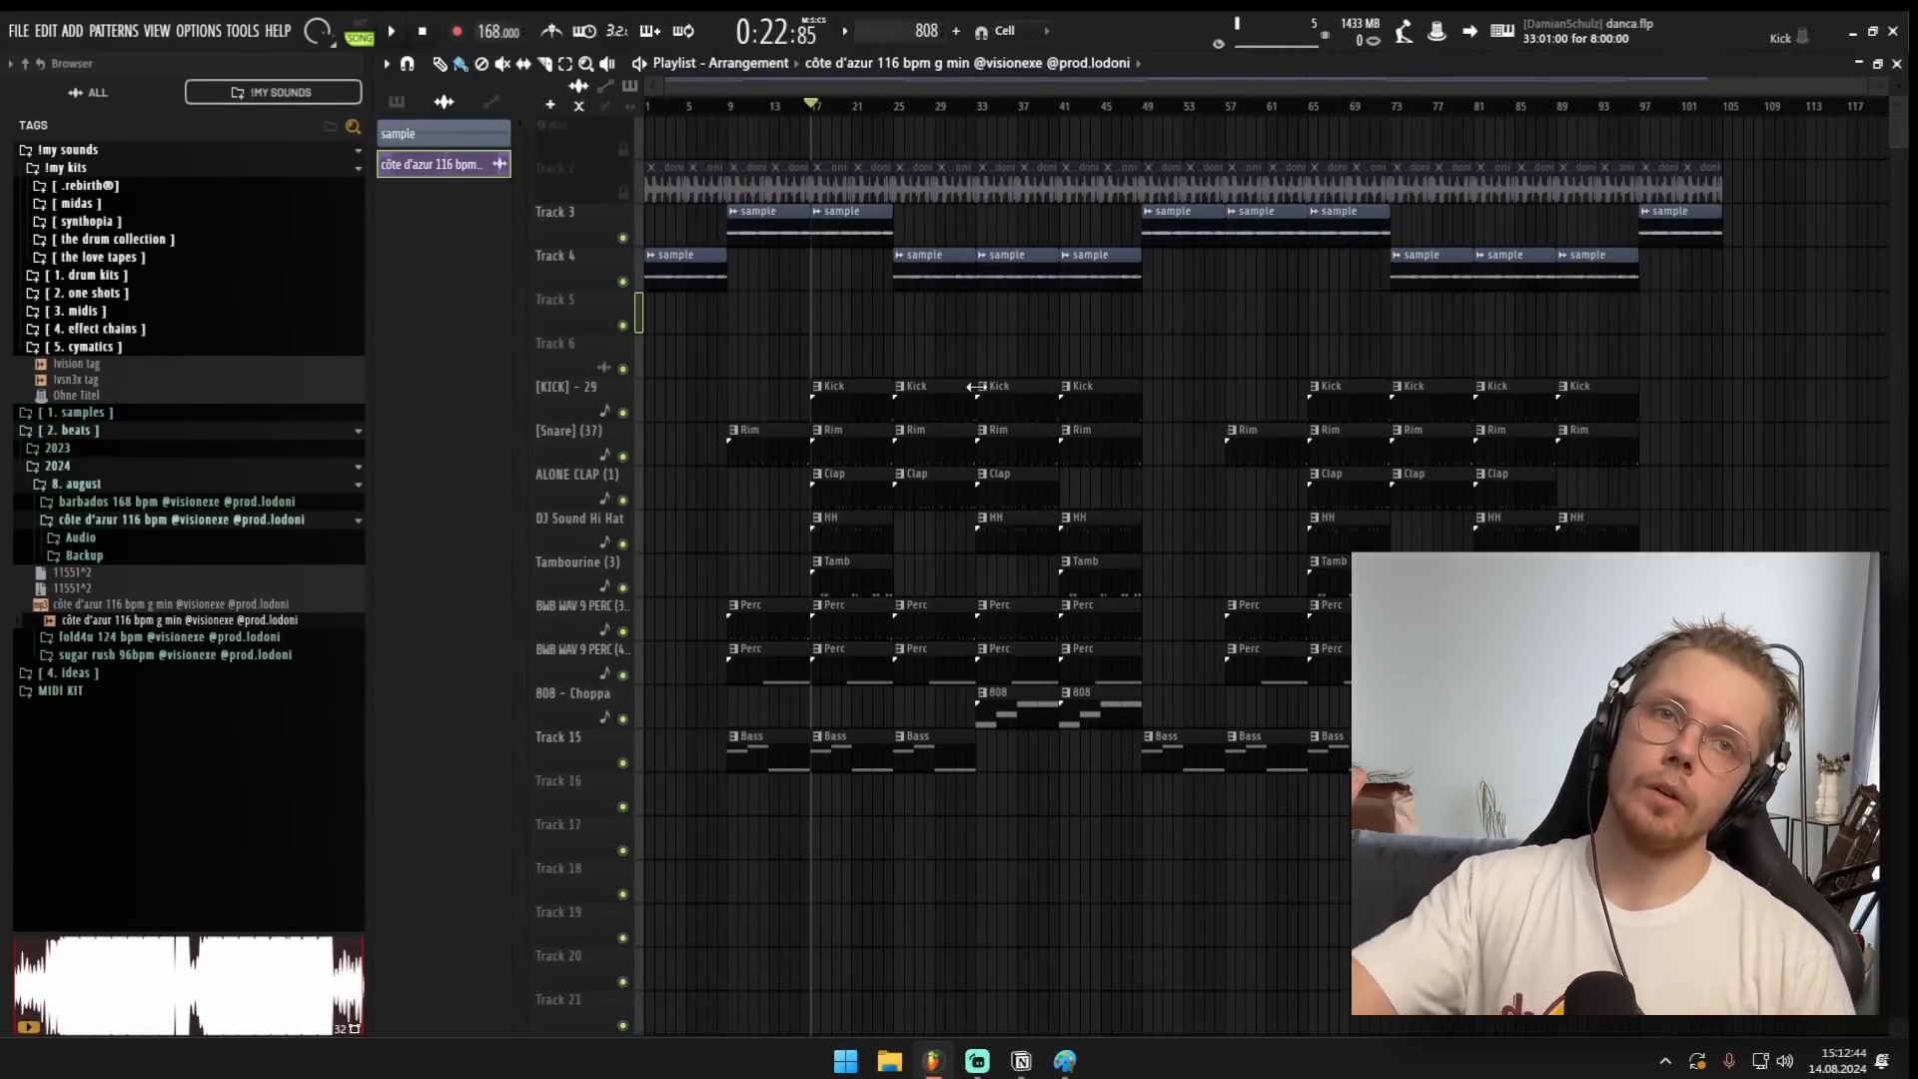
# Solo the côte d'azur reference beat on Track 2 and open the mixer.
pyautogui.rightClick(623, 192)
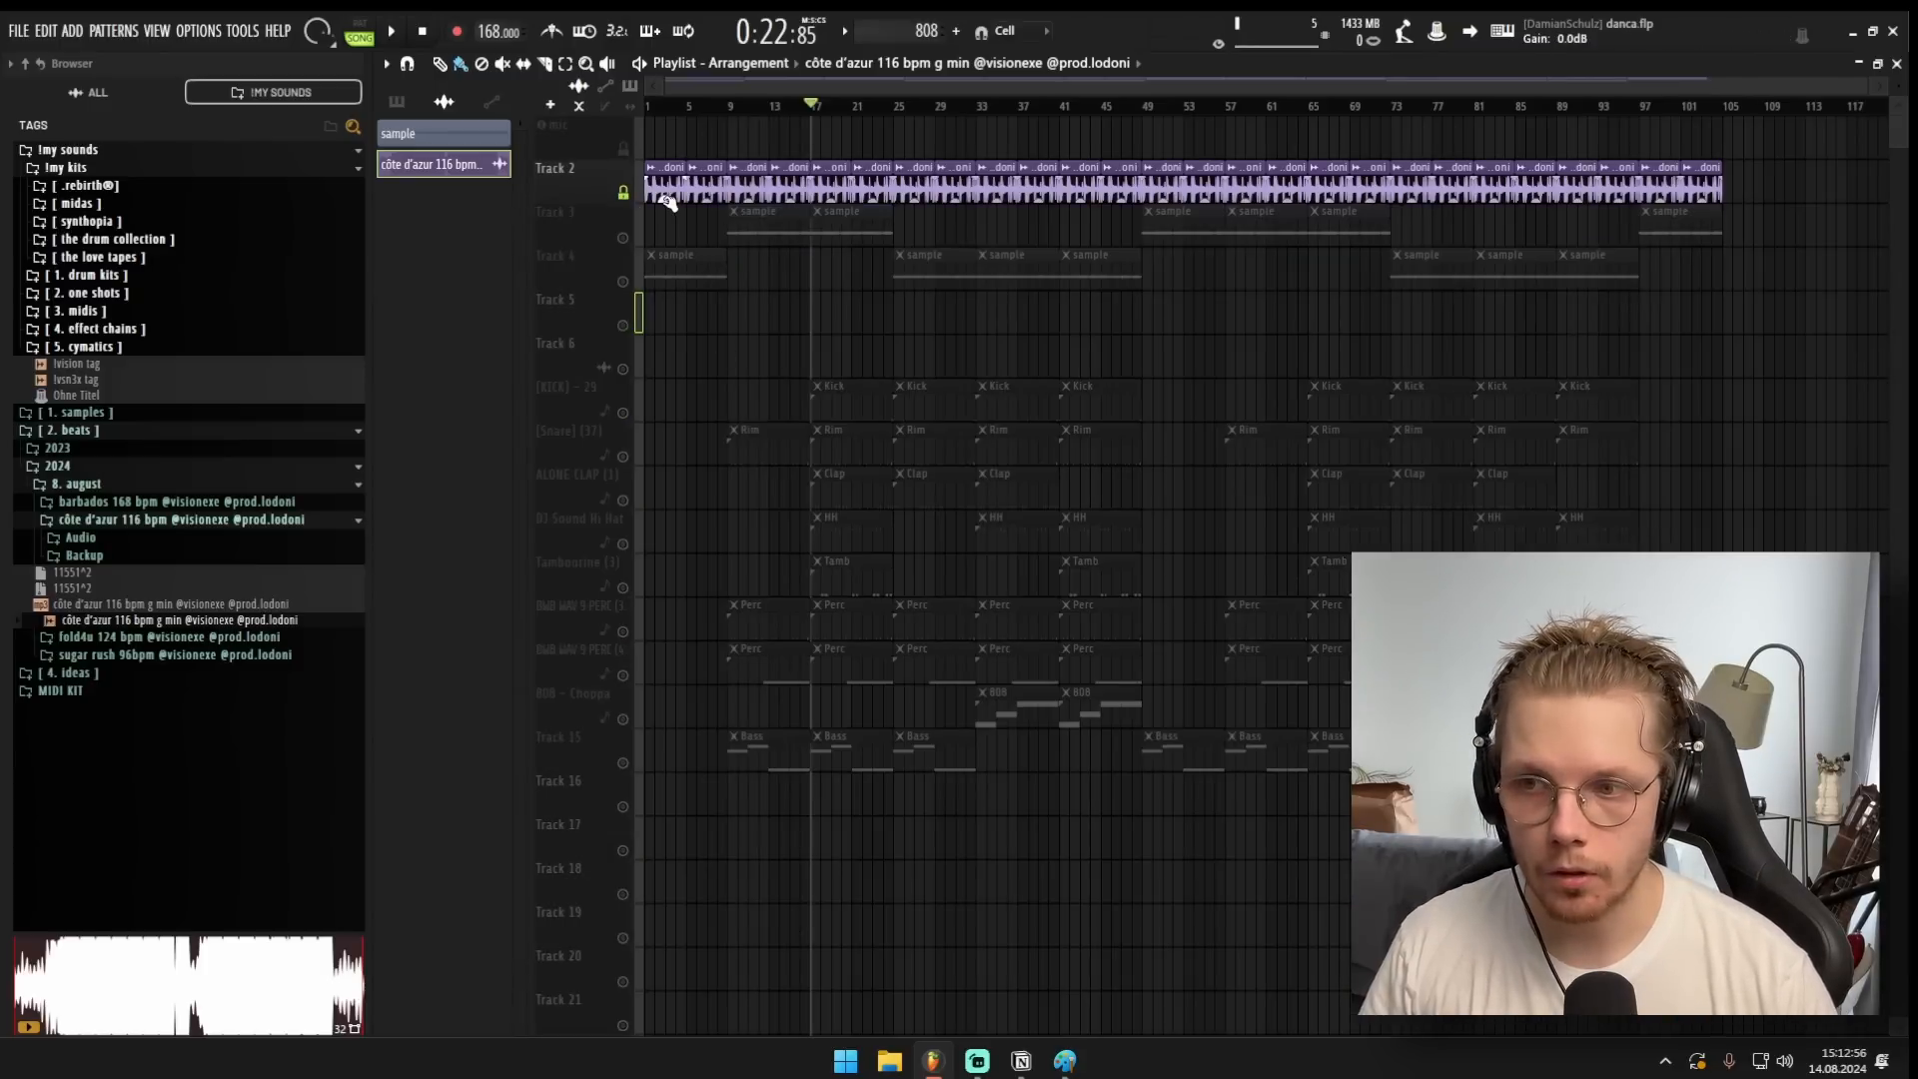
pyautogui.press('F9')
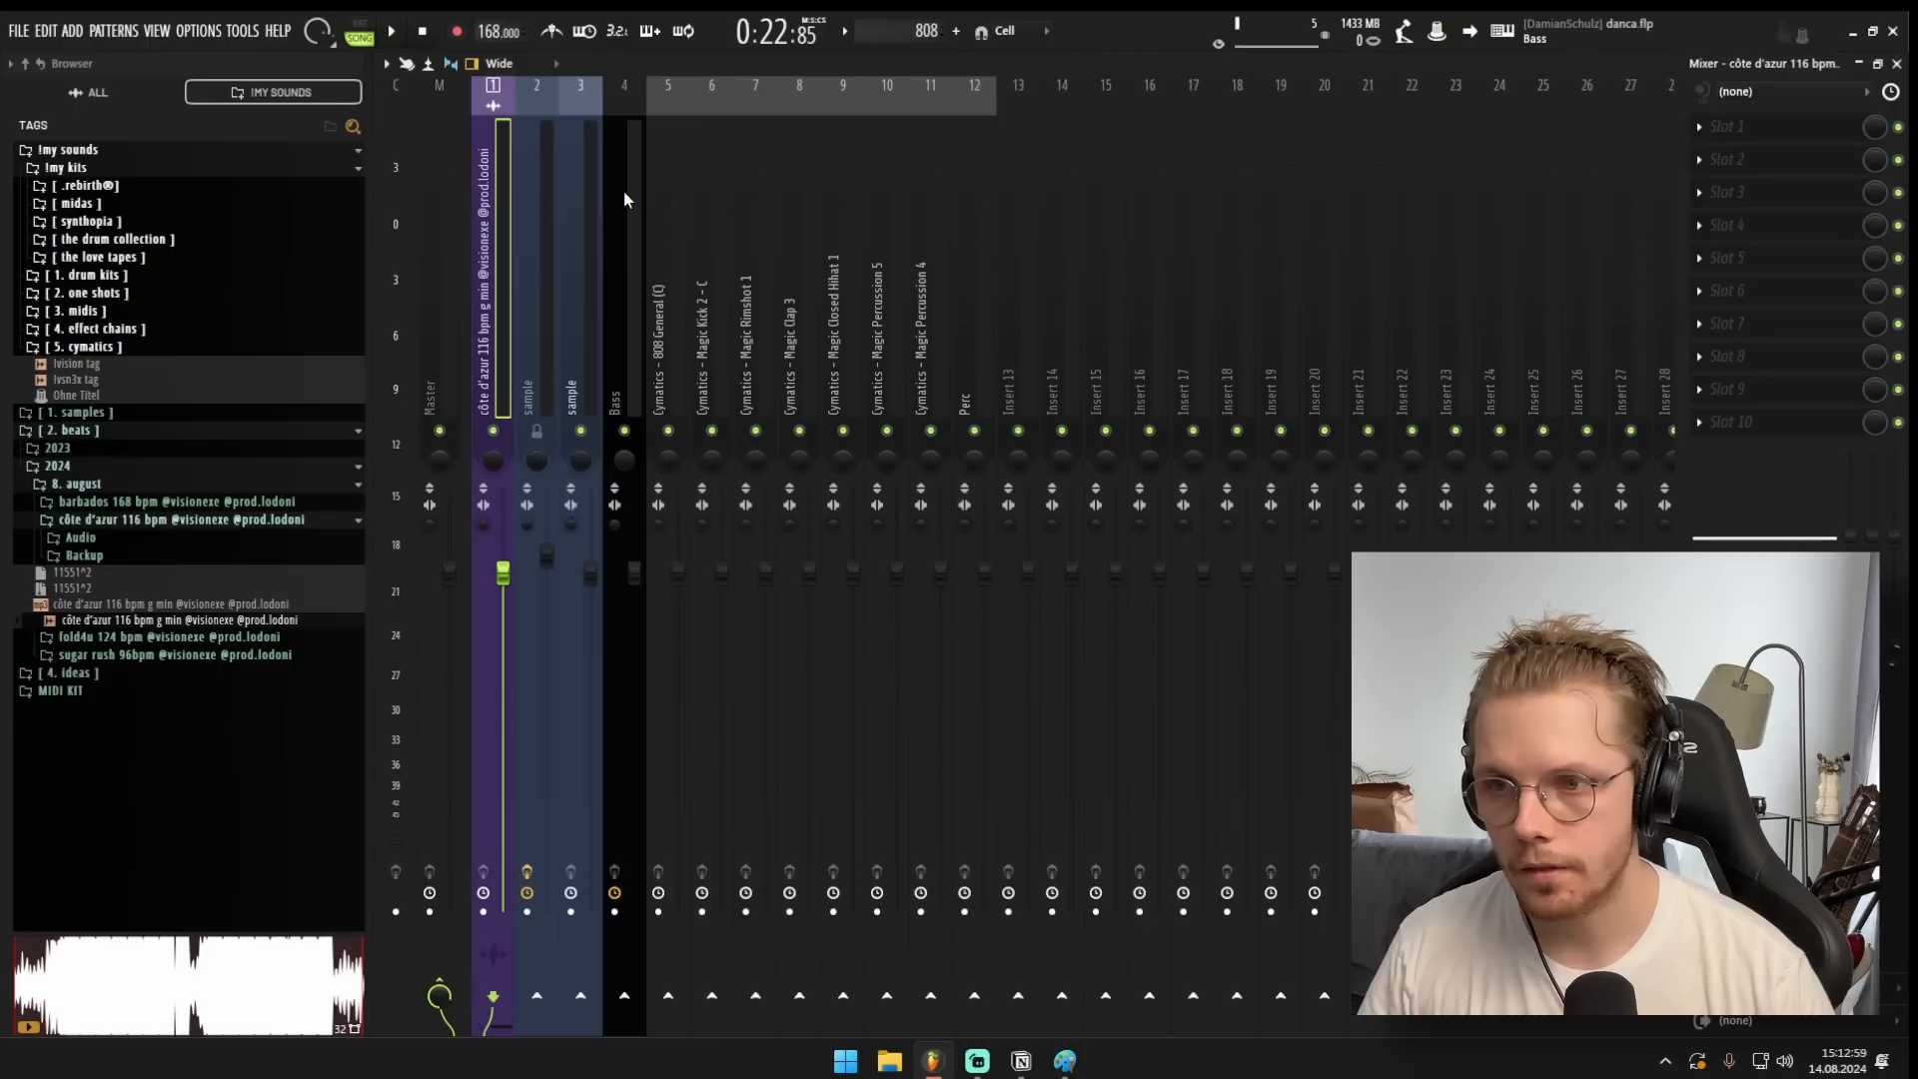
# Play the côte d'azur reference track in the mixer, alternating between its solo and the full beat.
pyautogui.rightClick(503, 434)
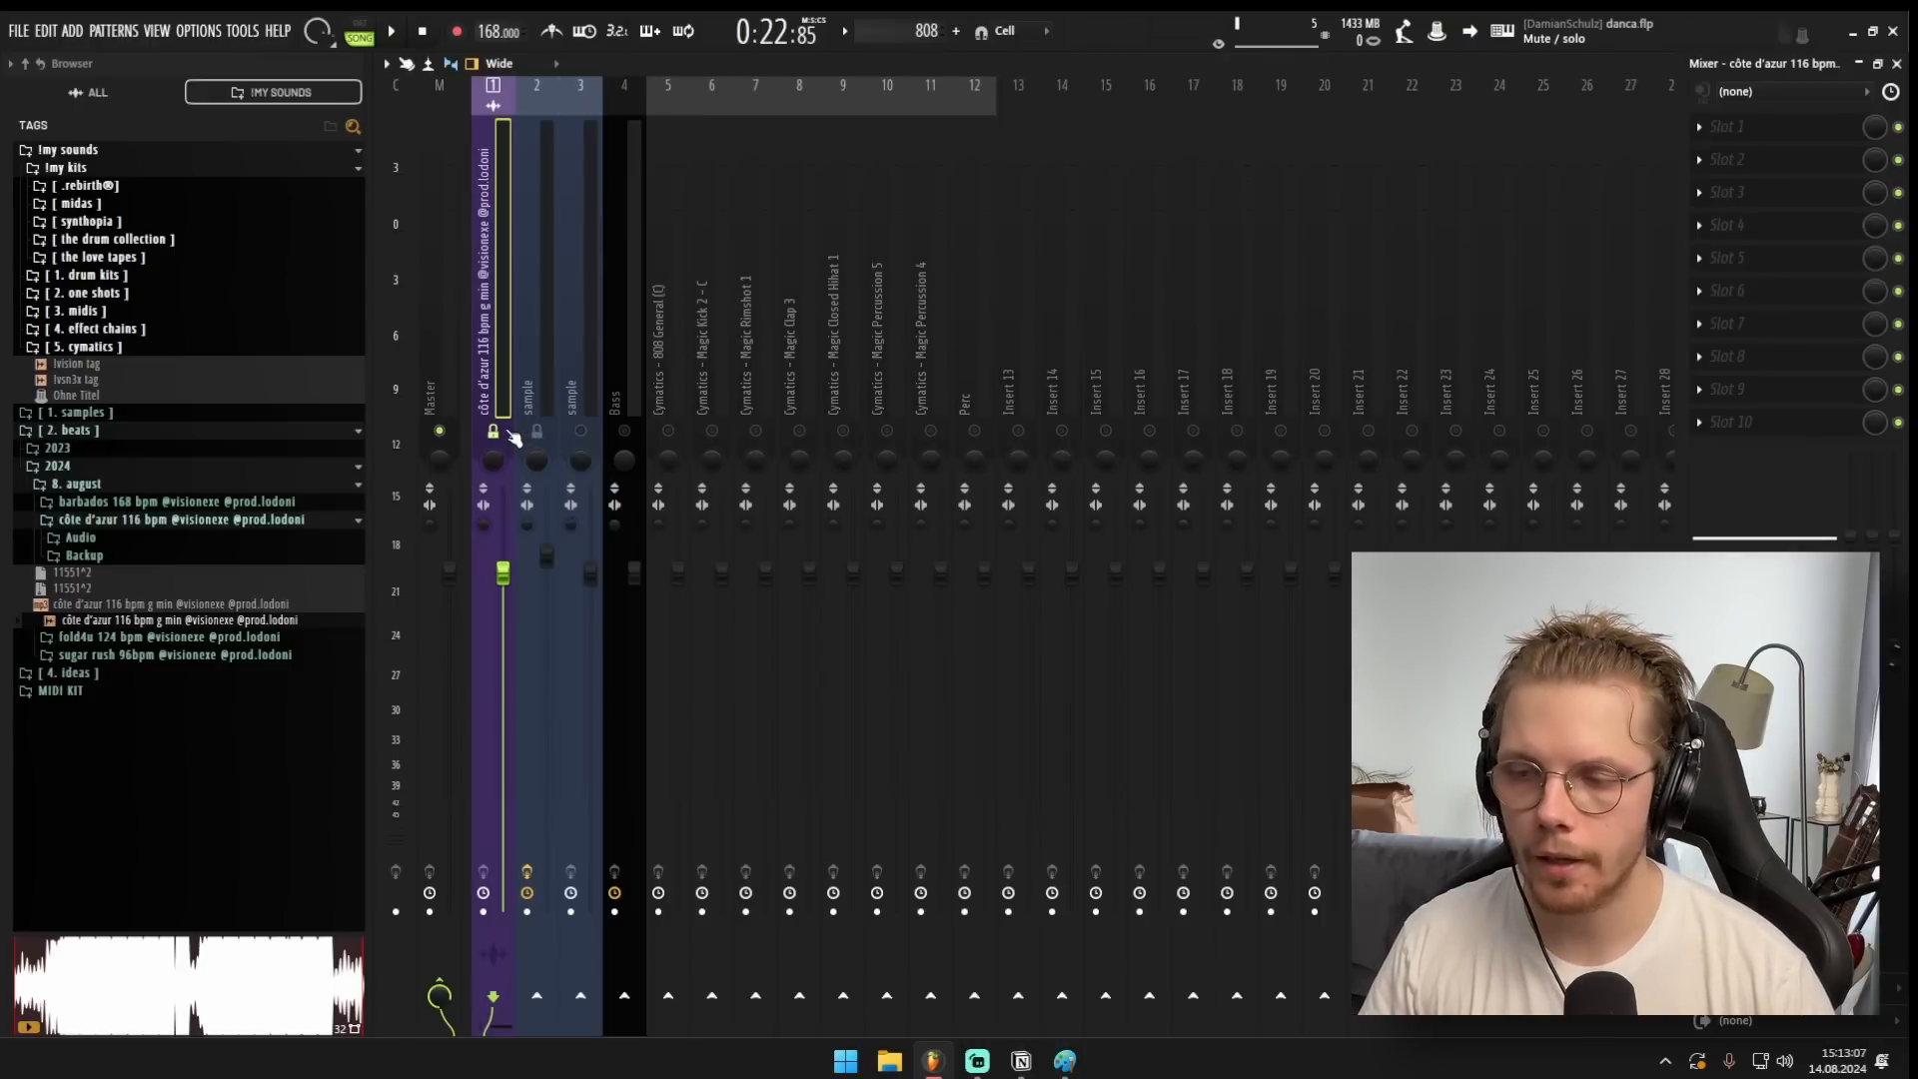
pyautogui.press('space')
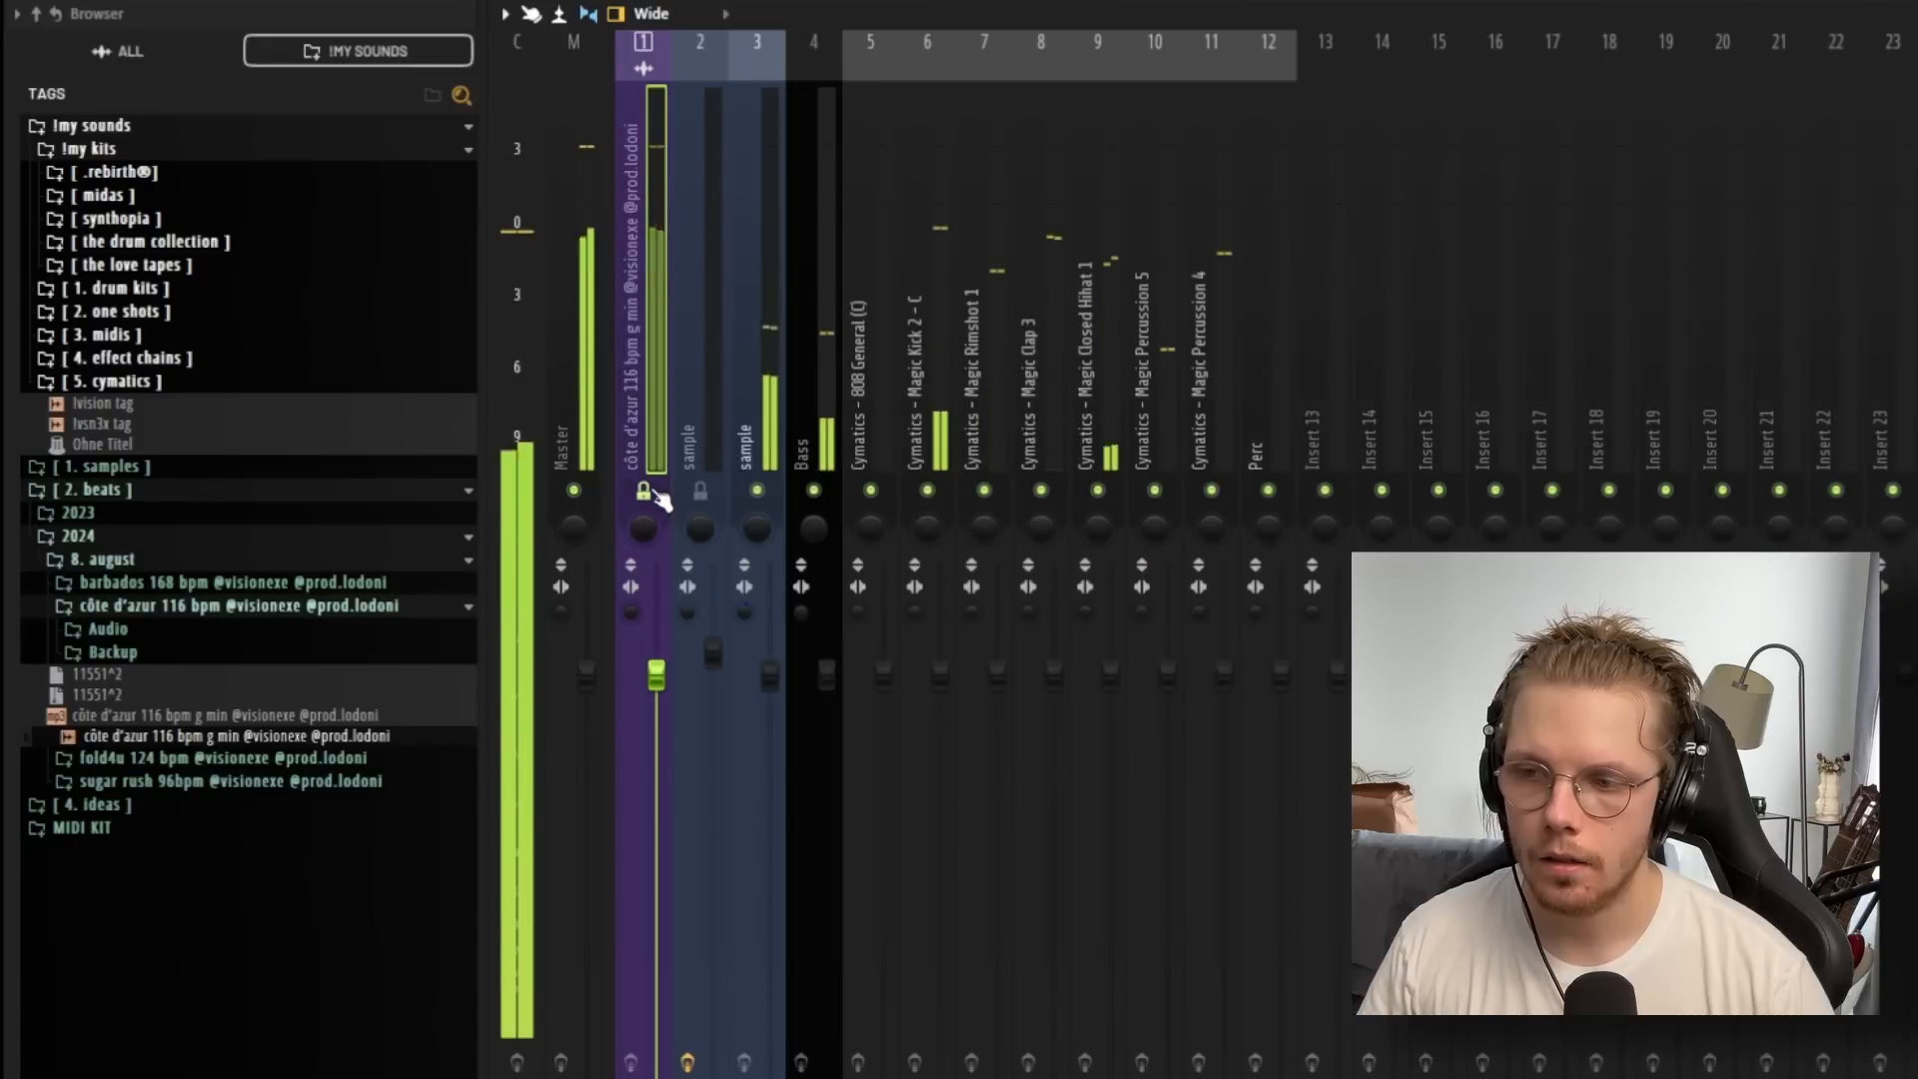
pyautogui.rightClick(656, 492)
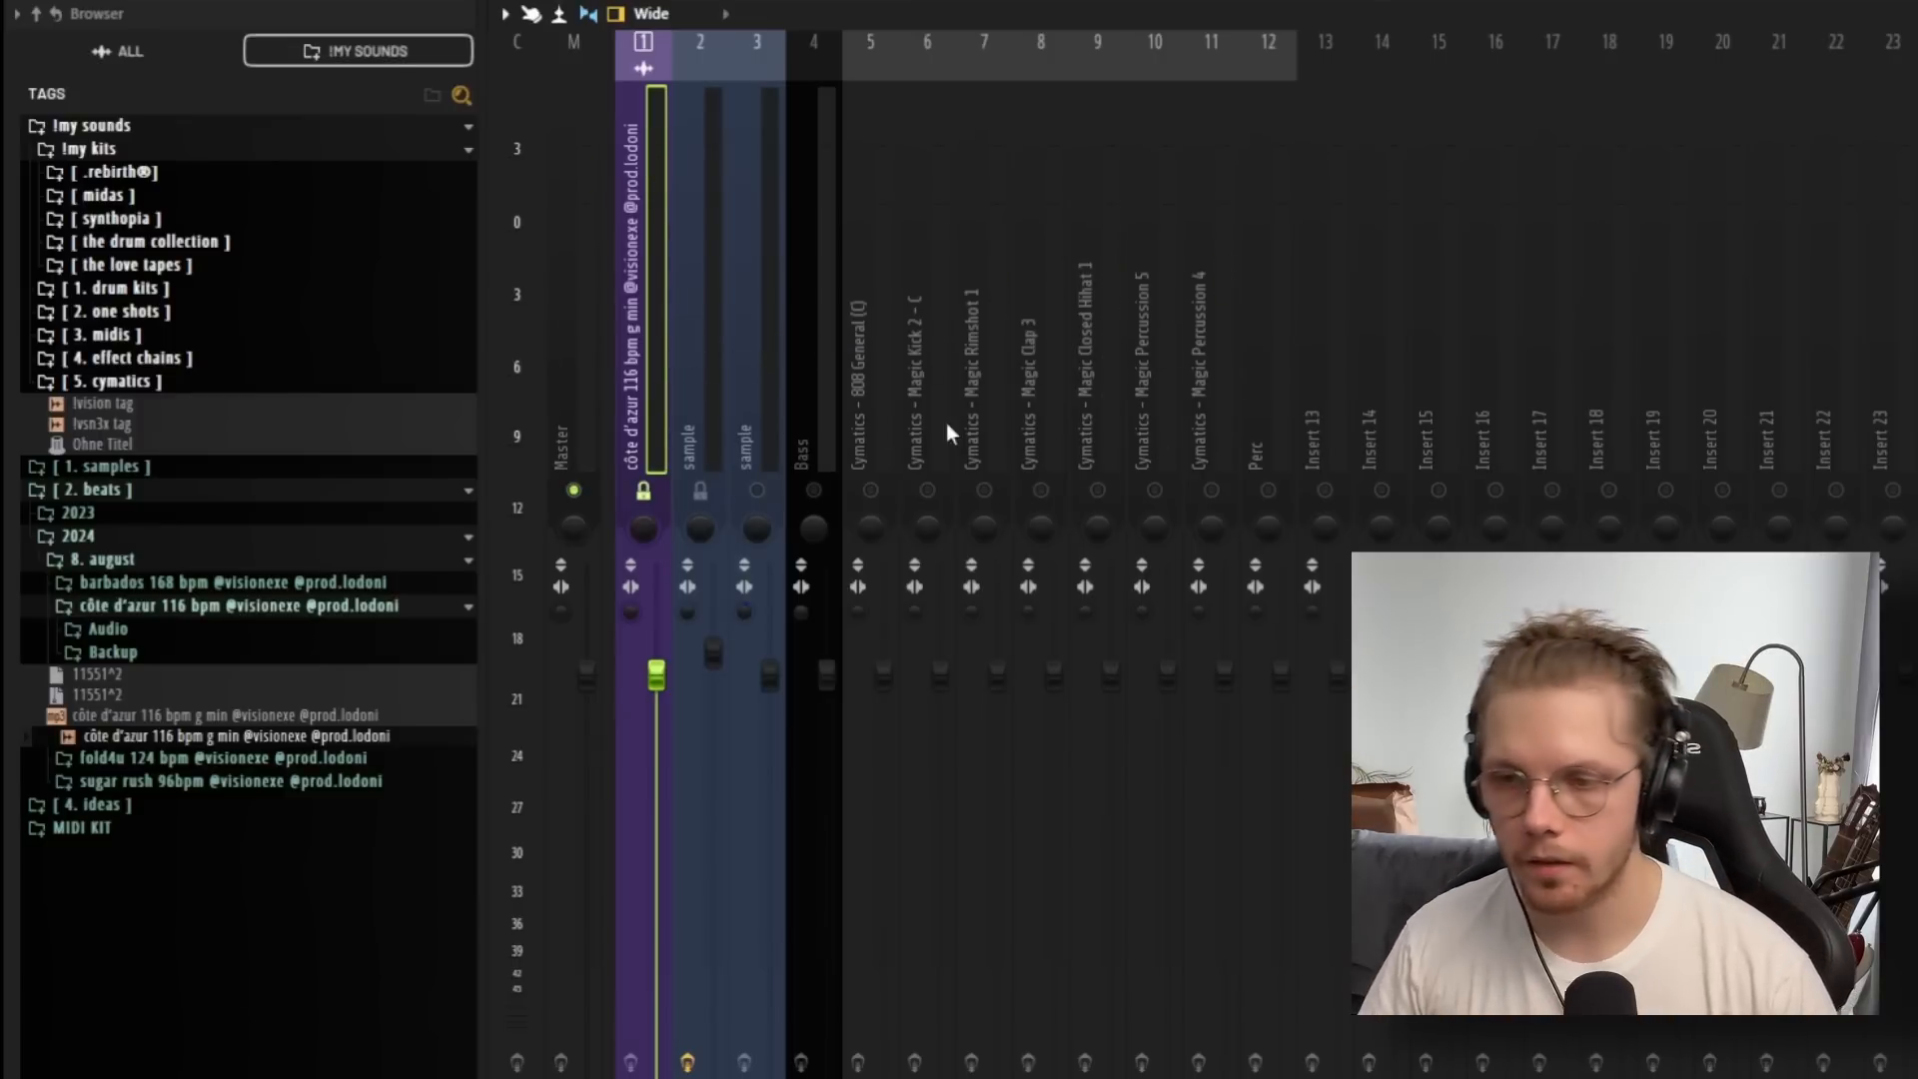
# Isolate the Magic Kick 2 - C track and raise its level, and add Magic Rimshot 1 with its level raised to match.
pyautogui.click(891, 415)
pyautogui.click(921, 463)
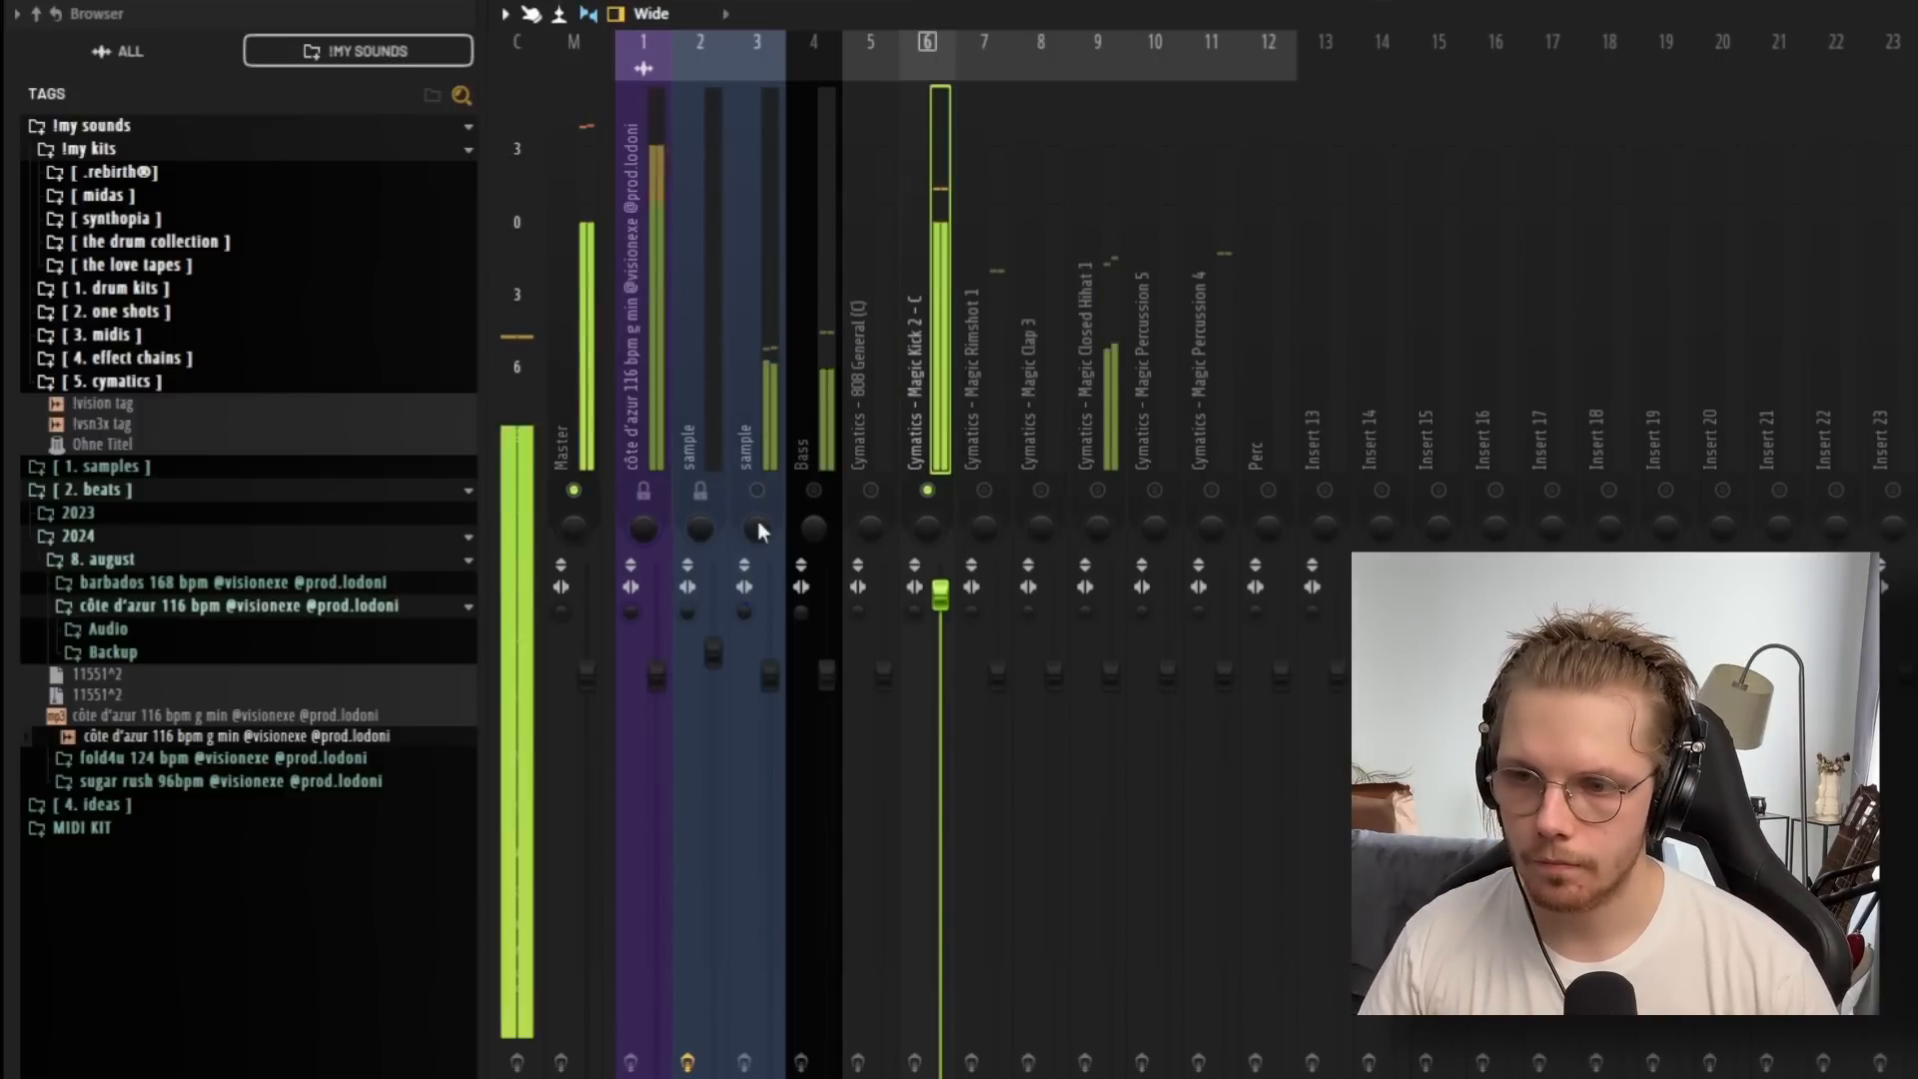
pyautogui.click(985, 490)
pyautogui.moveTo(1005, 675); pyautogui.dragTo(996, 577)
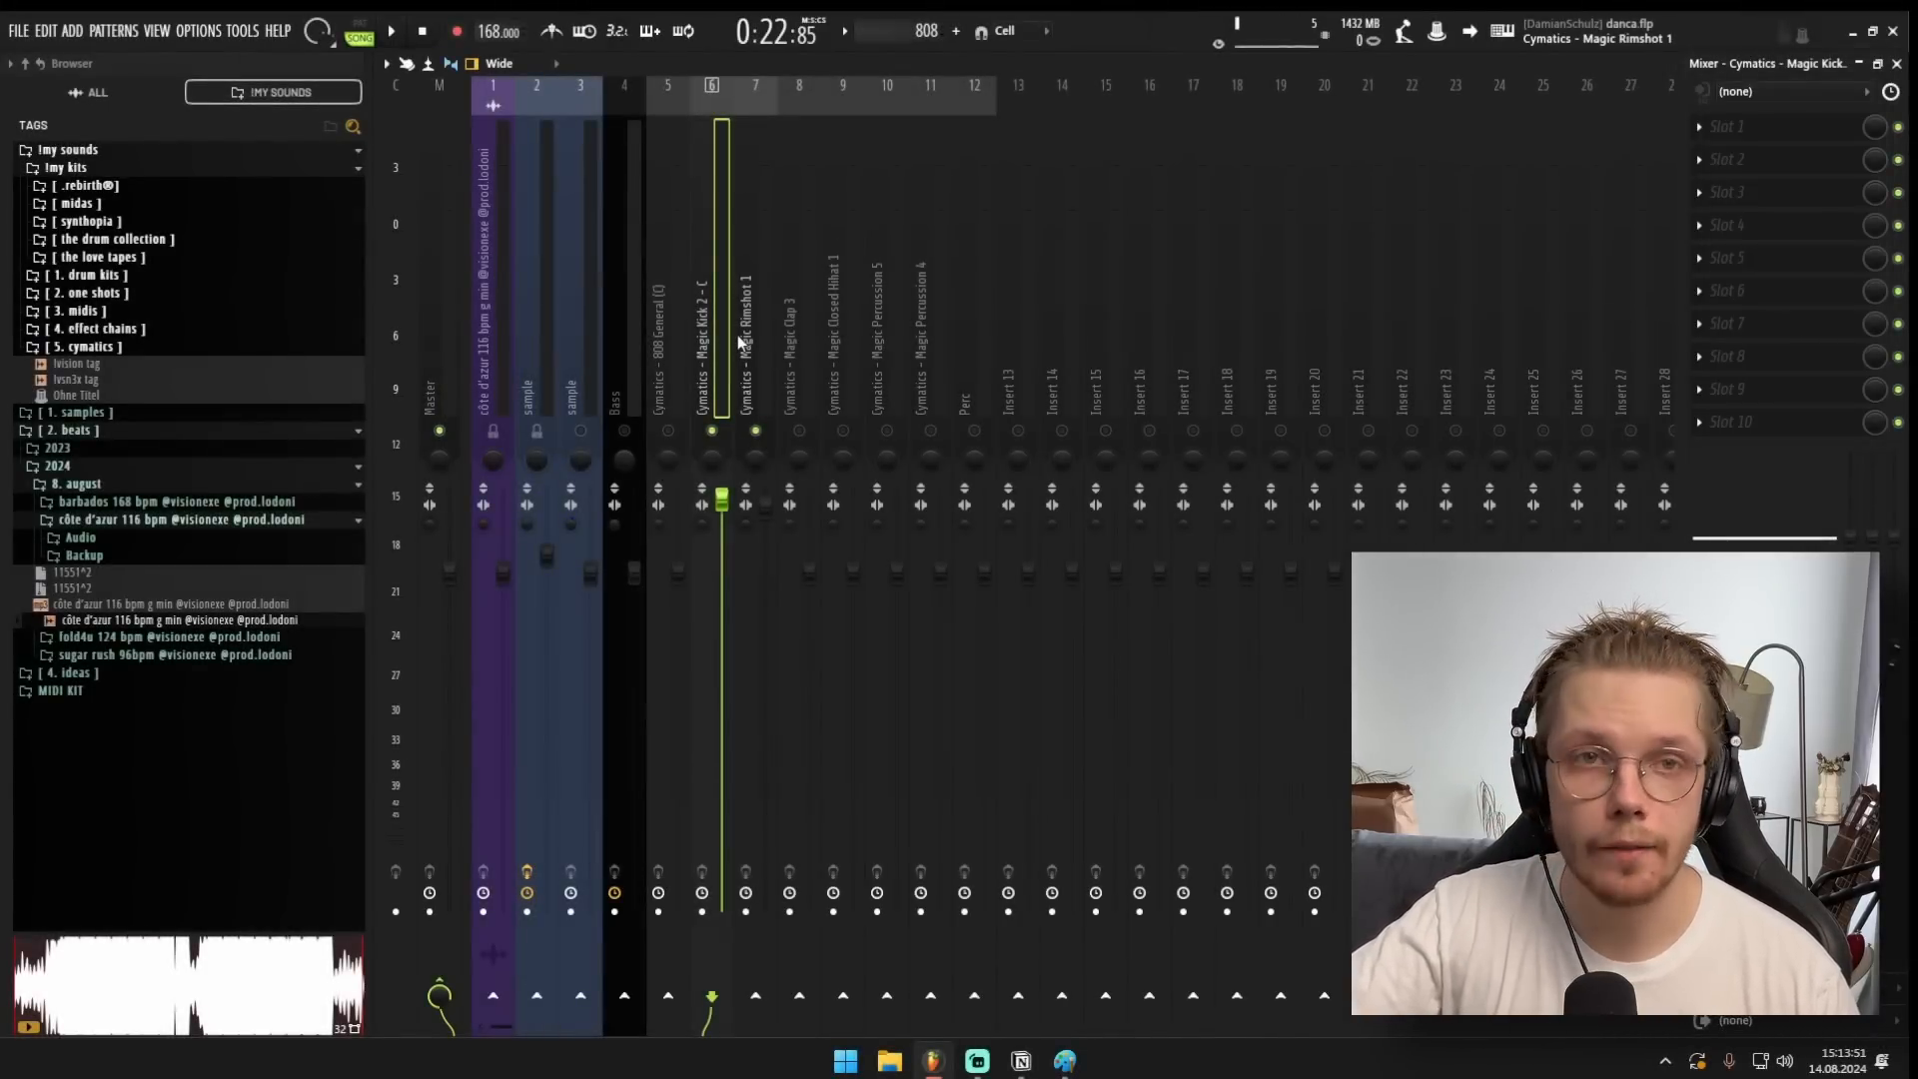
# Play the kick and rimshot and compare them with the soloed côte d'azur reference and the full beat.
pyautogui.click(441, 322)
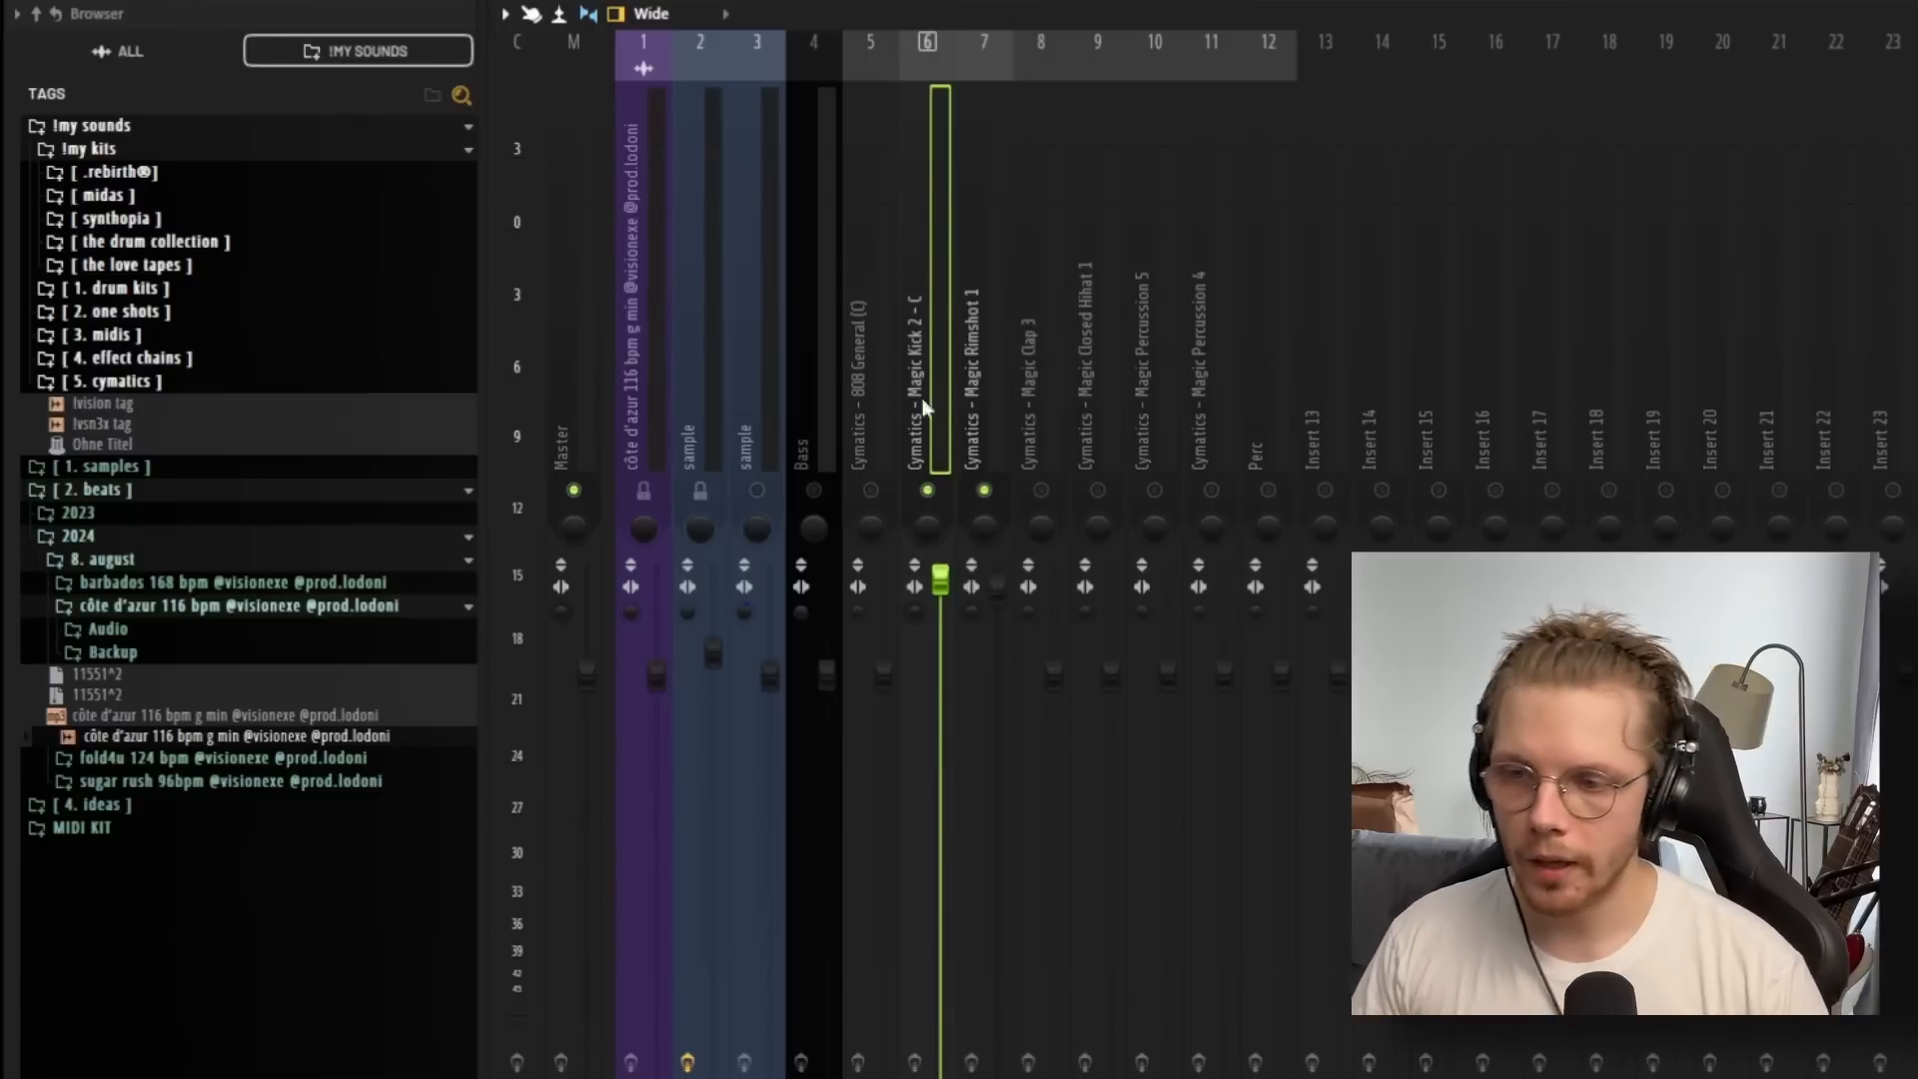
pyautogui.press('space')
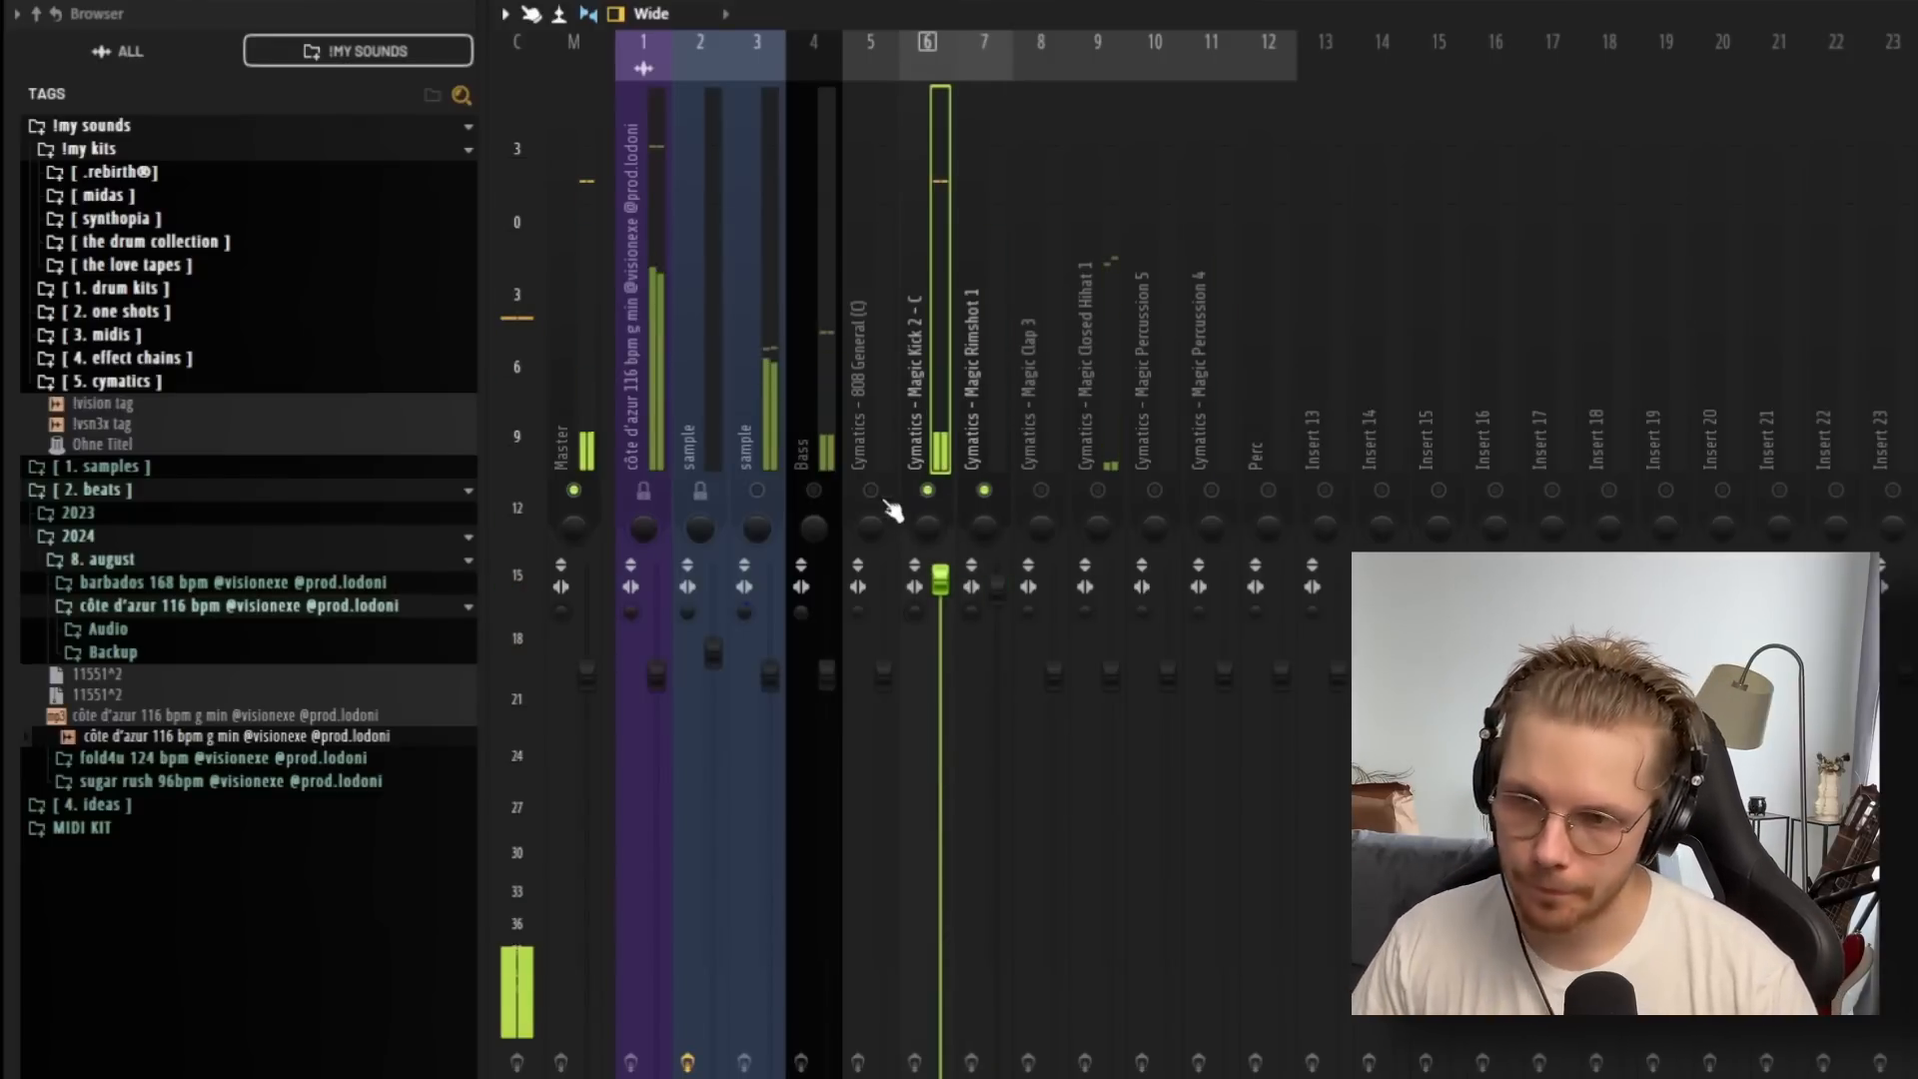
pyautogui.click(645, 491)
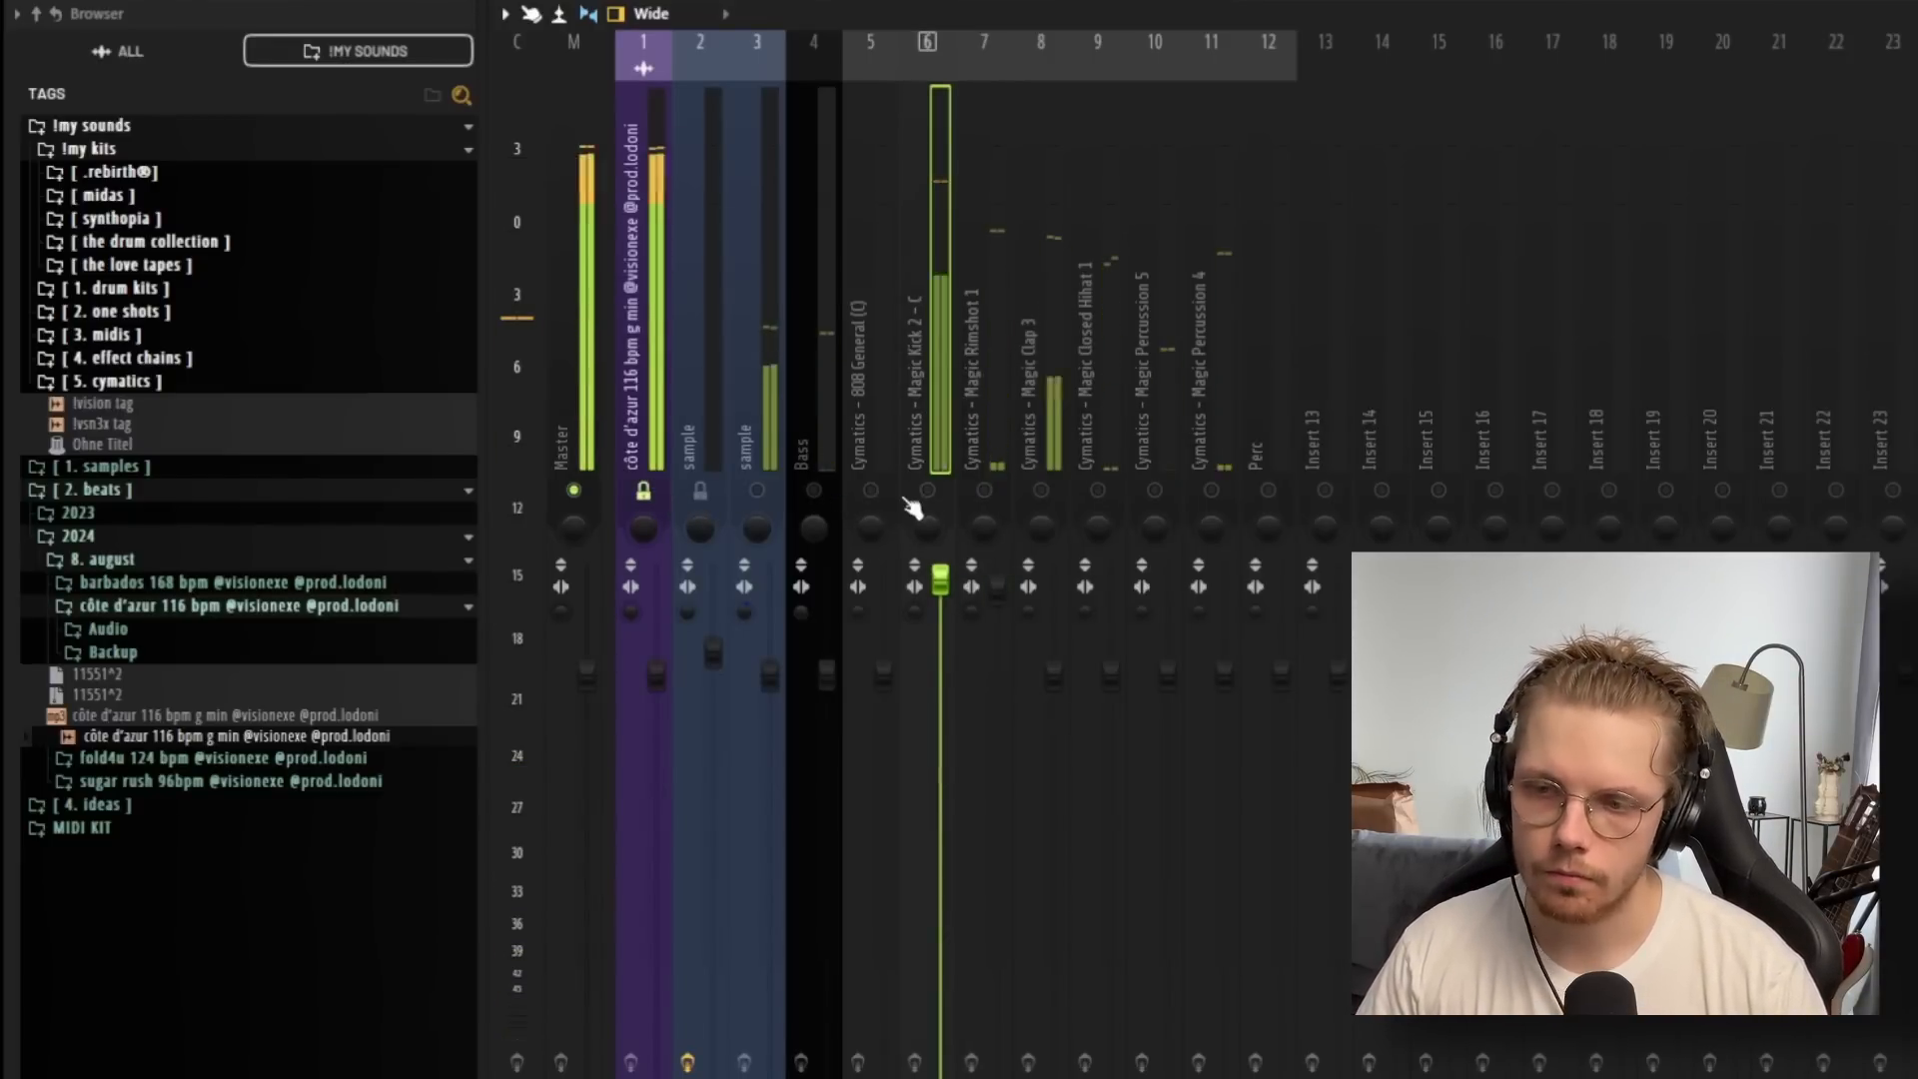
pyautogui.click(631, 363)
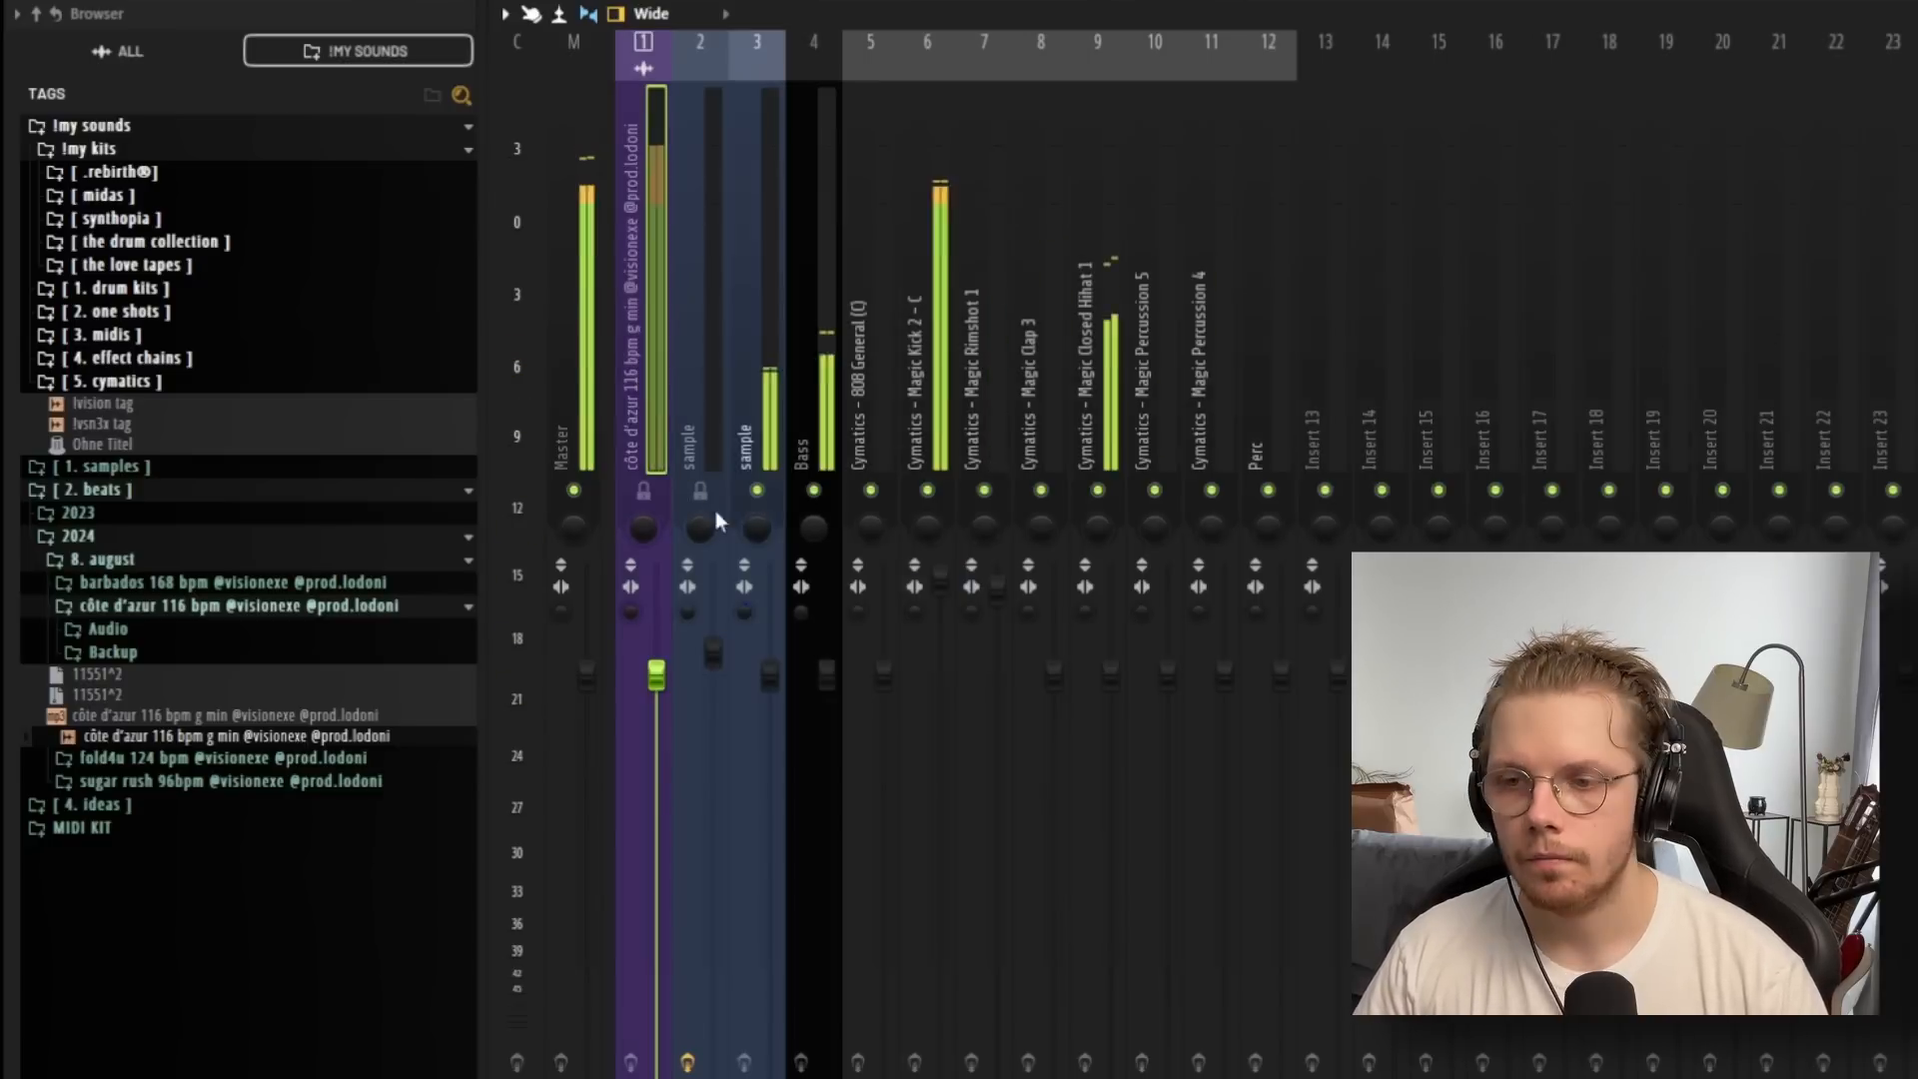
# Solo Magic Percussion 4 together with Magic Rimshot 1 and lower the rimshot's level slightly.
pyautogui.click(939, 453)
pyautogui.click(986, 523)
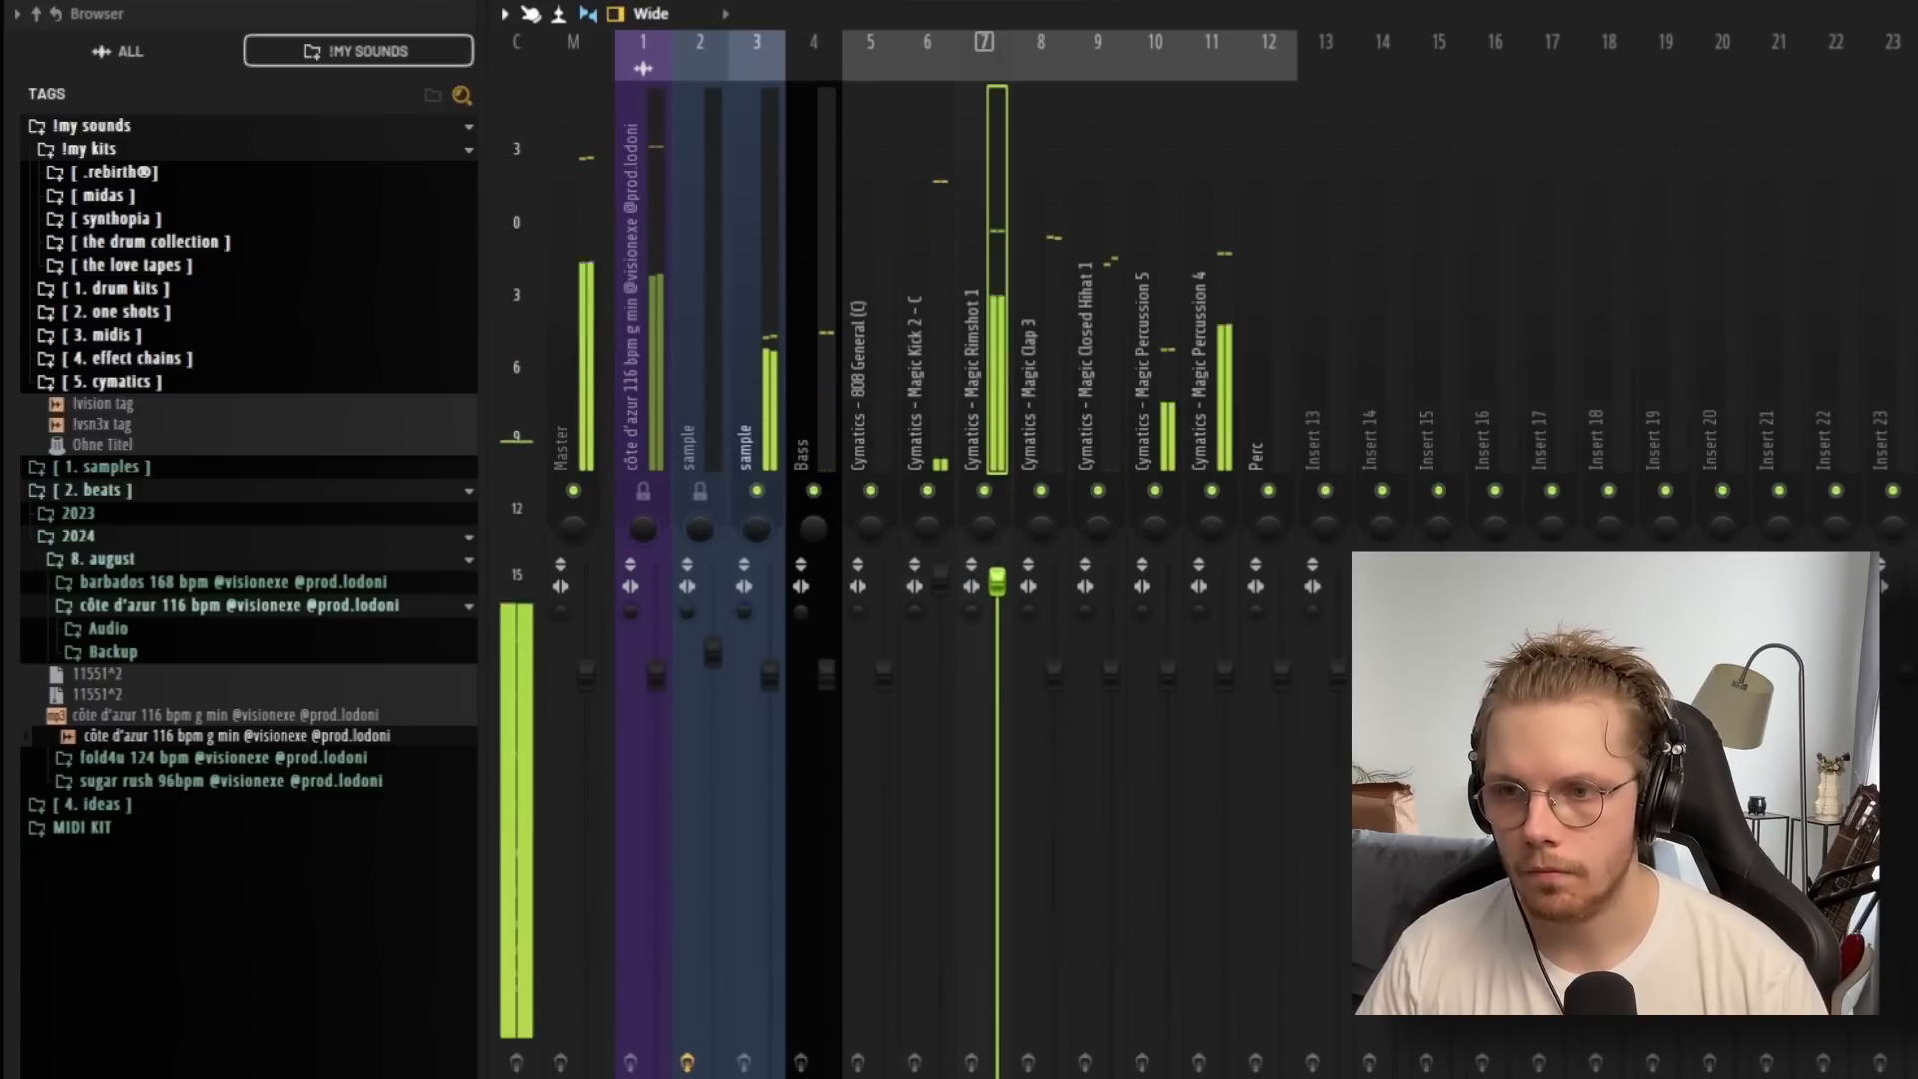
pyautogui.click(1251, 403)
pyautogui.click(1229, 403)
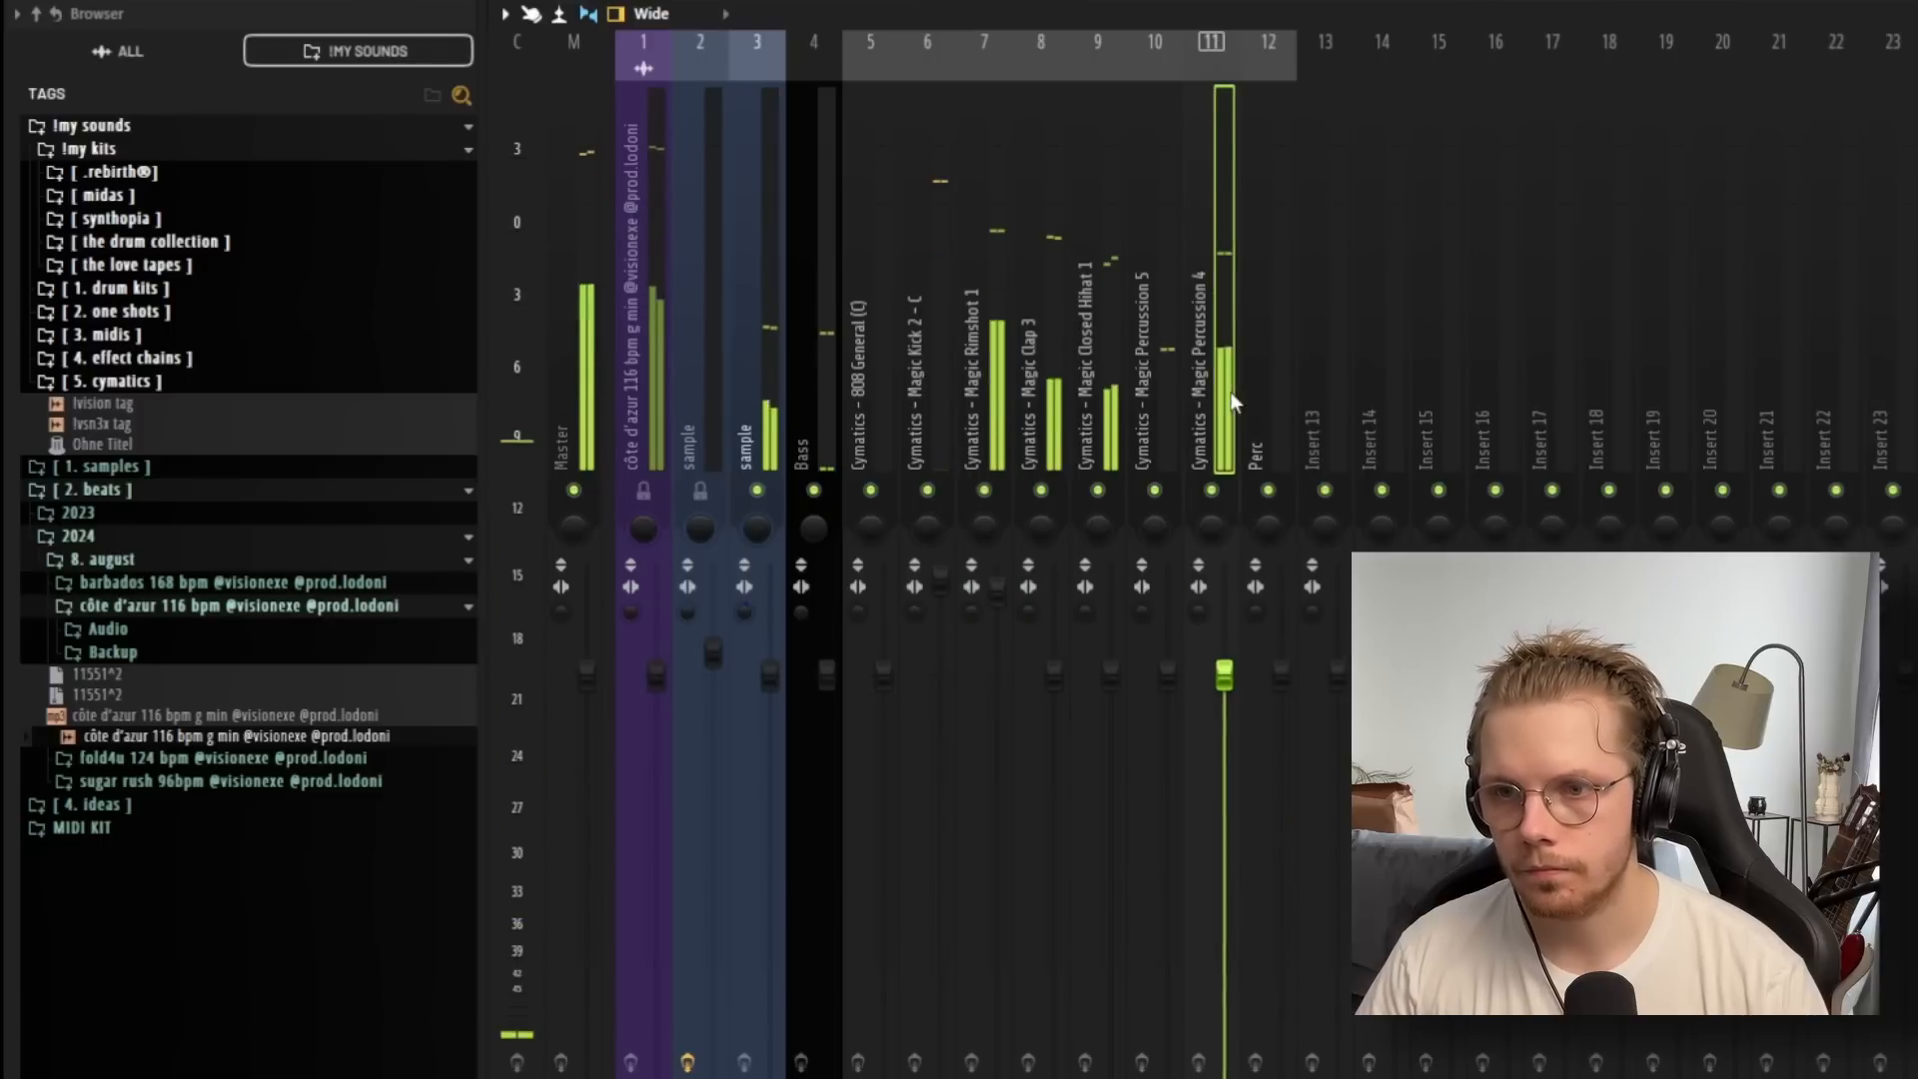
pyautogui.rightClick(1212, 490)
pyautogui.click(984, 490)
pyautogui.click(985, 414)
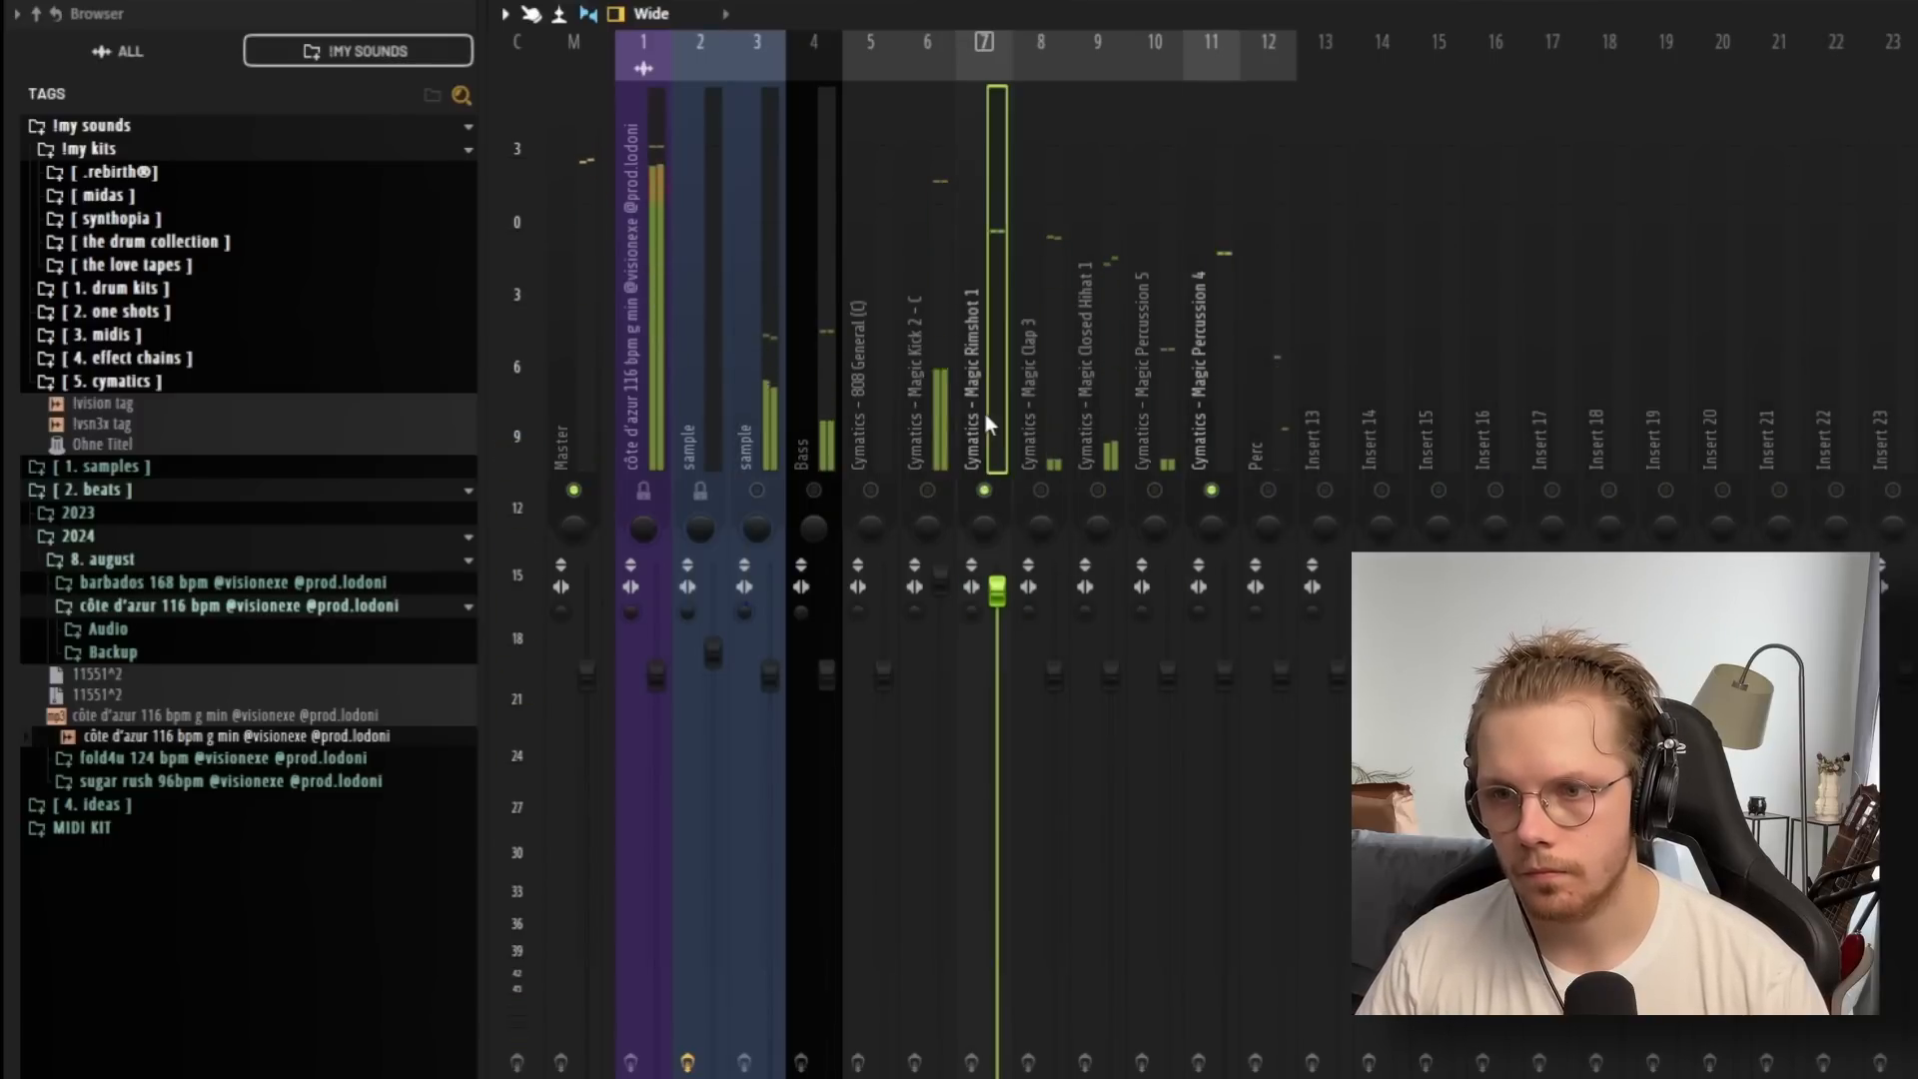
# Lower Magic Percussion 4 slightly against the kick and rimshot, and place its mixer track beside Magic Rimshot 1.
pyautogui.click(929, 489)
pyautogui.click(1219, 446)
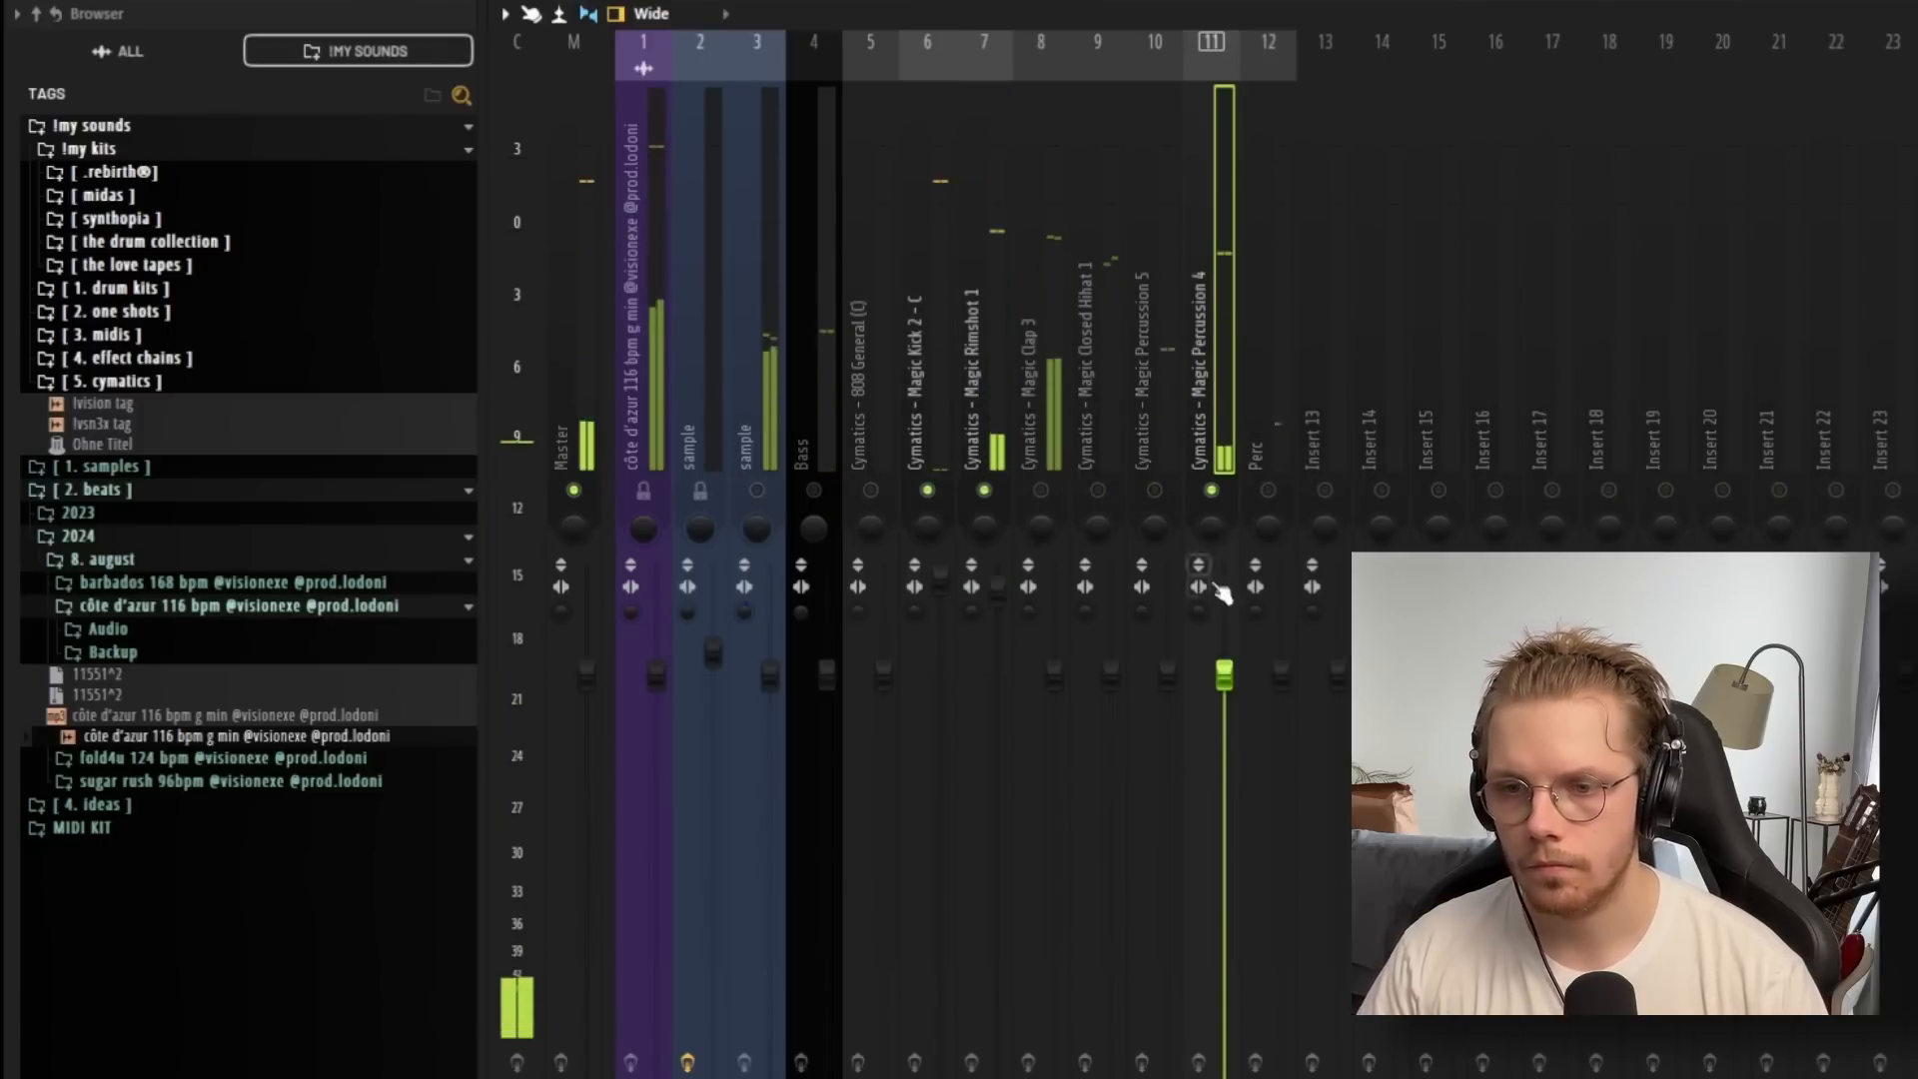
pyautogui.moveTo(1225, 677); pyautogui.dragTo(1224, 690)
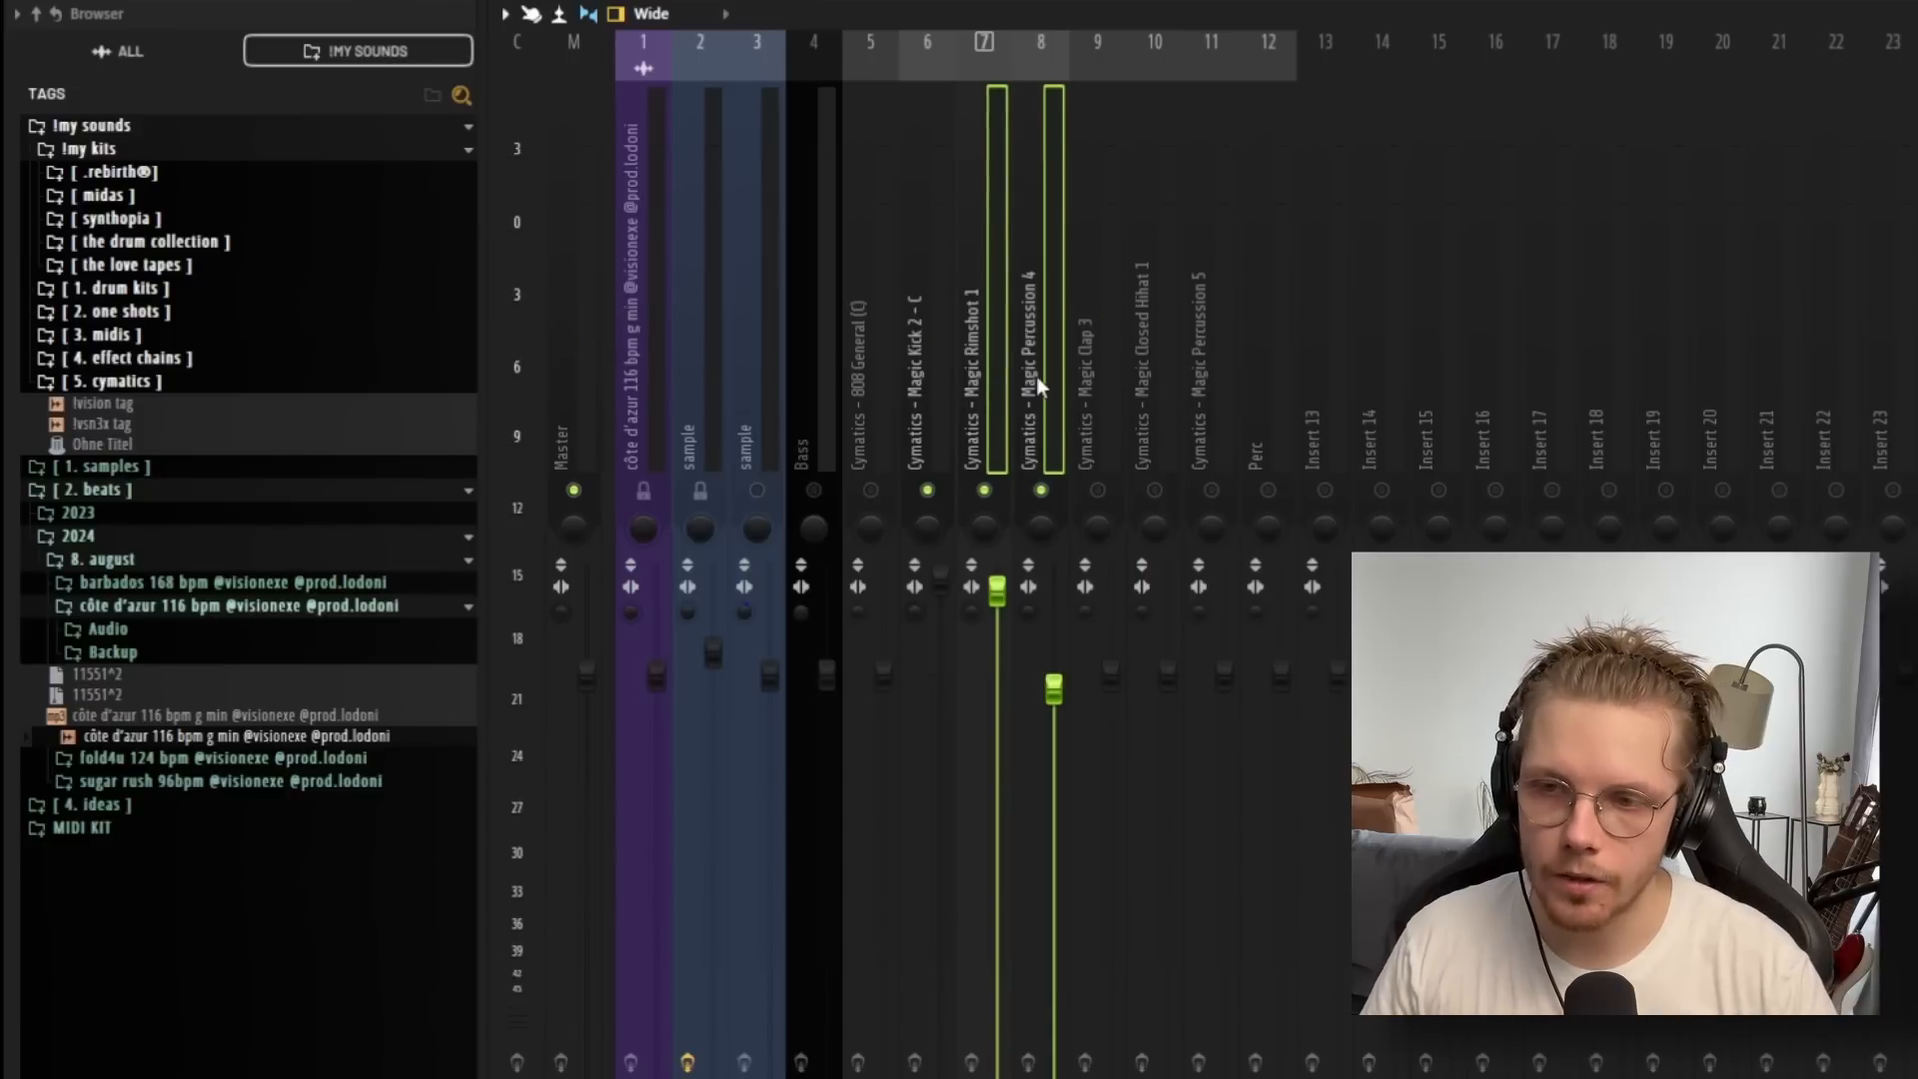
# Isolate Magic Rimshot 1 and Magic Percussion 4 and route both mixer tracks to Insert 13 only.
pyautogui.rightClick(989, 493)
pyautogui.click(1016, 503)
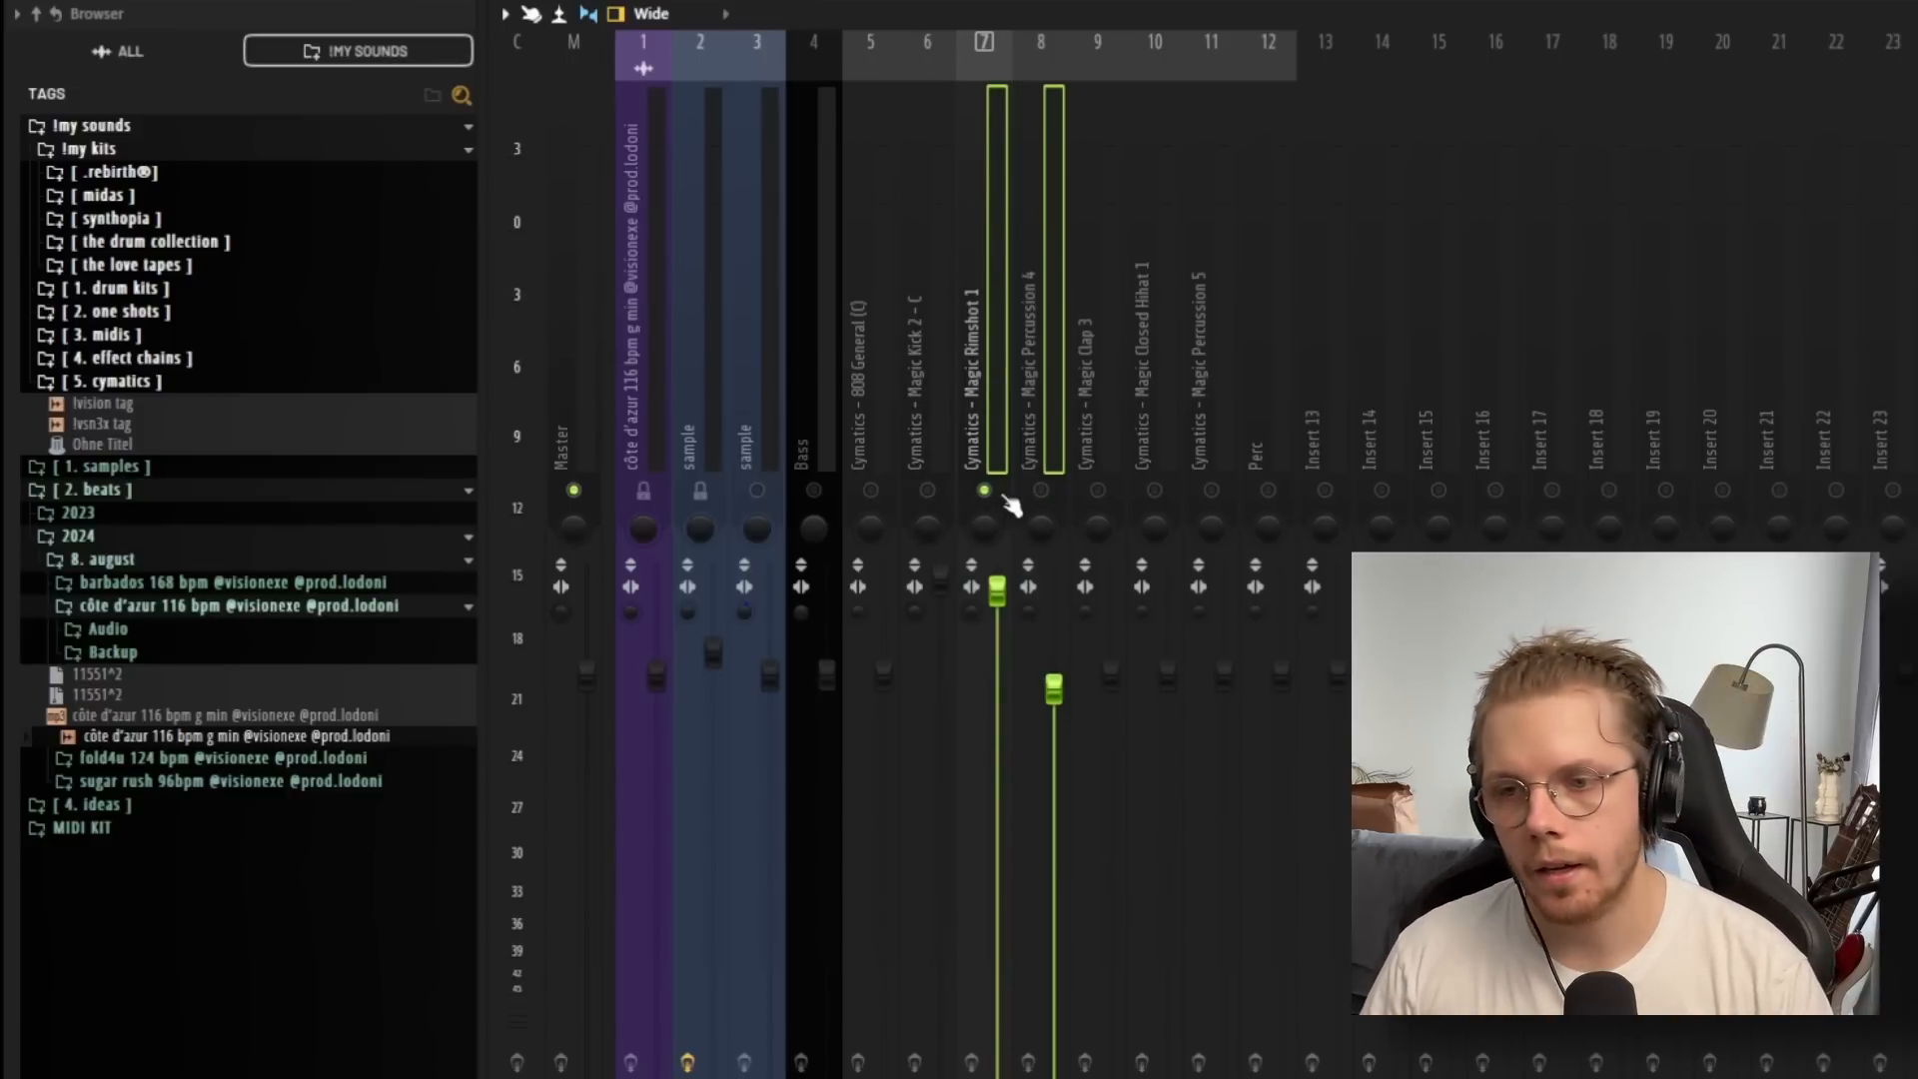
pyautogui.press('space')
pyautogui.click(1040, 489)
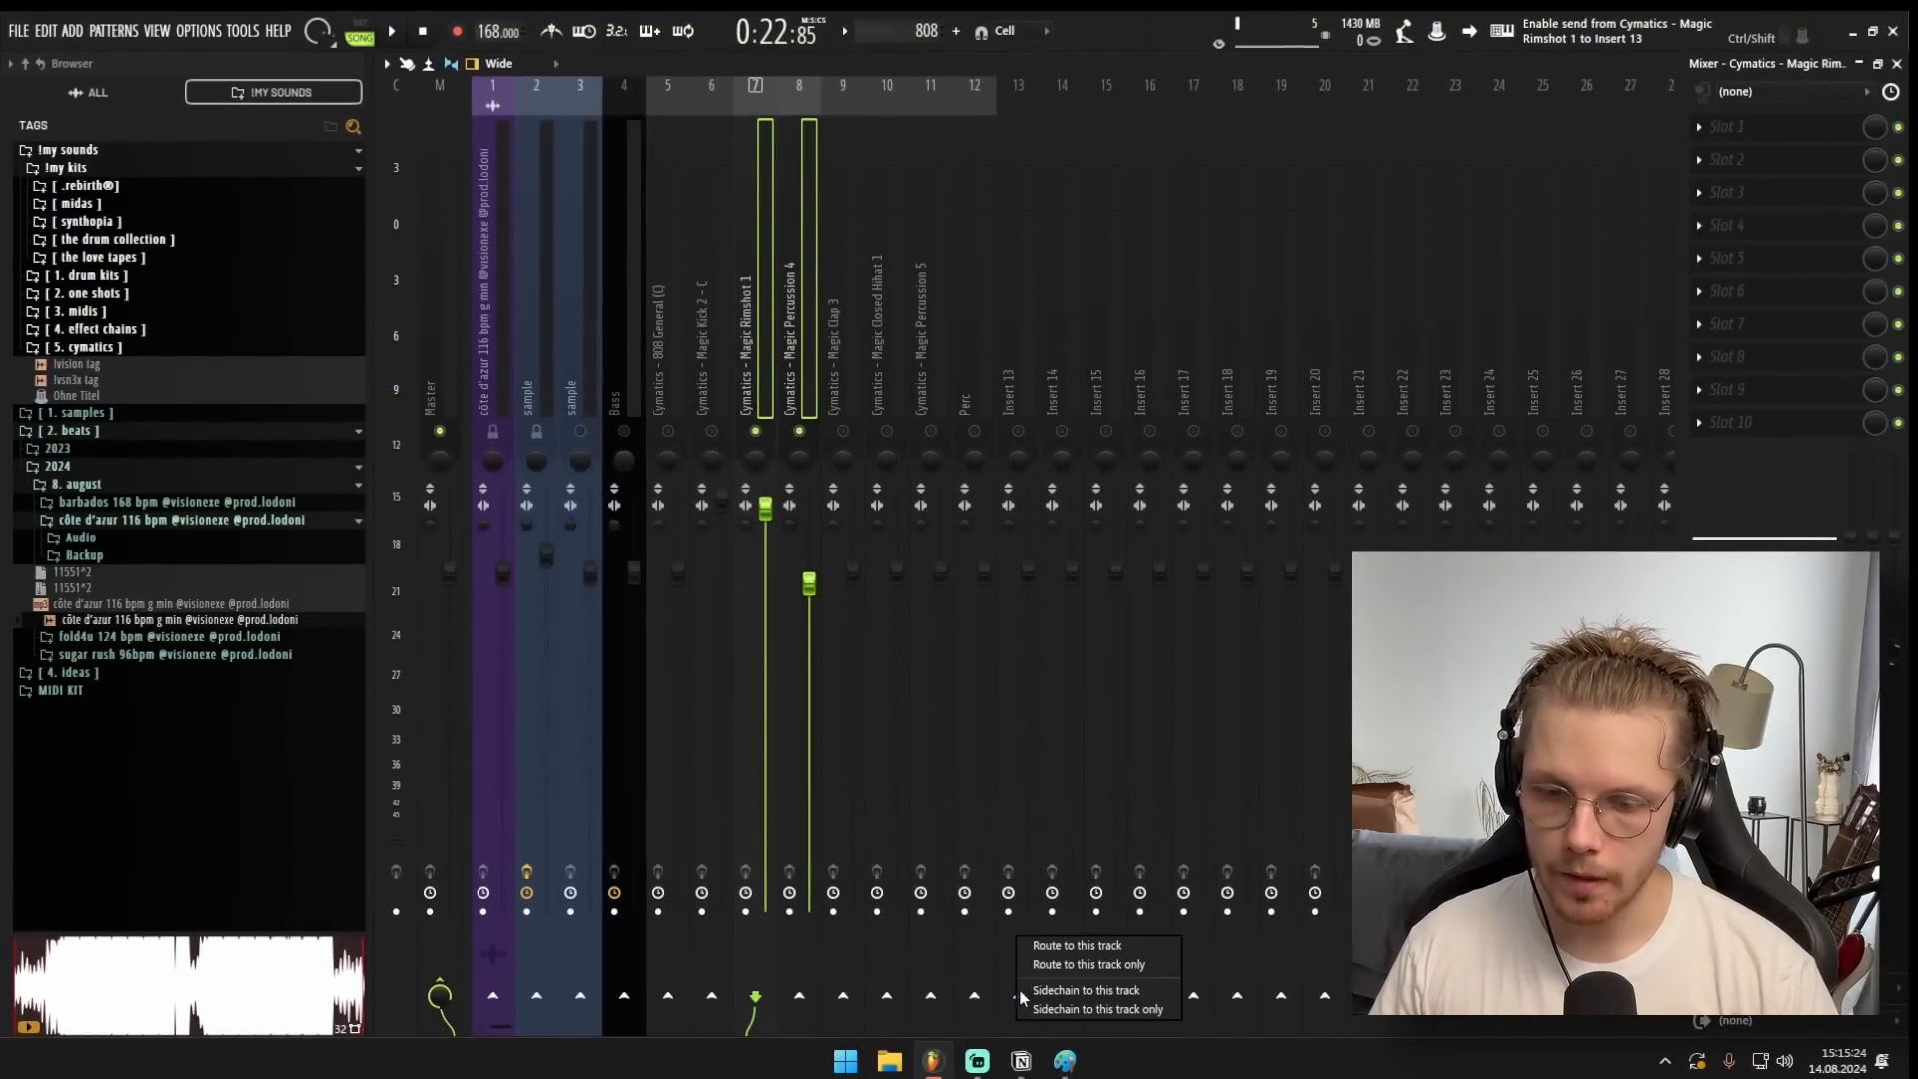
pyautogui.click(1067, 967)
pyautogui.click(764, 382)
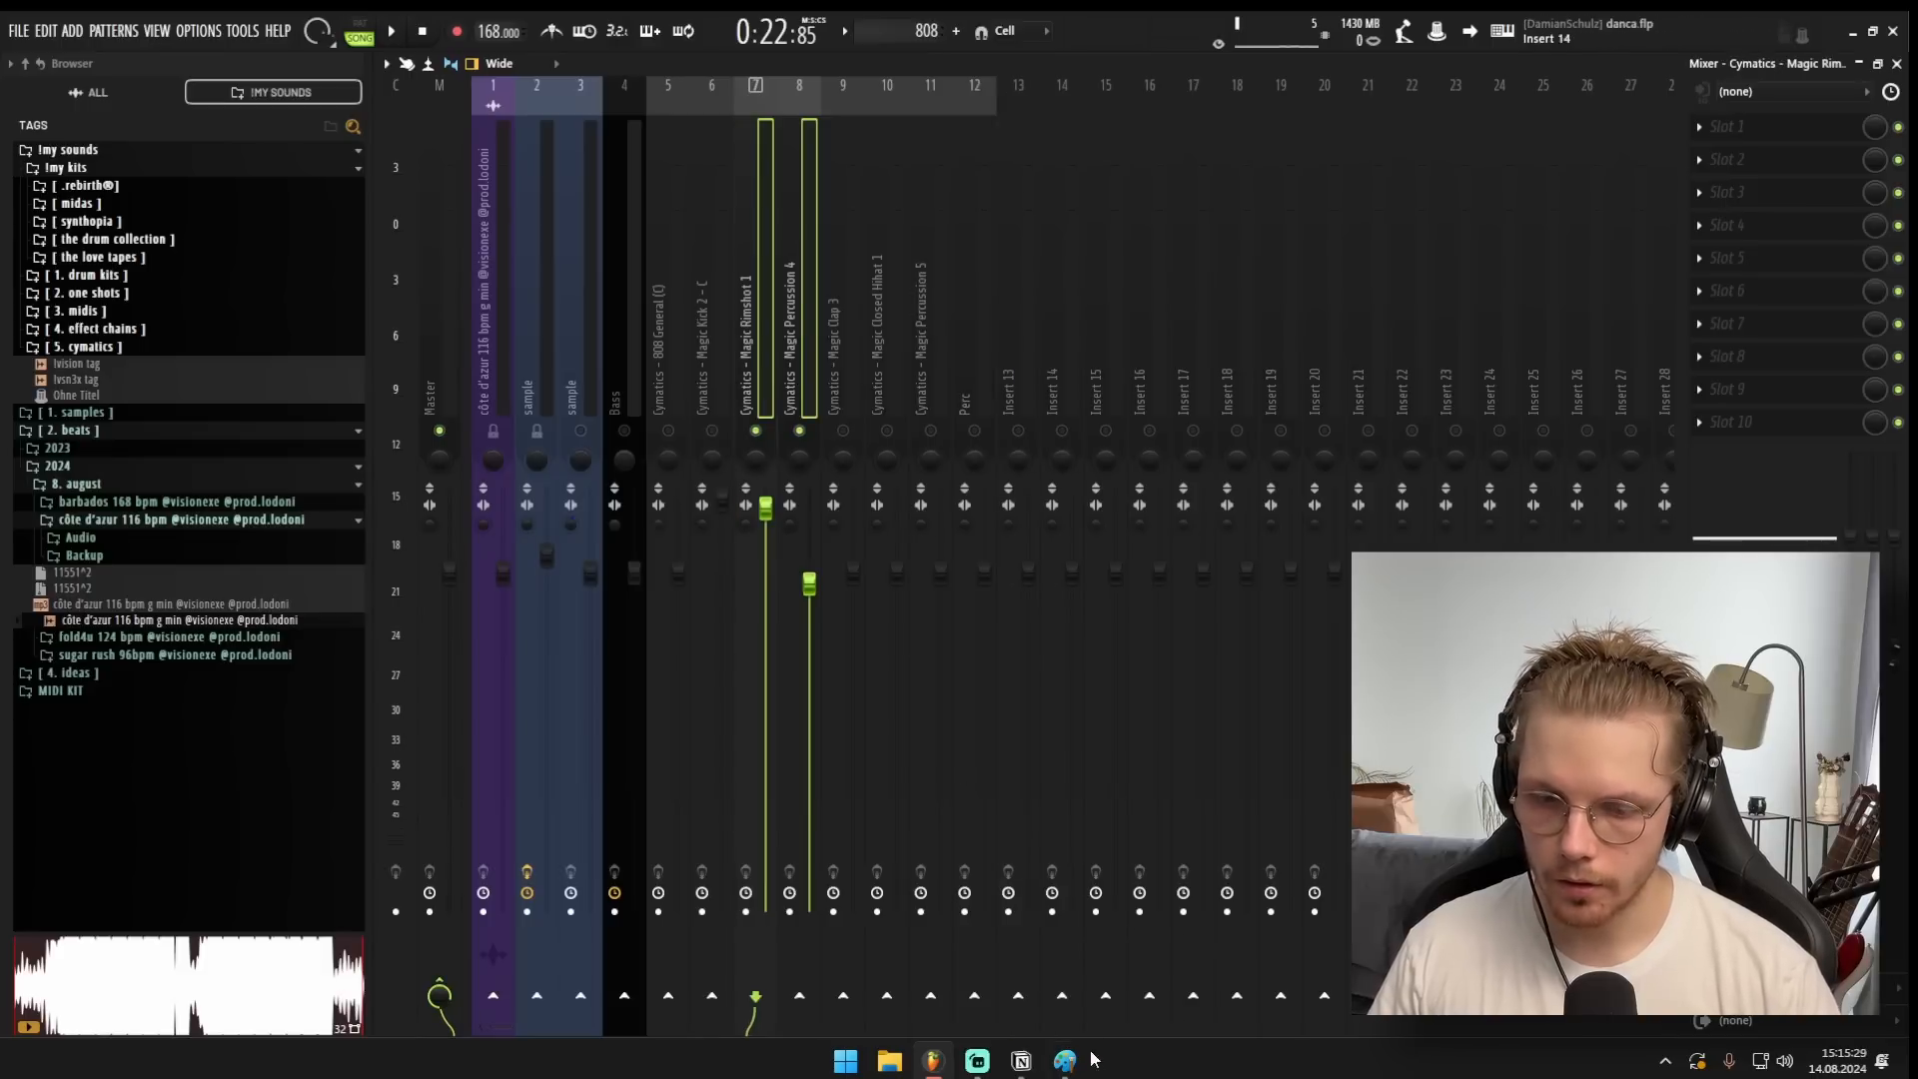
pyautogui.rightClick(1019, 997)
pyautogui.click(1062, 969)
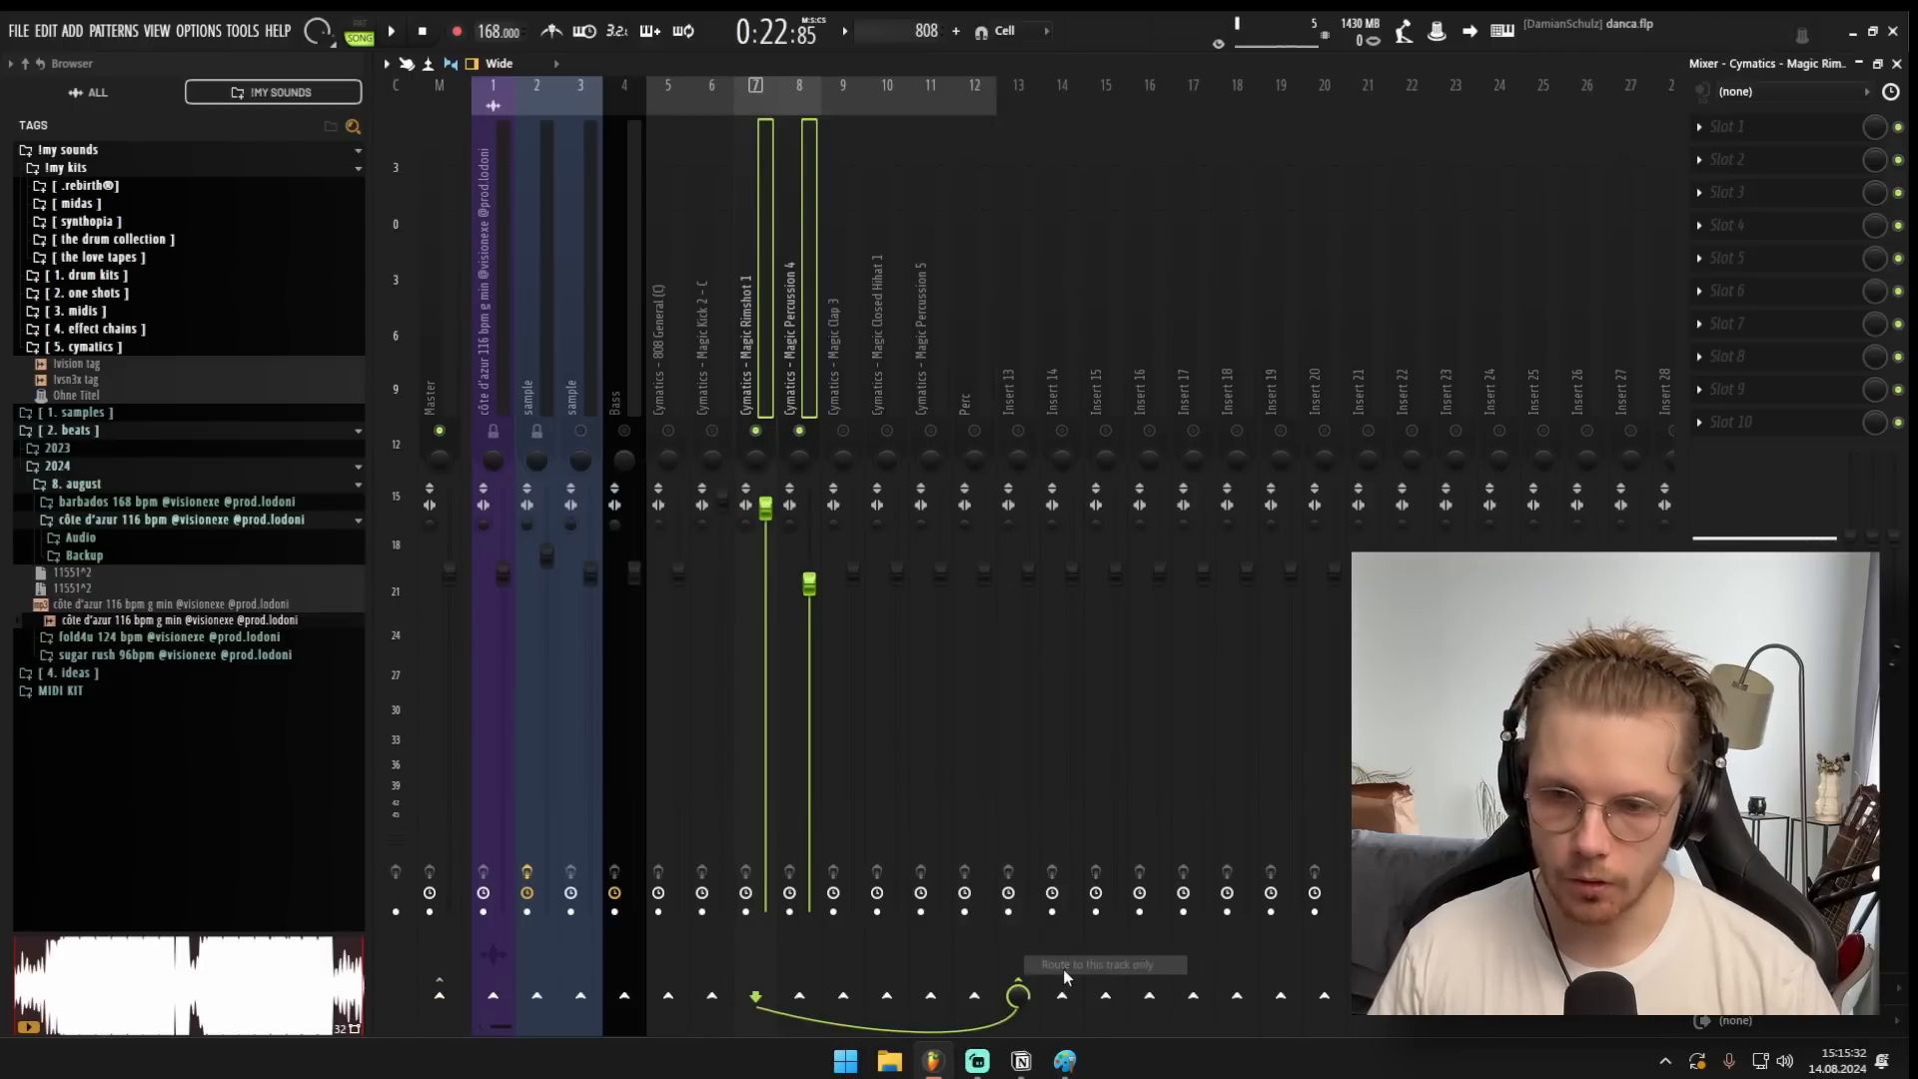
# Move the Insert 13 bus directly before Magic Rimshot 1 and rename it Snare Bus.
pyautogui.hotkey('alt', 'Left')
pyautogui.hotkey('alt', 'Left')
pyautogui.hotkey('alt', 'Left')
pyautogui.hotkey('alt', 'Left')
pyautogui.hotkey('alt', 'Left')
pyautogui.hotkey('alt', 'Left')
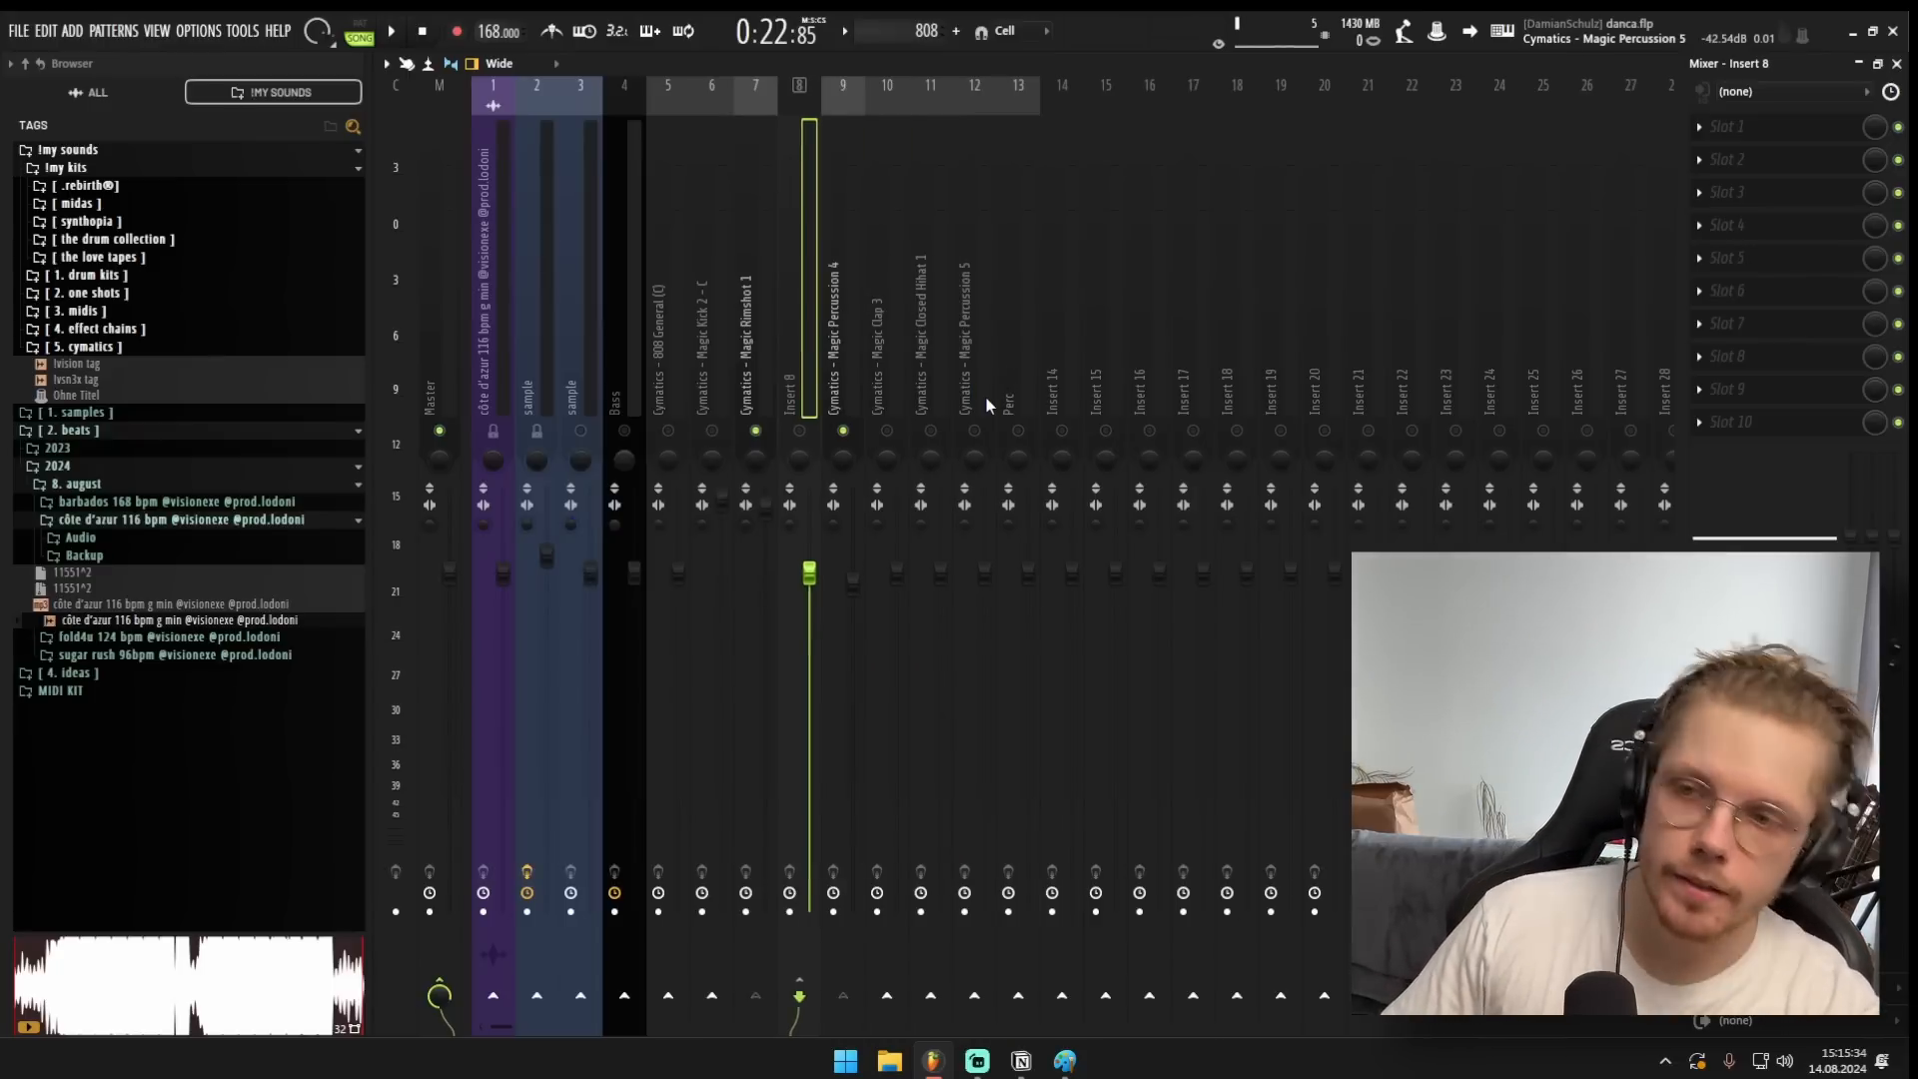
pyautogui.press('F2')
pyautogui.write('S')
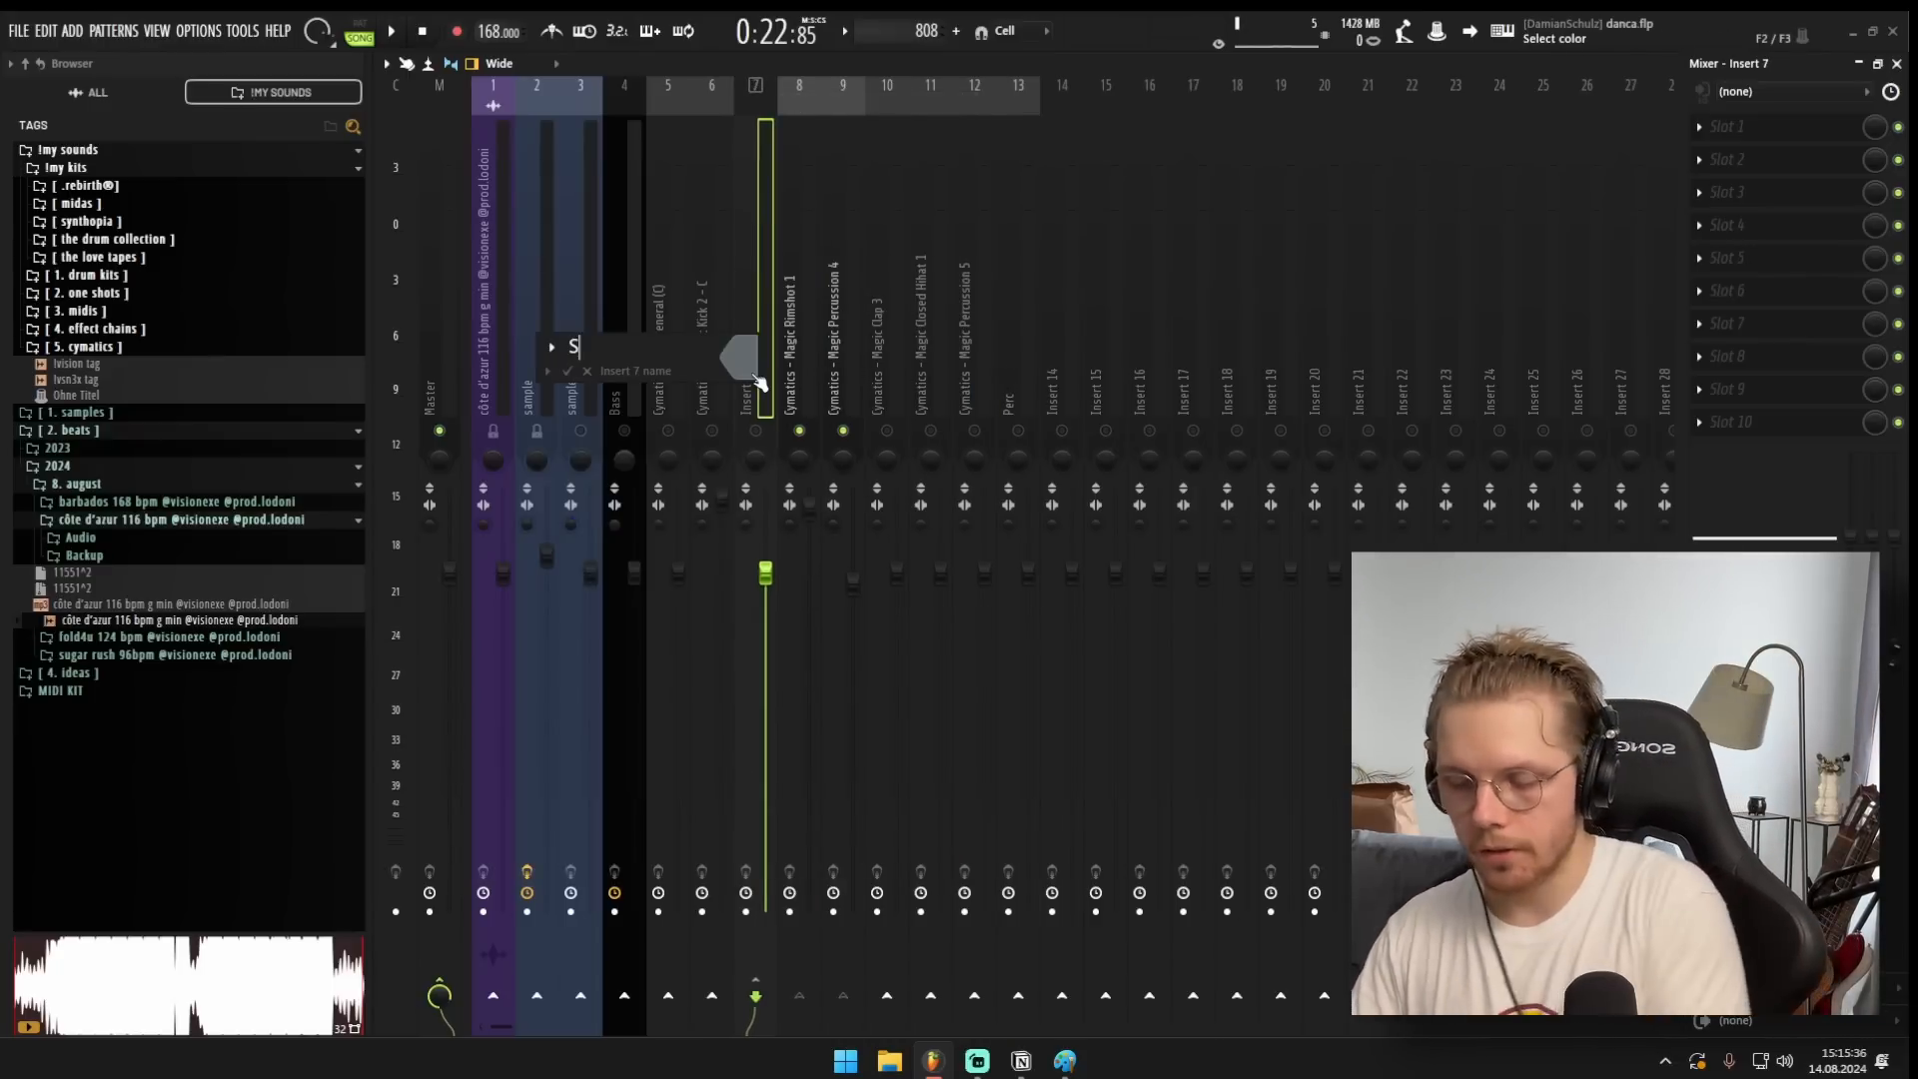
pyautogui.write('nare Bus')
pyautogui.press('Return')
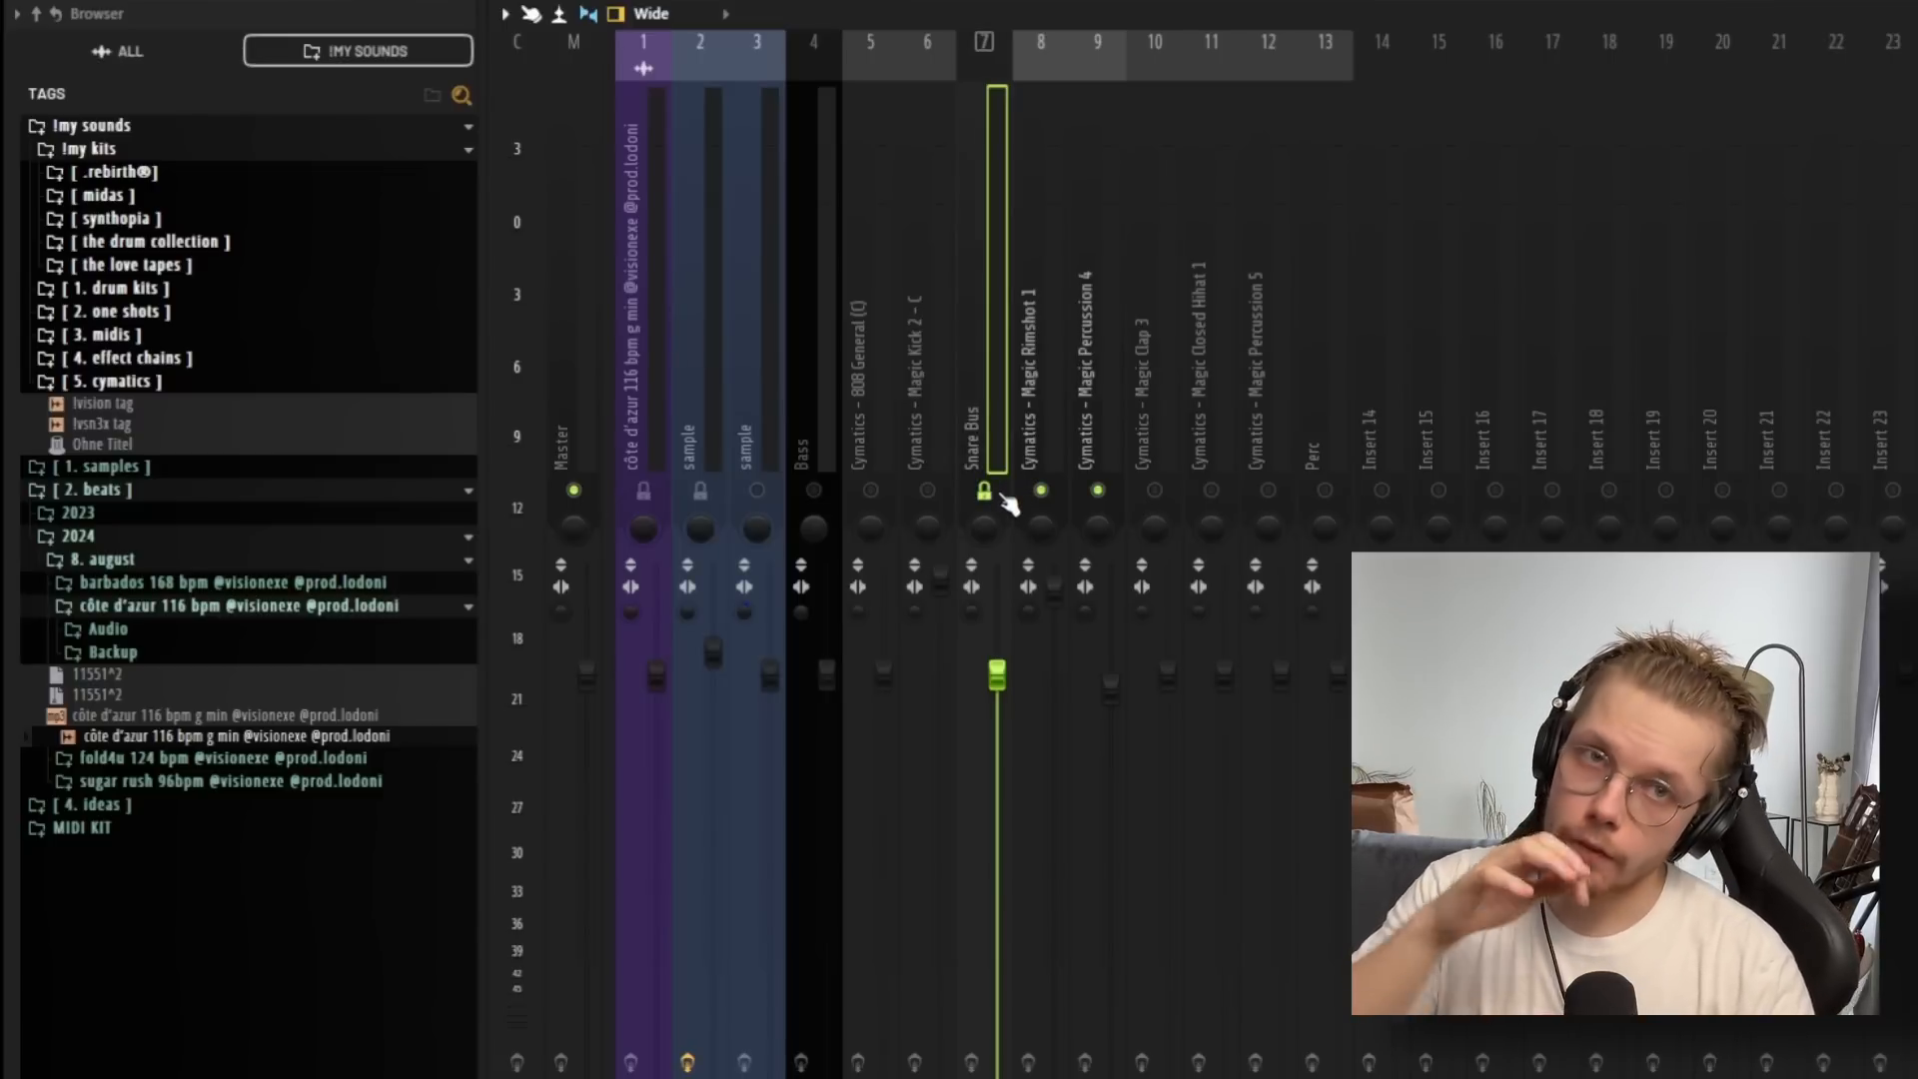
# Play the soloed Snare Bus with its two source tracks' mute states locked, and lower Magic Percussion 4's level.
pyautogui.click(1049, 386)
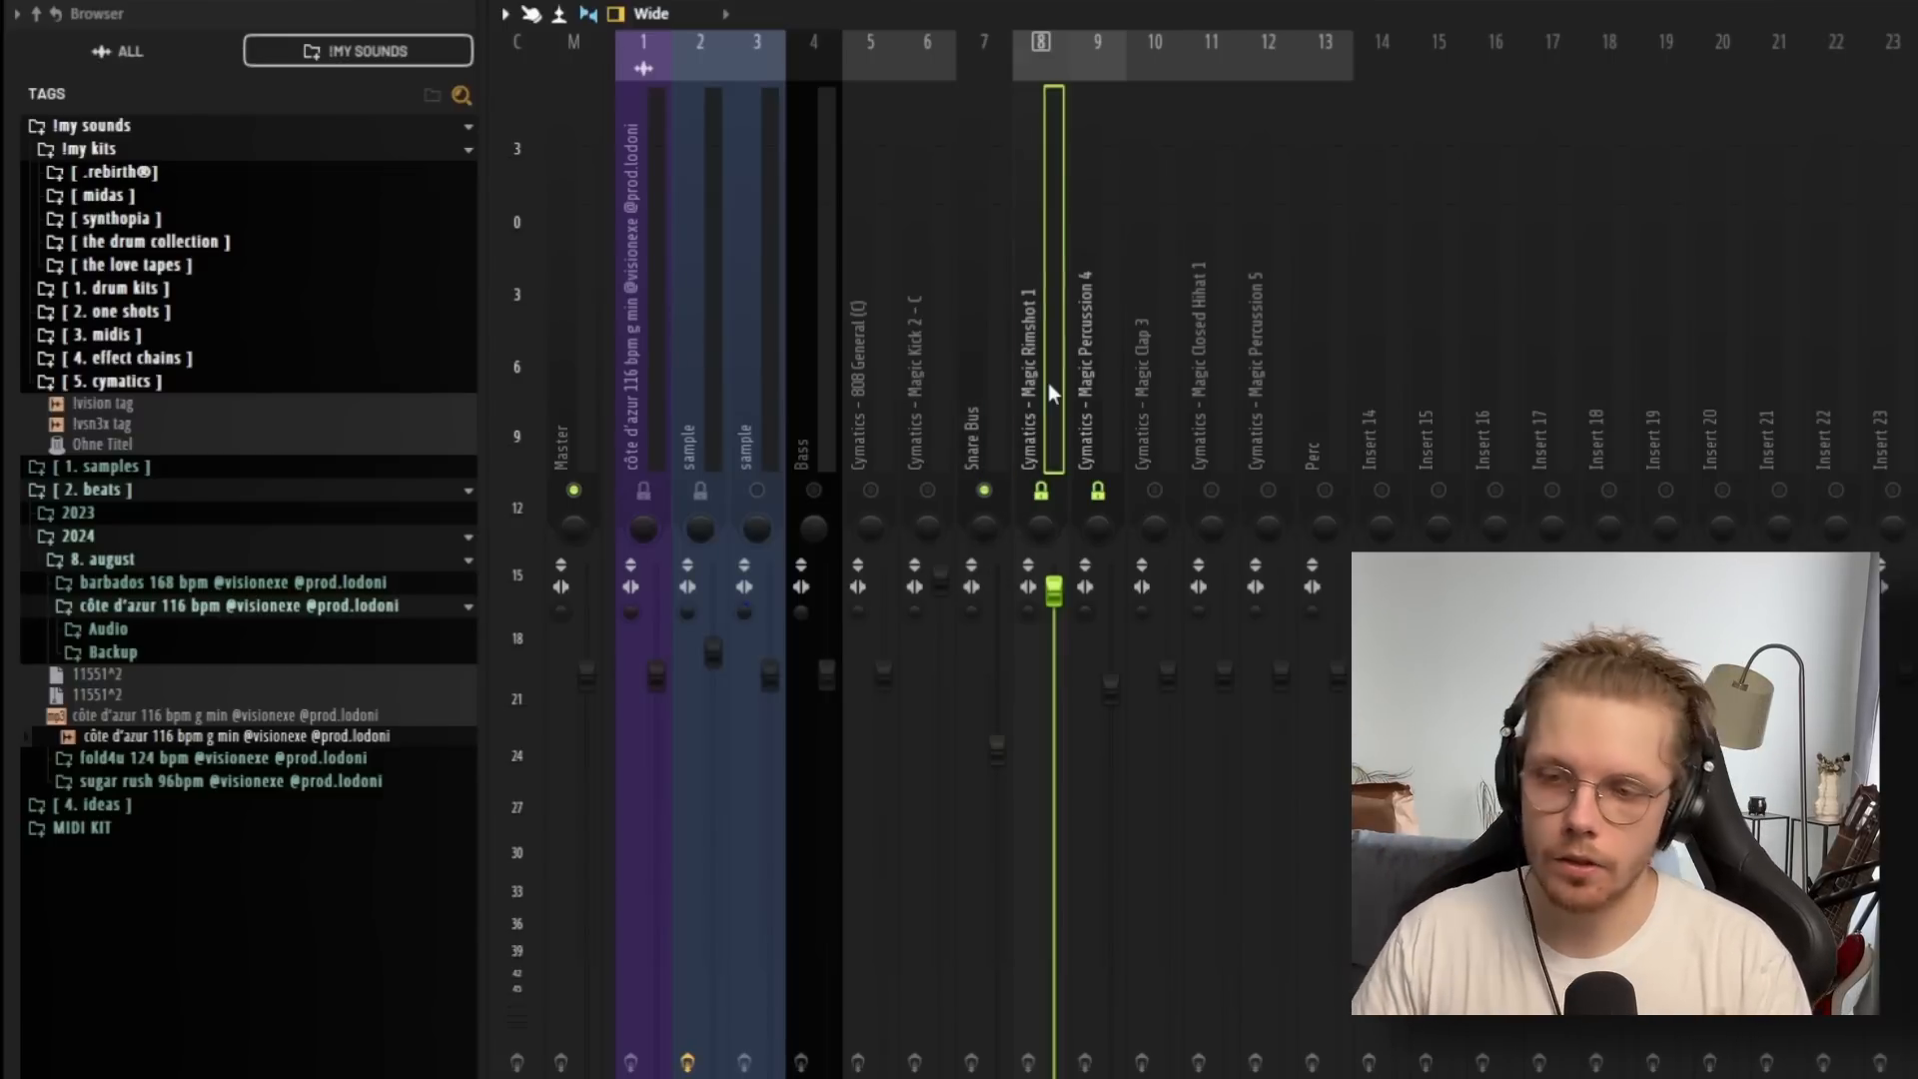
pyautogui.press('space')
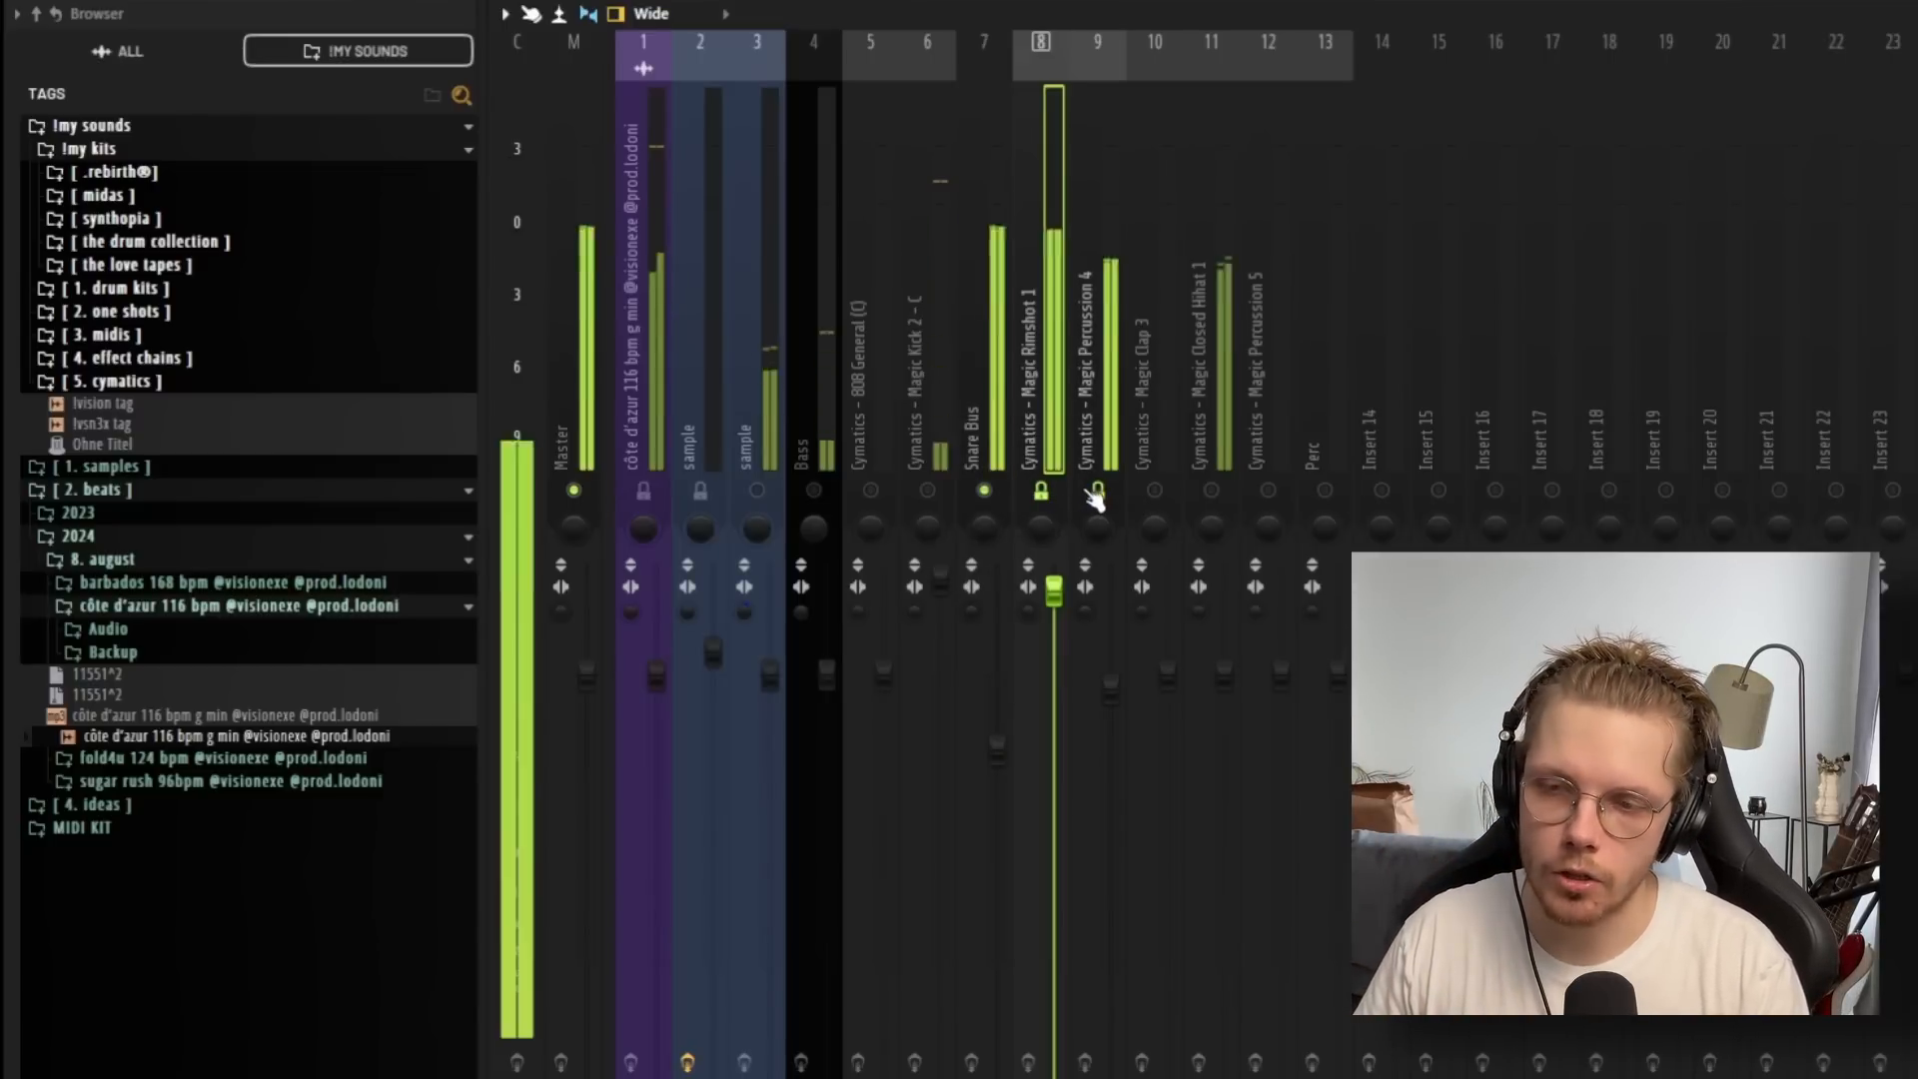
pyautogui.click(1109, 687)
pyautogui.moveTo(1113, 694)
pyautogui.mouseDown()
pyautogui.moveTo(1111, 854)
pyautogui.moveTo(1110, 729)
pyautogui.mouseUp()
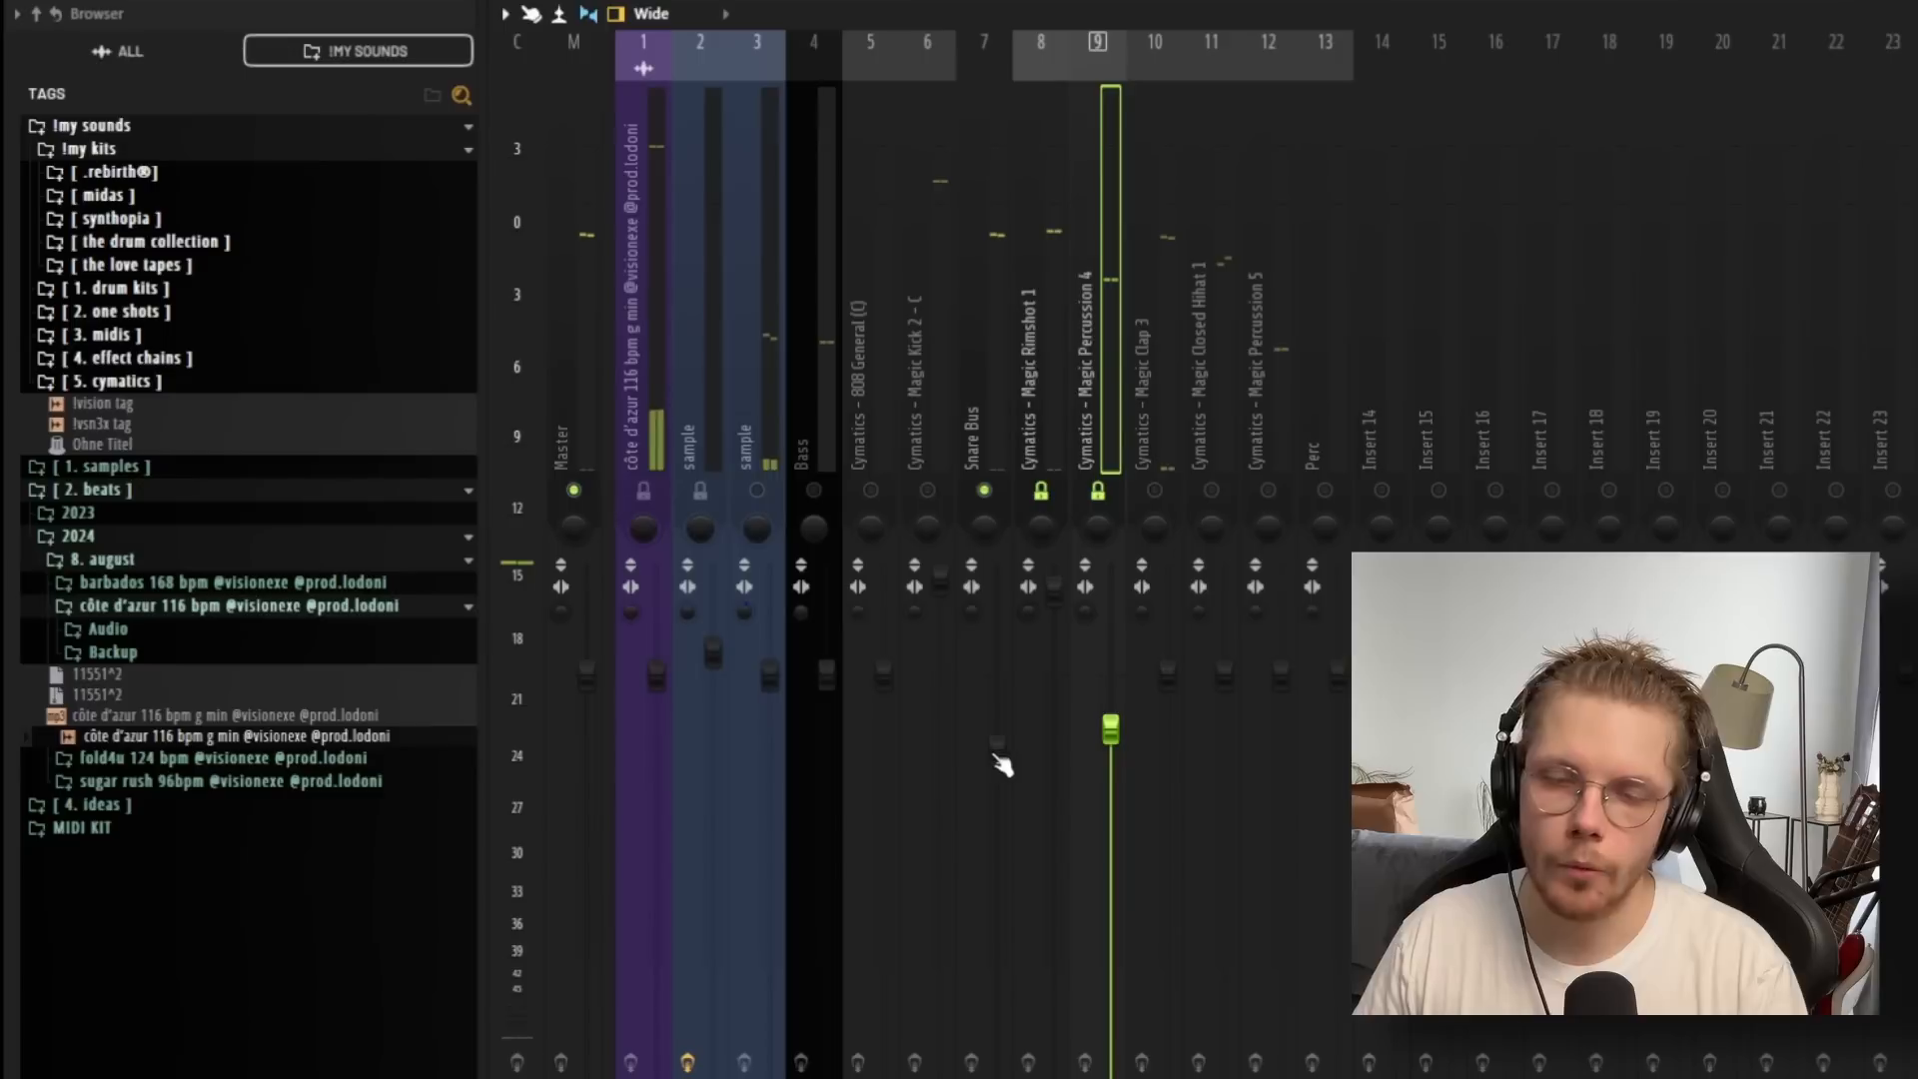
# Raise the Snare Bus fader from its lowered position to balance the combined snare level.
pyautogui.moveTo(996, 744); pyautogui.dragTo(997, 751)
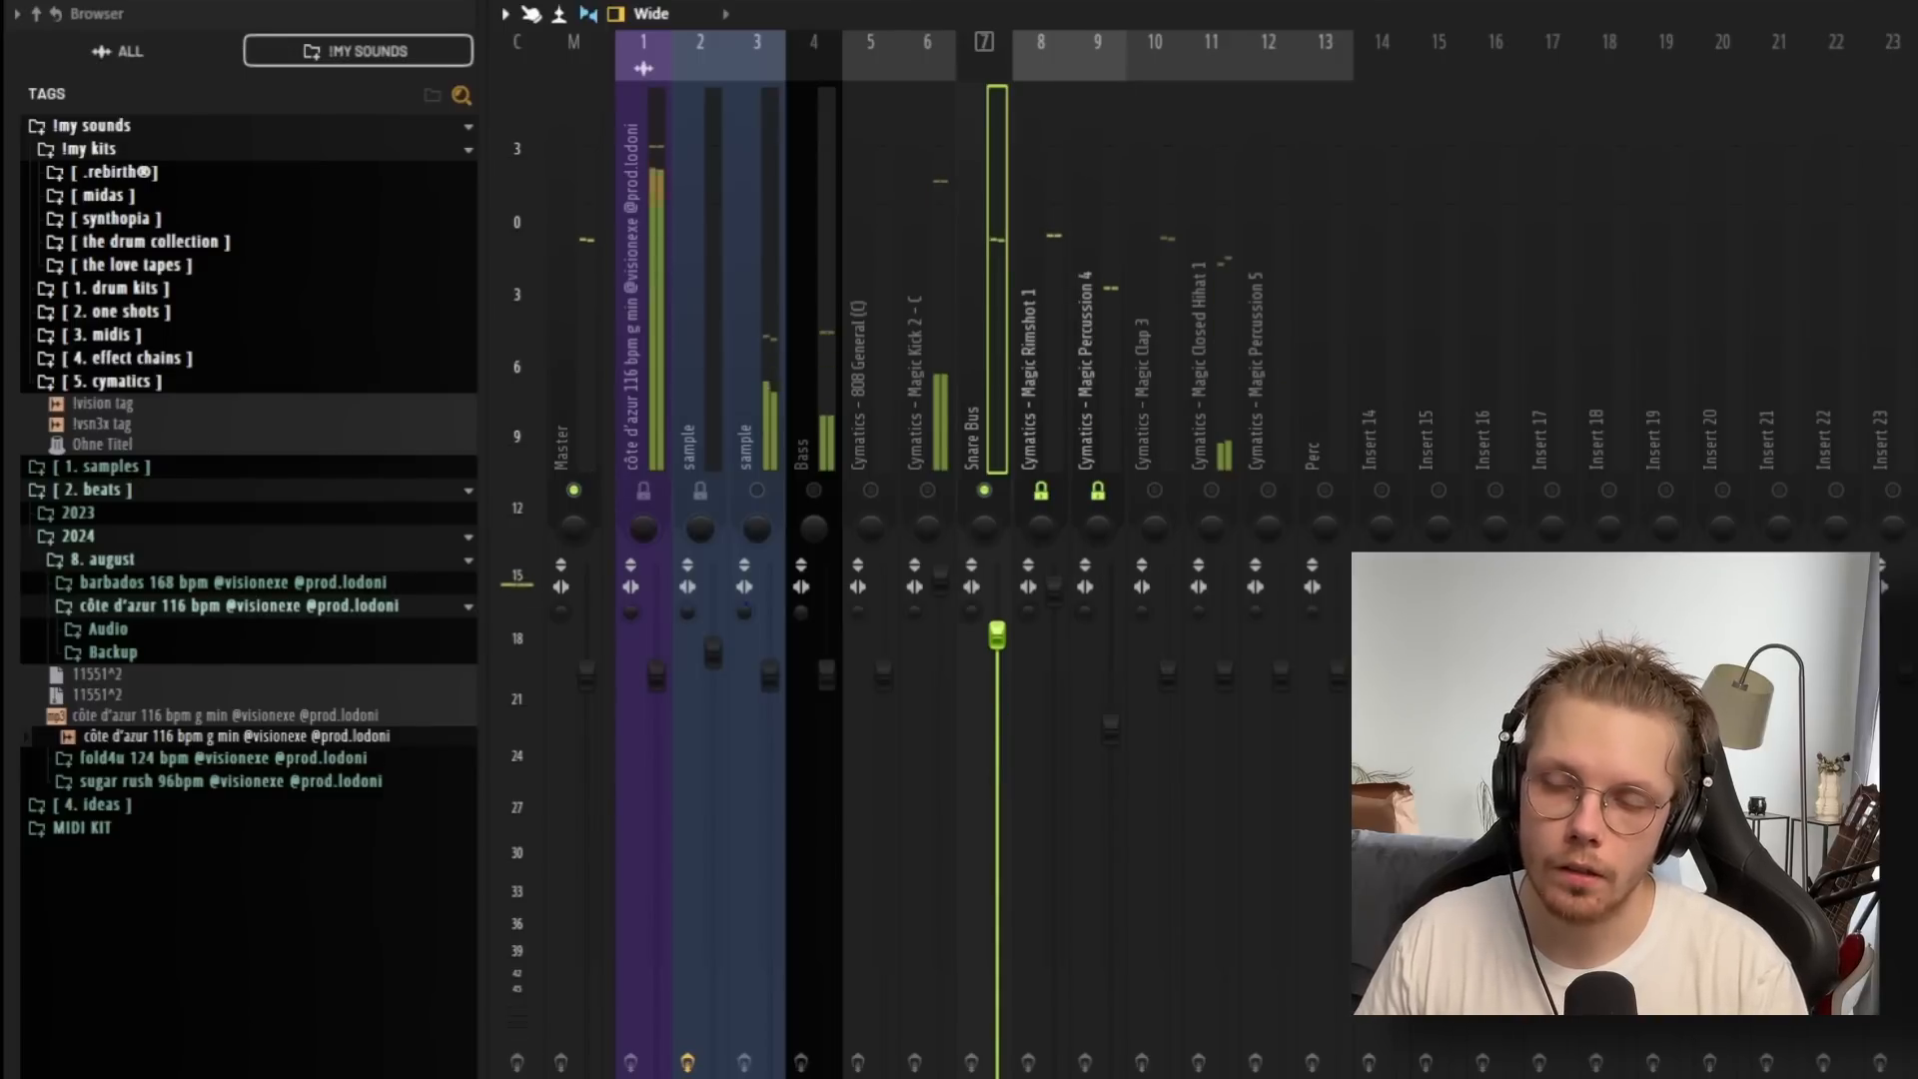
pyautogui.moveTo(997, 634); pyautogui.dragTo(997, 664)
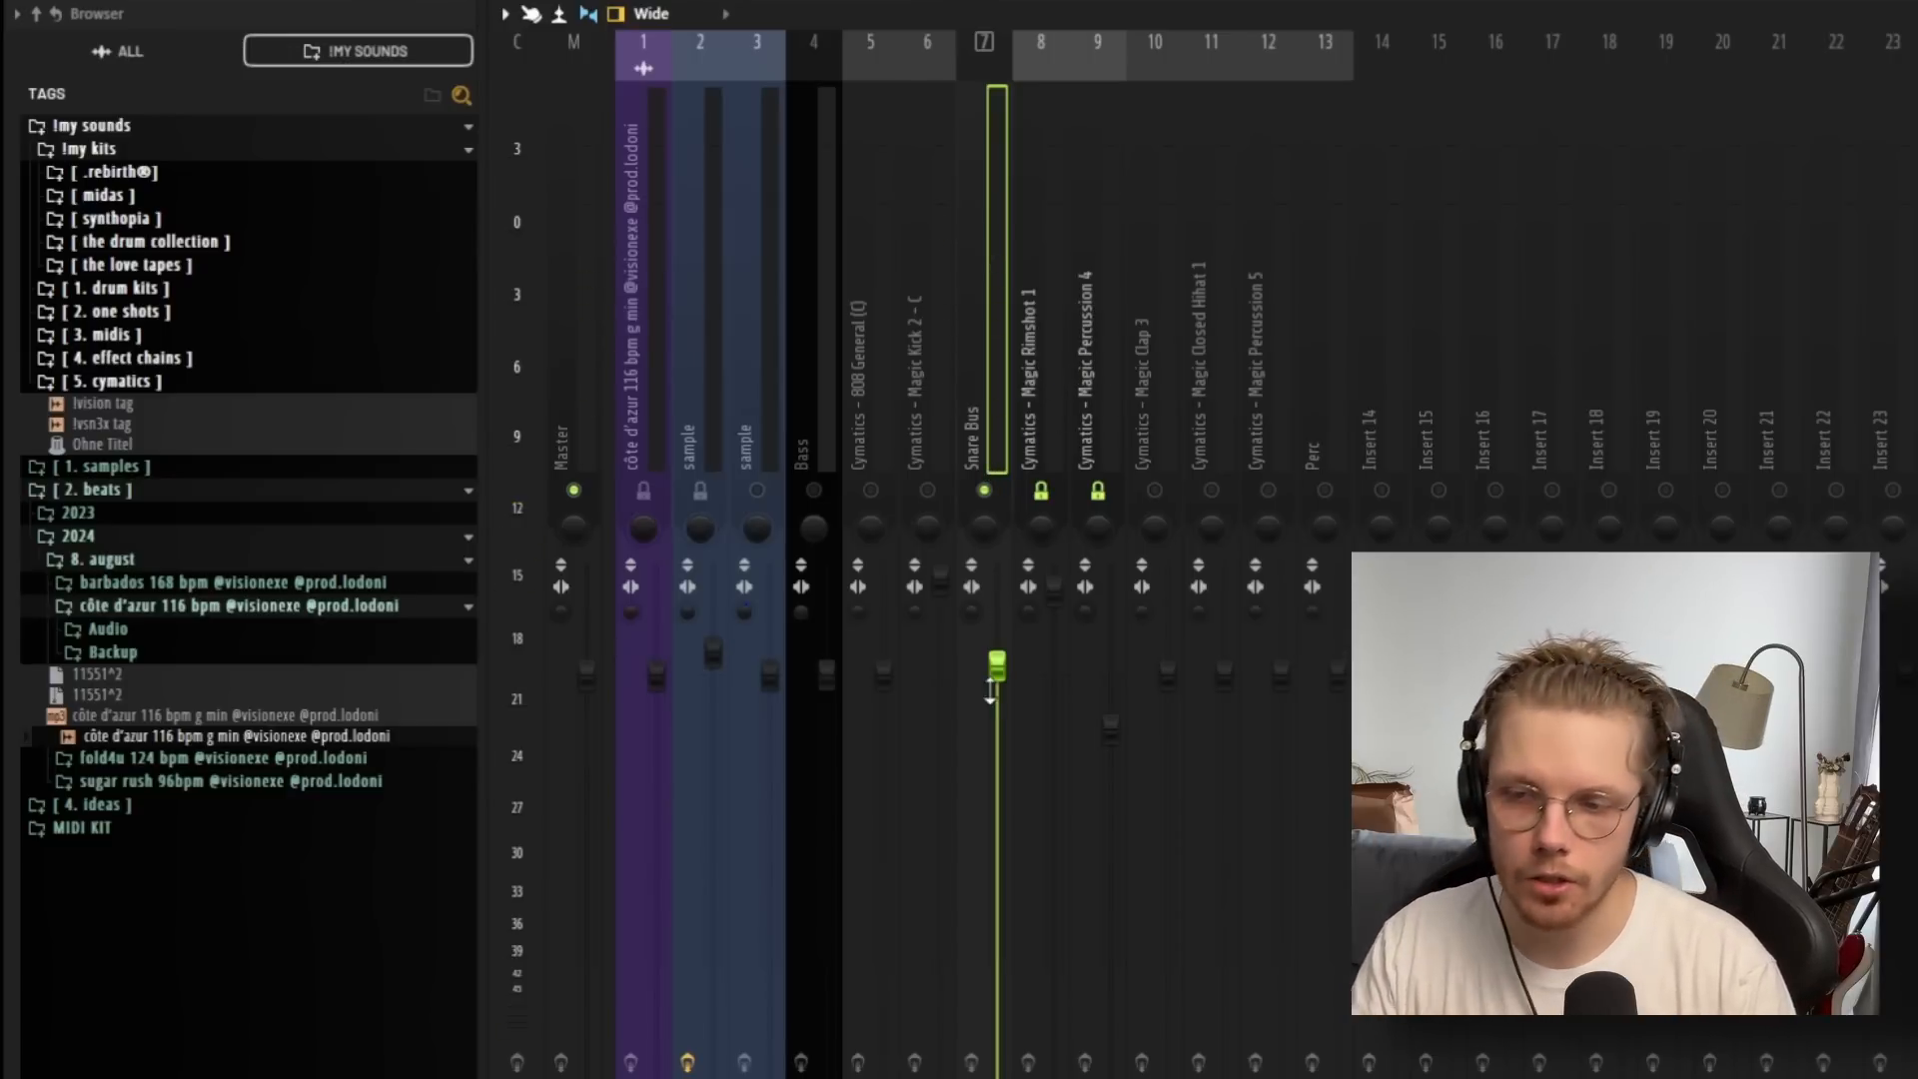
pyautogui.moveTo(997, 666); pyautogui.dragTo(997, 647)
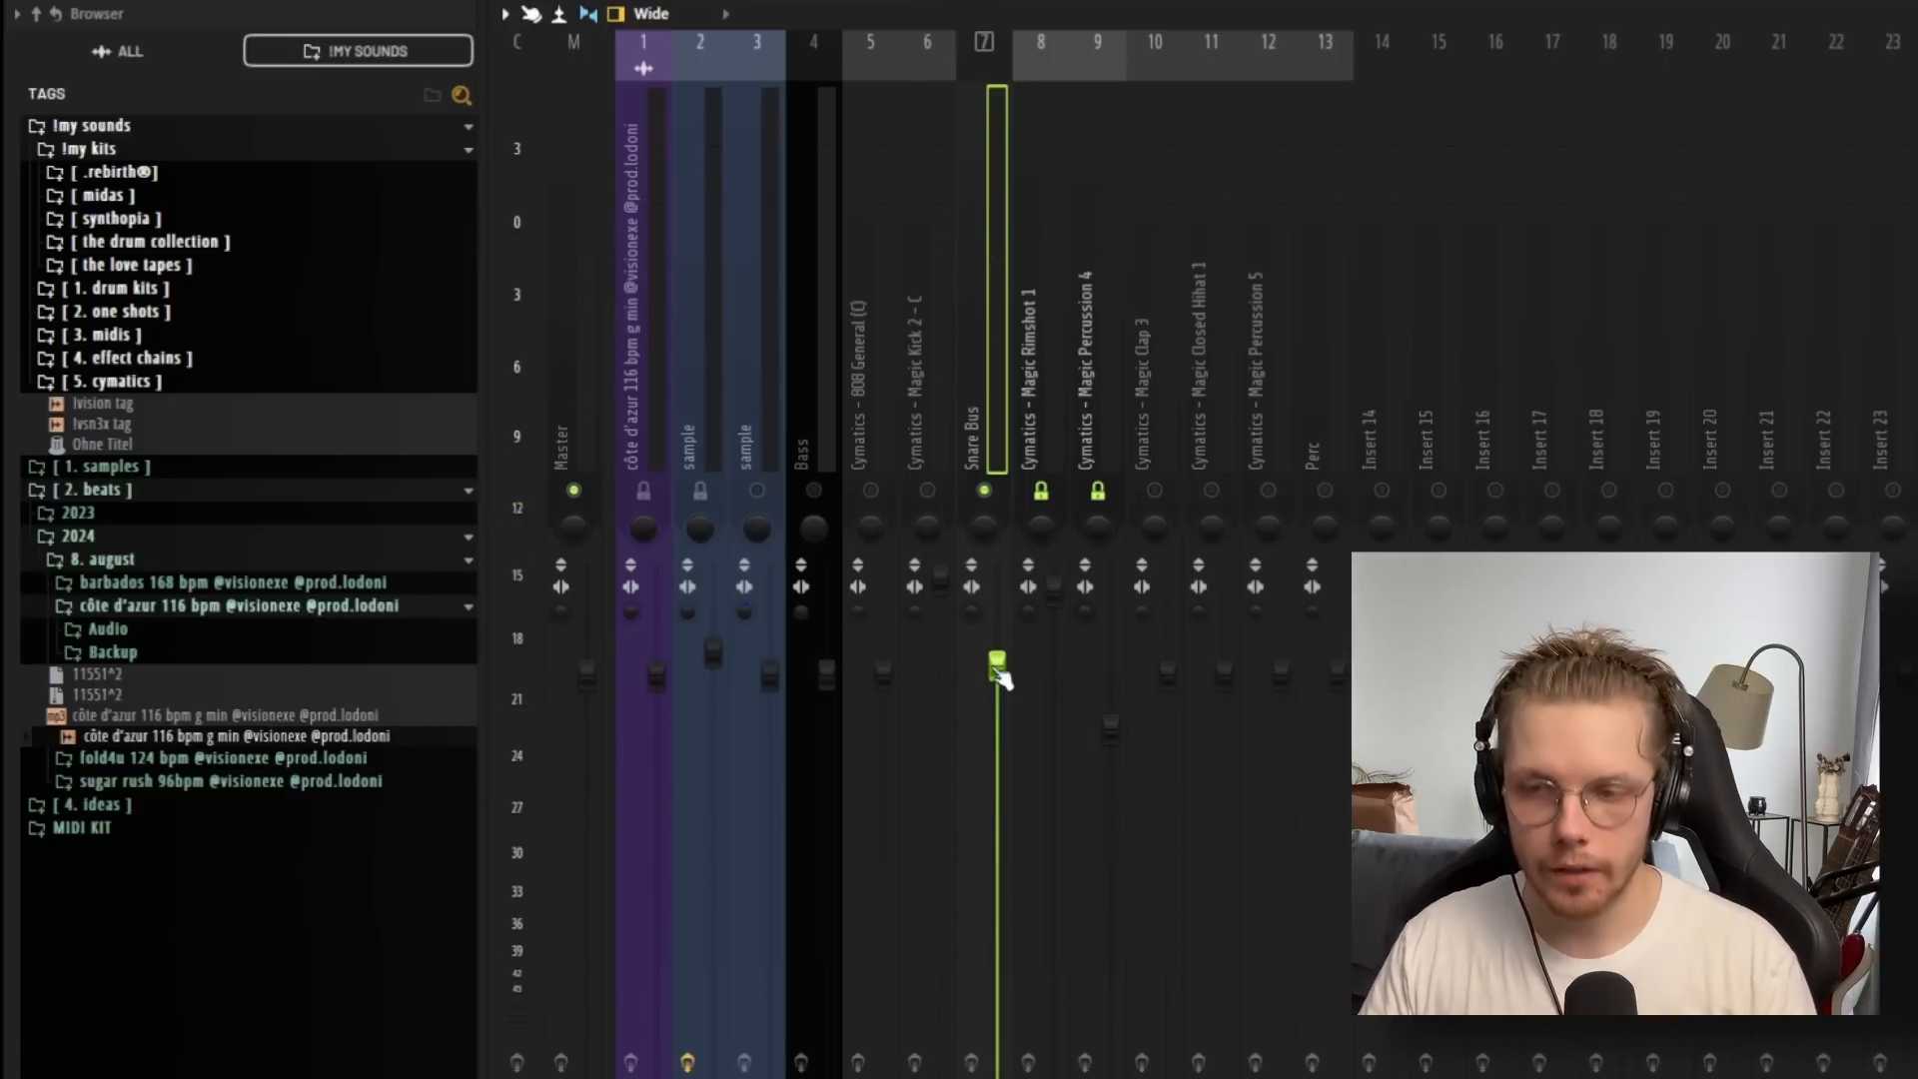
# Play the kick with the Snare Bus against the côte d'azur reference and readjust Magic Percussion 4's level.
pyautogui.click(926, 489)
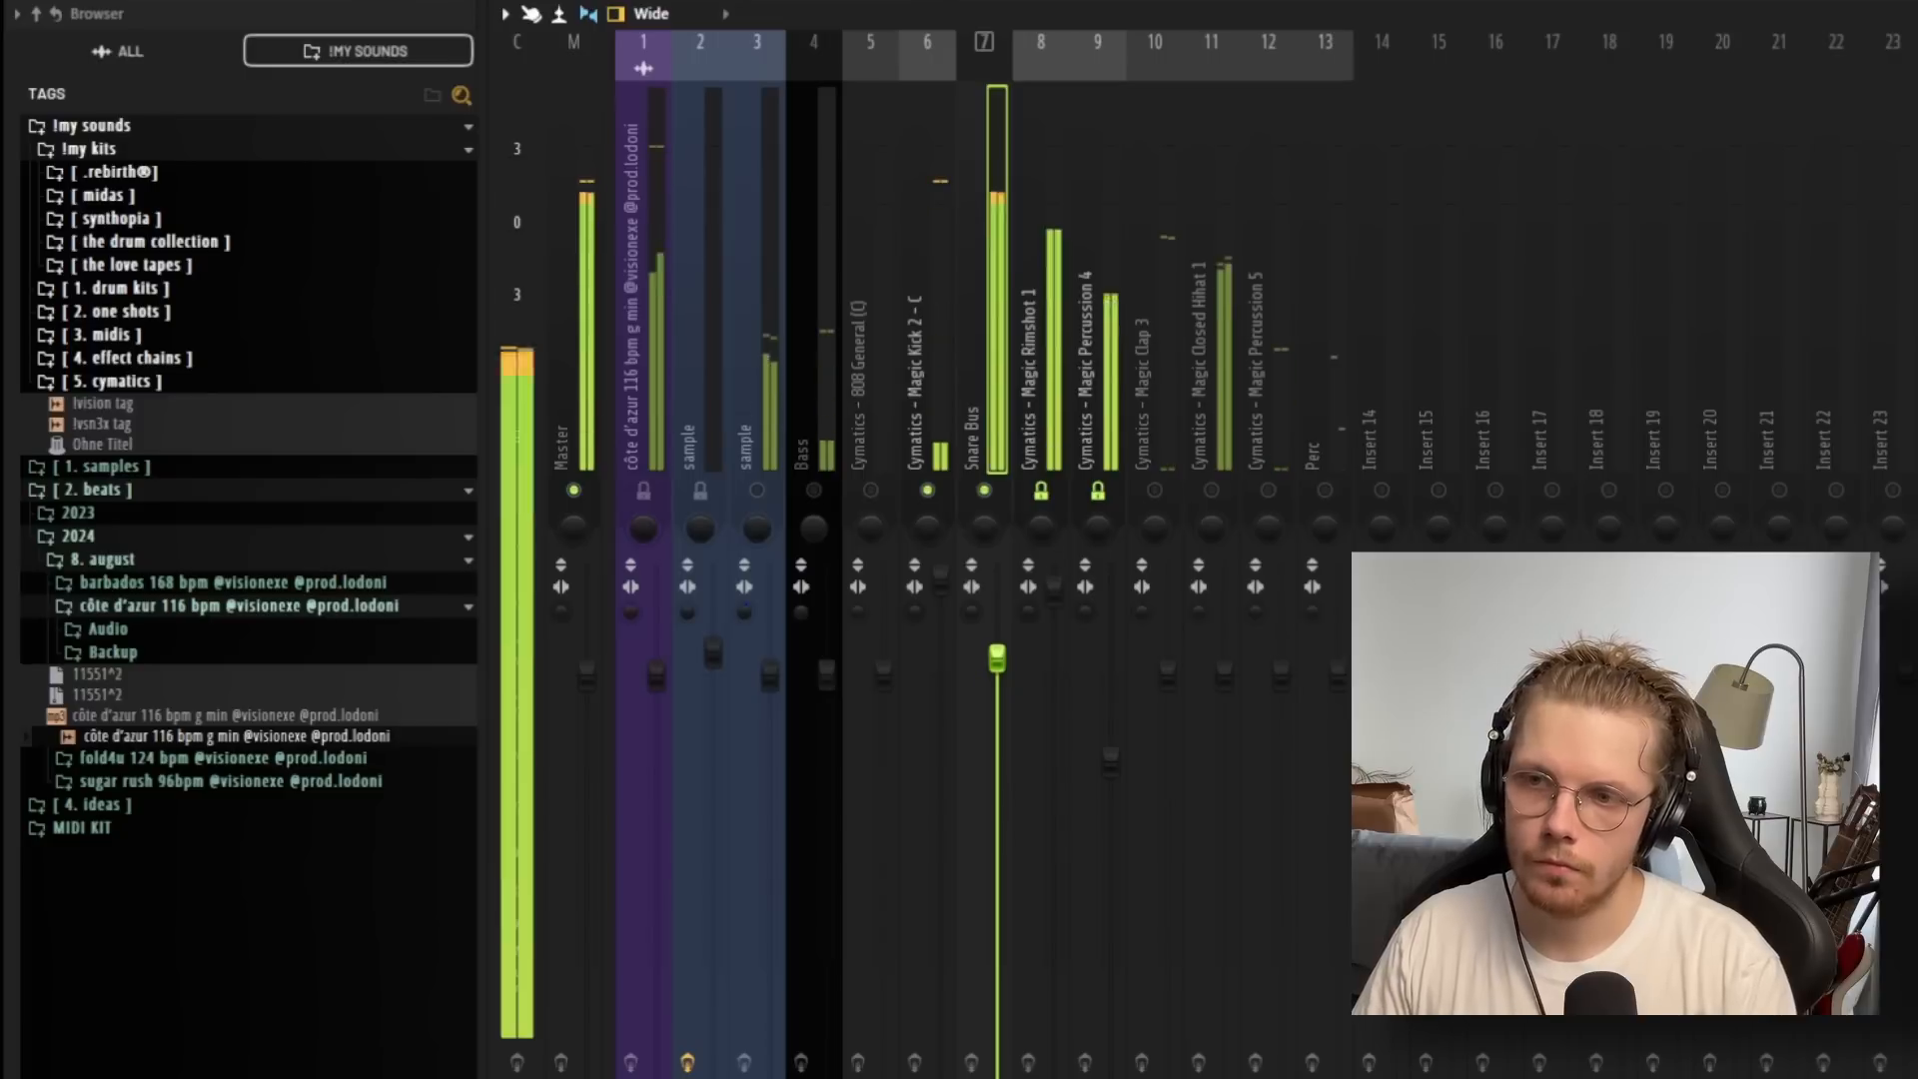
pyautogui.rightClick(659, 519)
pyautogui.rightClick(646, 493)
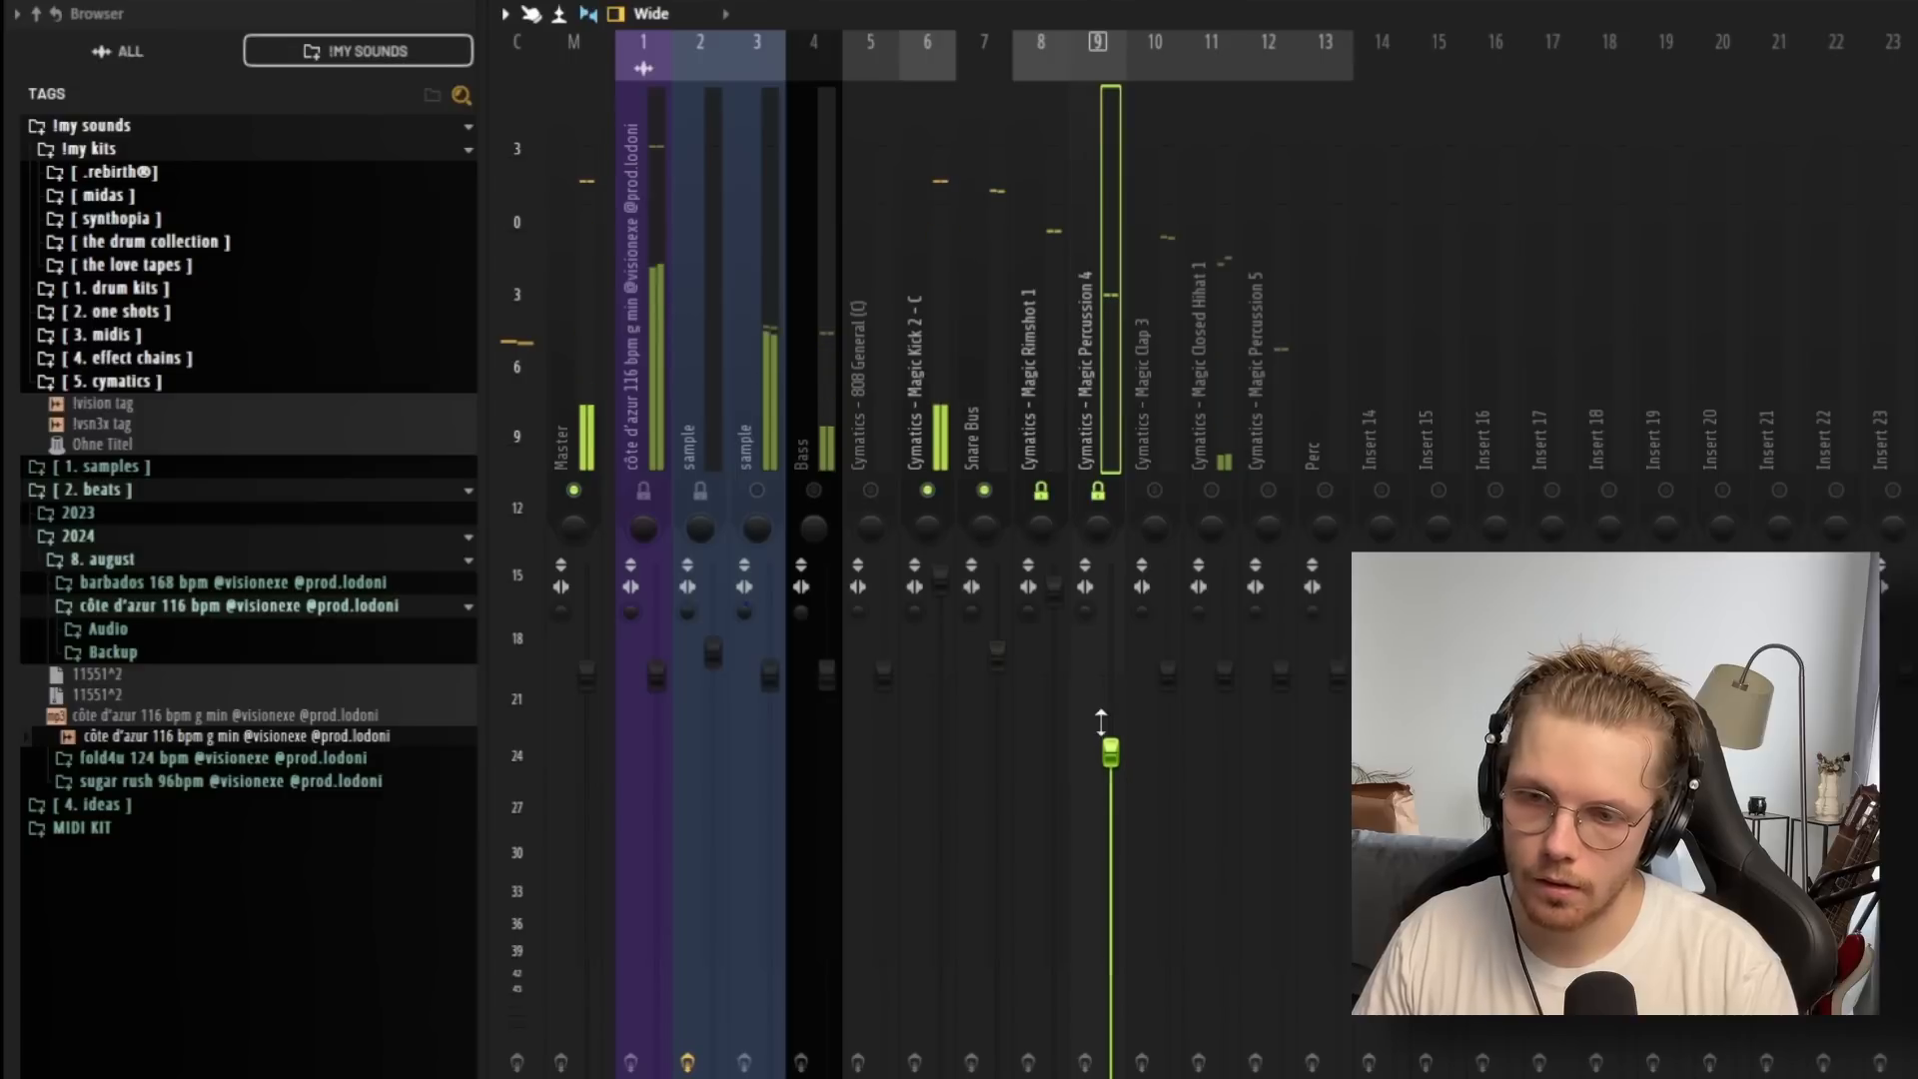
pyautogui.moveTo(1111, 748)
pyautogui.mouseDown()
pyautogui.moveTo(1111, 712)
pyautogui.moveTo(1112, 730)
pyautogui.mouseUp()
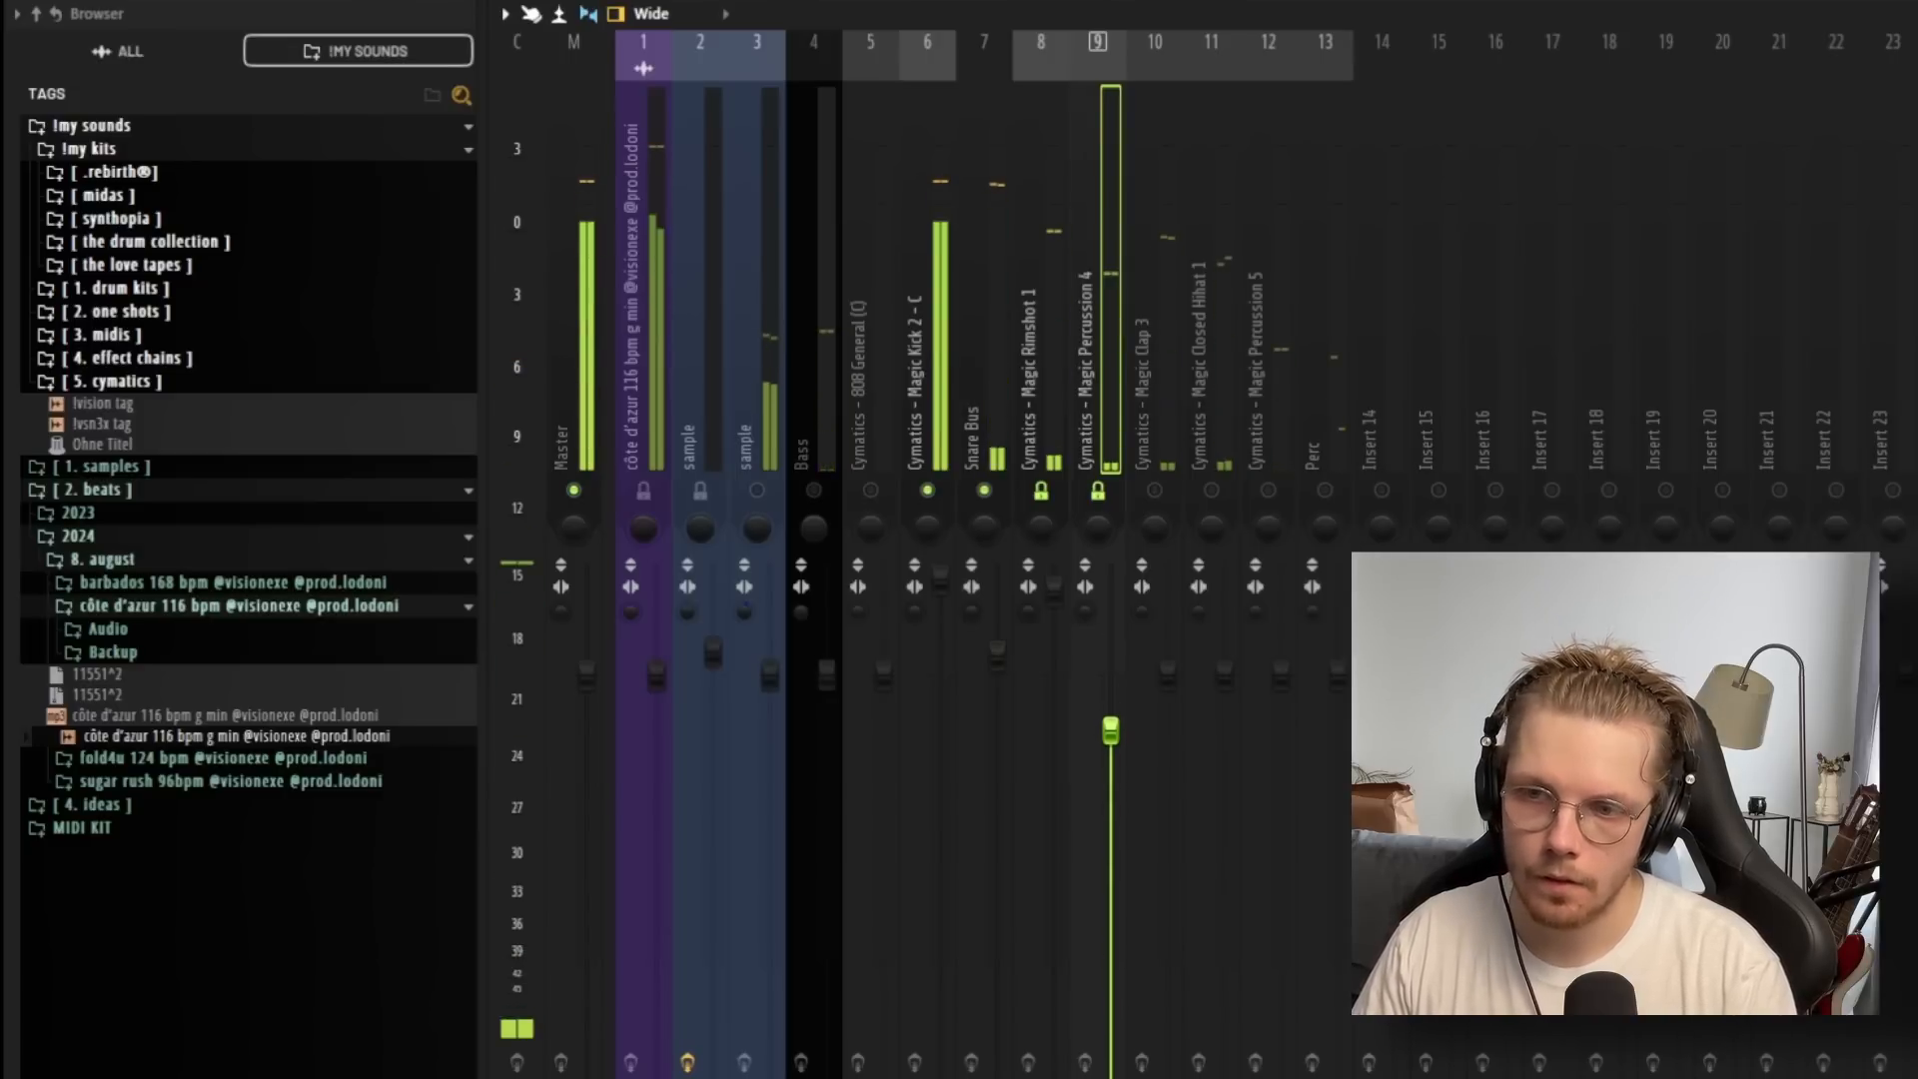
# Raise the Magic Kick 2 - C level slightly against the Snare Bus and stop playback.
pyautogui.click(941, 578)
pyautogui.moveTo(957, 596); pyautogui.dragTo(957, 588)
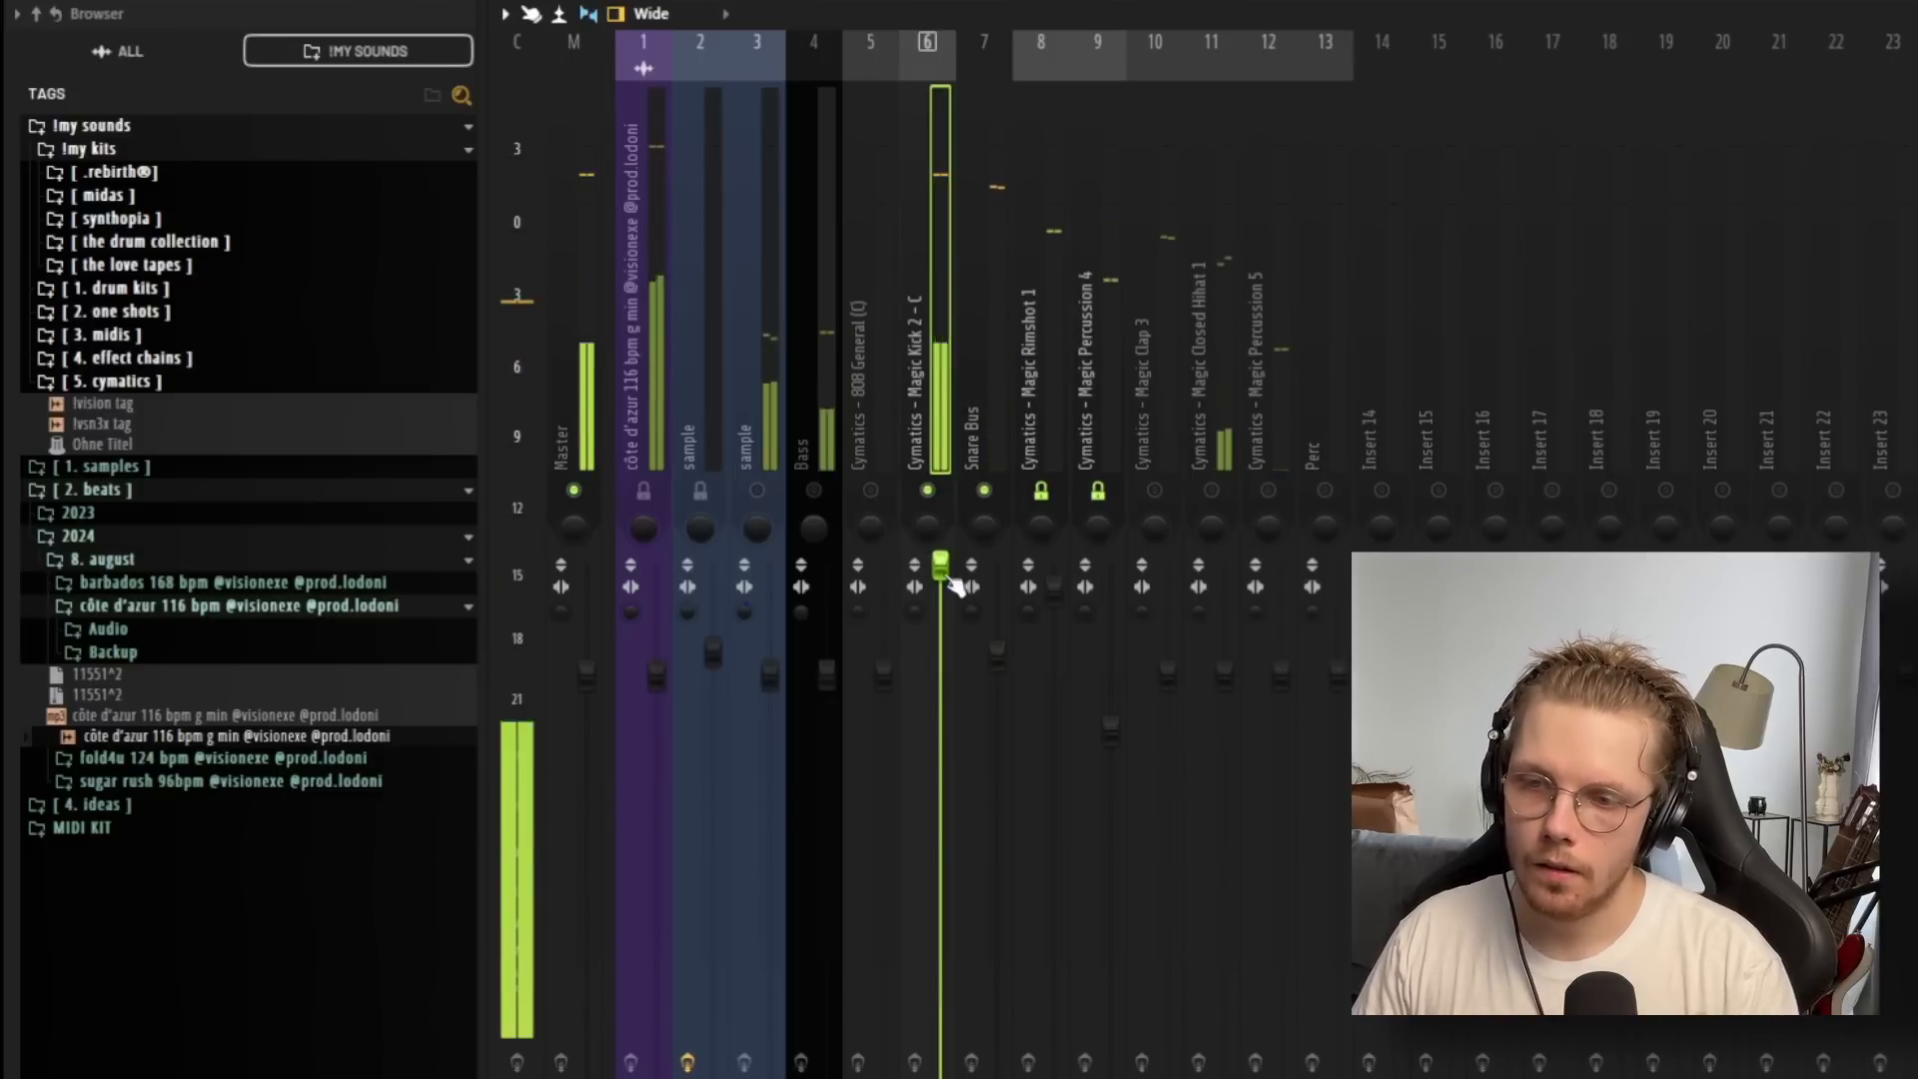
pyautogui.press('space')
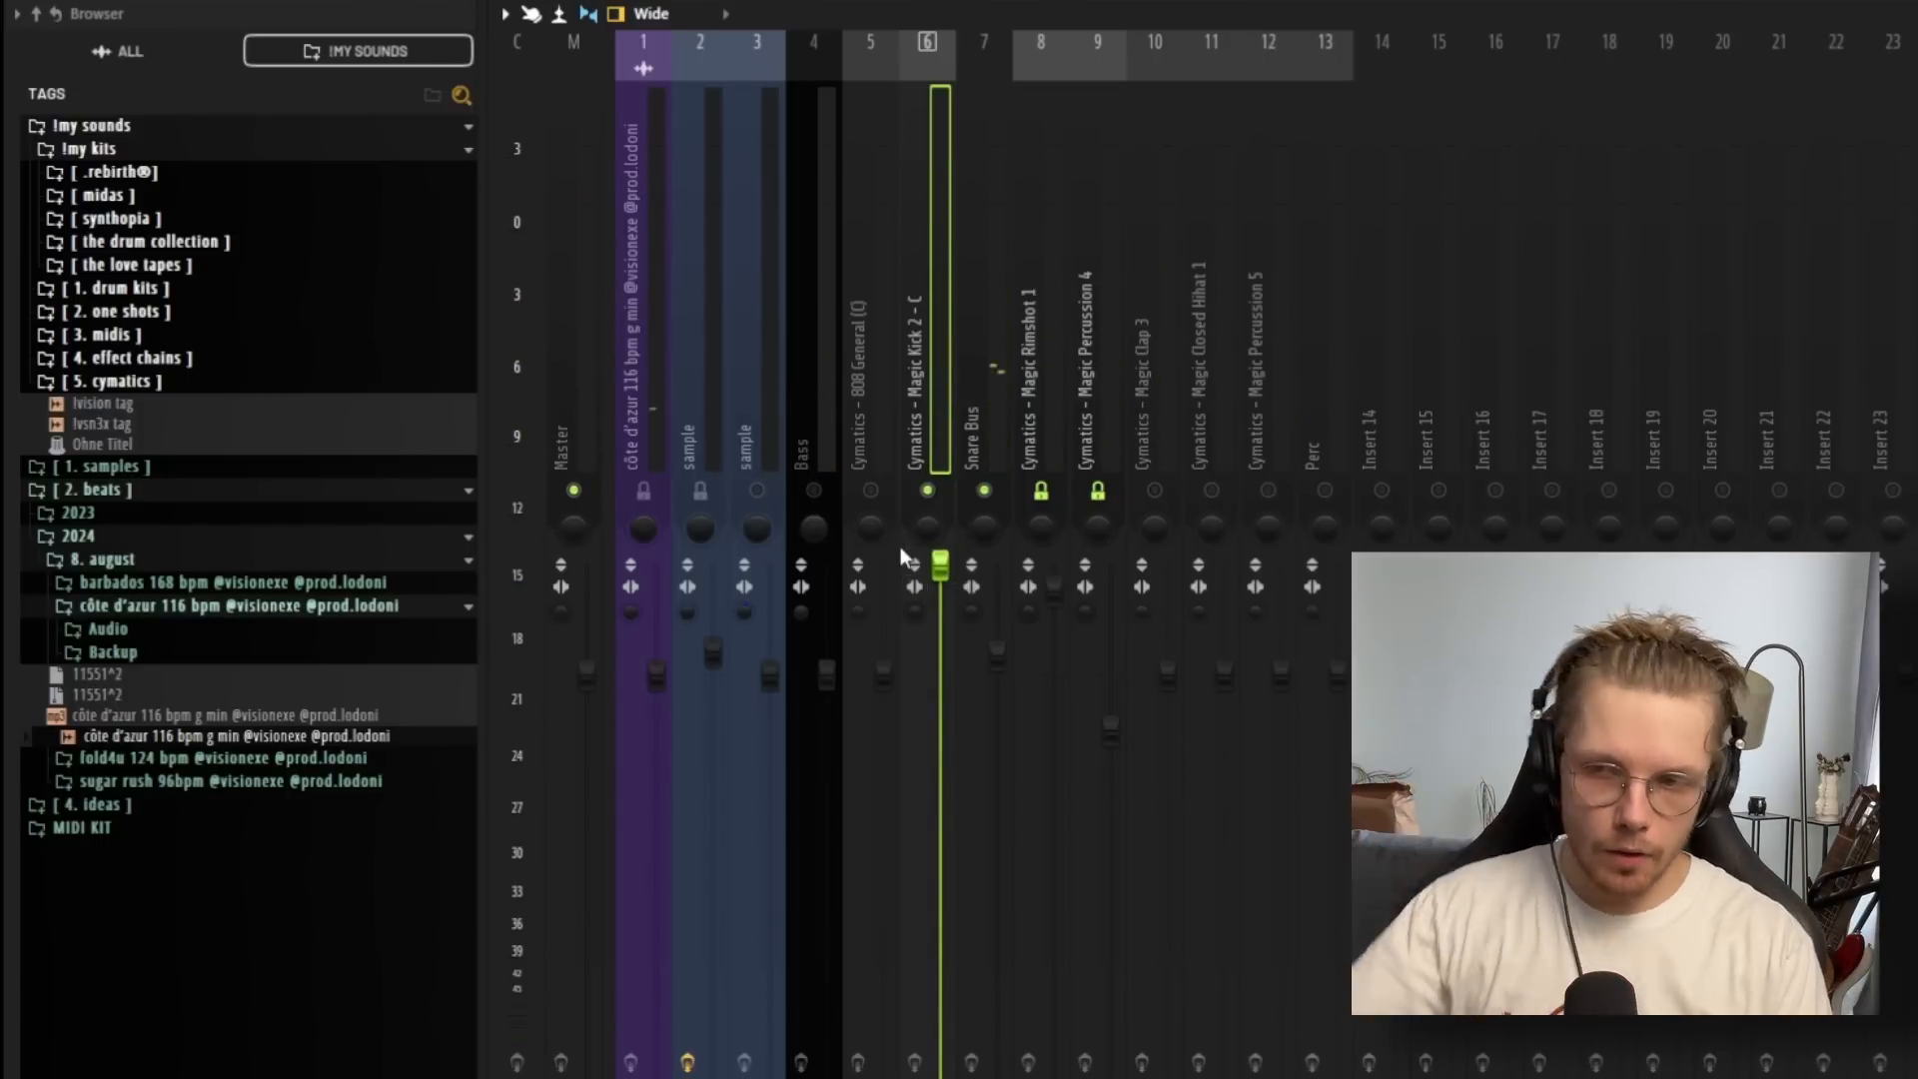
# Compare playback with the côte d'azur reference, reactivate the beat's tracks, and raise the sample level on mixer track 3.
pyautogui.press('space')
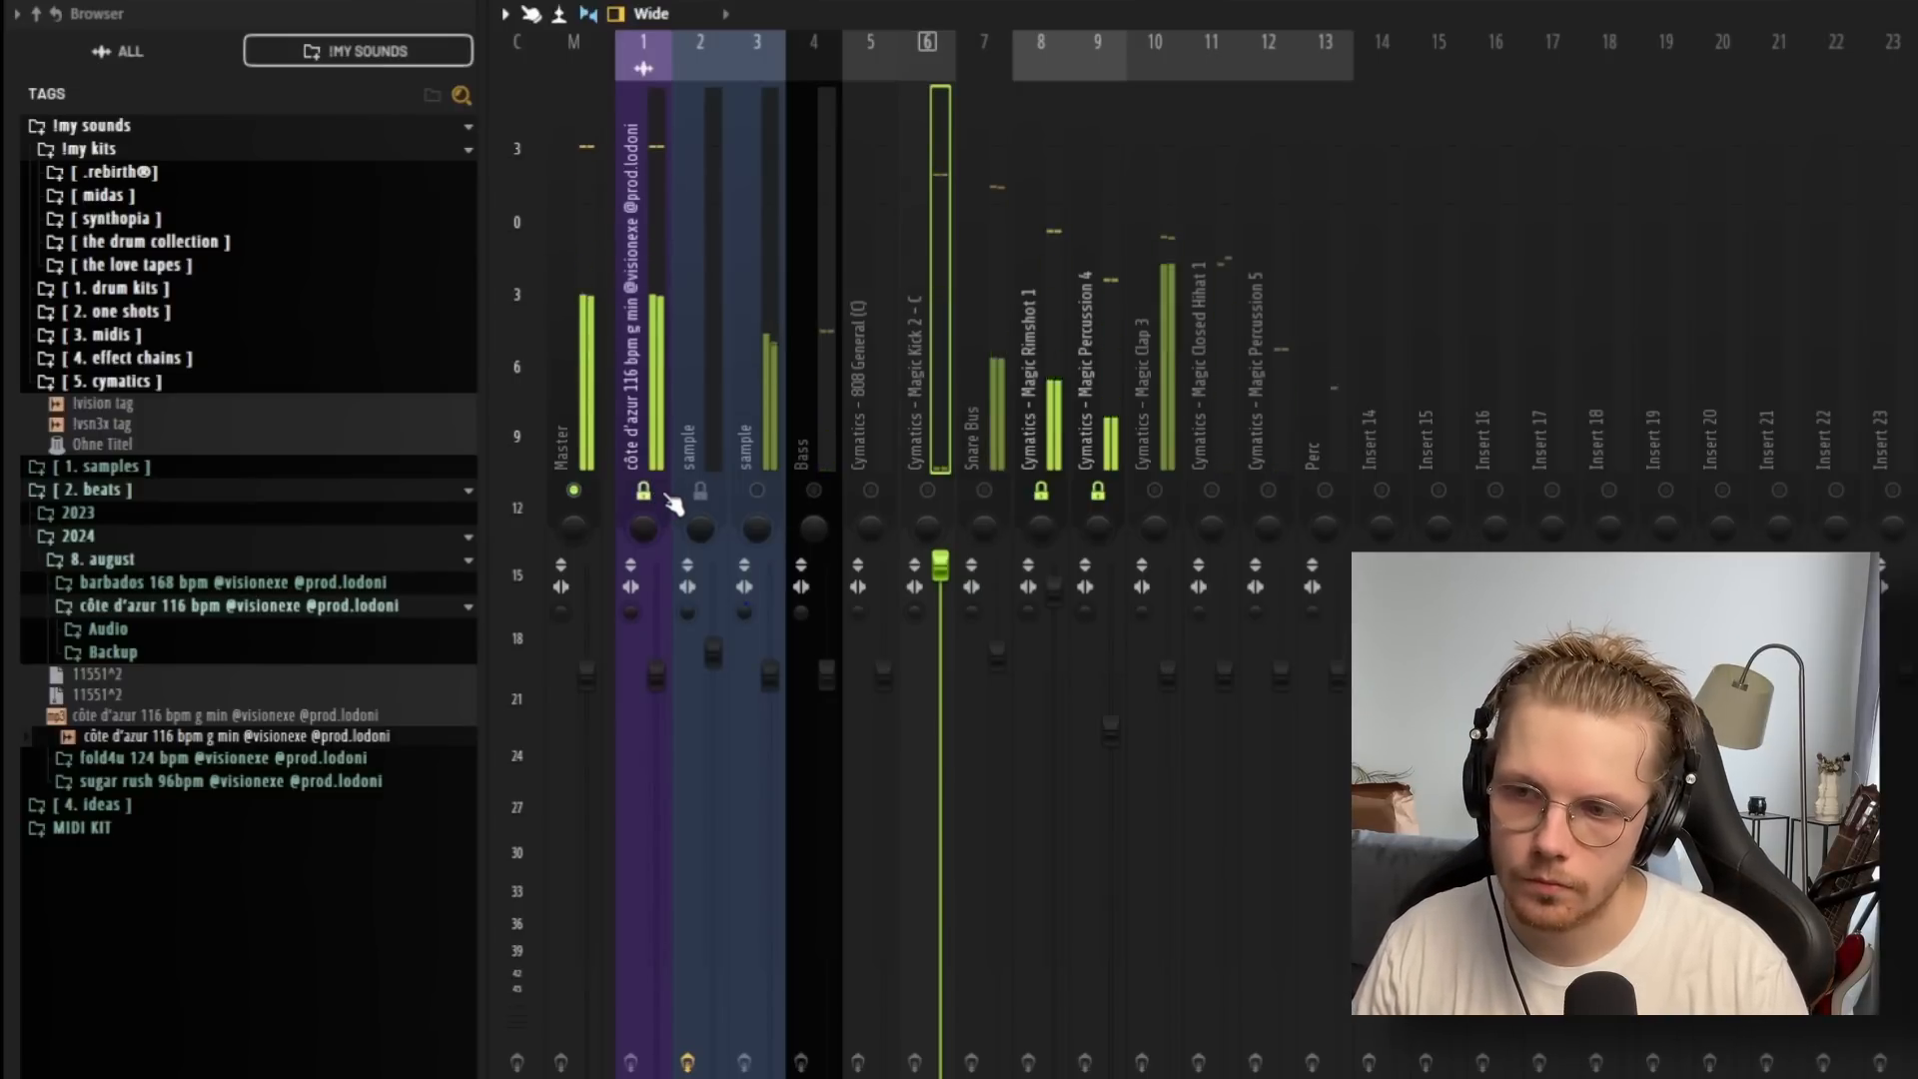
pyautogui.click(739, 497)
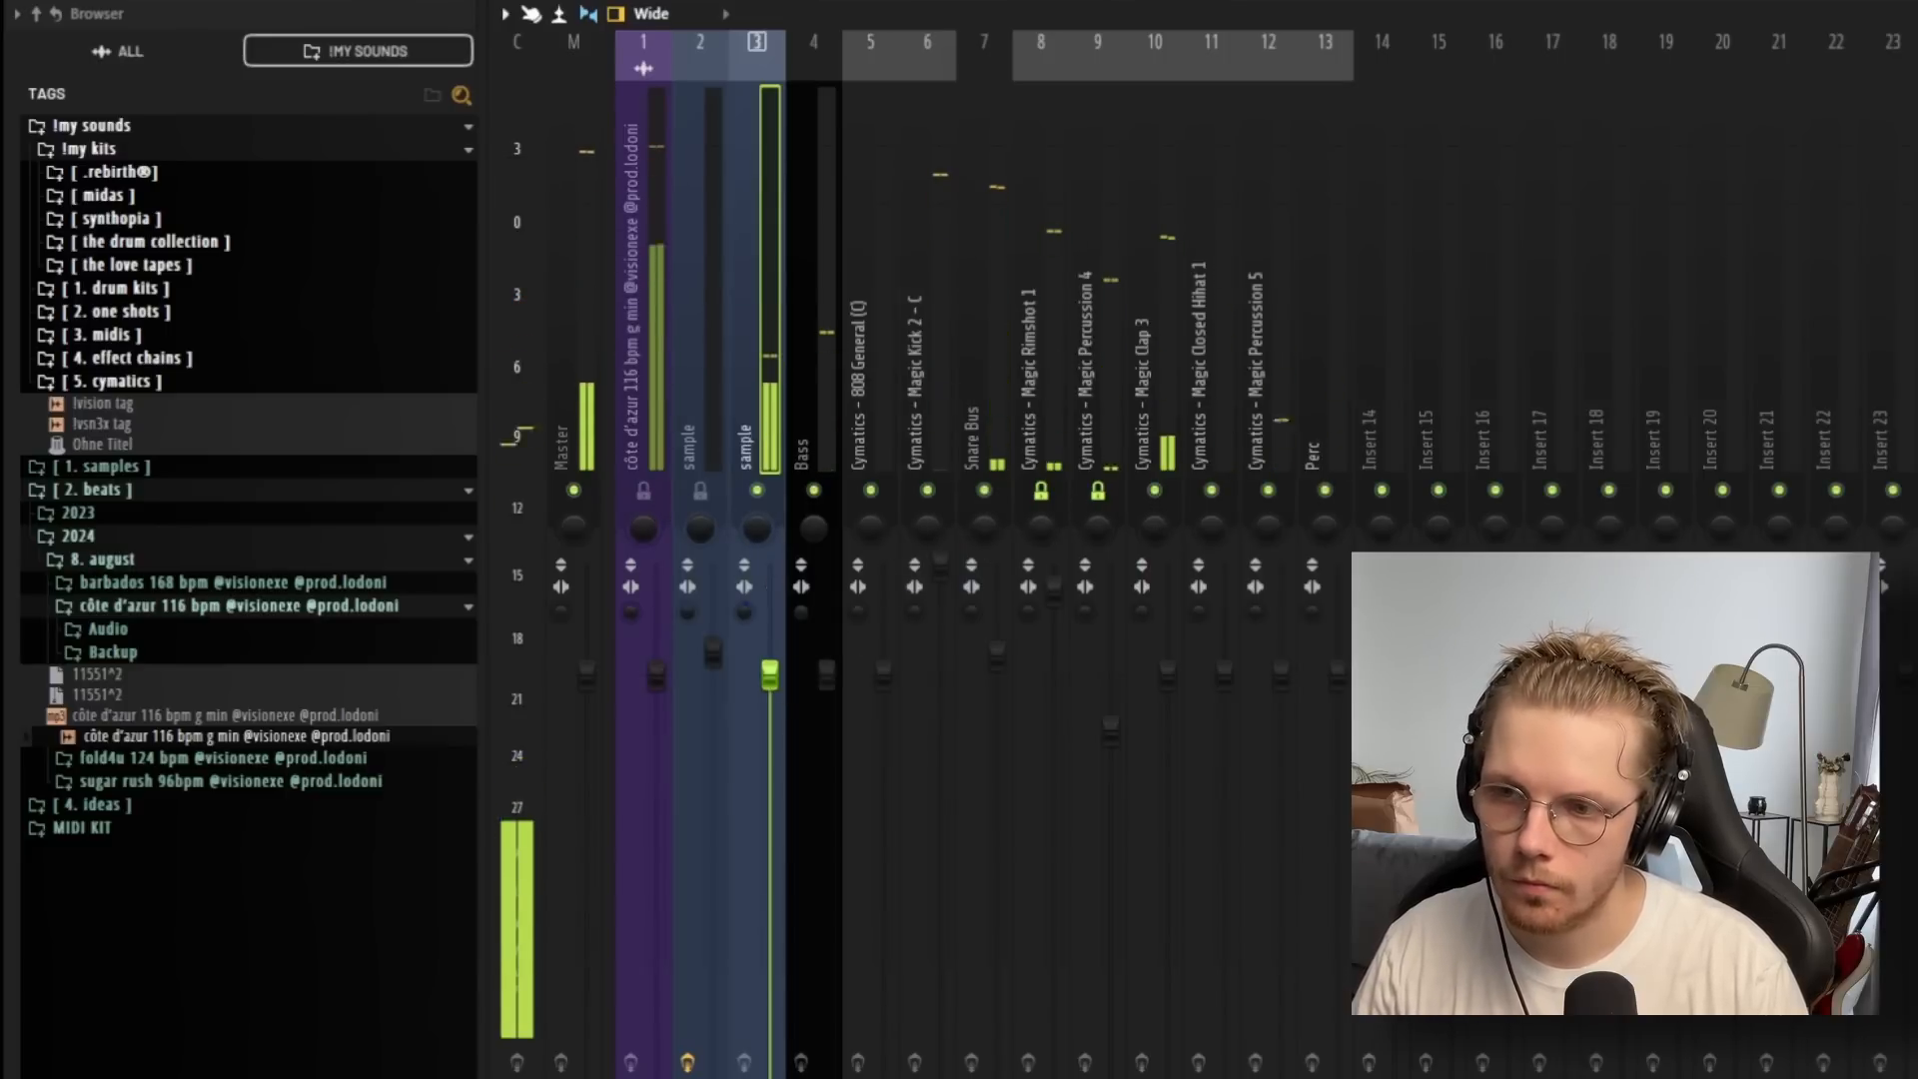
pyautogui.moveTo(771, 679); pyautogui.dragTo(771, 621)
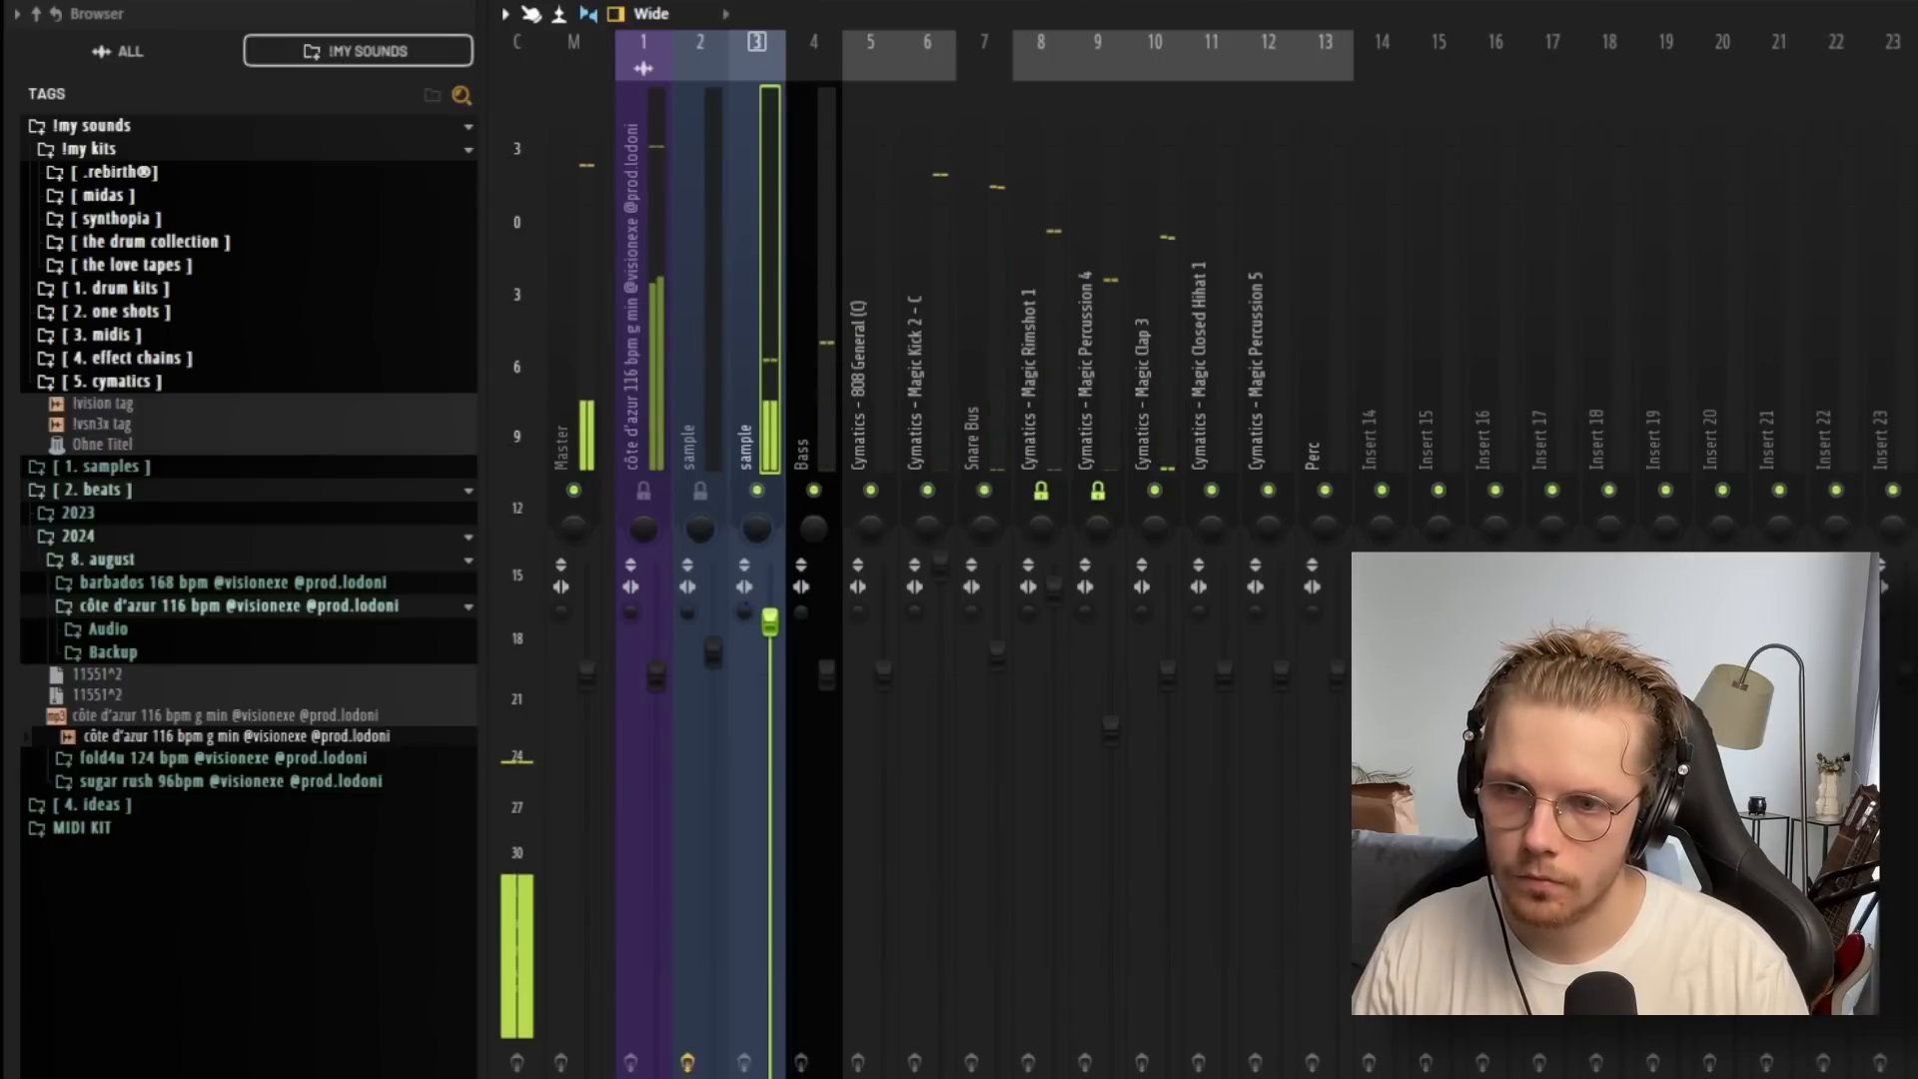
# Solo the côte d'azur reference track and play it to compare its level with the beat.
pyautogui.click(993, 510)
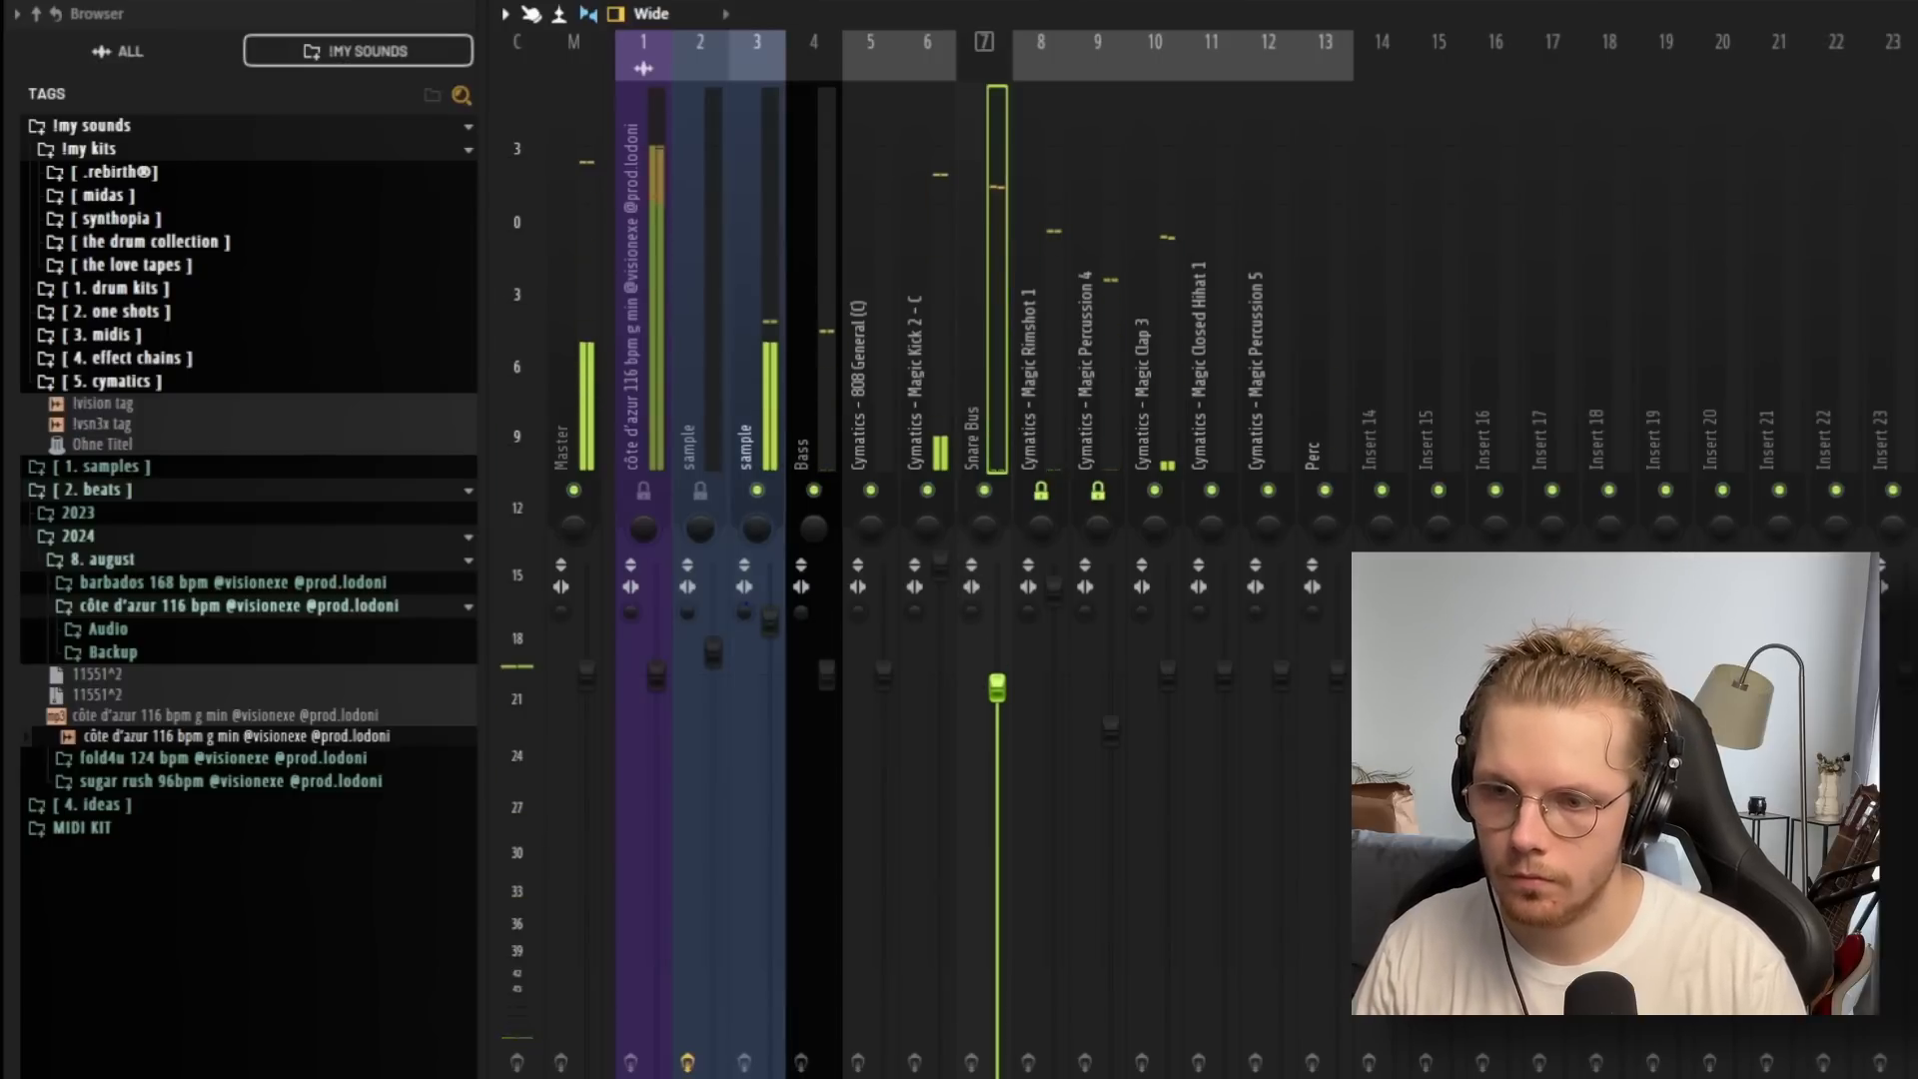
pyautogui.rightClick(646, 493)
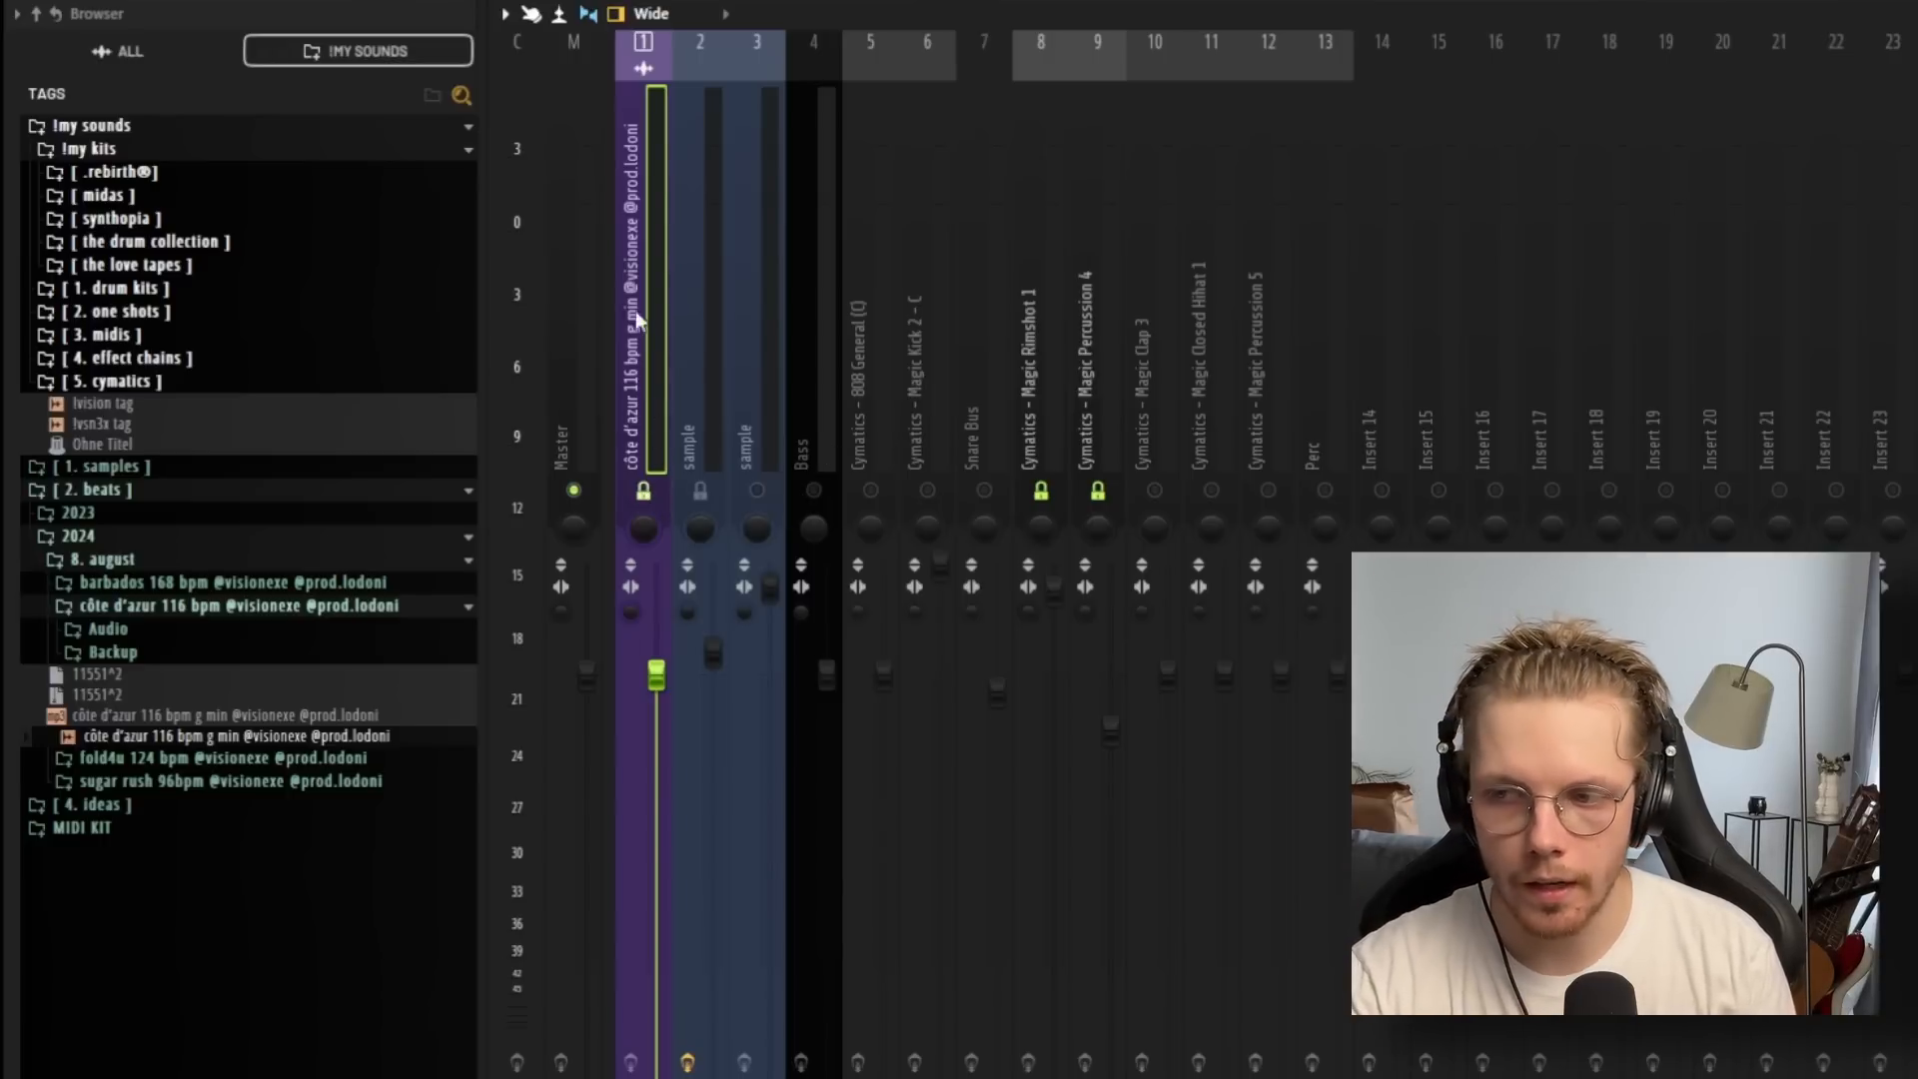
pyautogui.press('space')
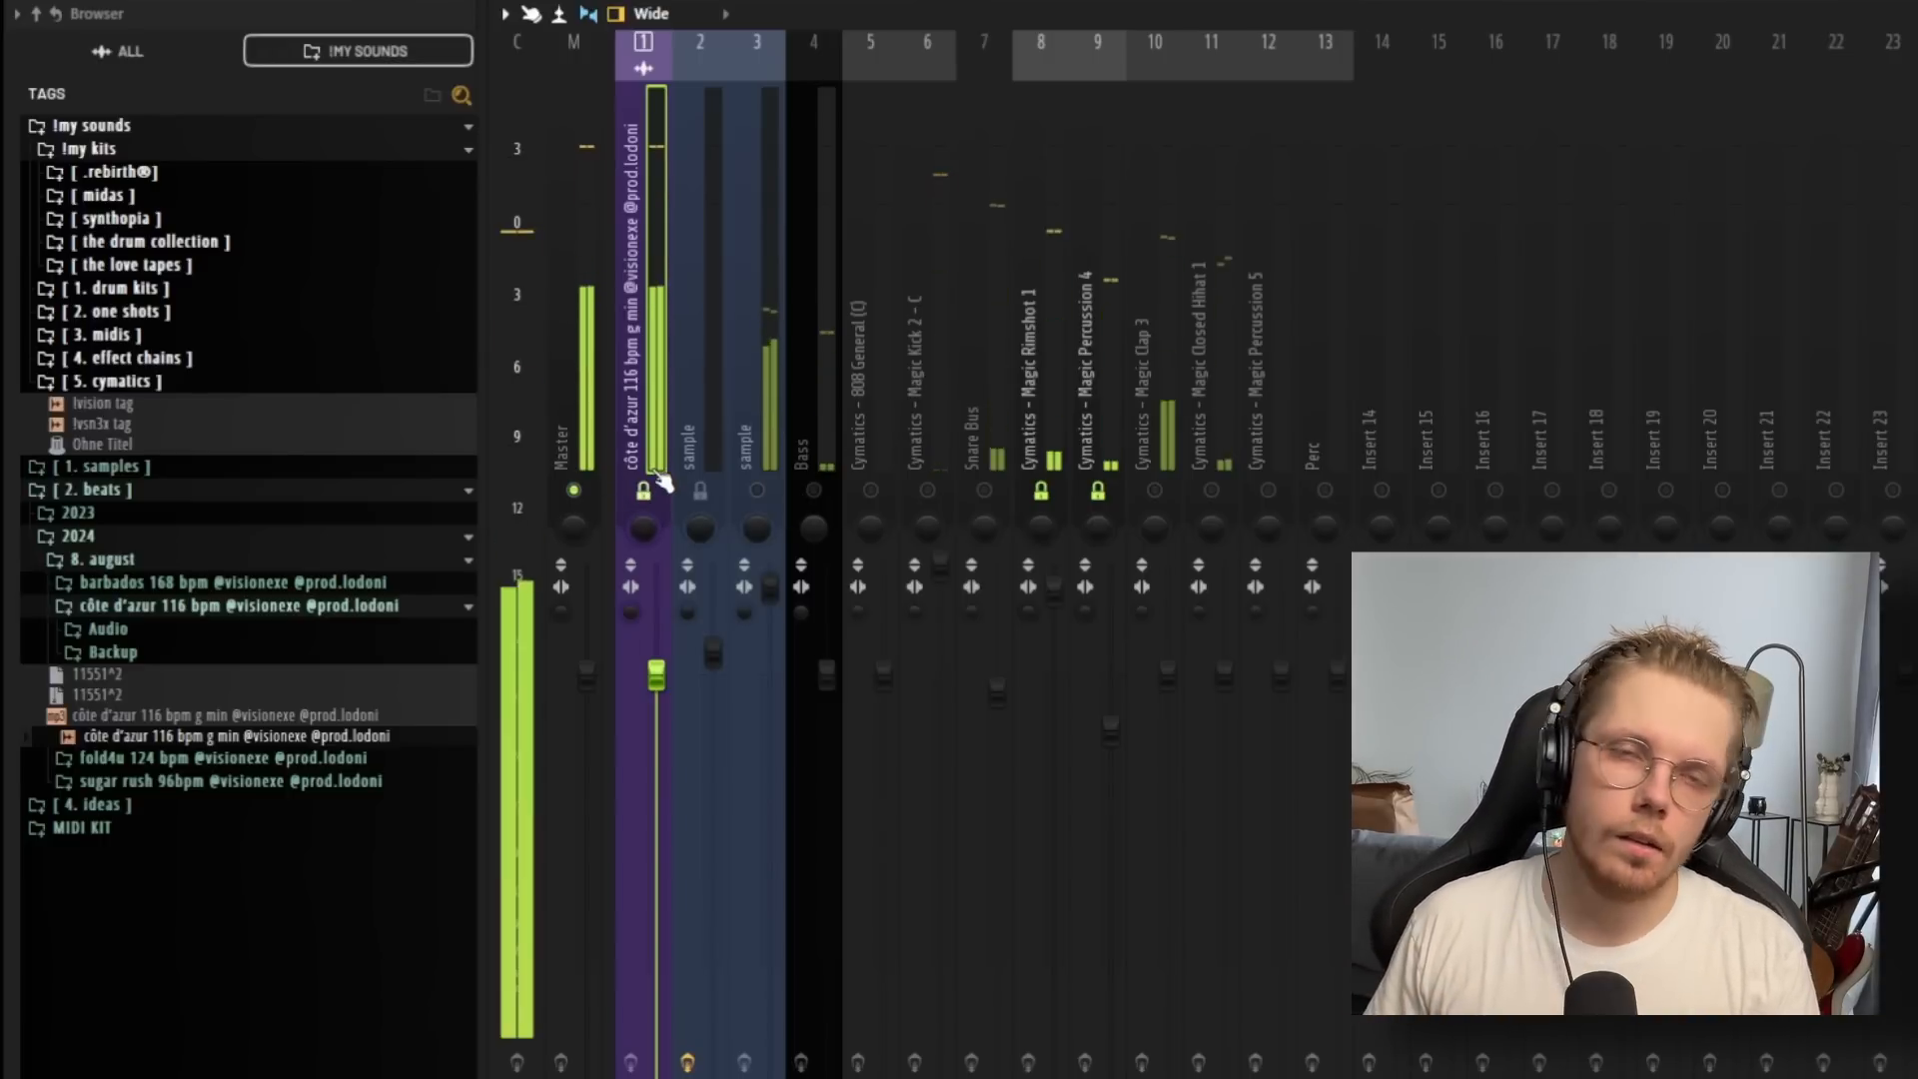
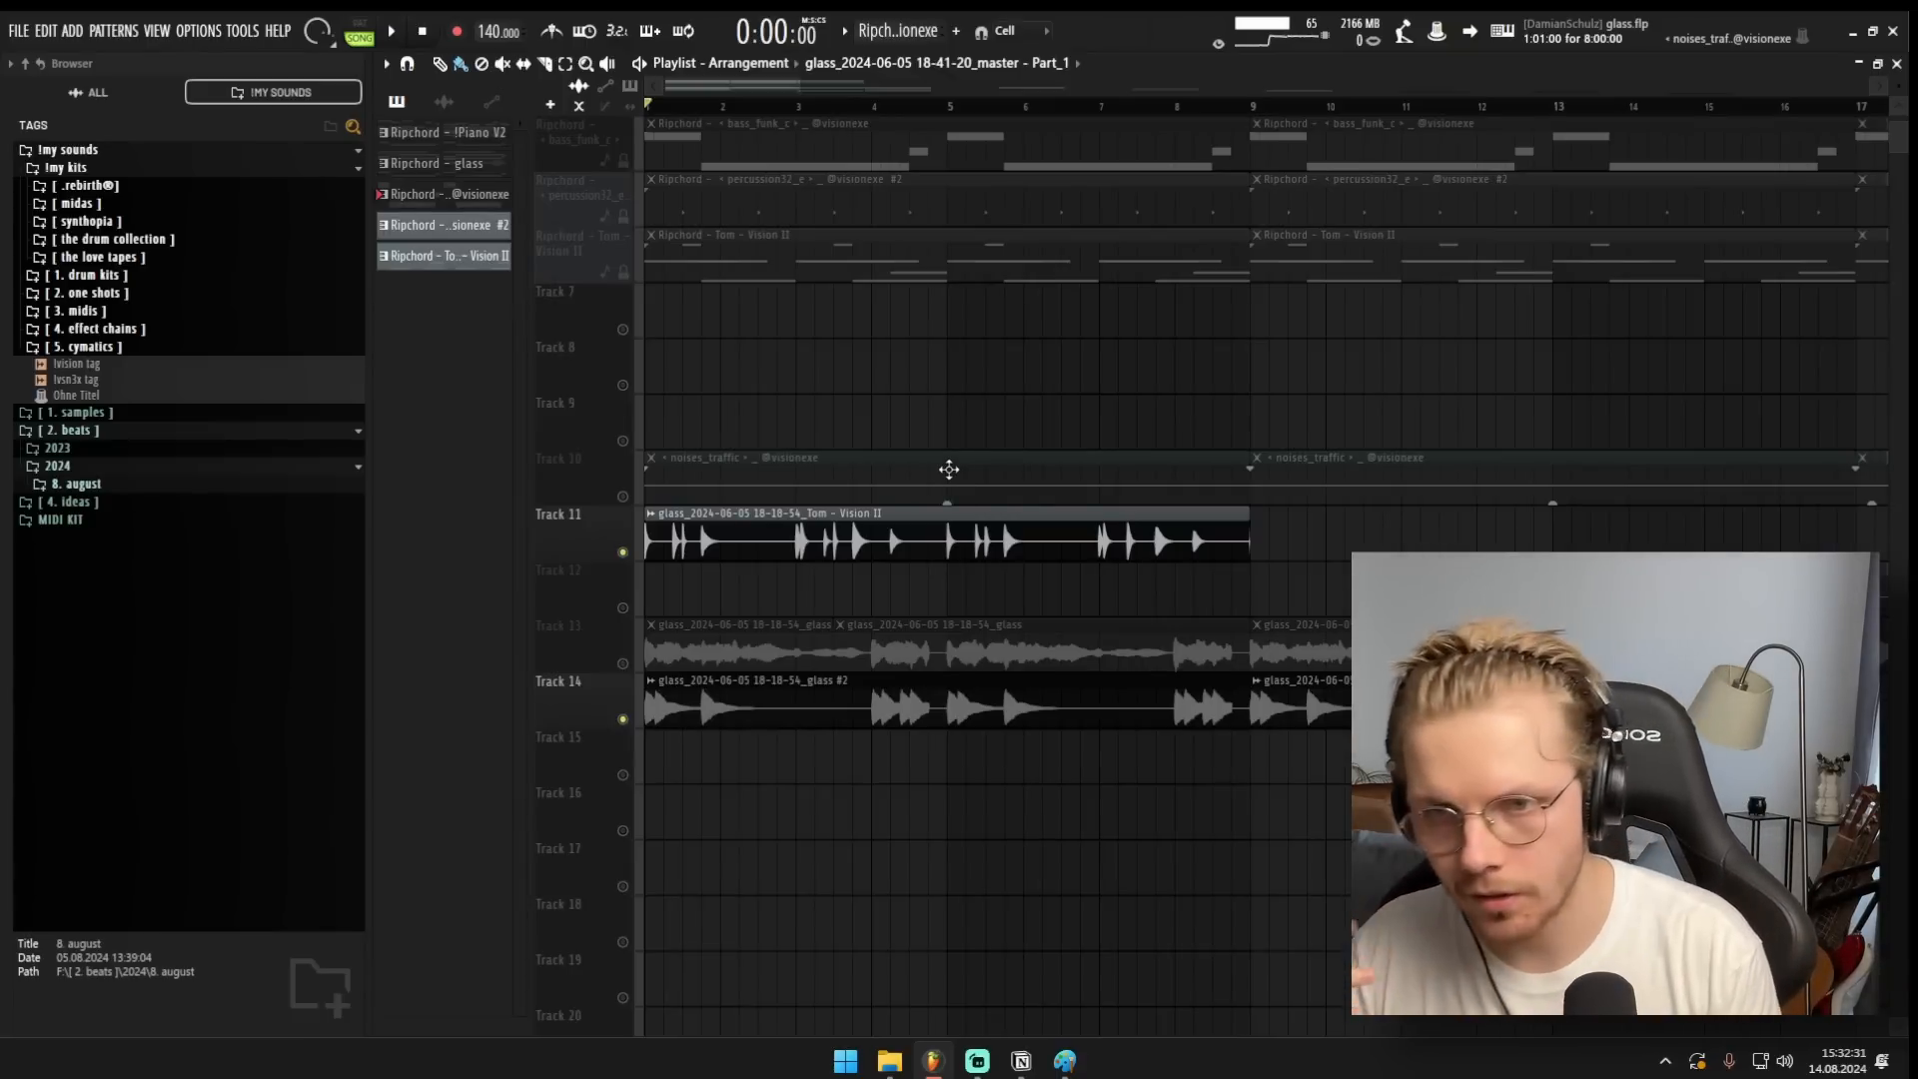
# In the glass project's playlist, solo and play the glass audio on Track 13, and listen to the percussion audio on Track 12.
pyautogui.scroll(-5, 946, 464)
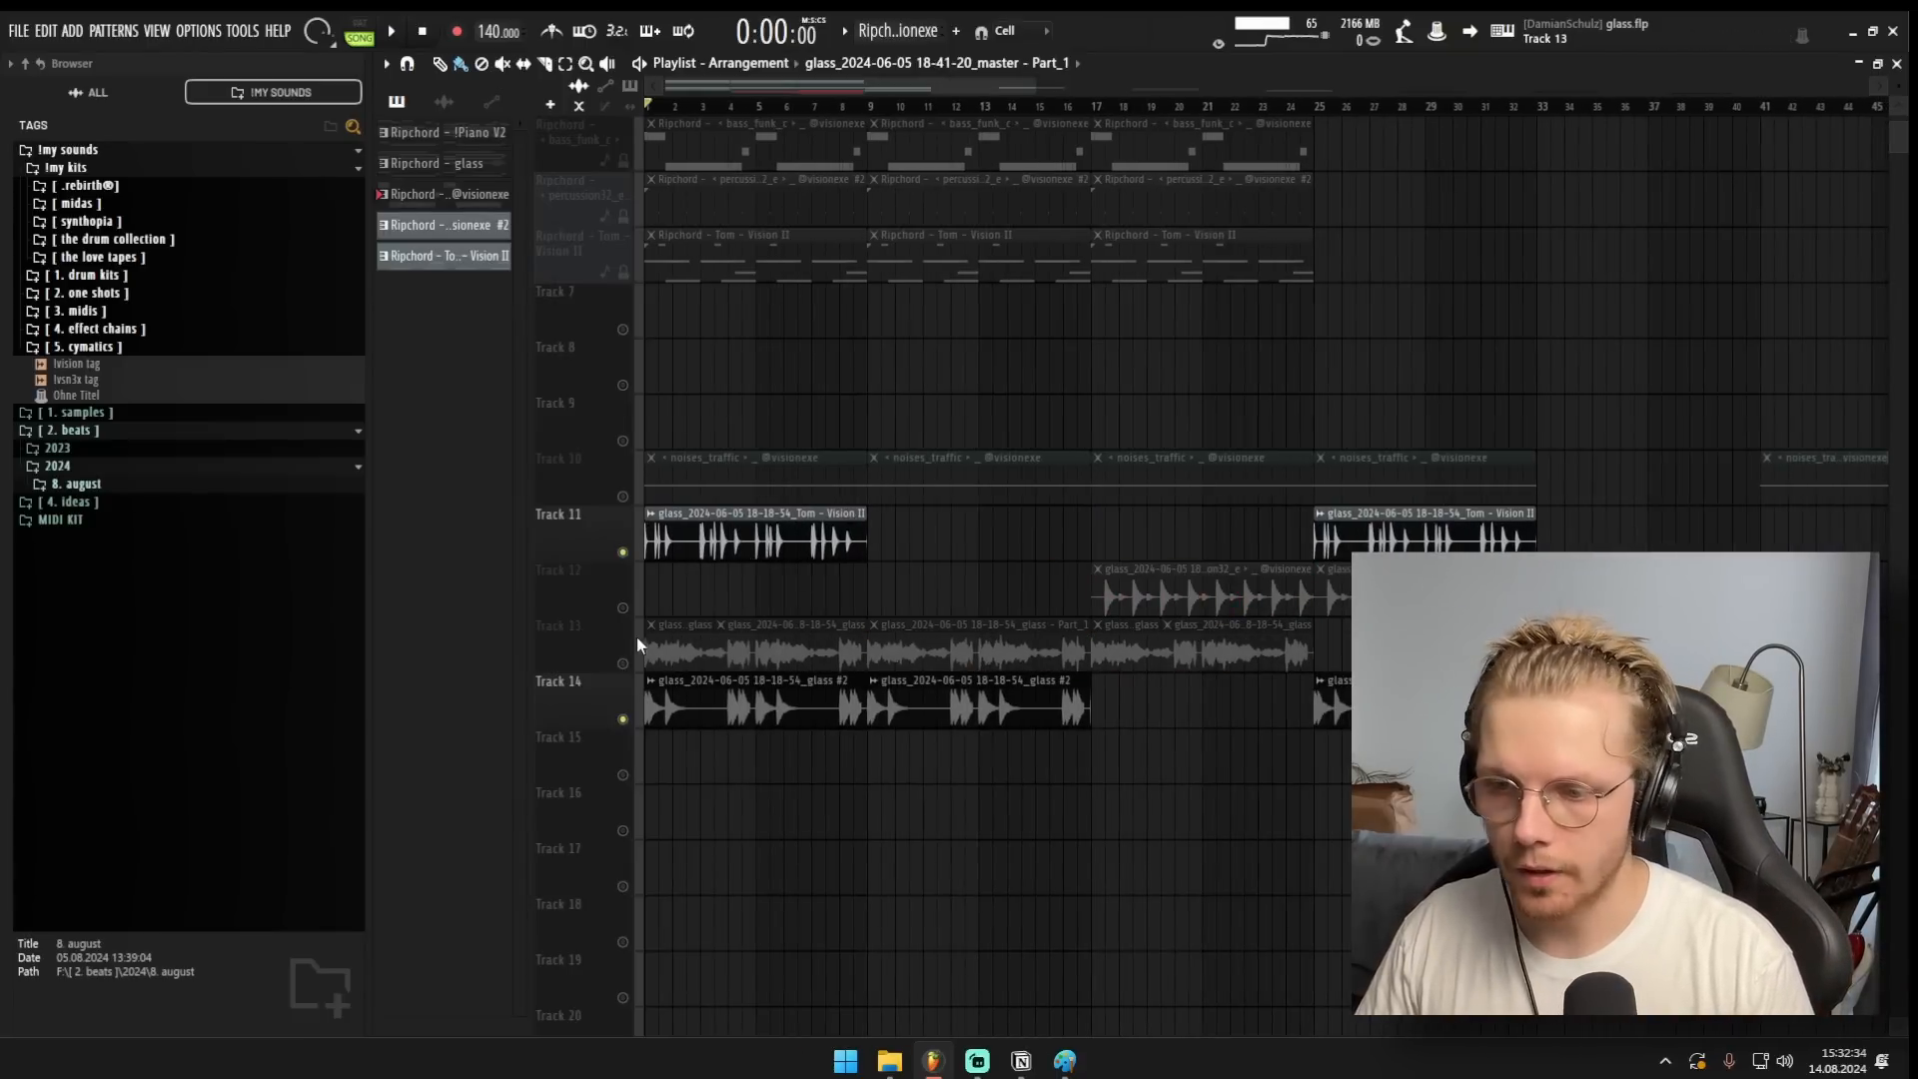
pyautogui.rightClick(622, 664)
pyautogui.press('space')
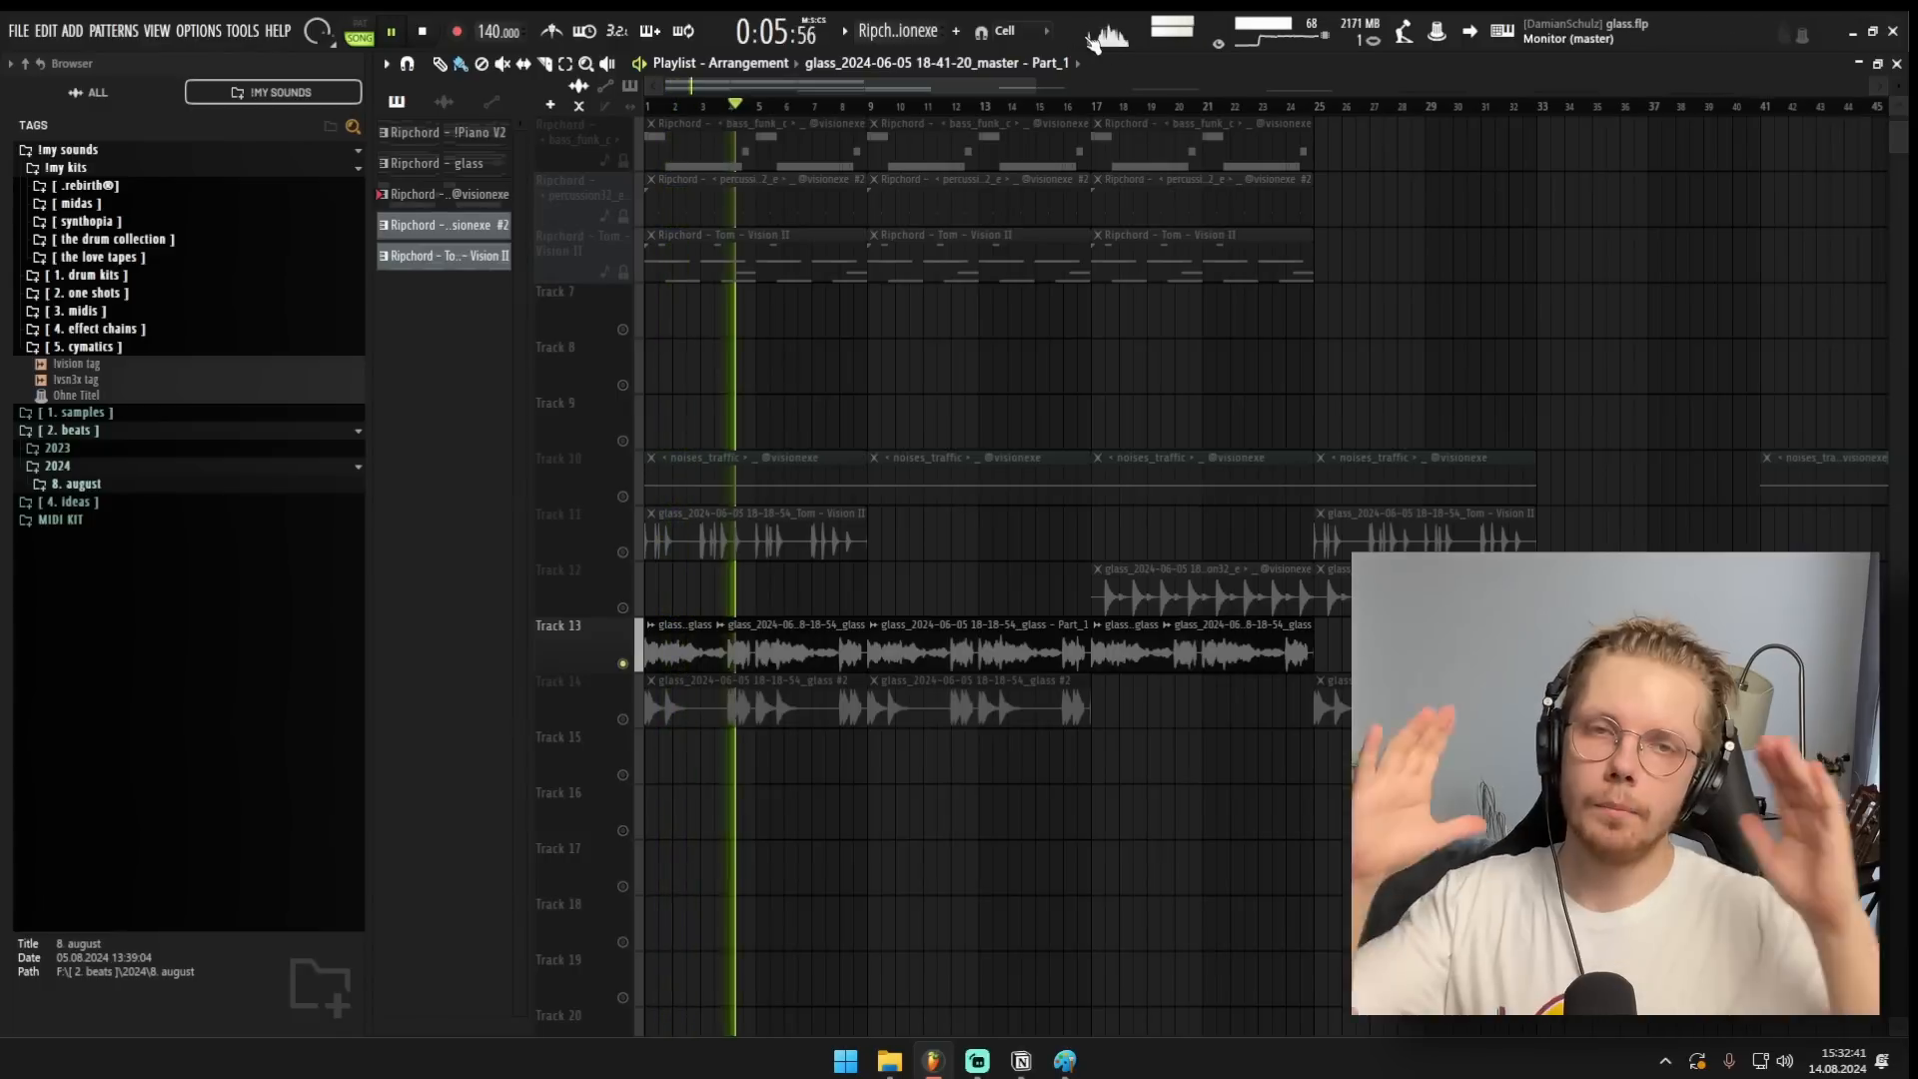
pyautogui.press('space')
pyautogui.rightClick(622, 607)
pyautogui.press('space')
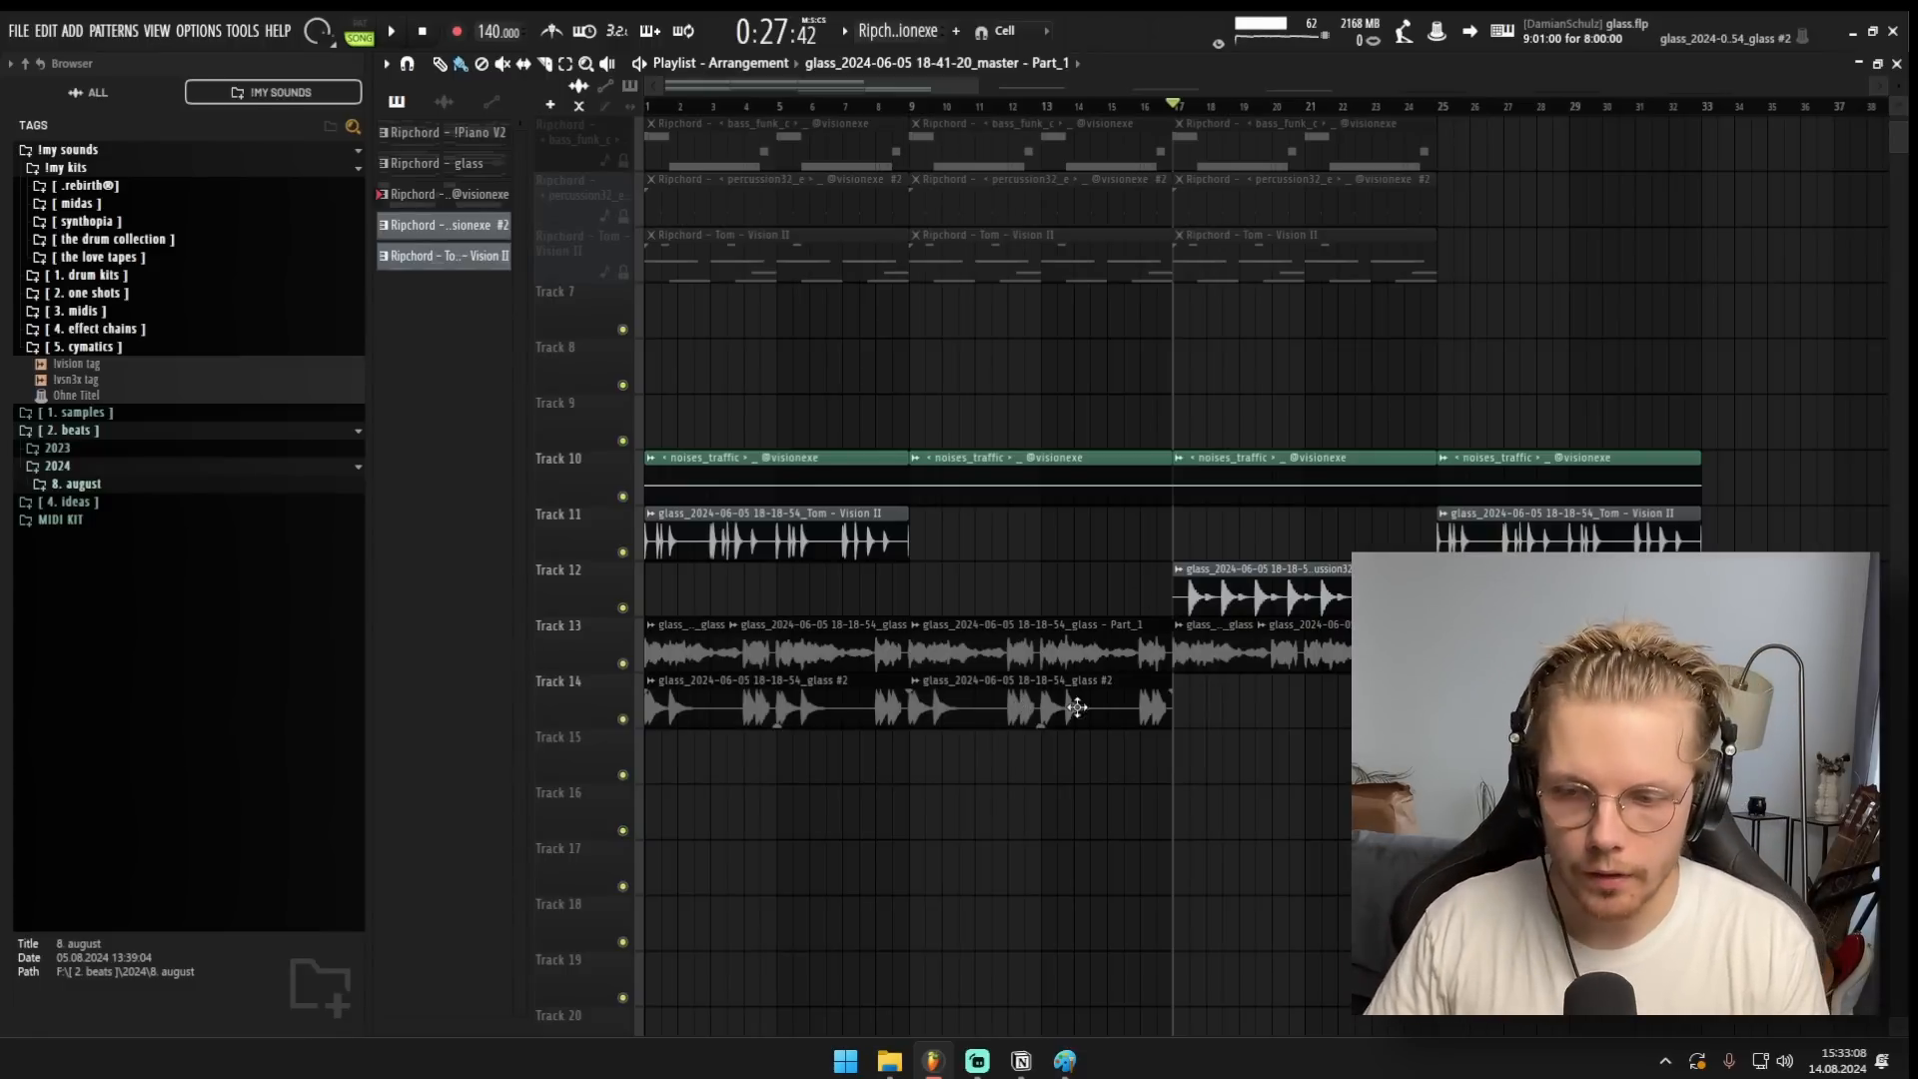
# Open Fruity Parametric EQ 2 on the glass mixer track and solo that track during playback to examine its EQ curve.
pyautogui.moveTo(778, 548); pyautogui.dragTo(731, 572)
pyautogui.keyDown('ctrl'); pyautogui.click(729, 574); pyautogui.keyUp('ctrl')
pyautogui.scroll(-3, 729, 574)
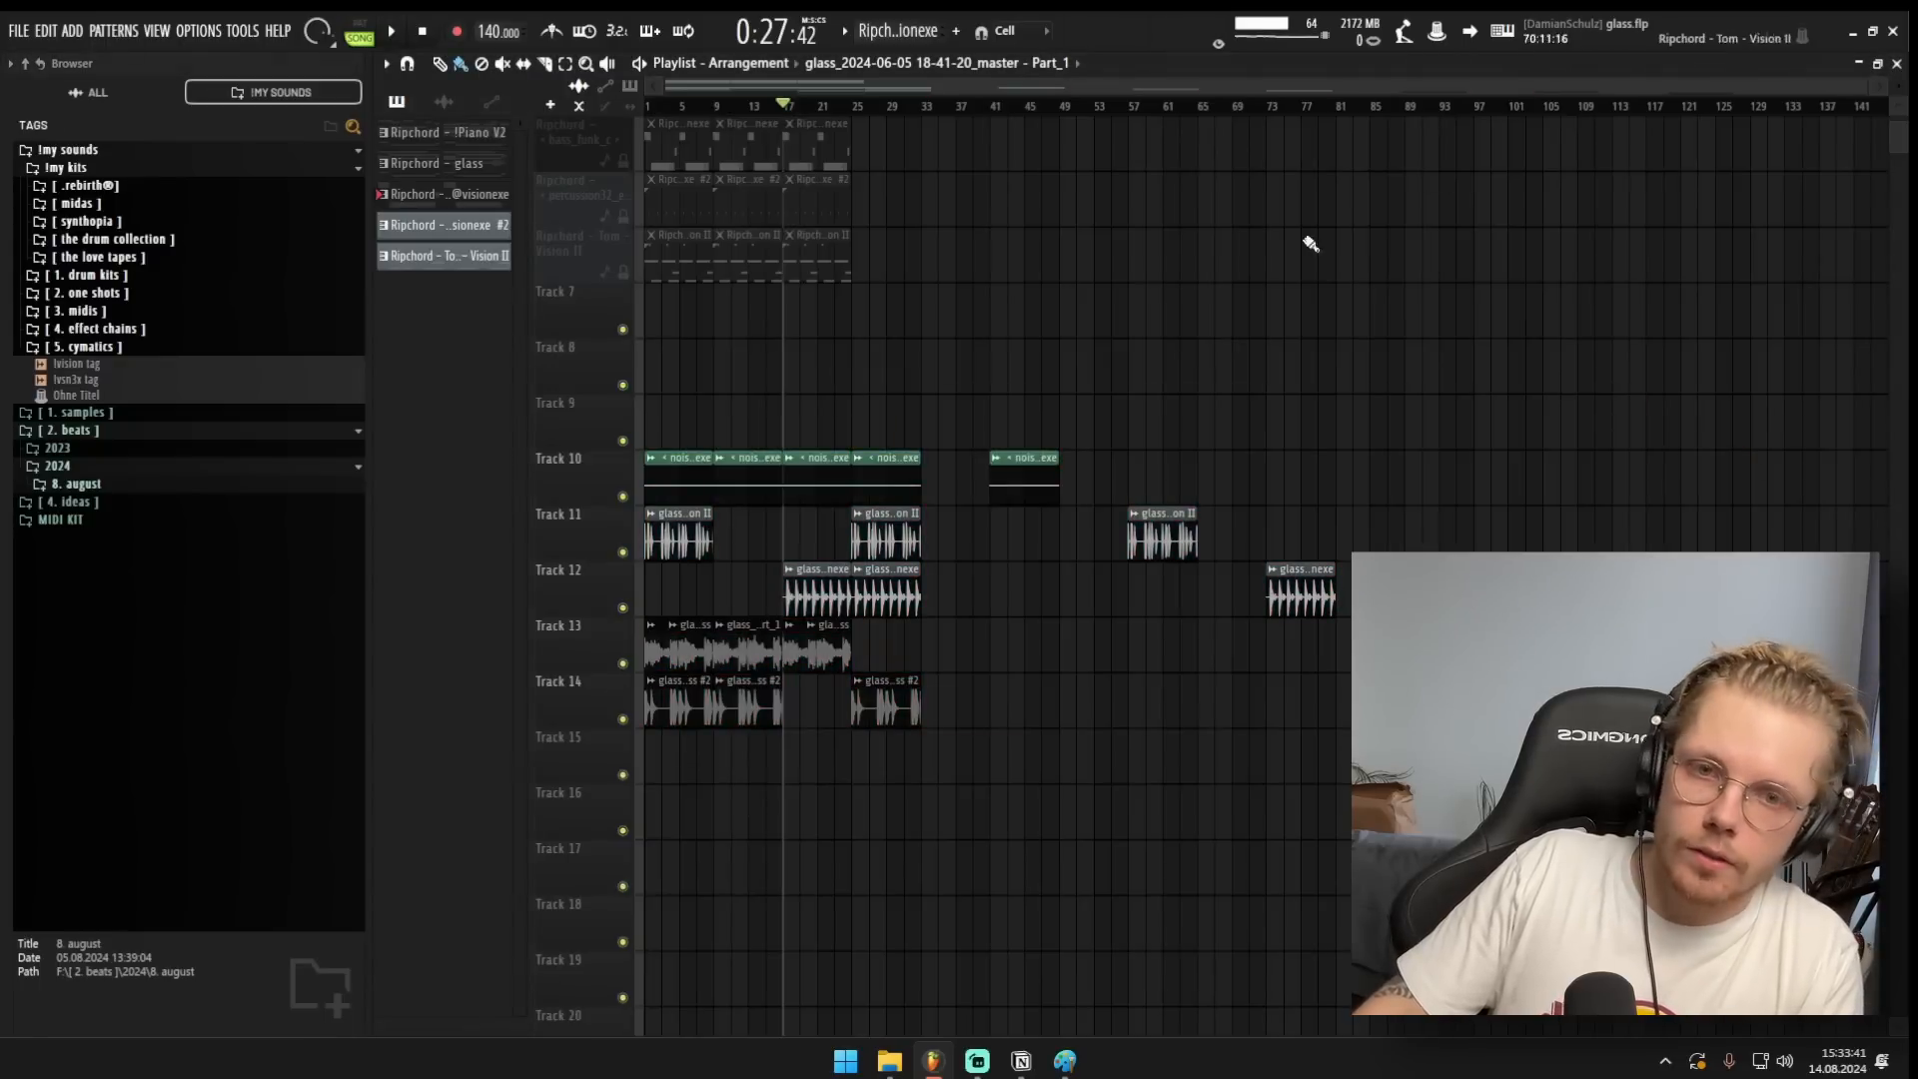
pyautogui.press('F9')
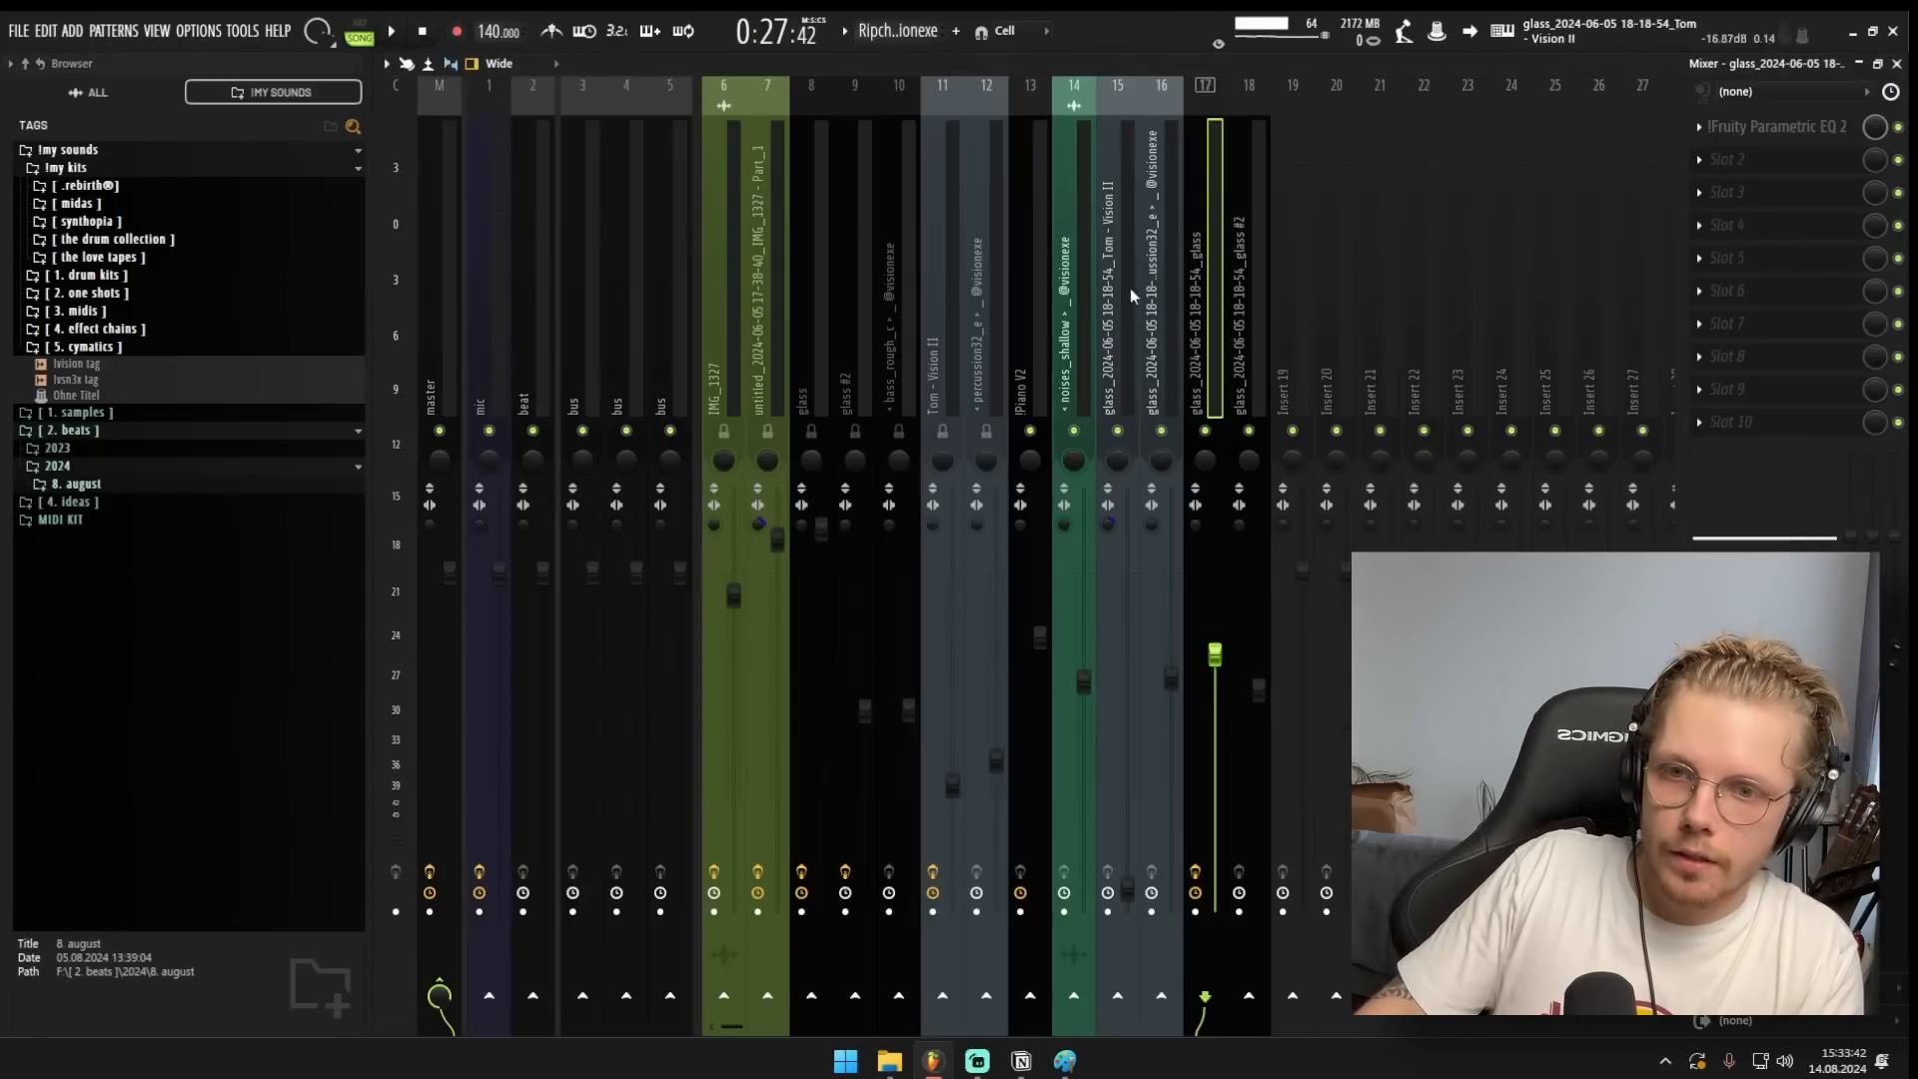
pyautogui.click(1757, 141)
pyautogui.click(1765, 138)
pyautogui.click(1770, 137)
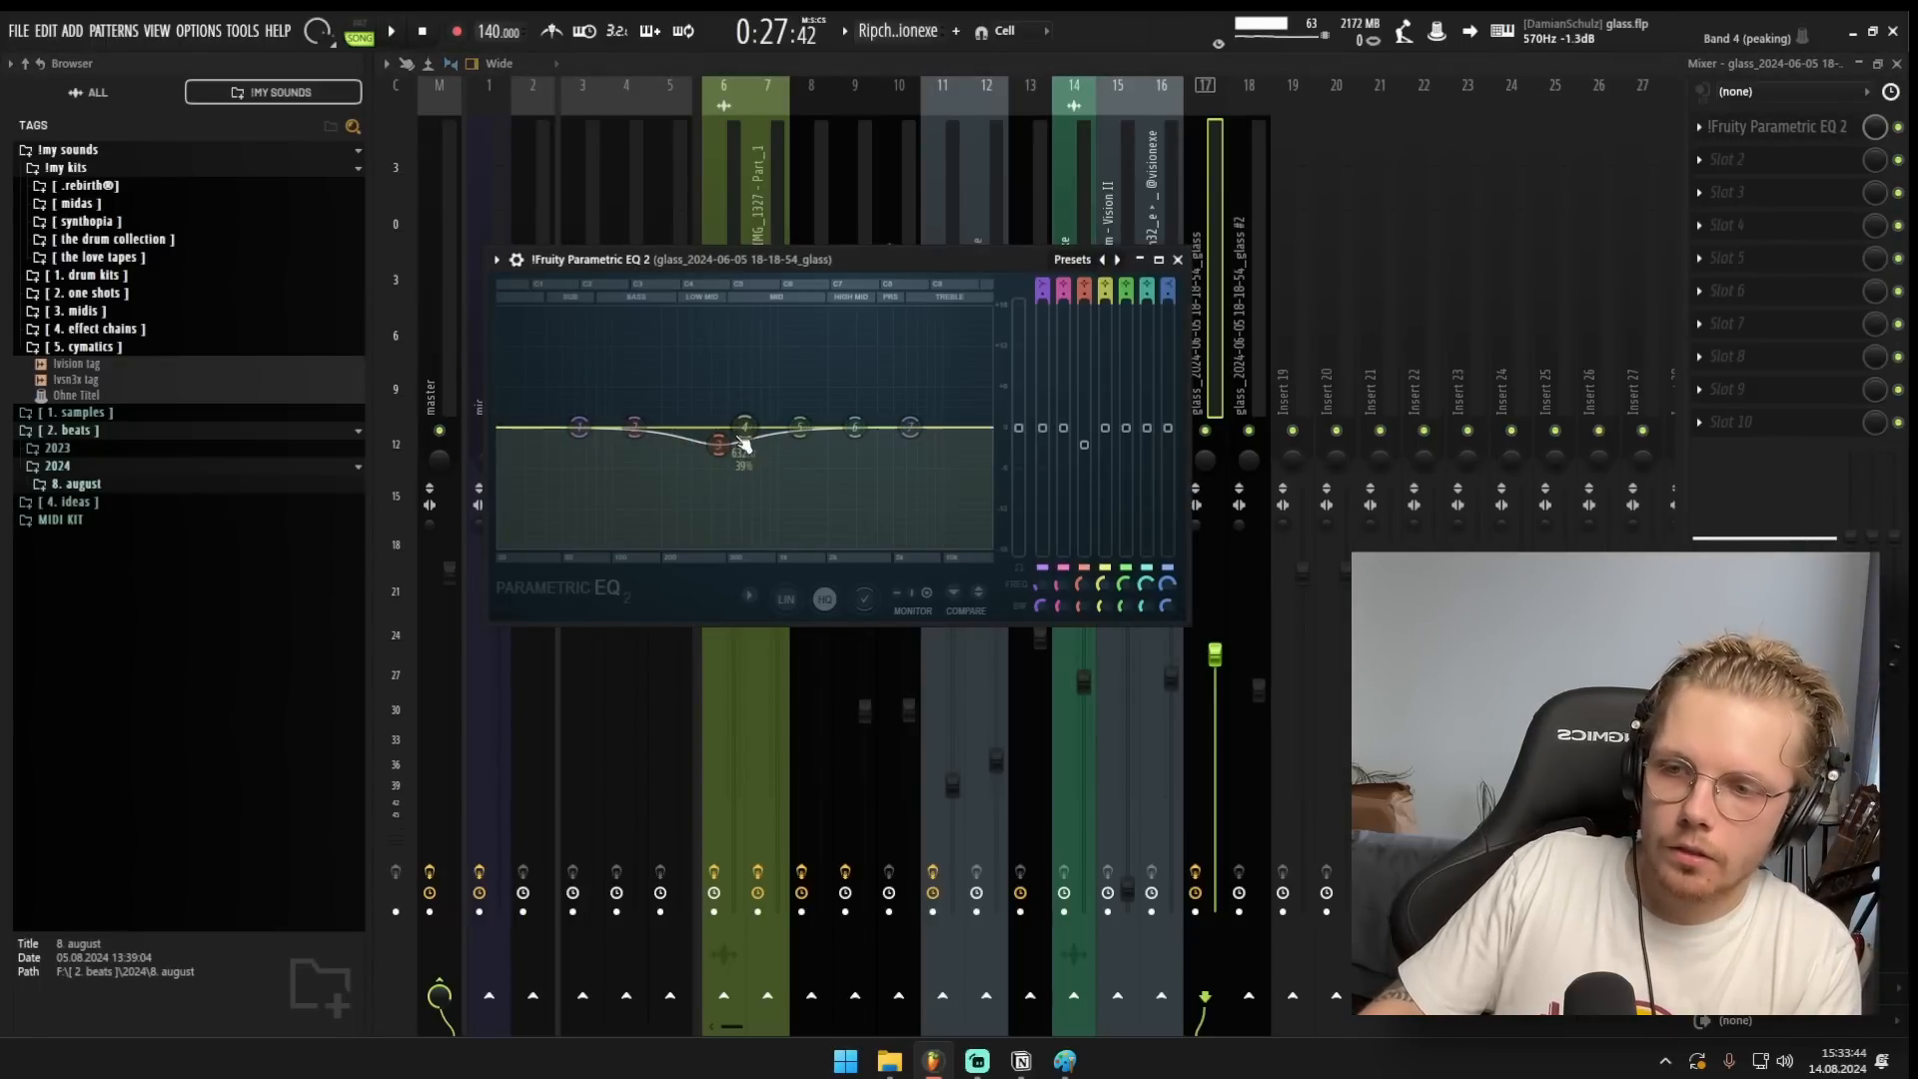
pyautogui.rightClick(1205, 431)
pyautogui.click(1790, 131)
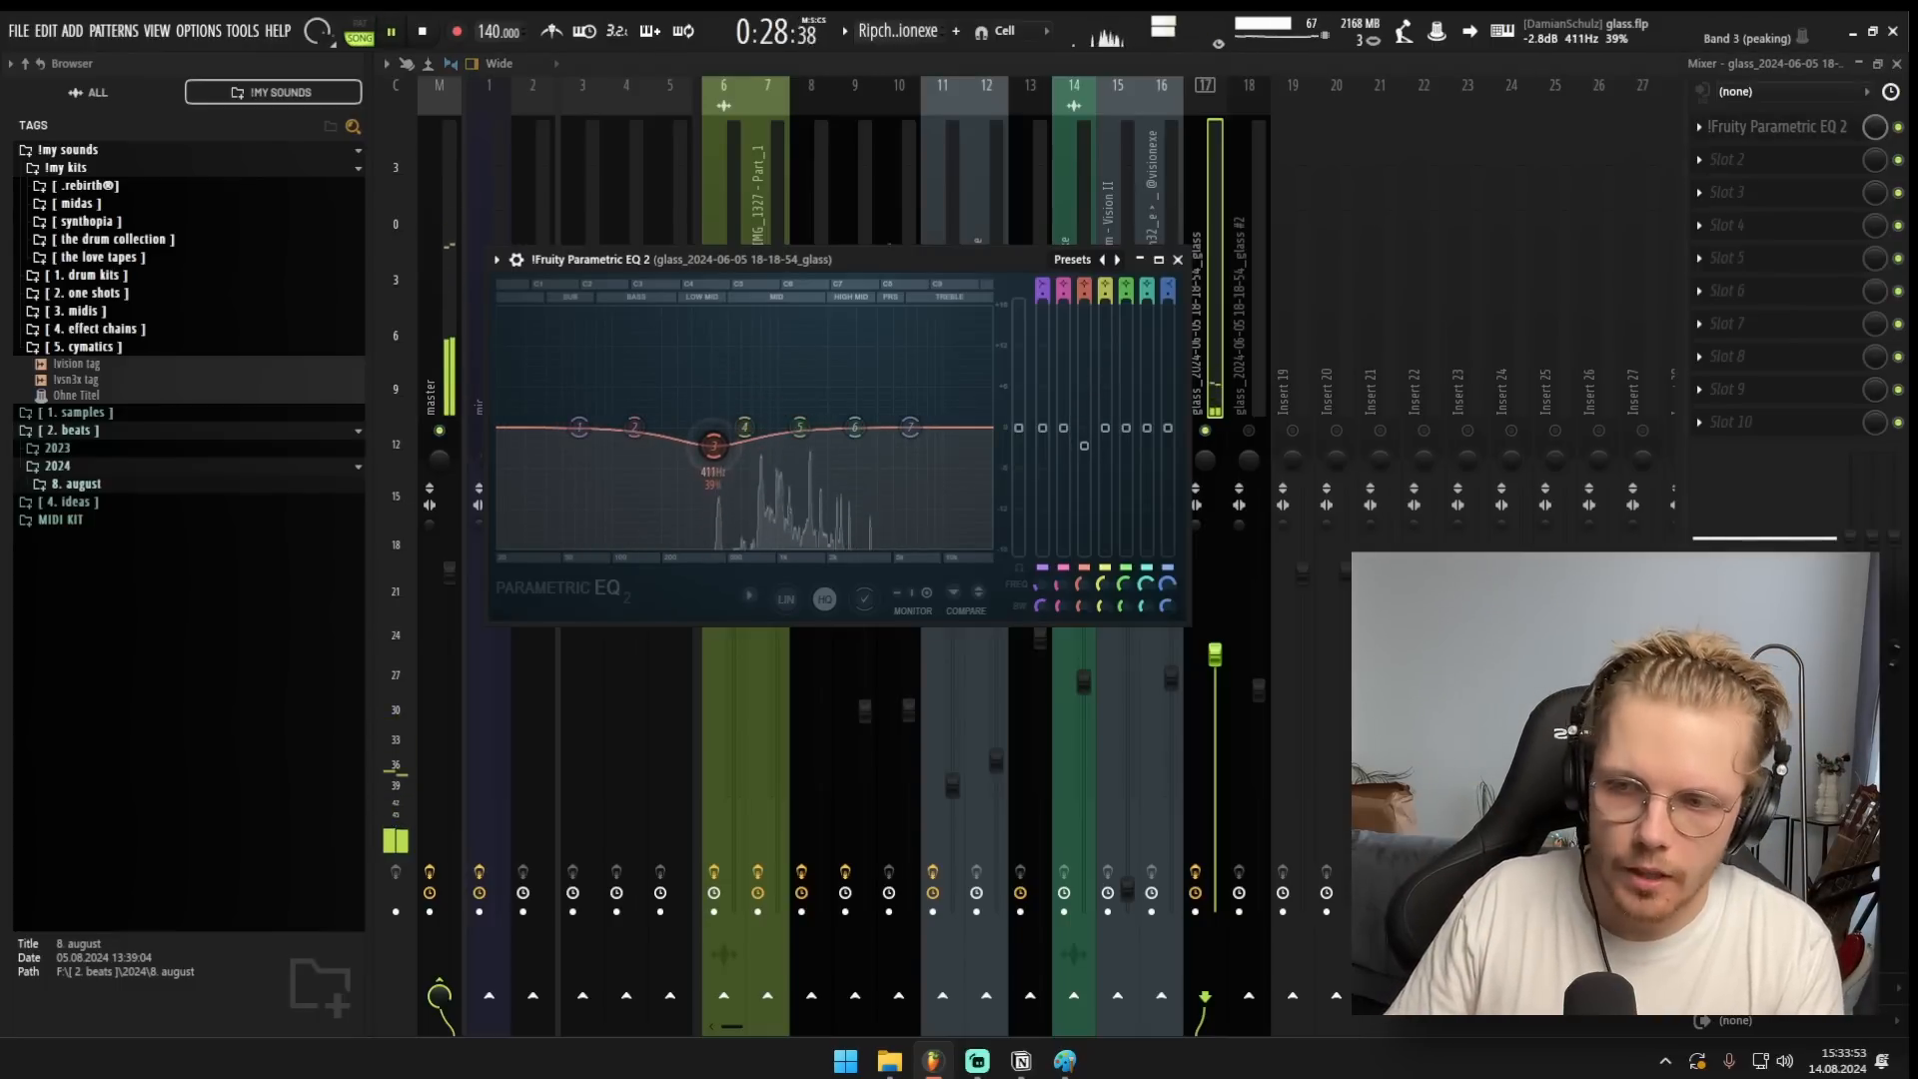
pyautogui.press('F5')
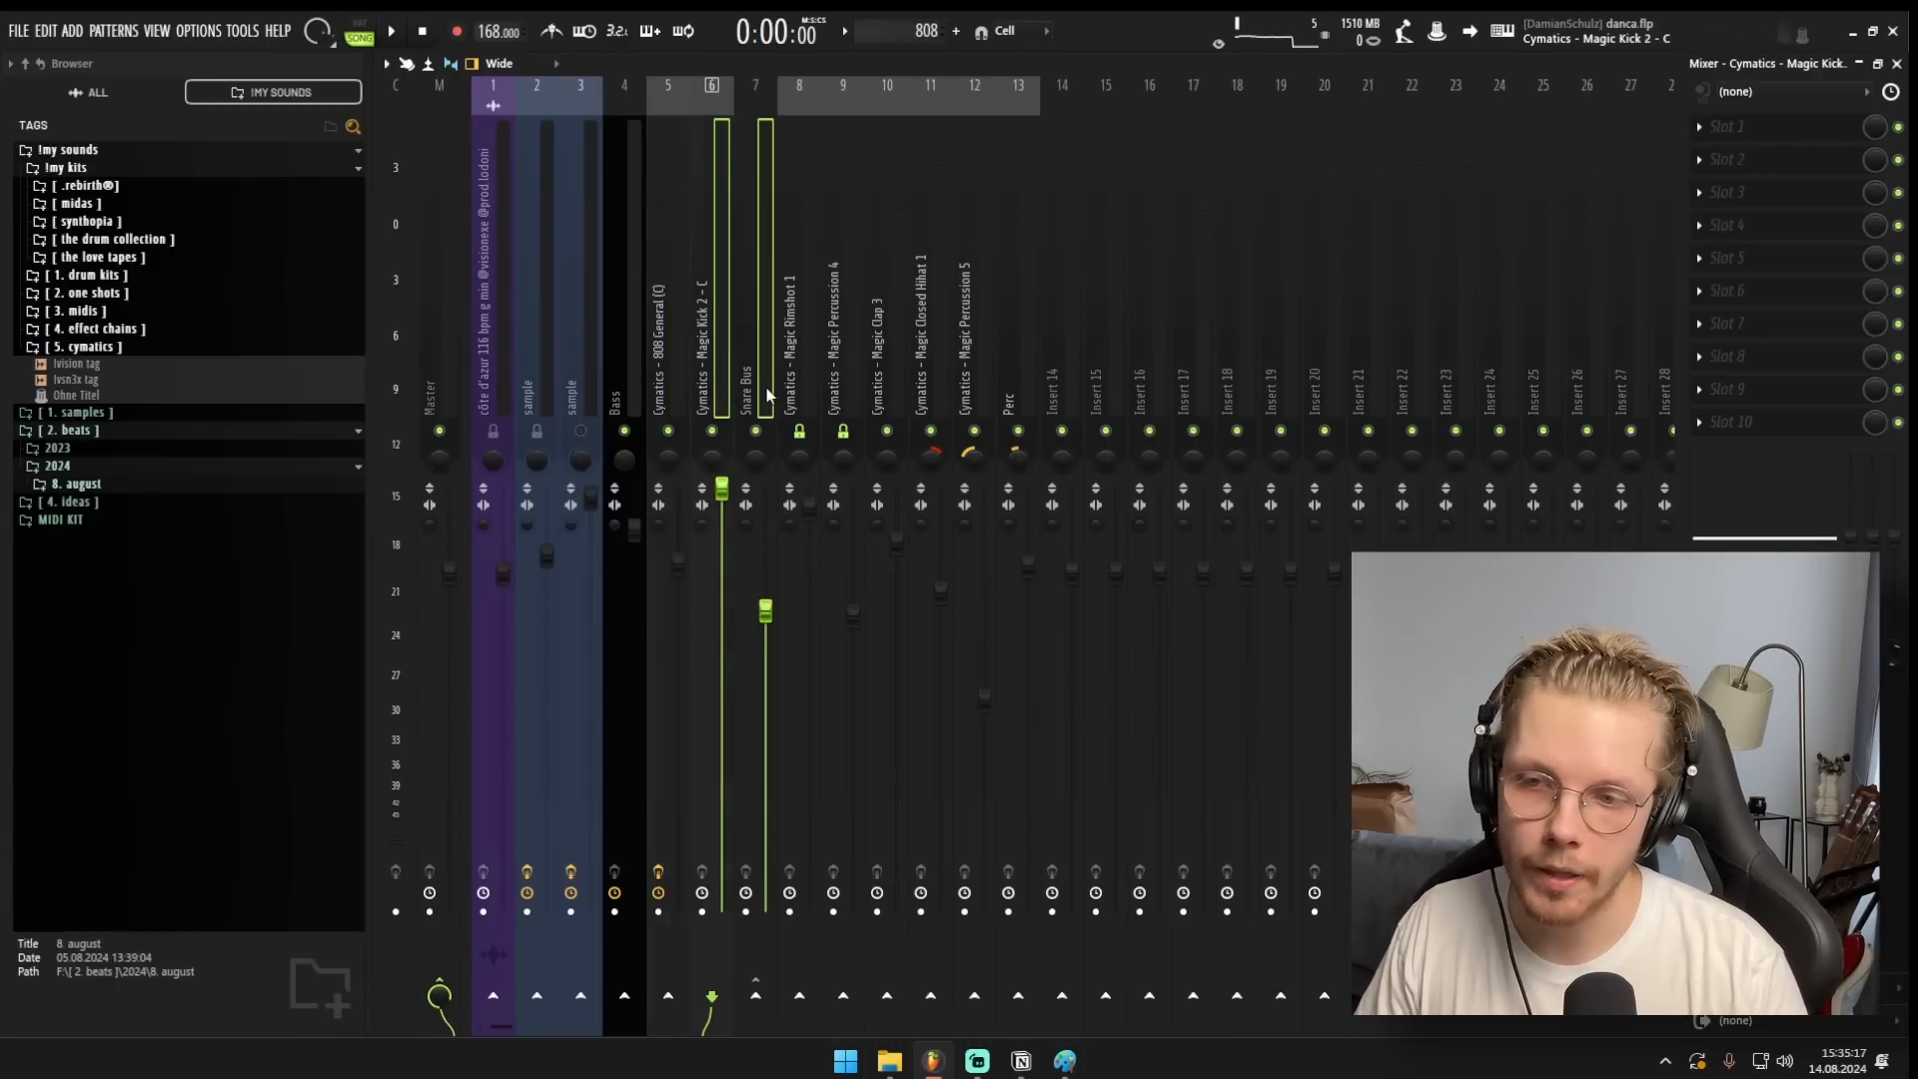
# Select the drum tracks through Perc, route them to Insert 14 named Drum Master, and play the beat.
pyautogui.keyDown('ctrl'); pyautogui.click(886, 349); pyautogui.keyUp('ctrl')
pyautogui.keyDown('ctrl'); pyautogui.click(930, 349); pyautogui.keyUp('ctrl')
pyautogui.keyDown('ctrl'); pyautogui.click(974, 350); pyautogui.keyUp('ctrl')
pyautogui.keyDown('ctrl'); pyautogui.click(1017, 350); pyautogui.keyUp('ctrl')
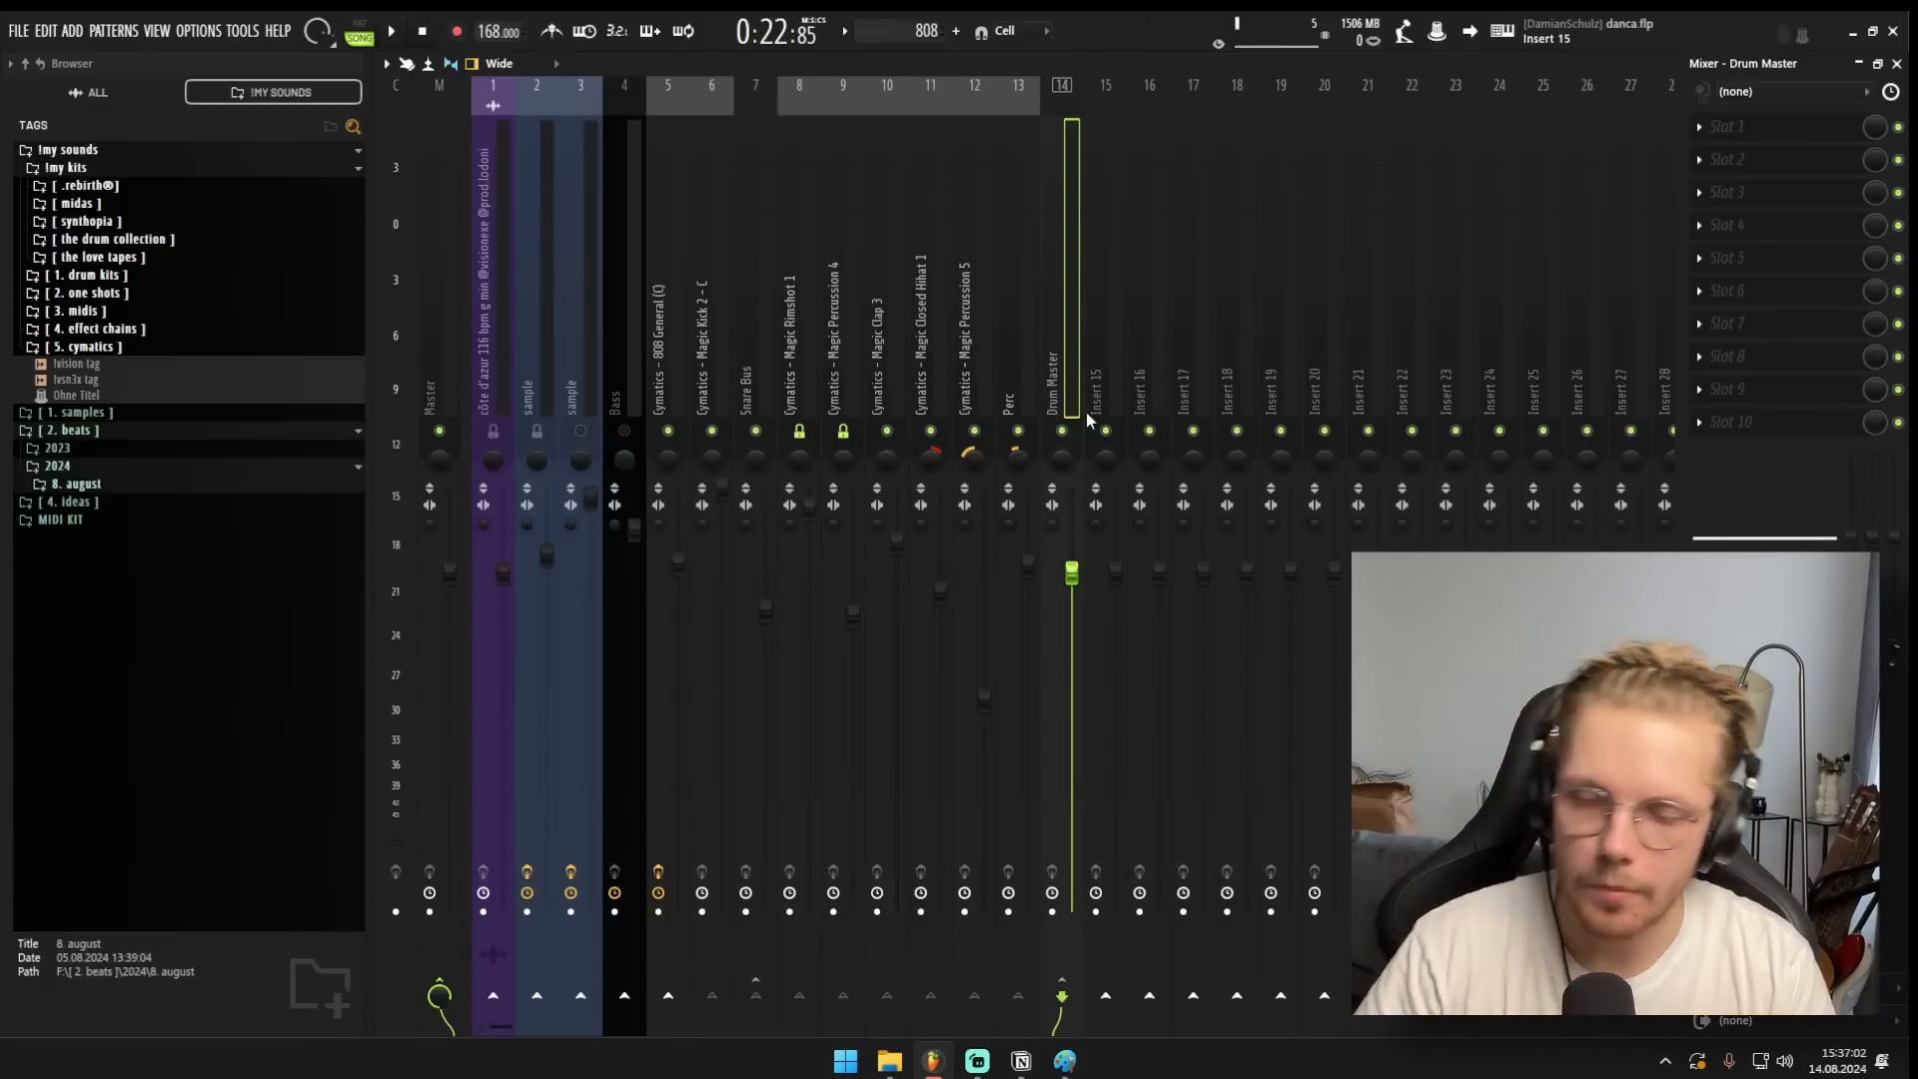
pyautogui.press('space')
pyautogui.press('space')
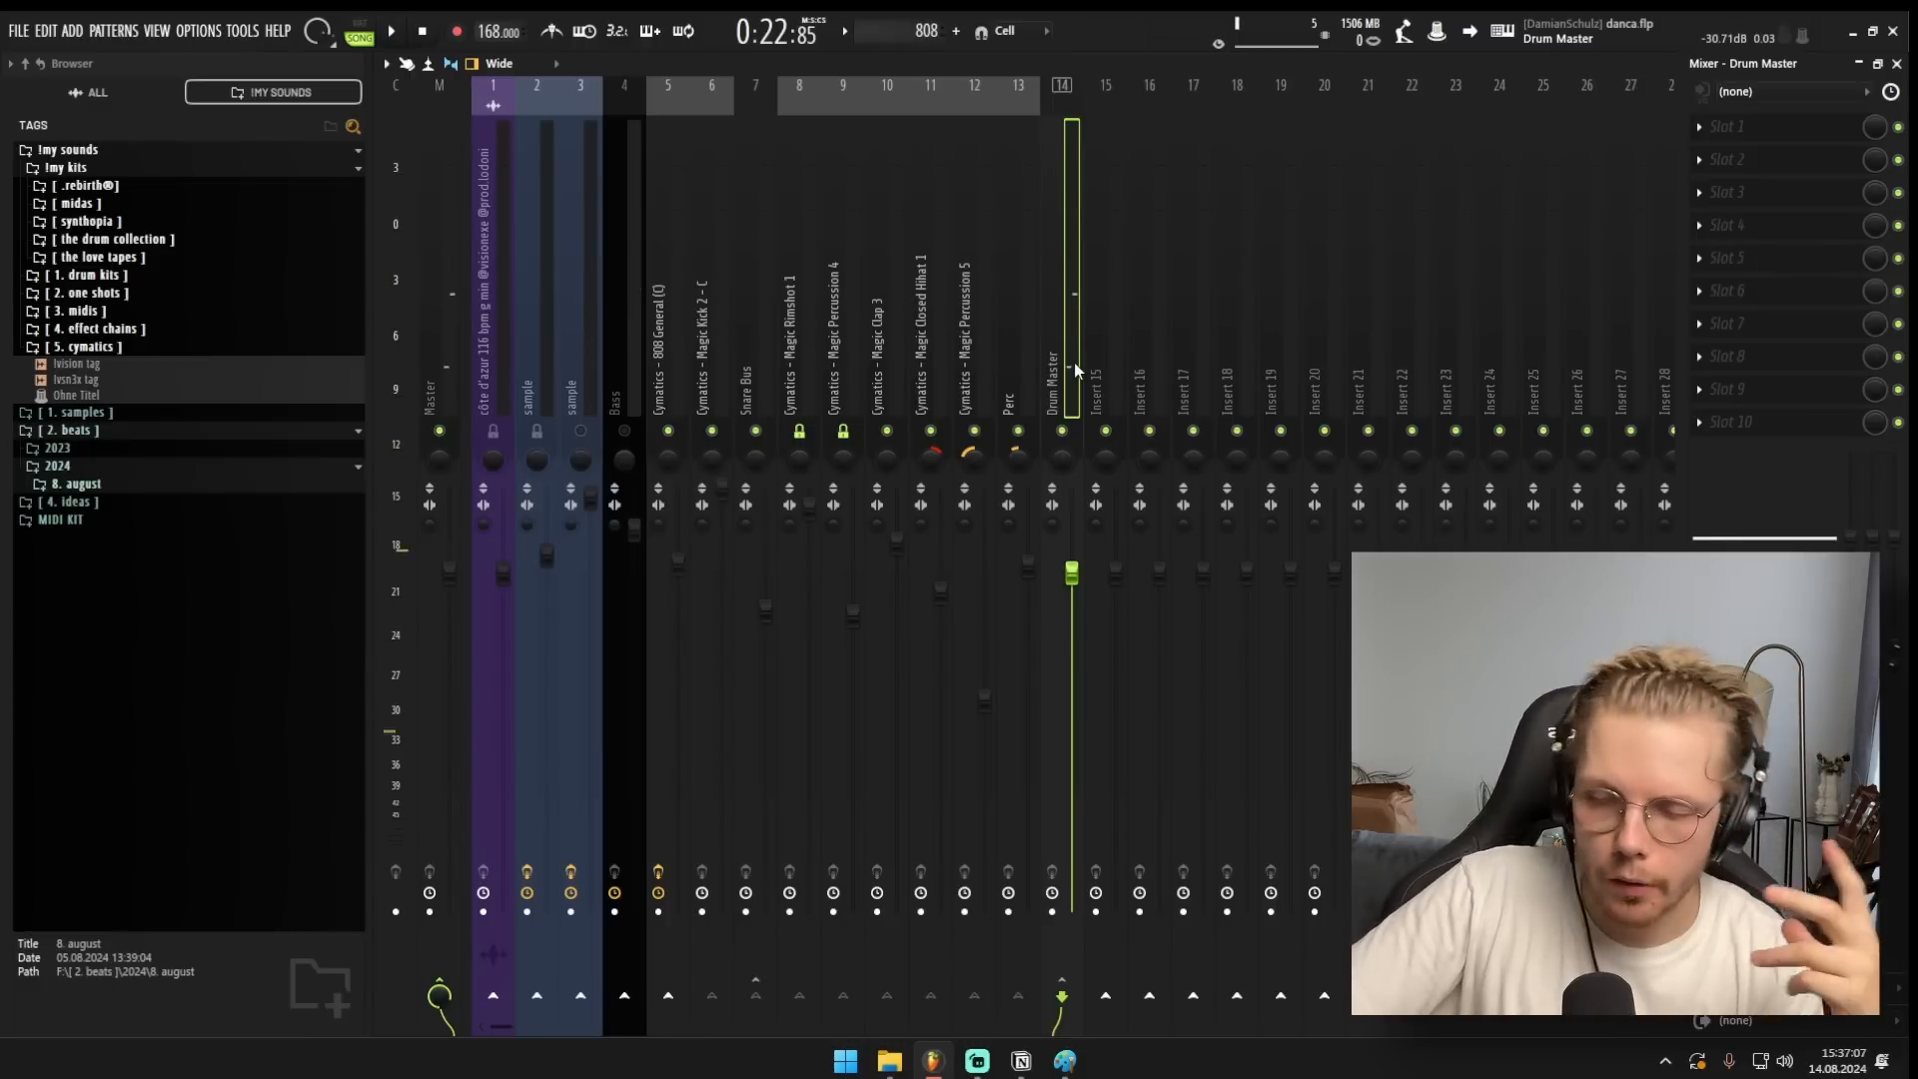
# Add FabFilter Pro-C 2 to the Drum Master's first effect slot and load the Groovy Glue 01 bM drum bus preset.
pyautogui.click(1723, 130)
pyautogui.click(1098, 171)
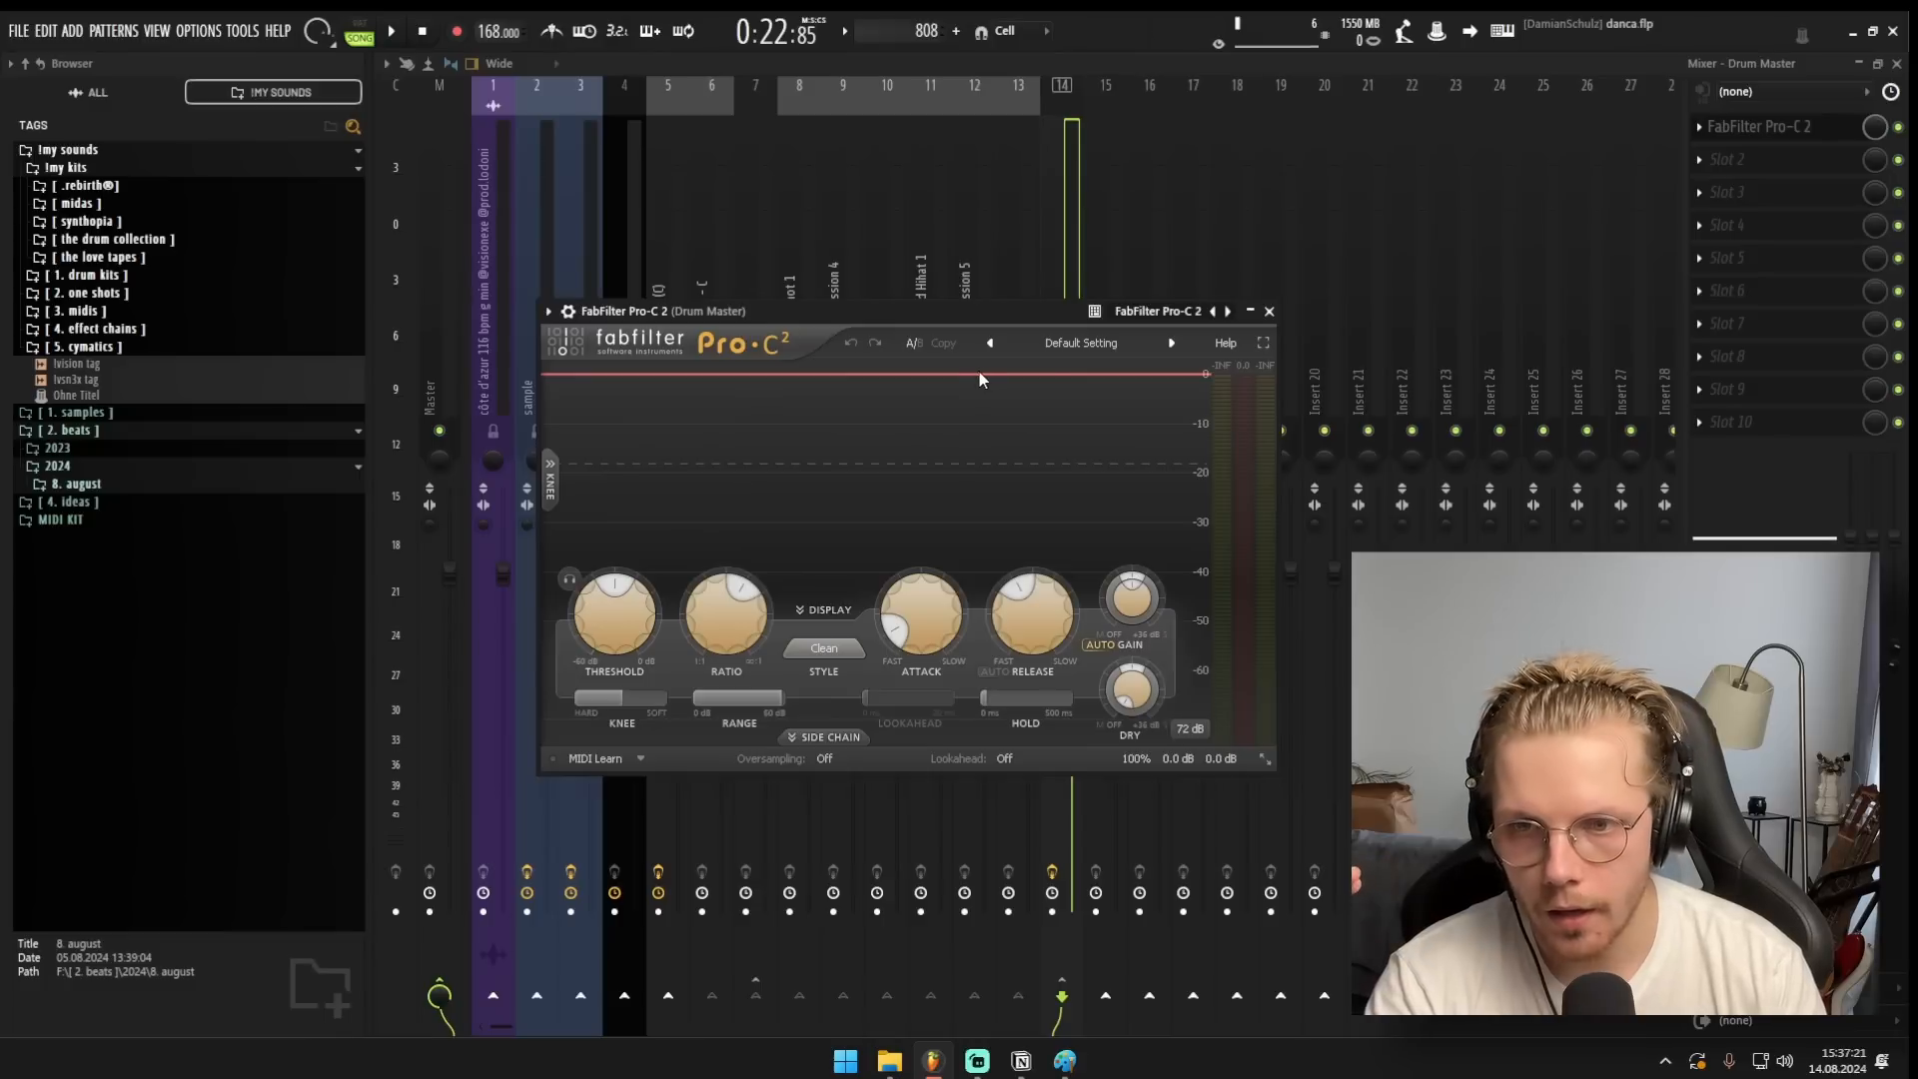
pyautogui.click(1082, 344)
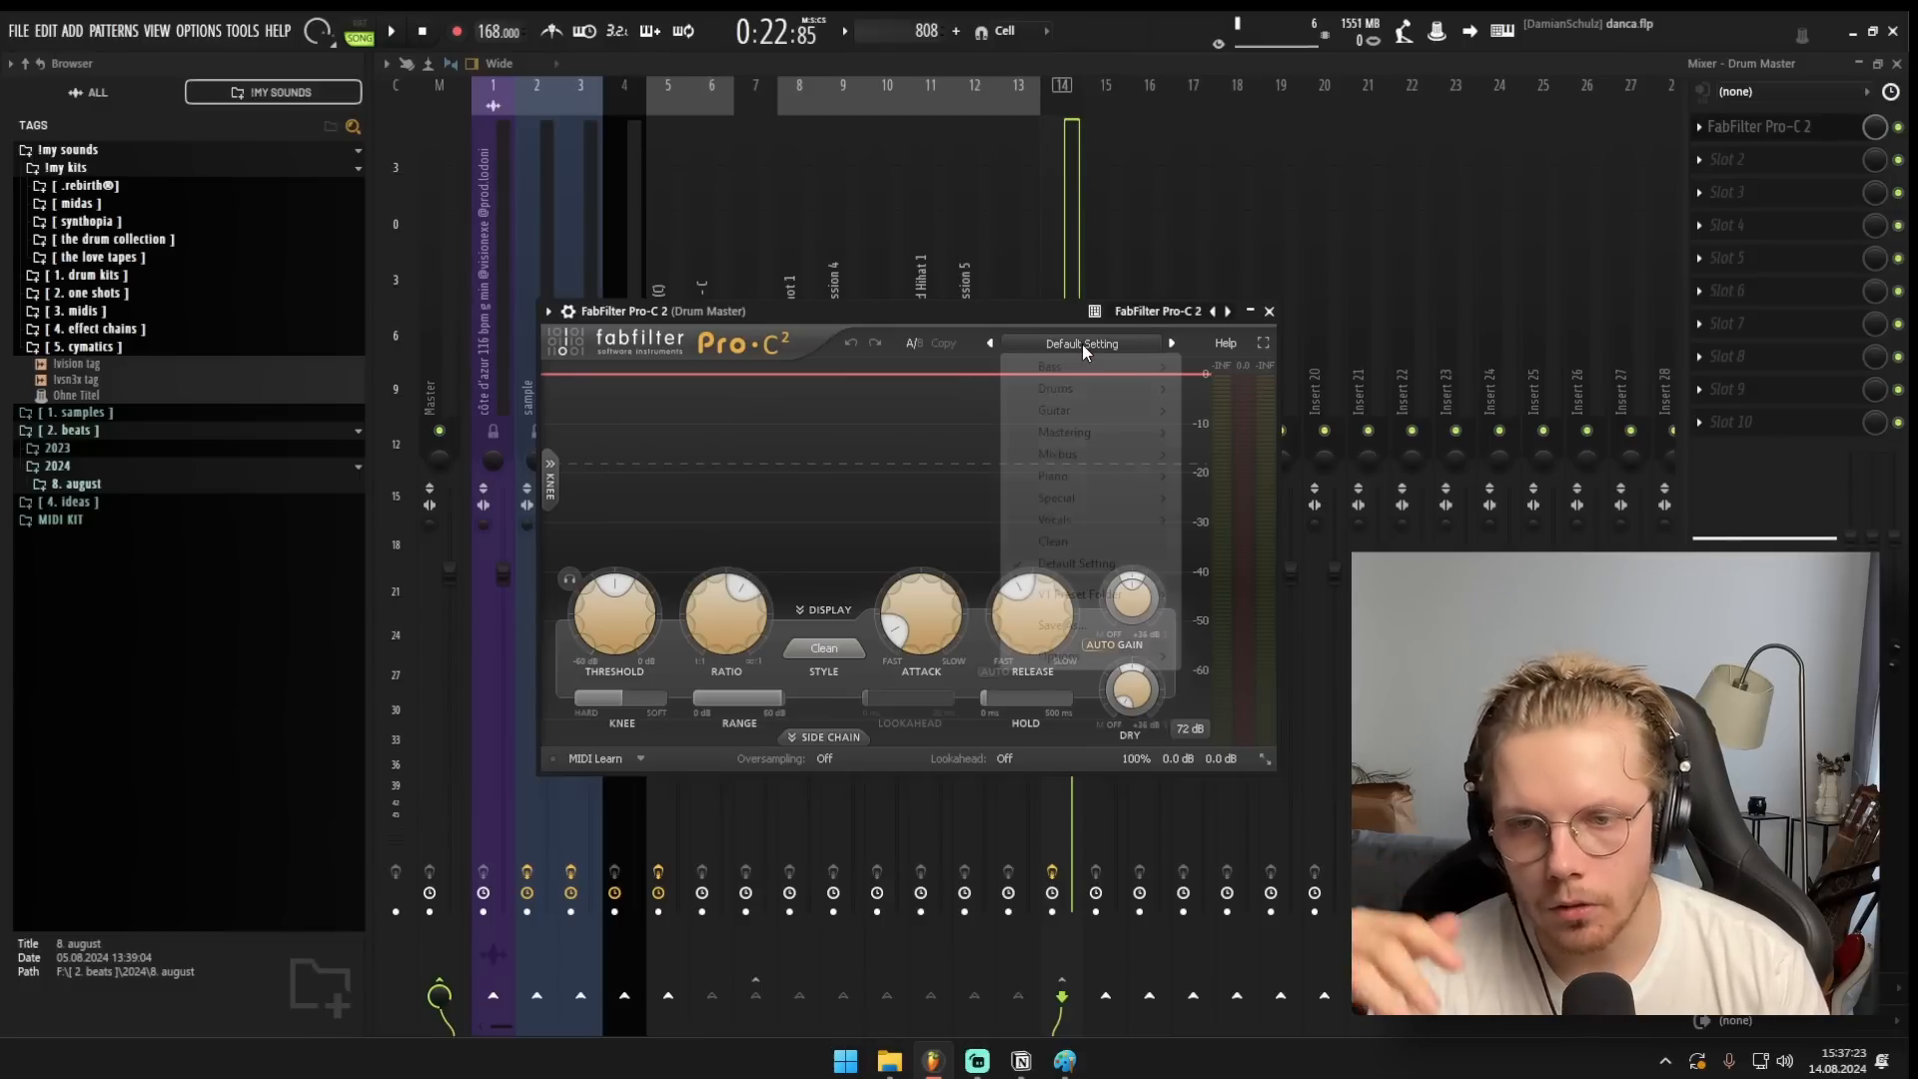
pyautogui.moveTo(1059, 388)
pyautogui.moveTo(1224, 389)
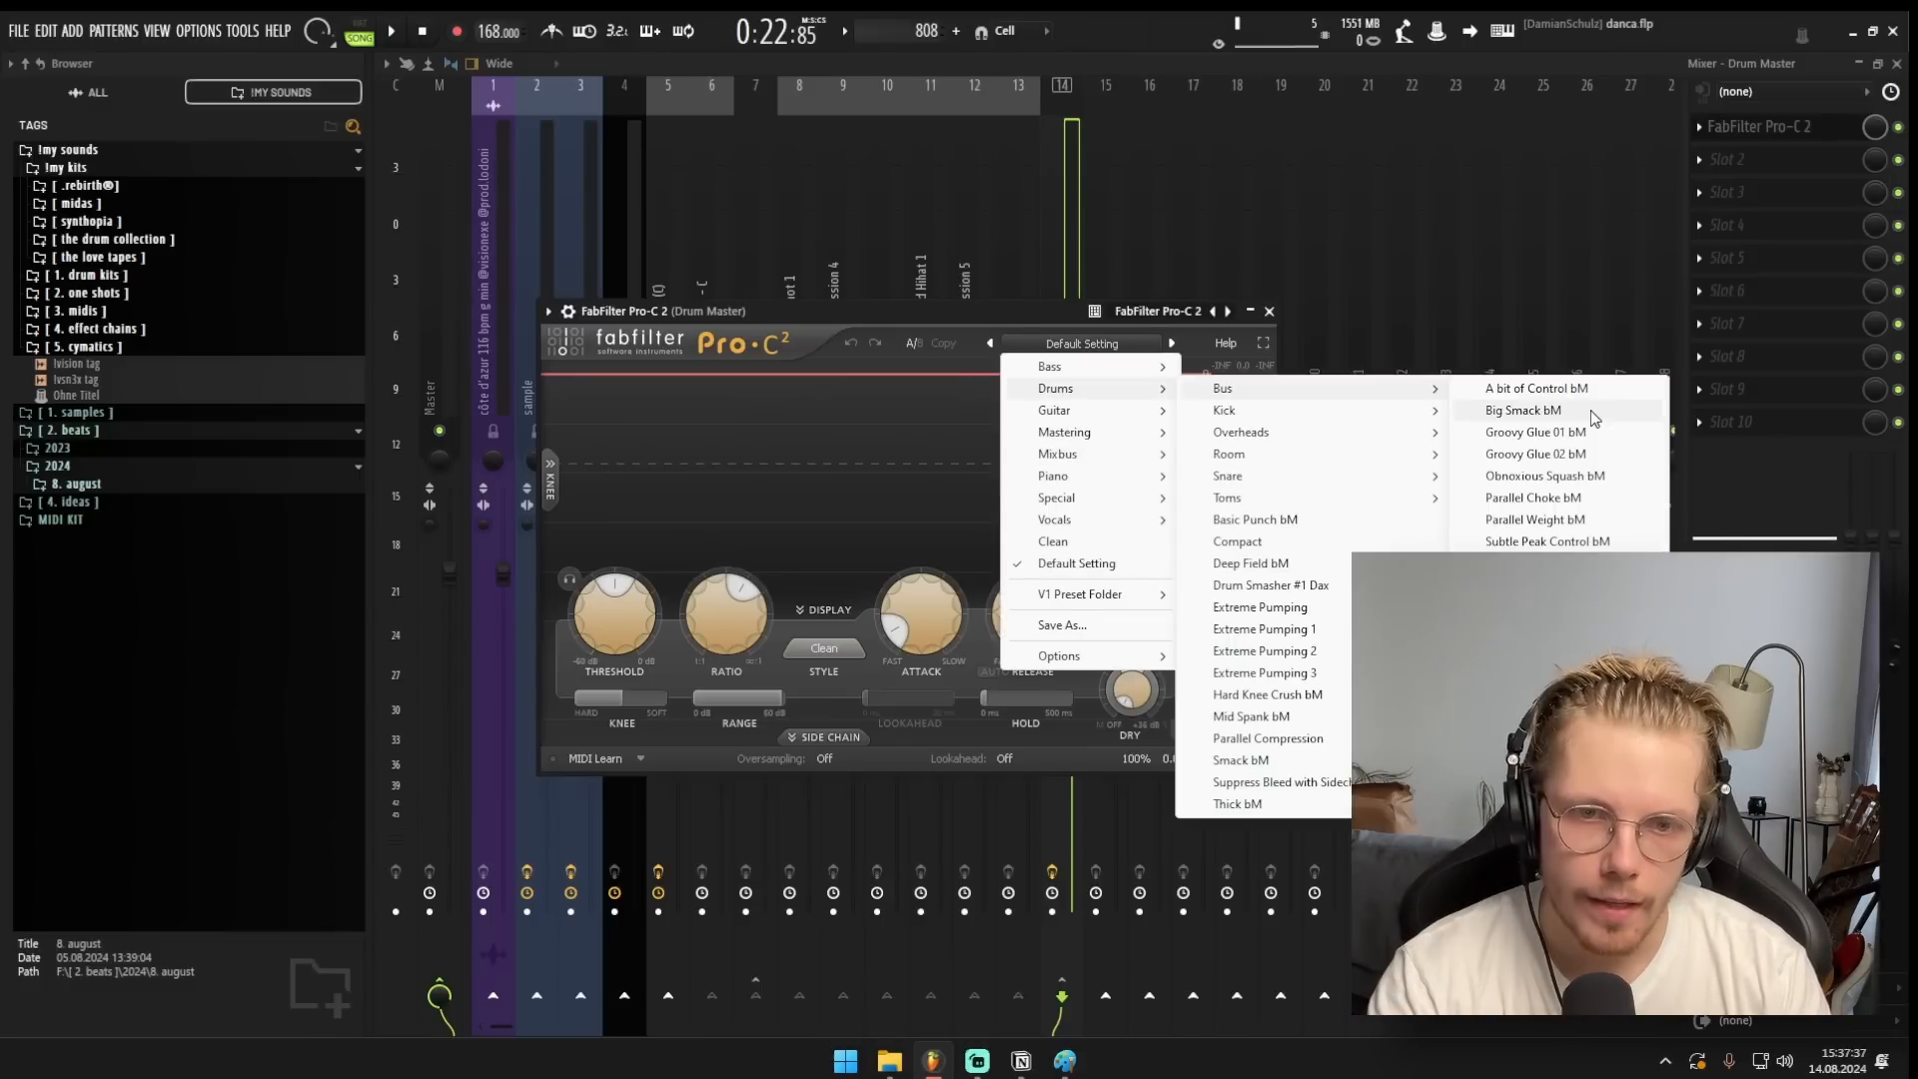
pyautogui.click(1580, 443)
pyautogui.moveTo(1045, 320); pyautogui.dragTo(1143, 307)
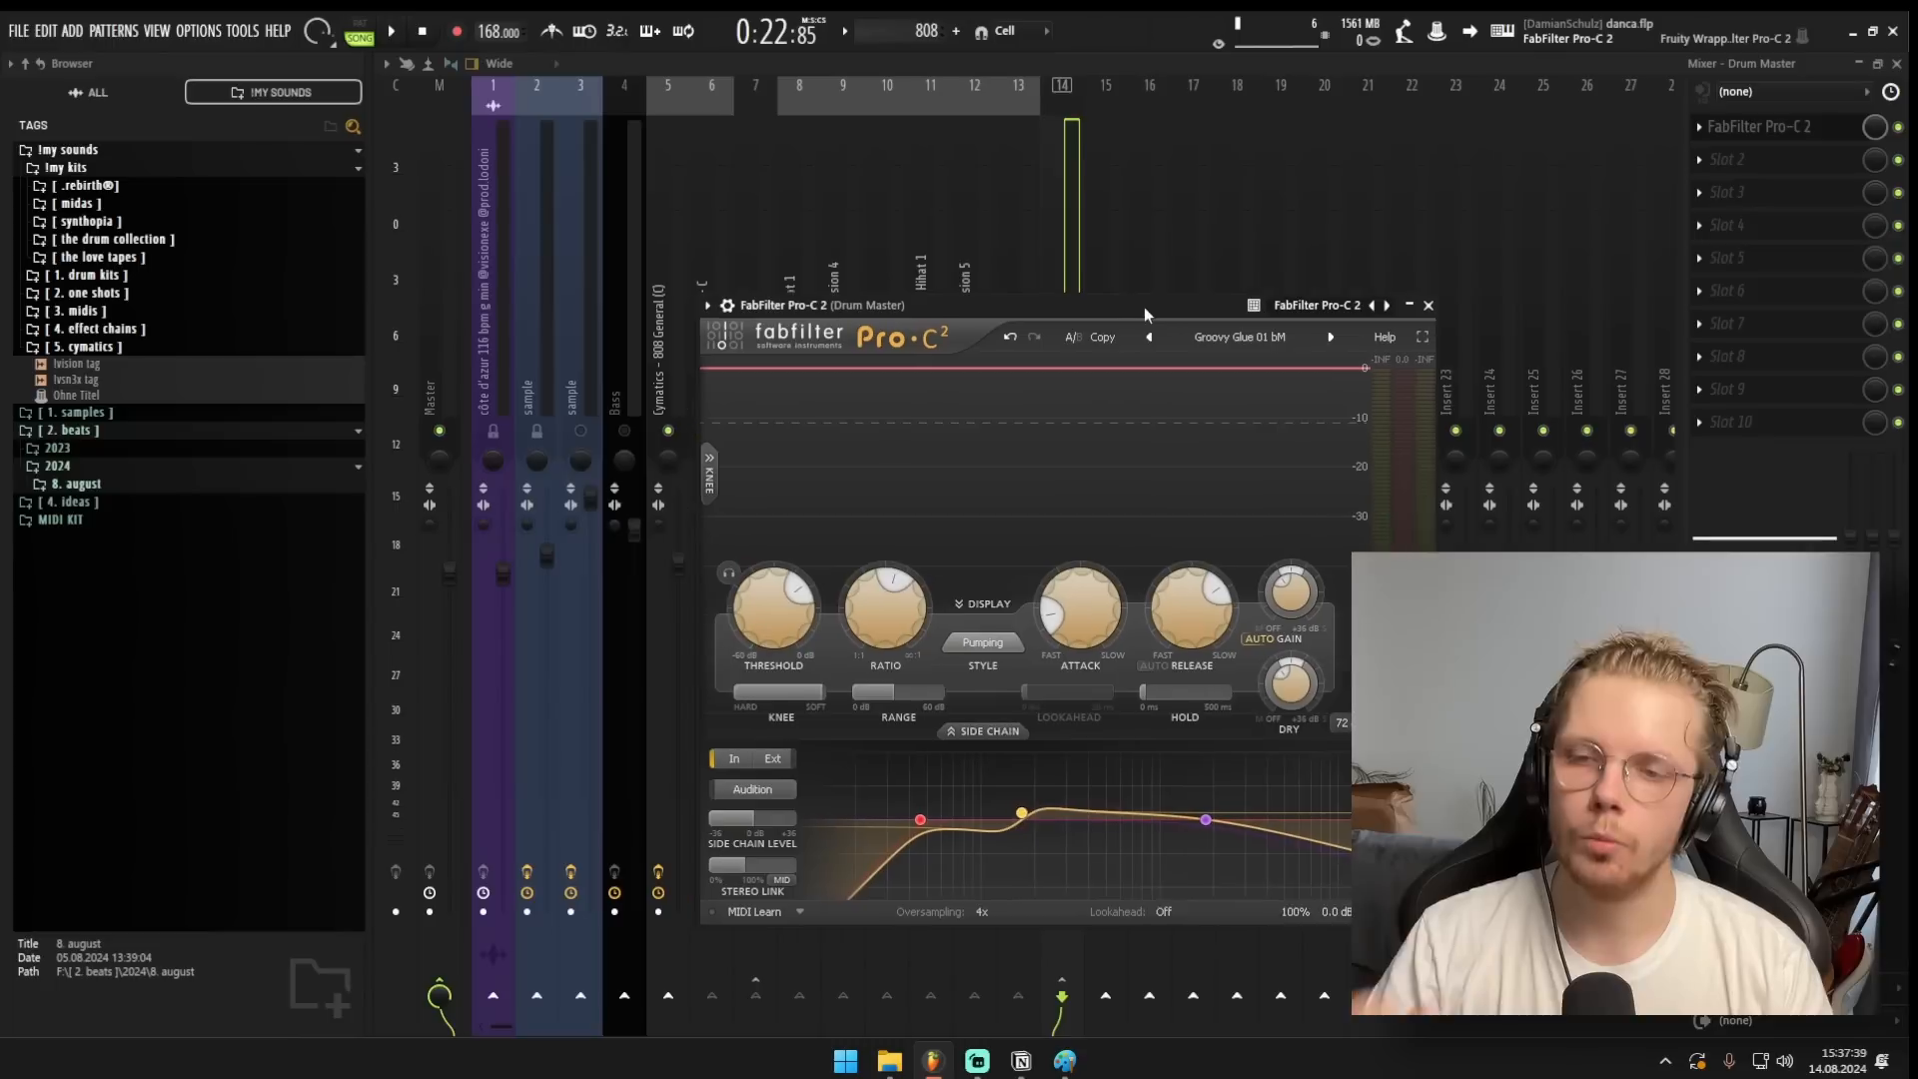
# Play the beat and lower the Drum Master compressor's threshold.
pyautogui.press('space')
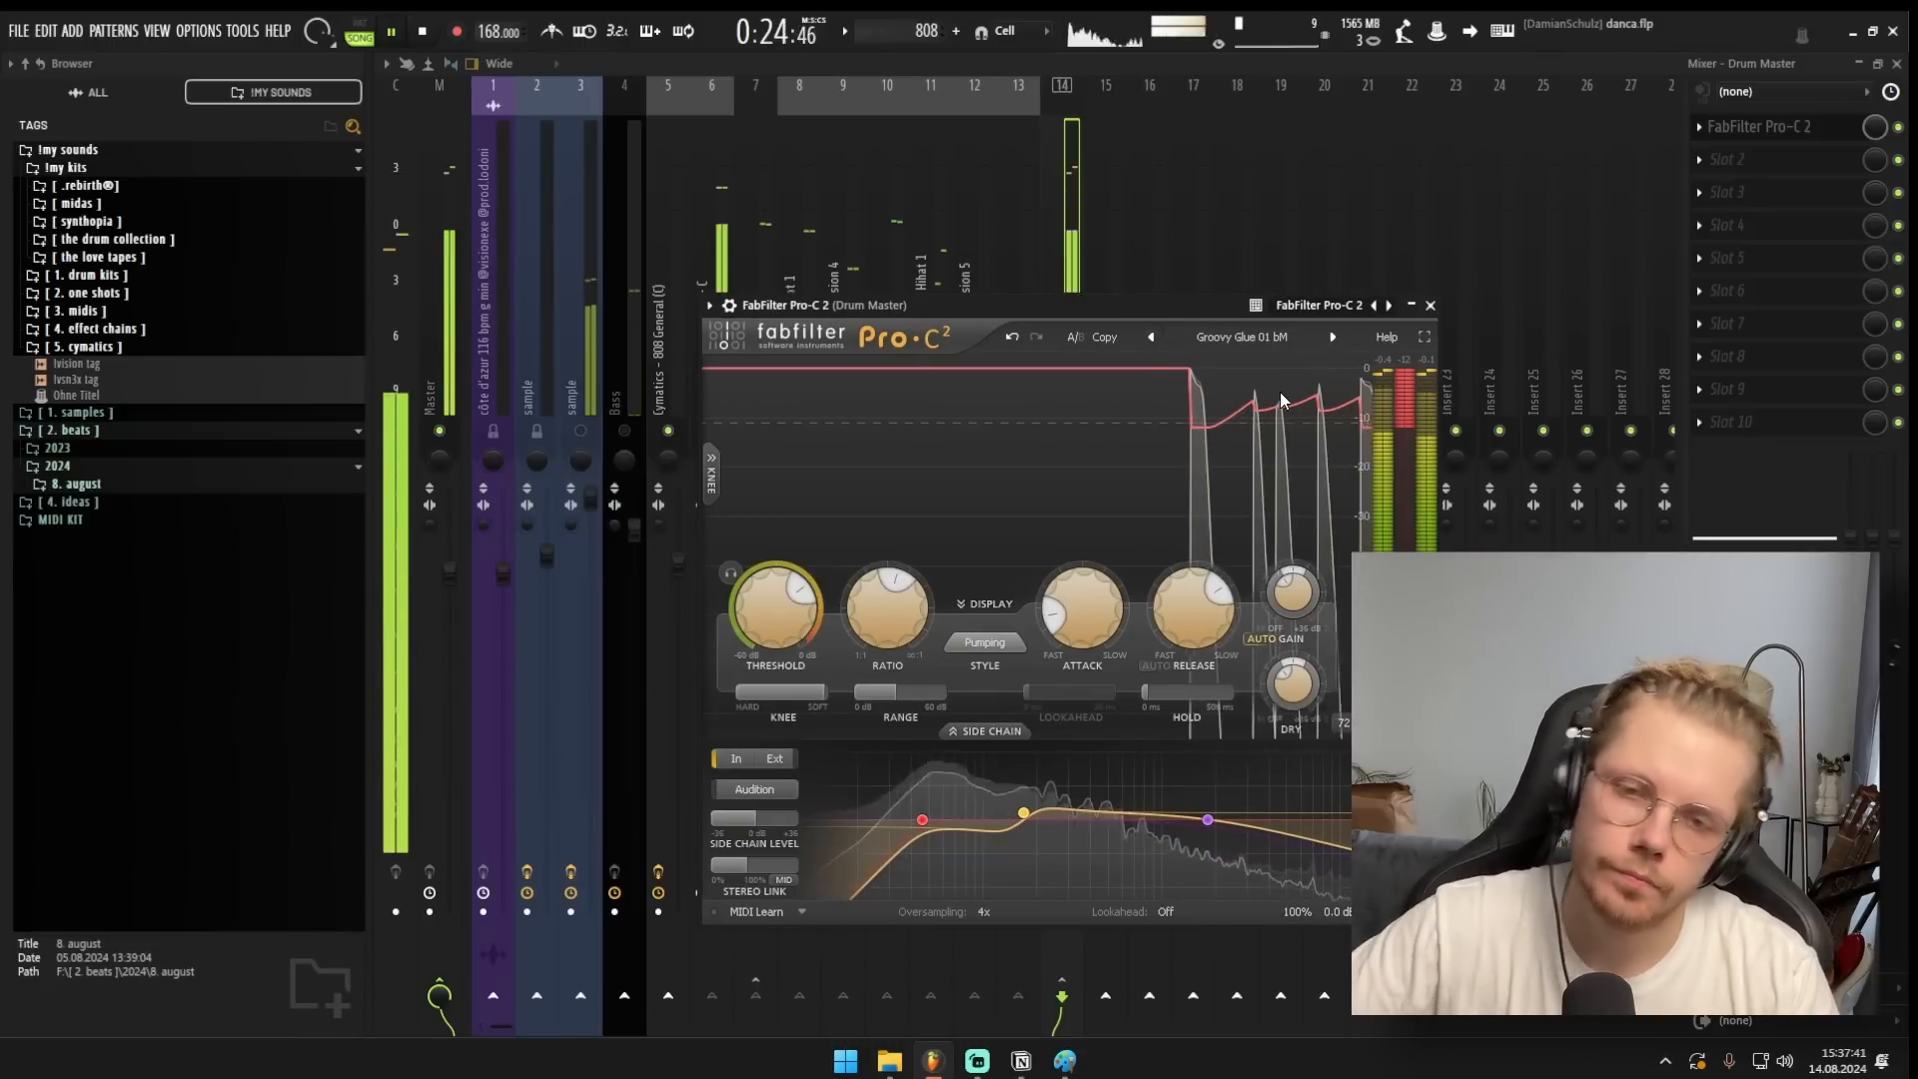
pyautogui.click(778, 607)
pyautogui.moveTo(778, 611)
pyautogui.mouseDown()
pyautogui.moveTo(775, 671)
pyautogui.moveTo(770, 573)
pyautogui.moveTo(847, 863)
pyautogui.moveTo(786, 639)
pyautogui.mouseUp()
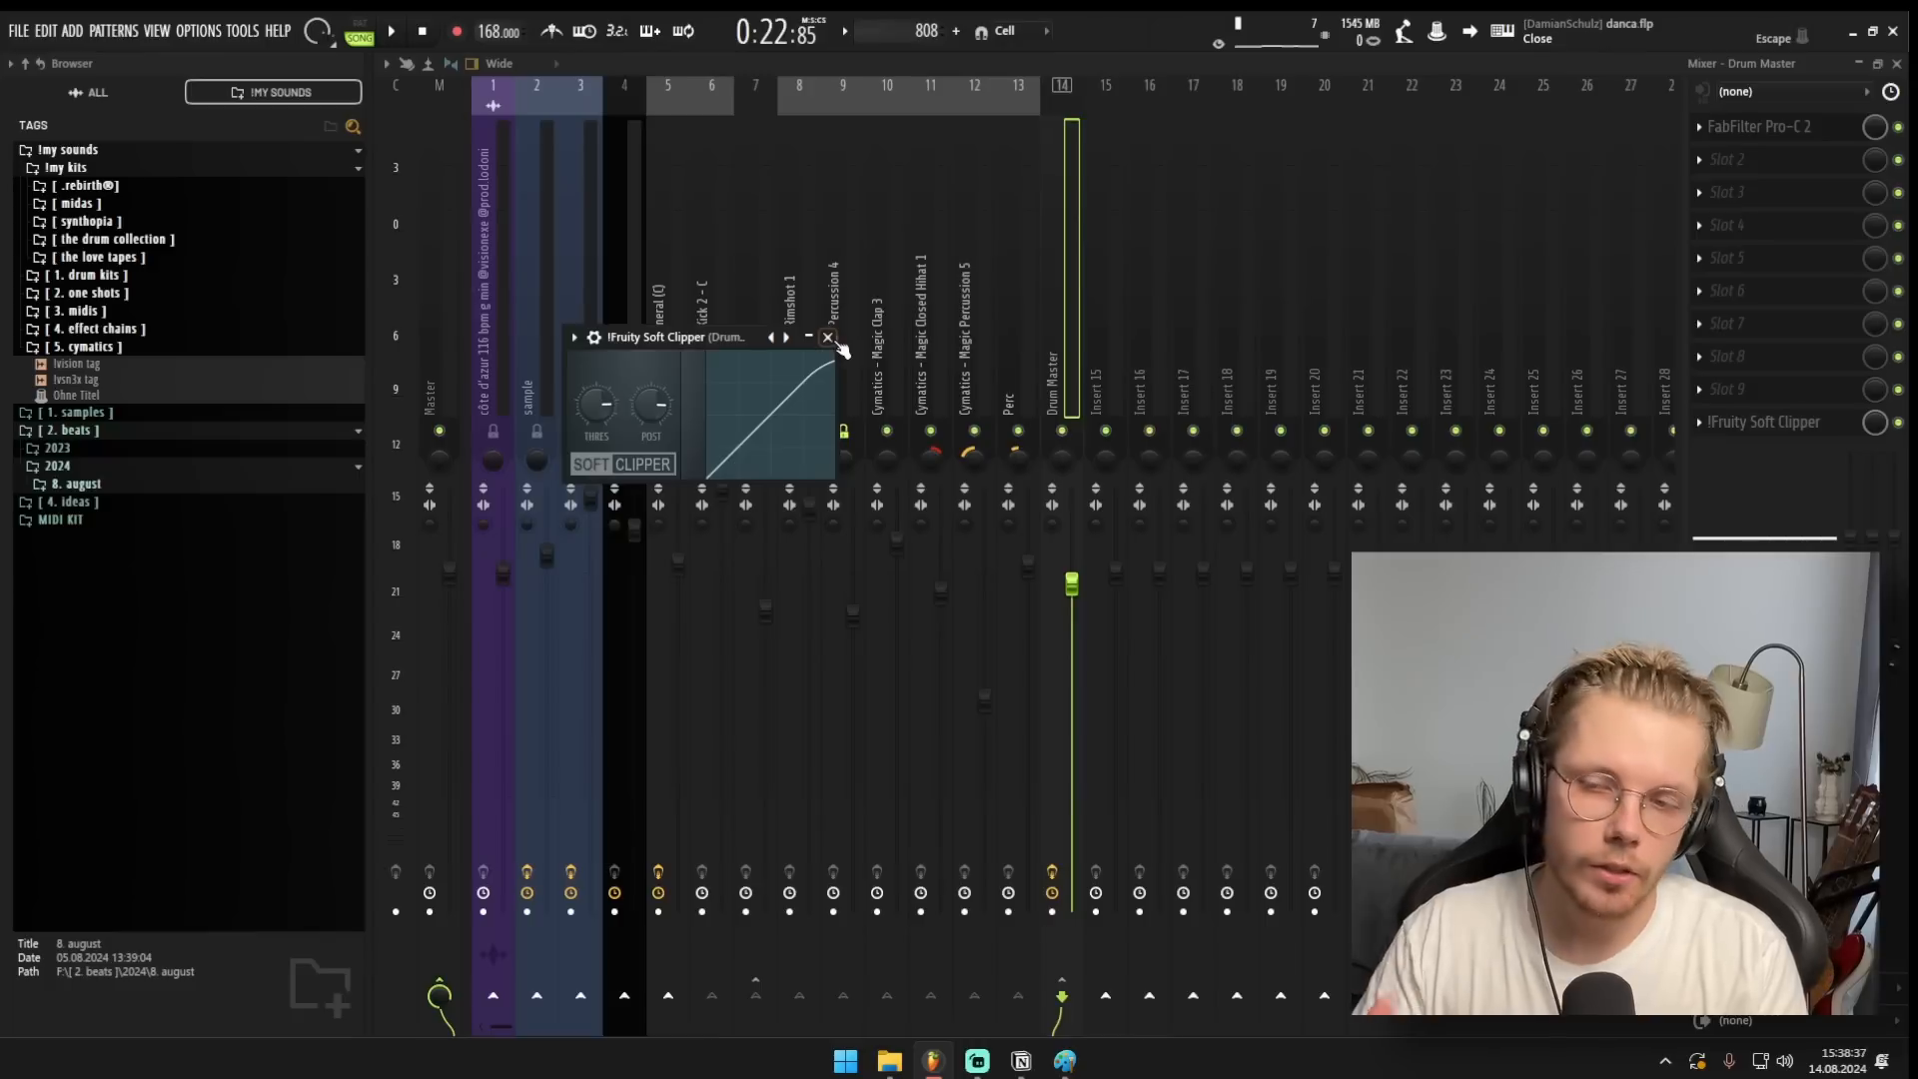
# Add Fruity Soft Clipper in slot 10 and Fruity Parametric EQ 2 in slot 2 of the Drum Master.
pyautogui.click(831, 337)
pyautogui.press('space')
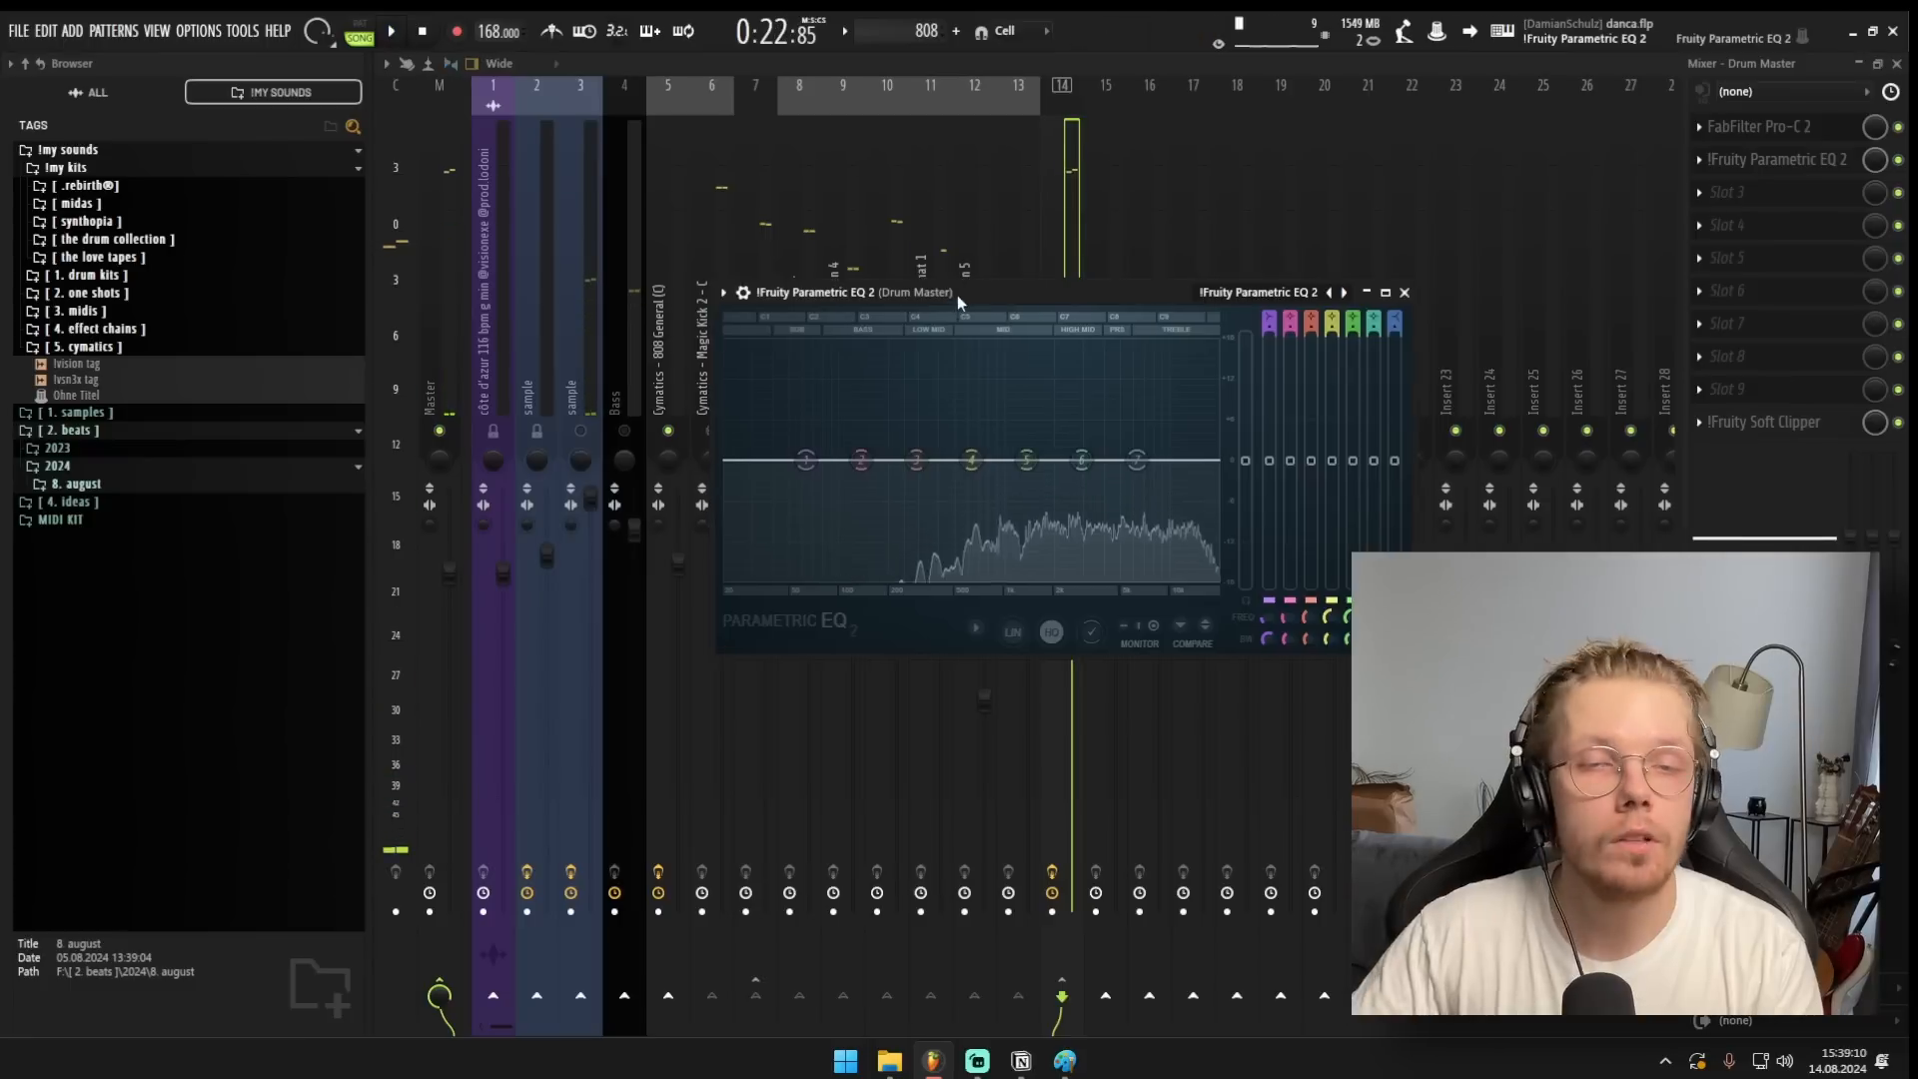
pyautogui.moveTo(957, 295); pyautogui.dragTo(1104, 302)
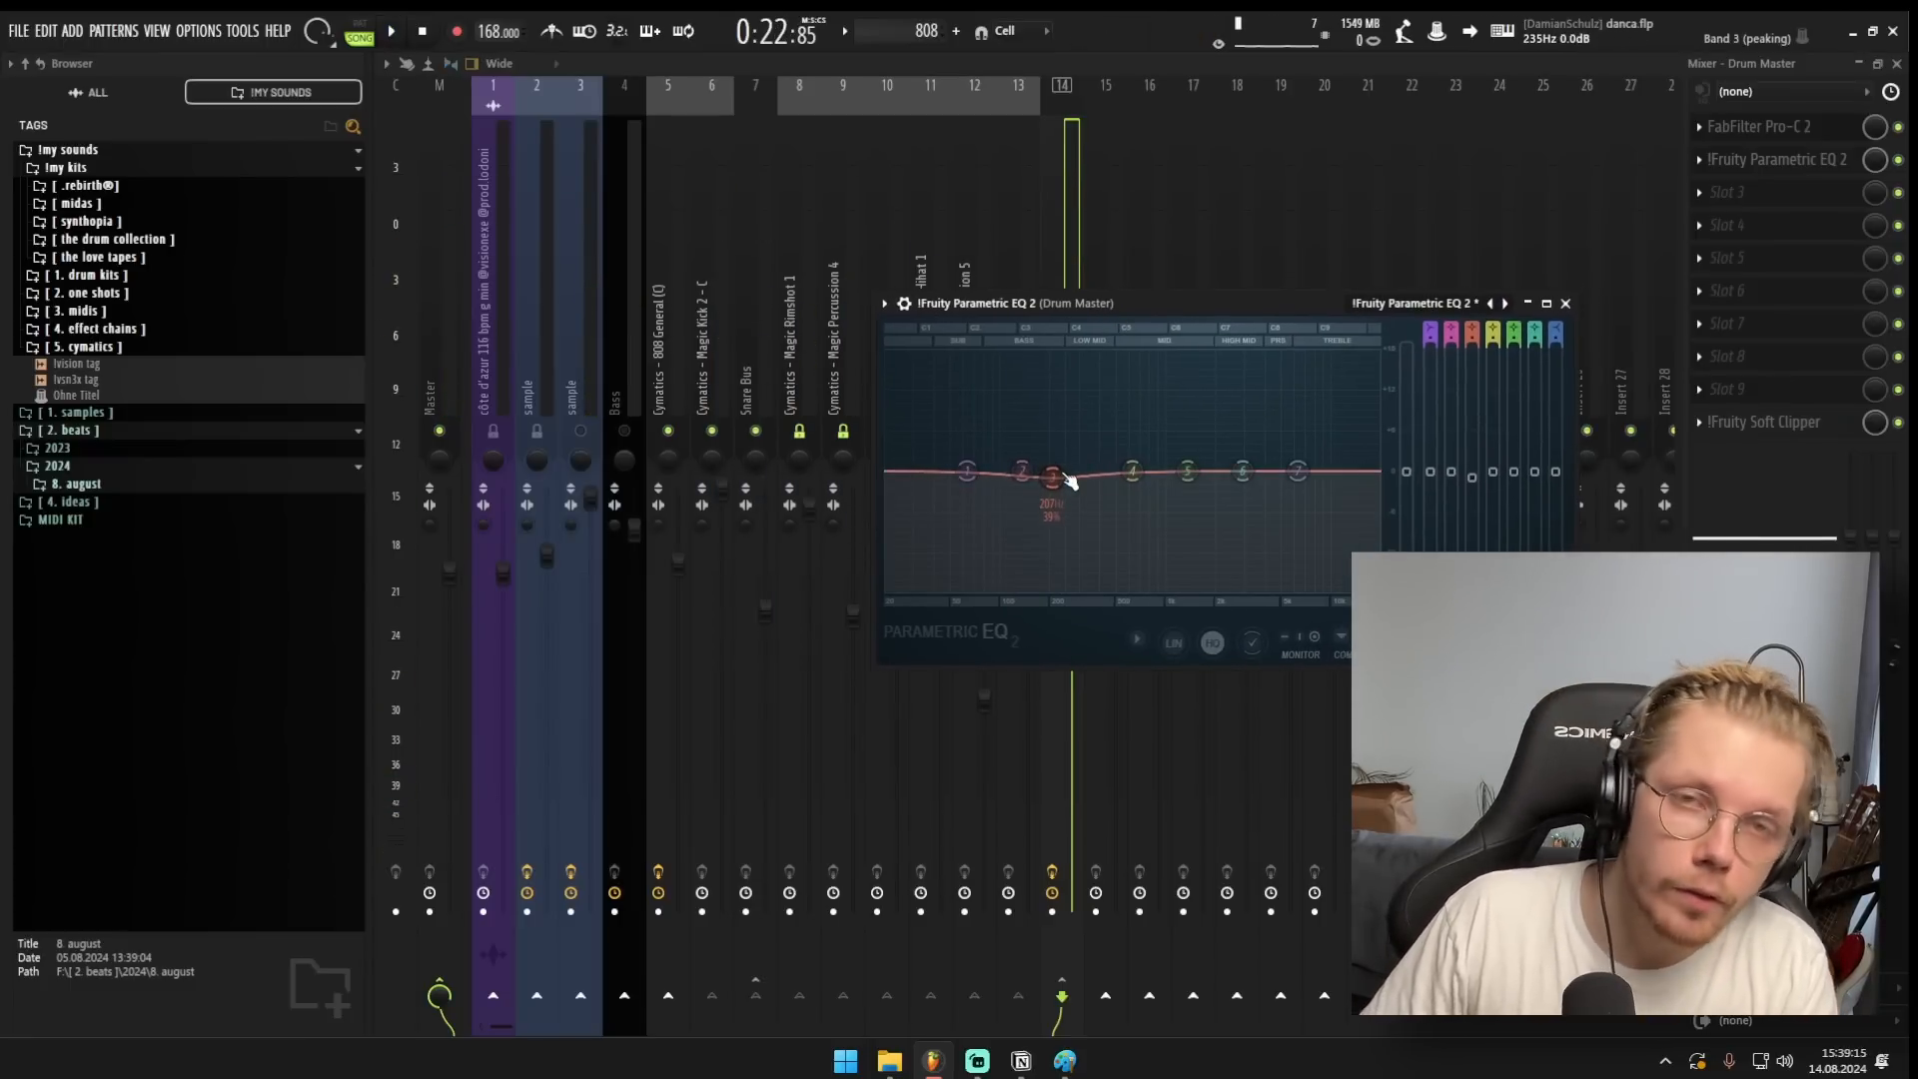
# Cut EQ band 3 slightly in the low mids and raise the band 7 high shelf to about 10.4 dB at 20000 Hz while listening.
pyautogui.press('space')
pyautogui.moveTo(1052, 477)
pyautogui.mouseDown()
pyautogui.moveTo(1044, 415)
pyautogui.moveTo(1058, 500)
pyautogui.moveTo(1065, 416)
pyautogui.moveTo(1032, 505)
pyautogui.moveTo(1039, 548)
pyautogui.moveTo(1050, 480)
pyautogui.mouseUp()
pyautogui.press('space')
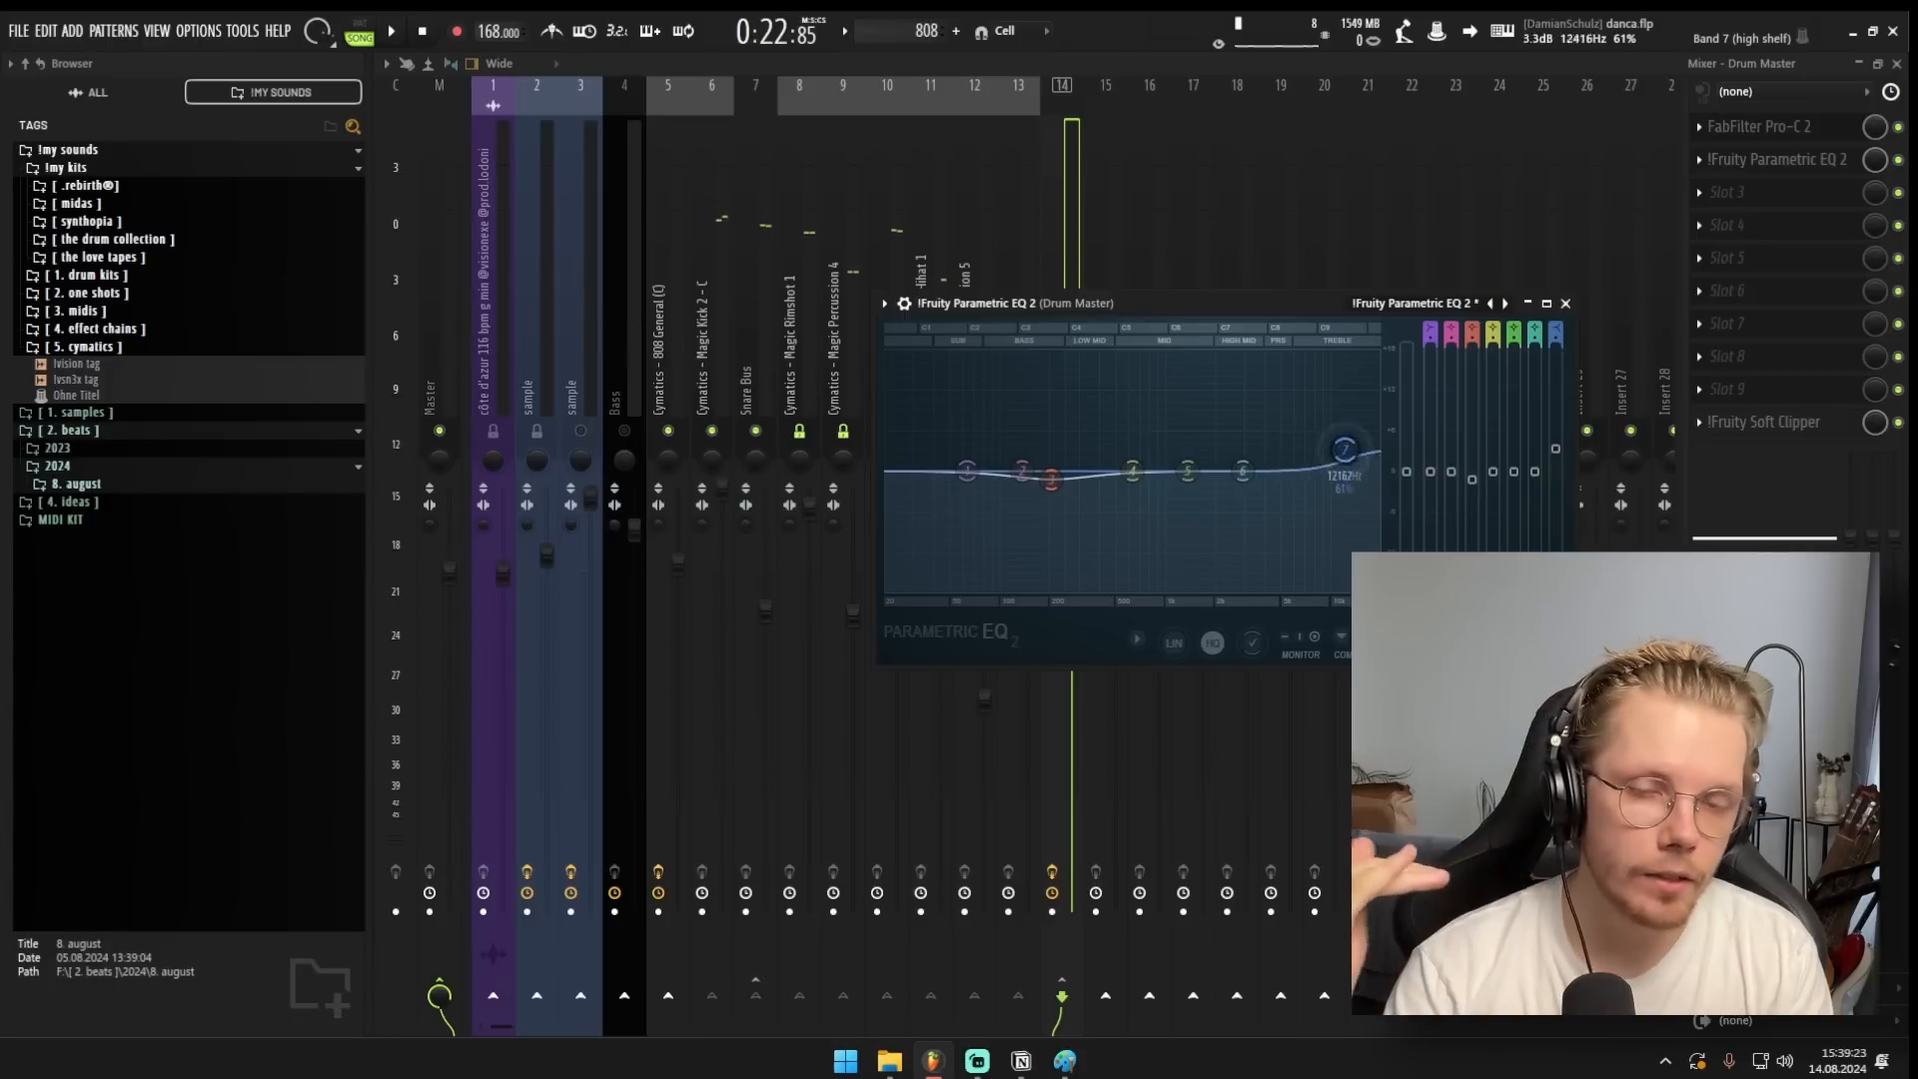
pyautogui.press('space')
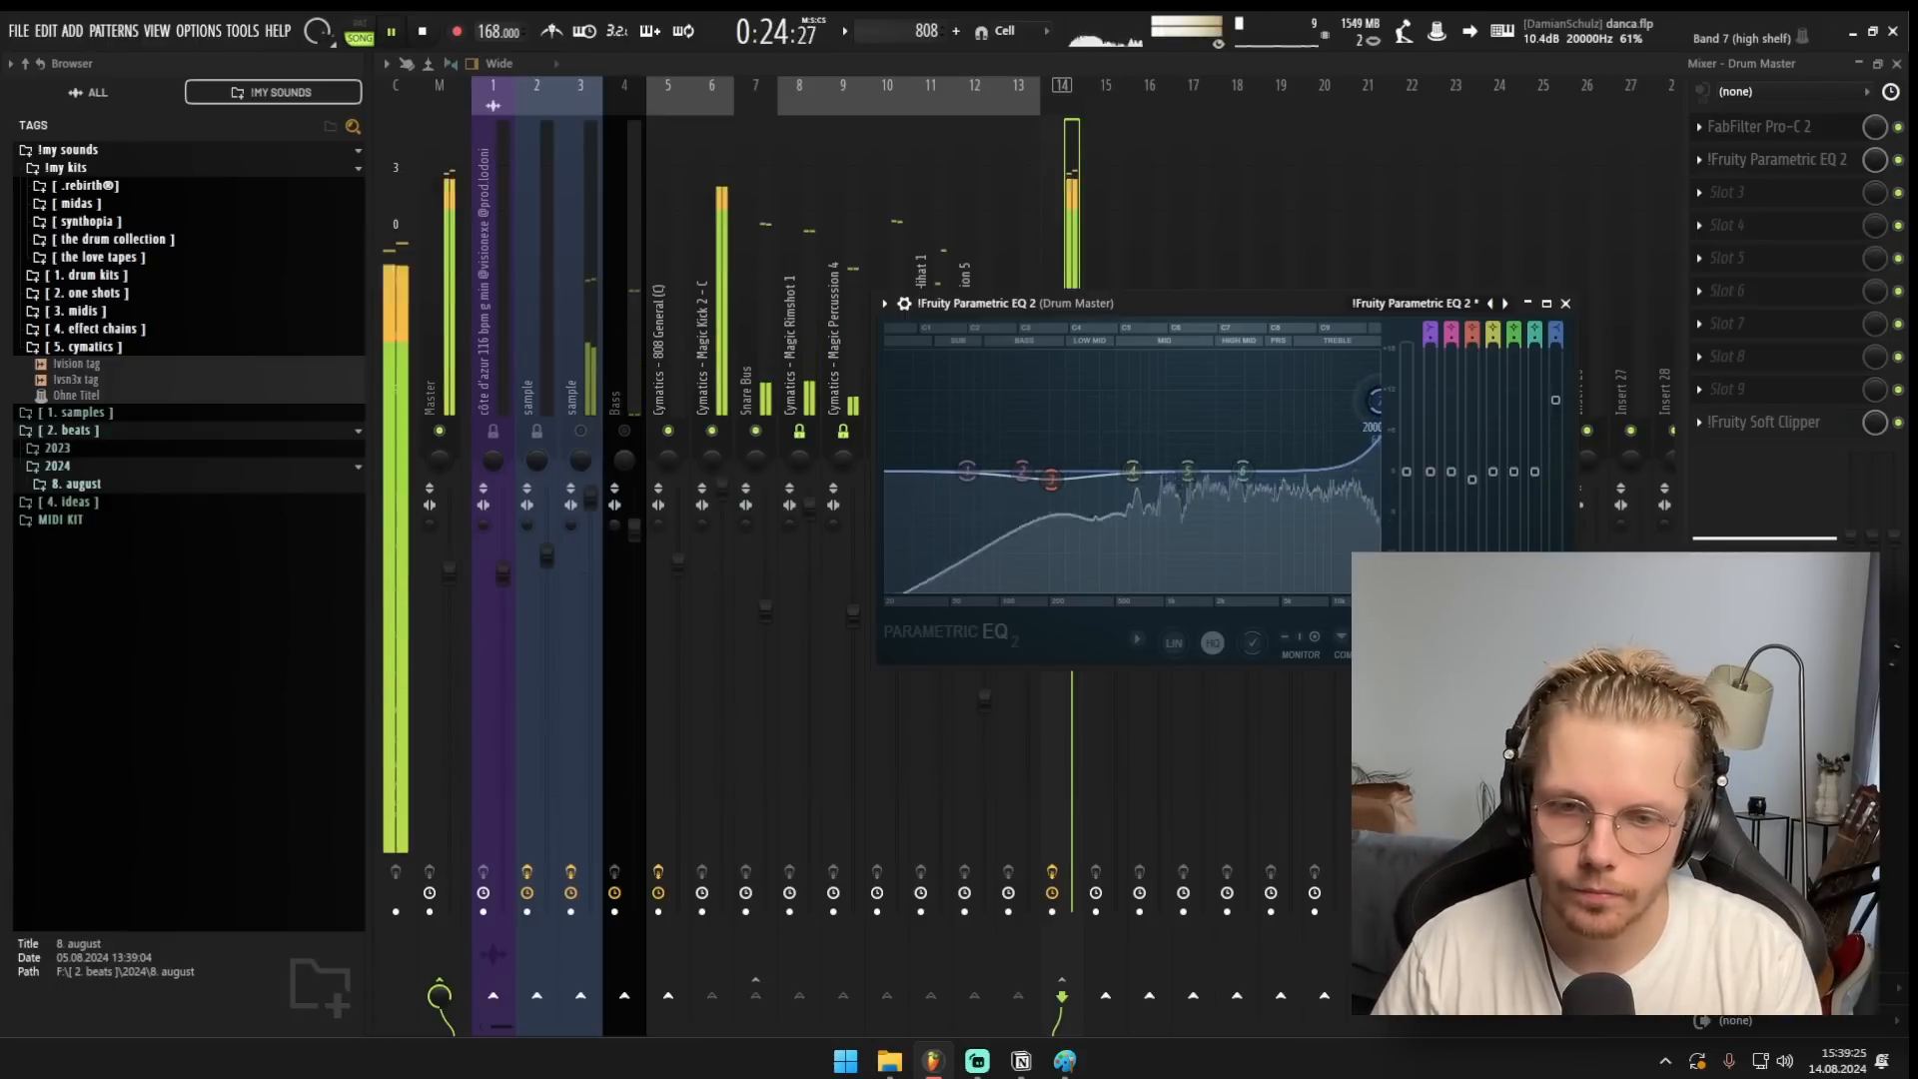
pyautogui.press('space')
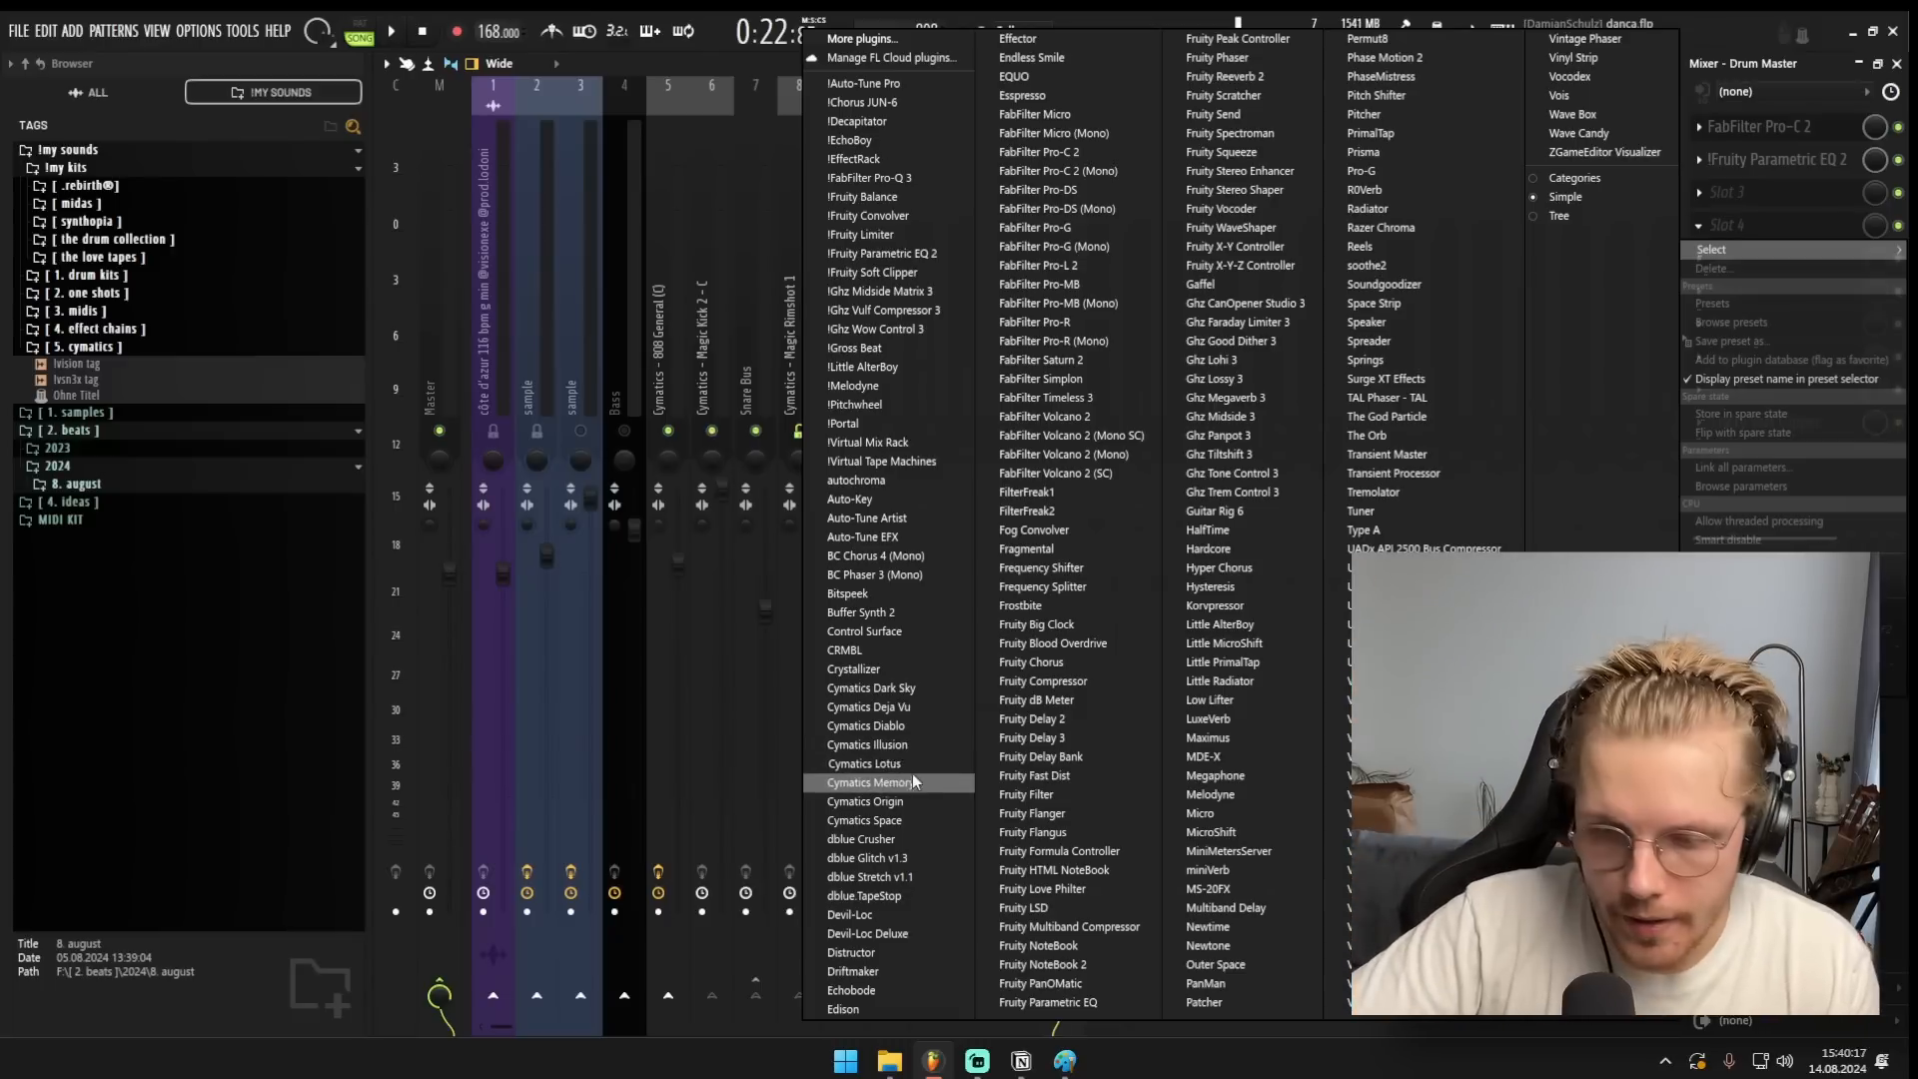
# Add autochroma to slot 4 of the Drum Master and load its goblin mob preset during playback.
pyautogui.click(864, 480)
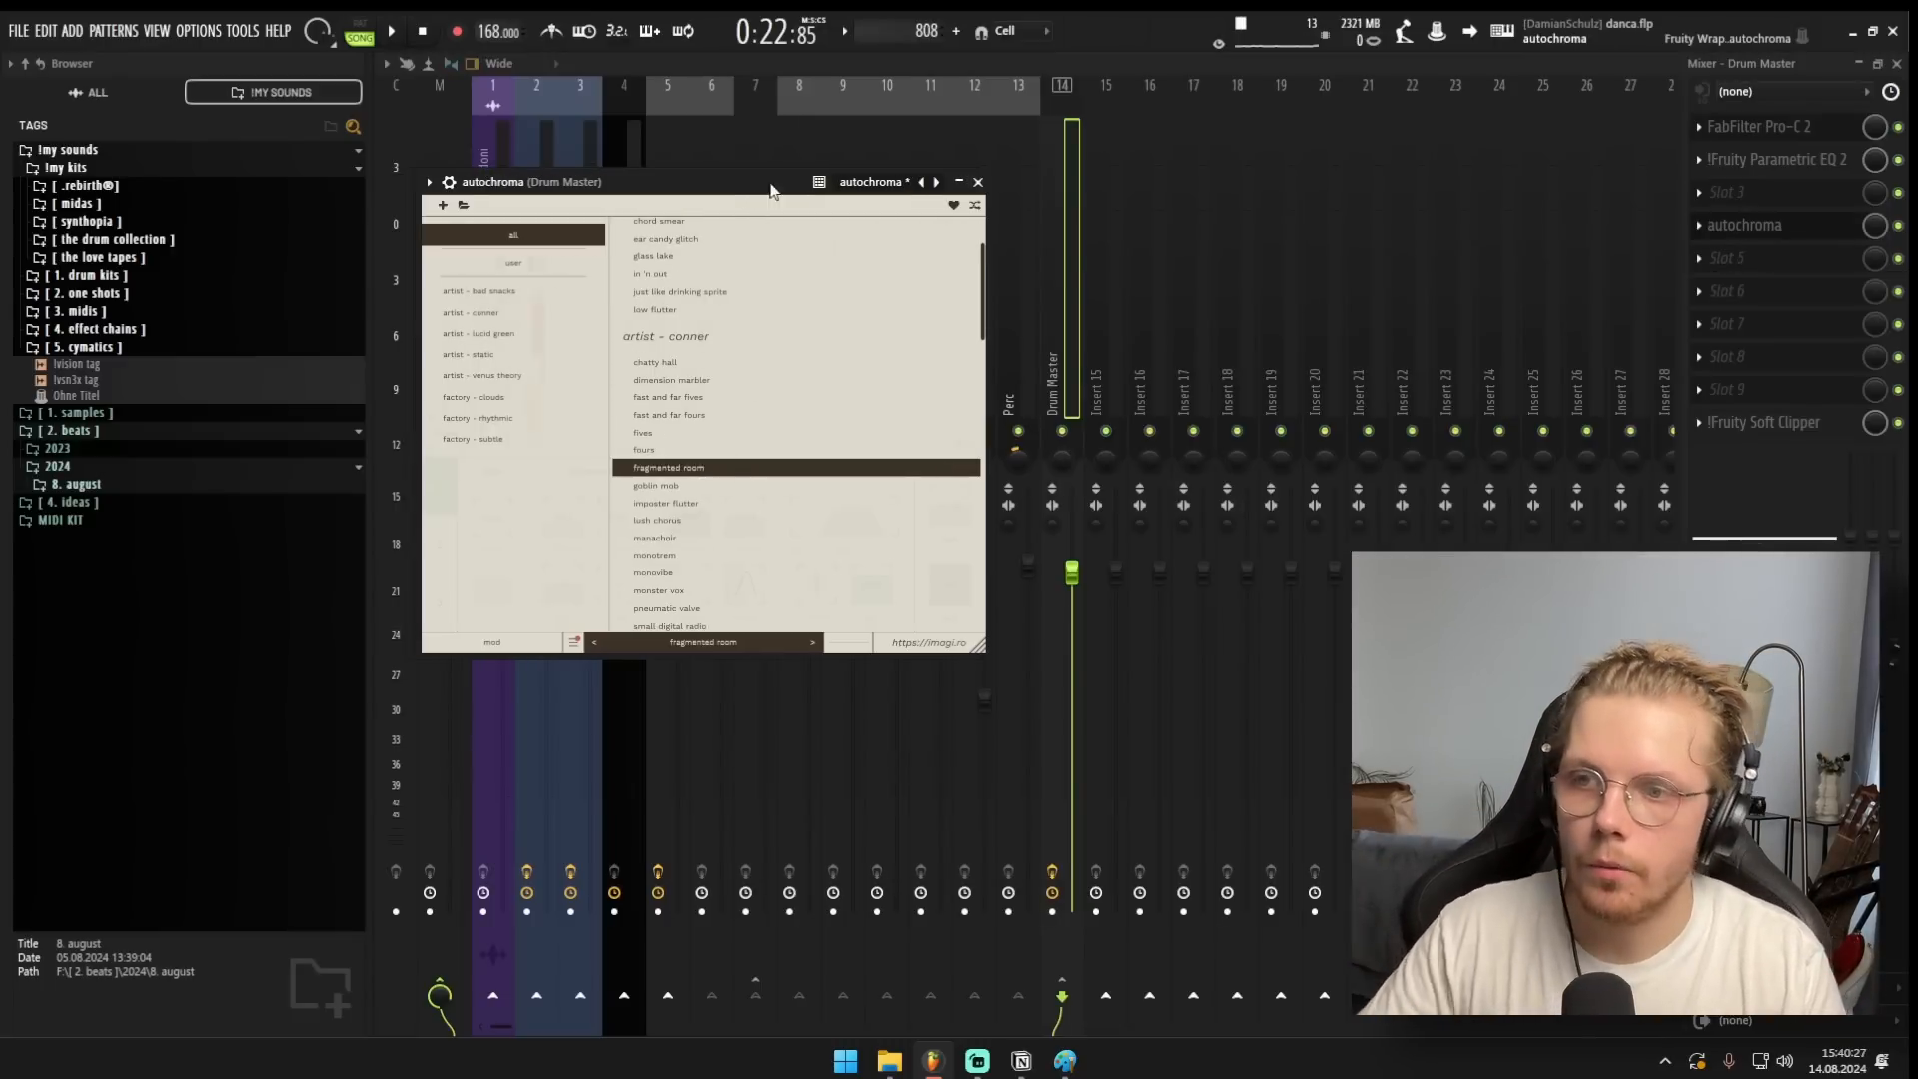
pyautogui.moveTo(744, 184); pyautogui.dragTo(1281, 191)
pyautogui.press('space')
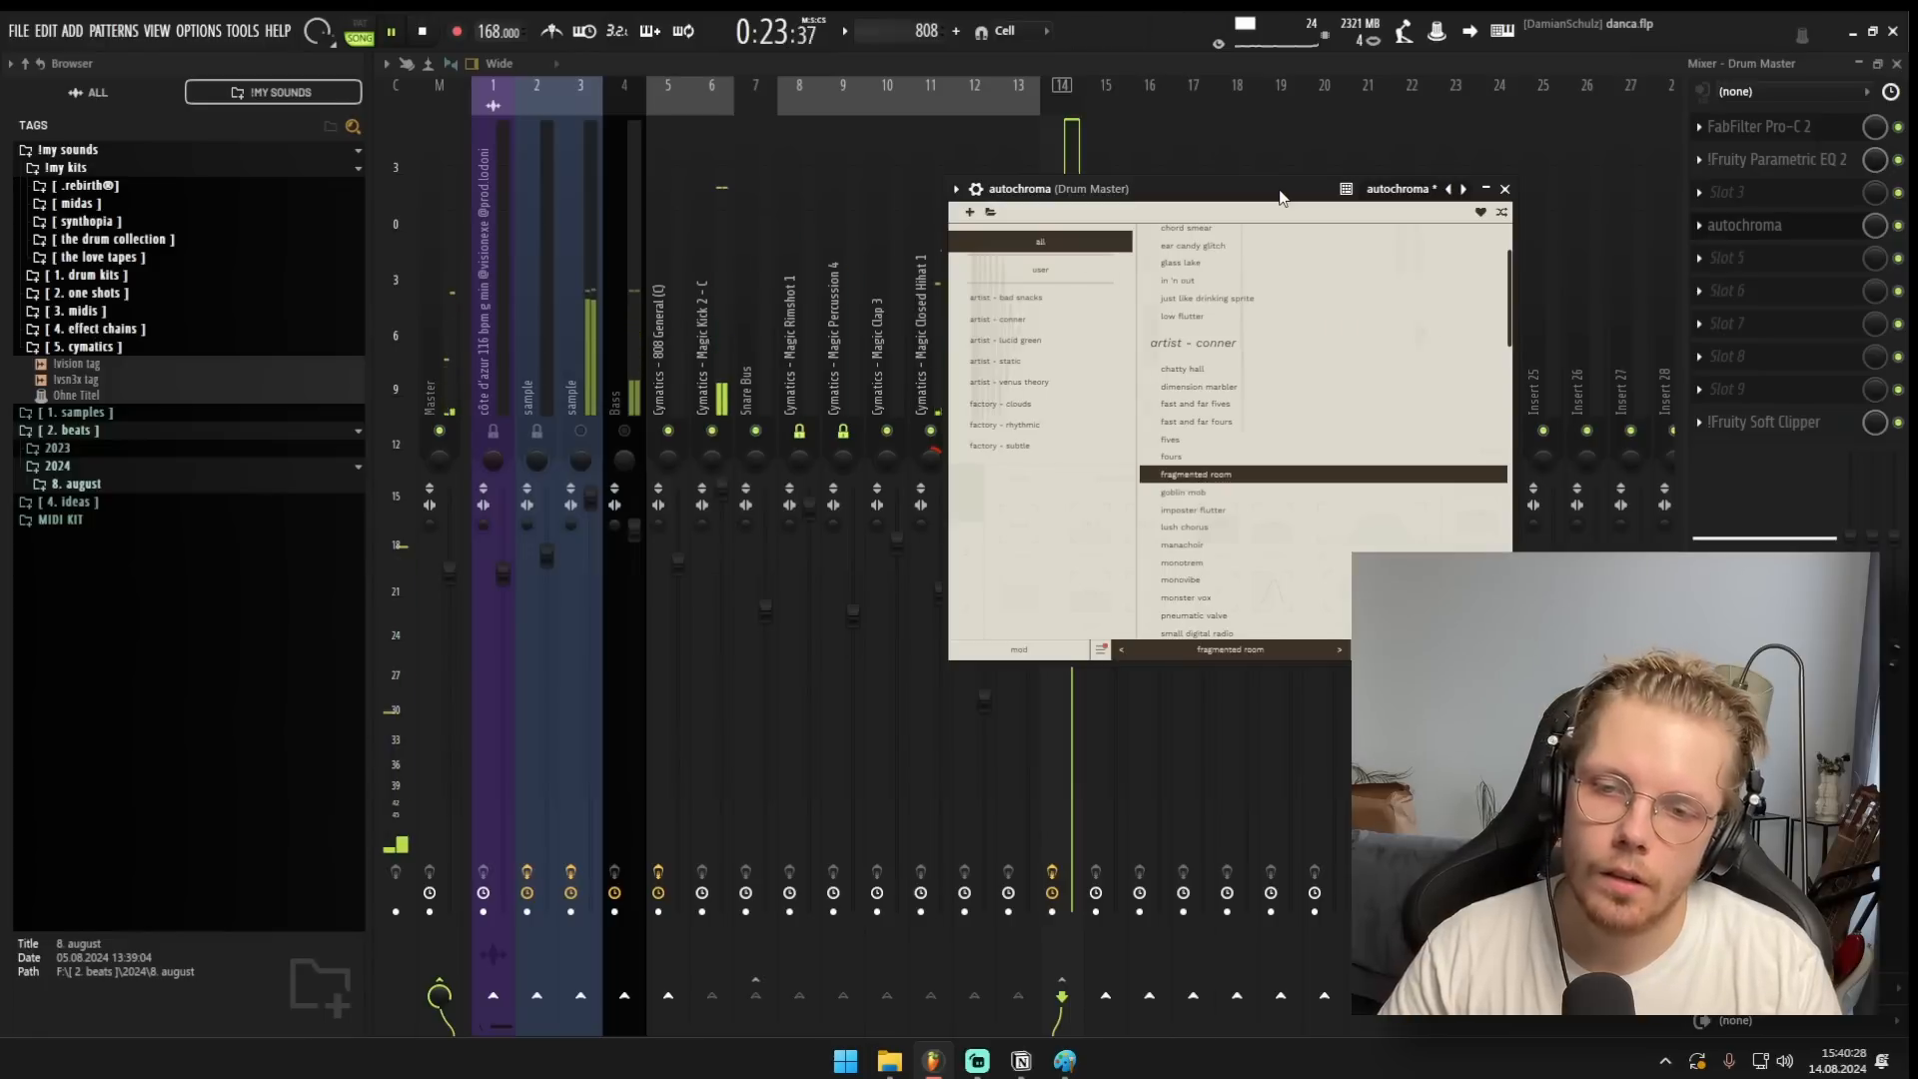
pyautogui.click(1228, 493)
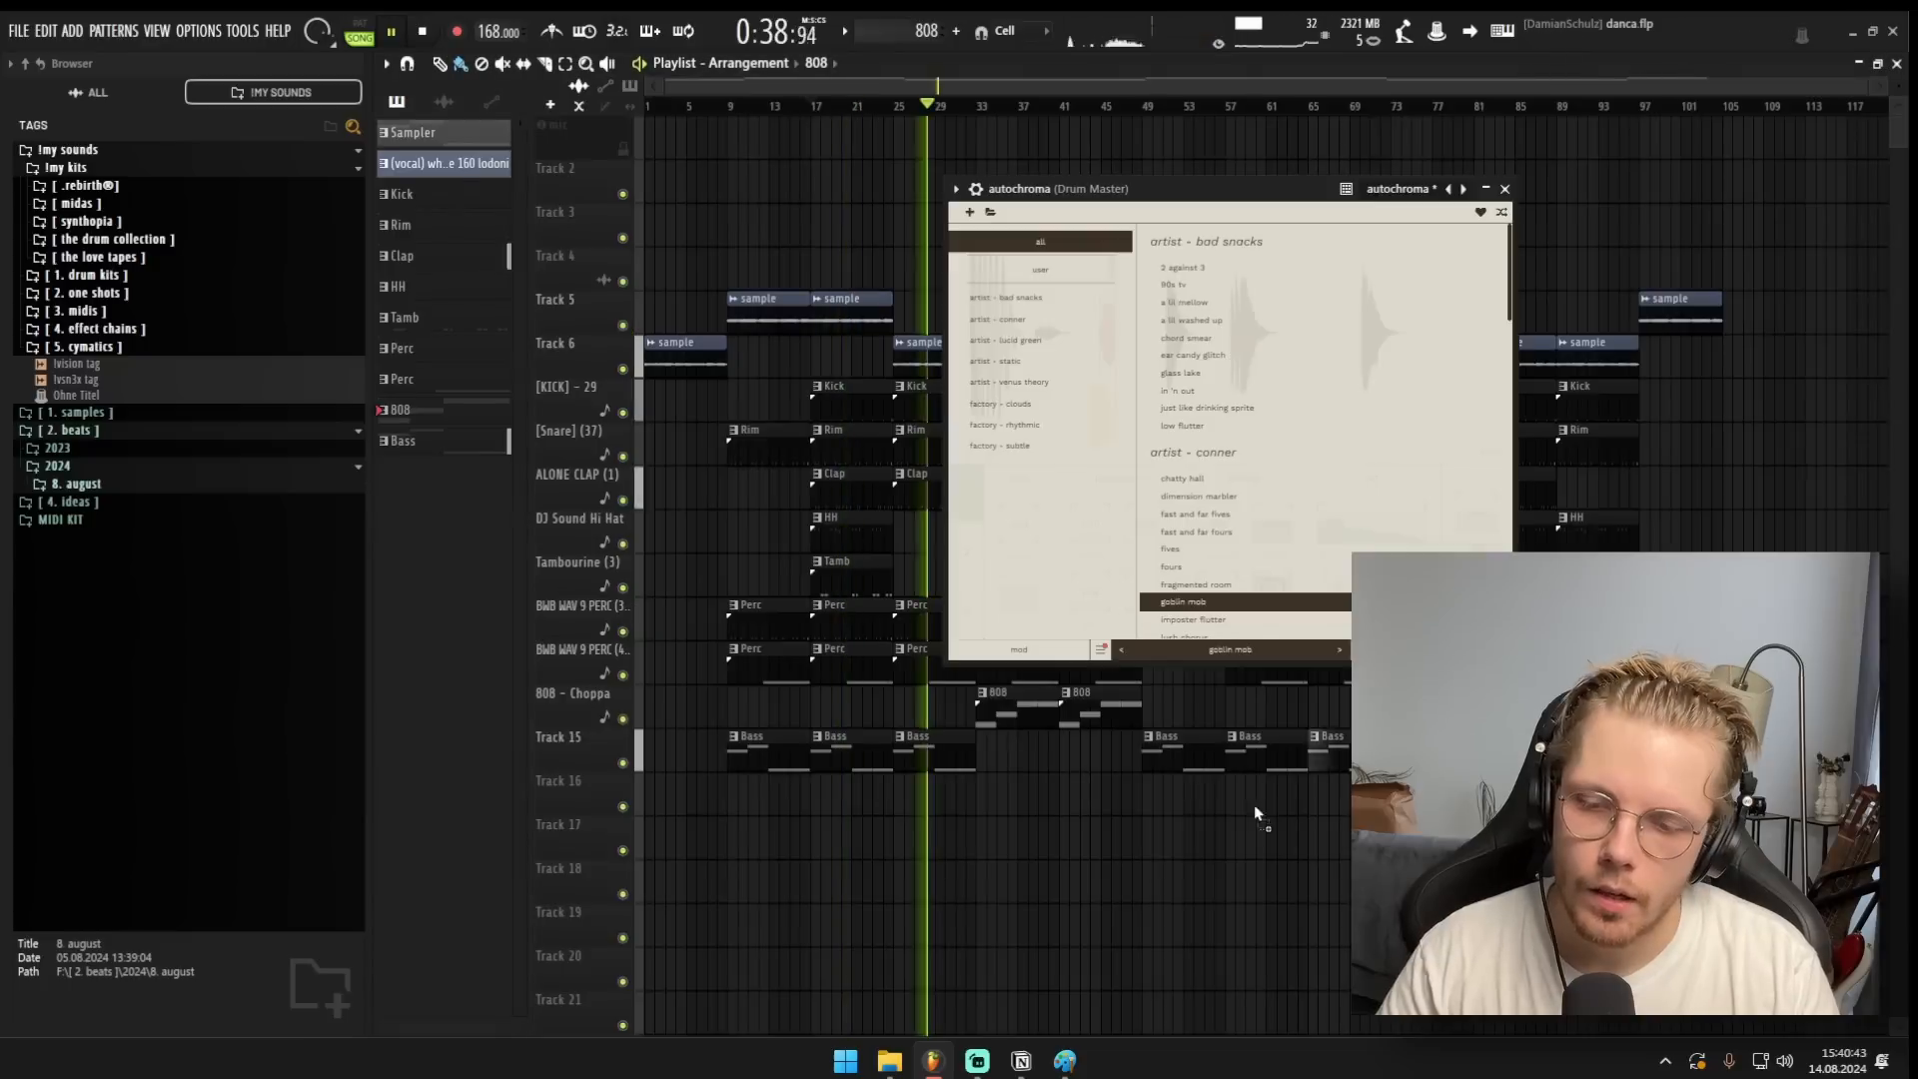
# Place the recorded Drum Master audio on playlist Track 18 and delete autochroma from the Drum Master.
pyautogui.press('space')
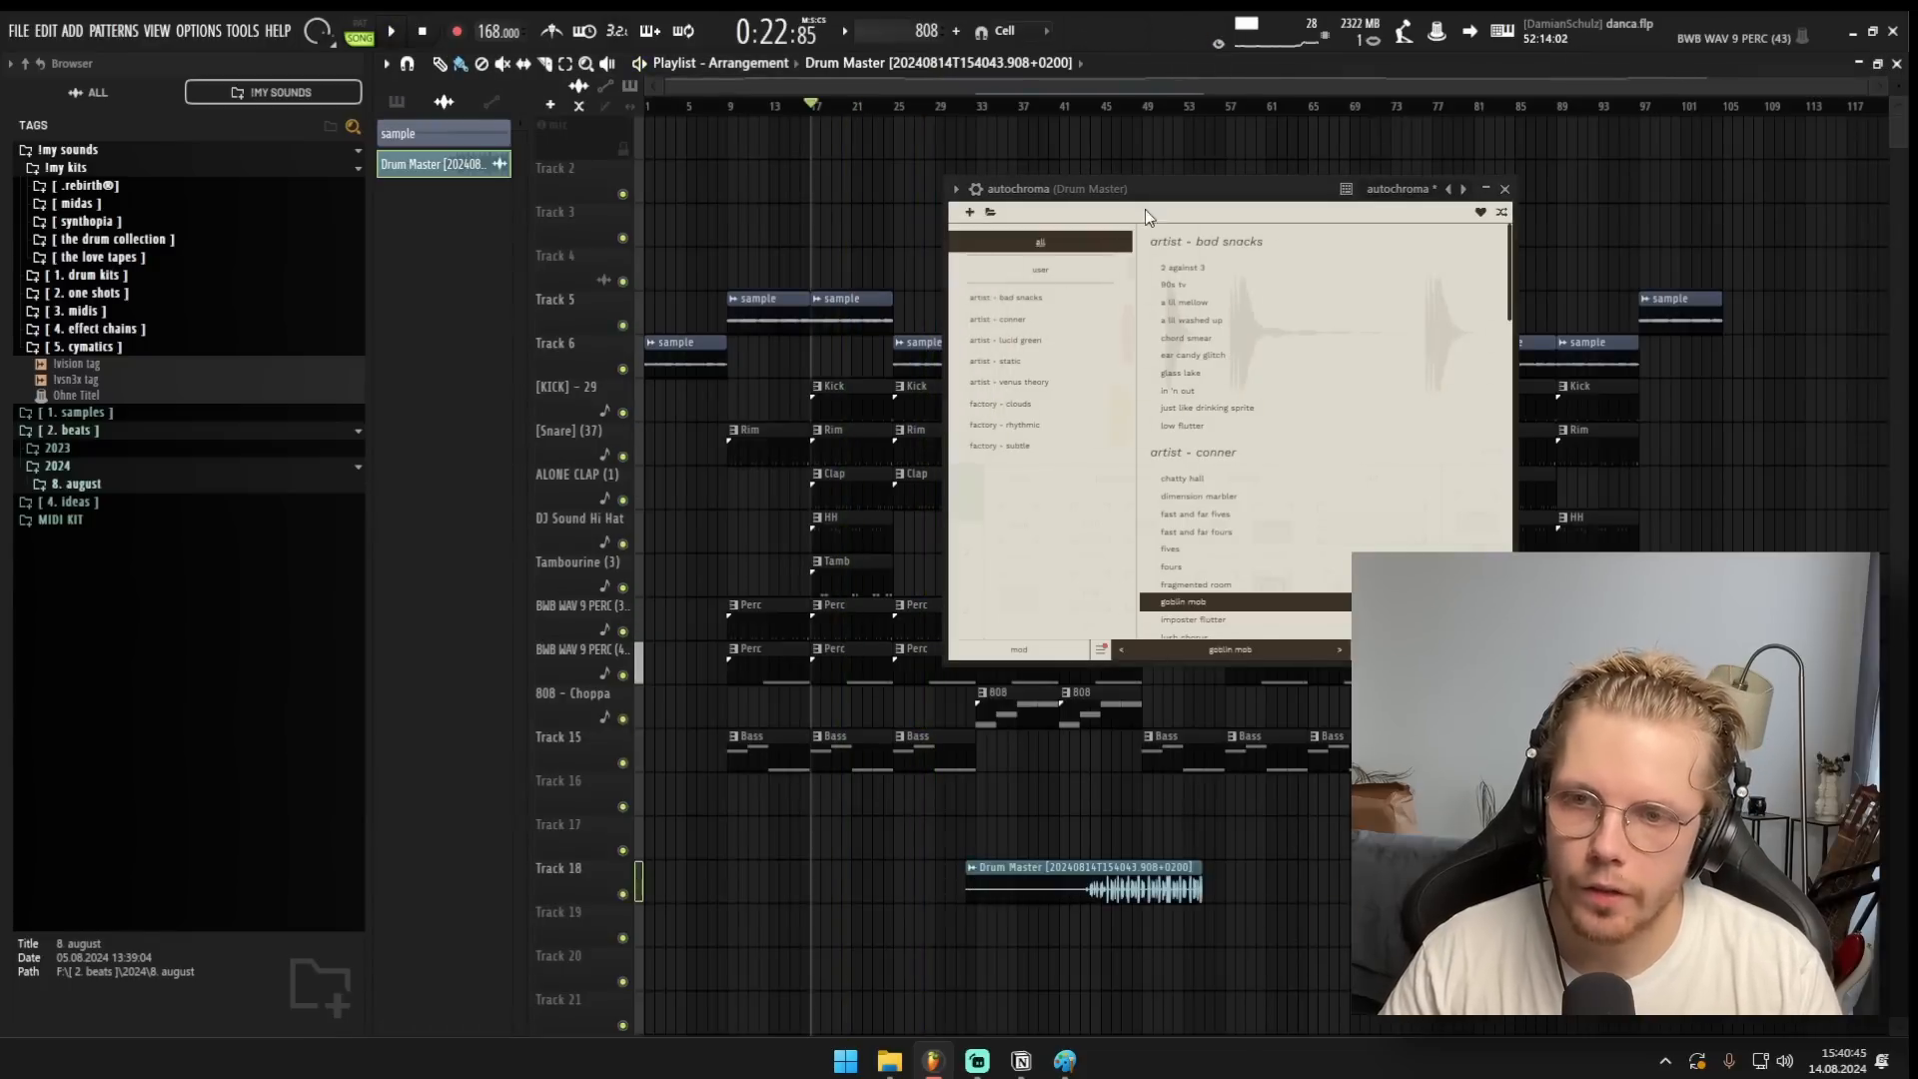
pyautogui.press('F9')
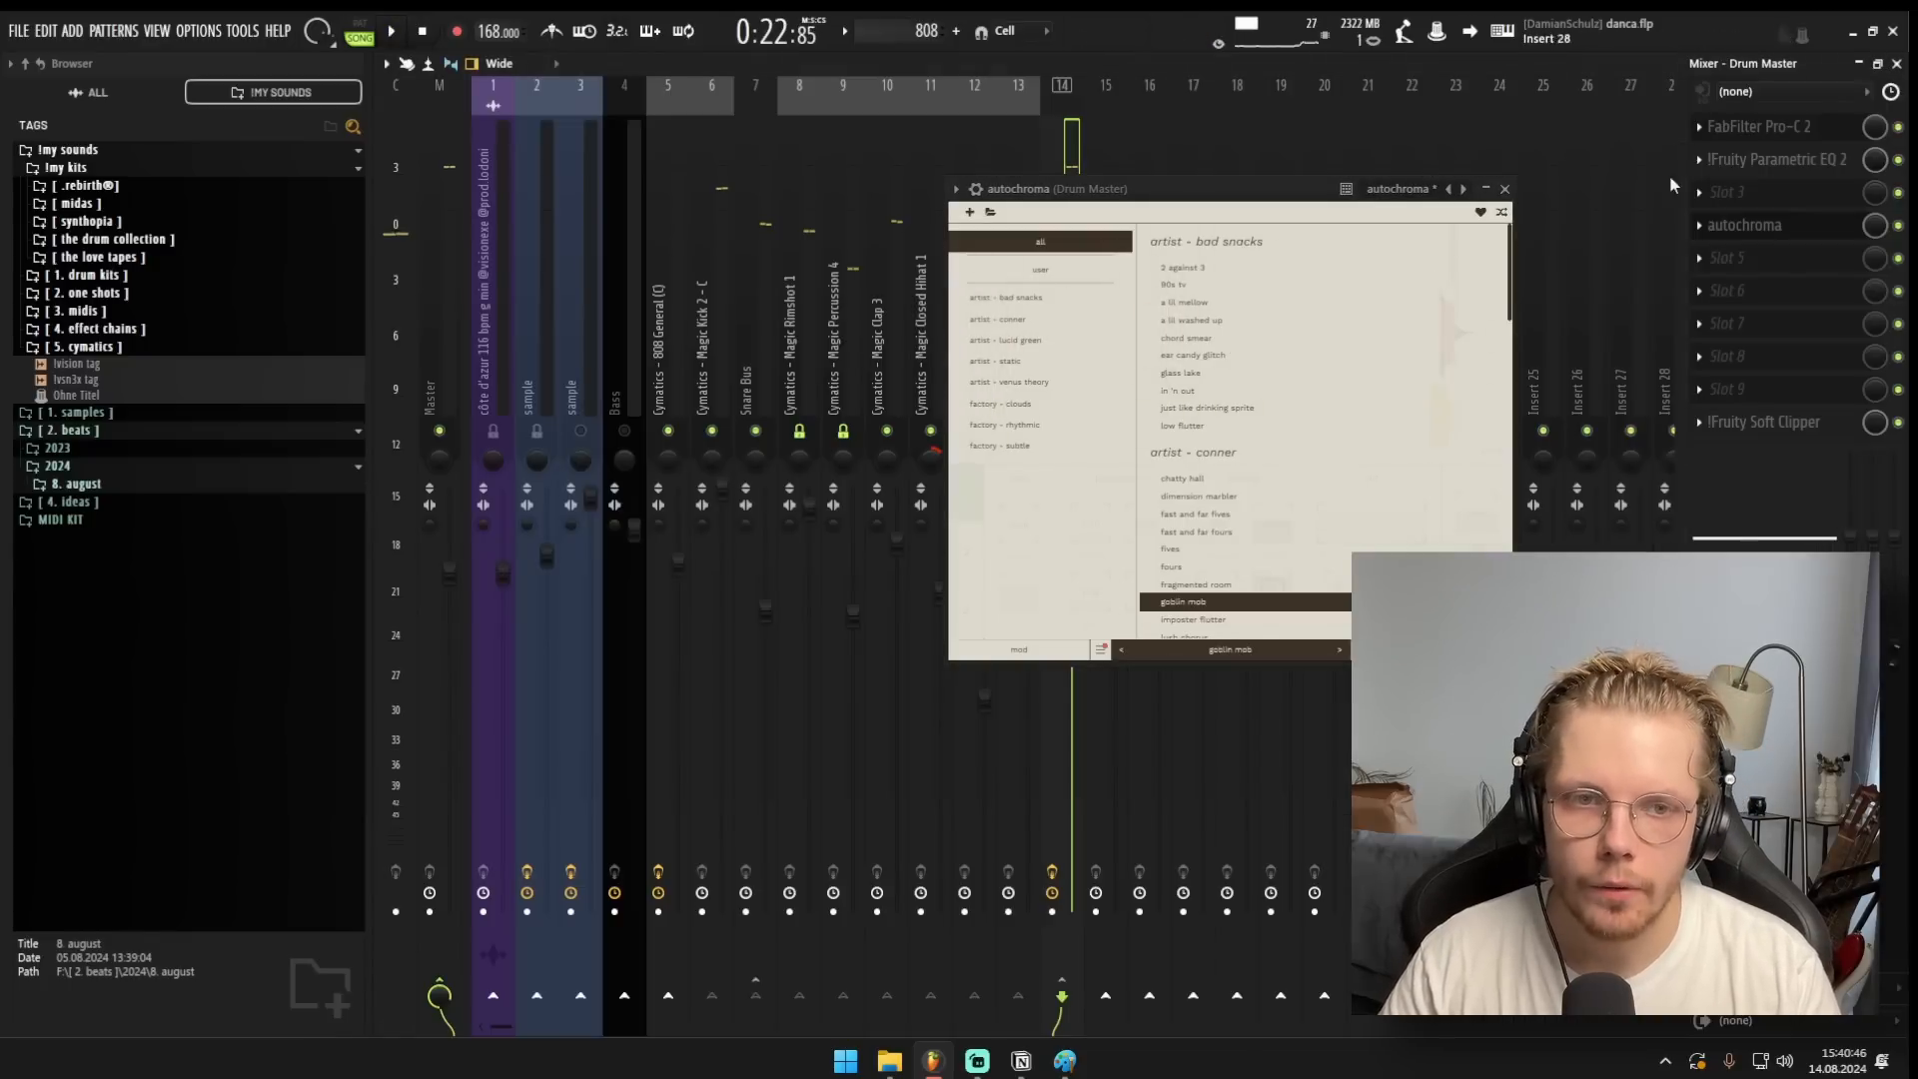
pyautogui.click(1699, 230)
pyautogui.click(1711, 268)
# Move the Drum Master audio clip to Track 17, overlapping the start of the Kick pattern, and play it.
pyautogui.press('F9')
pyautogui.moveTo(1017, 859); pyautogui.dragTo(340, 810)
pyautogui.scroll(4, 944, 805)
pyautogui.press('space')
# Slice the Drum Master clip where the Kick pattern starts and delete the part before it.
pyautogui.scroll(3, 973, 801)
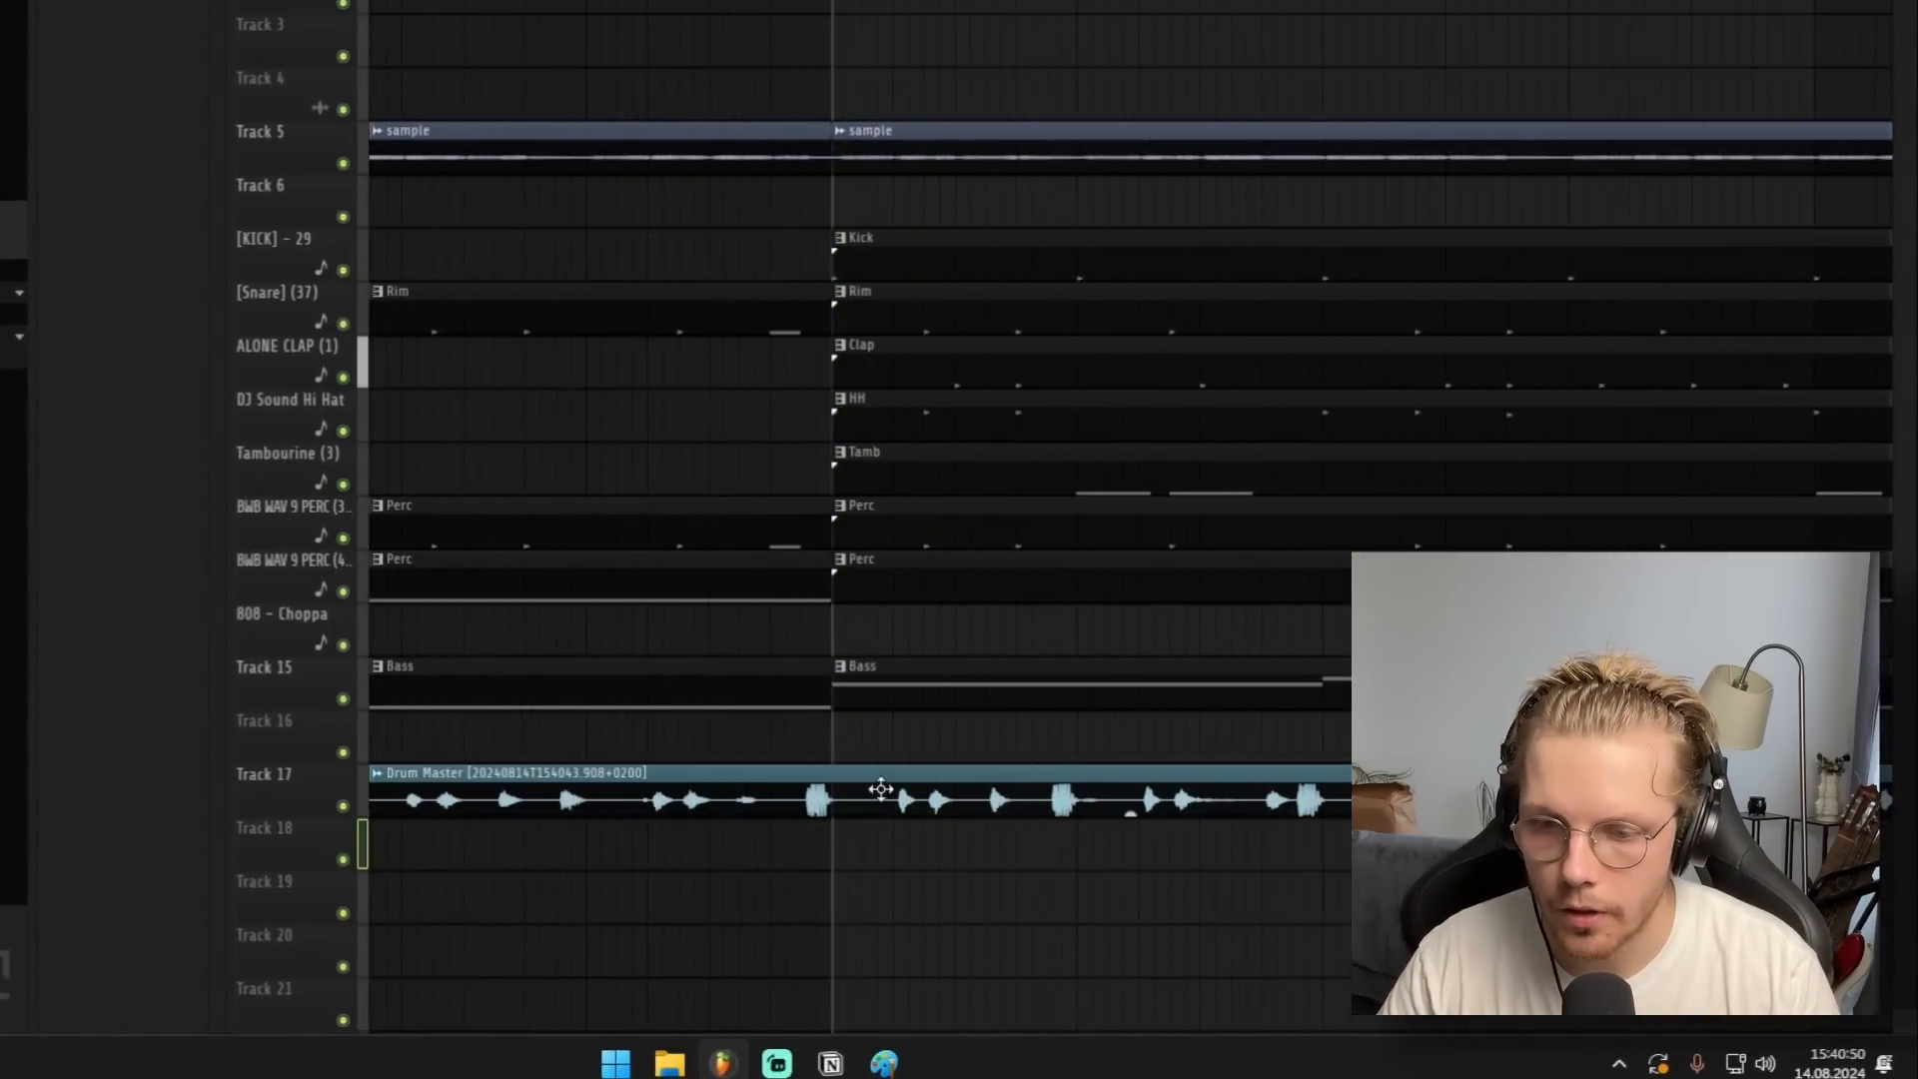
pyautogui.scroll(3, 879, 794)
pyautogui.moveTo(845, 829); pyautogui.dragTo(841, 759)
pyautogui.rightClick(775, 800)
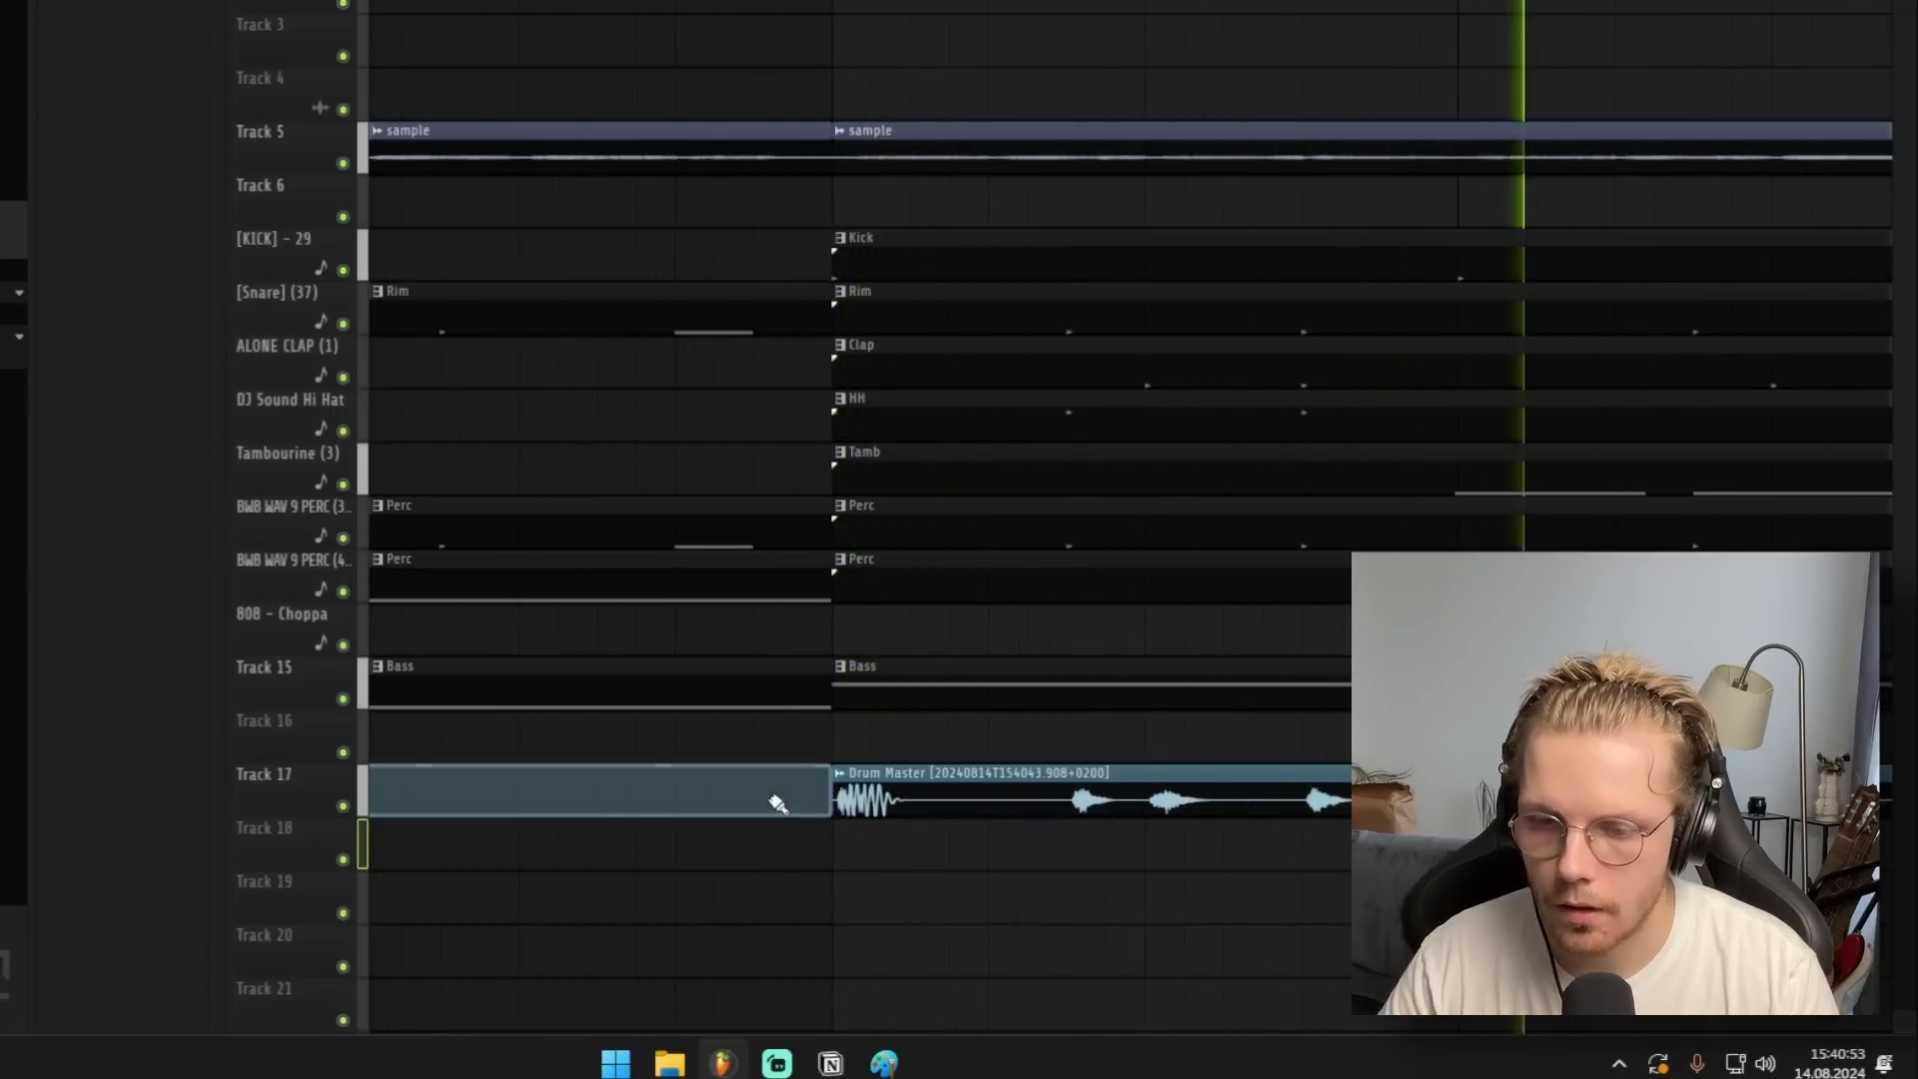
# Shift the Drum Master clip so its first hit lands on the Kick pattern's start and trim off the leading sliver.
pyautogui.moveTo(977, 807); pyautogui.dragTo(912, 821)
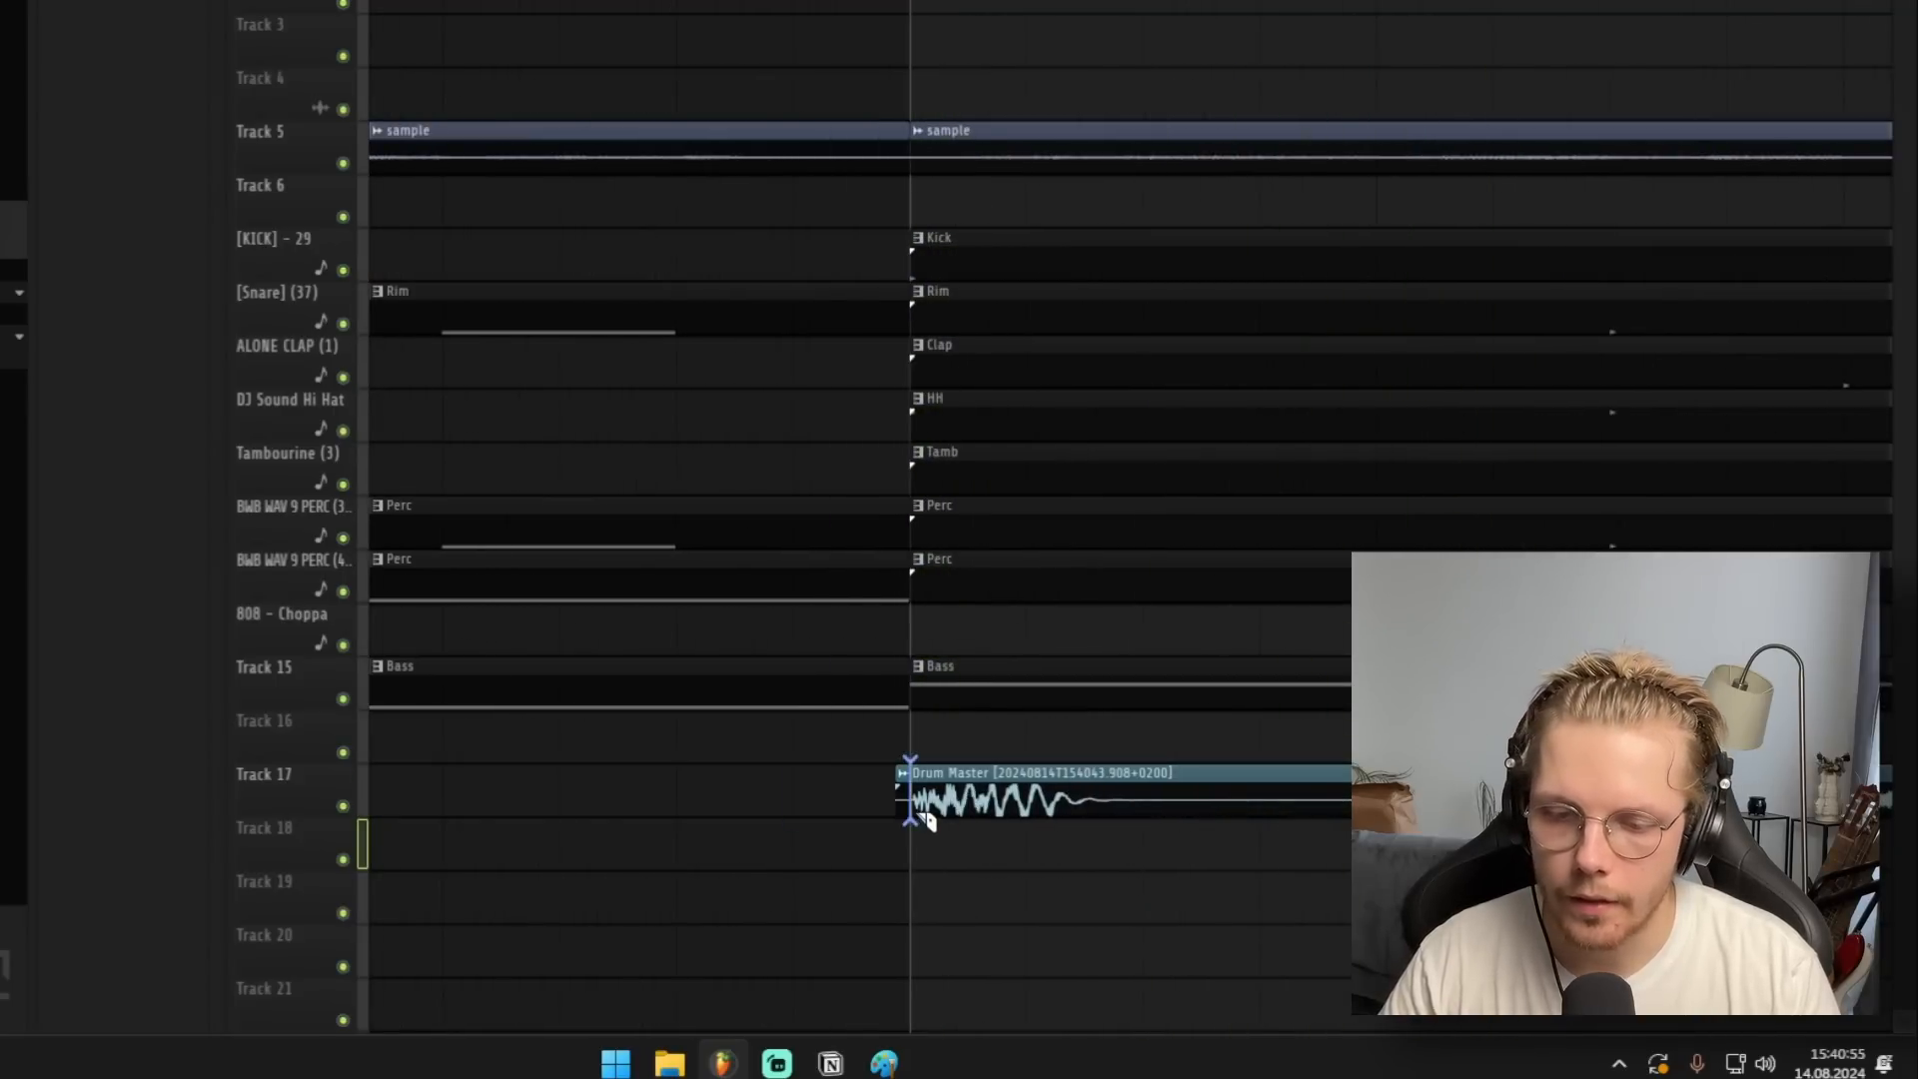
pyautogui.rightClick(904, 789)
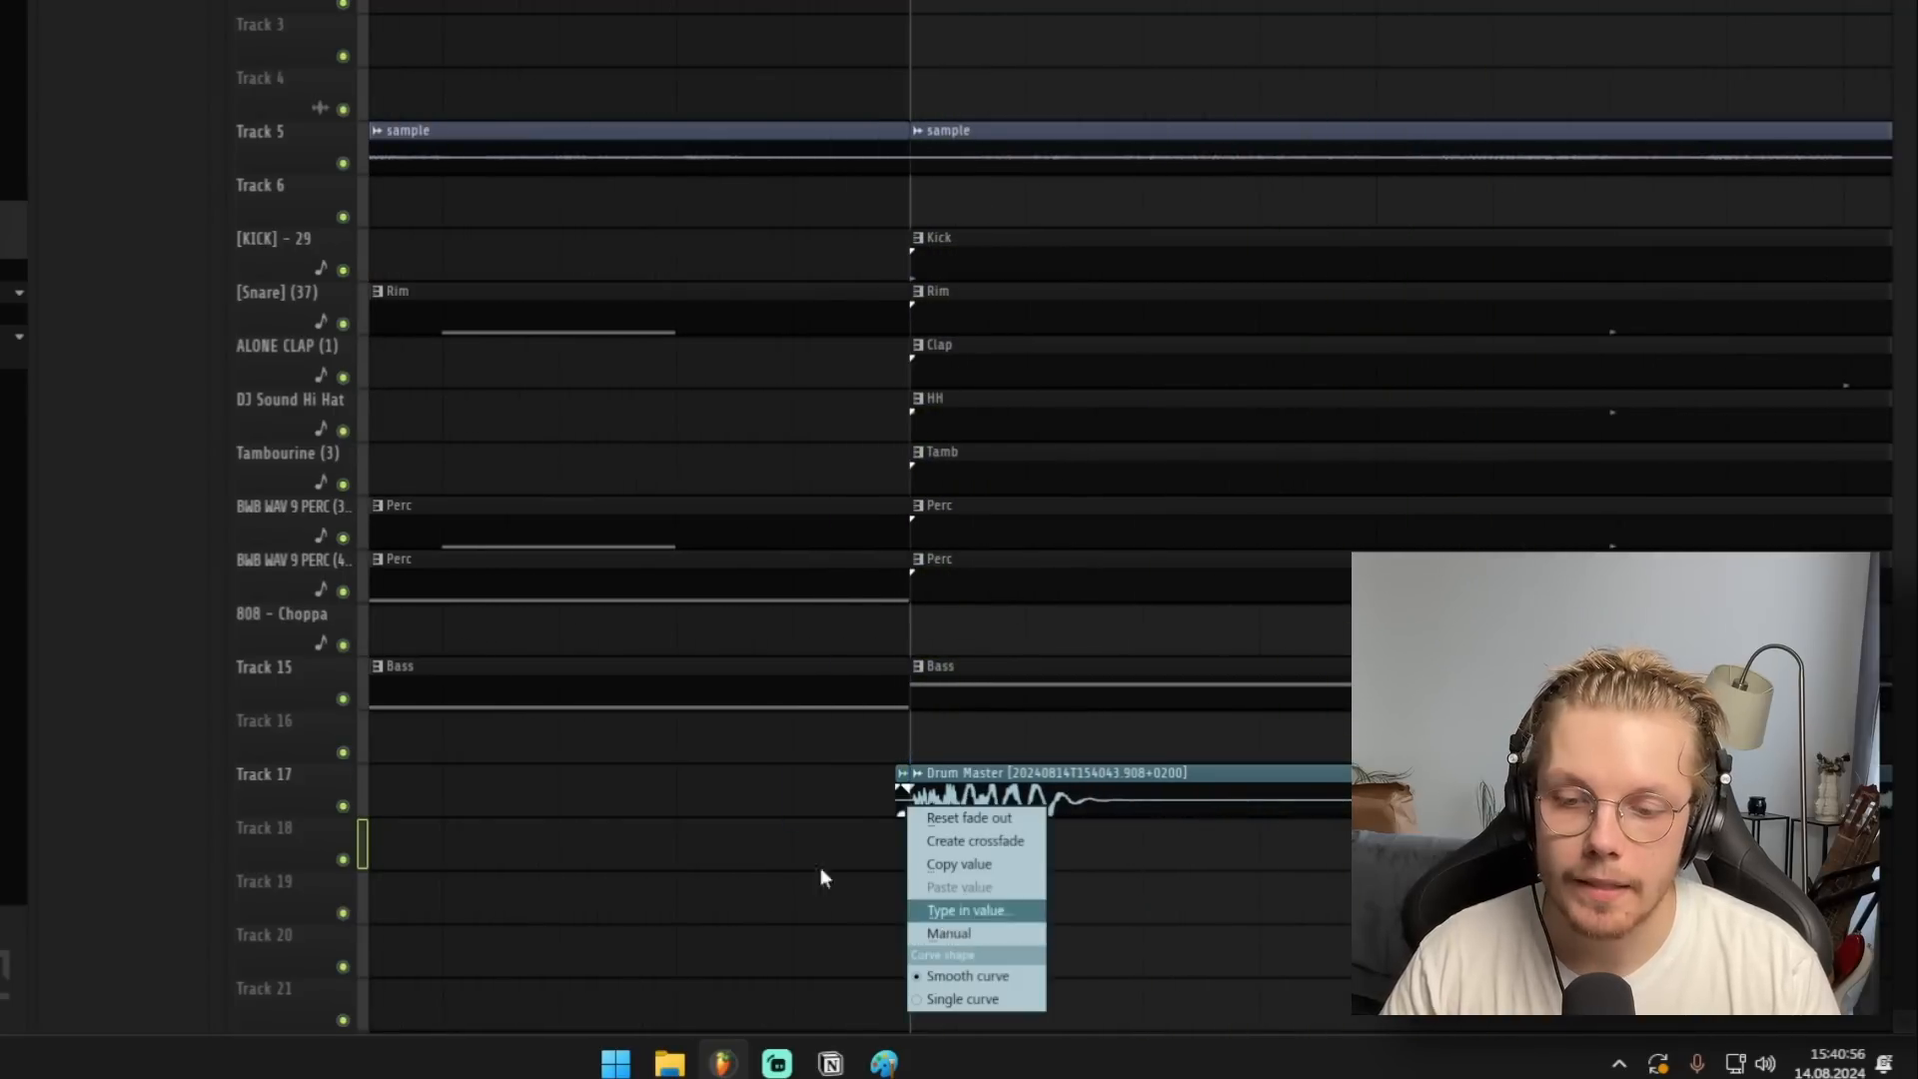
pyautogui.rightClick(821, 865)
pyautogui.scroll(-2, 912, 795)
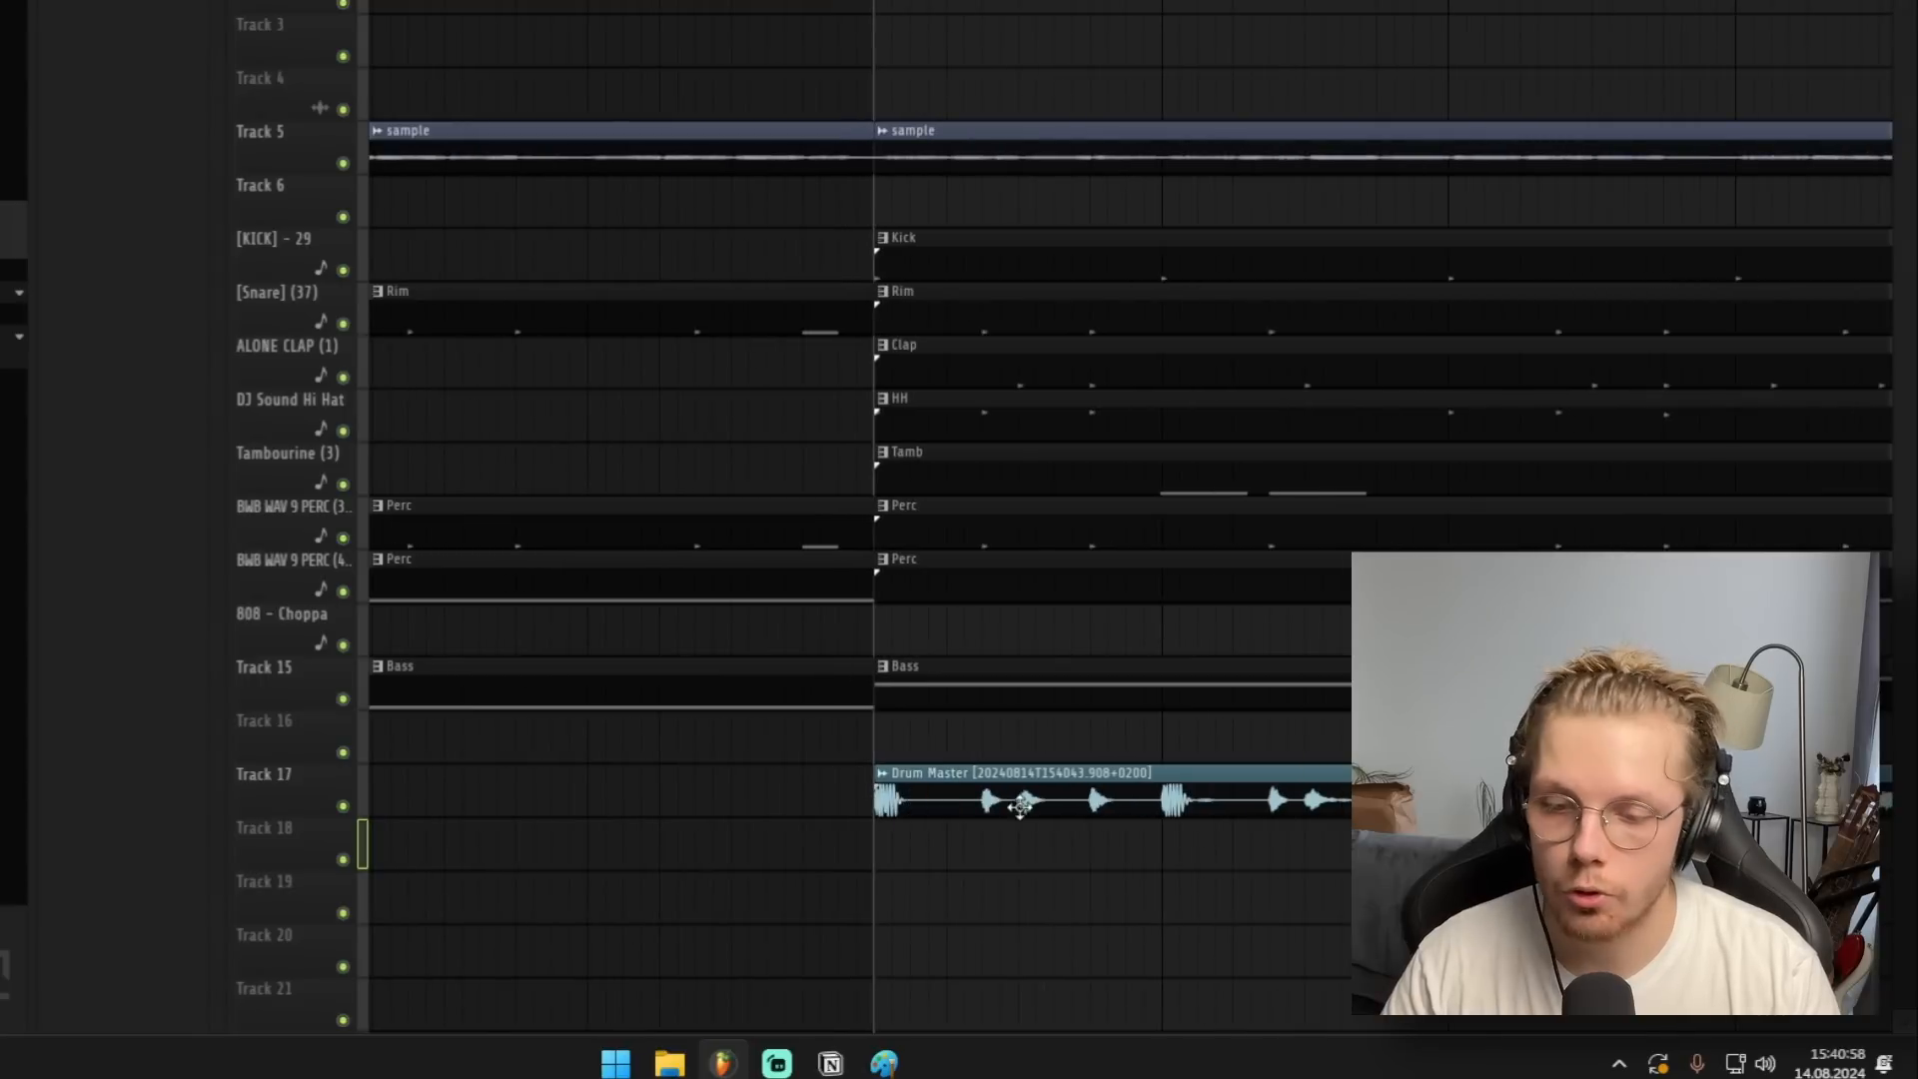
# Slice a single hit out of the Drum Master clip, place a copy of it on Track 18 and play it.
pyautogui.scroll(-2, 1133, 837)
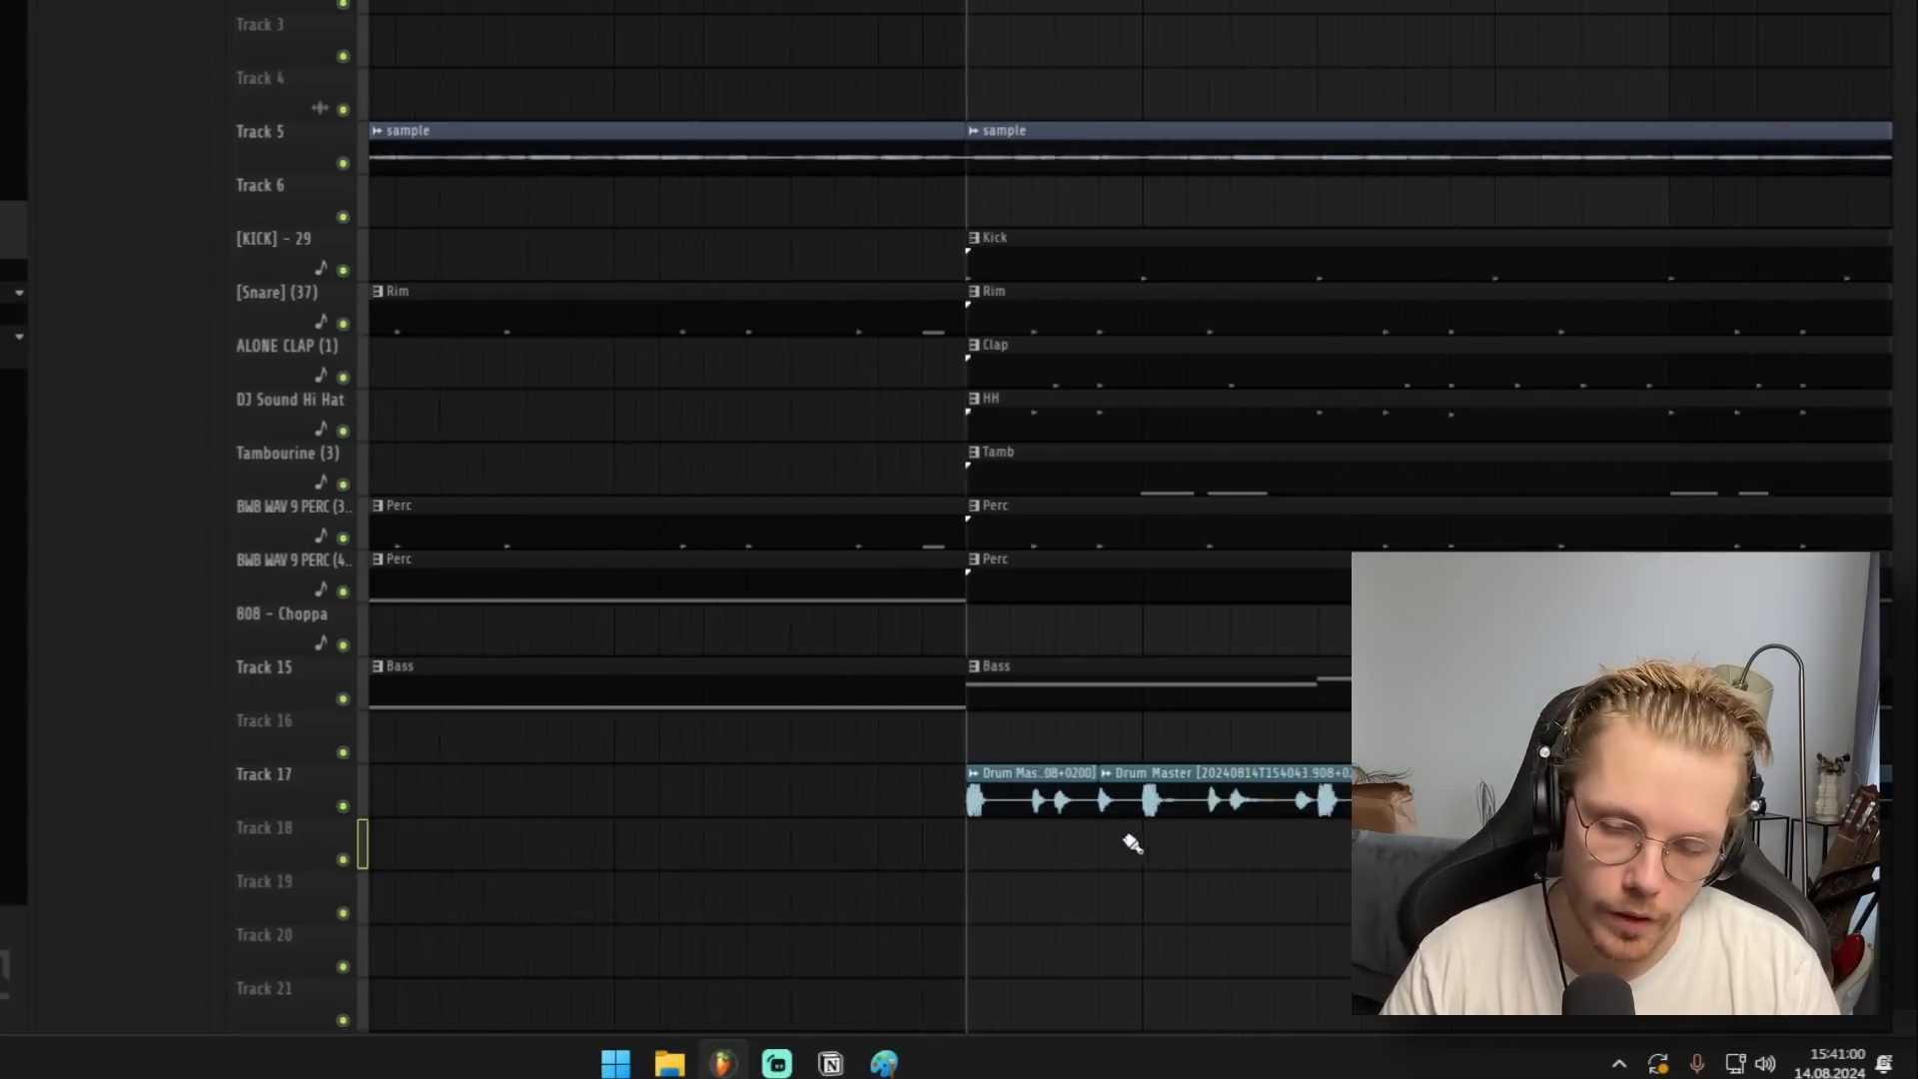
pyautogui.scroll(4, 1133, 837)
pyautogui.moveTo(947, 825); pyautogui.dragTo(947, 779)
pyautogui.press('space')
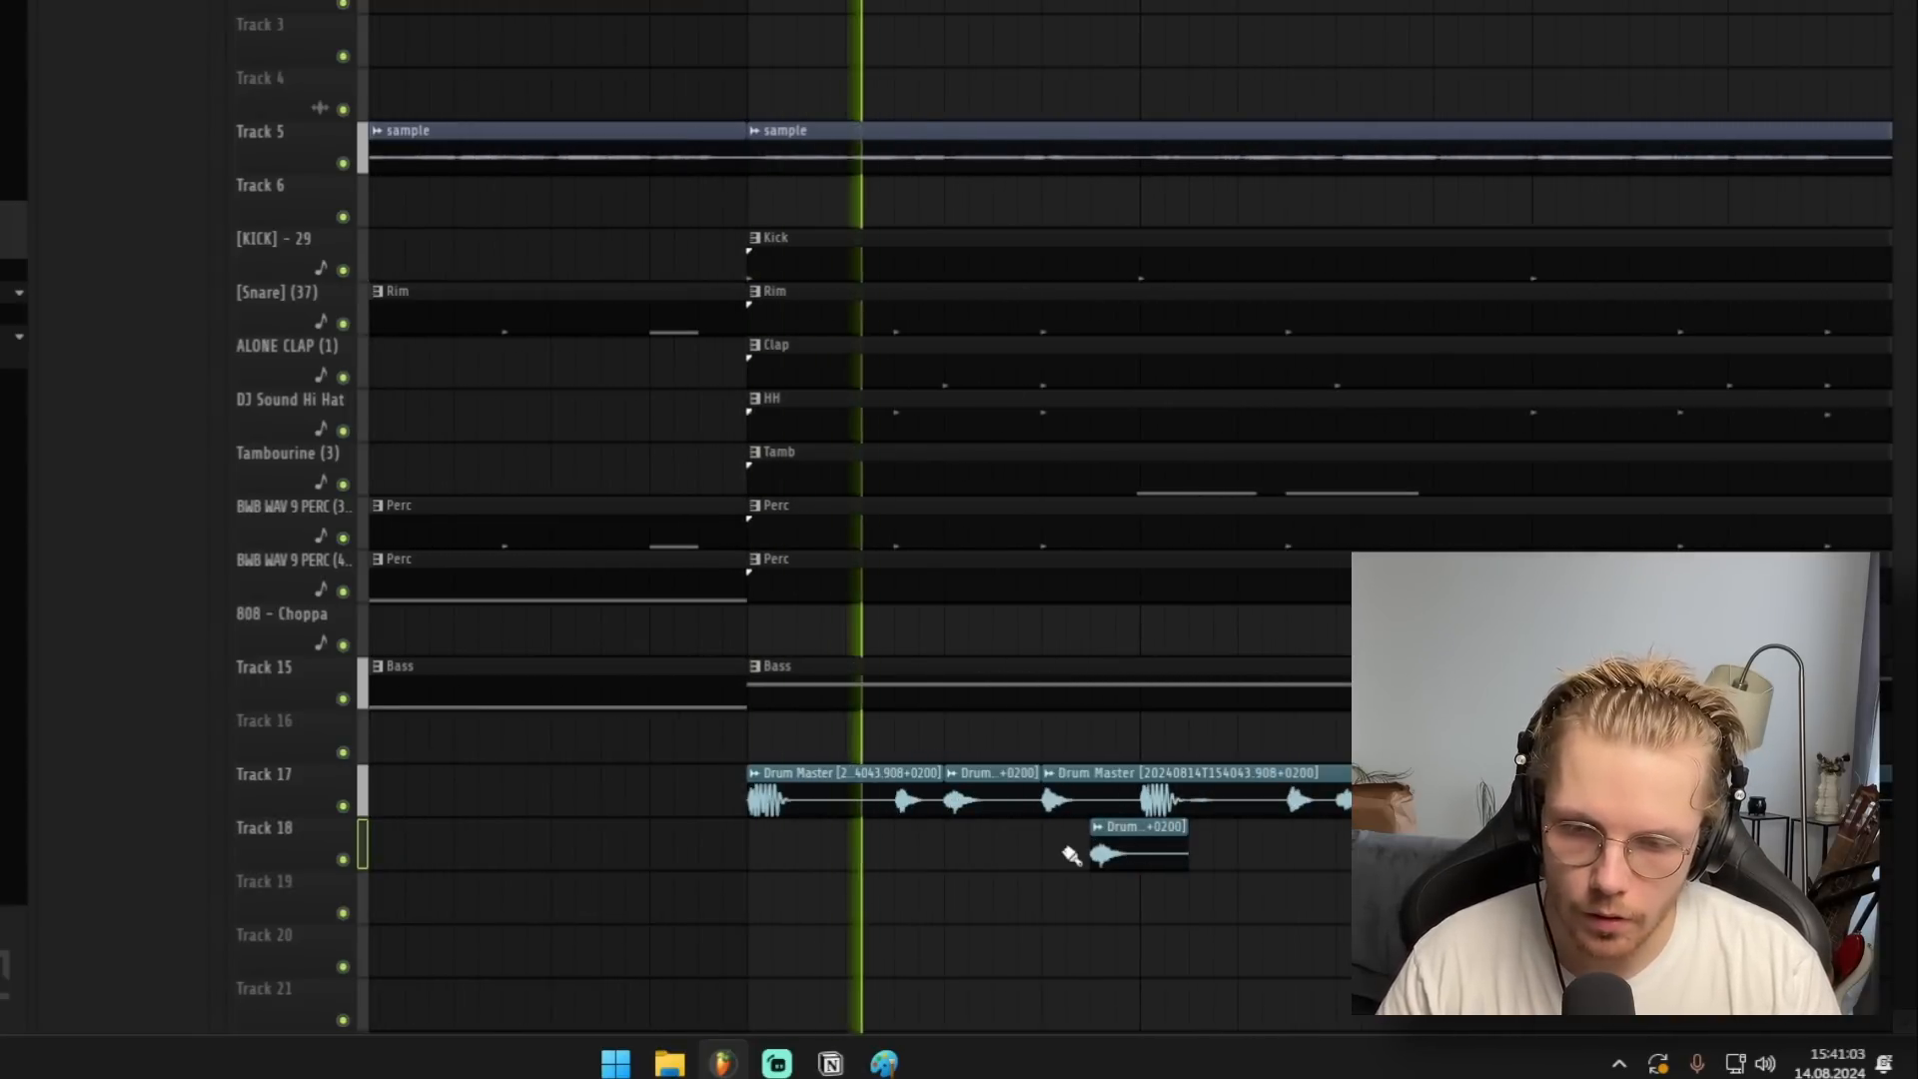
pyautogui.scroll(-2, 1064, 839)
pyautogui.press('space')
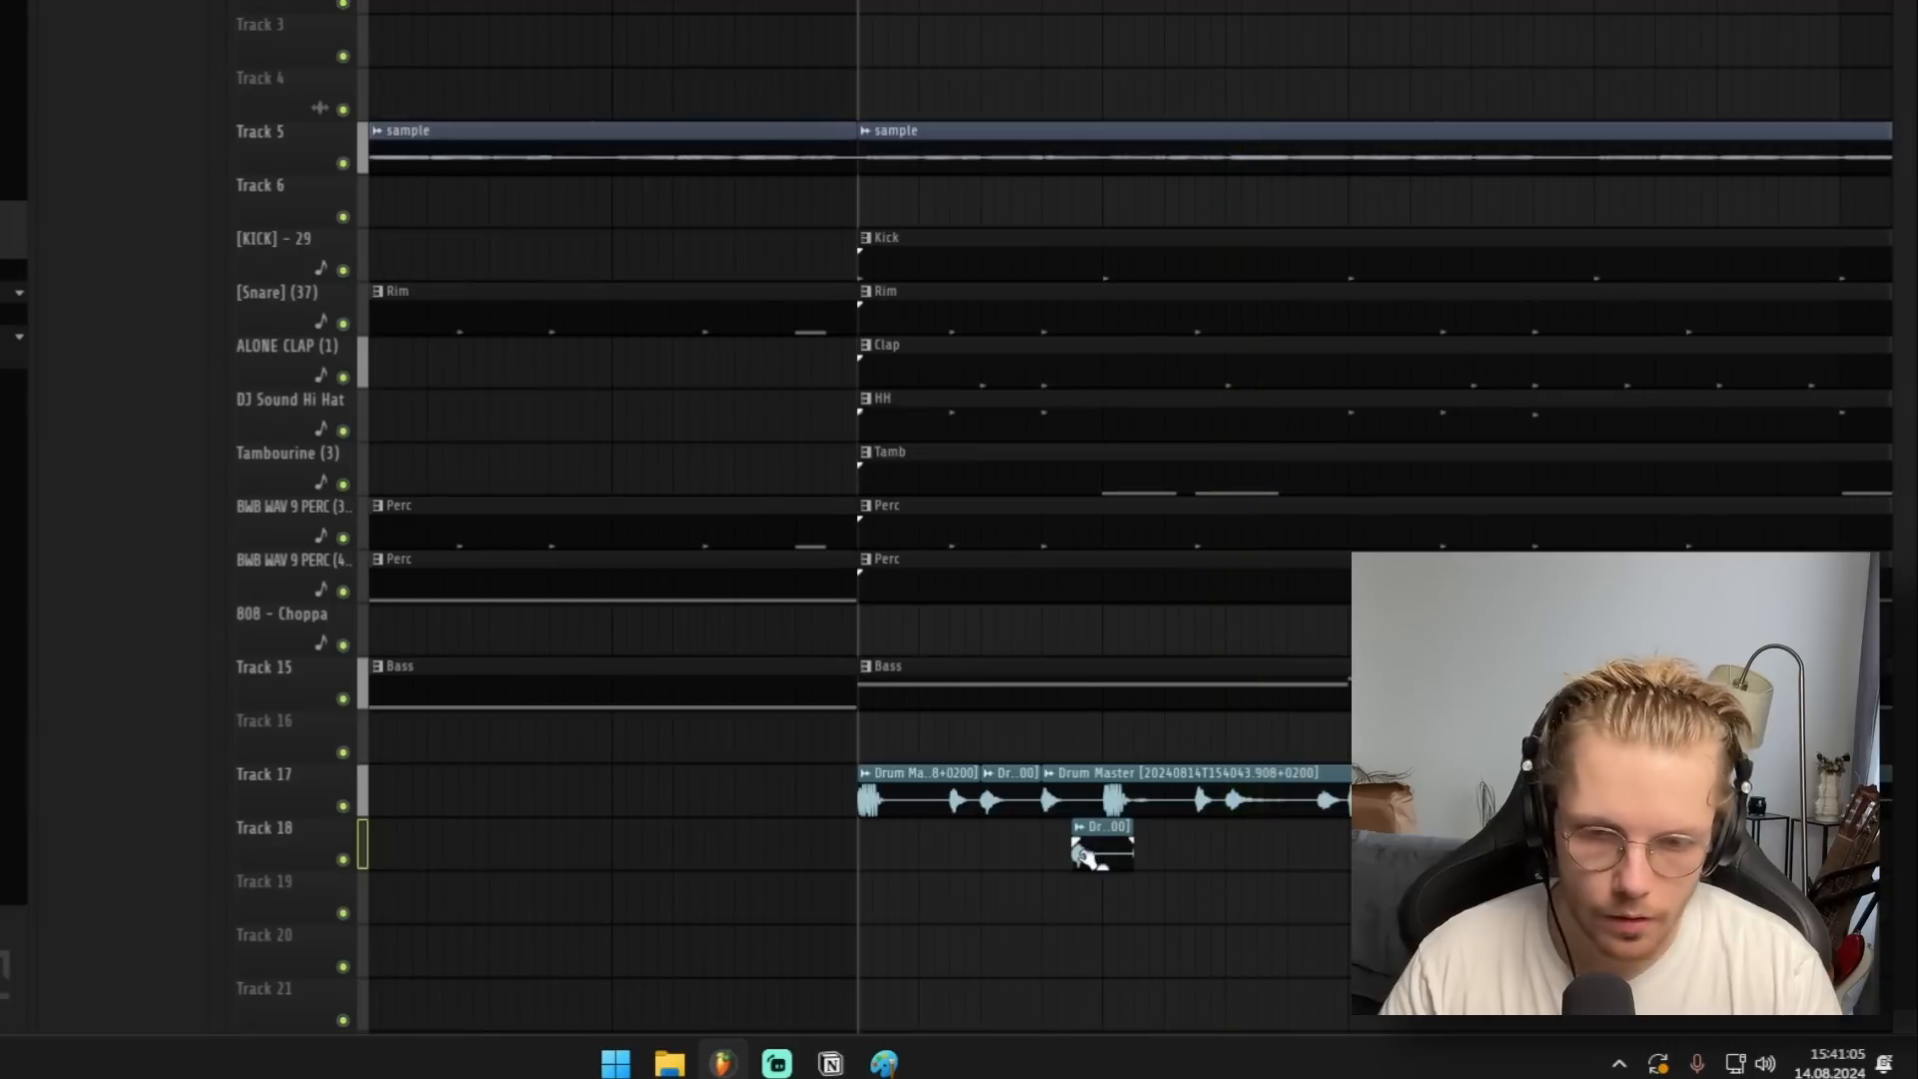
# Lower the time-stretching pitch of the Drum Master sample in Auto mode while the arrangement plays.
pyautogui.doubleClick(1091, 848)
pyautogui.press('space')
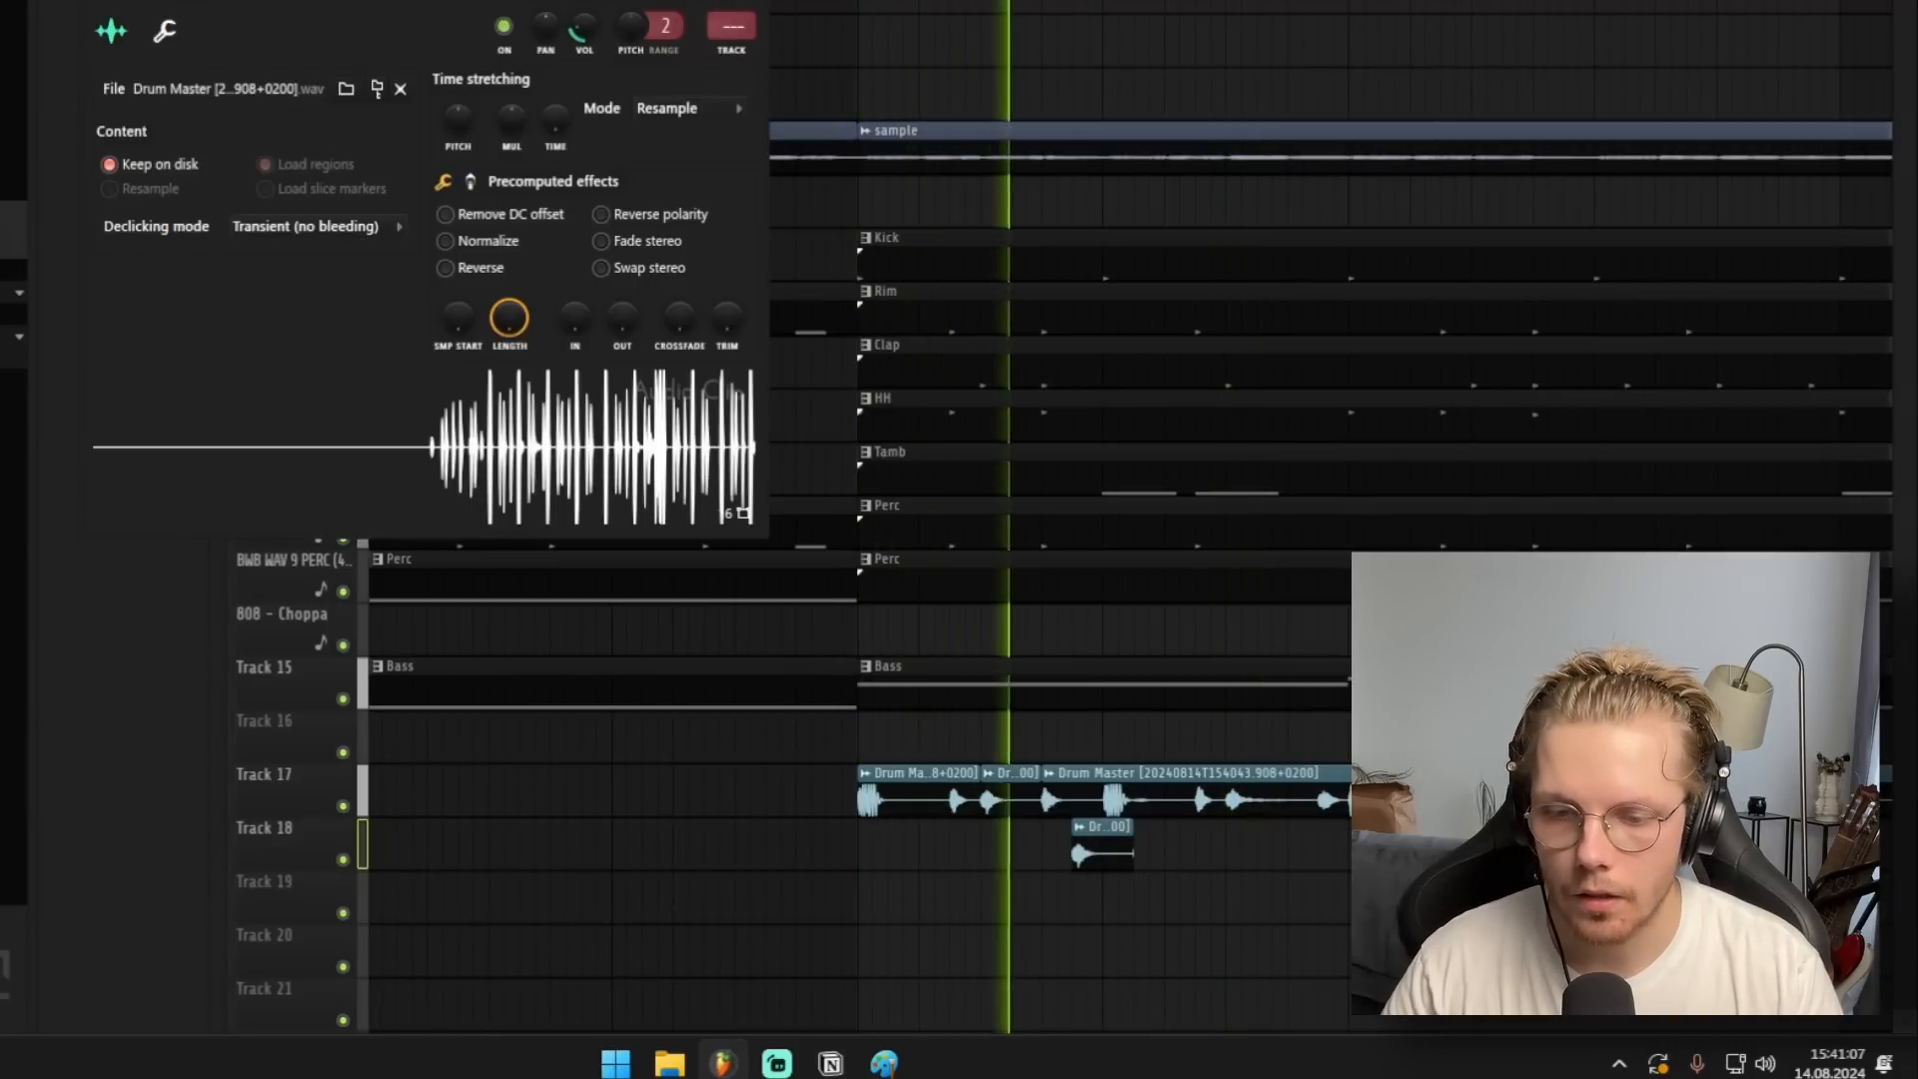
pyautogui.moveTo(458, 119); pyautogui.dragTo(455, 124)
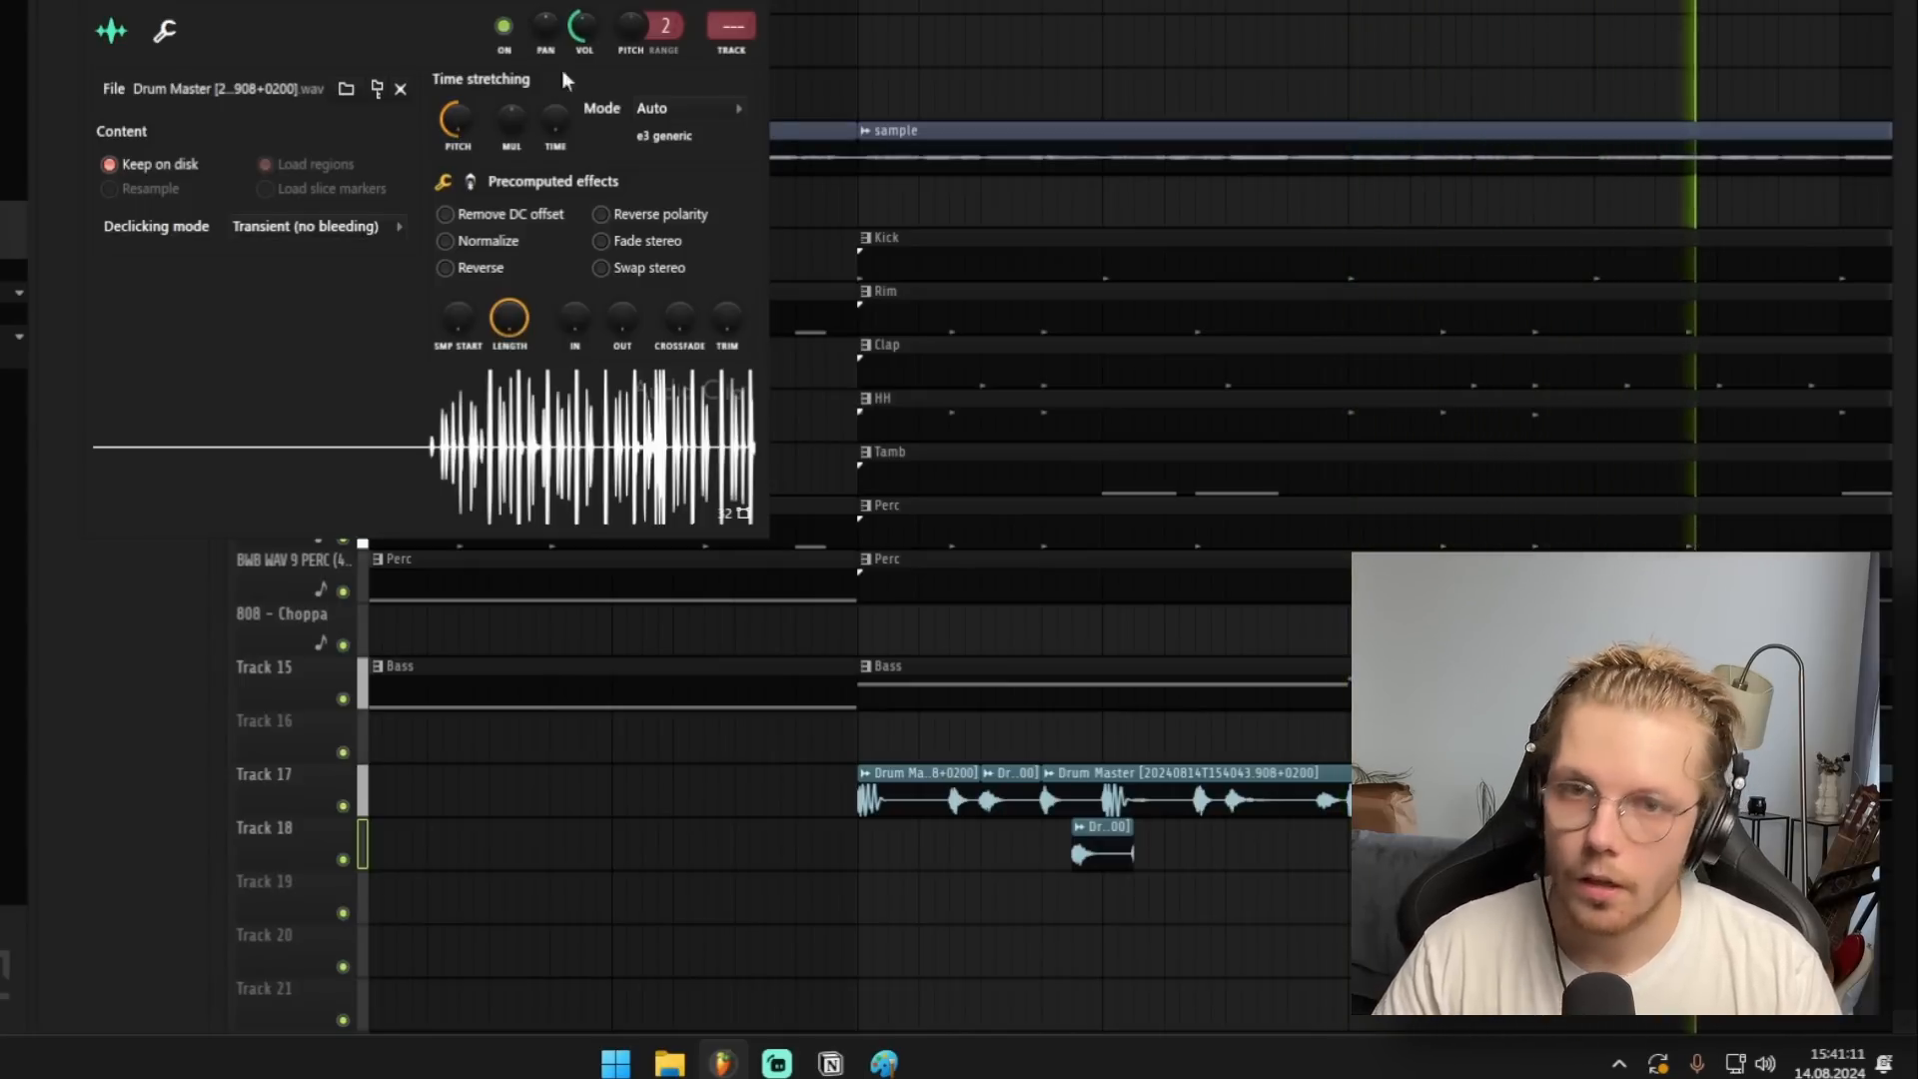
pyautogui.press('Escape')
pyautogui.scroll(-2, 544, 586)
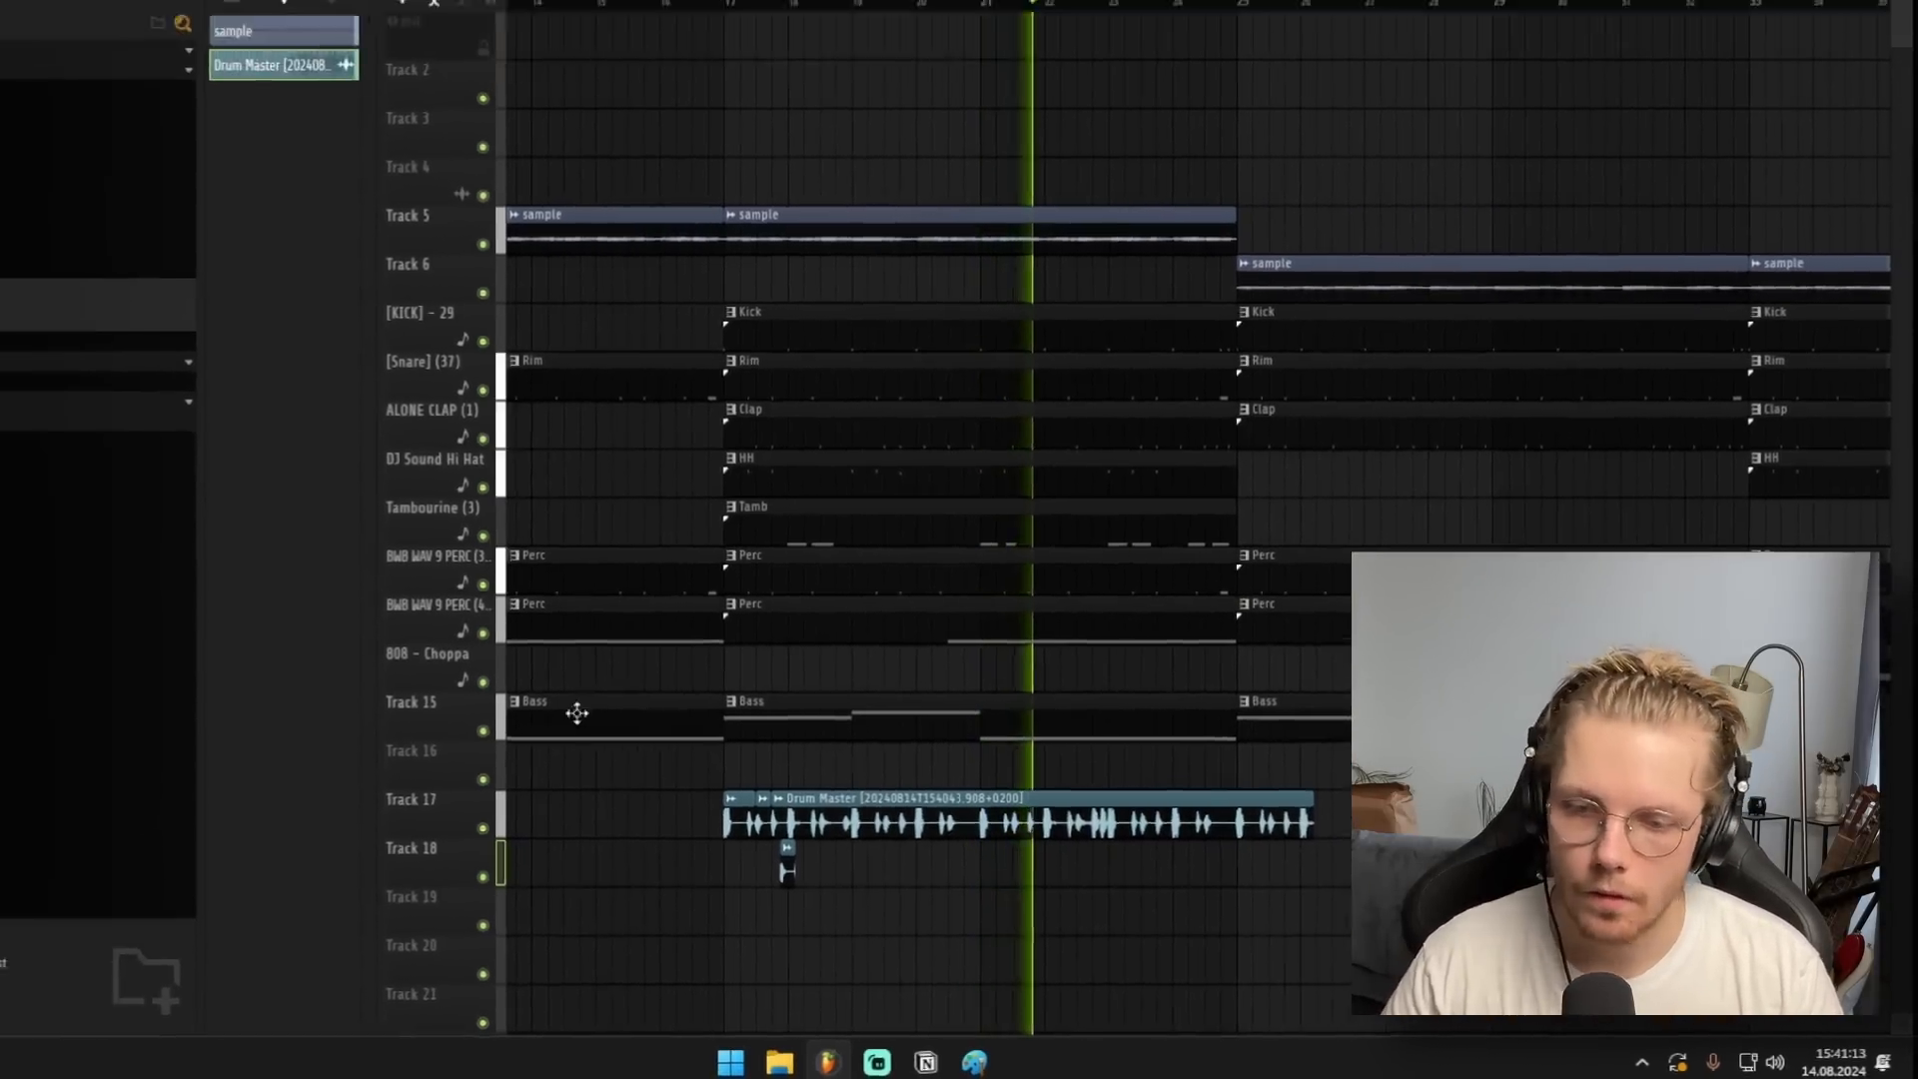
# Delete all Drum Master audio clips from Tracks 17 and 18 and play the arrangement without them.
pyautogui.moveTo(450, 737); pyautogui.dragTo(1378, 893)
pyautogui.press('Delete')
pyautogui.press('space')
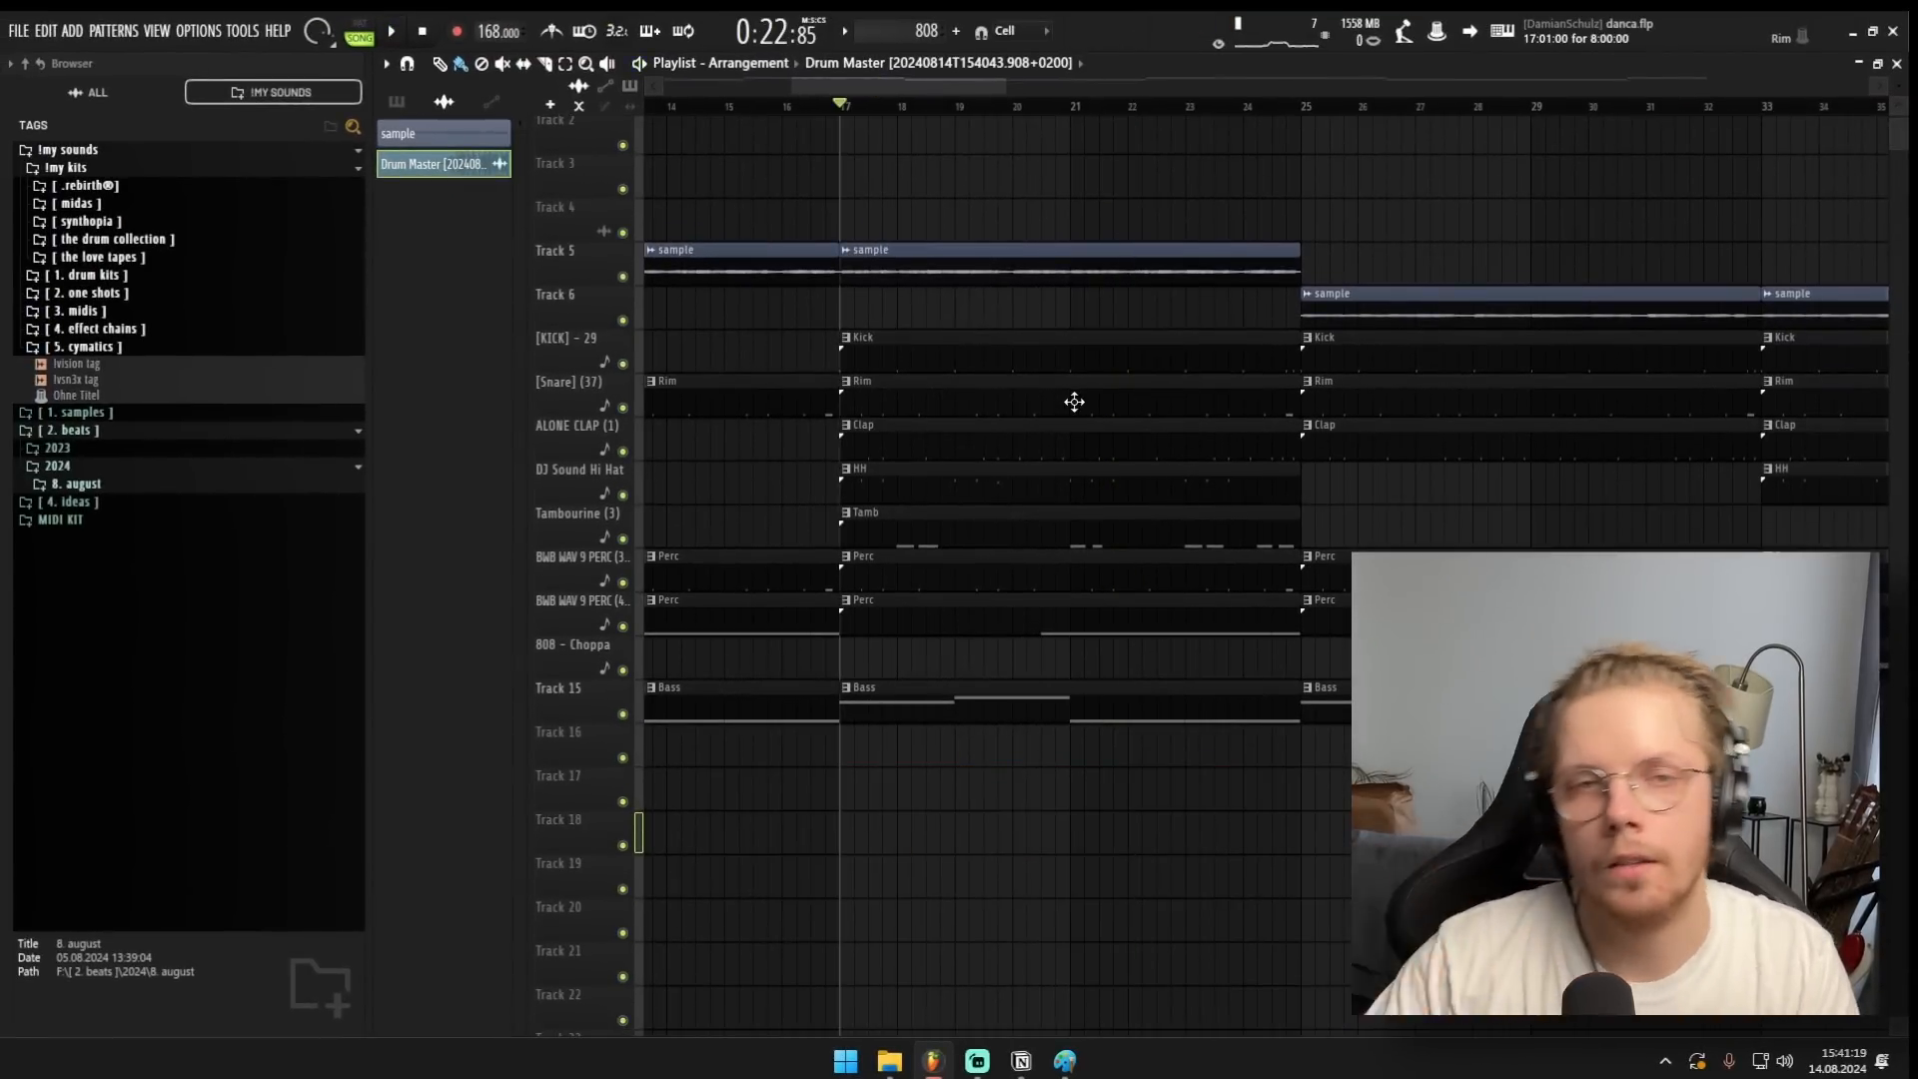
pyautogui.press('space')
pyautogui.press('space')
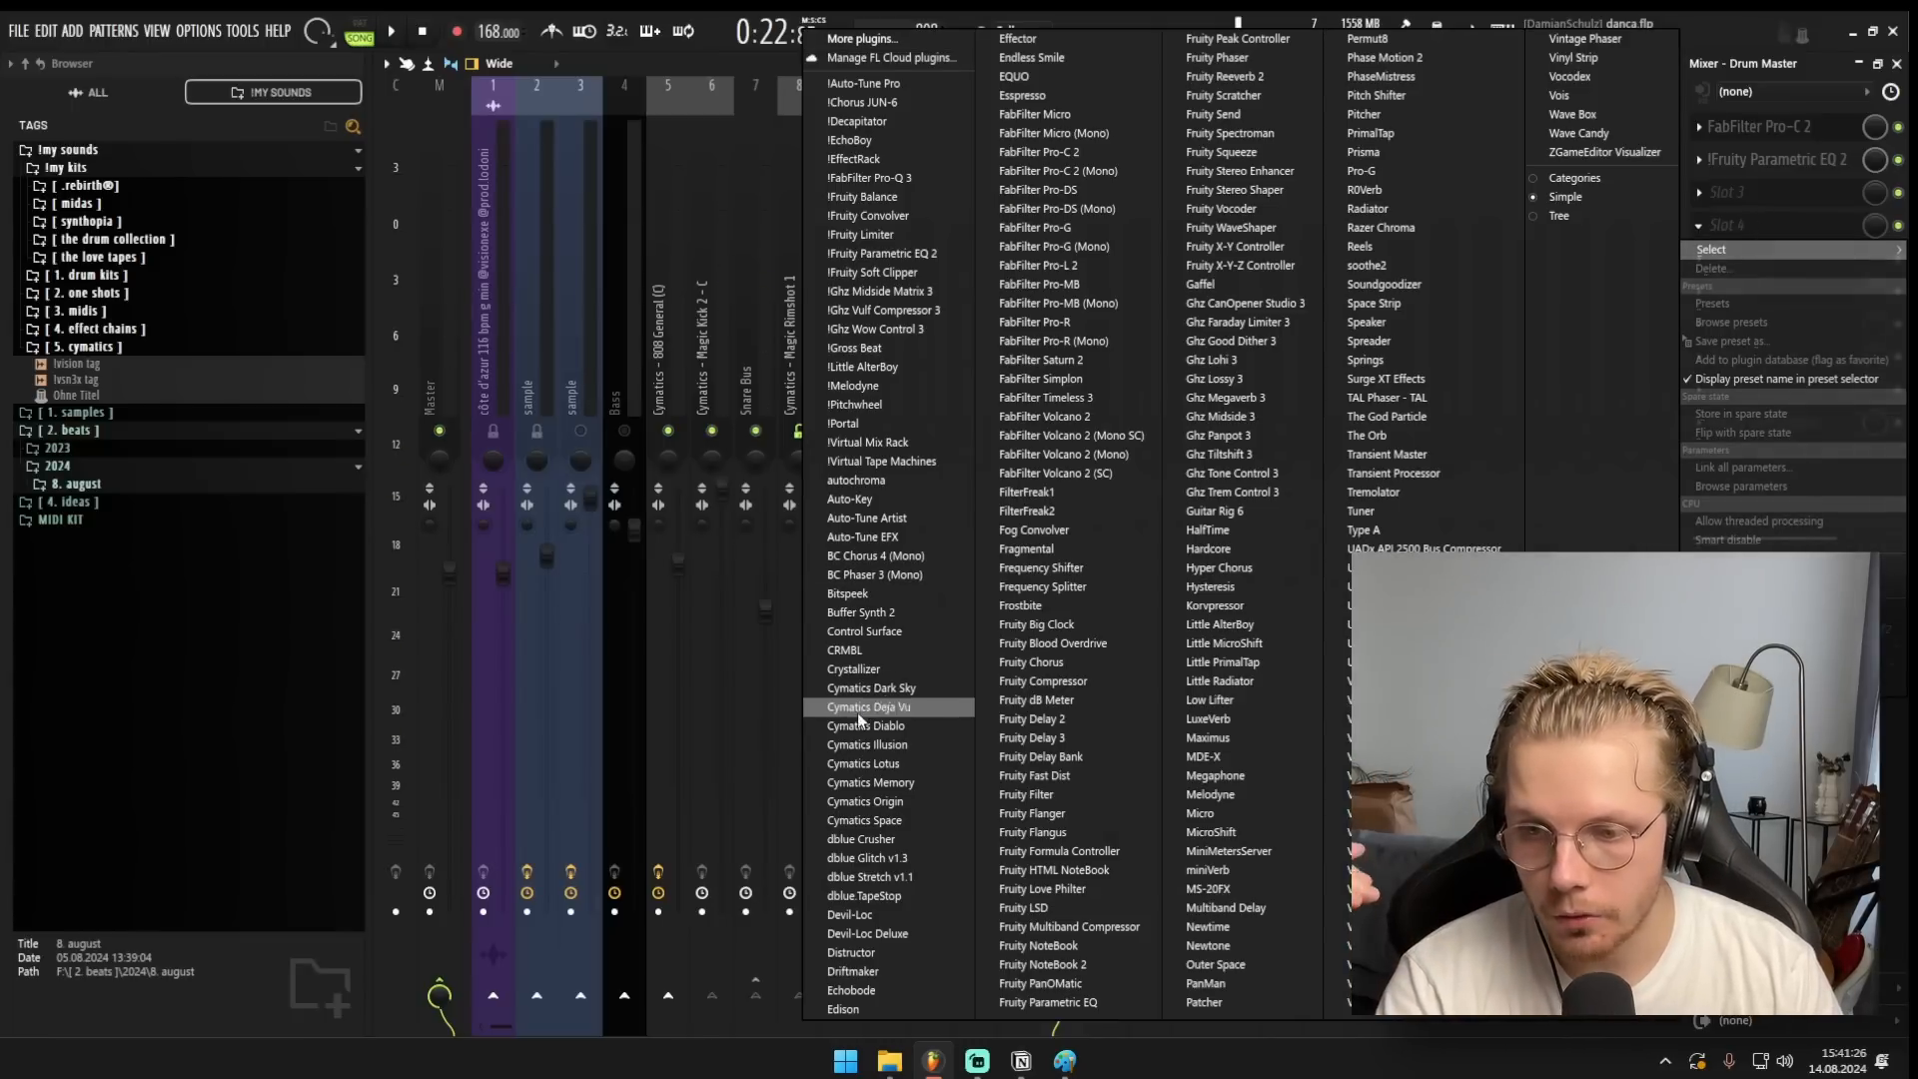
# Load Cymatics Diablo into slot 4 of the Drum Master and choose its DRUM BUS - Add Body preset.
pyautogui.click(864, 725)
pyautogui.moveTo(1051, 225); pyautogui.dragTo(992, 268)
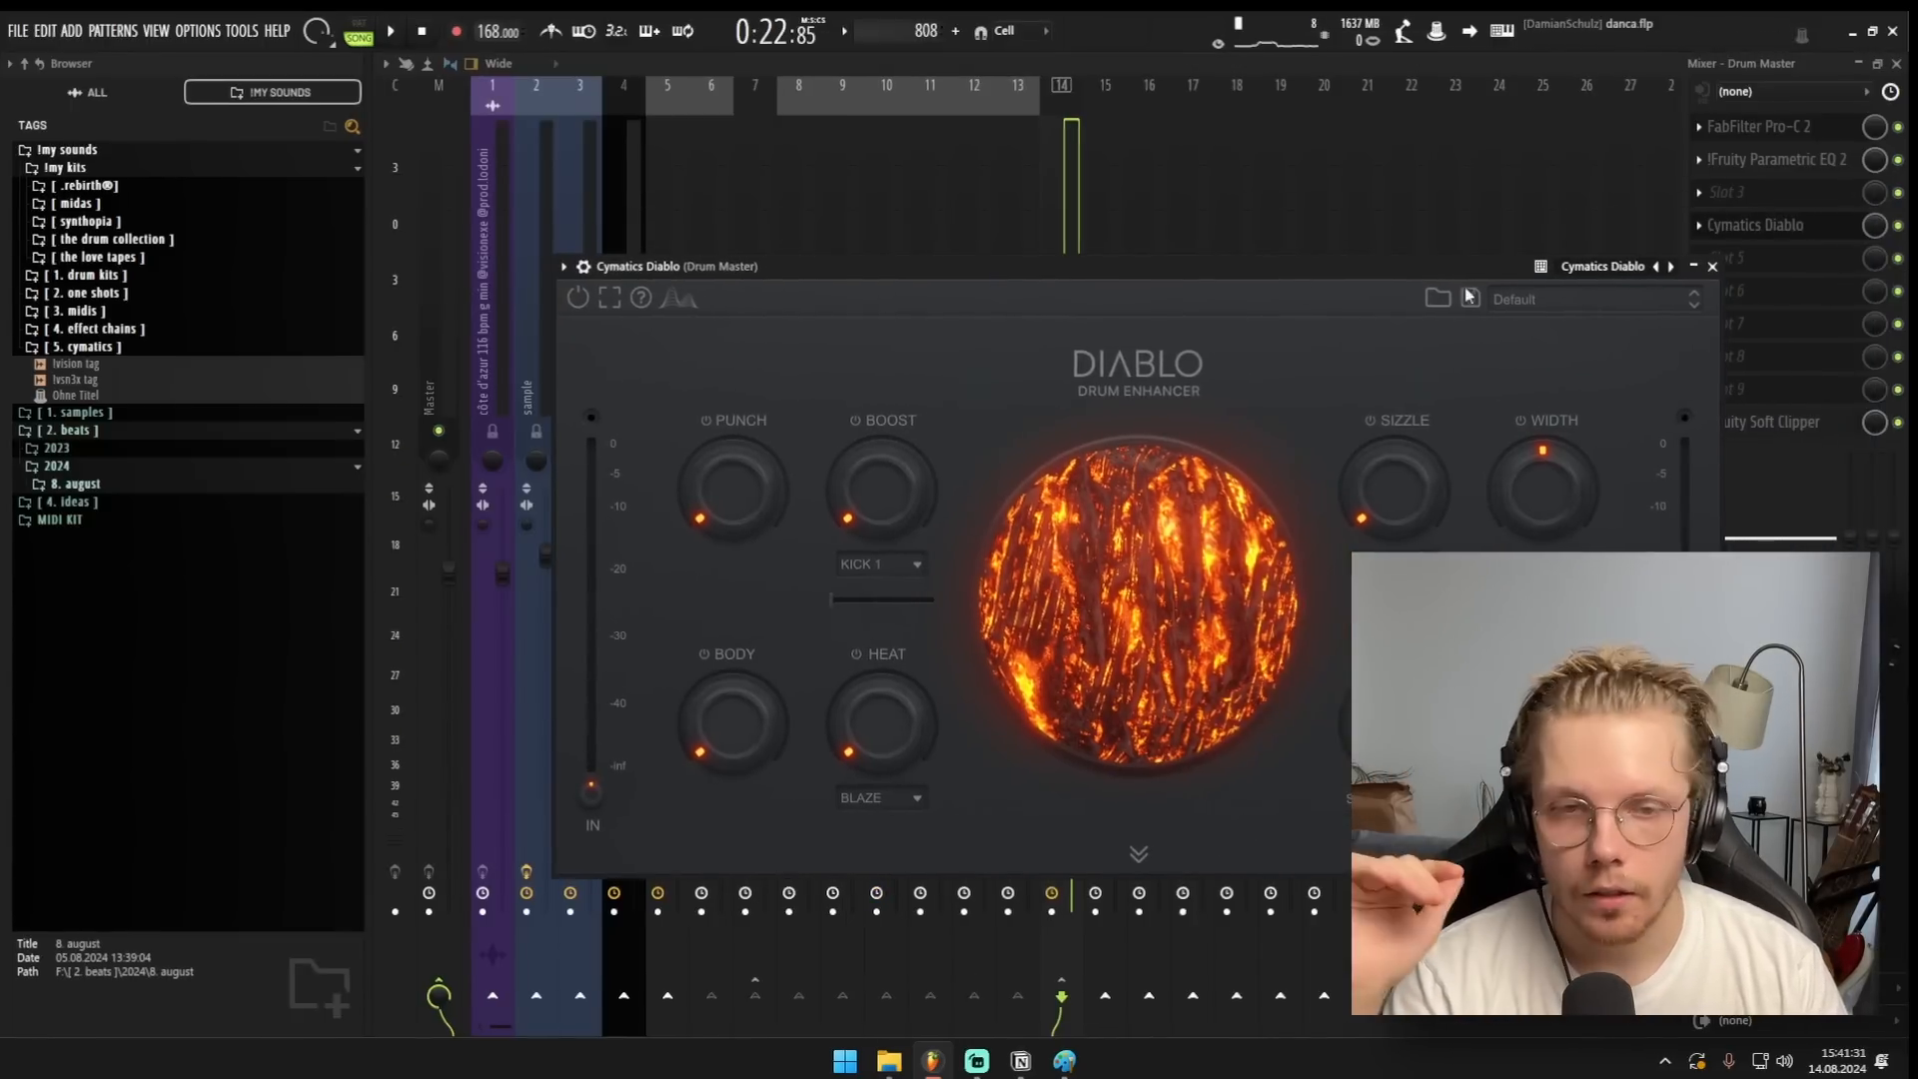
pyautogui.click(1528, 298)
pyautogui.moveTo(1553, 357)
pyautogui.click(1149, 711)
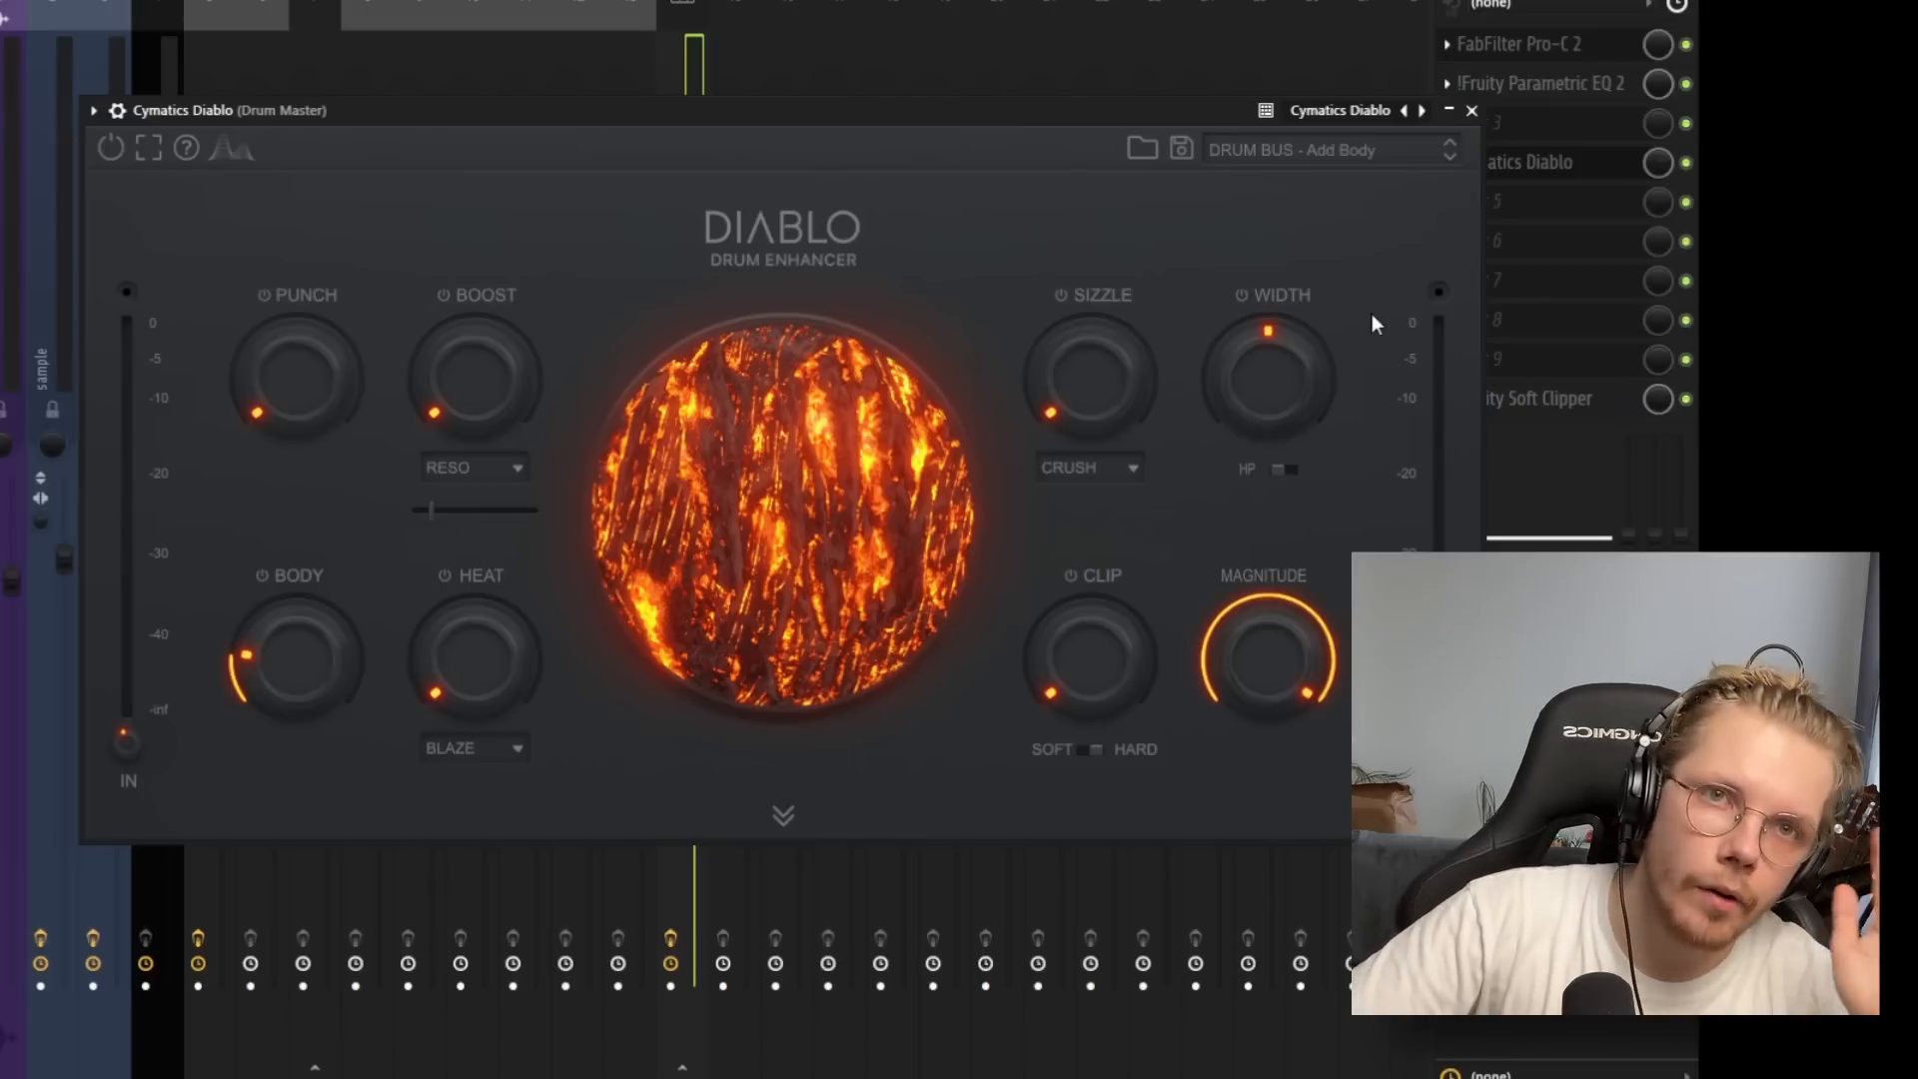
# Raise Diablo's Punch to about halfway and its Boost to a high amount while the drums play.
pyautogui.moveTo(645, 115); pyautogui.dragTo(655, 187)
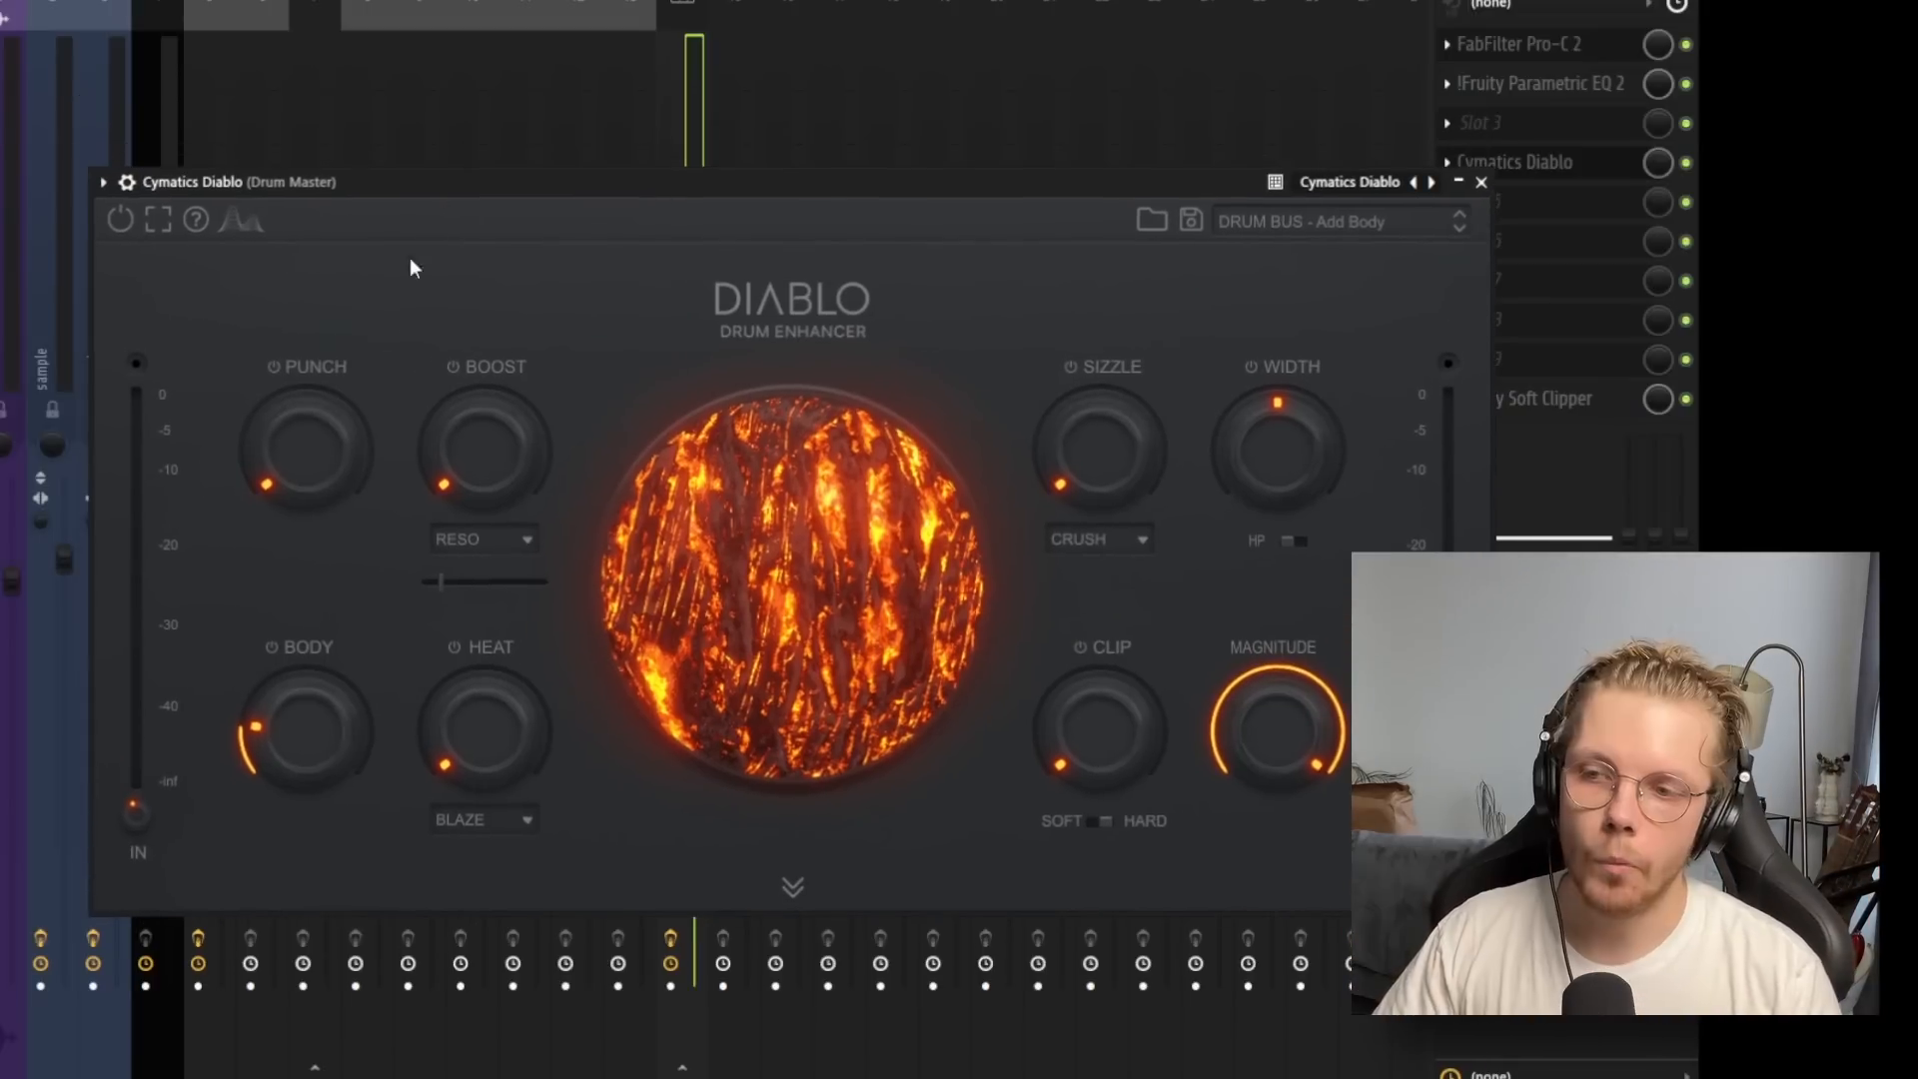
pyautogui.moveTo(311, 454); pyautogui.dragTo(344, 264)
pyautogui.moveTo(461, 186); pyautogui.dragTo(442, 220)
pyautogui.press('space')
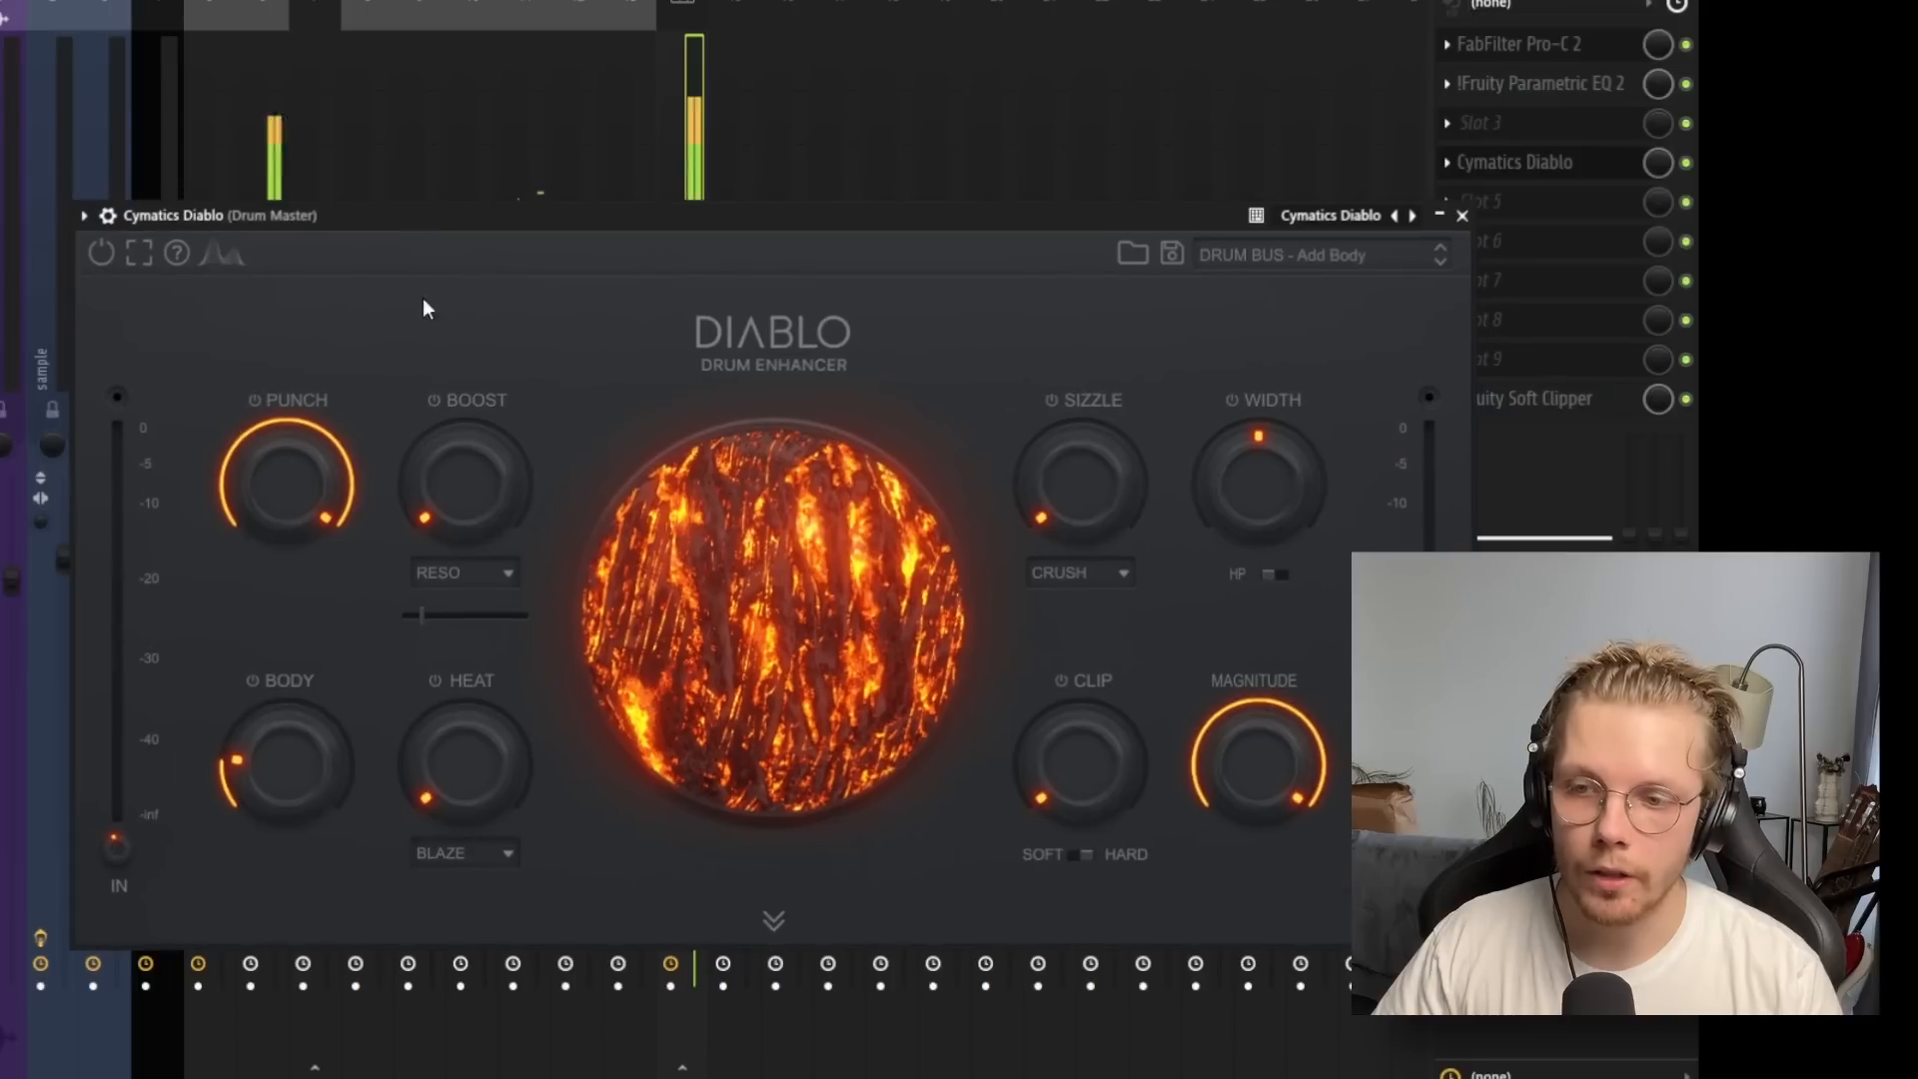
pyautogui.moveTo(301, 445); pyautogui.dragTo(280, 517)
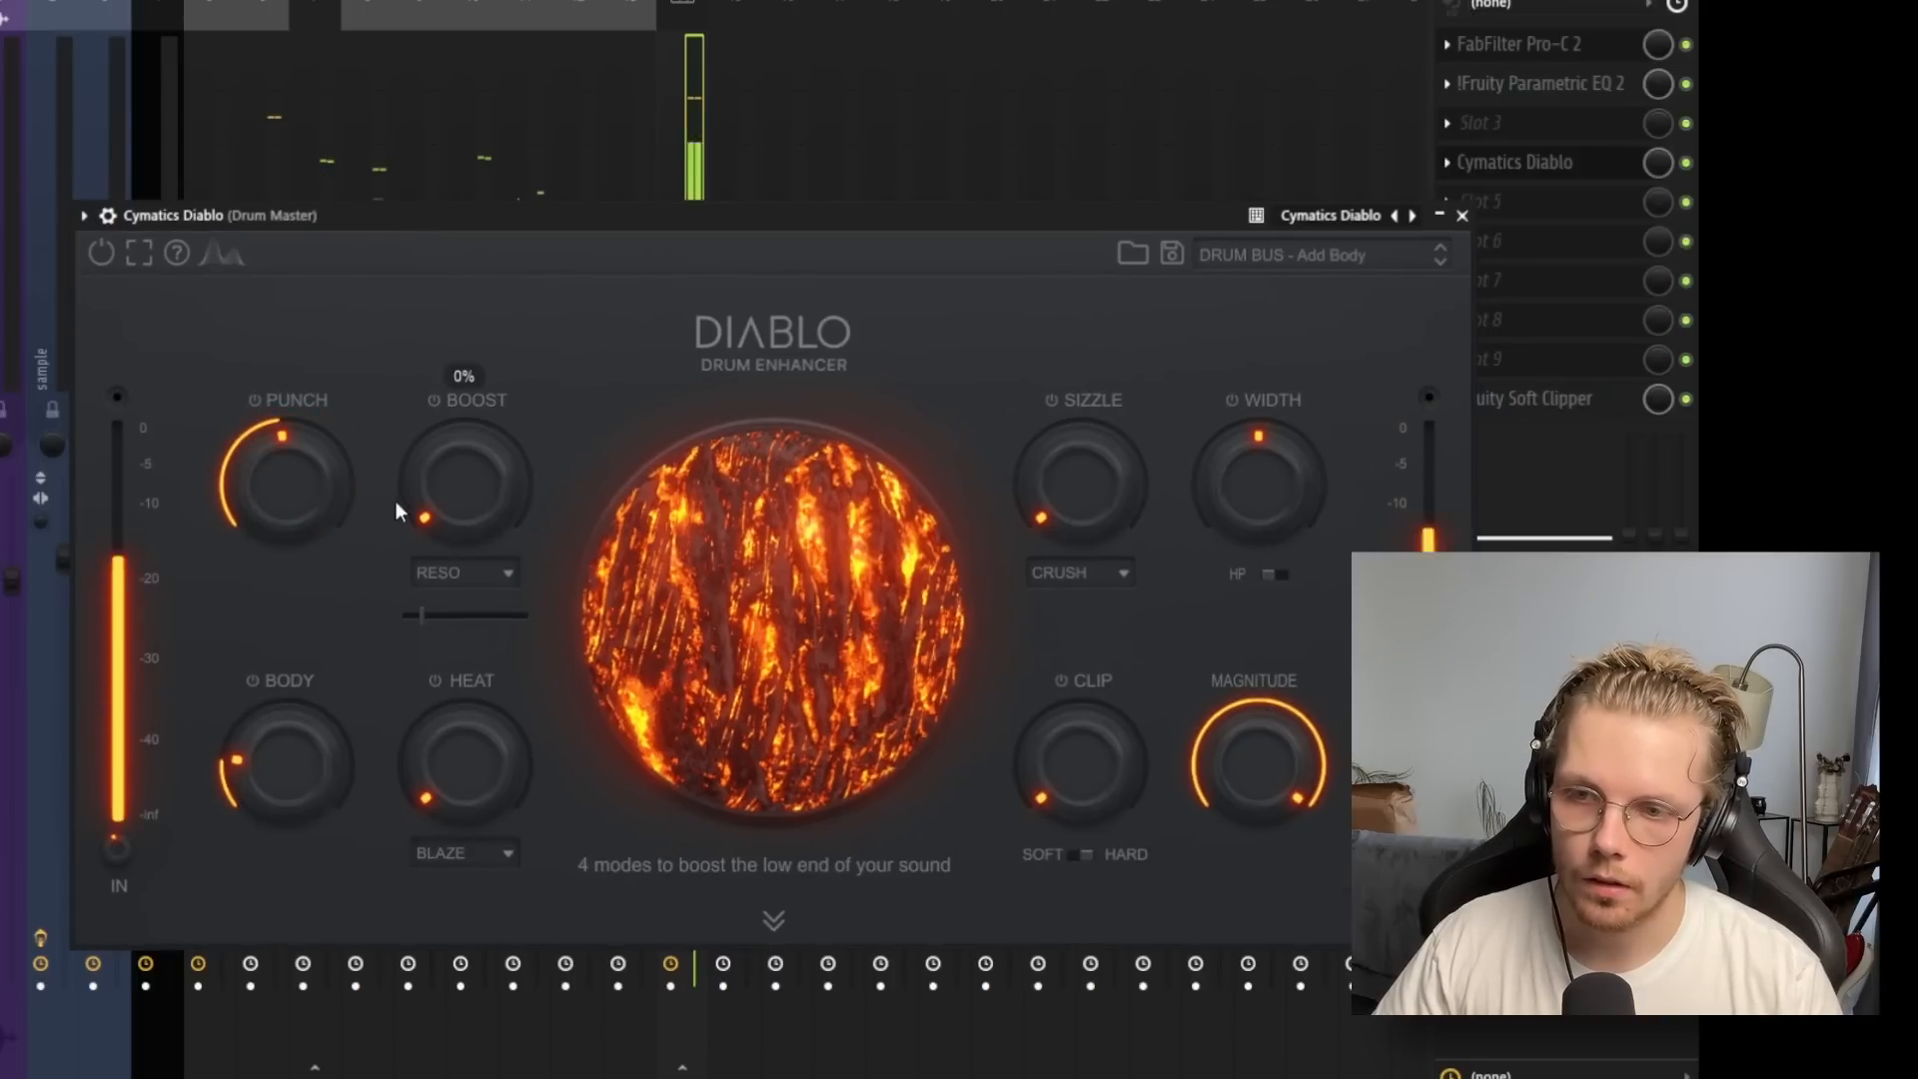
pyautogui.moveTo(393, 500); pyautogui.dragTo(422, 380)
pyautogui.moveTo(428, 226); pyautogui.dragTo(442, 212)
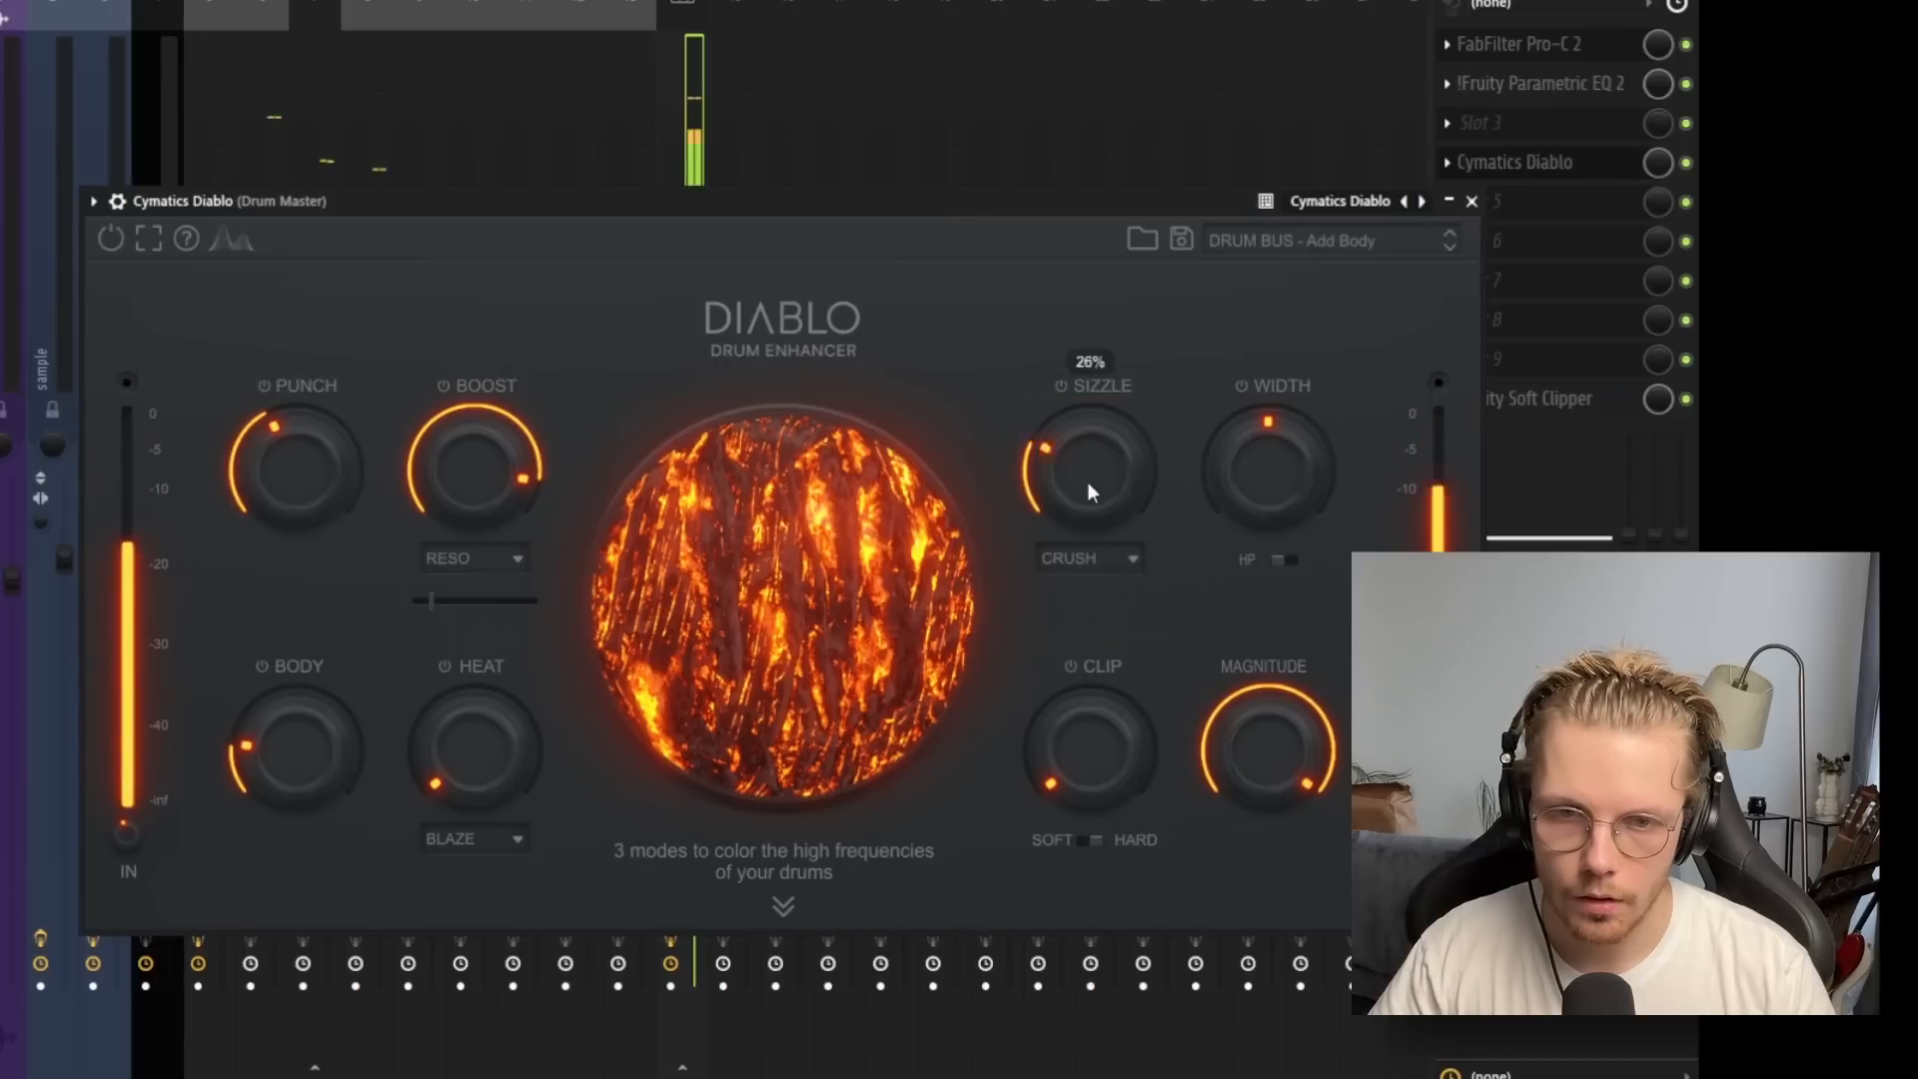
# Give Diablo a small amount of Sizzle, set Width to 69% and raise Clip to just over half.
pyautogui.moveTo(1088, 484); pyautogui.dragTo(1090, 502)
pyautogui.moveTo(1228, 467)
pyautogui.mouseDown()
pyautogui.moveTo(1227, 397)
pyautogui.moveTo(1224, 447)
pyautogui.mouseUp()
pyautogui.moveTo(1104, 721)
pyautogui.mouseDown()
pyautogui.moveTo(1093, 632)
pyautogui.moveTo(1078, 711)
pyautogui.mouseUp()
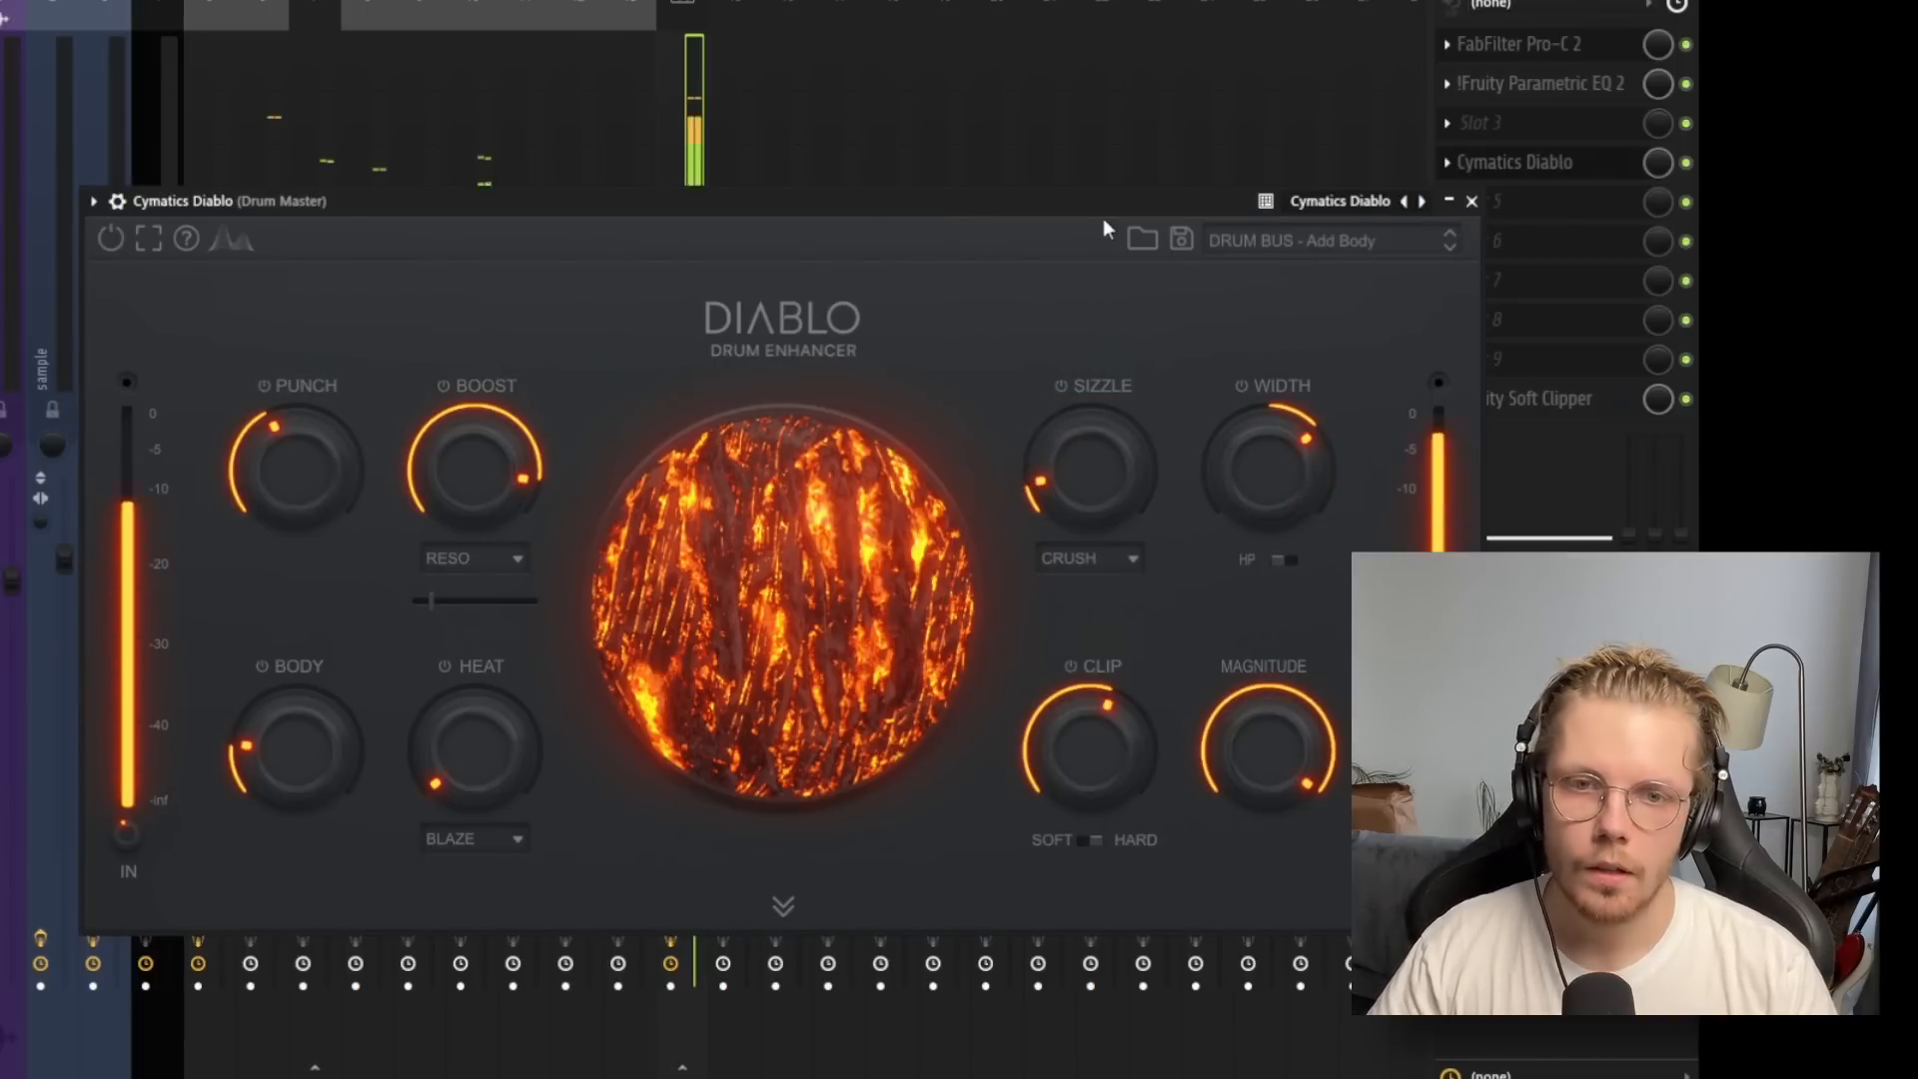
# Set Diablo's Mix to 17% with Heat at maximum and little Punch, and delete Diablo from the Drum Master.
pyautogui.click(783, 905)
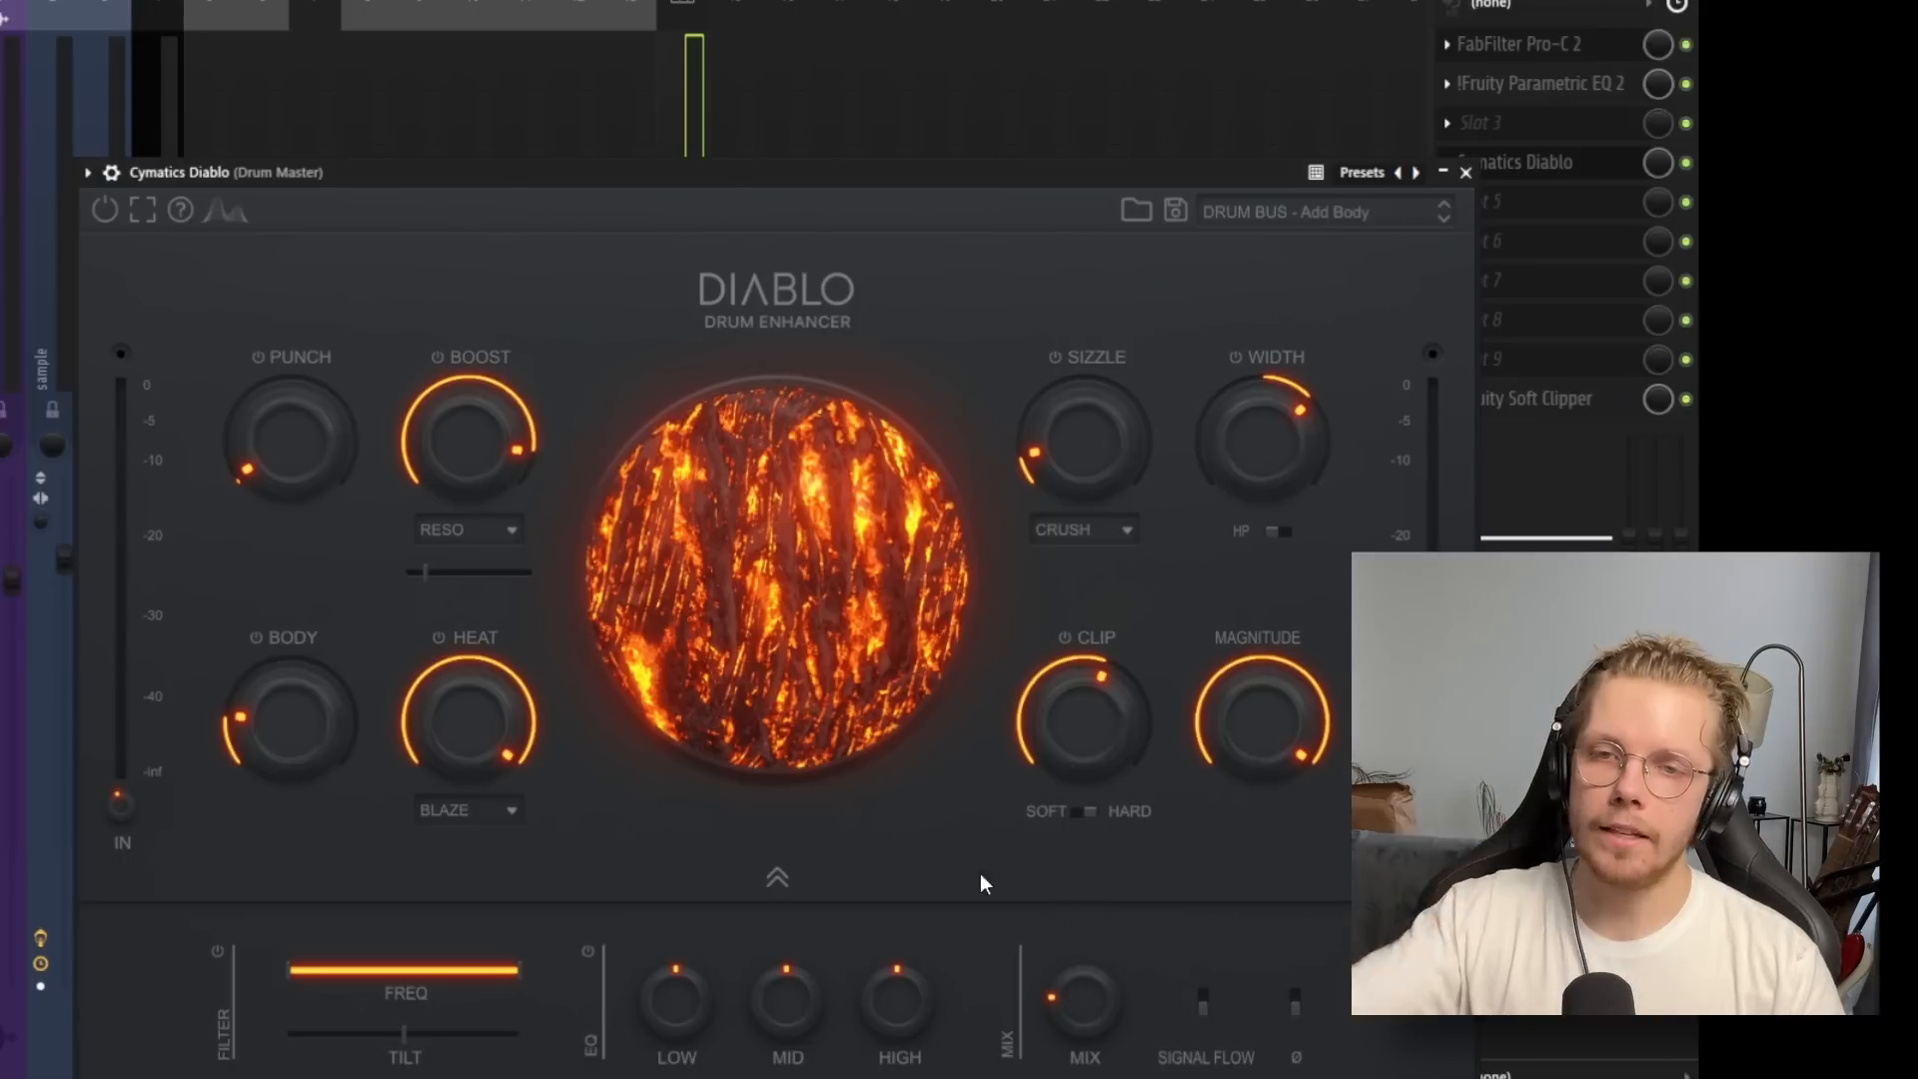
pyautogui.moveTo(702, 188); pyautogui.dragTo(661, 163)
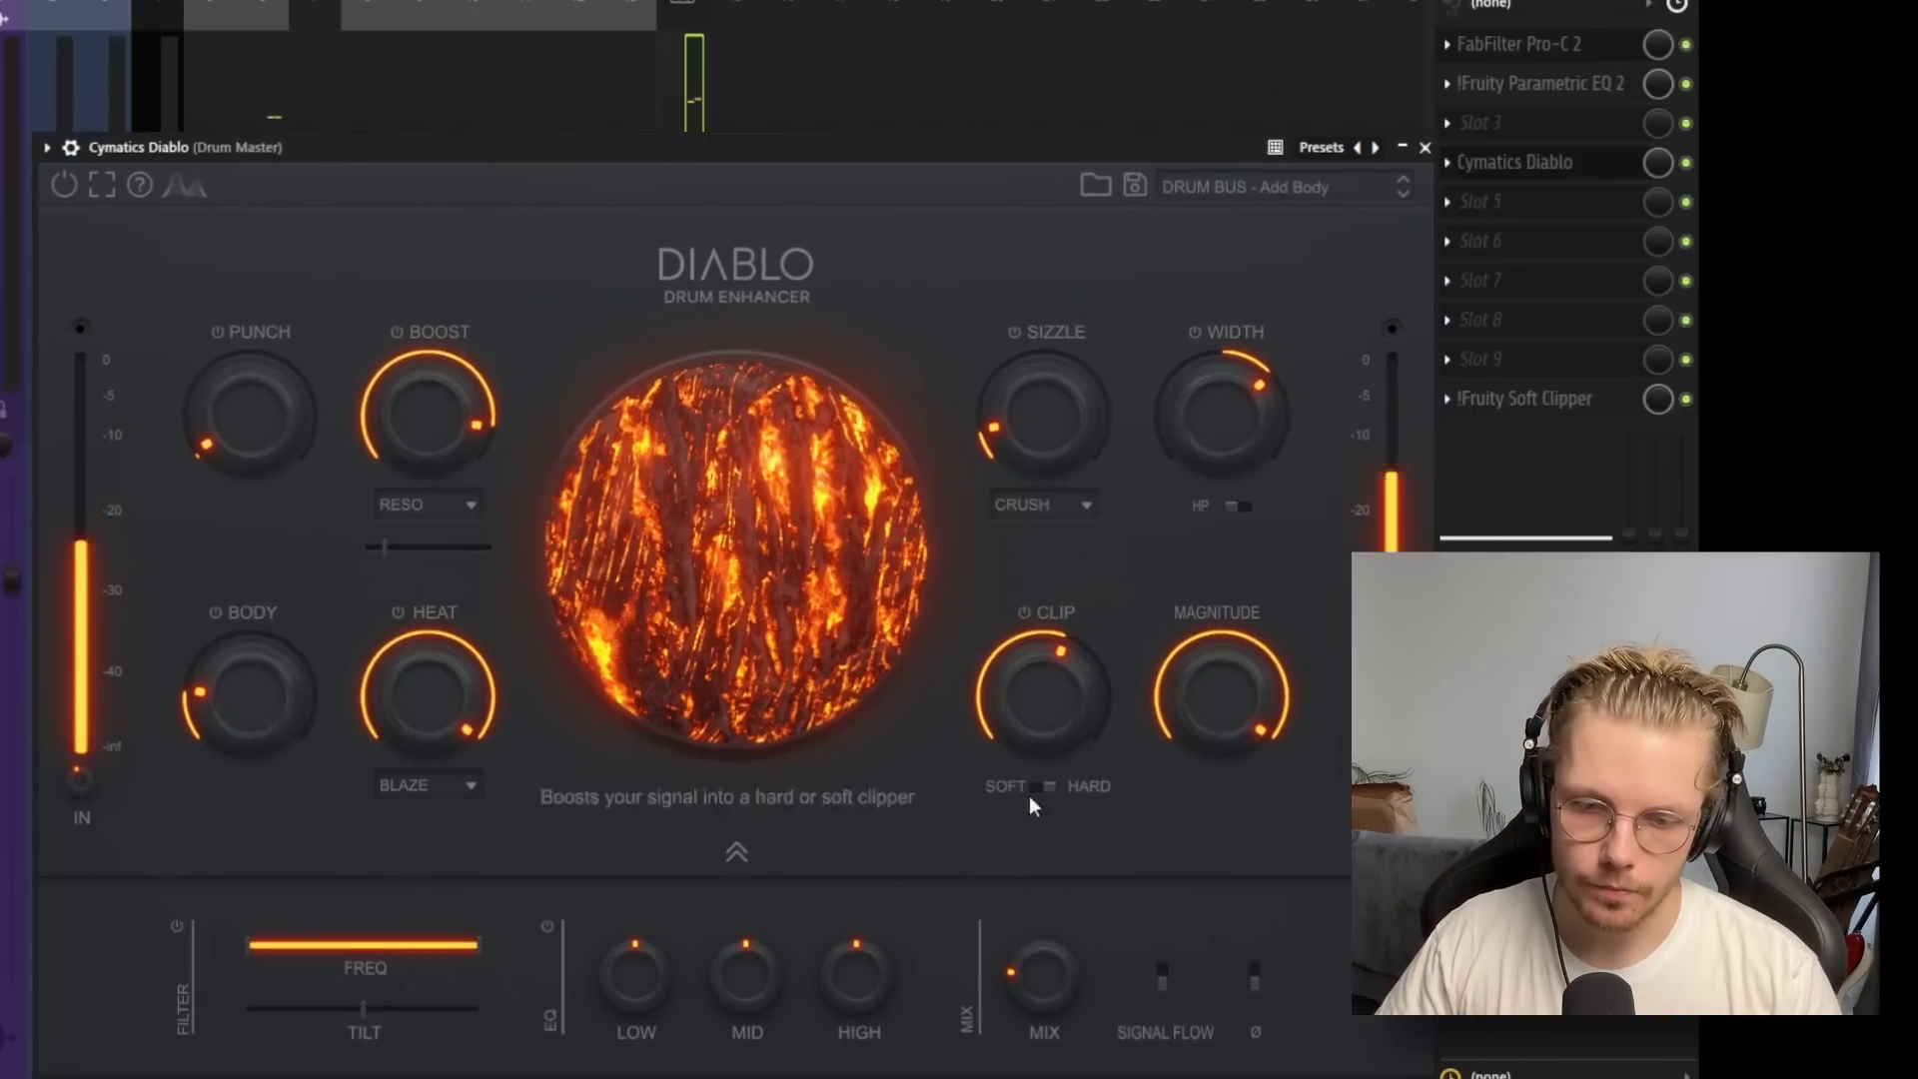
pyautogui.moveTo(1016, 955)
pyautogui.mouseDown()
pyautogui.moveTo(1011, 916)
pyautogui.moveTo(993, 953)
pyautogui.mouseUp()
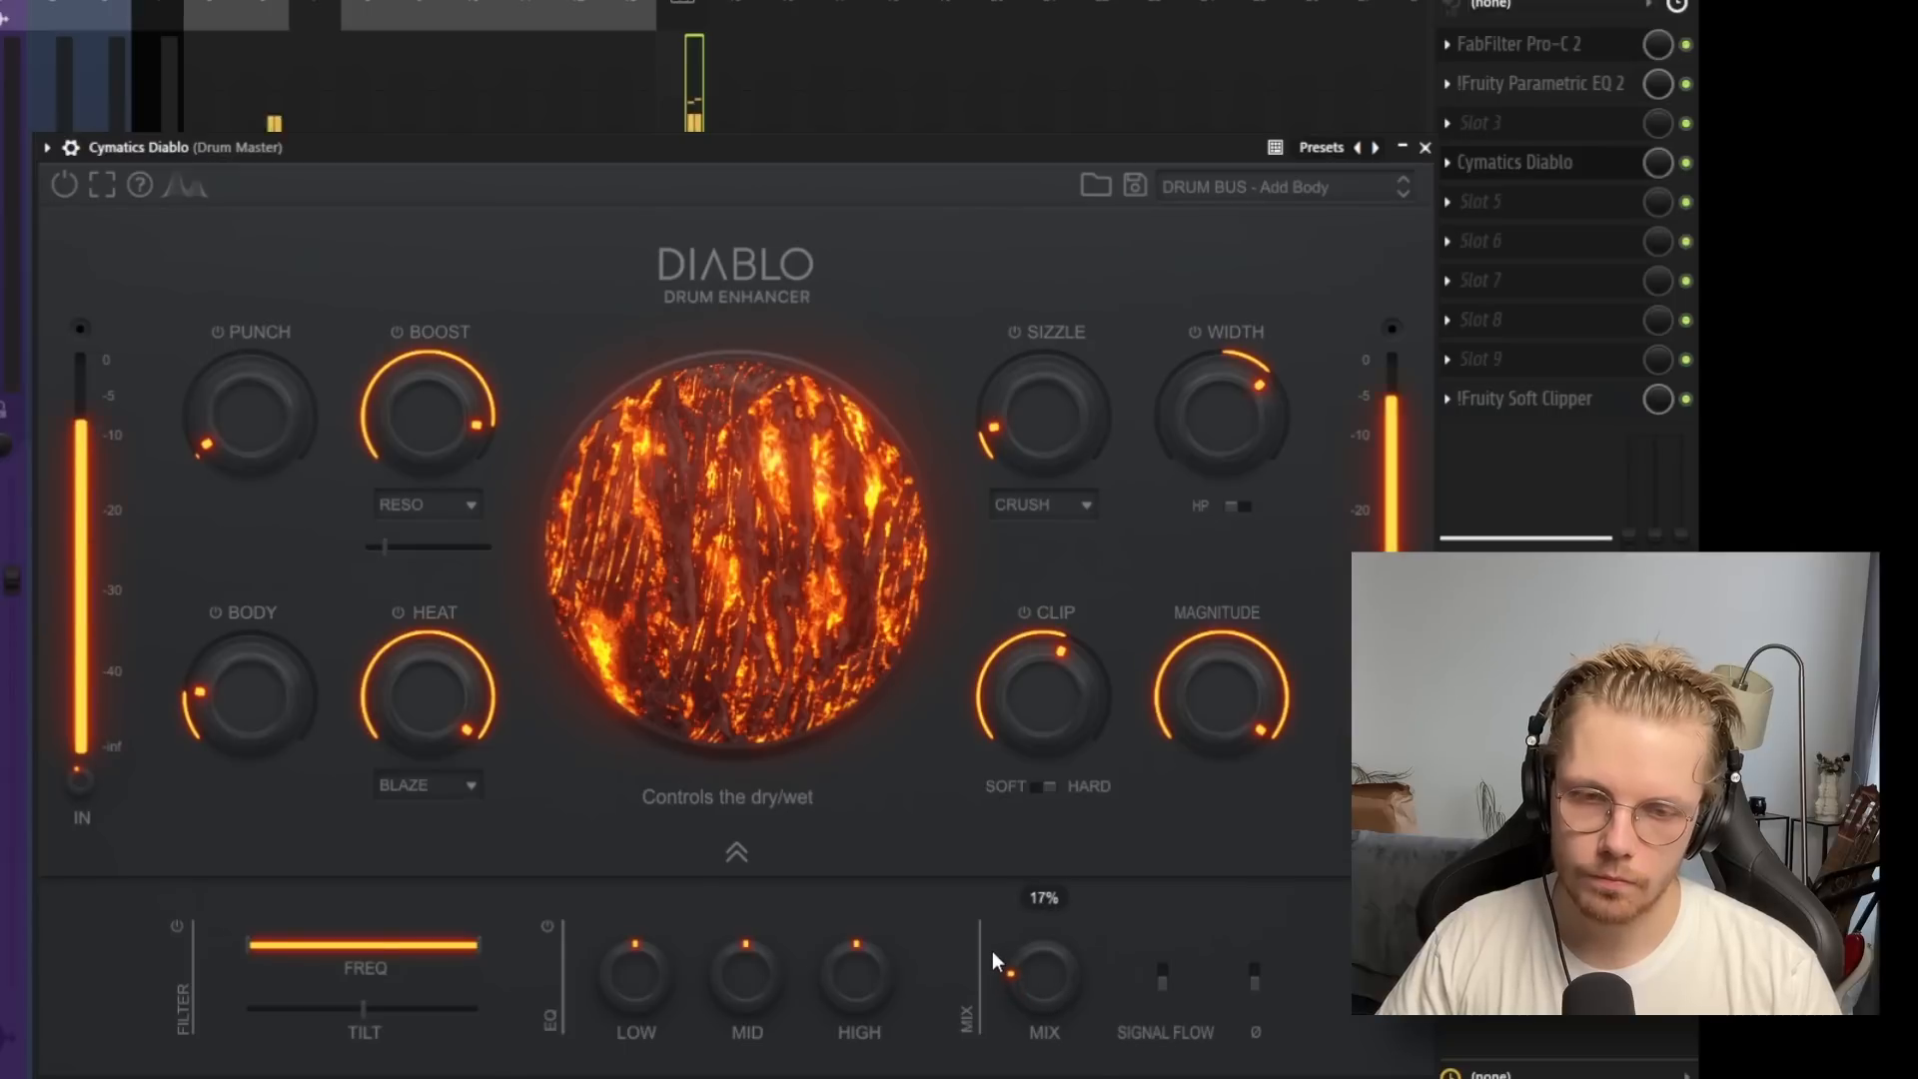
pyautogui.moveTo(1092, 192); pyautogui.dragTo(1047, 178)
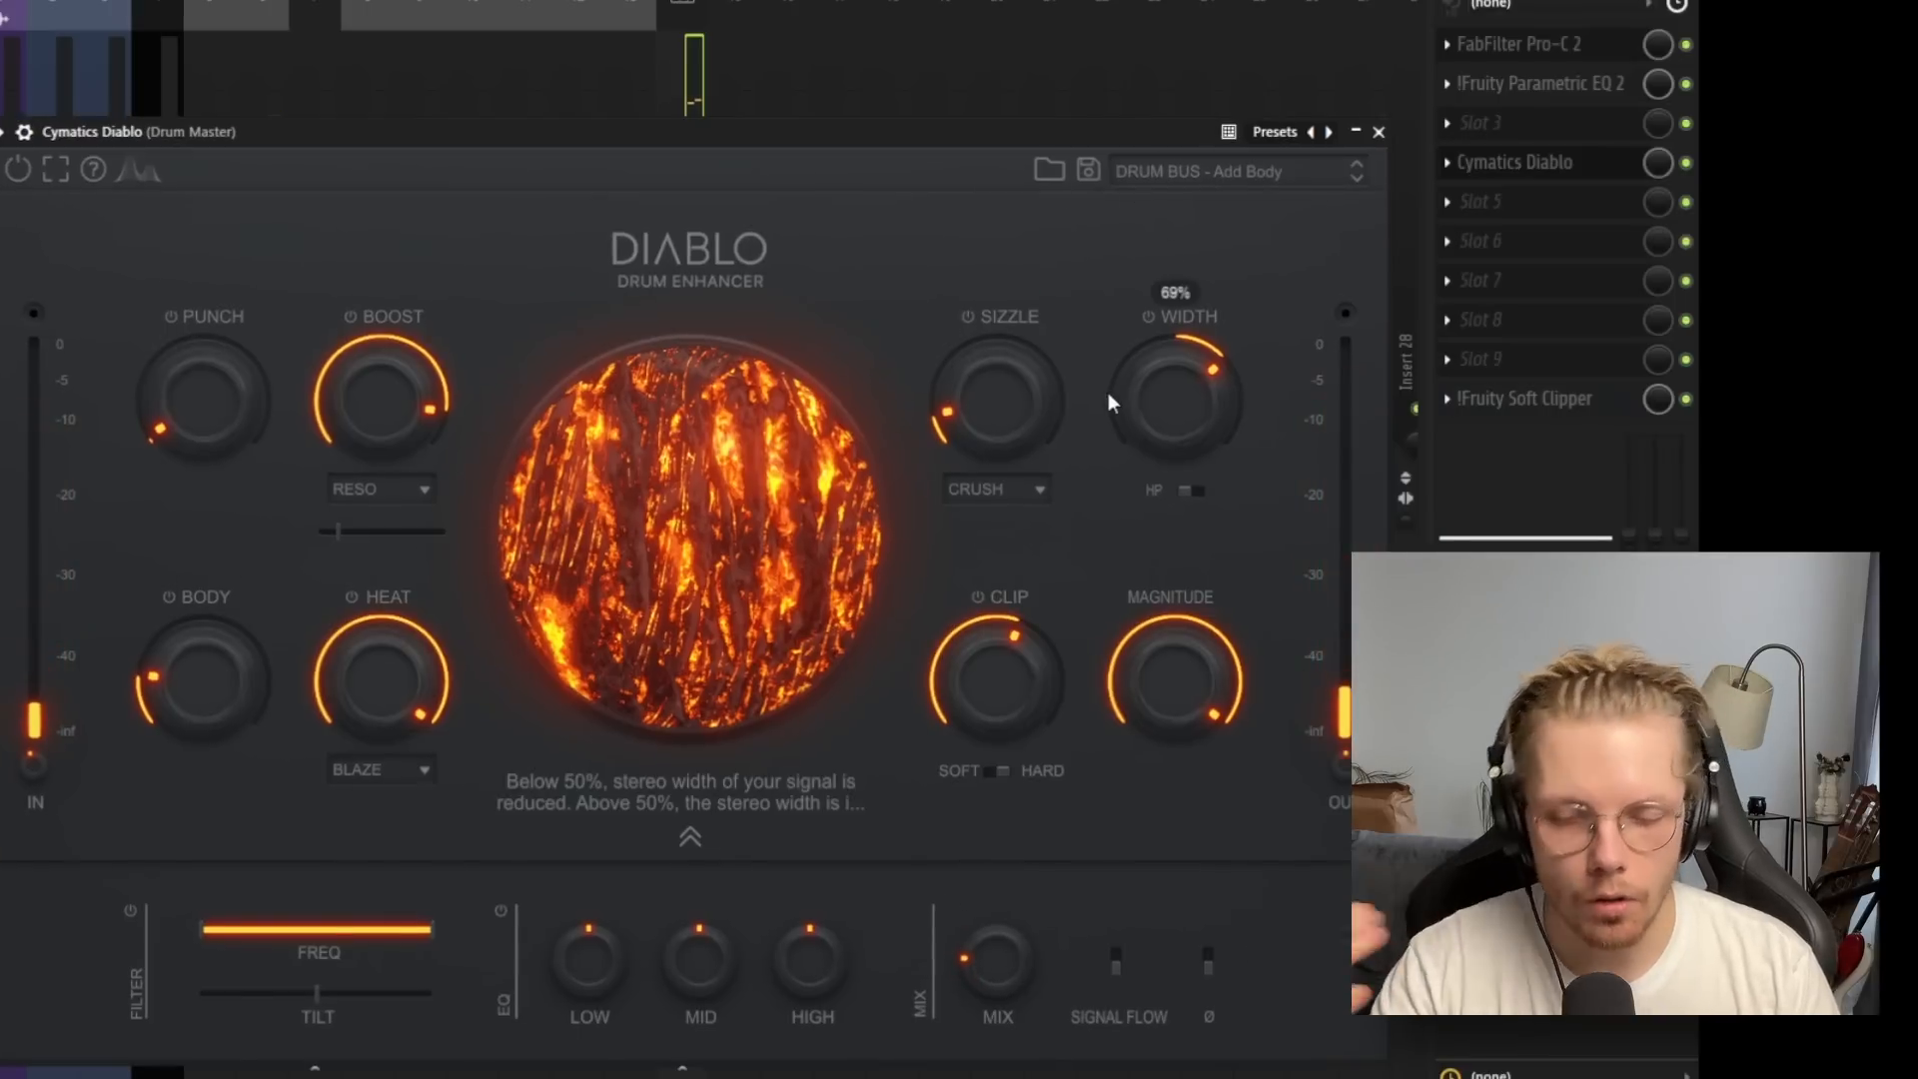
pyautogui.click(1450, 164)
pyautogui.click(1460, 211)
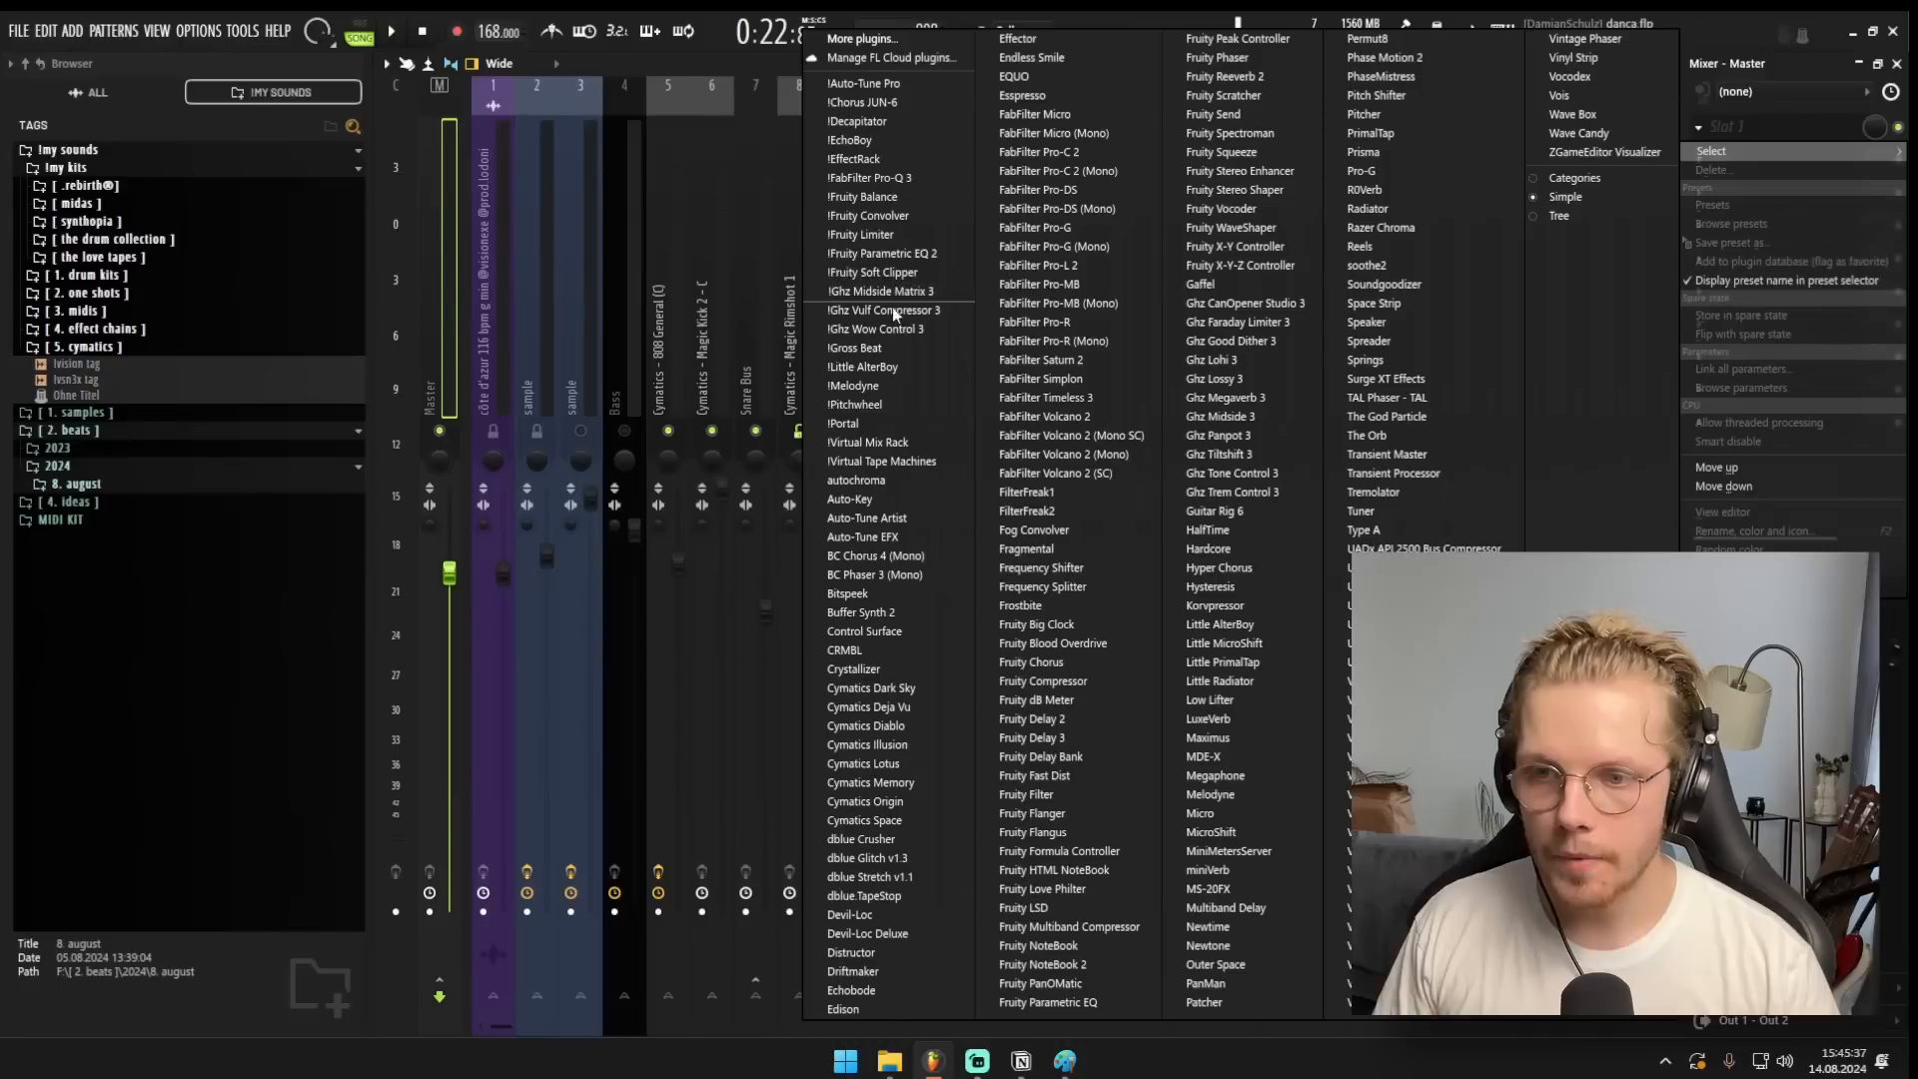
# Load Fruity Soft Clipper on the Master track and play the beat through it.
pyautogui.click(885, 271)
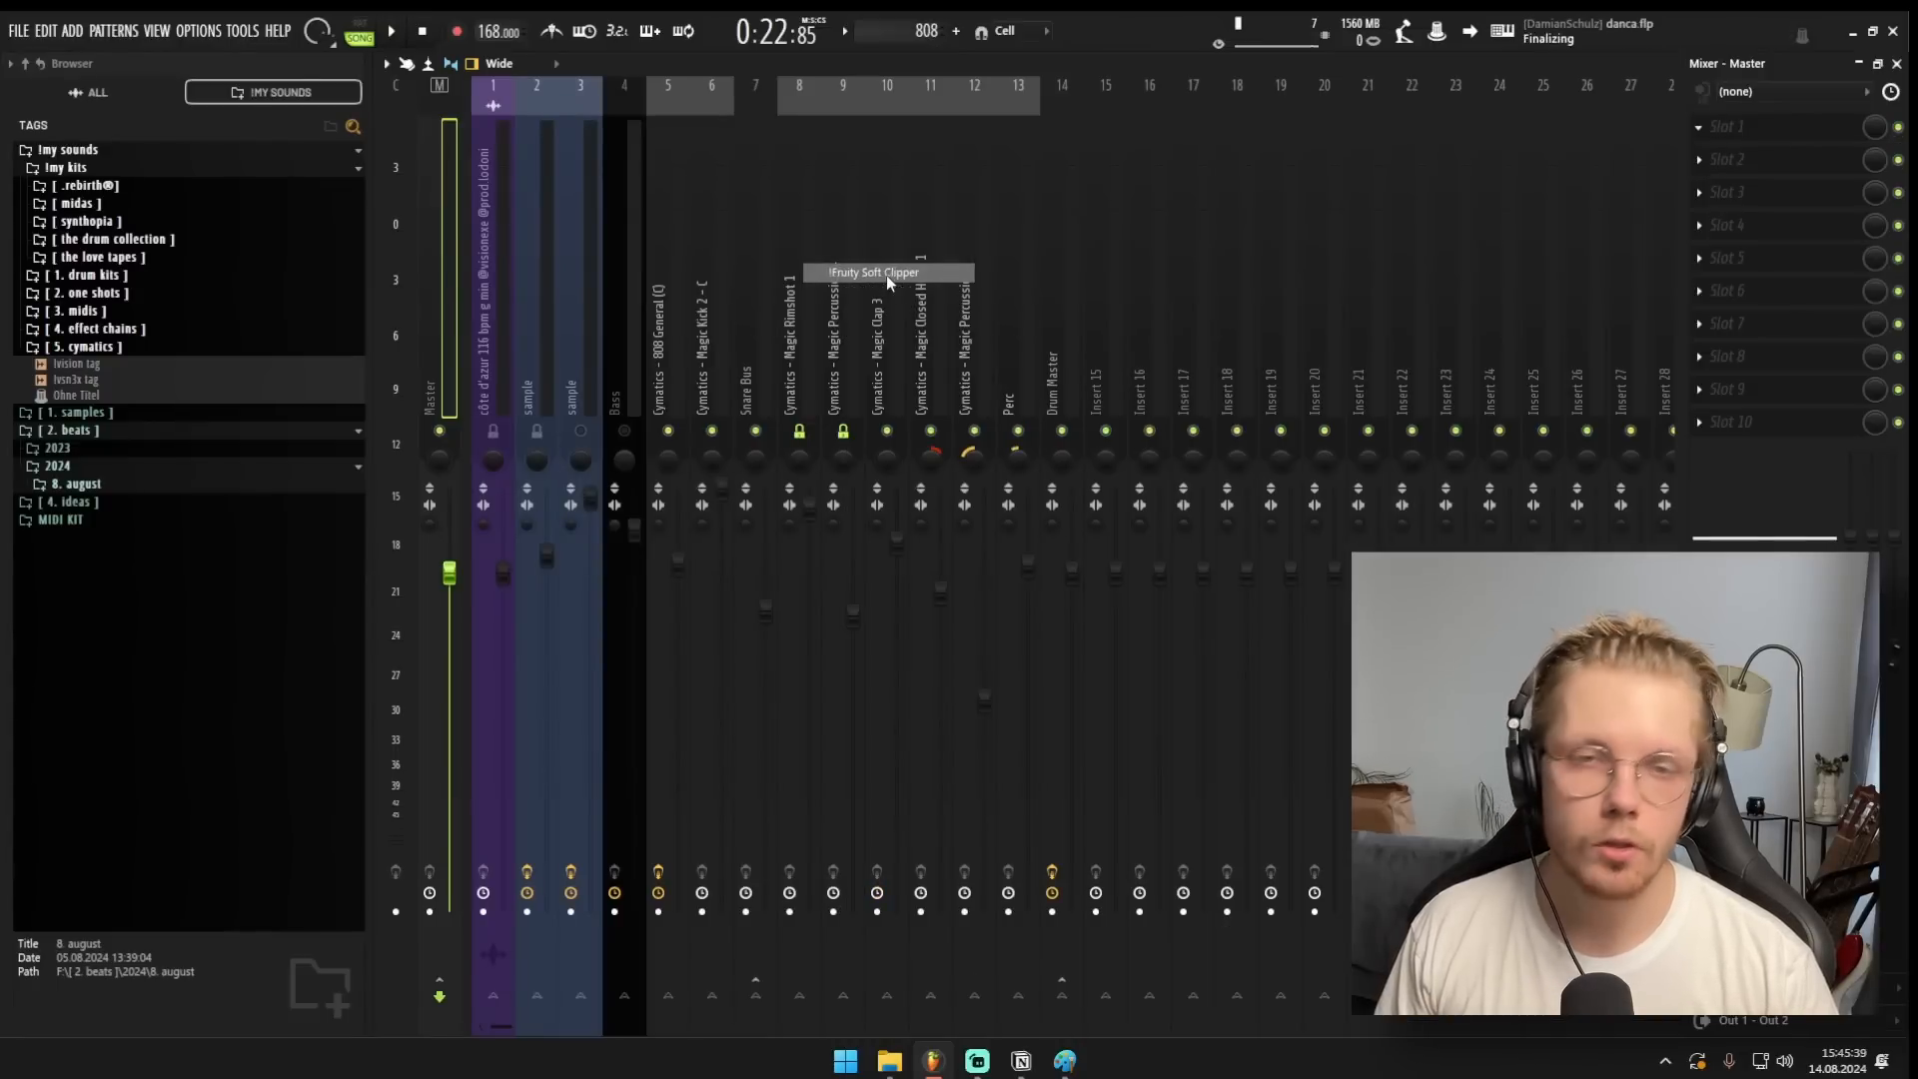
pyautogui.press('space')
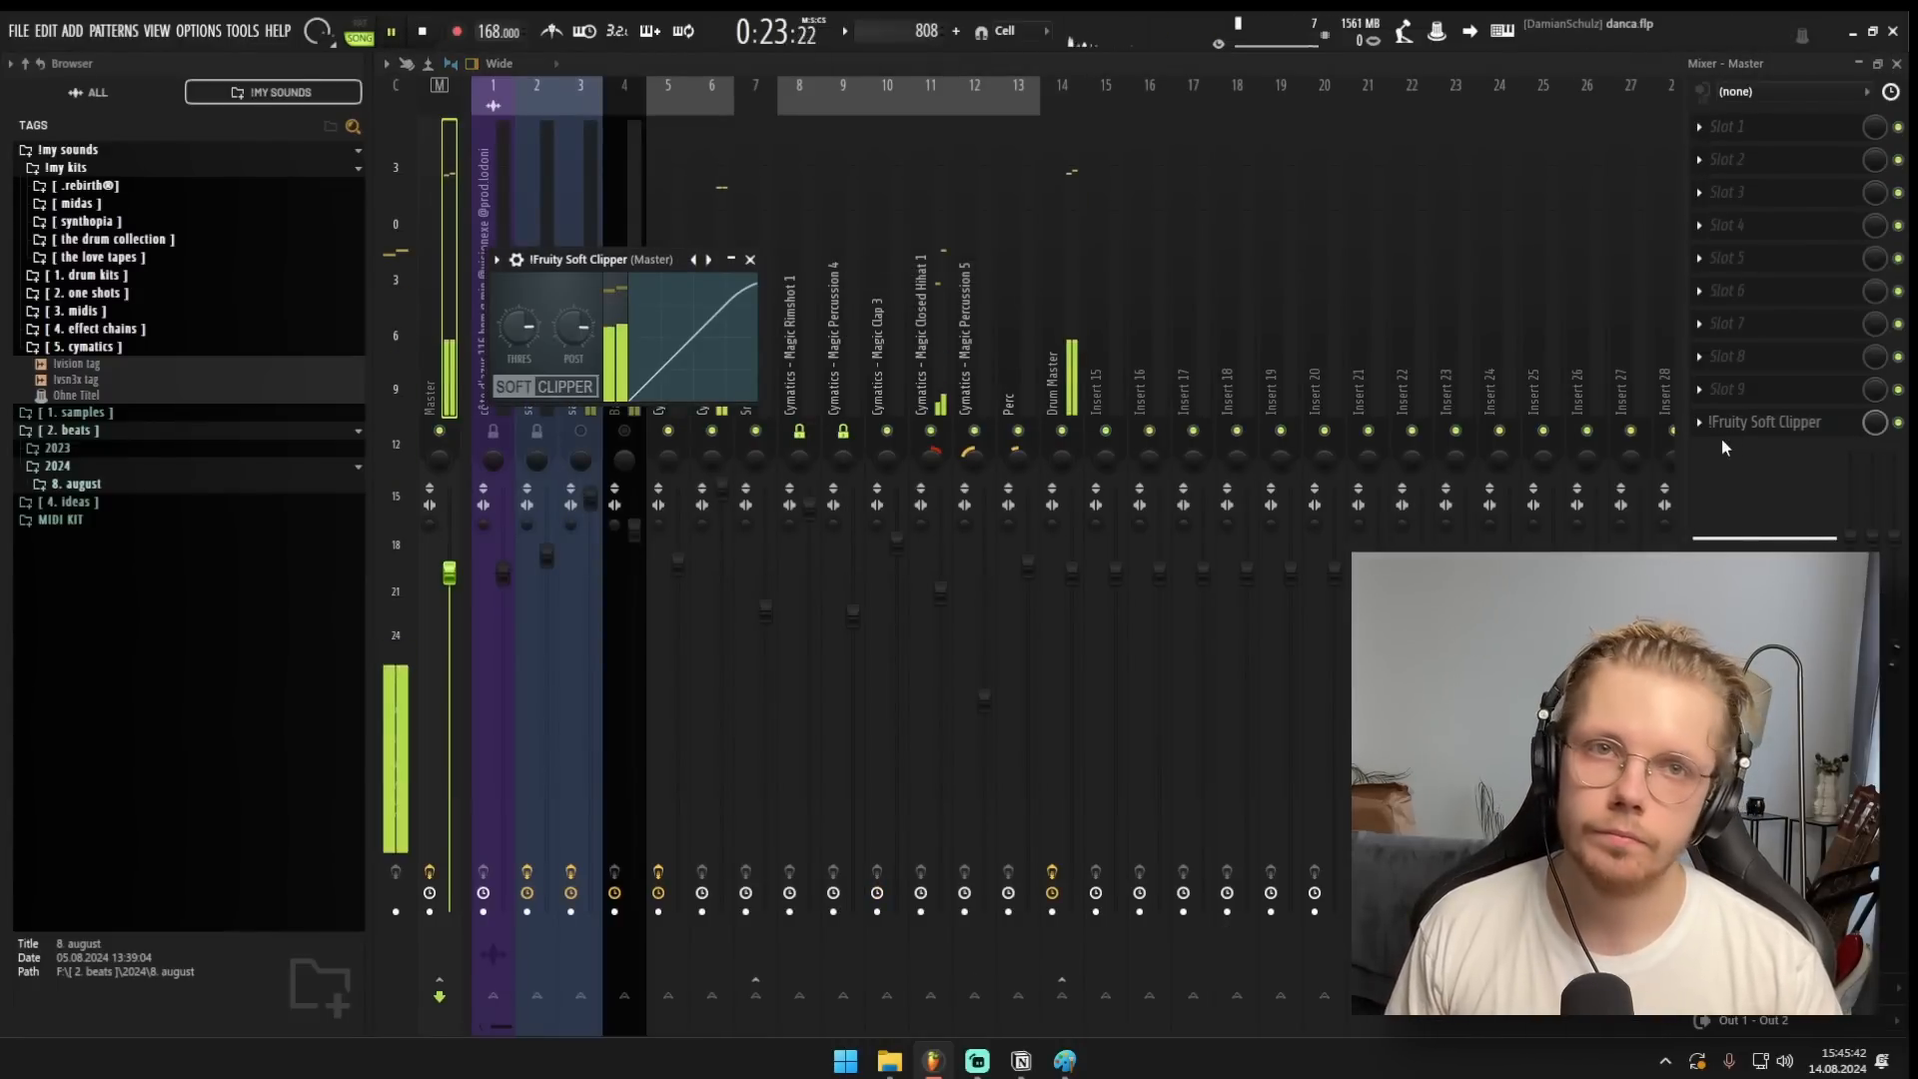
pyautogui.press('space')
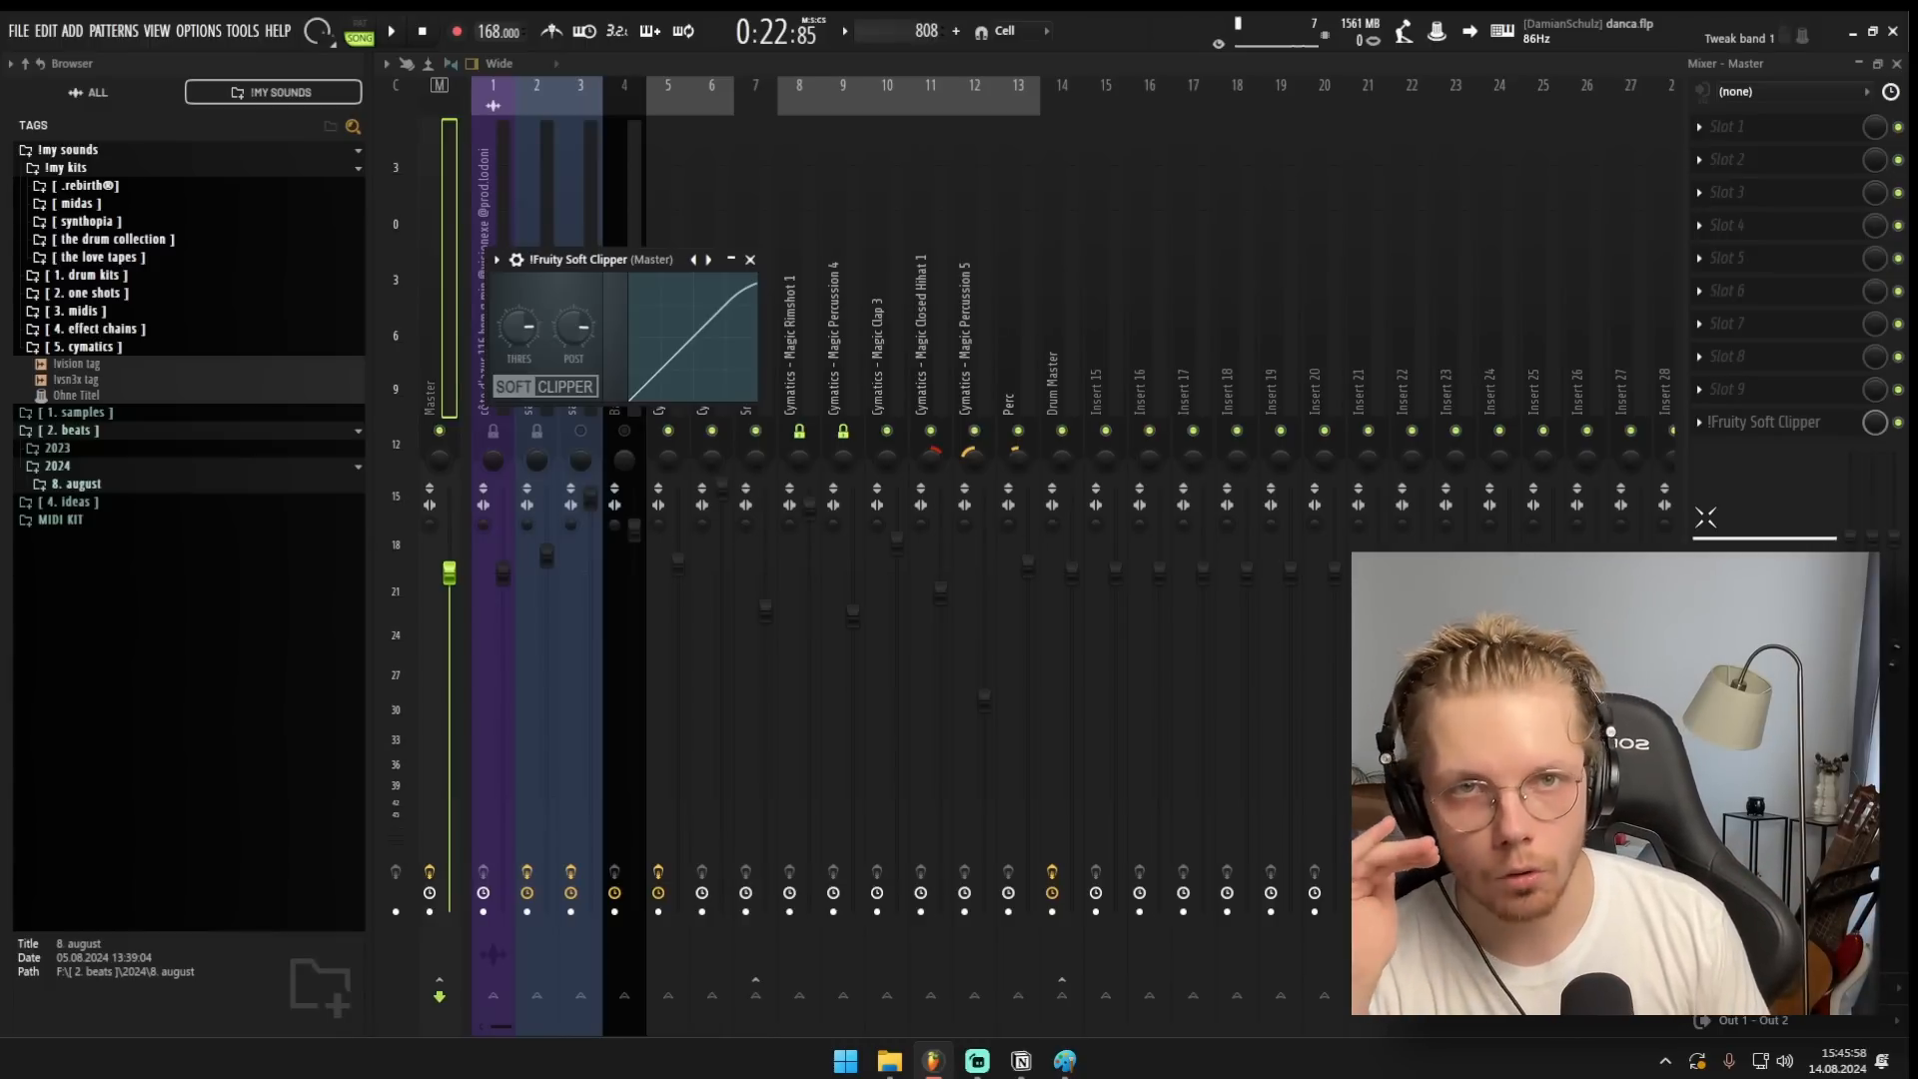
# Add Fruity Limiter in slot 10 of the Master, after the soft clipper, with a -0.1 dB ceiling and 1.5 dB gain.
pyautogui.click(1720, 422)
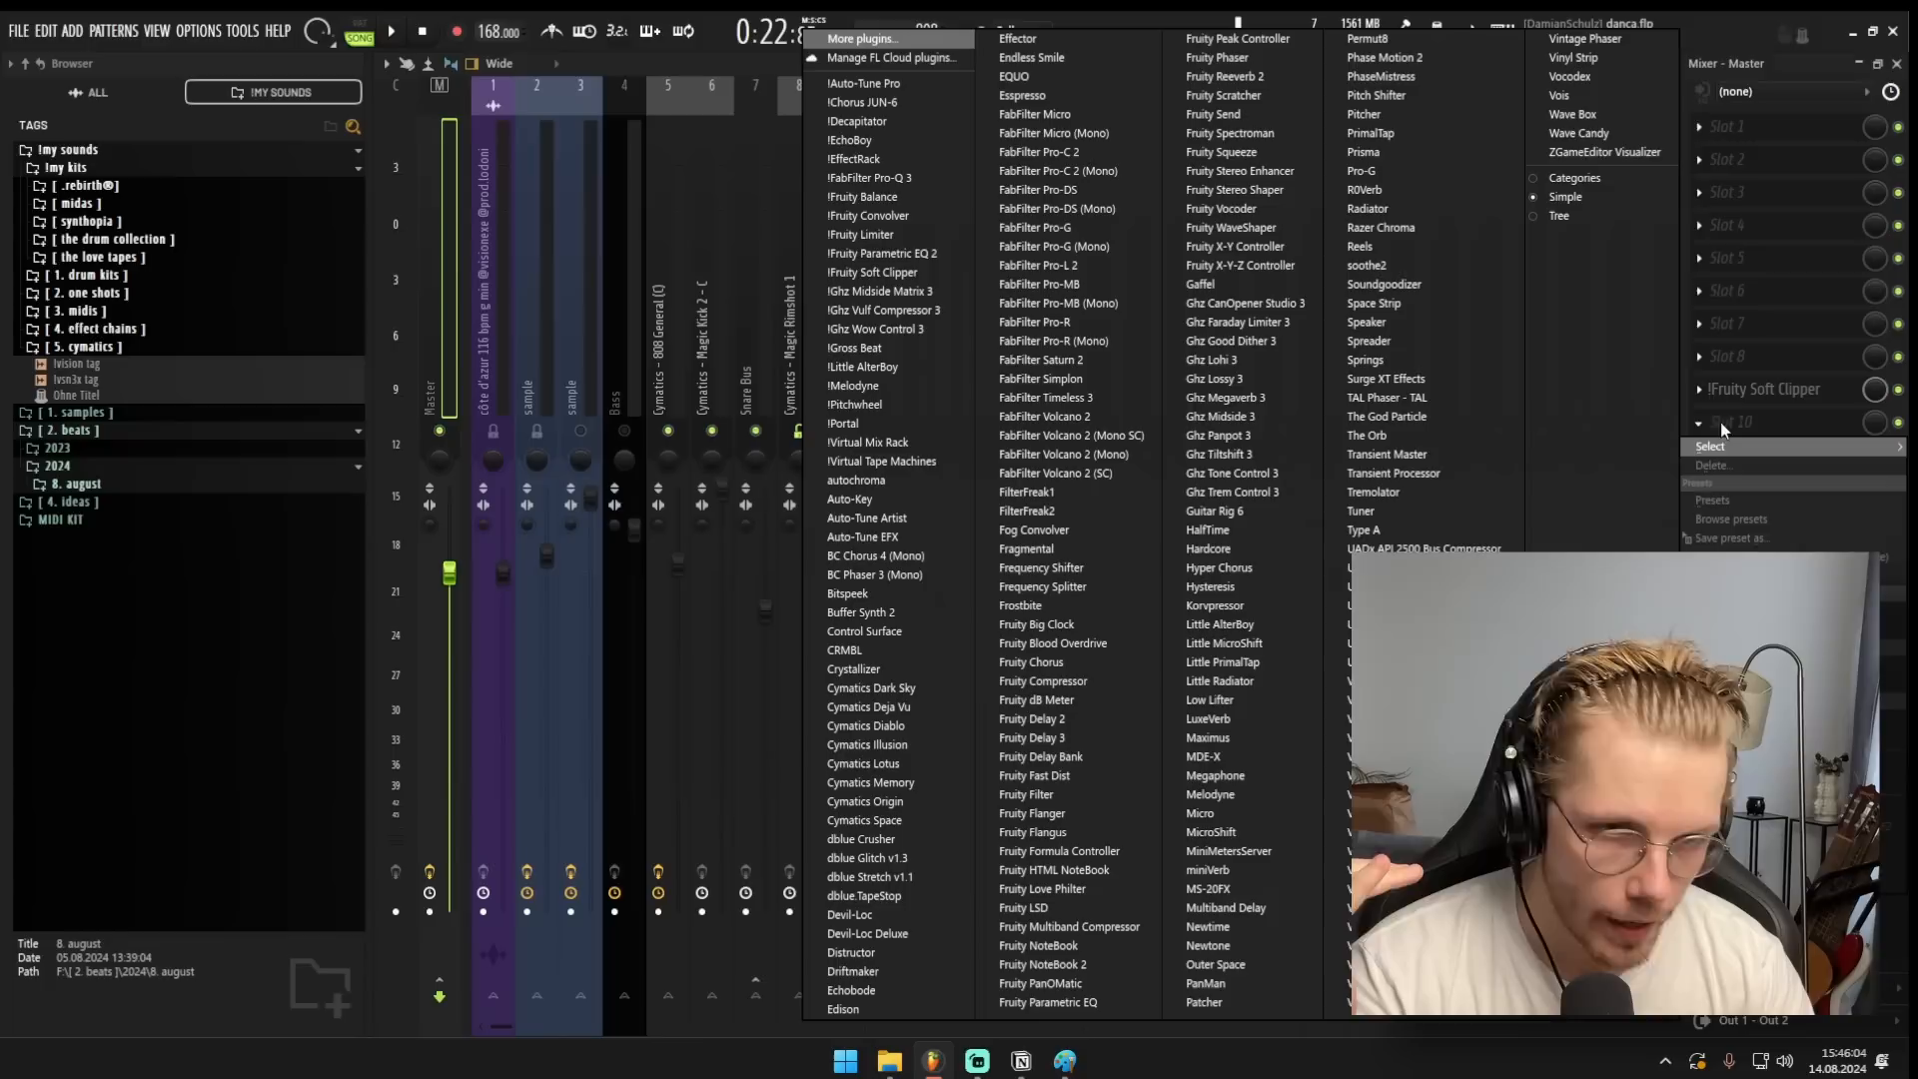
pyautogui.click(931, 233)
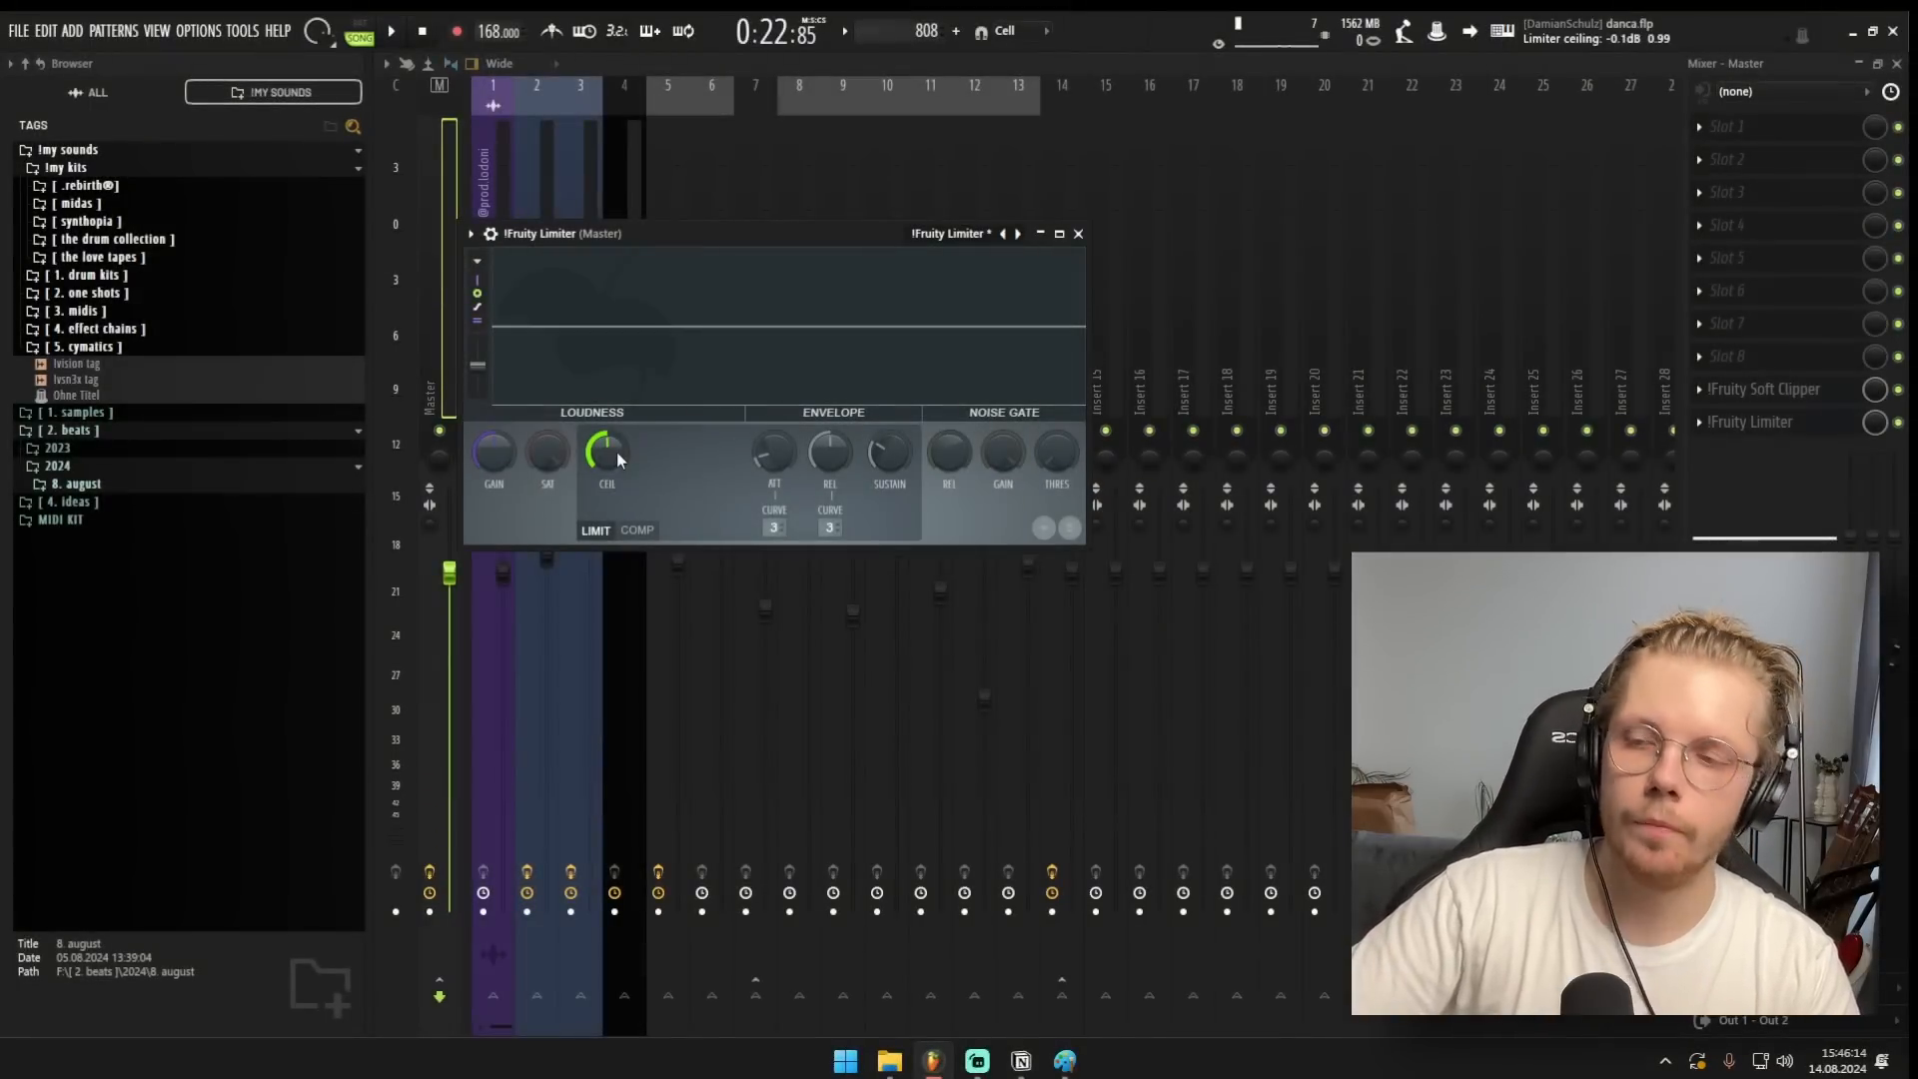
pyautogui.moveTo(492, 451); pyautogui.dragTo(493, 469)
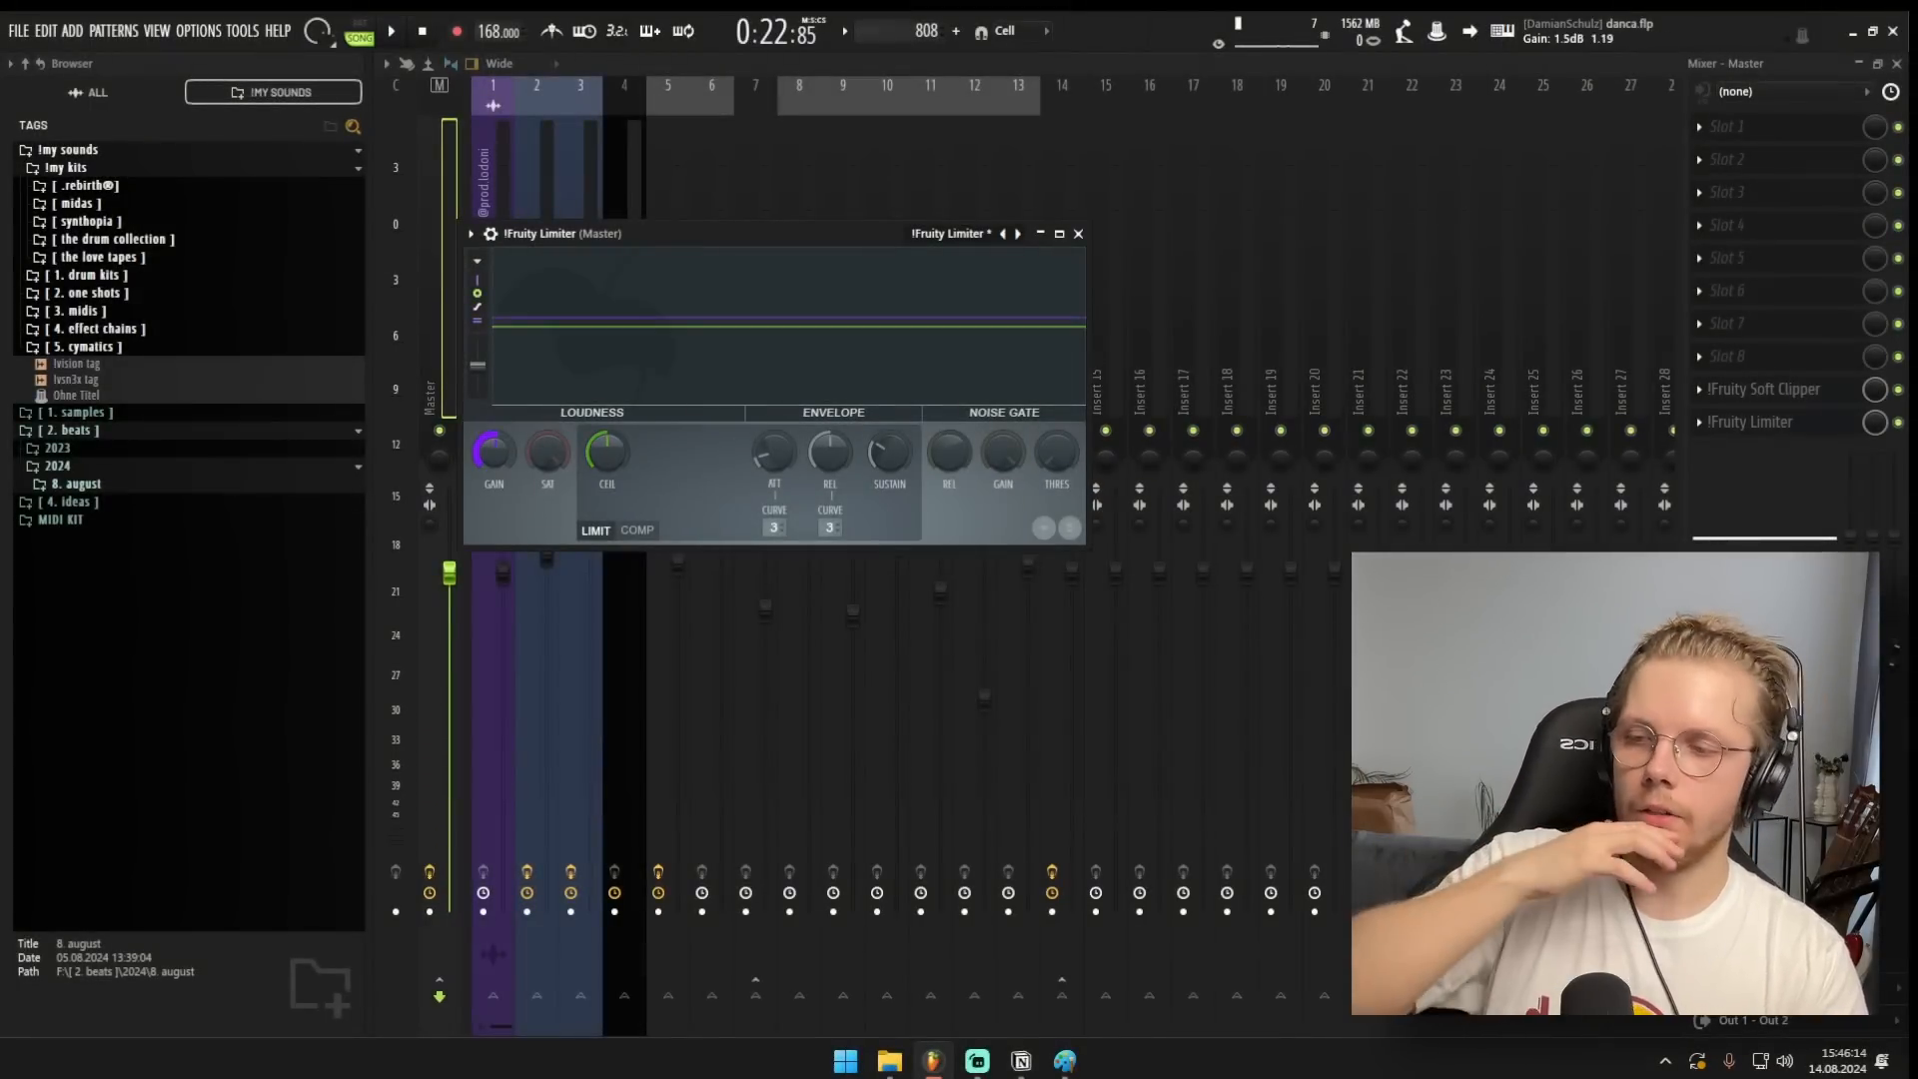
pyautogui.moveTo(689, 233); pyautogui.dragTo(996, 262)
# Raise the Master limiter's input gain further while playing back the beat.
pyautogui.press('space')
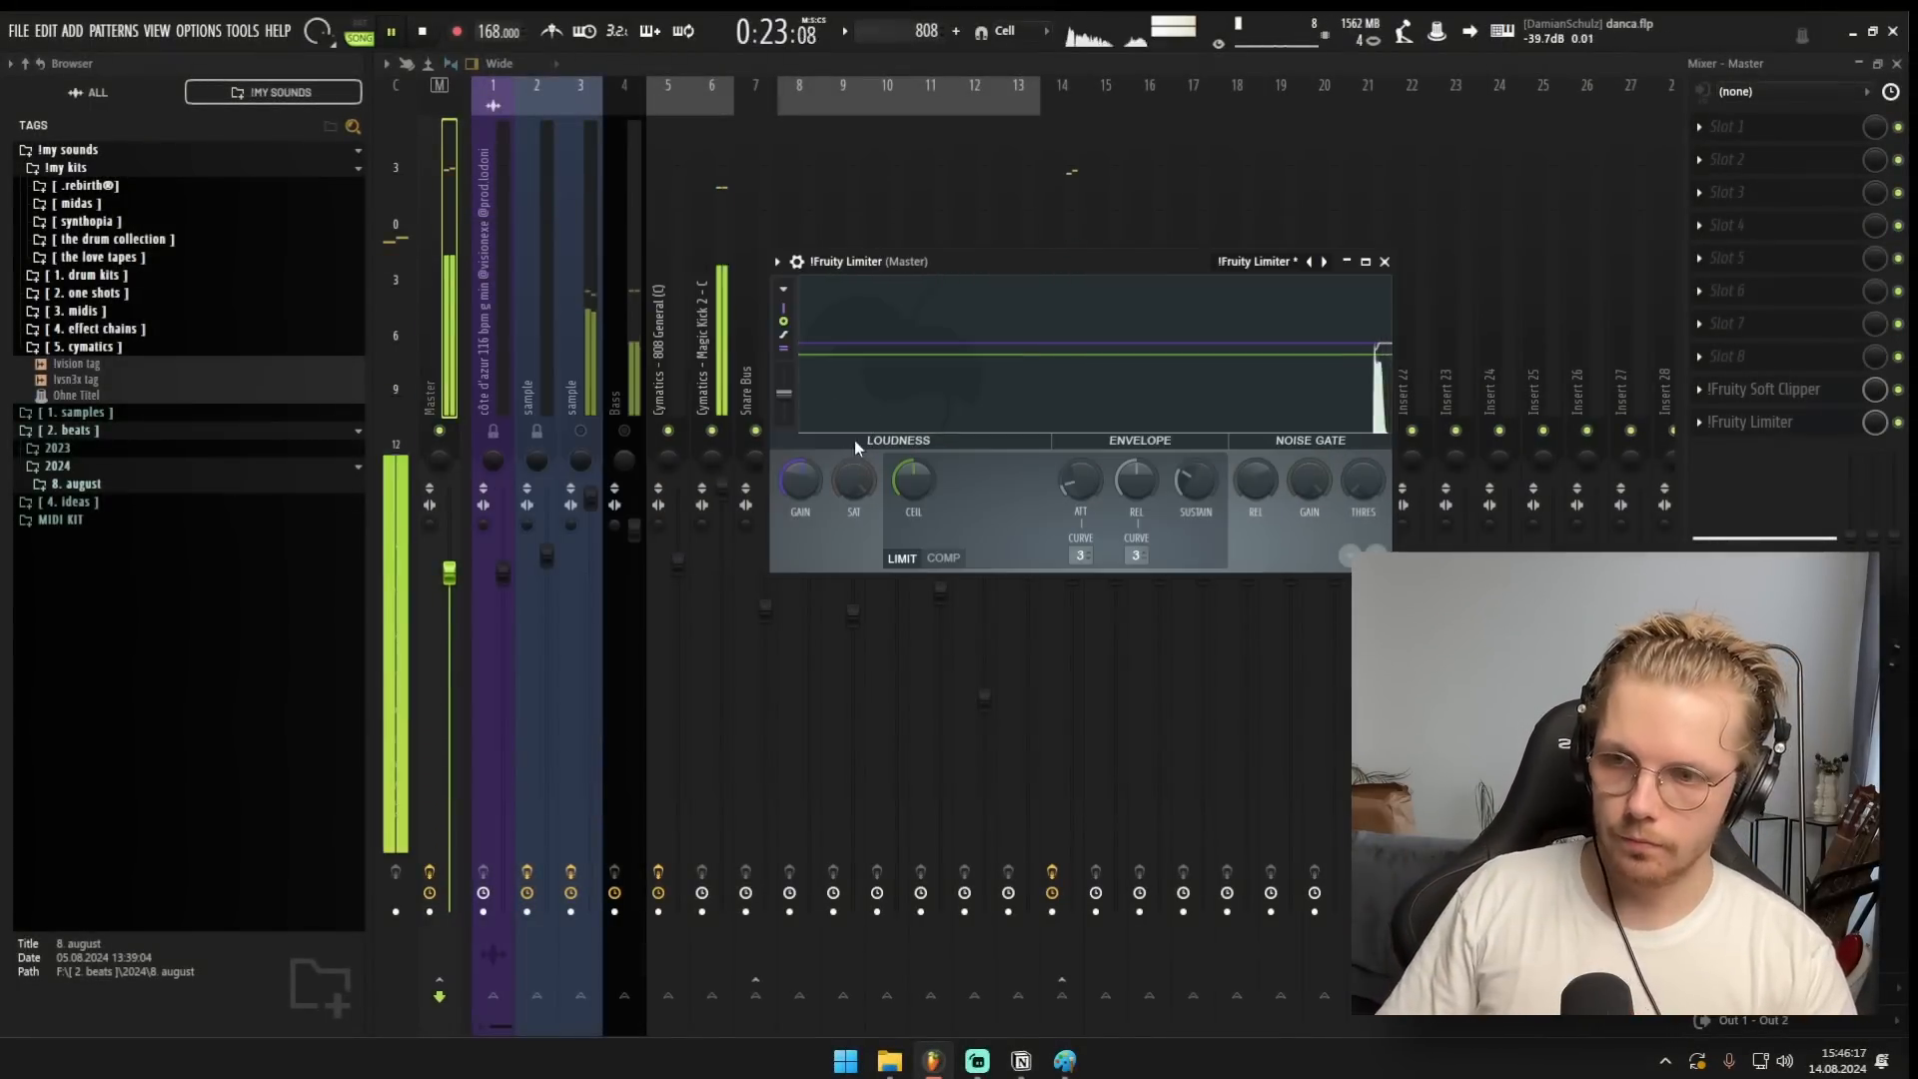
pyautogui.moveTo(800, 481); pyautogui.dragTo(801, 462)
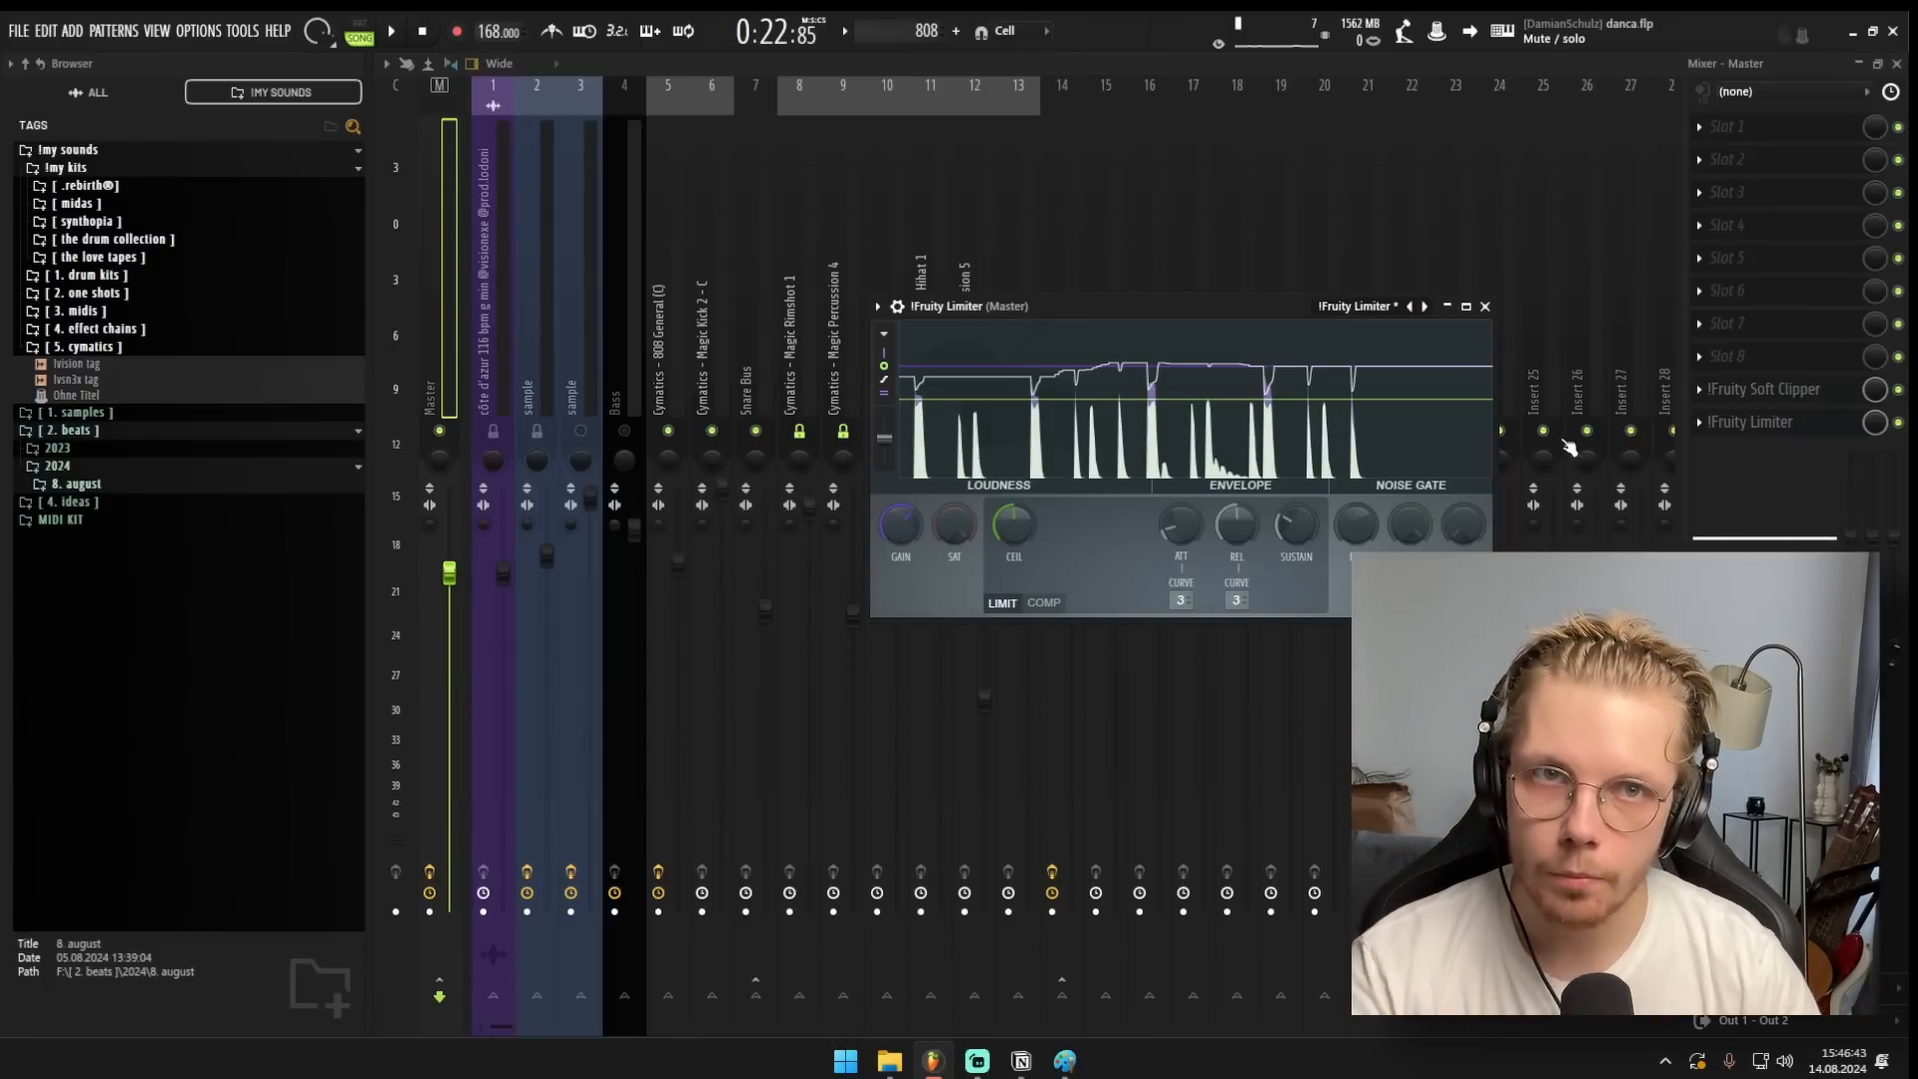
pyautogui.moveTo(1131, 313); pyautogui.dragTo(1100, 309)
pyautogui.press('space')
pyautogui.moveTo(1737, 424); pyautogui.dragTo(1749, 392)
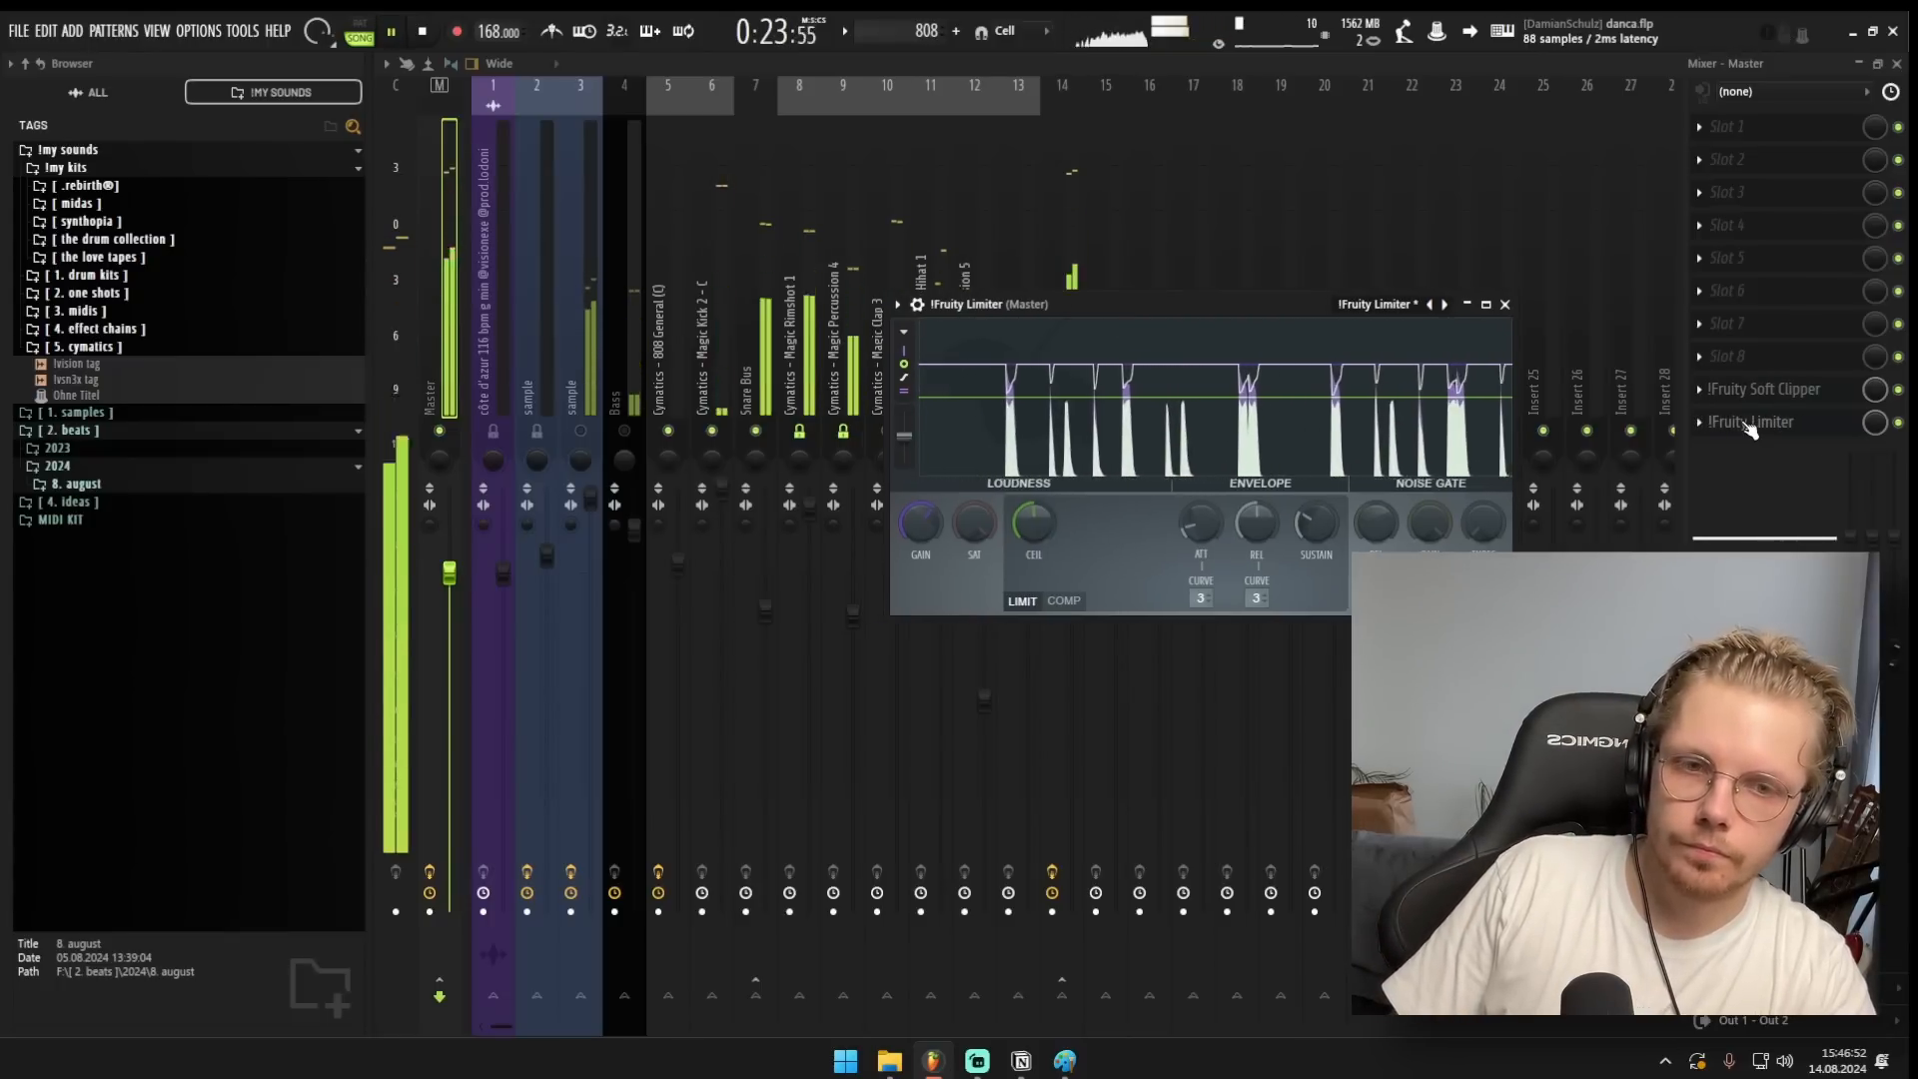
pyautogui.press('space')
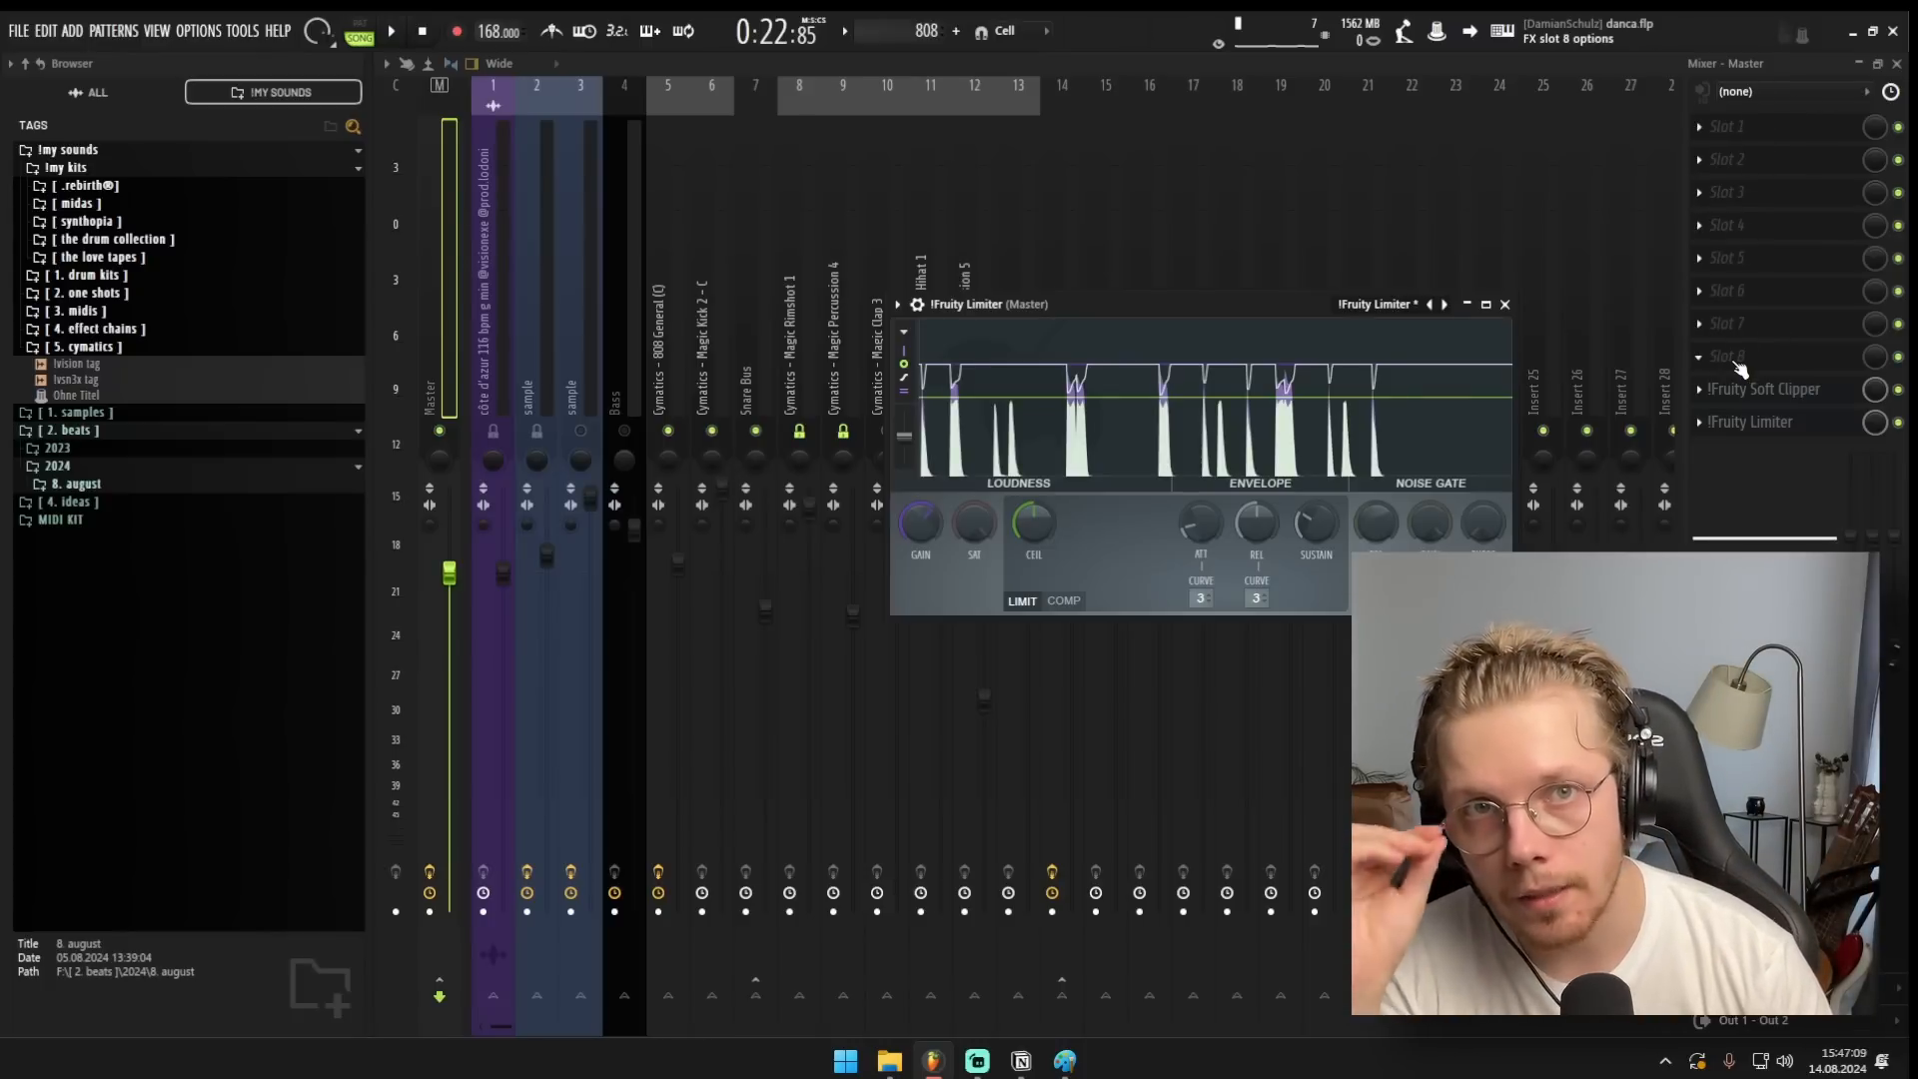
# Show all channels in the channel rack and review the Bass channel's mixer track and the Master's effects.
pyautogui.press('F5')
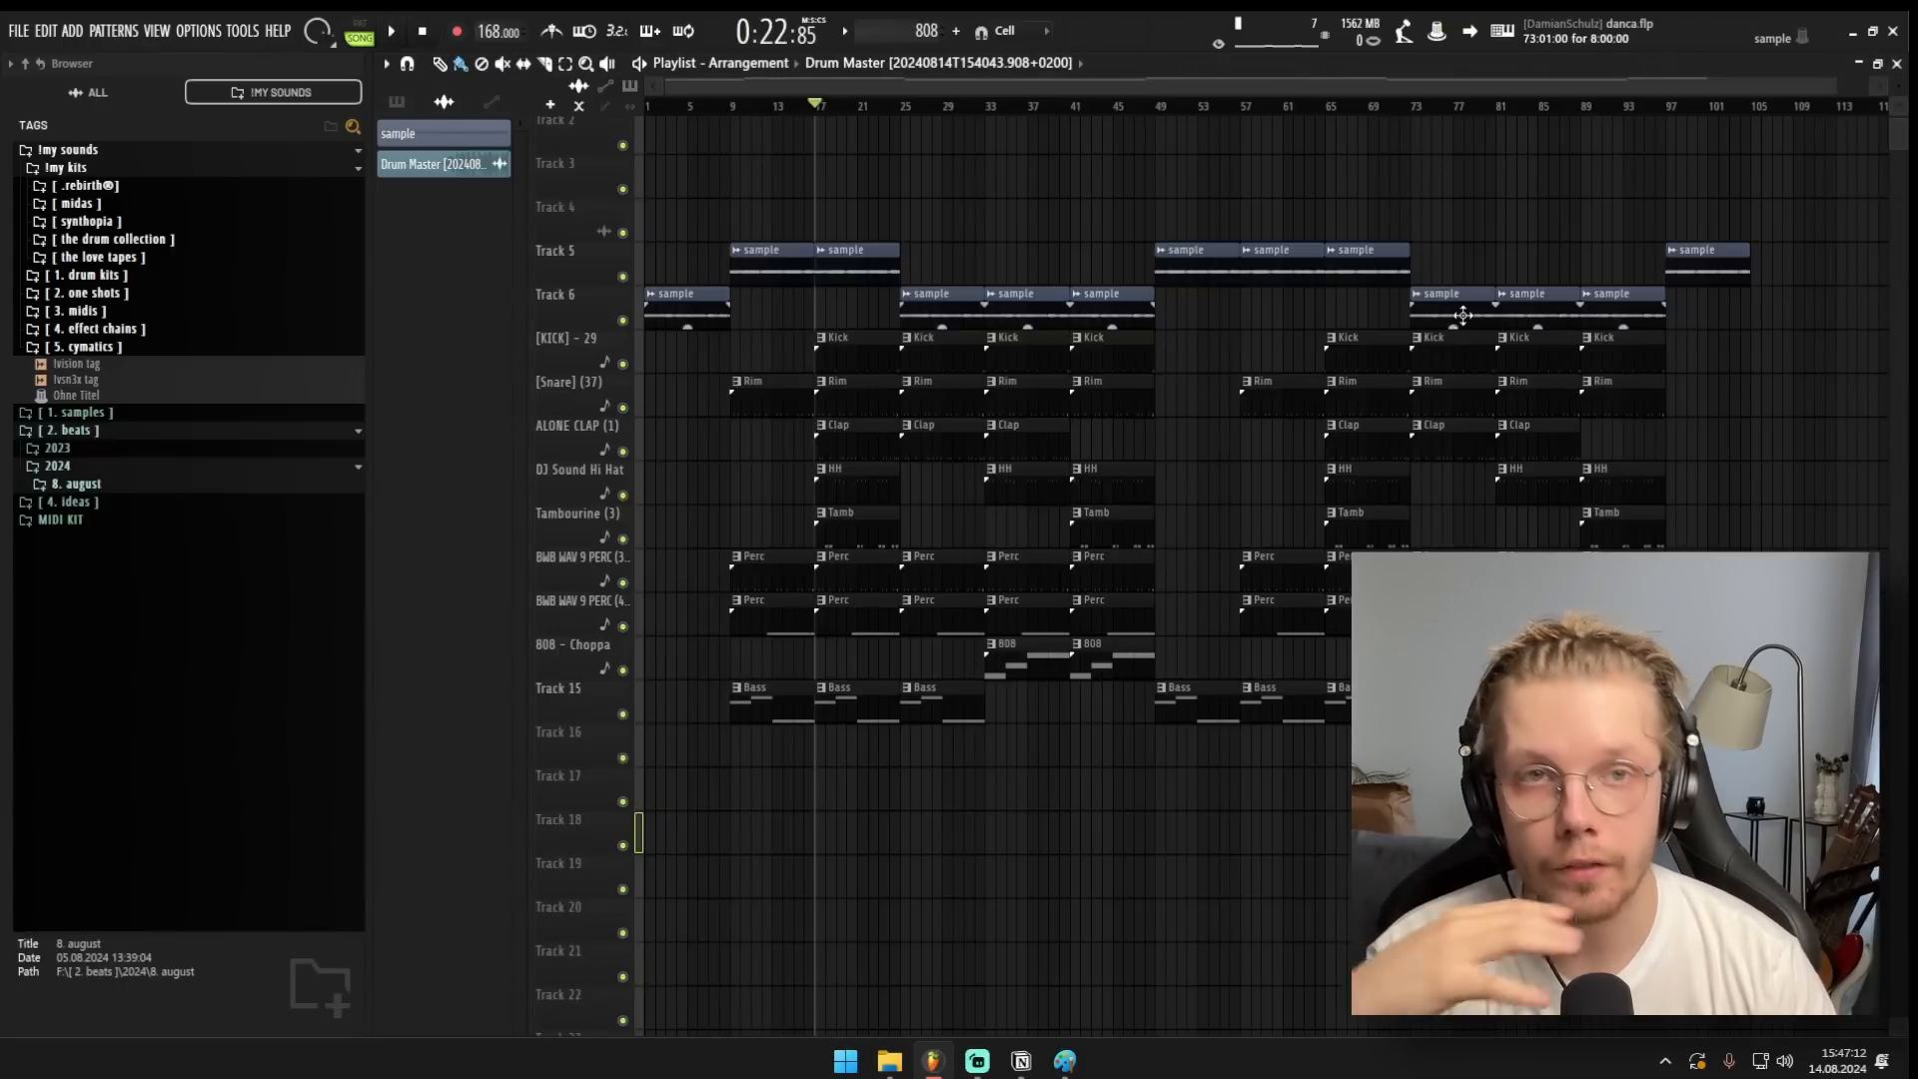
pyautogui.press('F6')
pyautogui.click(739, 238)
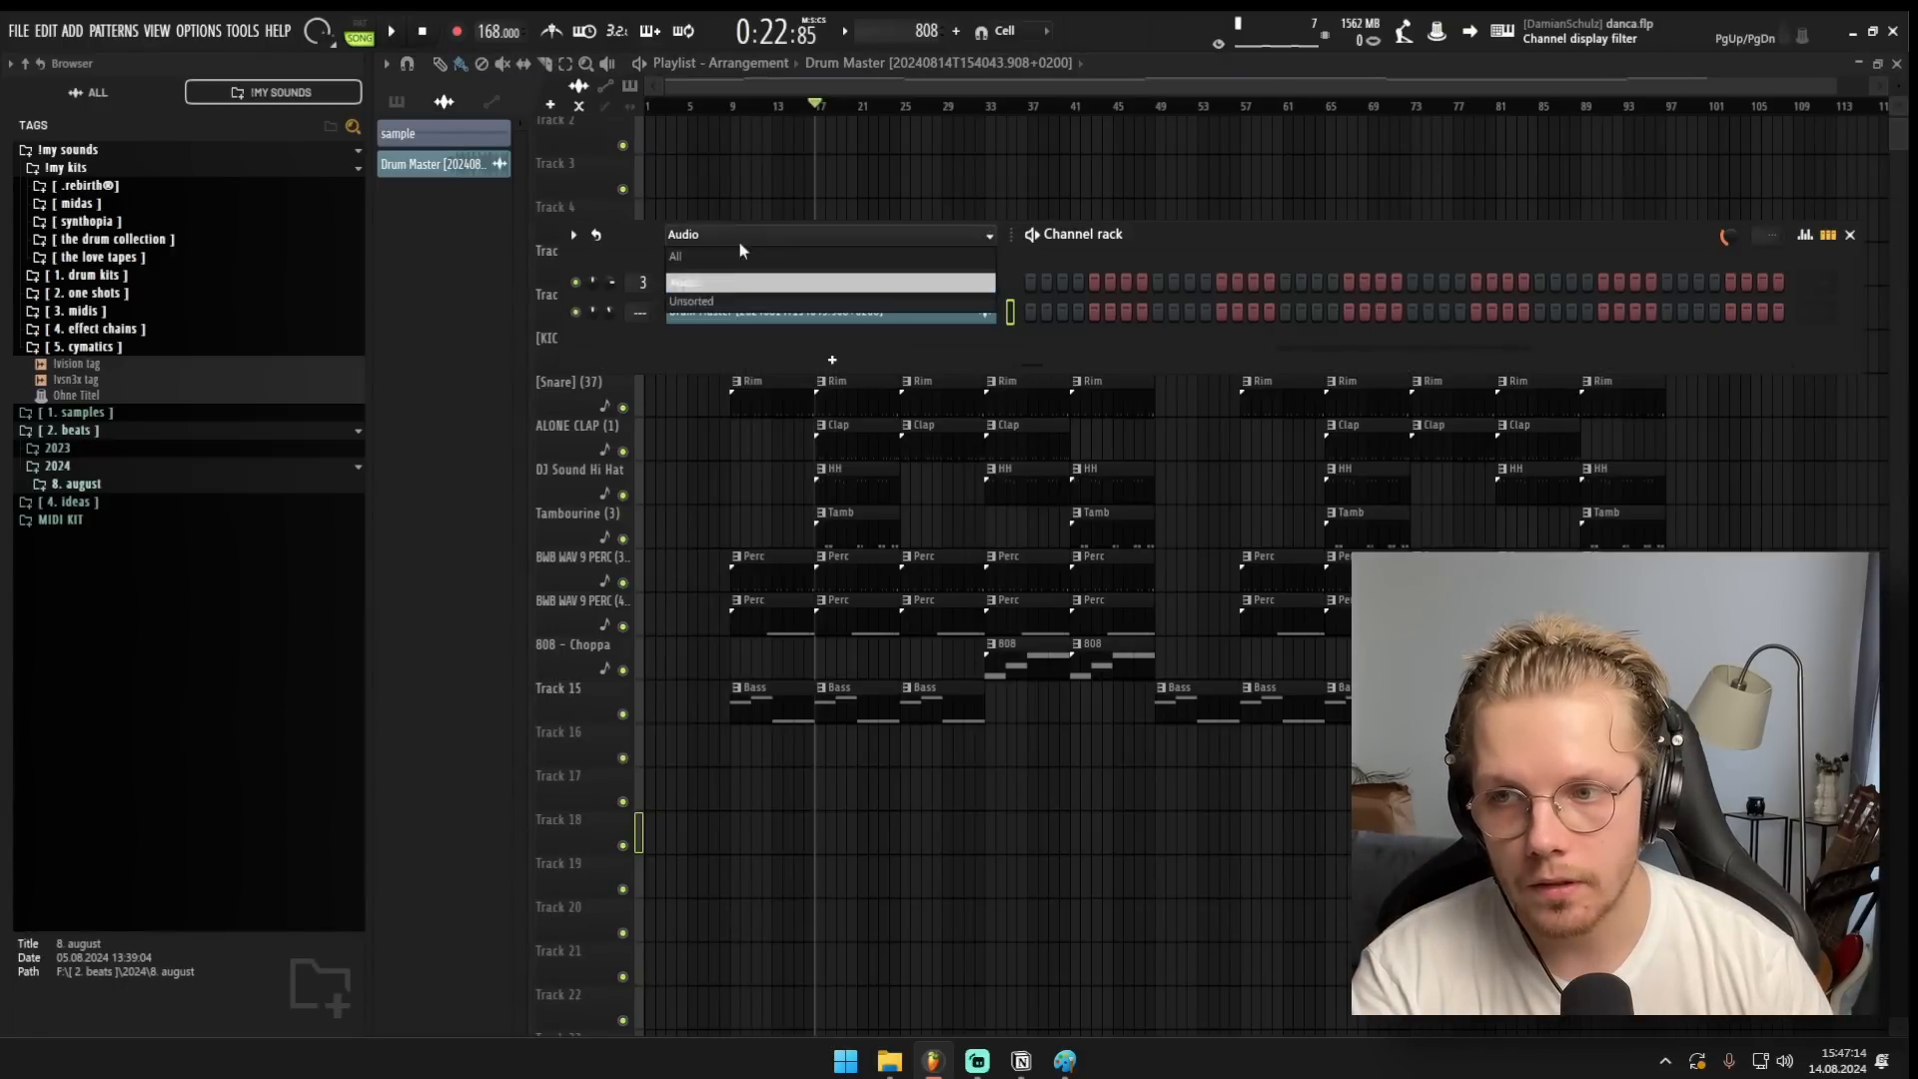
pyautogui.click(741, 256)
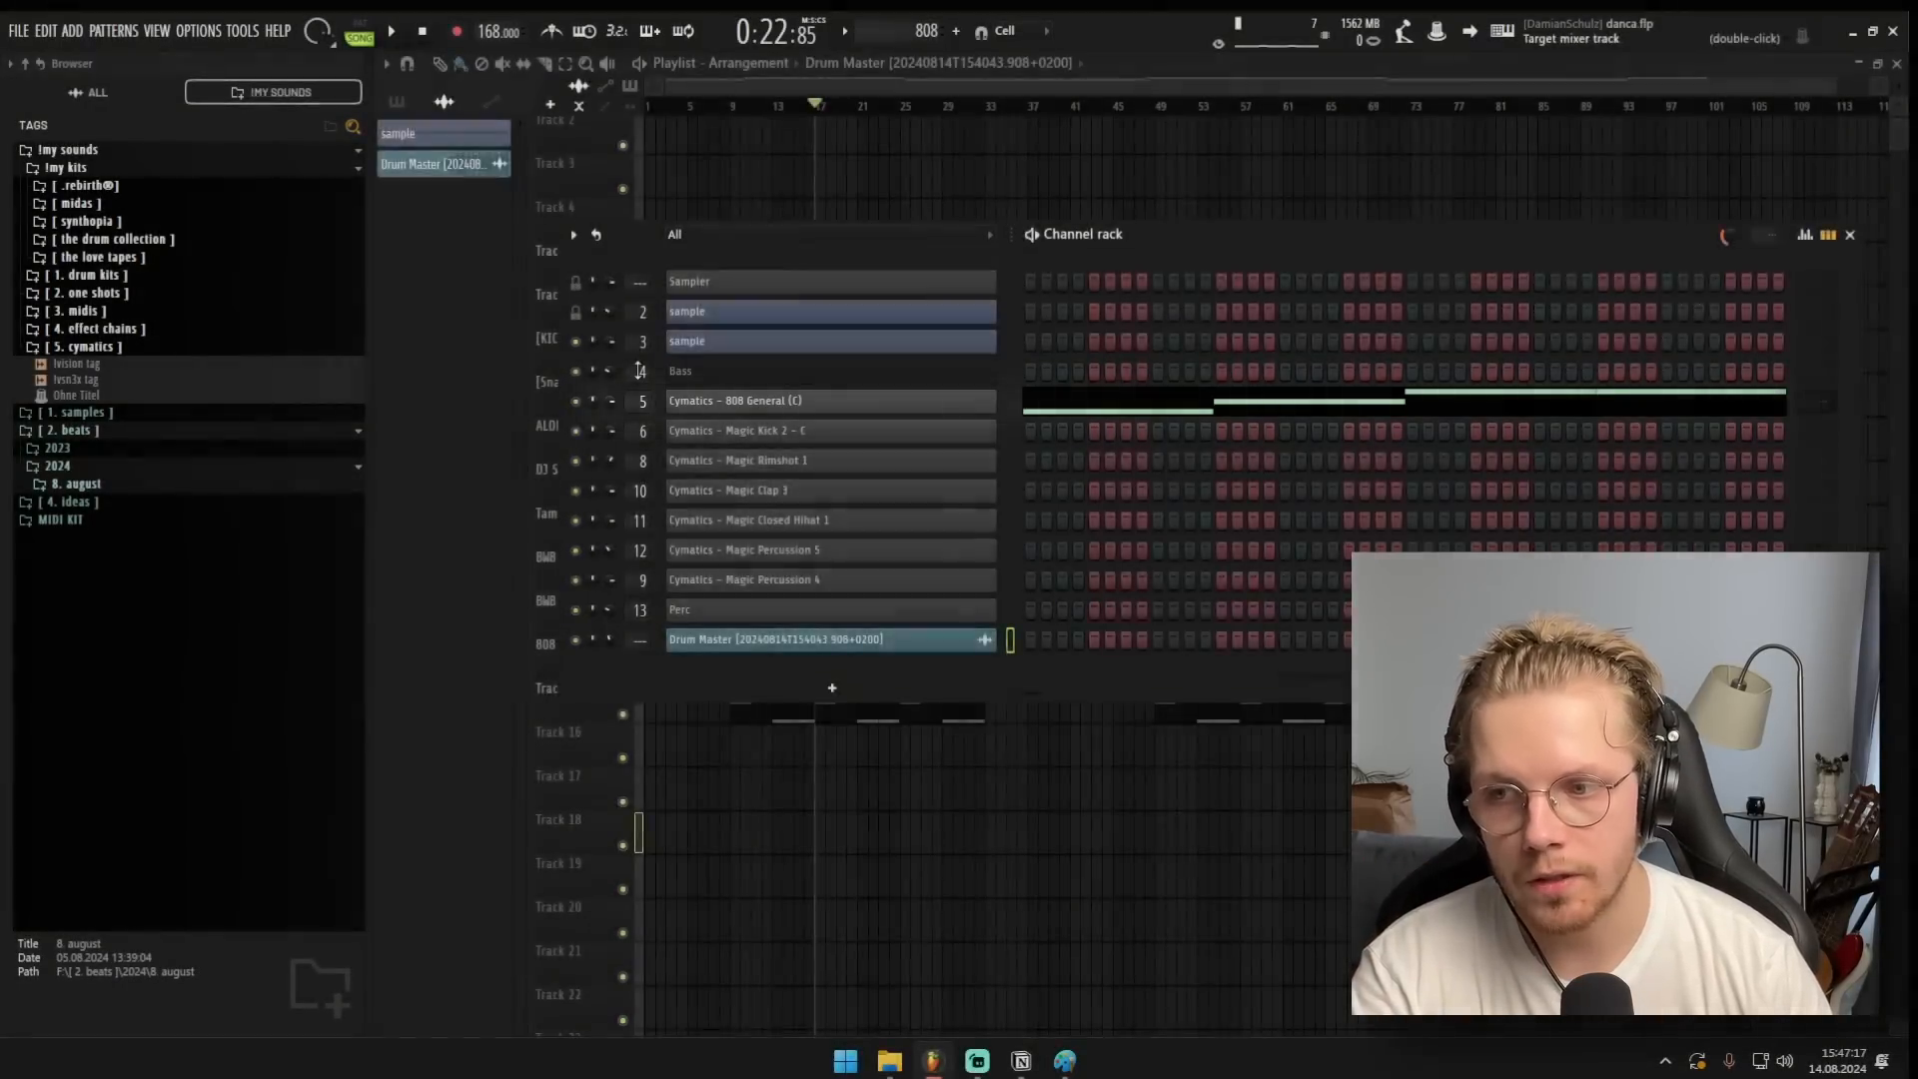
pyautogui.doubleClick(640, 371)
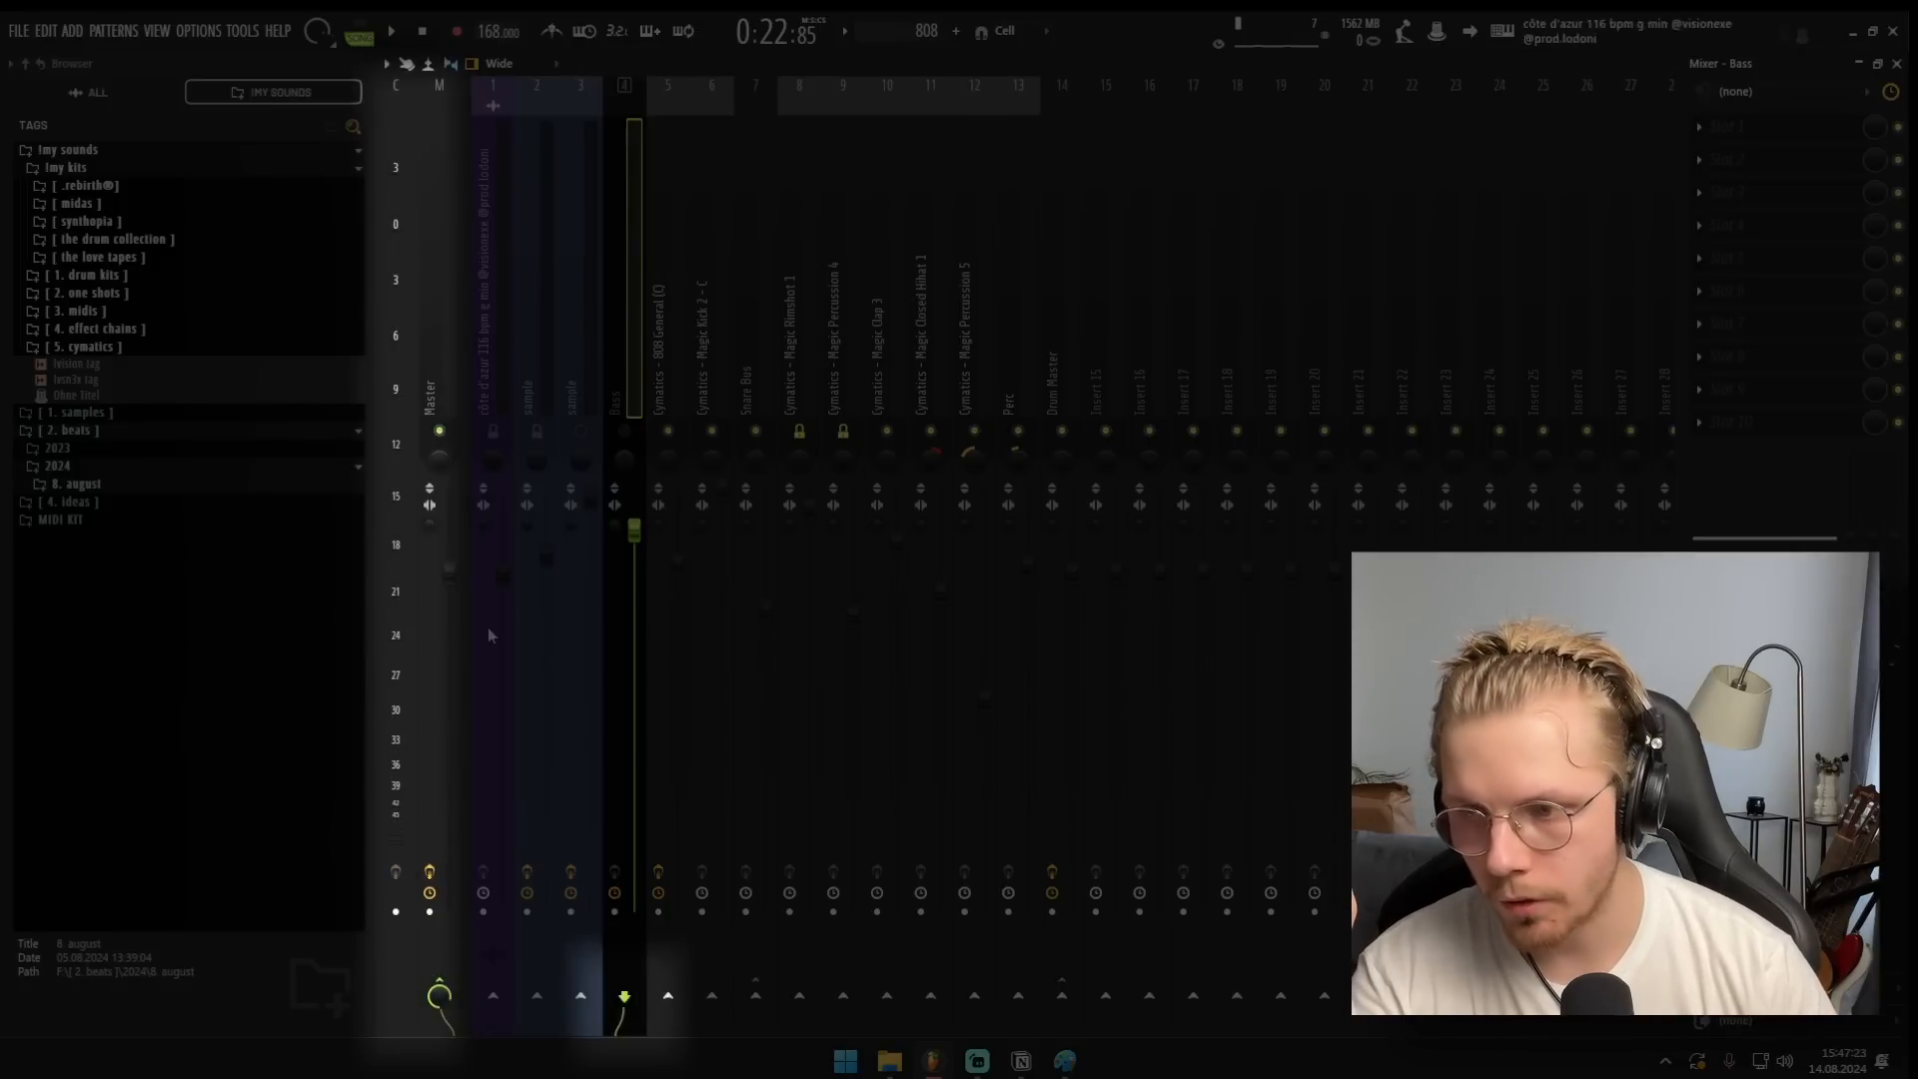
pyautogui.click(447, 632)
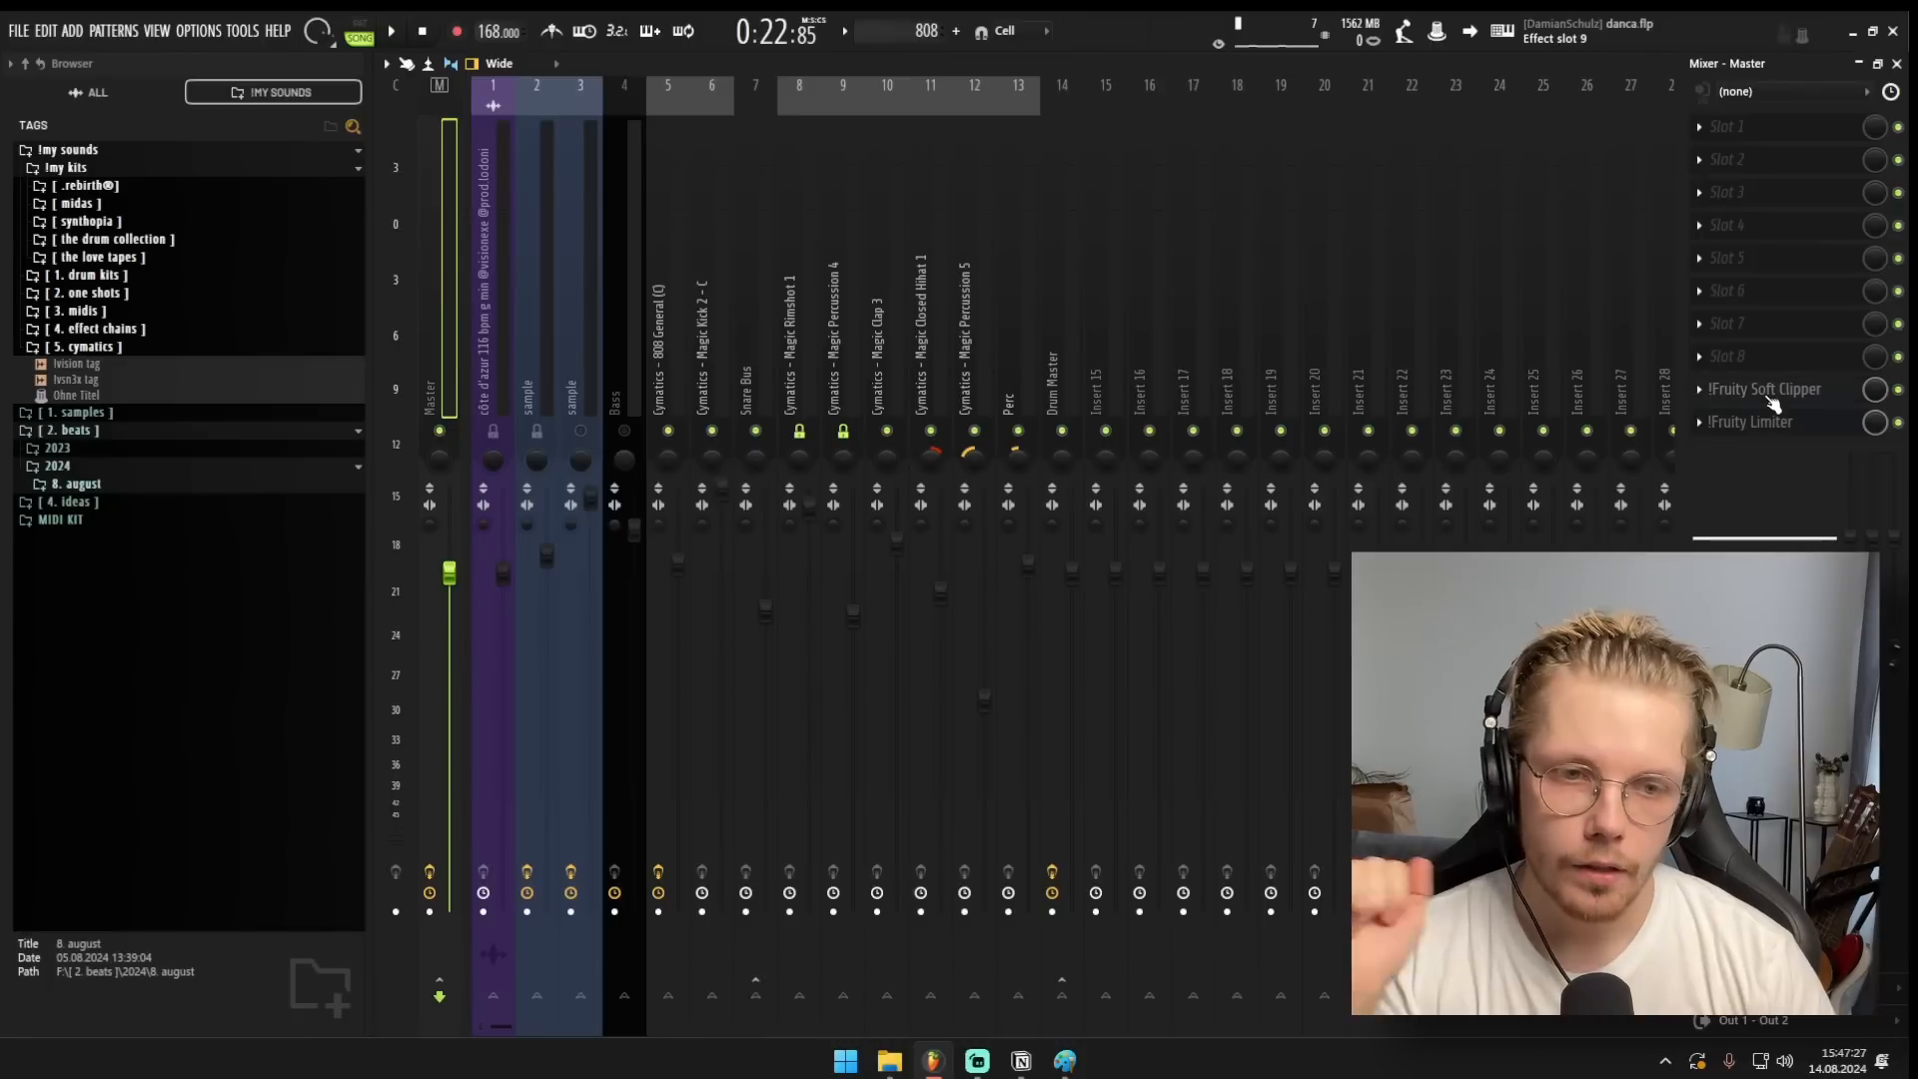
# Try a higher Drum Master fader level during playback and check the Master's Fruity Soft Clipper.
pyautogui.click(1768, 394)
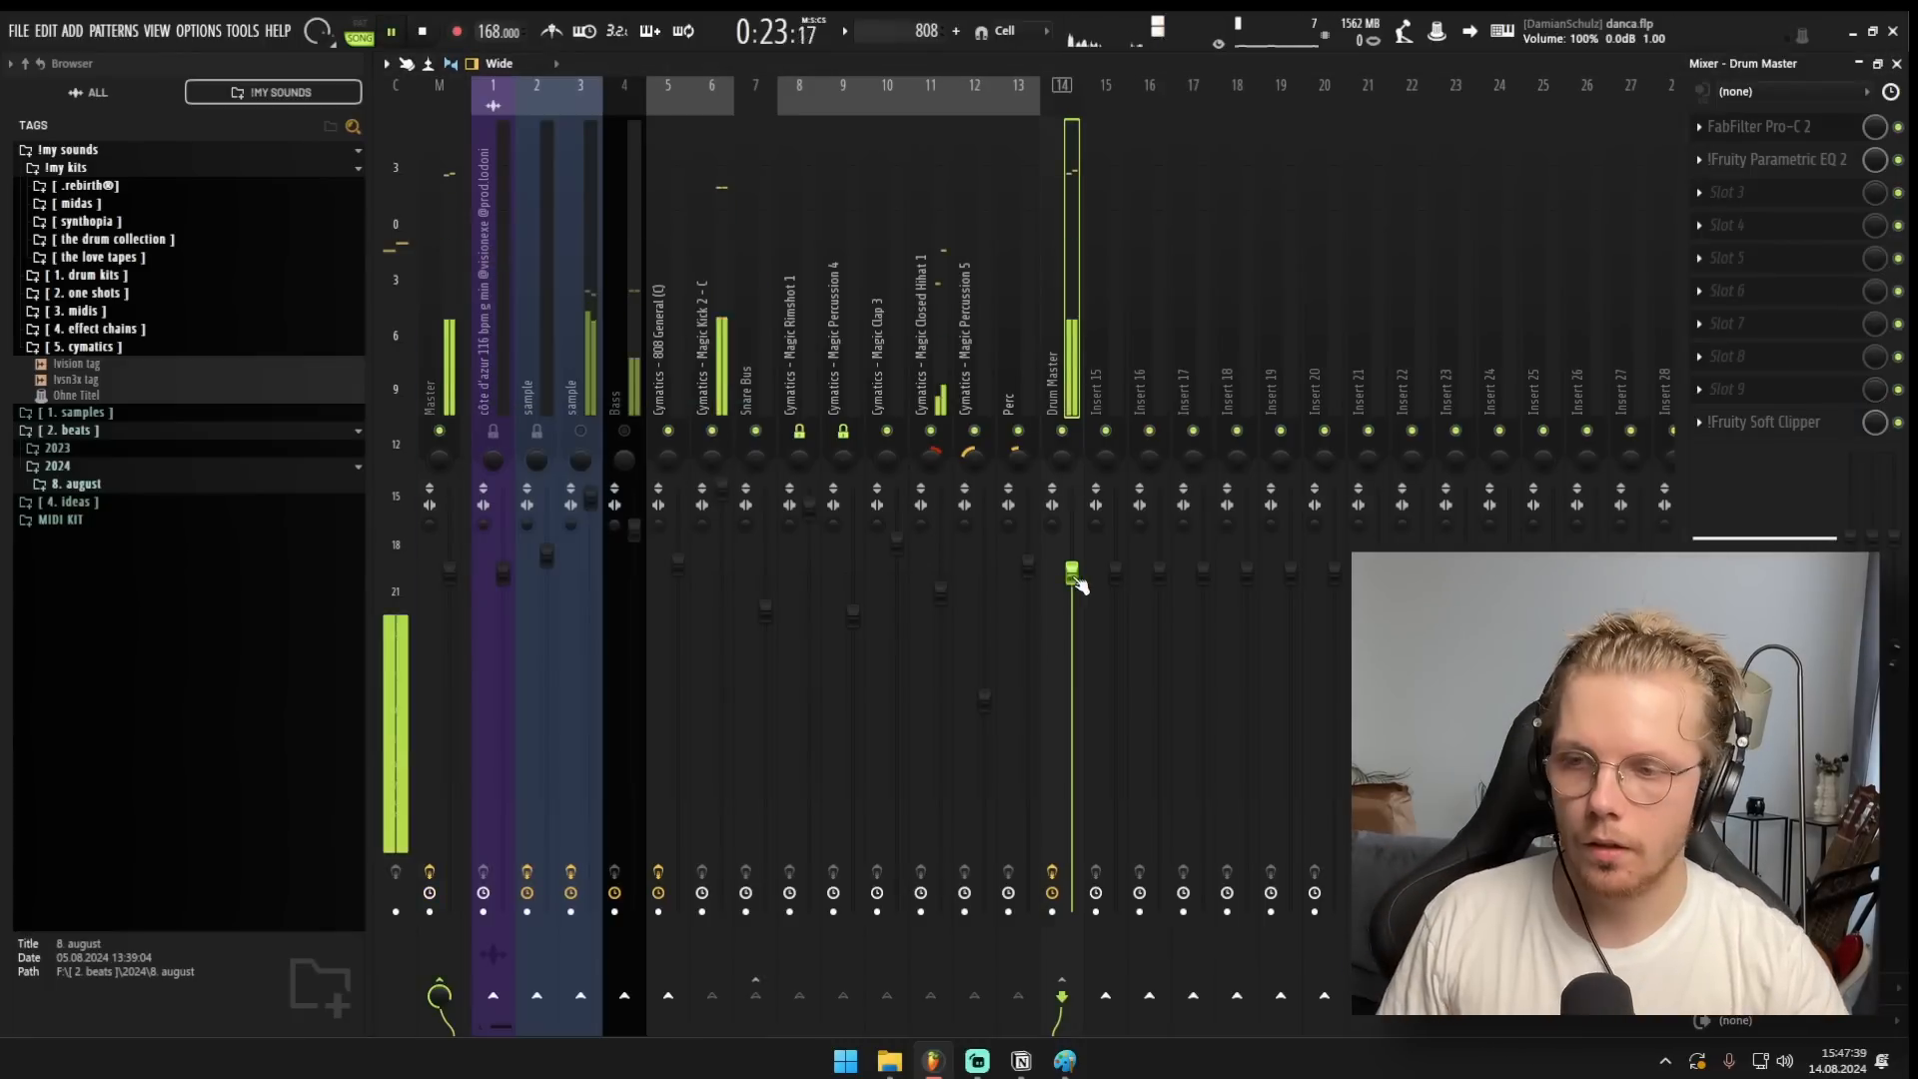
pyautogui.moveTo(1074, 576); pyautogui.dragTo(1073, 528)
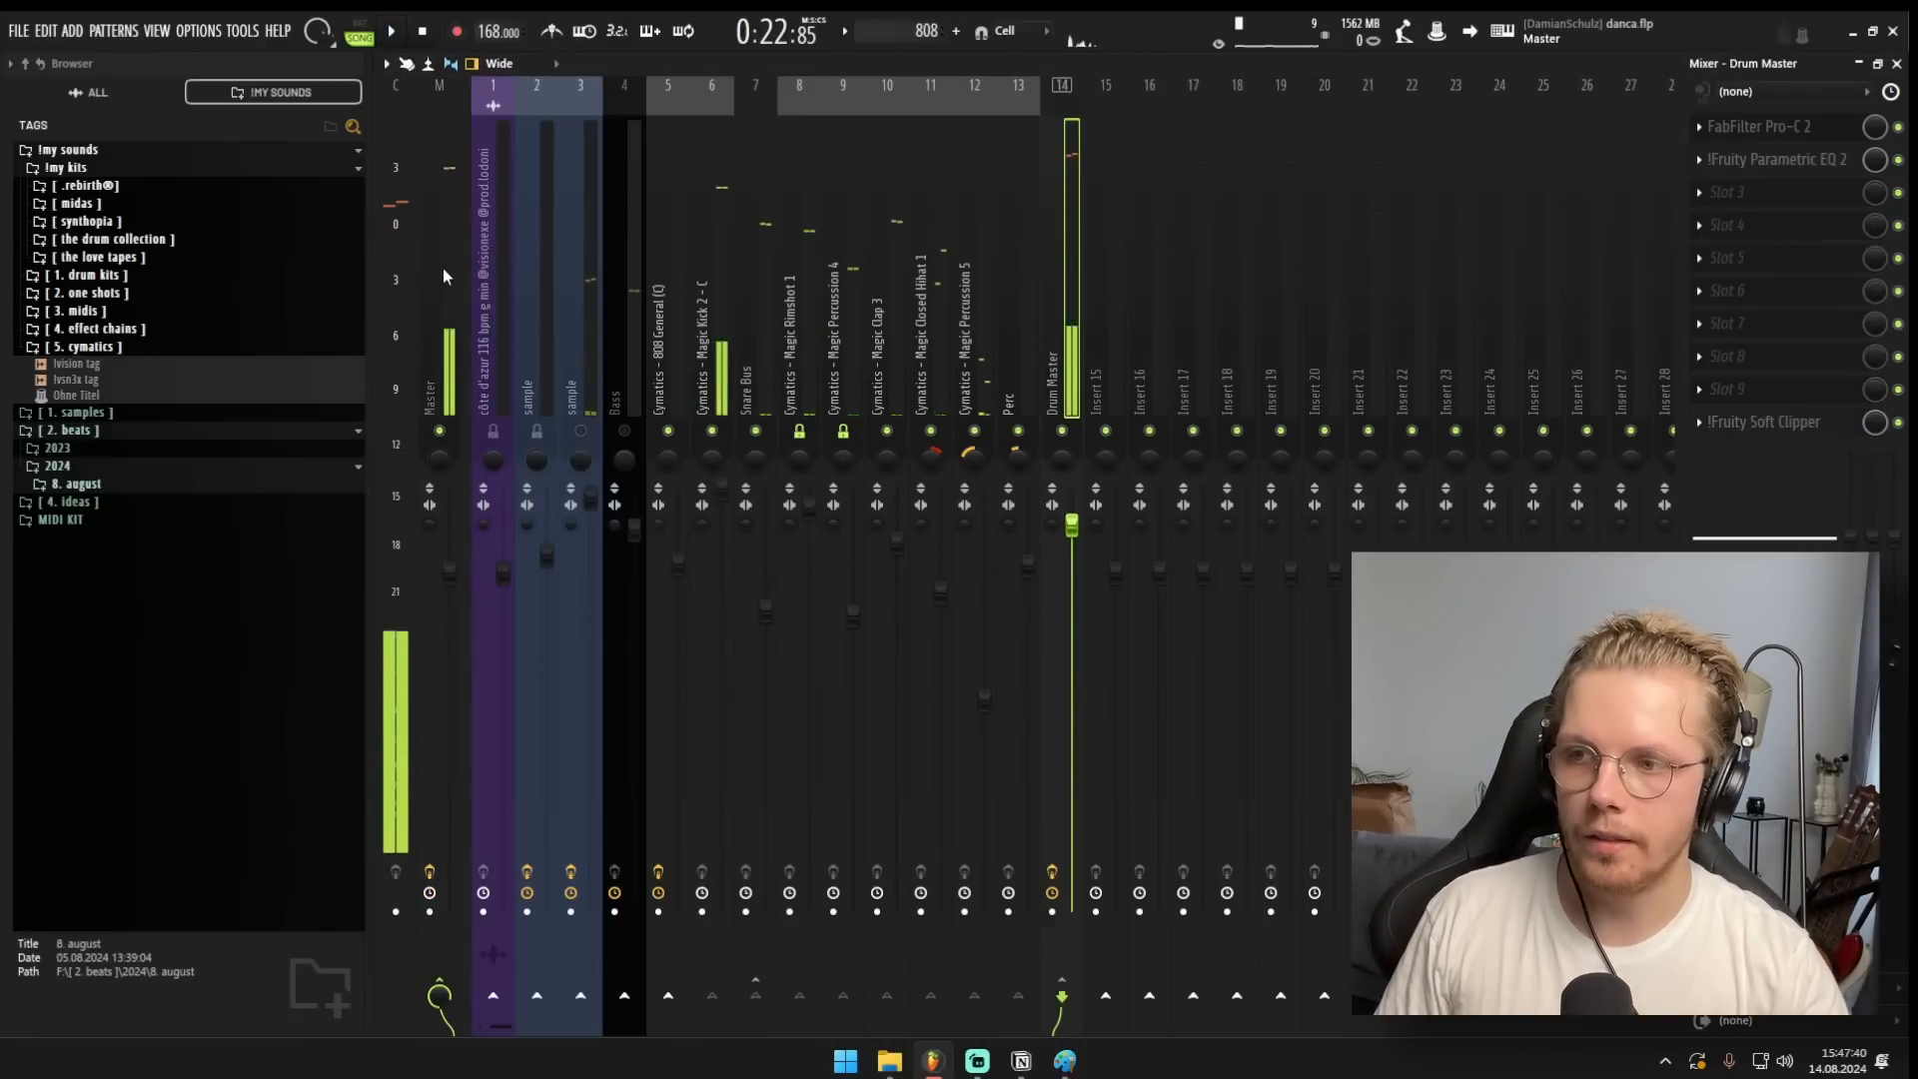
pyautogui.click(431, 237)
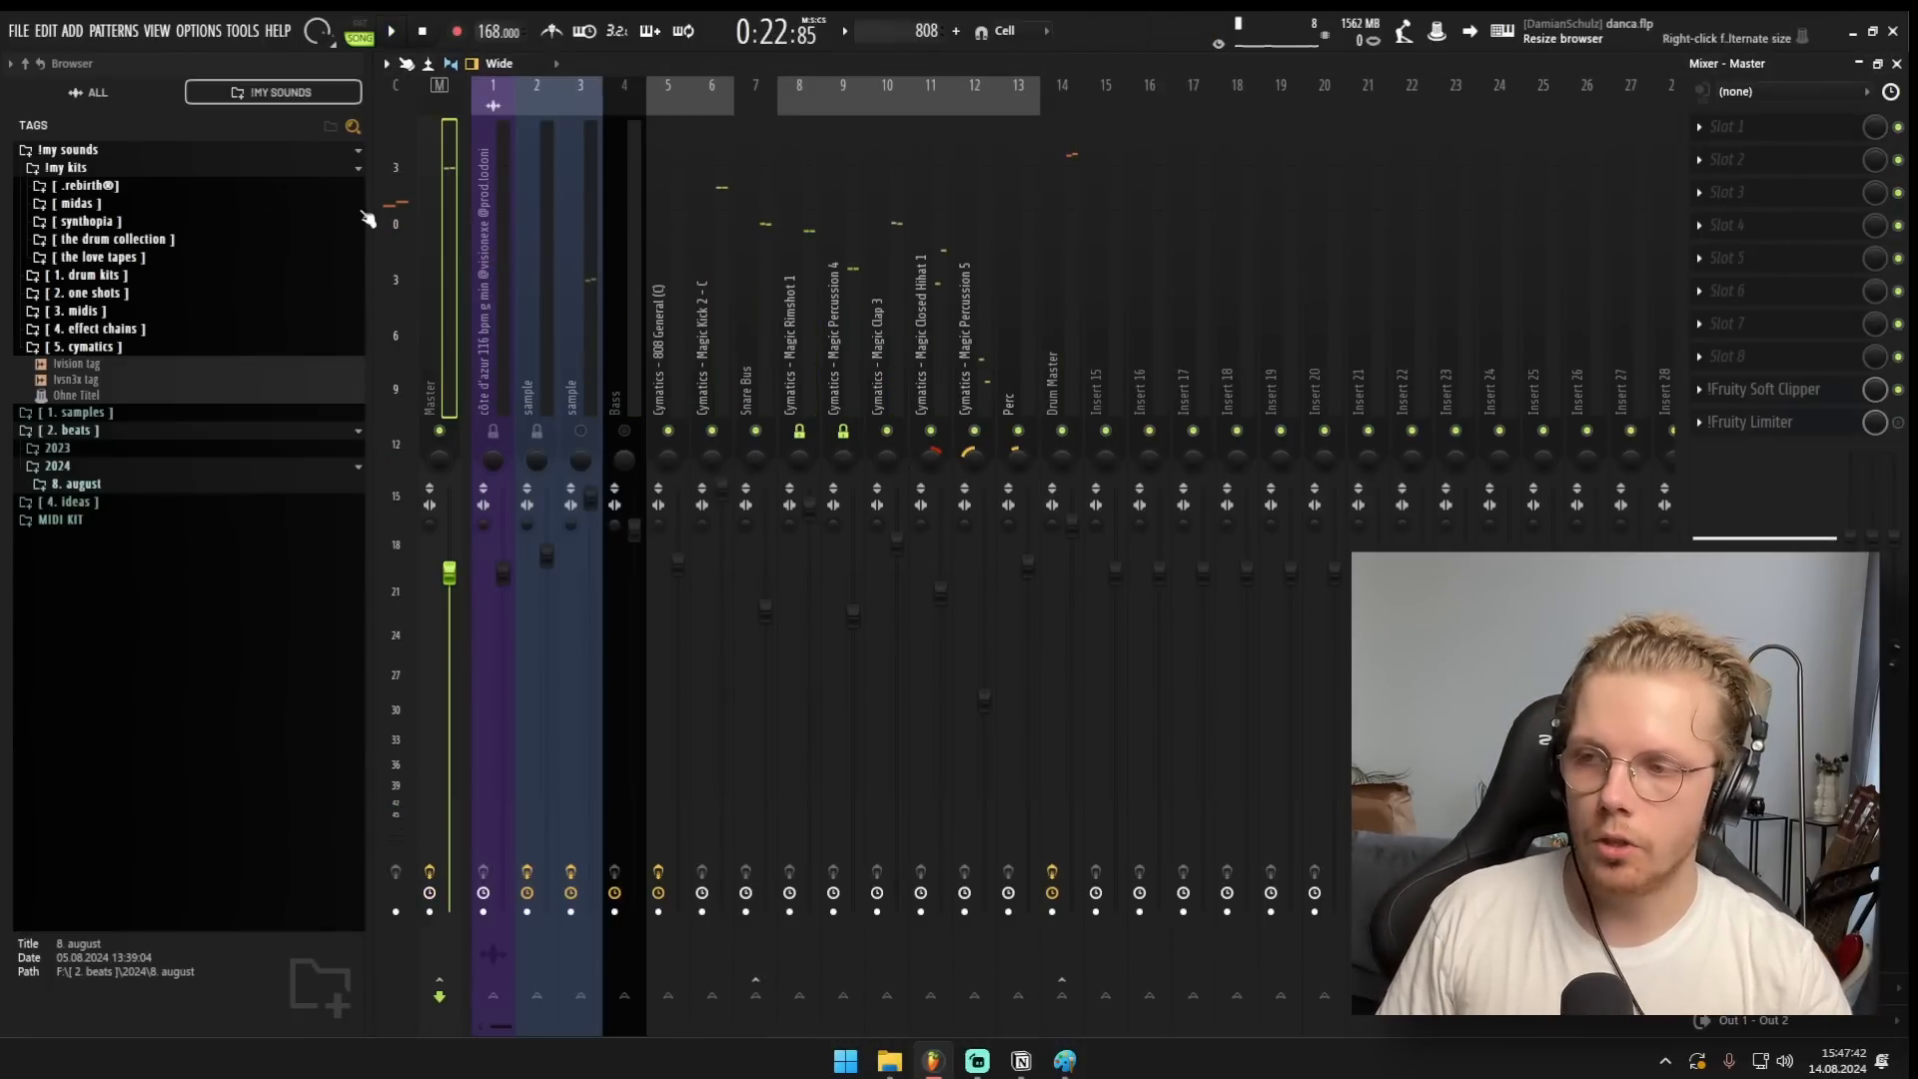
pyautogui.click(1759, 395)
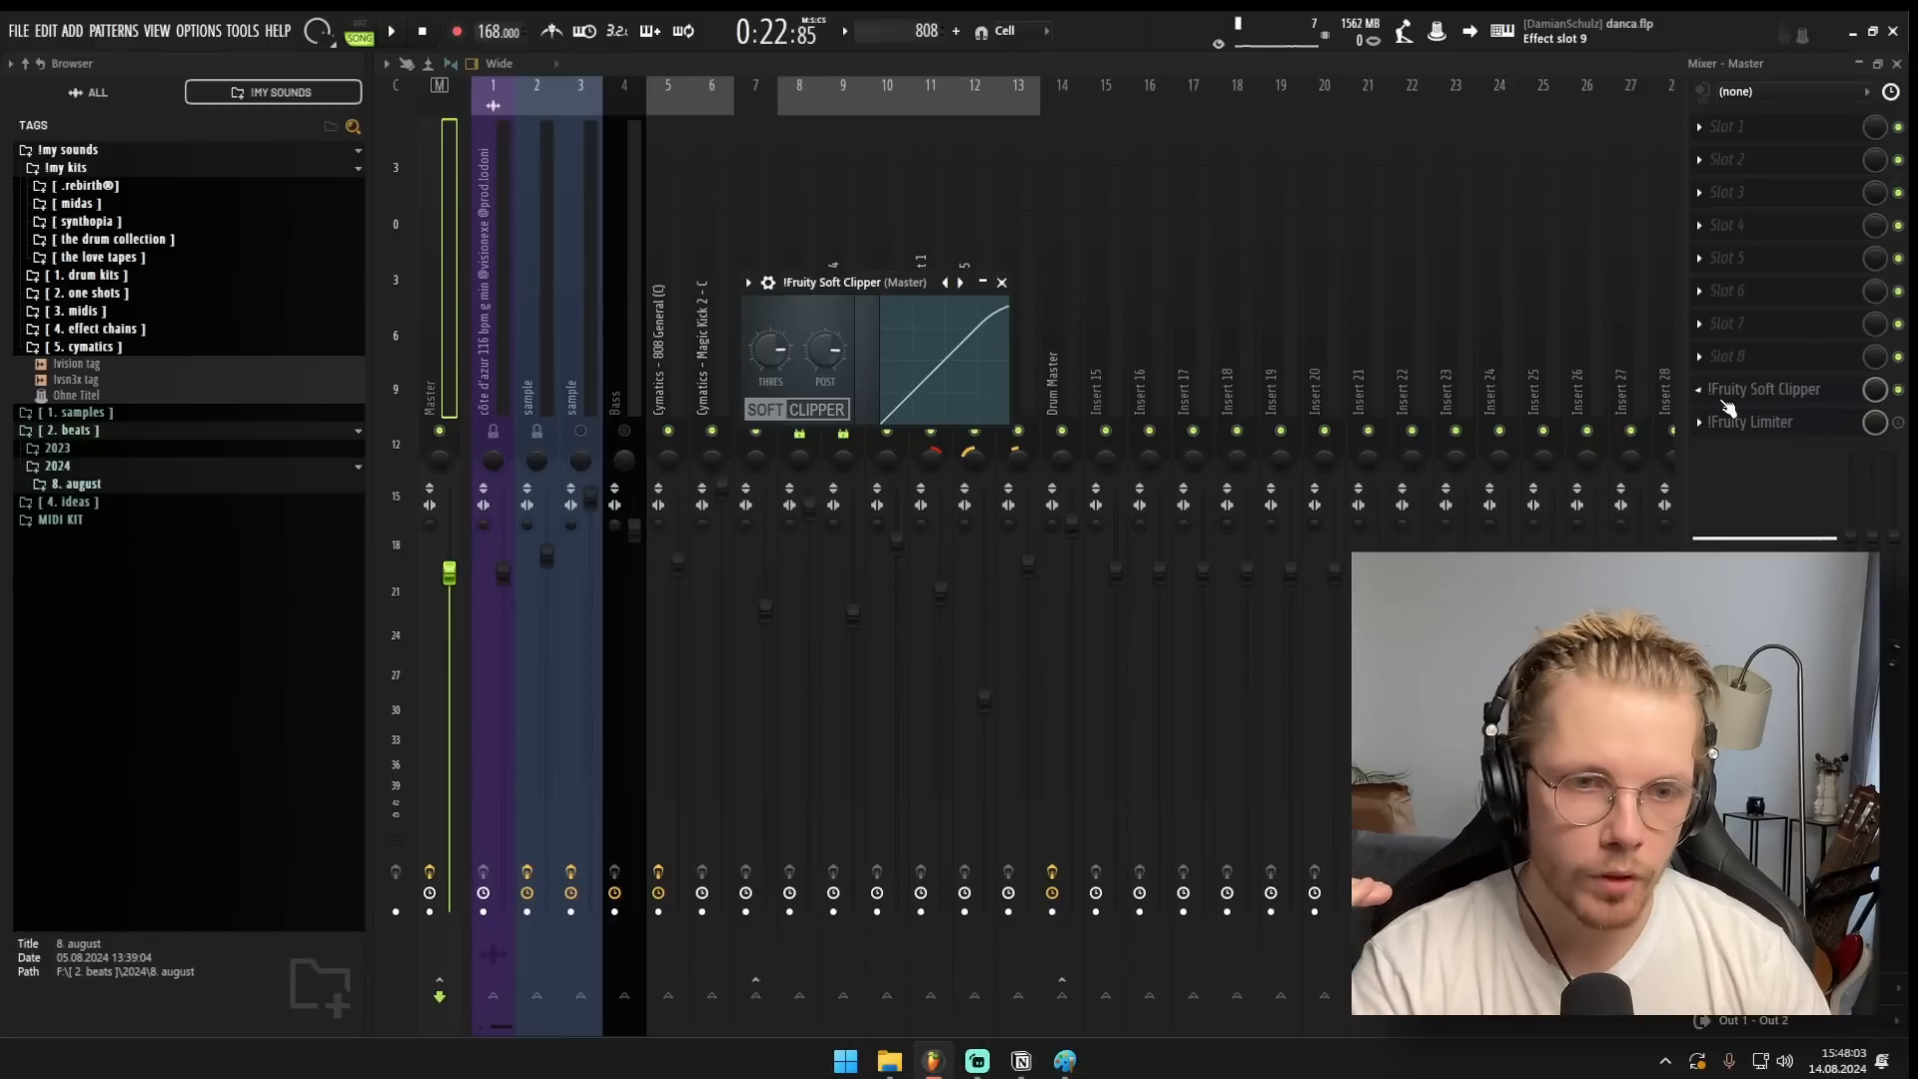
# Review the Master's limiter and soft clipper in reversed order, and return the Fruity Soft Clipper to slot 9 ahead of the Fruity Limiter.
pyautogui.click(1899, 389)
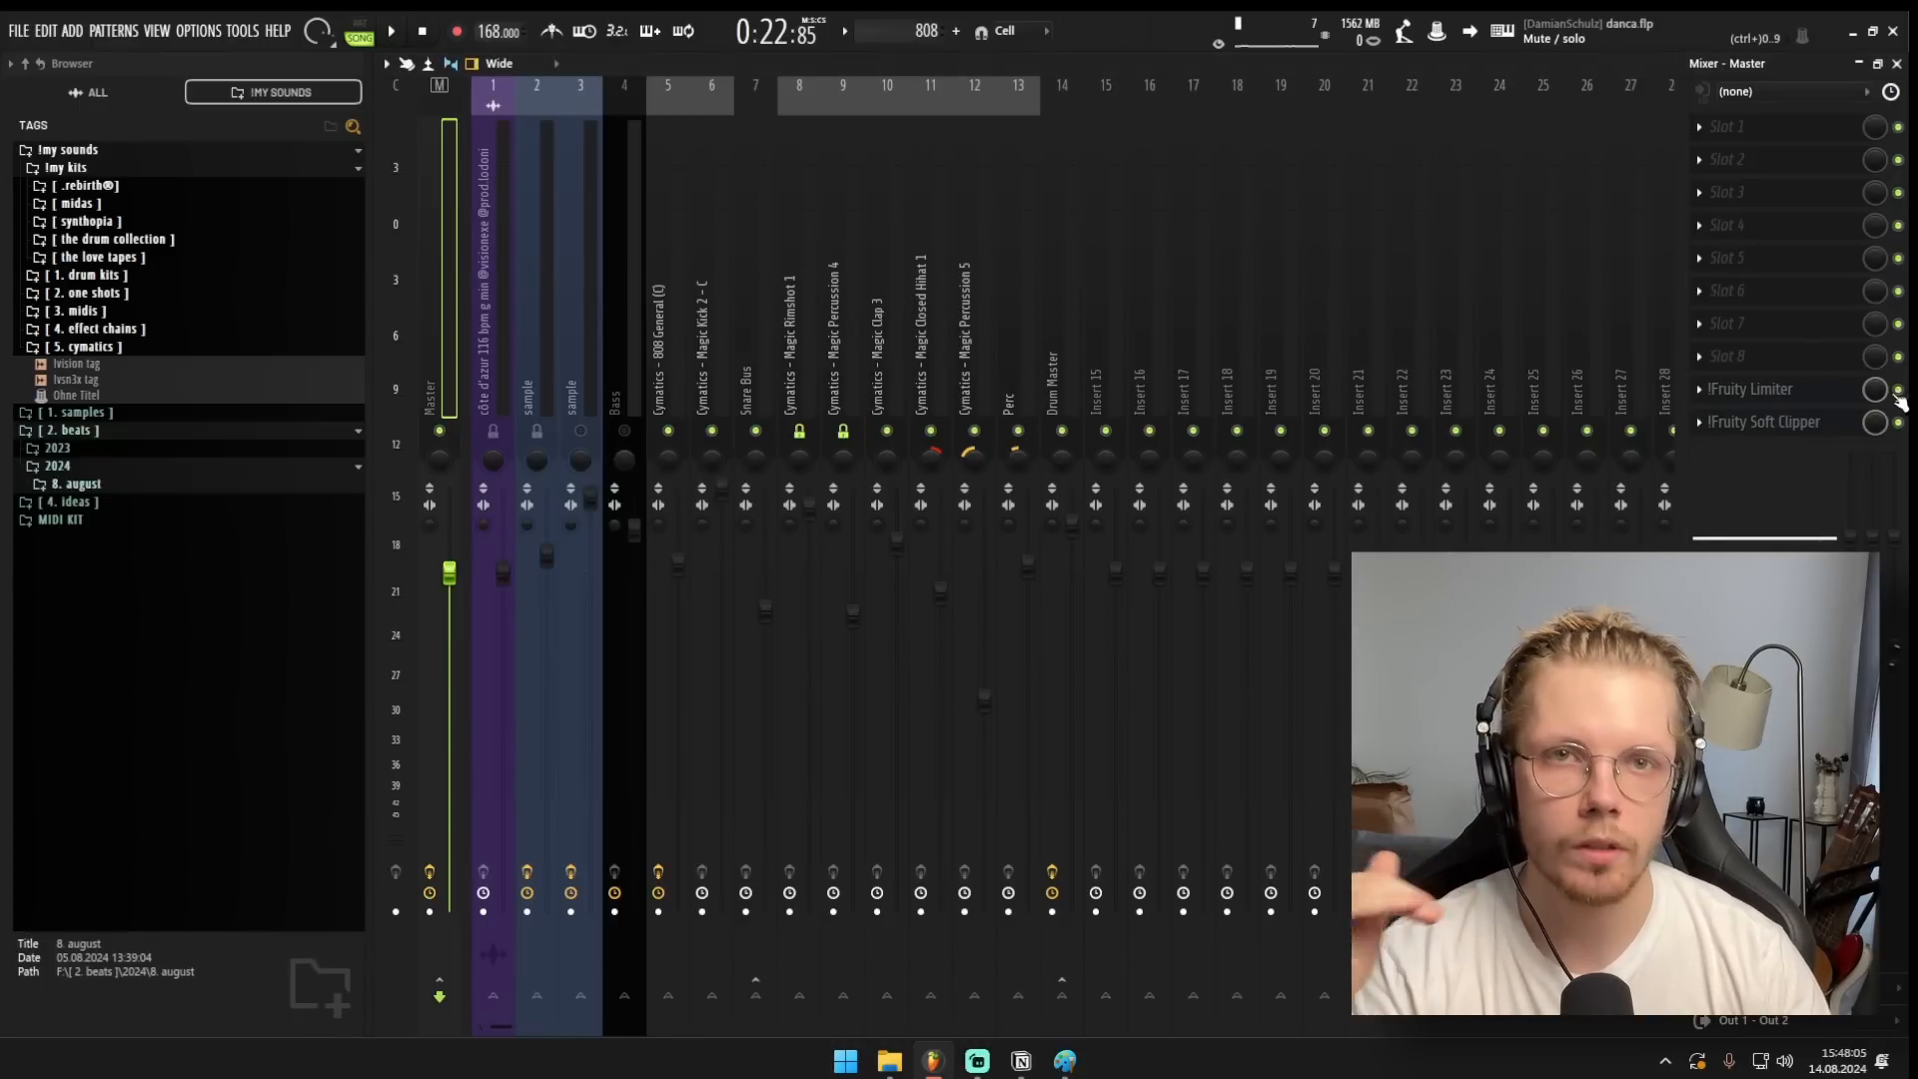
pyautogui.click(1798, 429)
pyautogui.click(1786, 418)
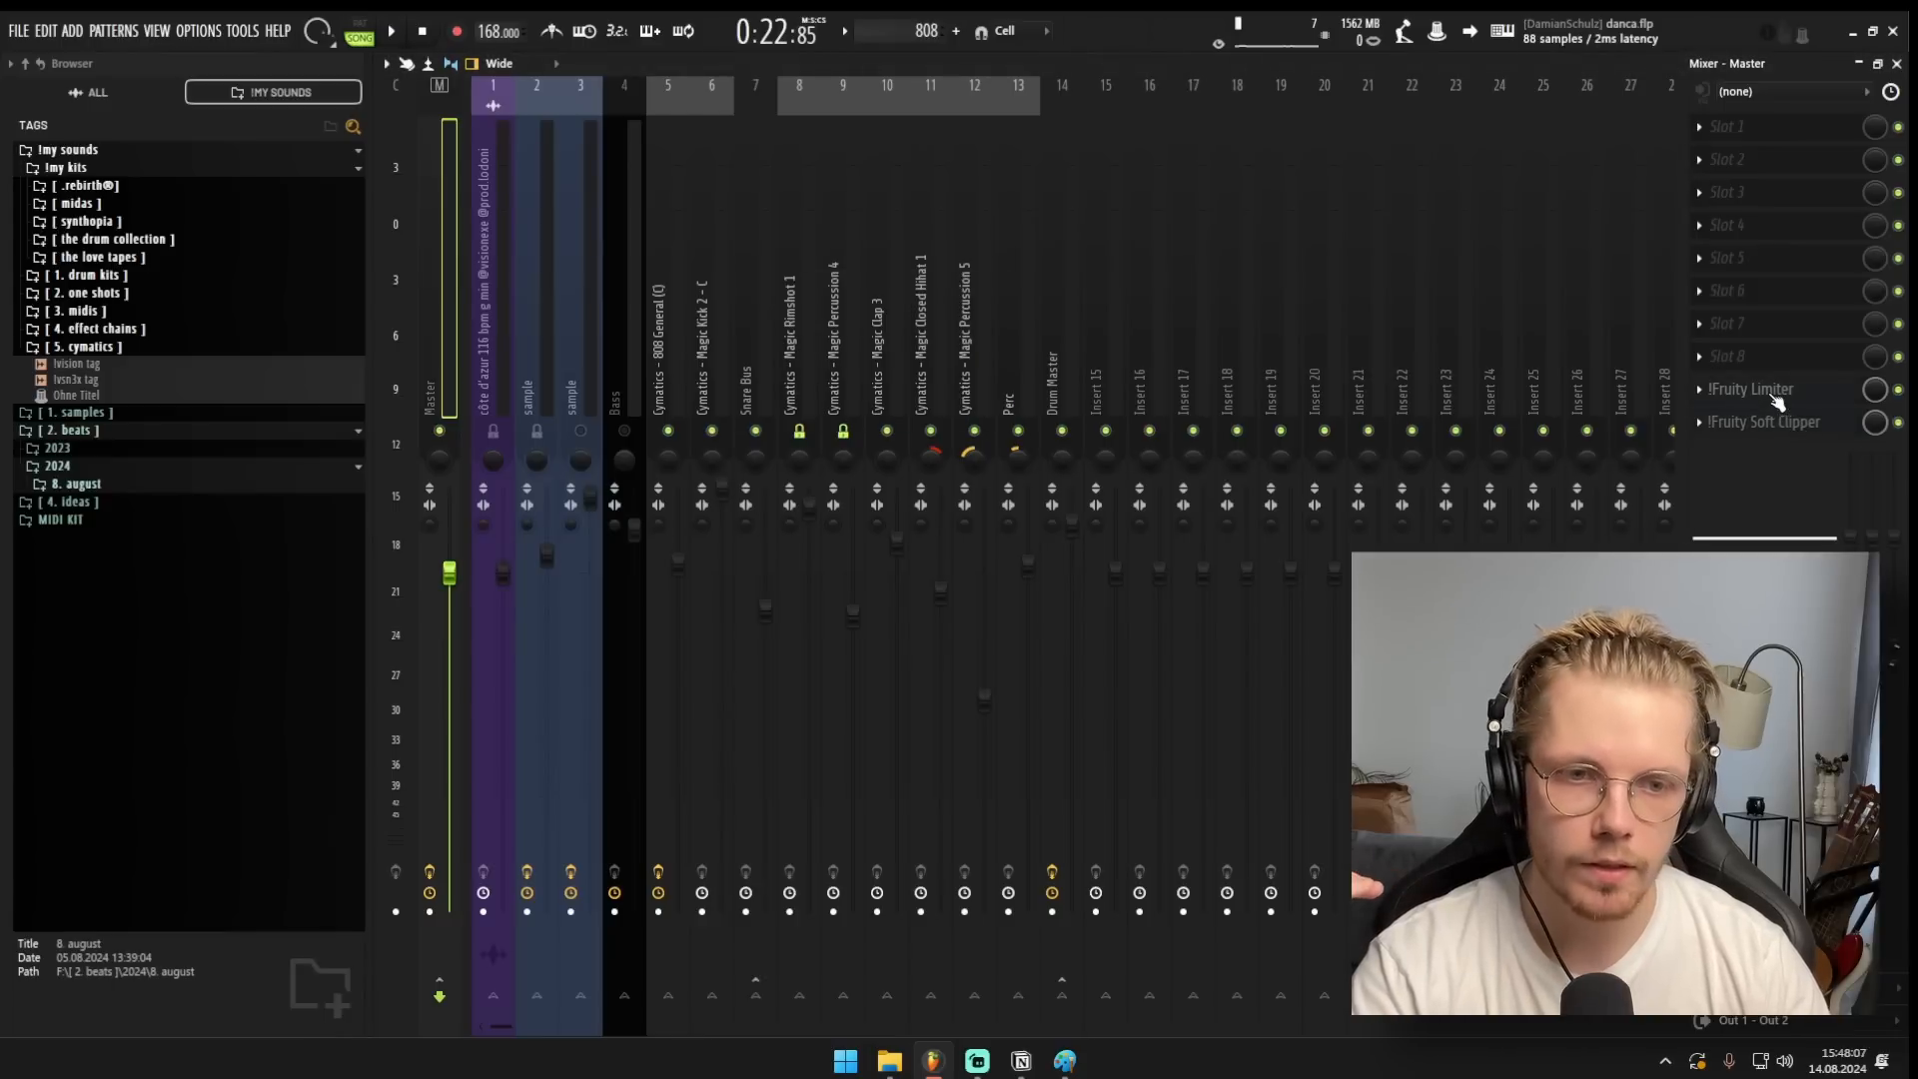
pyautogui.click(1775, 397)
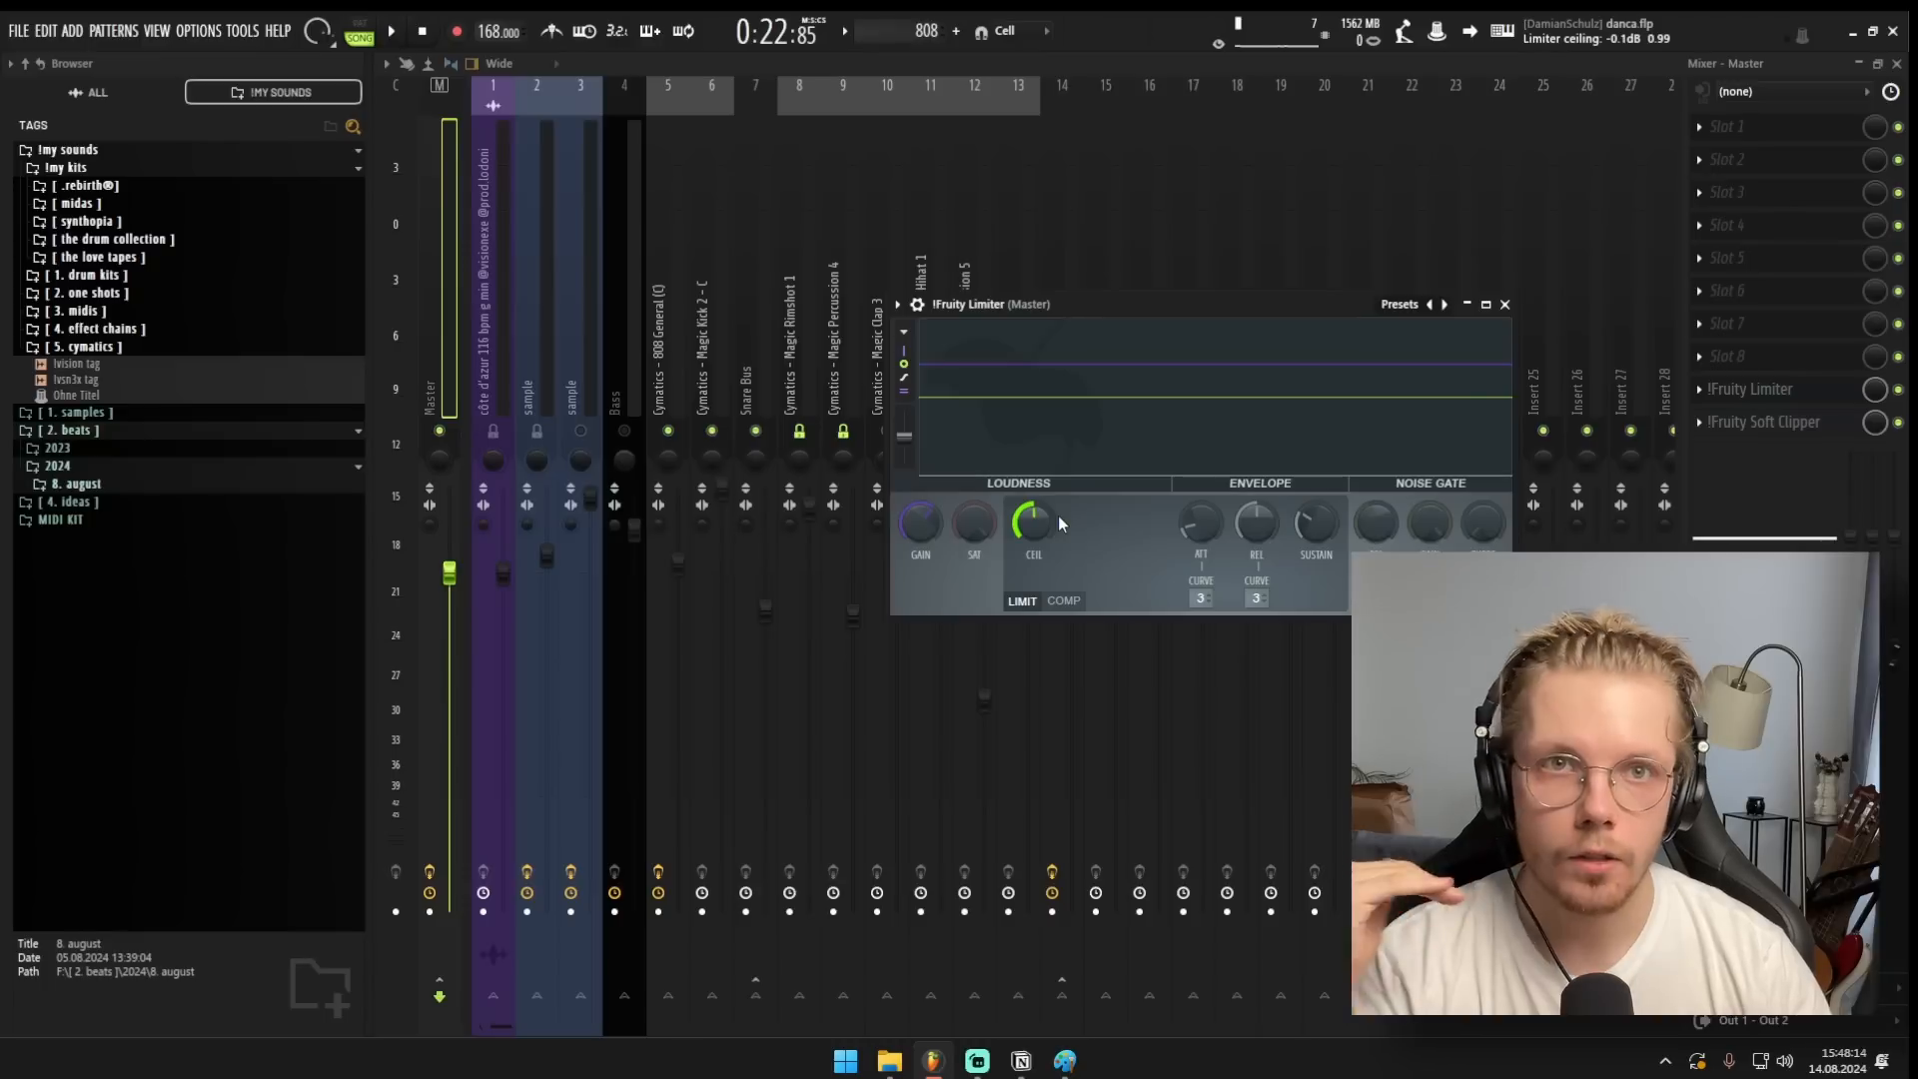
pyautogui.click(1773, 432)
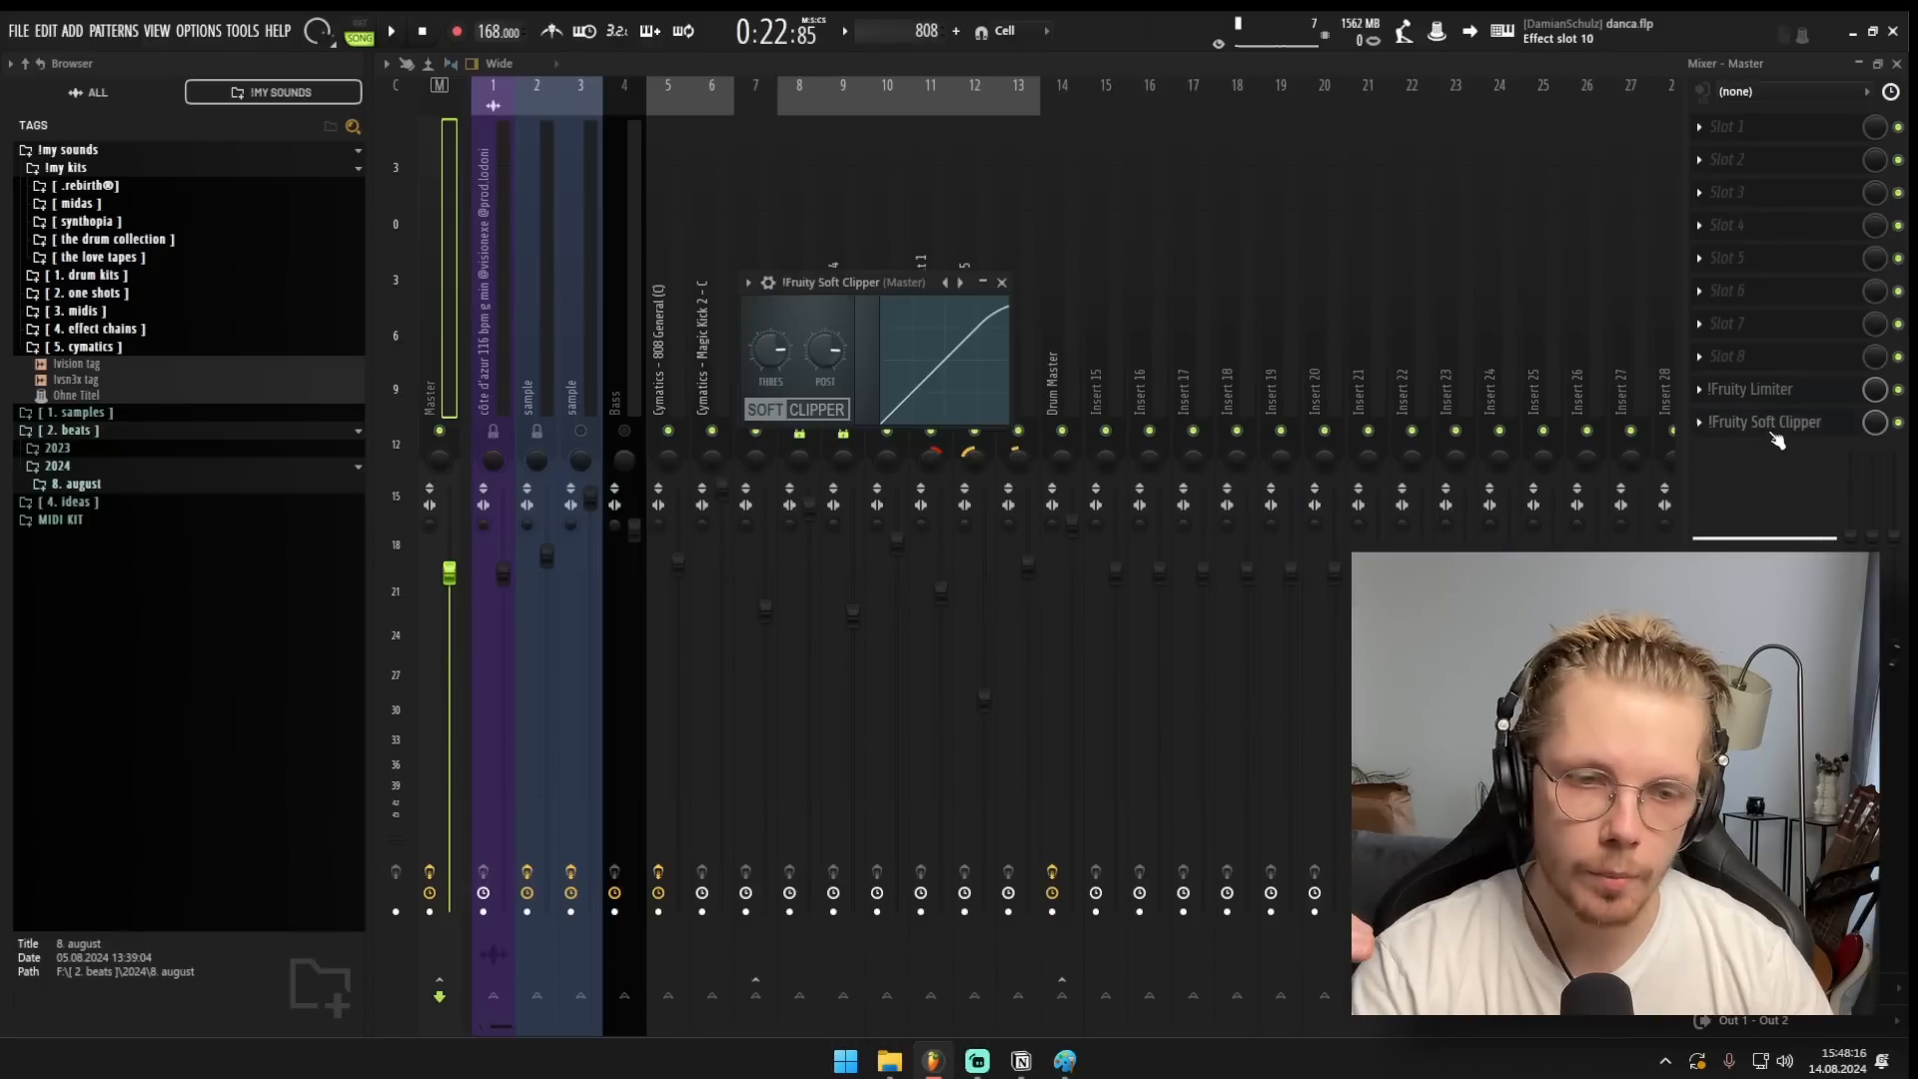
pyautogui.moveTo(1768, 421); pyautogui.dragTo(1803, 393)
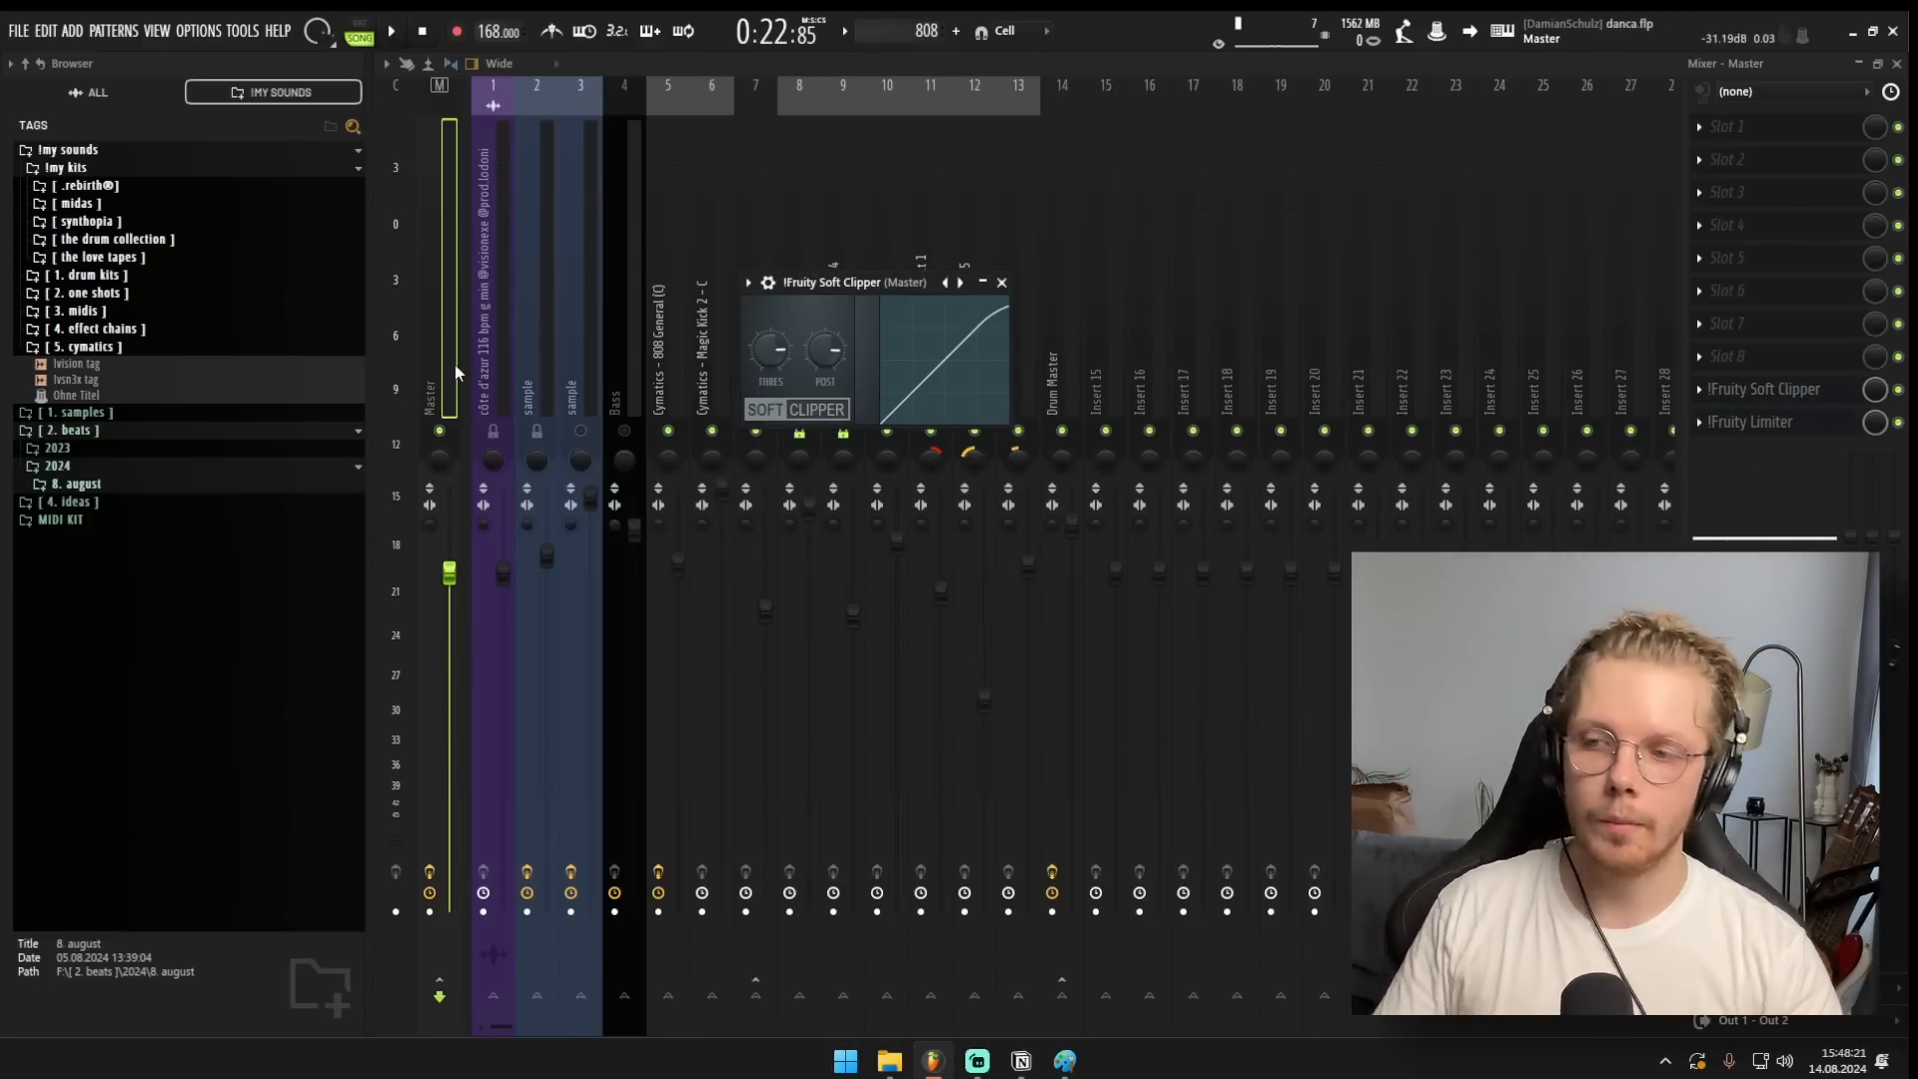
# Open the Master's Fruity Limiter and raise its input gain to push the beat harder into the limiter.
pyautogui.click(1798, 398)
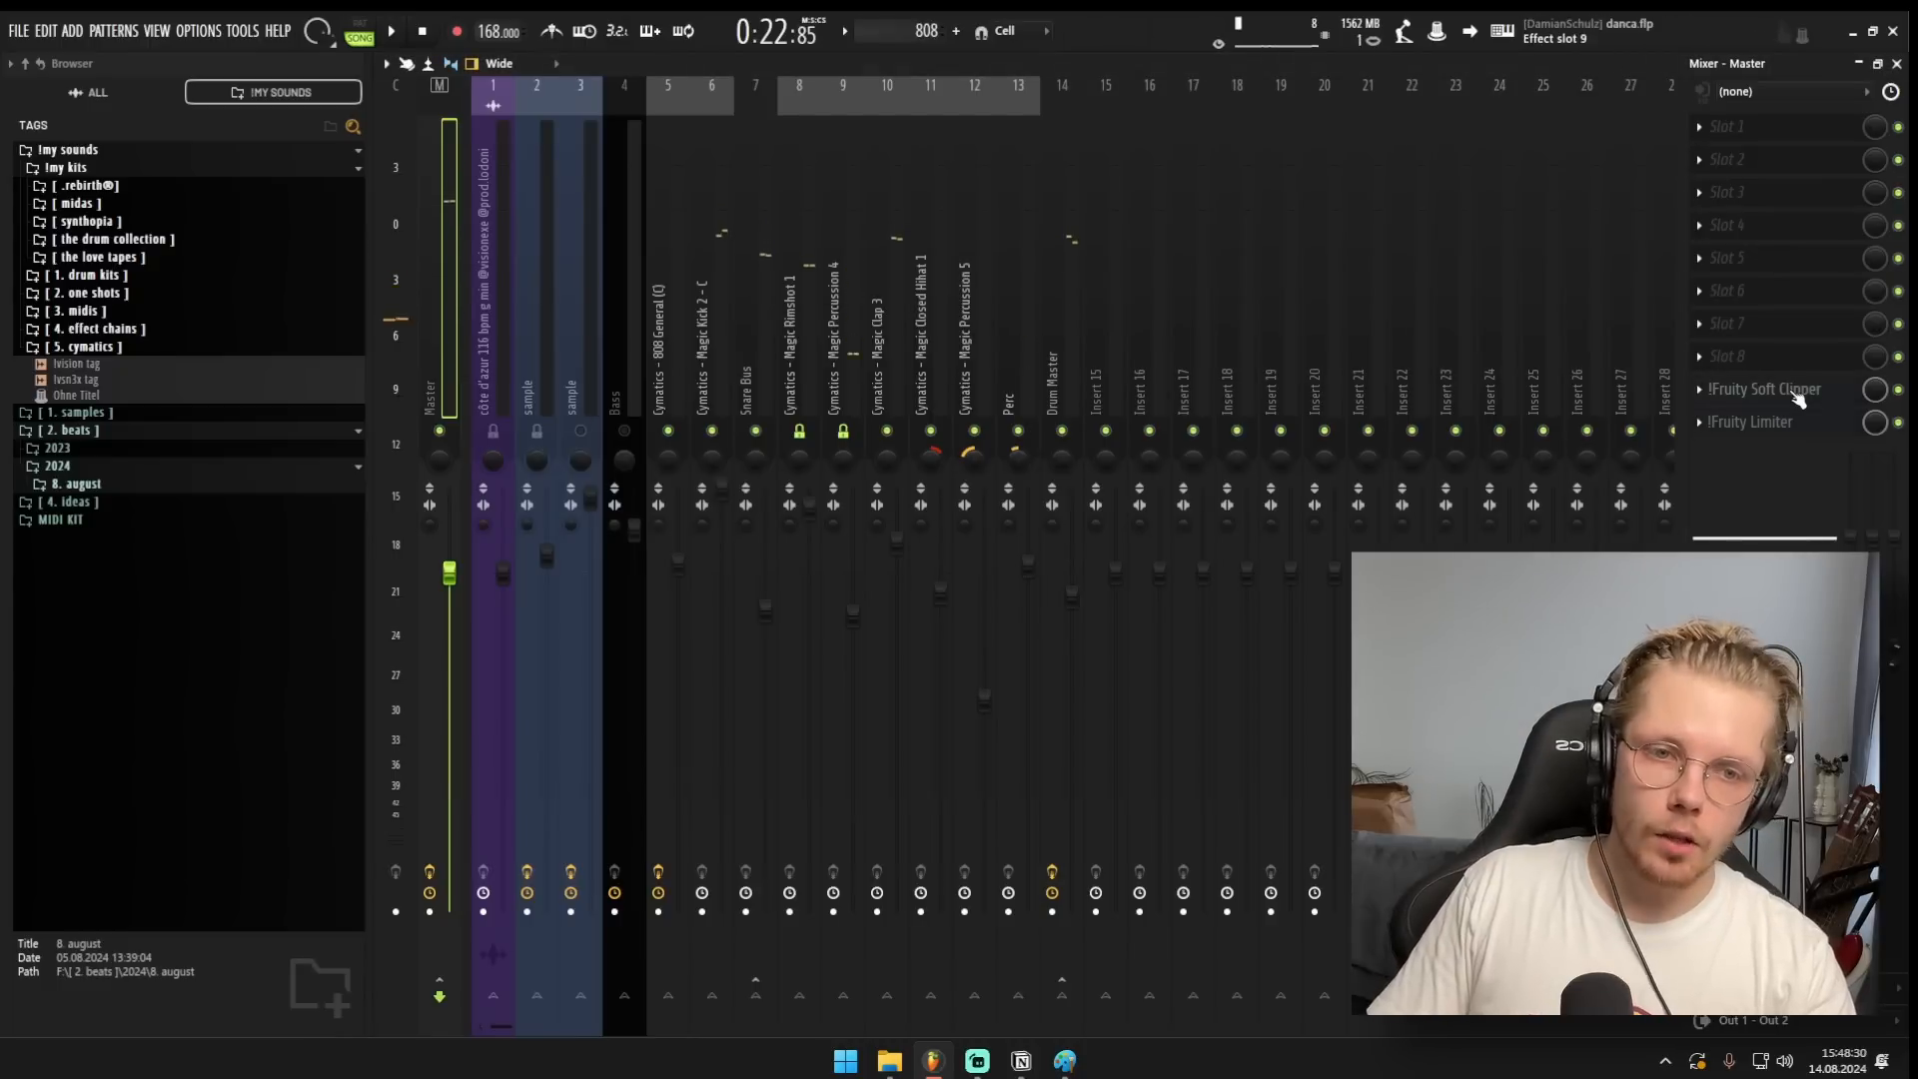
pyautogui.click(1798, 398)
pyautogui.click(1791, 421)
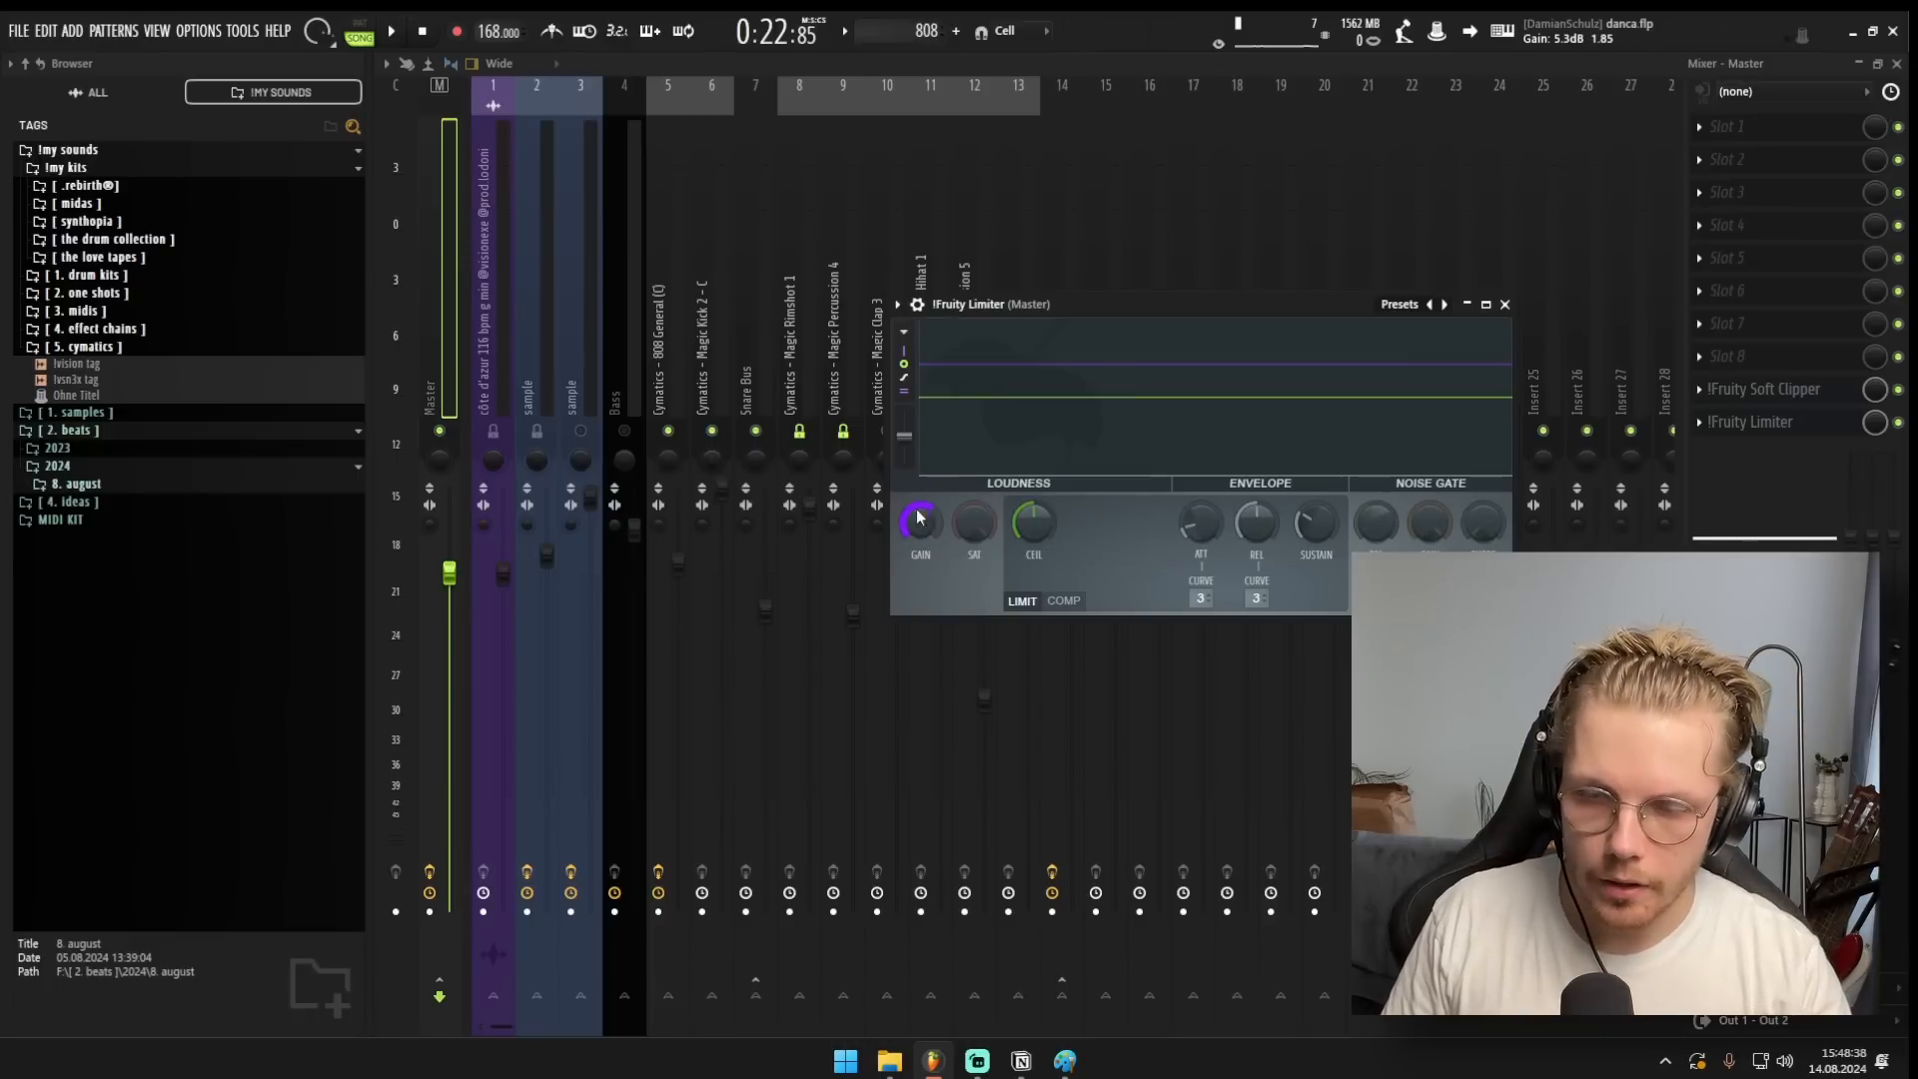
pyautogui.moveTo(1078, 322); pyautogui.dragTo(1202, 356)
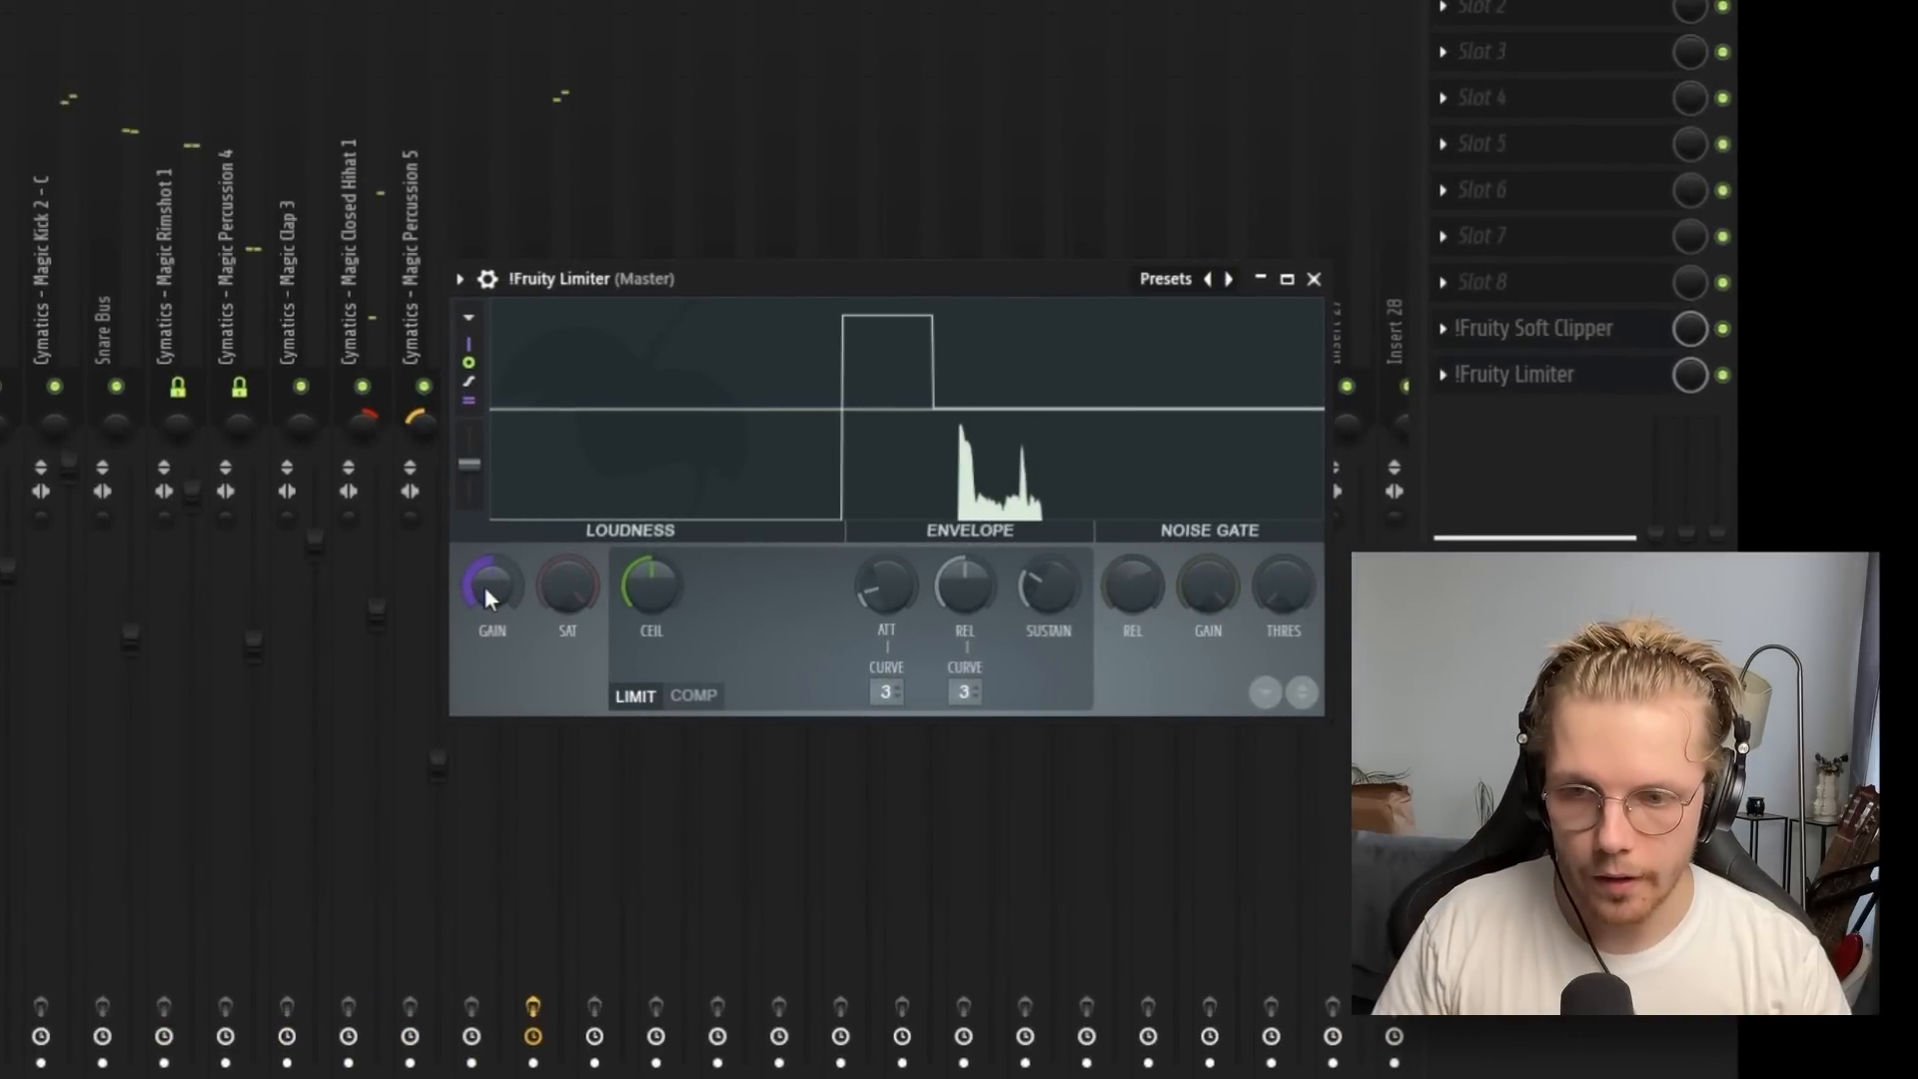
pyautogui.moveTo(483, 586); pyautogui.dragTo(483, 549)
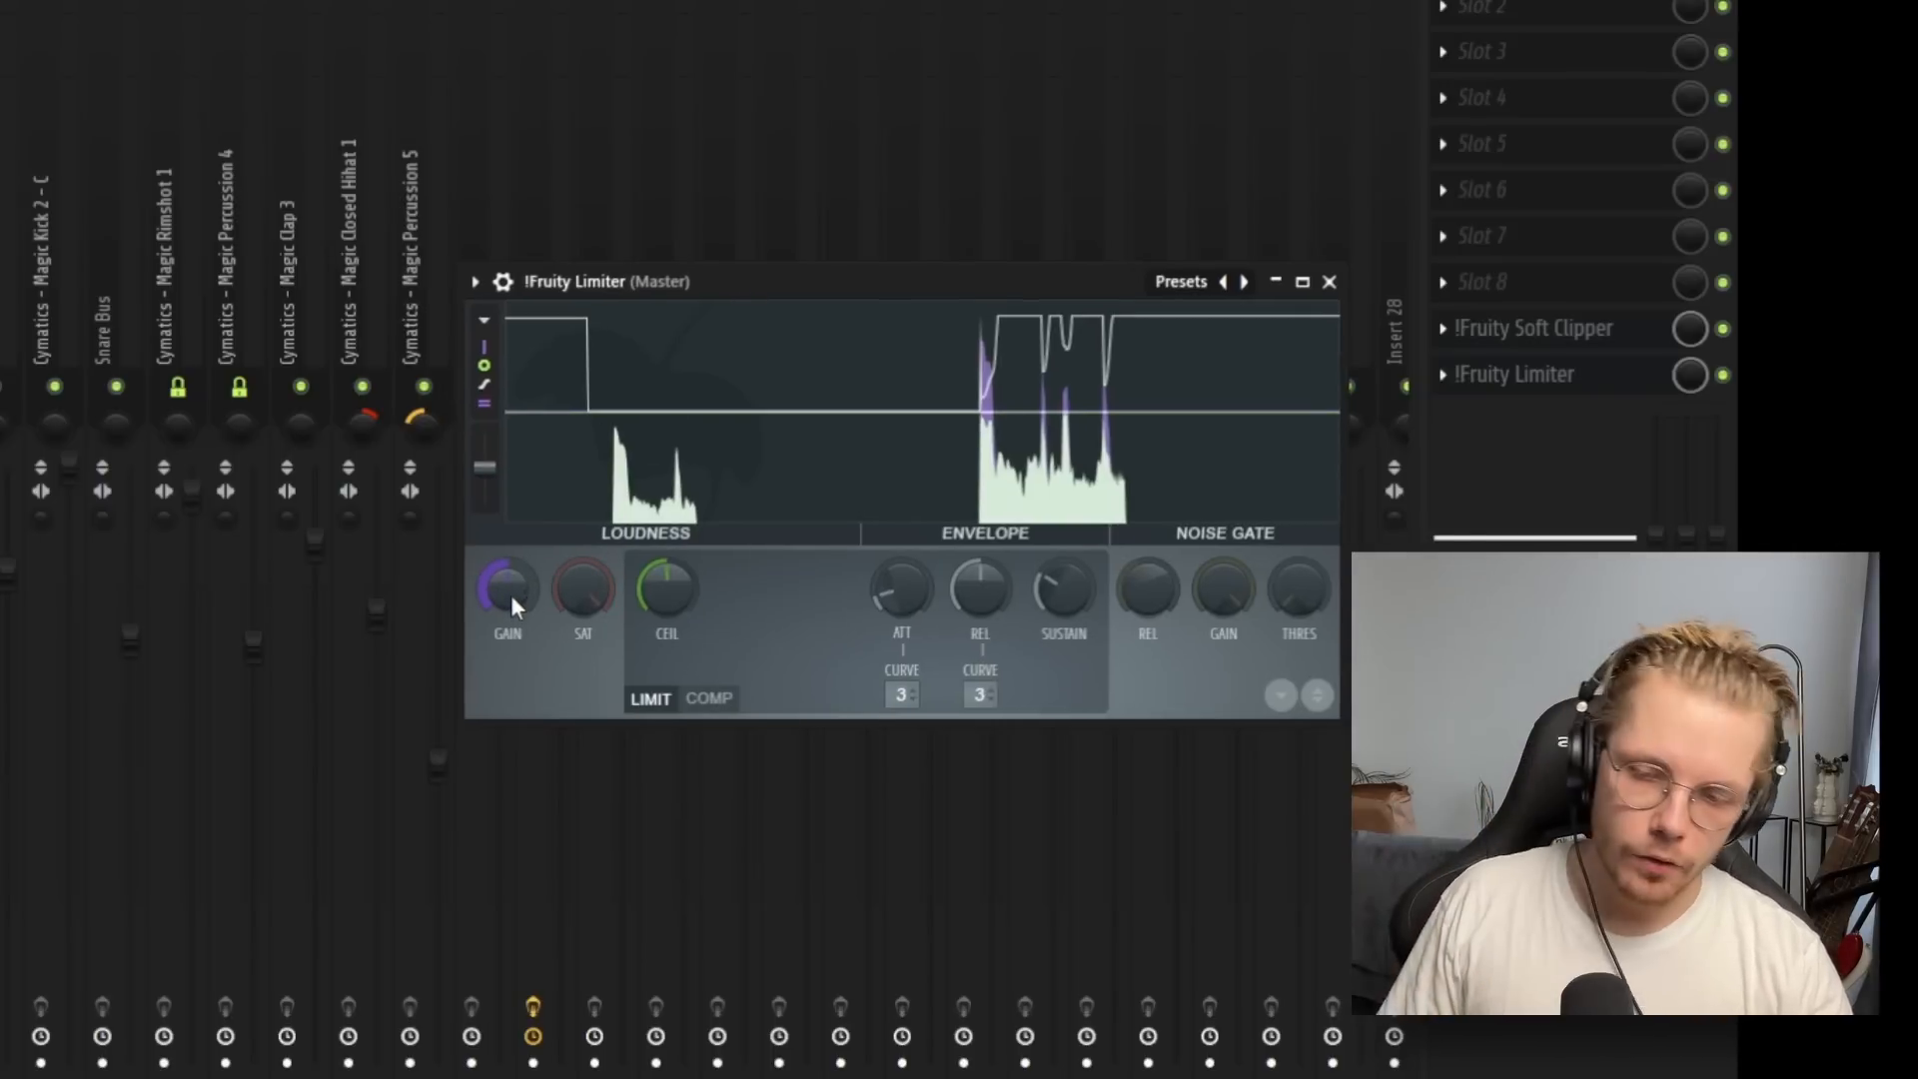
pyautogui.moveTo(511, 595); pyautogui.dragTo(524, 590)
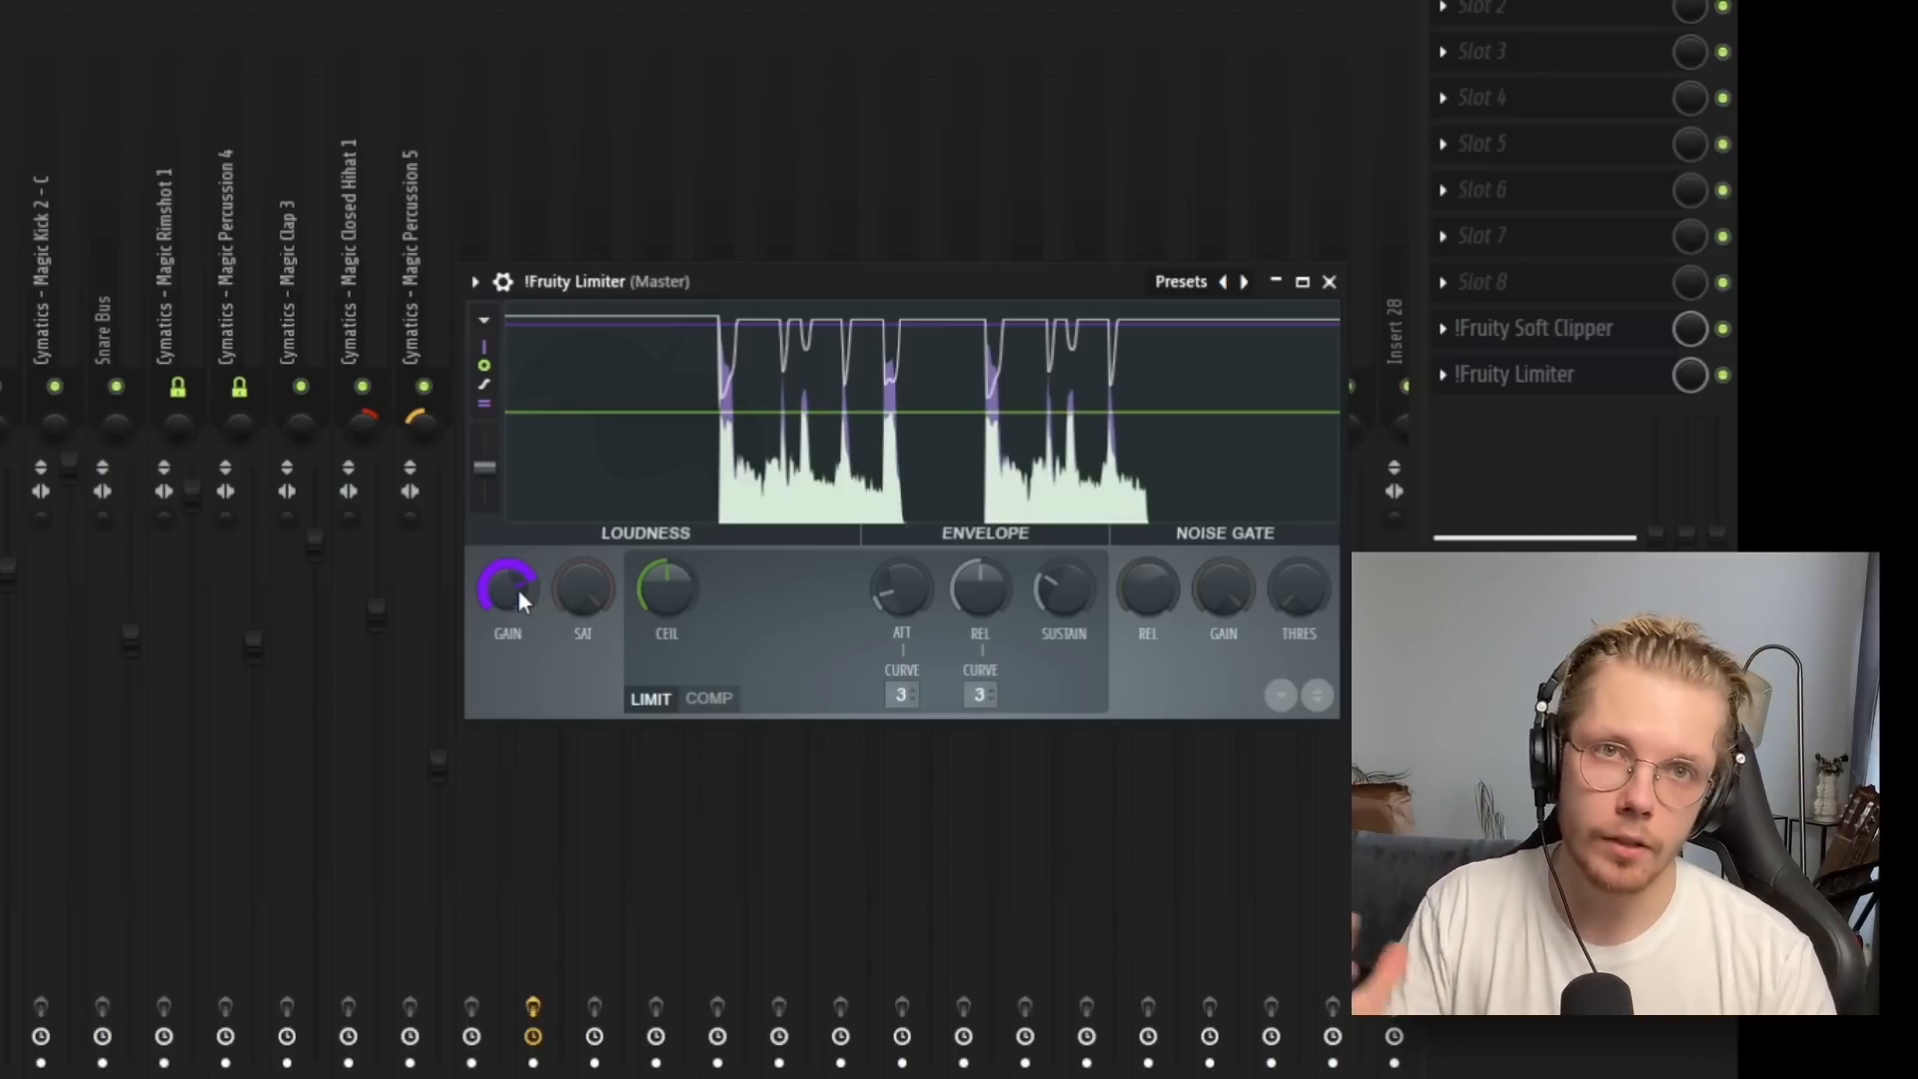
# Play the beat through the Master's Fruity Limiter and reduce its input gain.
pyautogui.moveTo(710, 282); pyautogui.dragTo(708, 229)
pyautogui.press('space')
pyautogui.moveTo(508, 538); pyautogui.dragTo(508, 576)
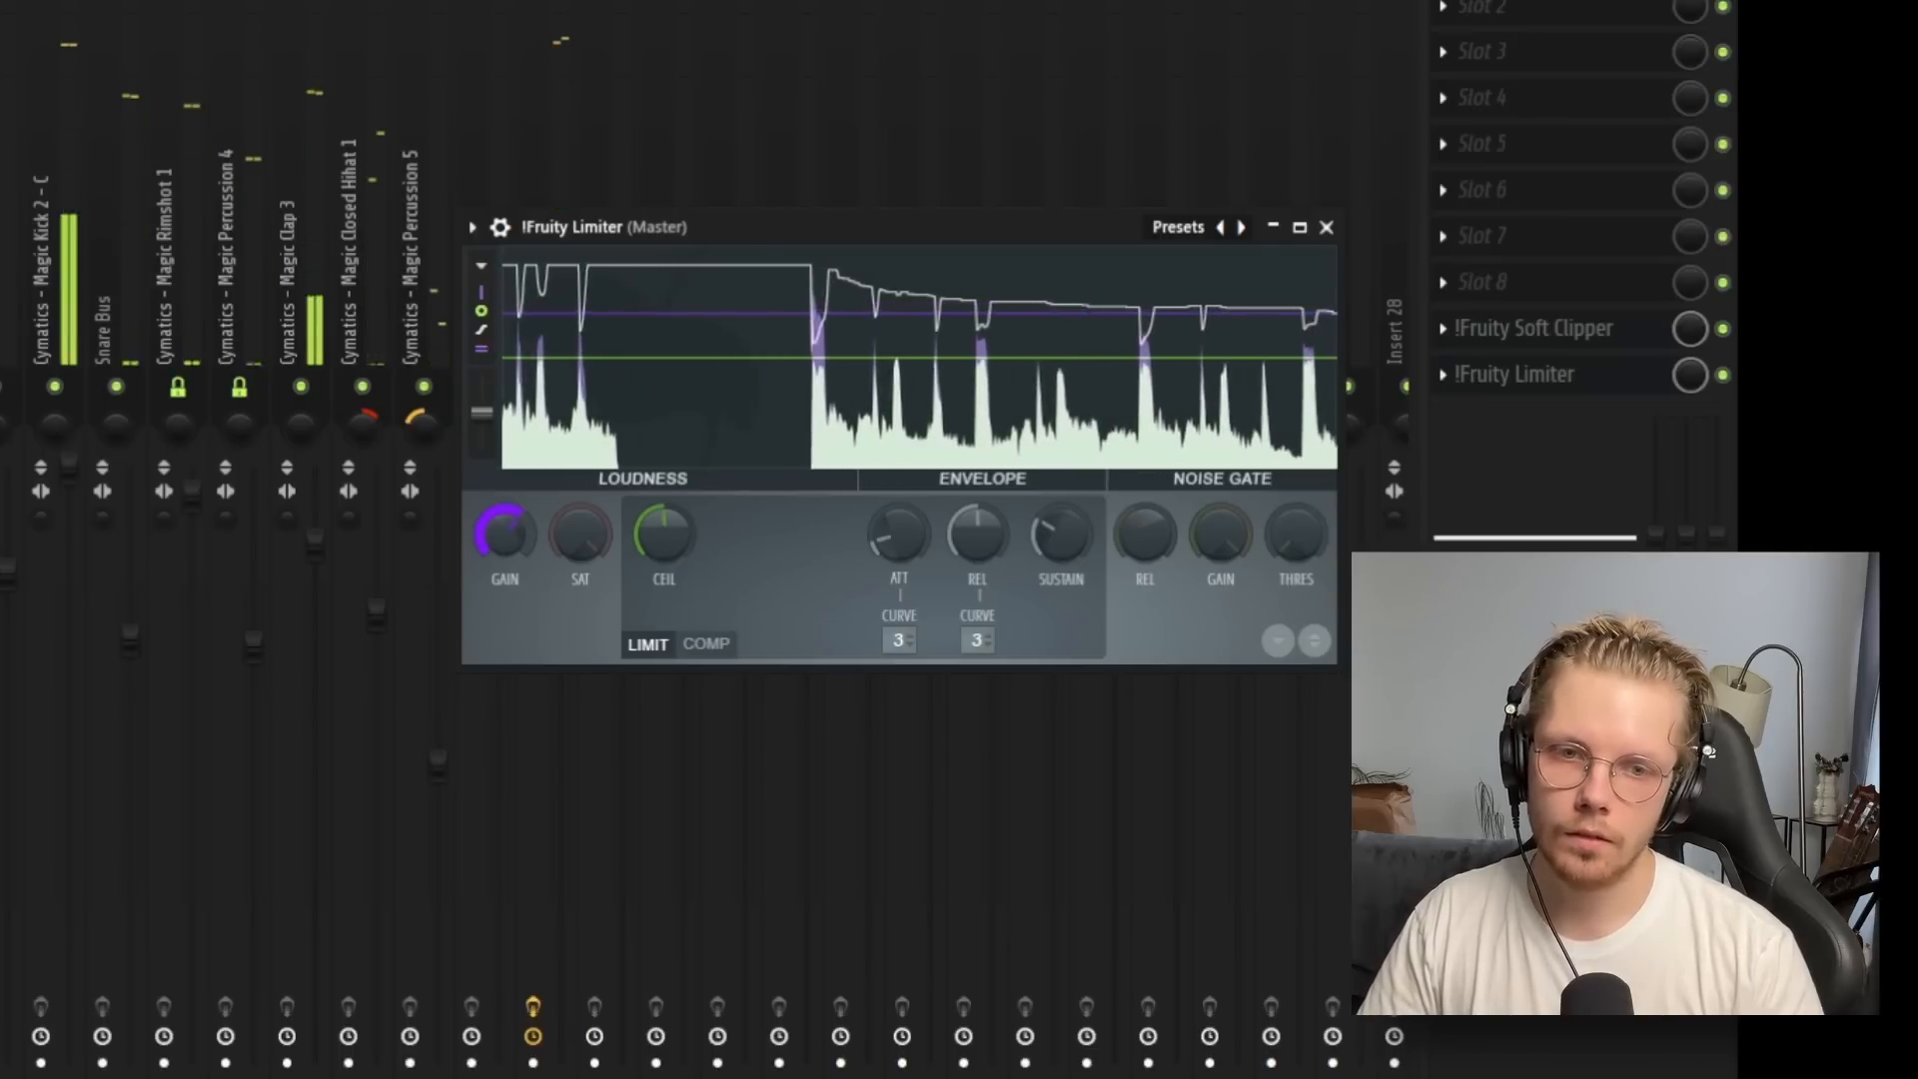
pyautogui.moveTo(706, 241); pyautogui.dragTo(679, 227)
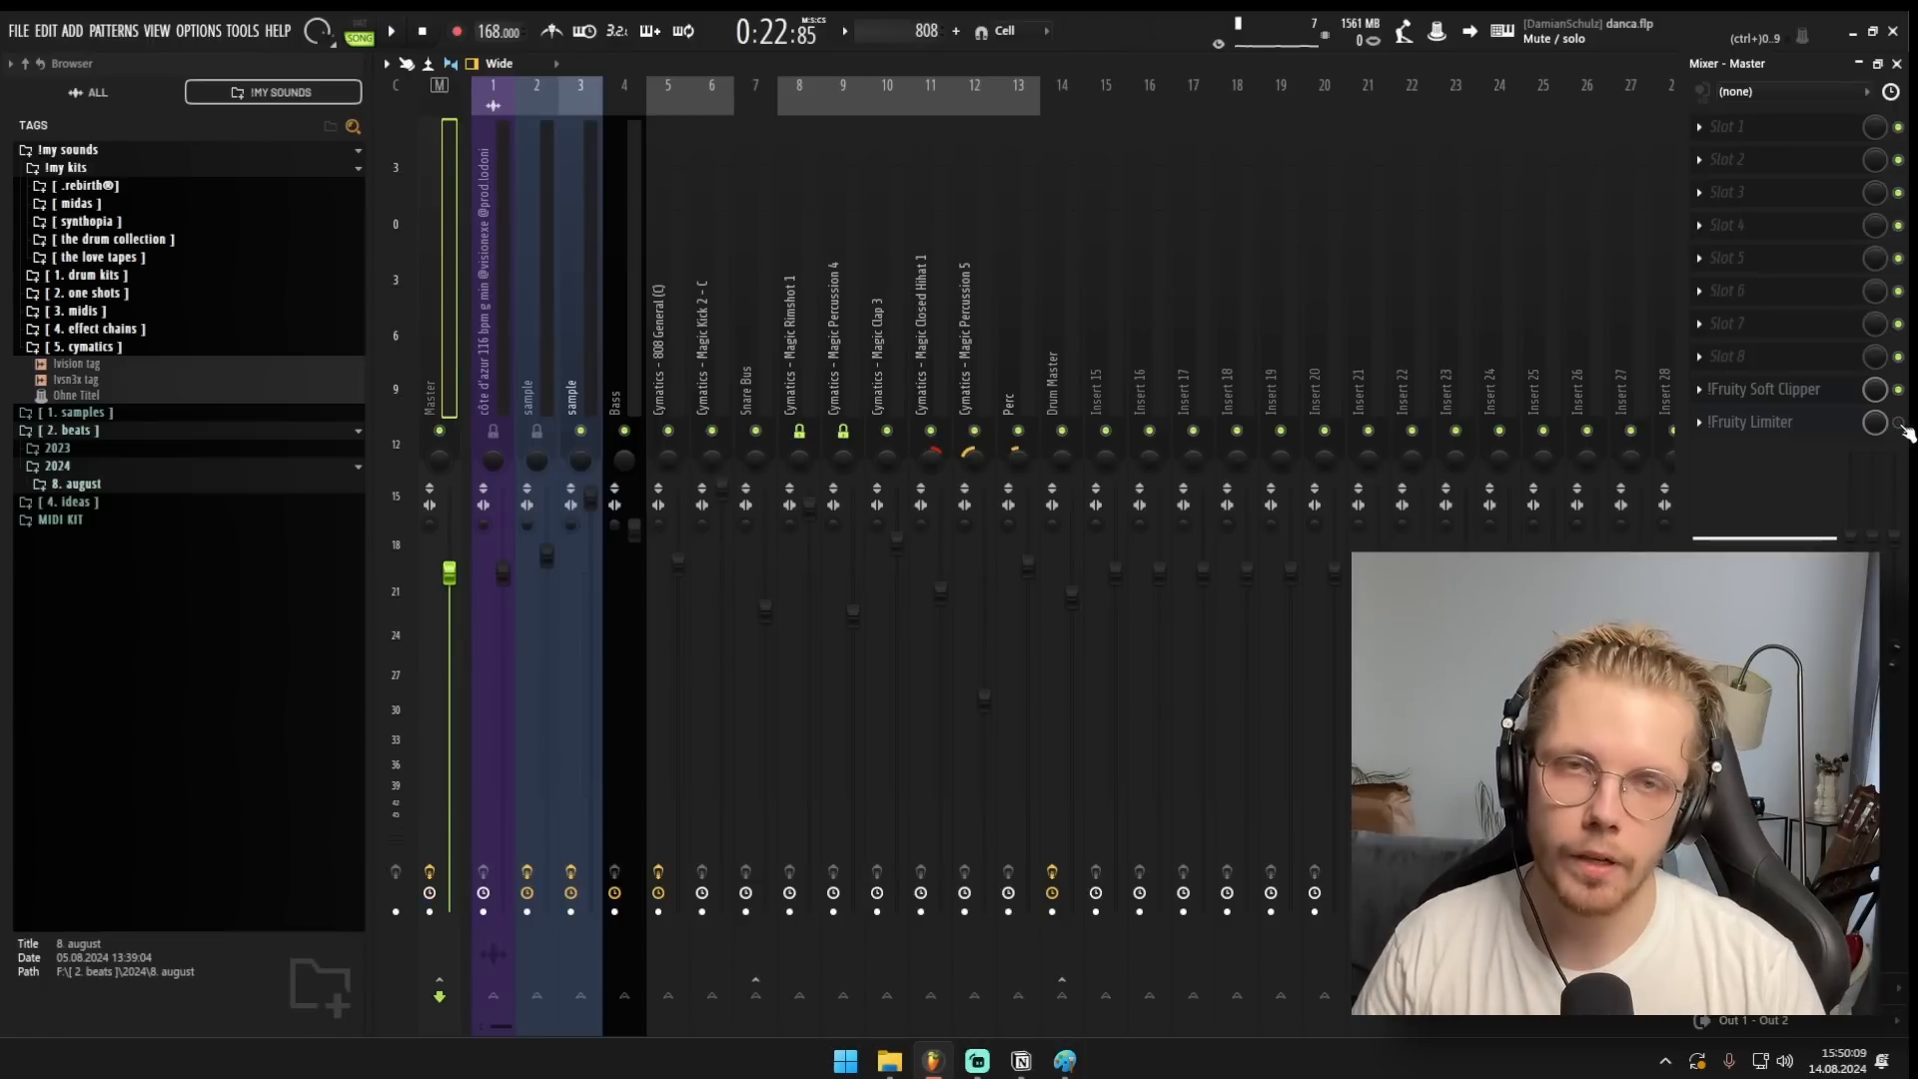
# Play the beat with the Master limiter enabled and lower the Snare Bus fader slightly.
pyautogui.press('space')
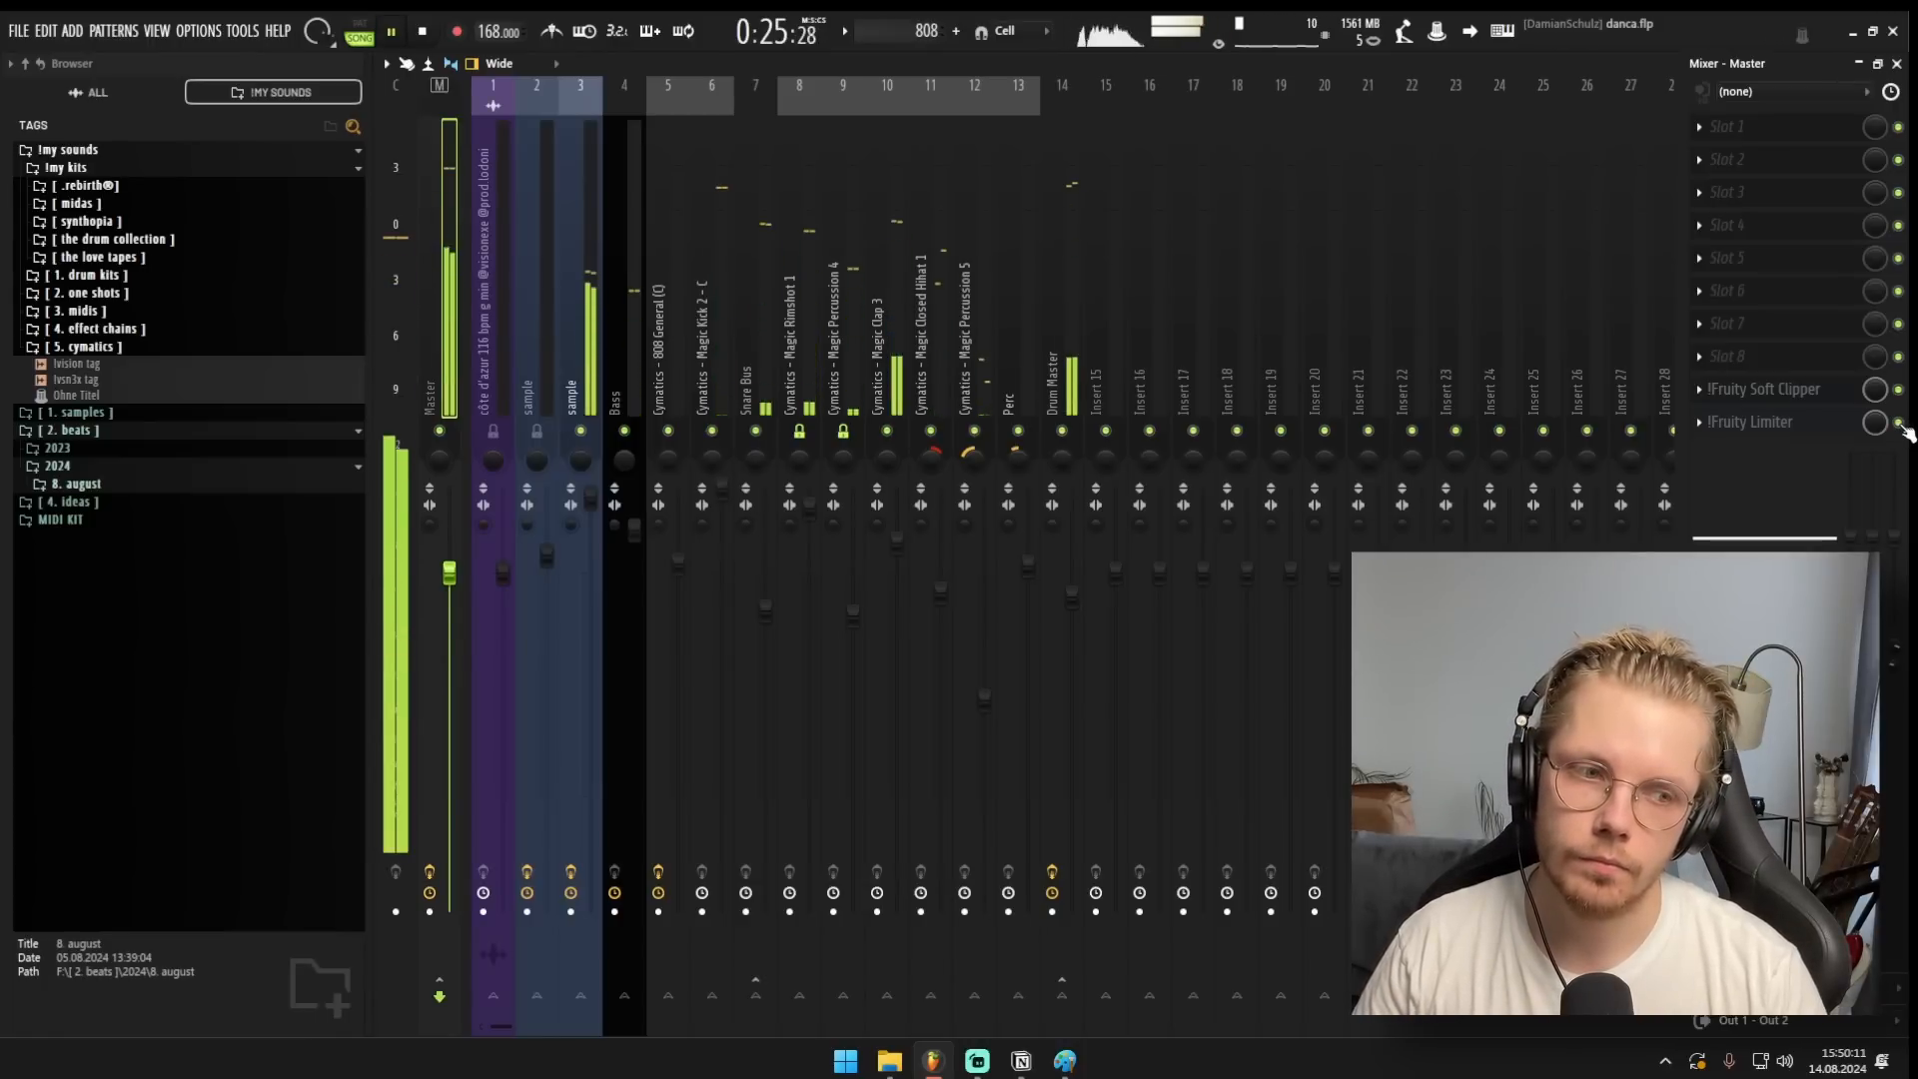
pyautogui.press('space')
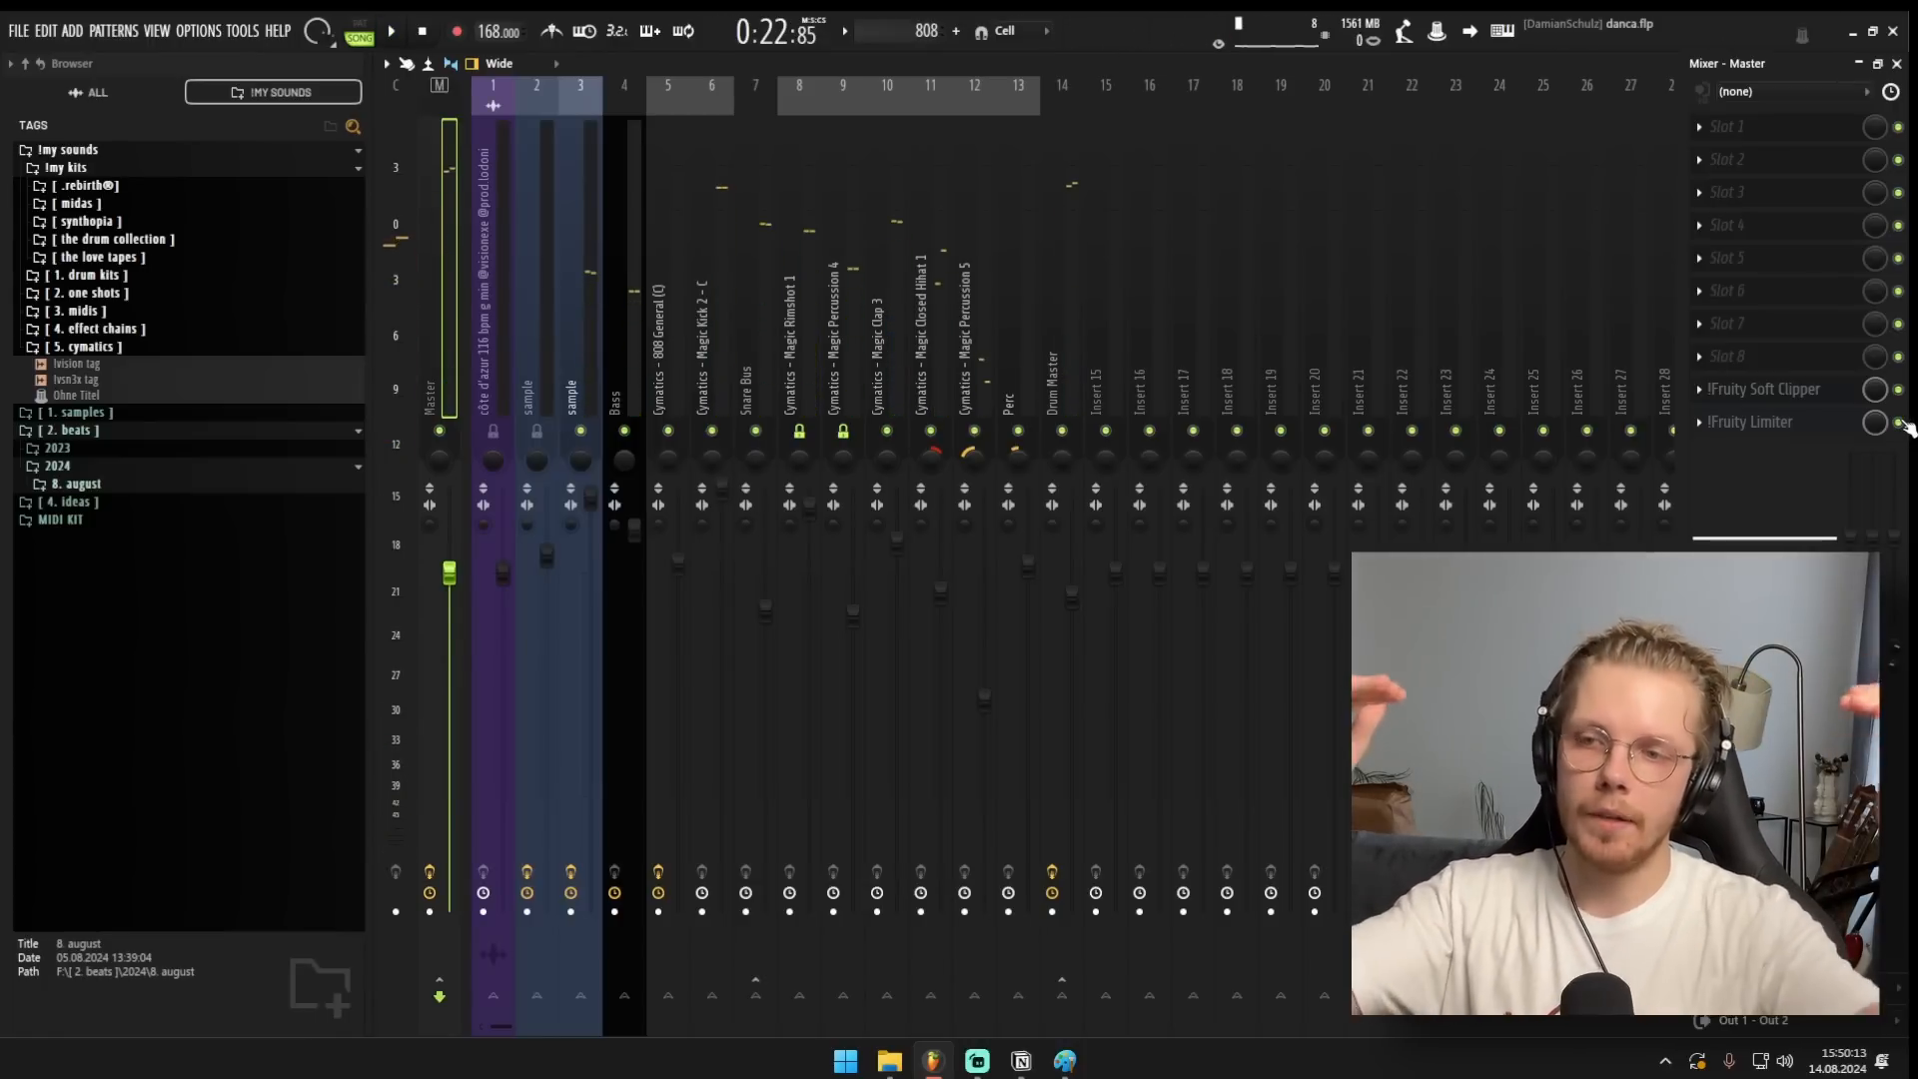
pyautogui.click(883, 399)
pyautogui.click(801, 372)
pyautogui.click(761, 377)
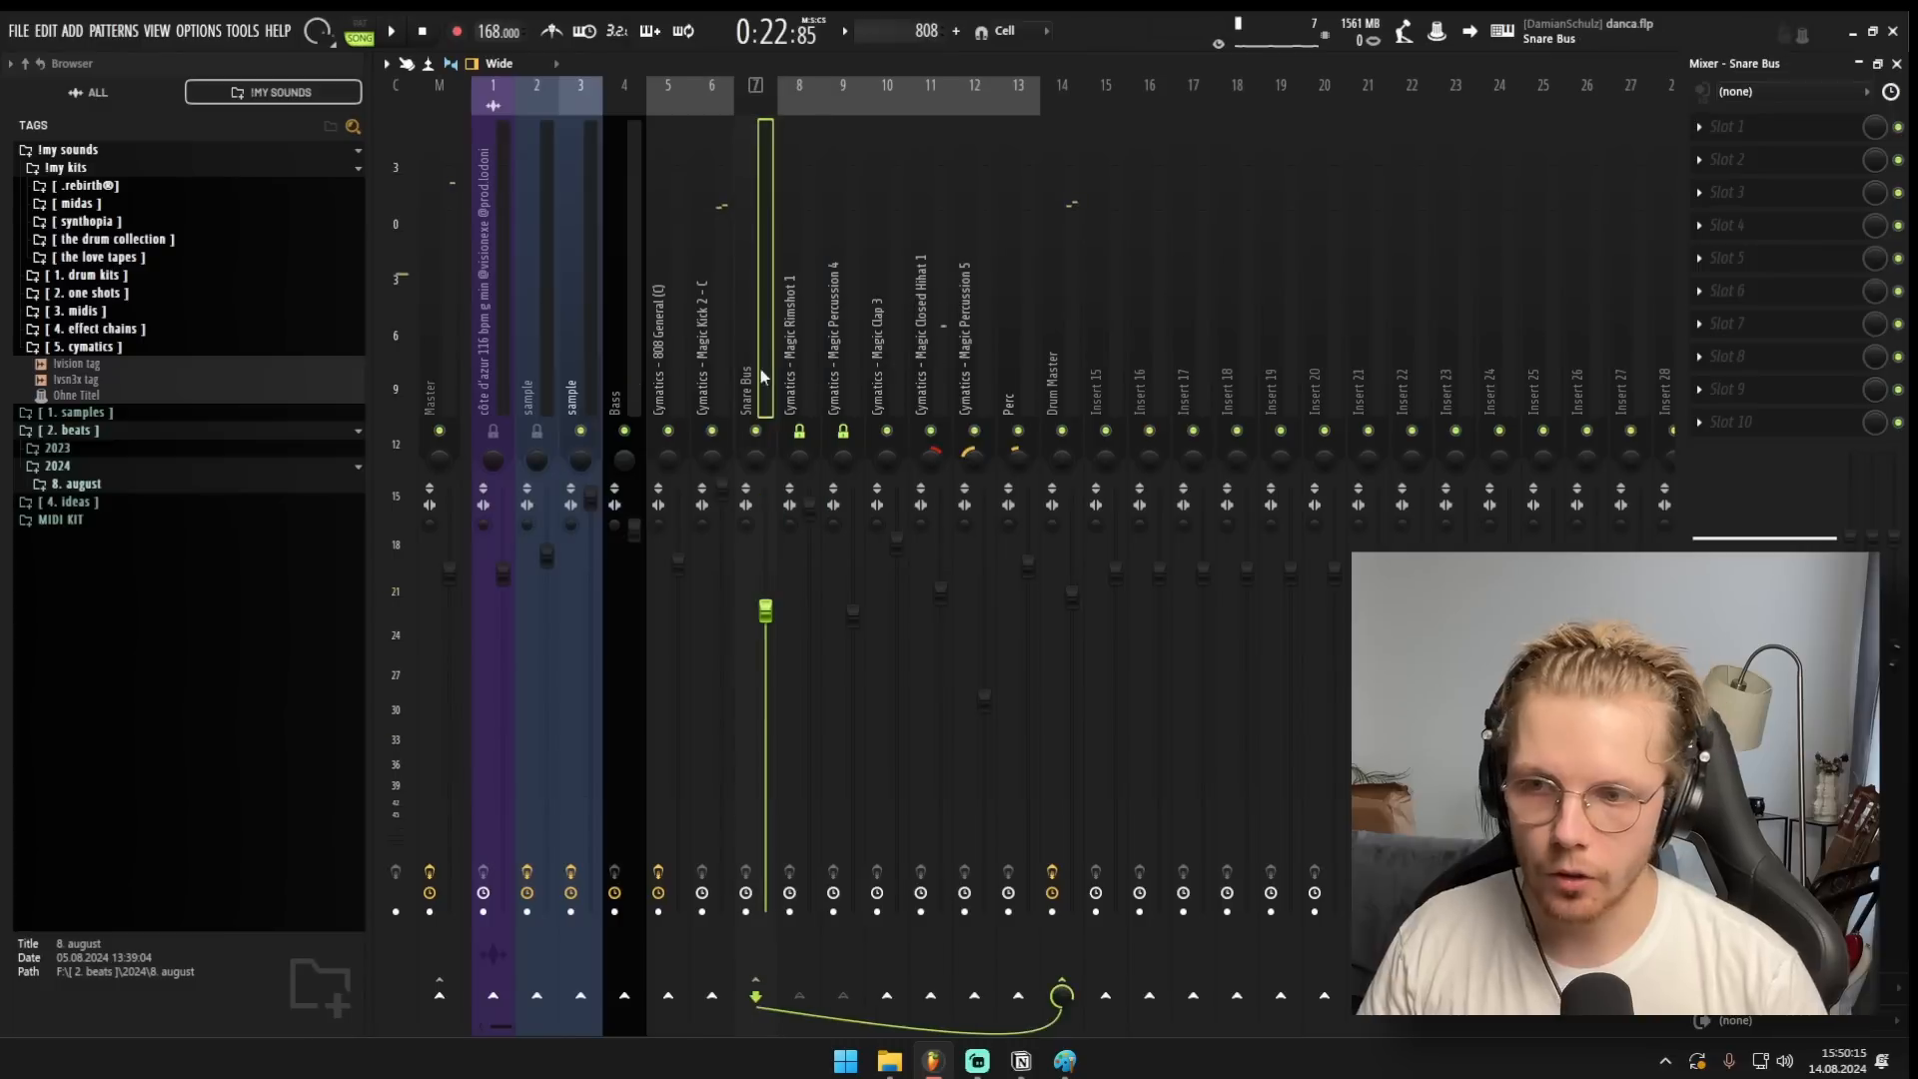
pyautogui.press('space')
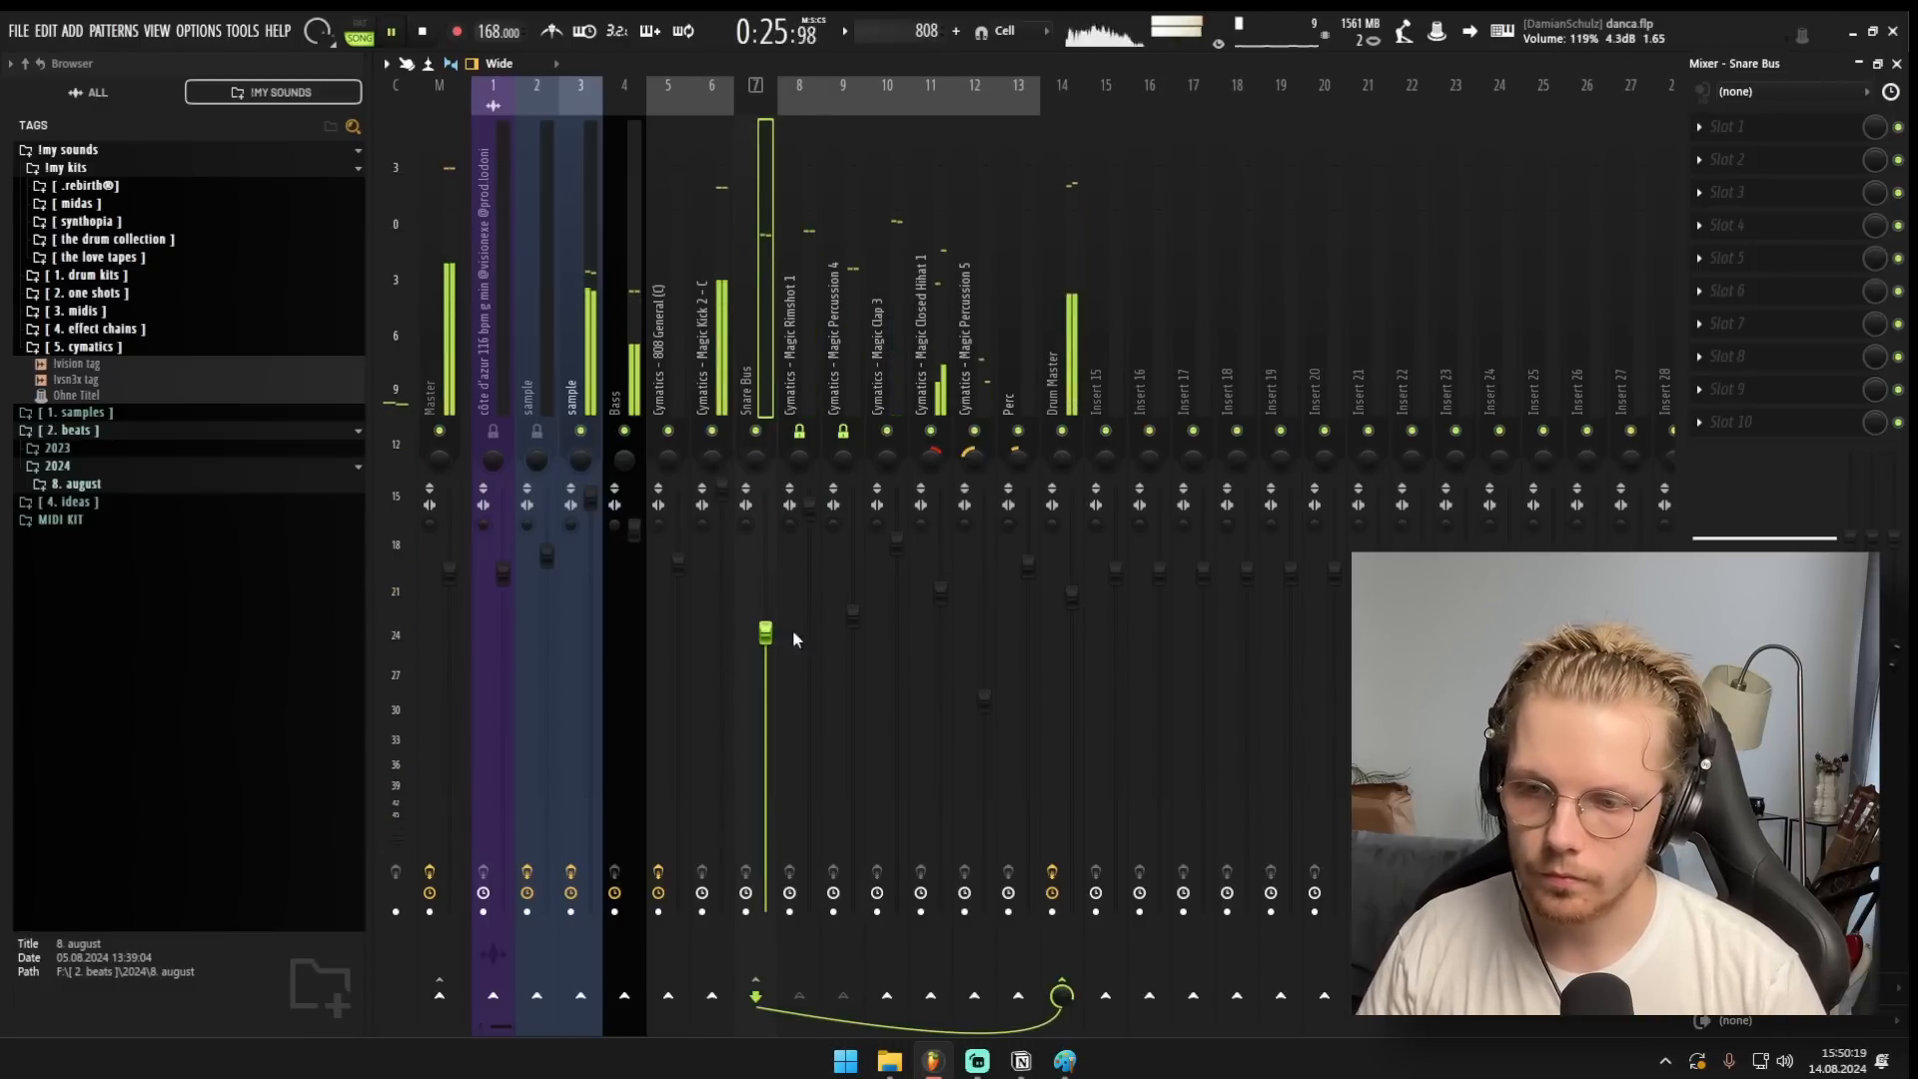
pyautogui.moveTo(765, 632); pyautogui.dragTo(765, 628)
pyautogui.press('space')
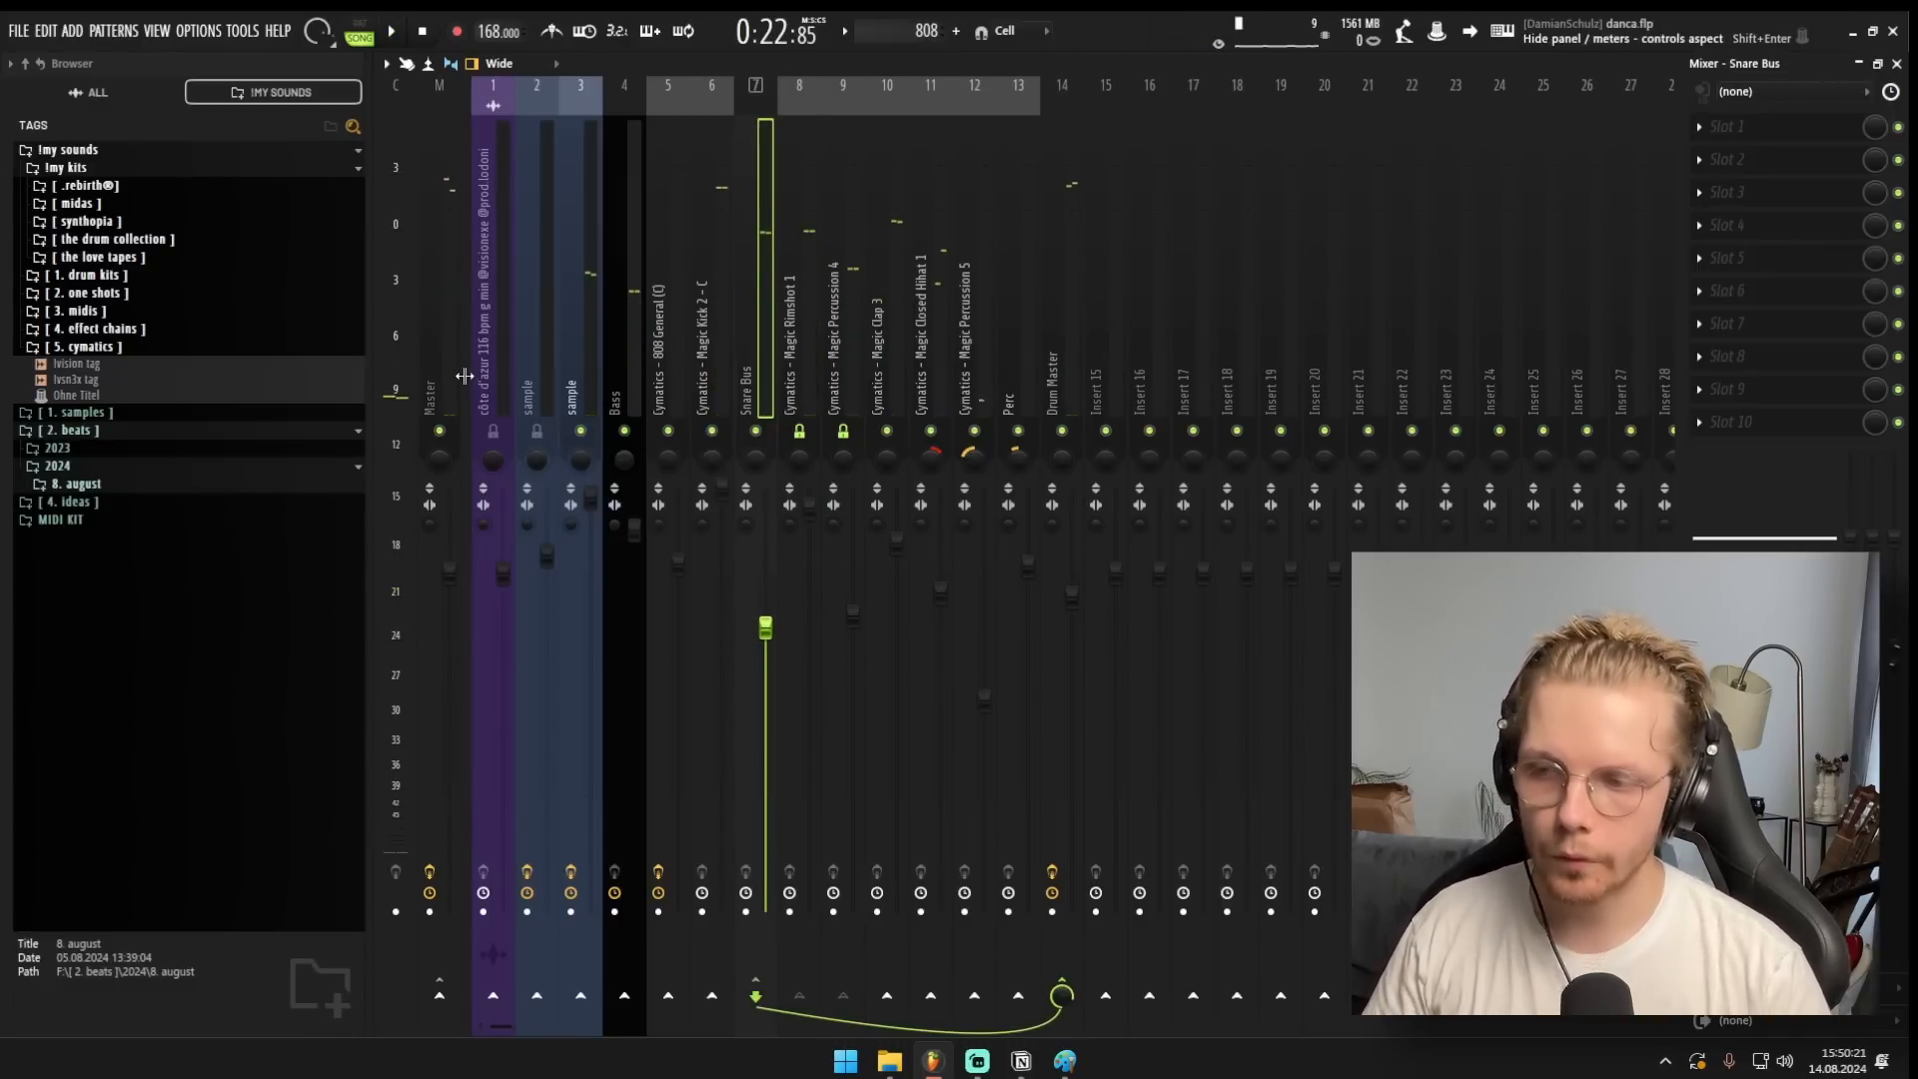
# Add Fruity Parametric EQ 2 in slot 7 of the Master track.
pyautogui.click(449, 378)
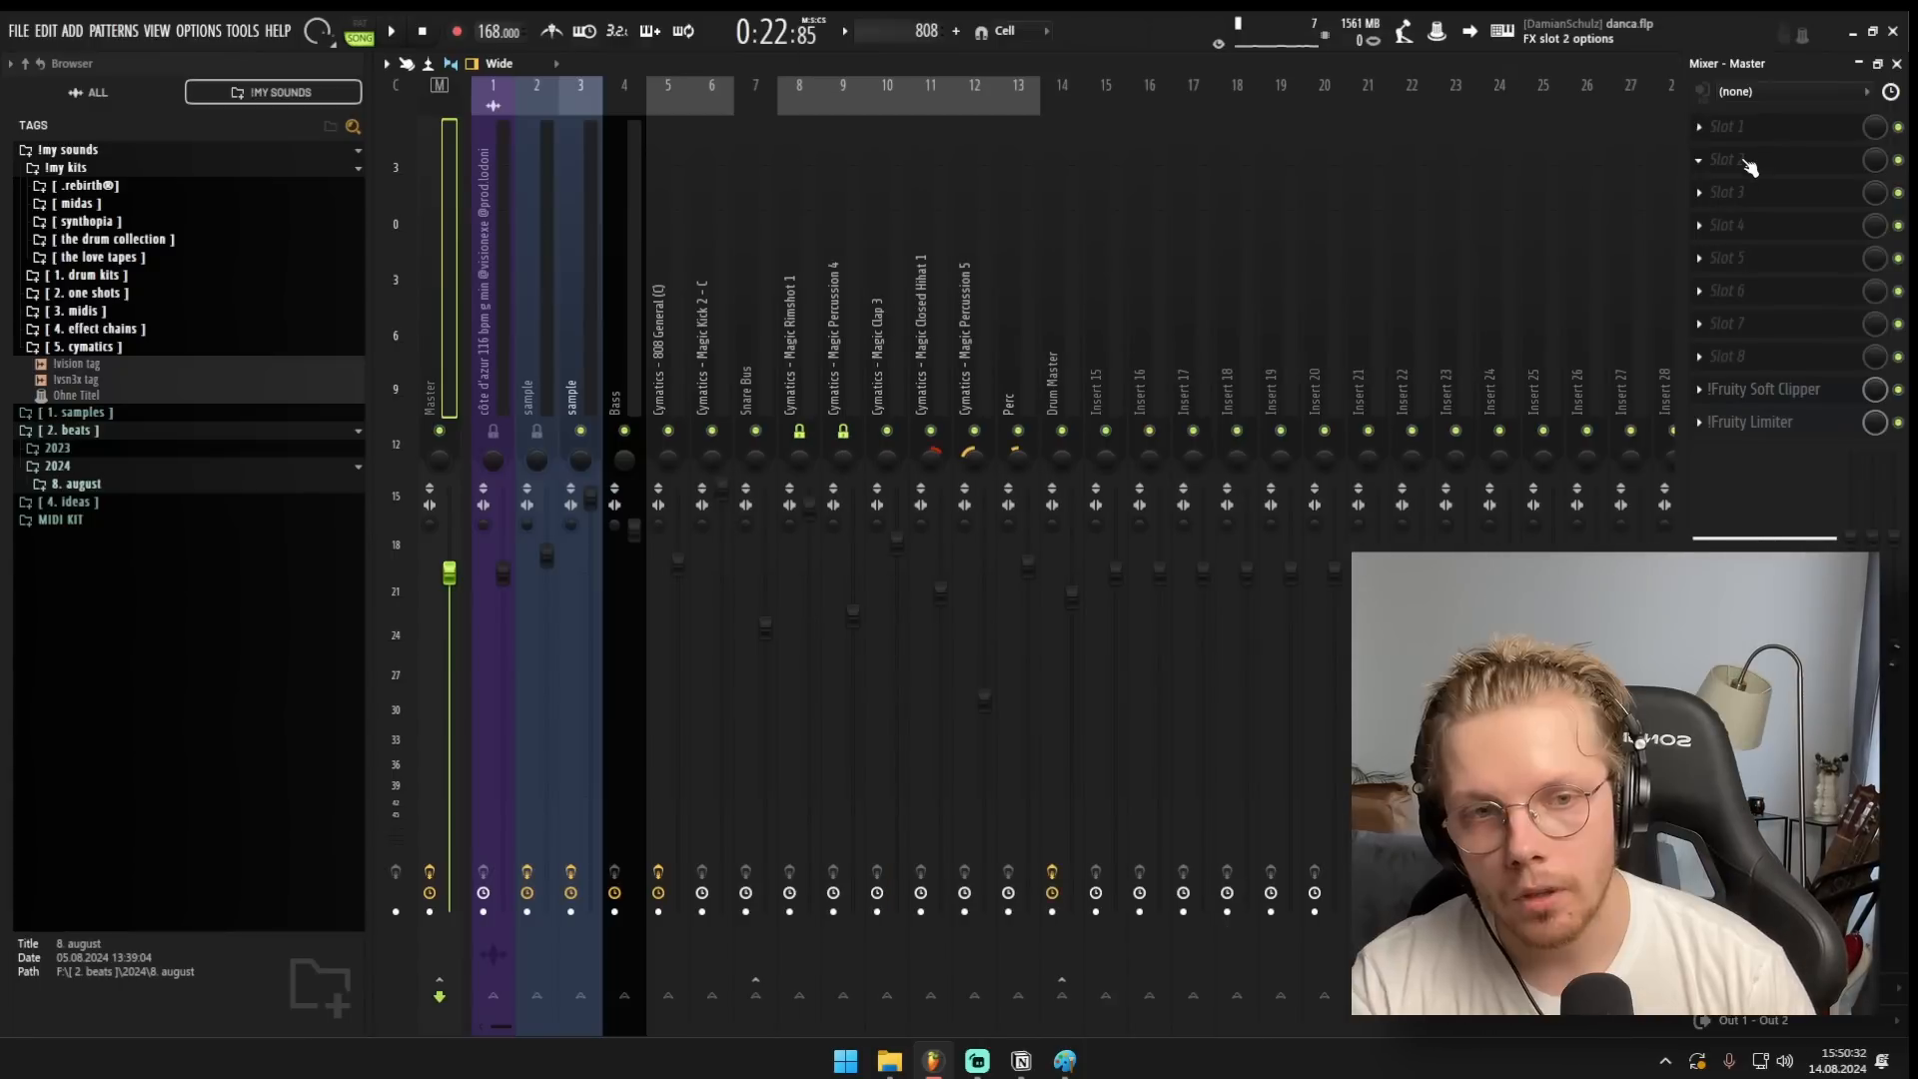
pyautogui.click(1743, 323)
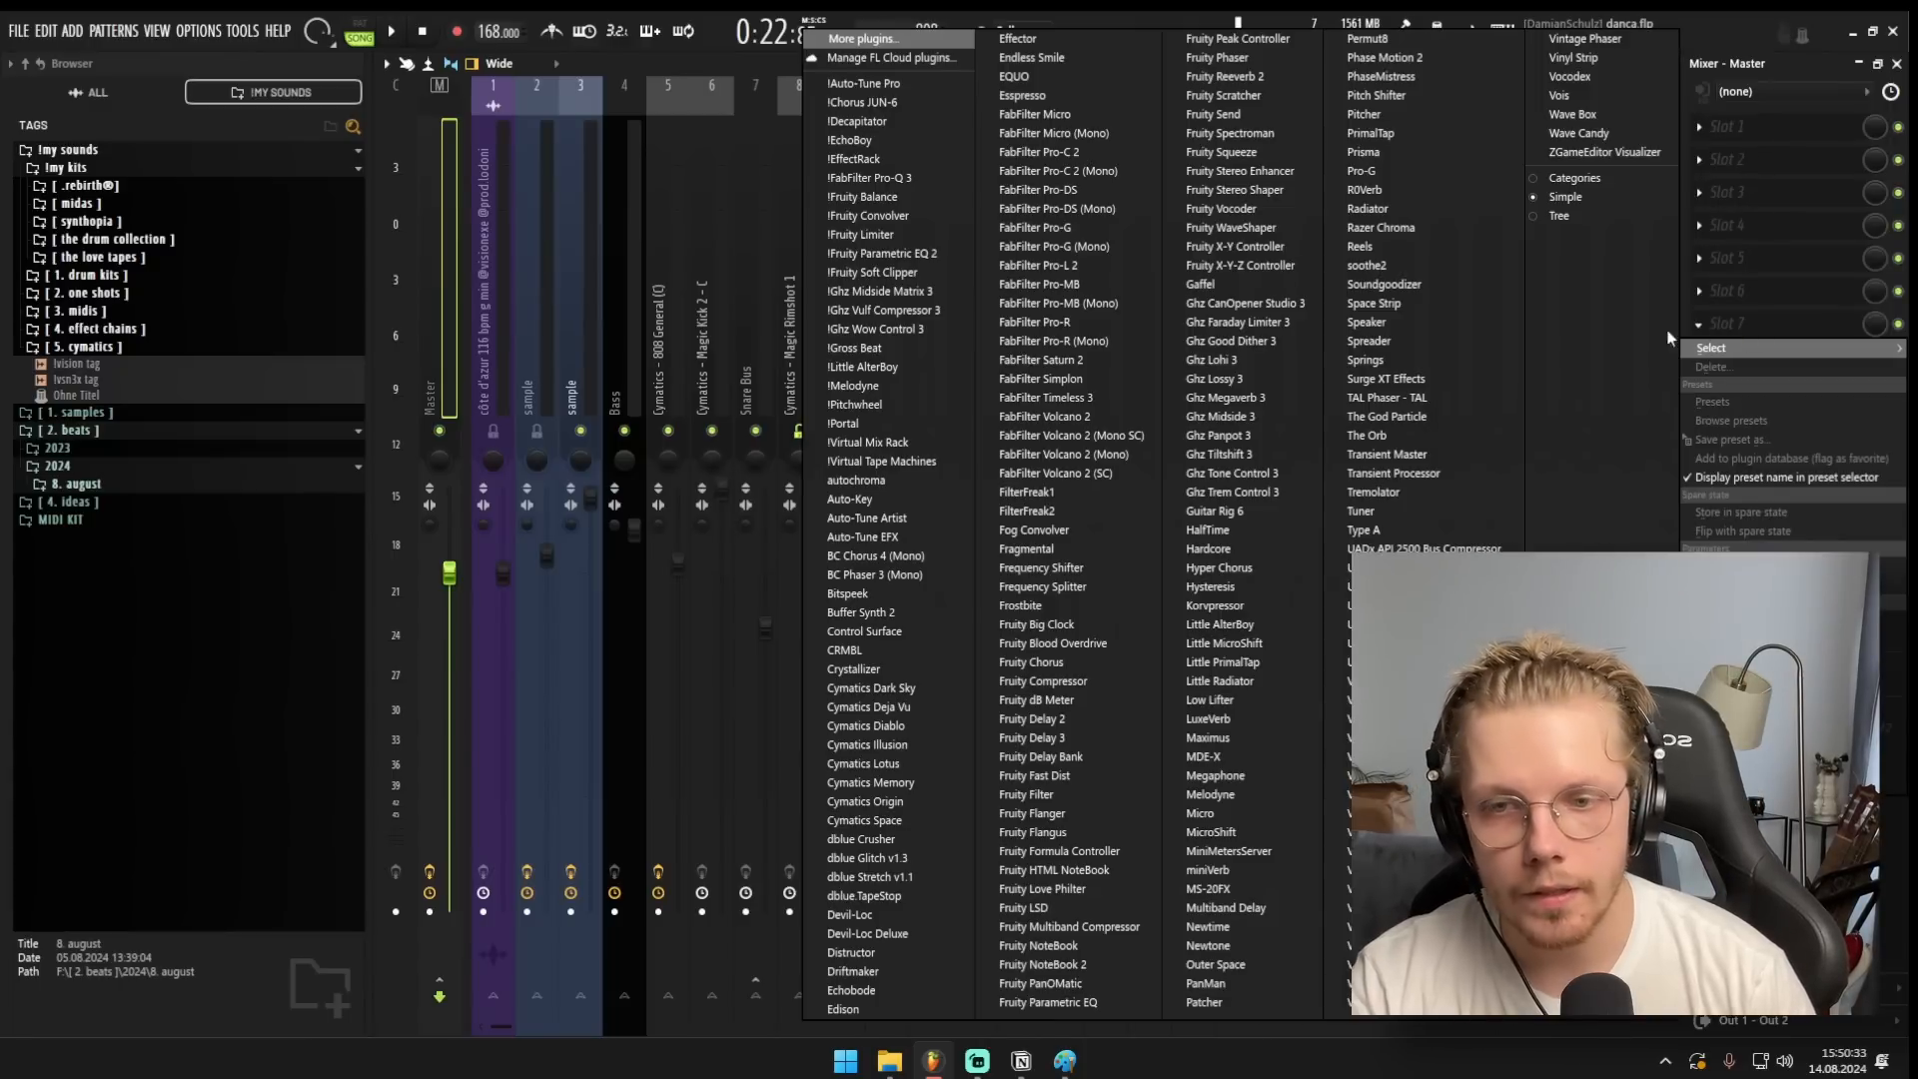
pyautogui.click(940, 254)
# Add Virtual Mix Rack in slot 4 of the Master track and close its window.
pyautogui.click(1740, 221)
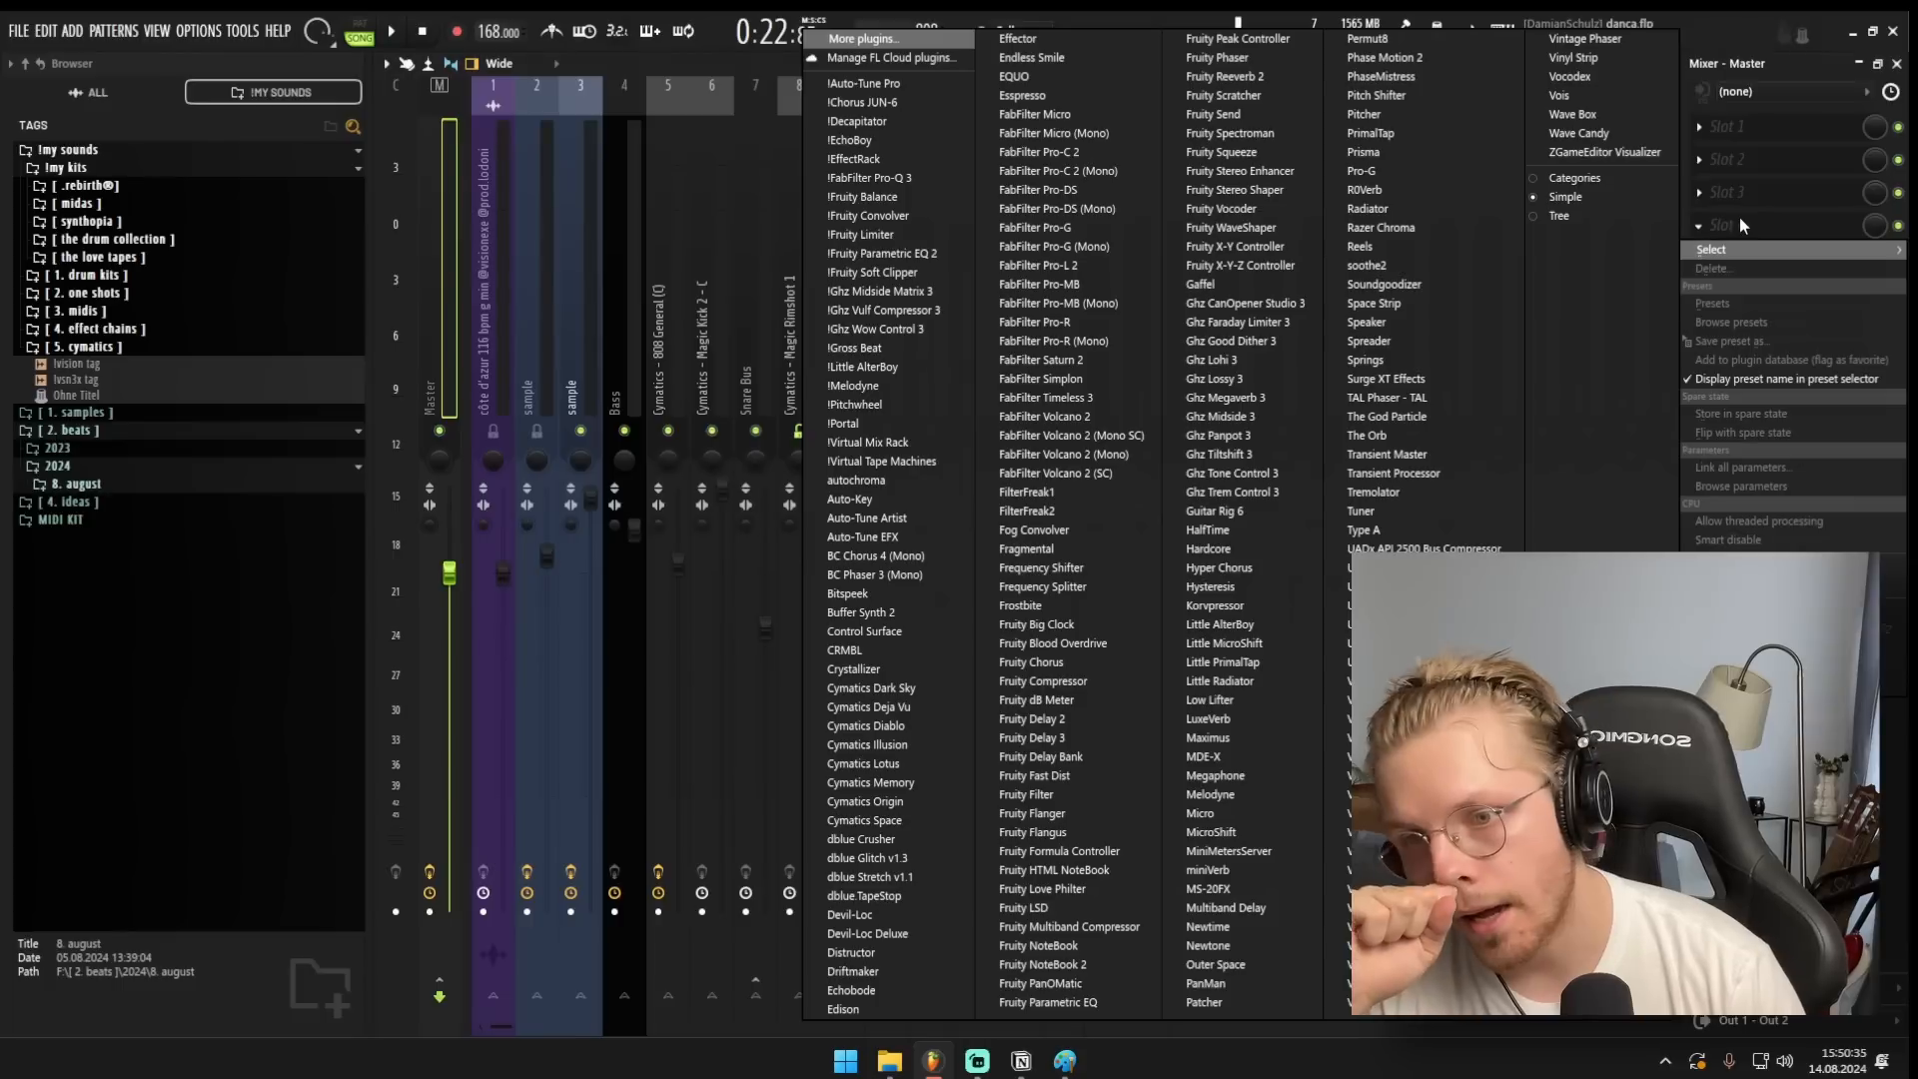
pyautogui.click(893, 442)
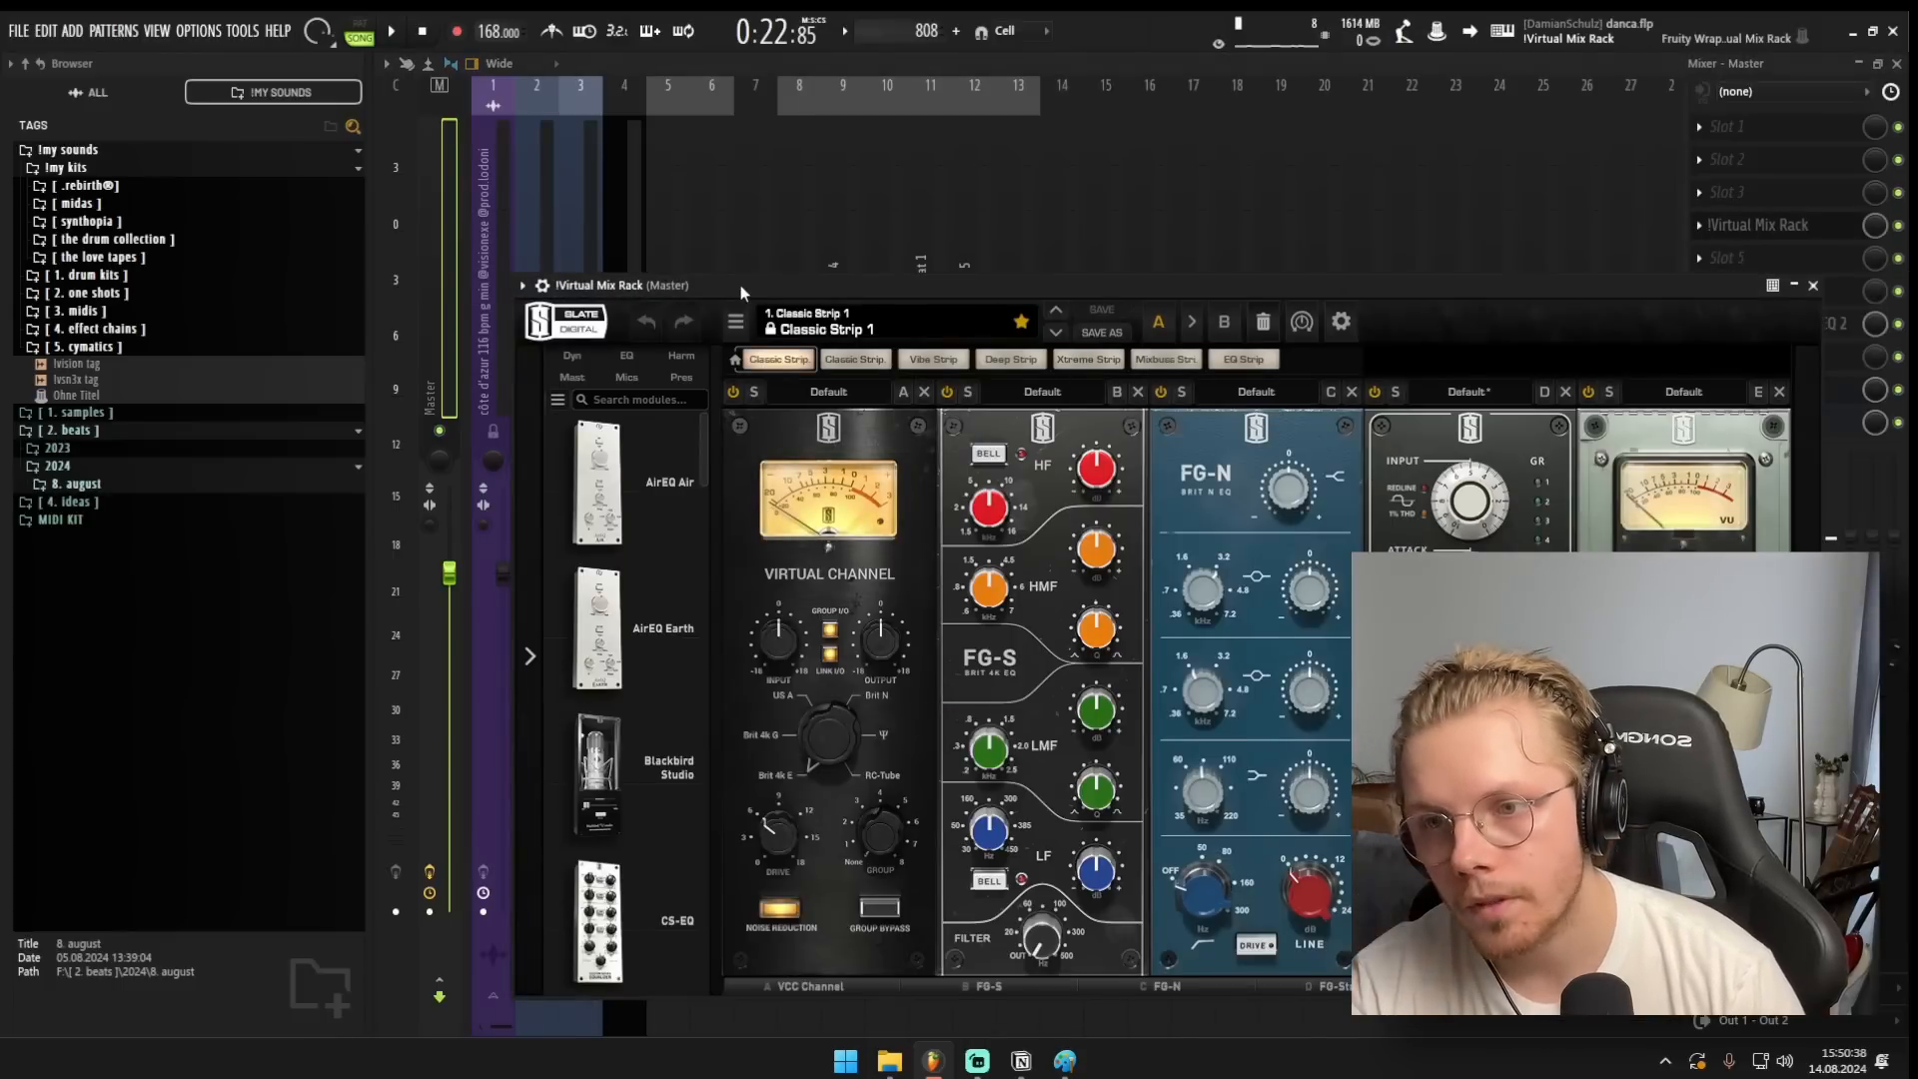
pyautogui.moveTo(740, 284); pyautogui.dragTo(711, 156)
pyautogui.click(1819, 291)
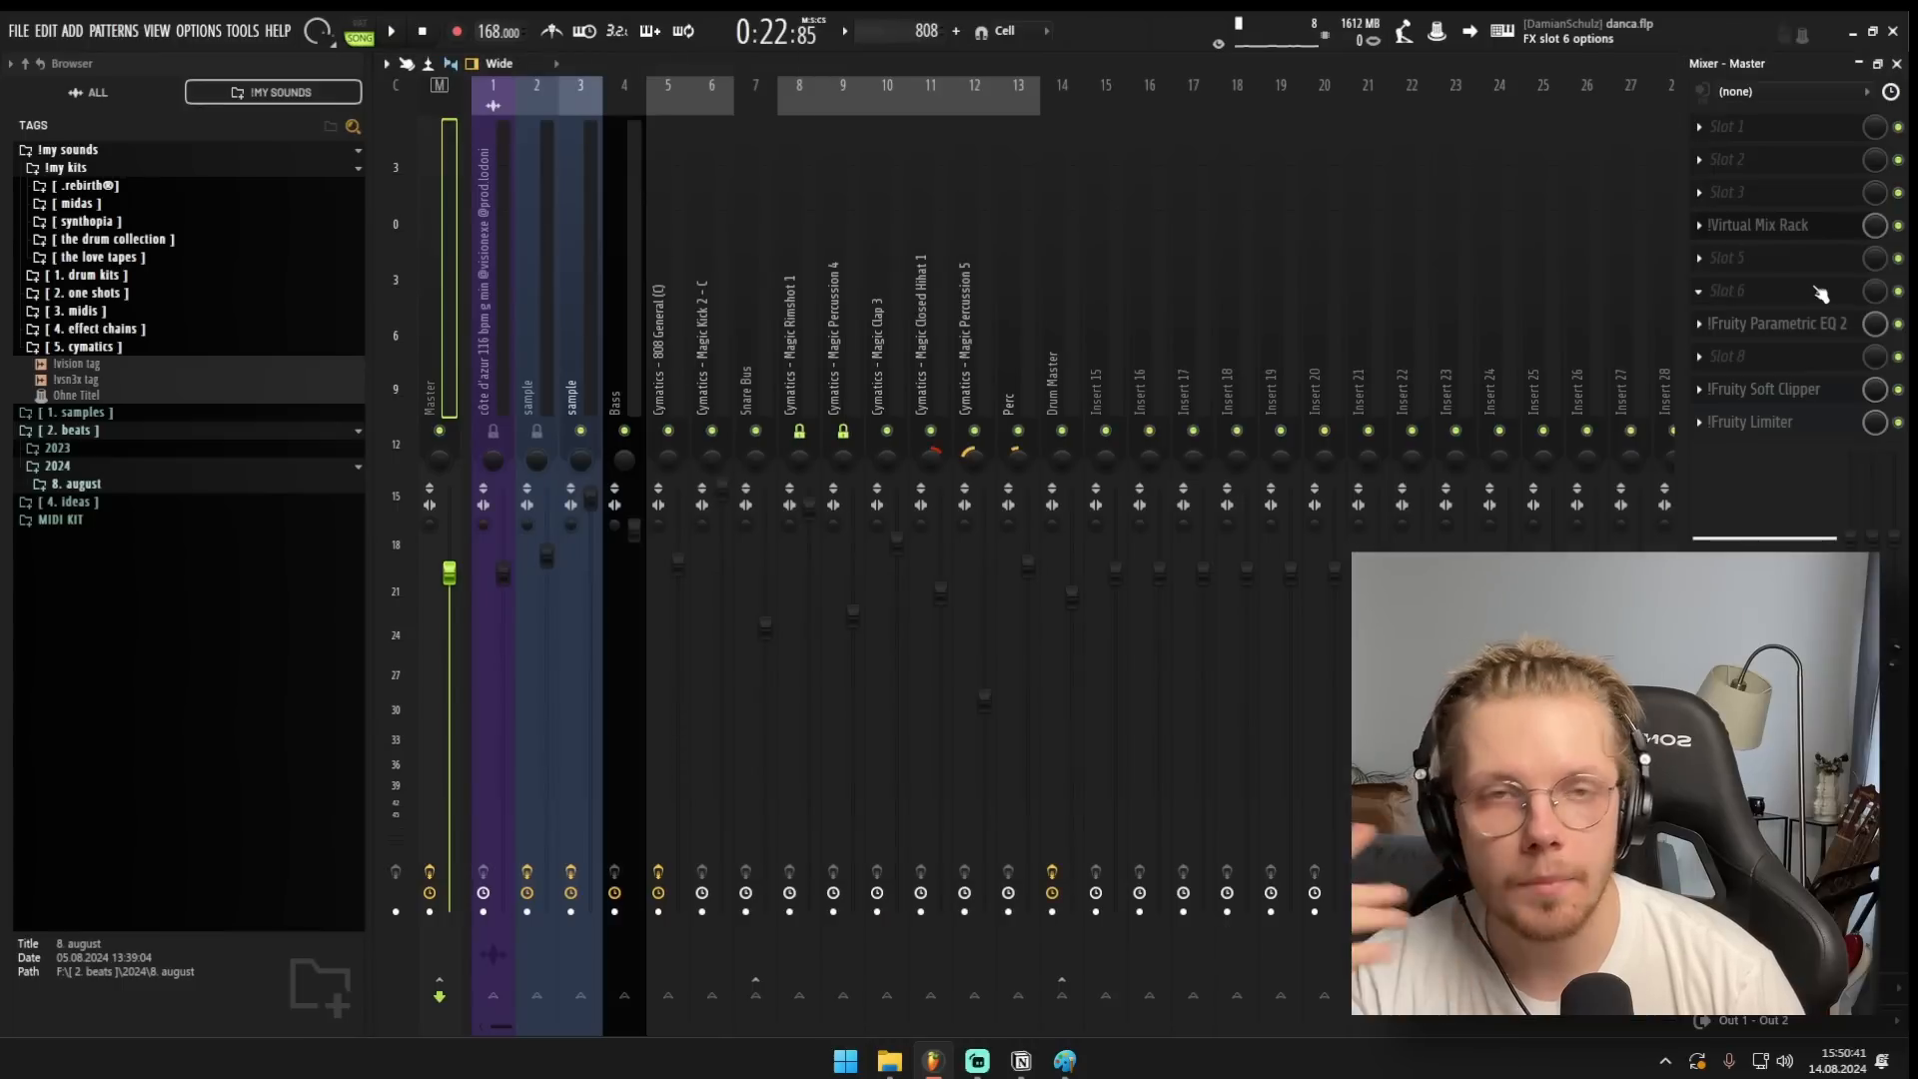
# Add FabFilter Pro-C 2 in slot 2 of the Master and bypass the Virtual Mix Rack and Fruity Parametric EQ 2.
pyautogui.click(1742, 162)
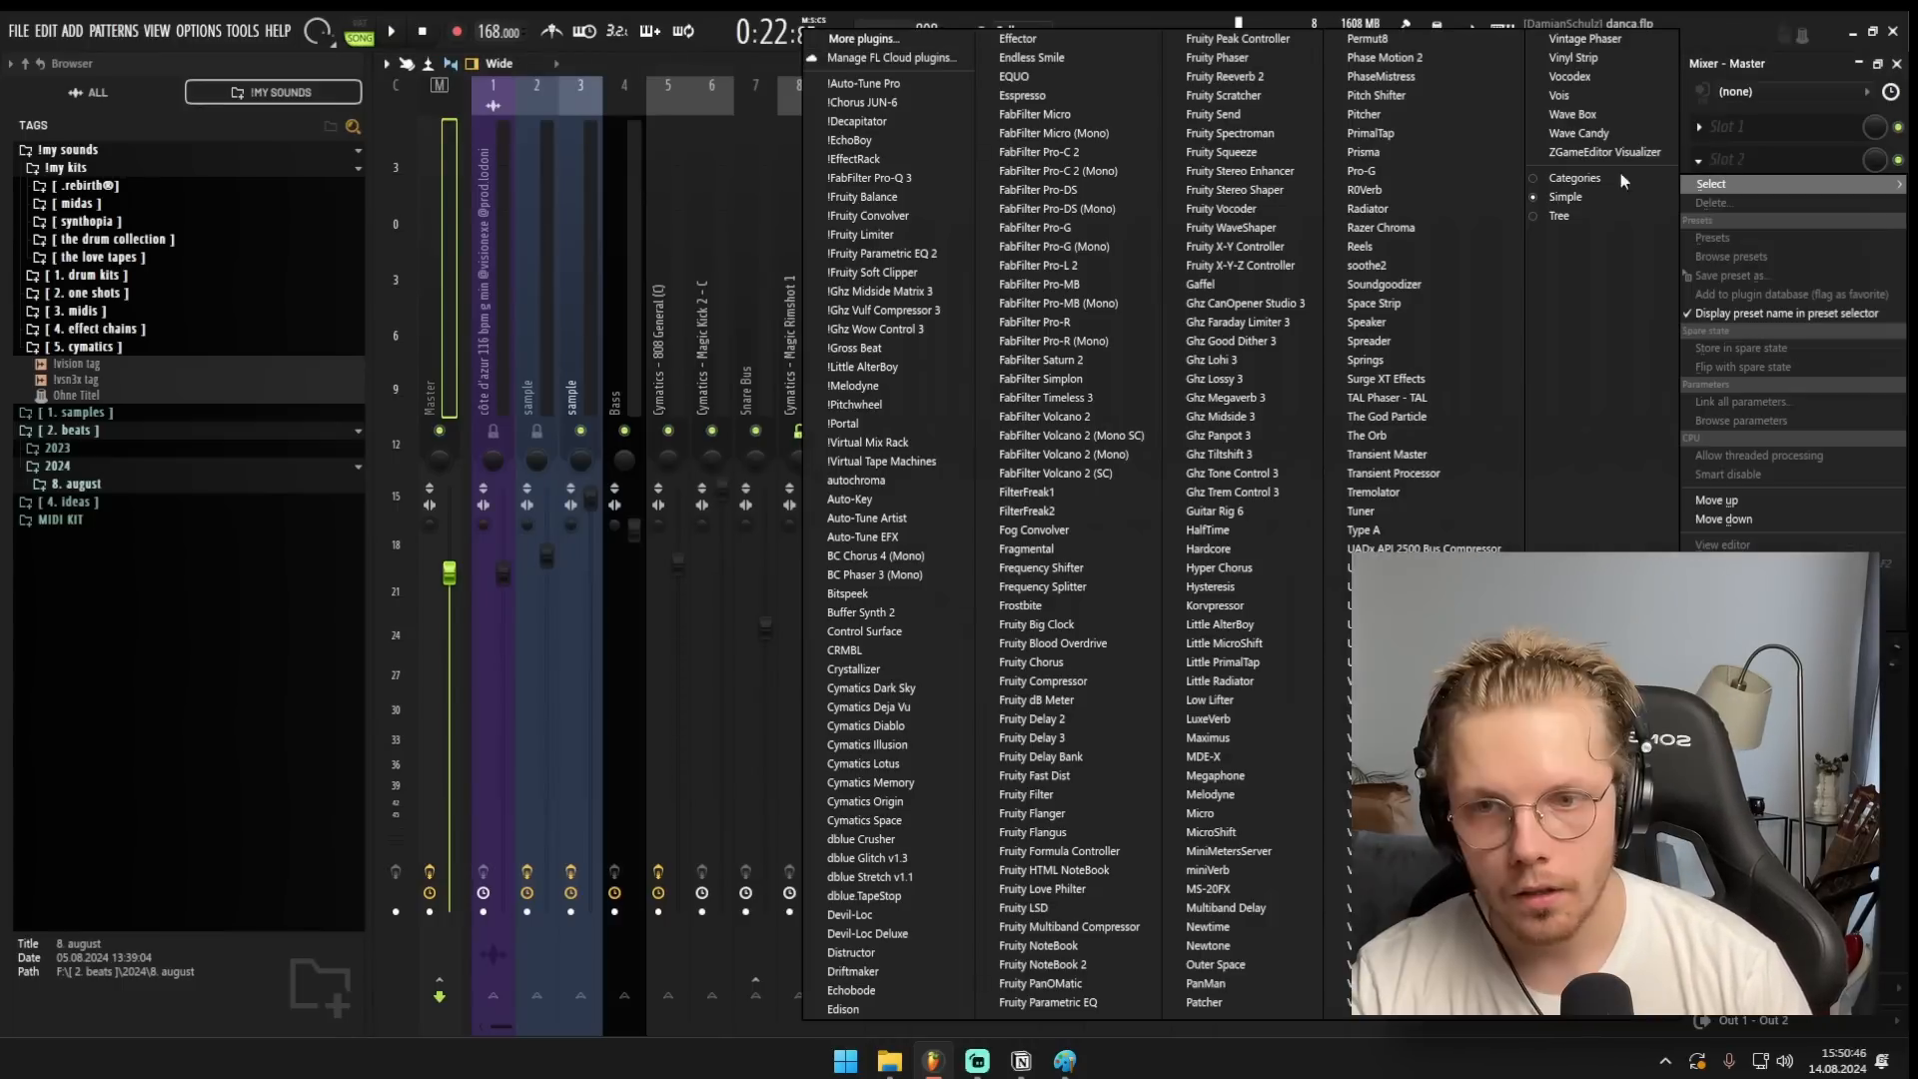
pyautogui.click(1088, 152)
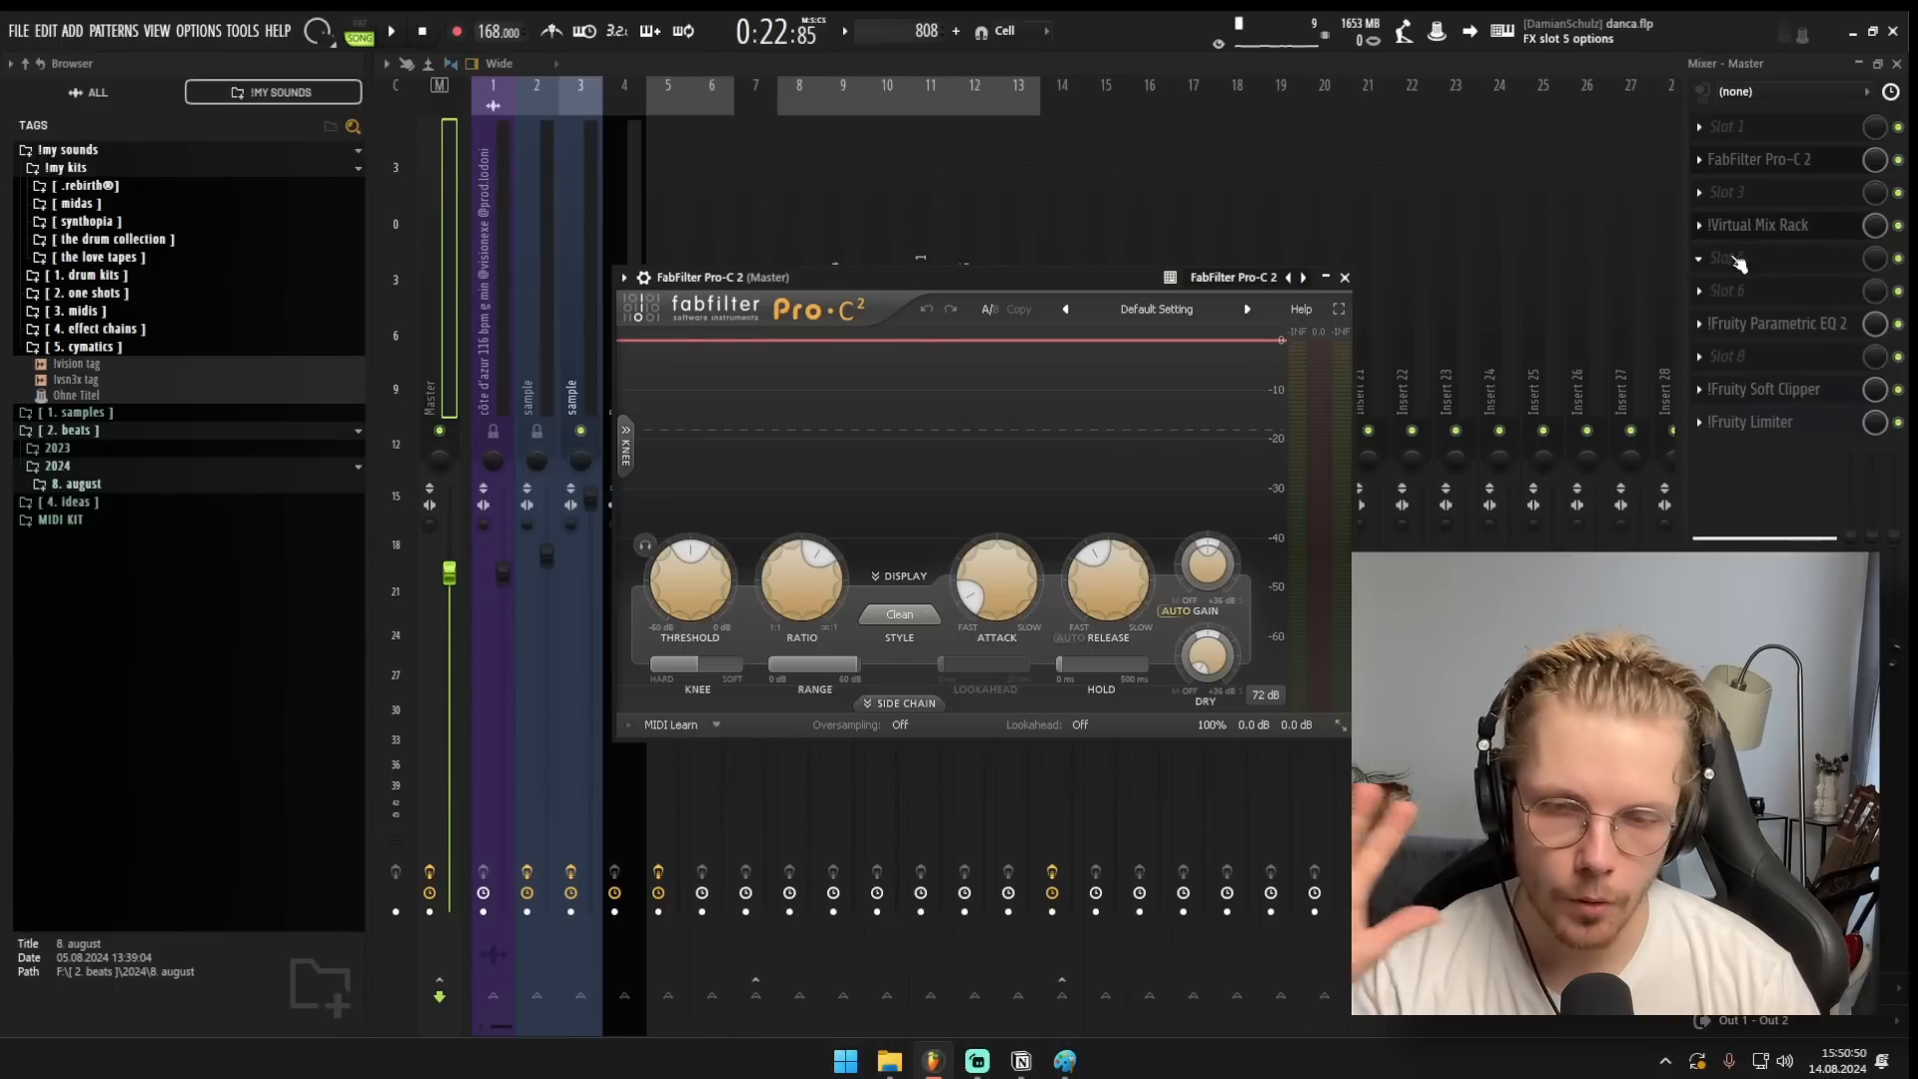
pyautogui.click(1897, 226)
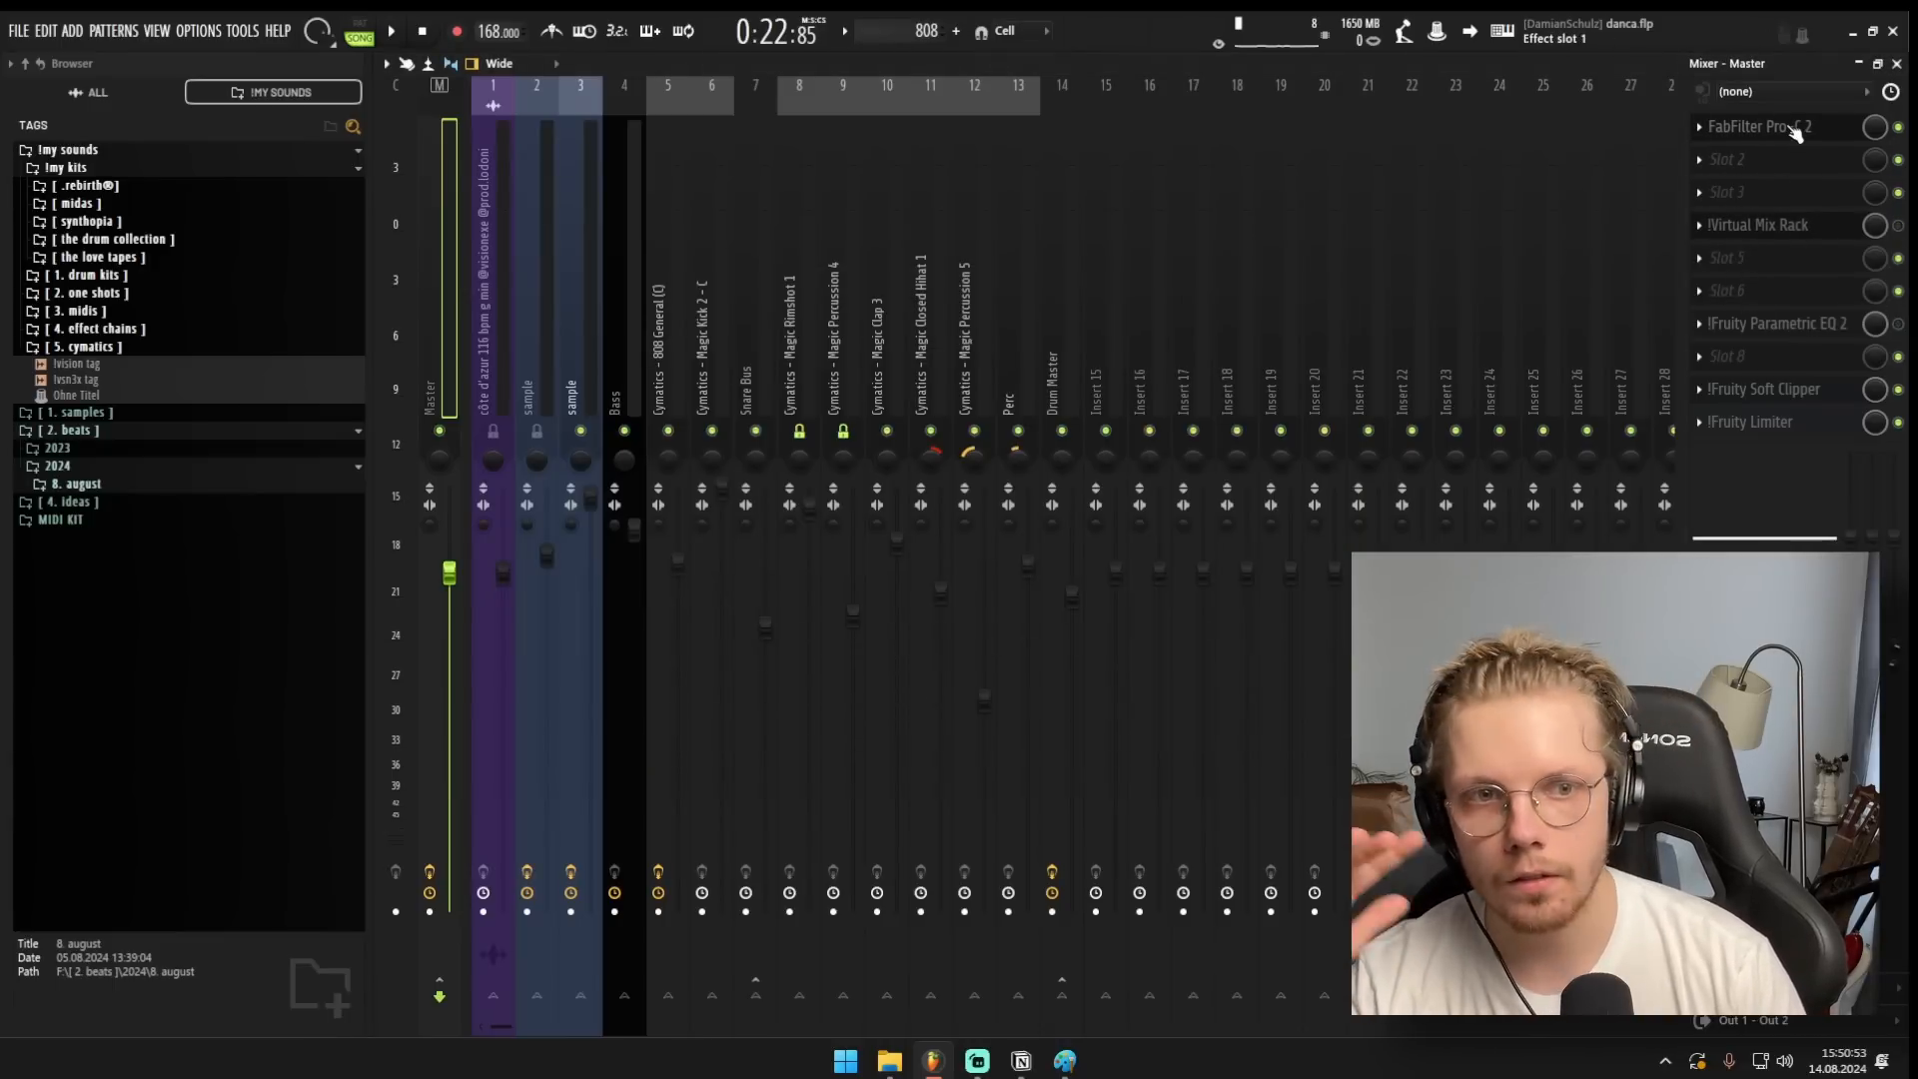
# Swap Pro-C 2 in slot 1 with the Fruity Limiter in slot 10 and browse Pro-C 2's Mastering presets.
pyautogui.moveTo(1783, 136); pyautogui.dragTo(1742, 425)
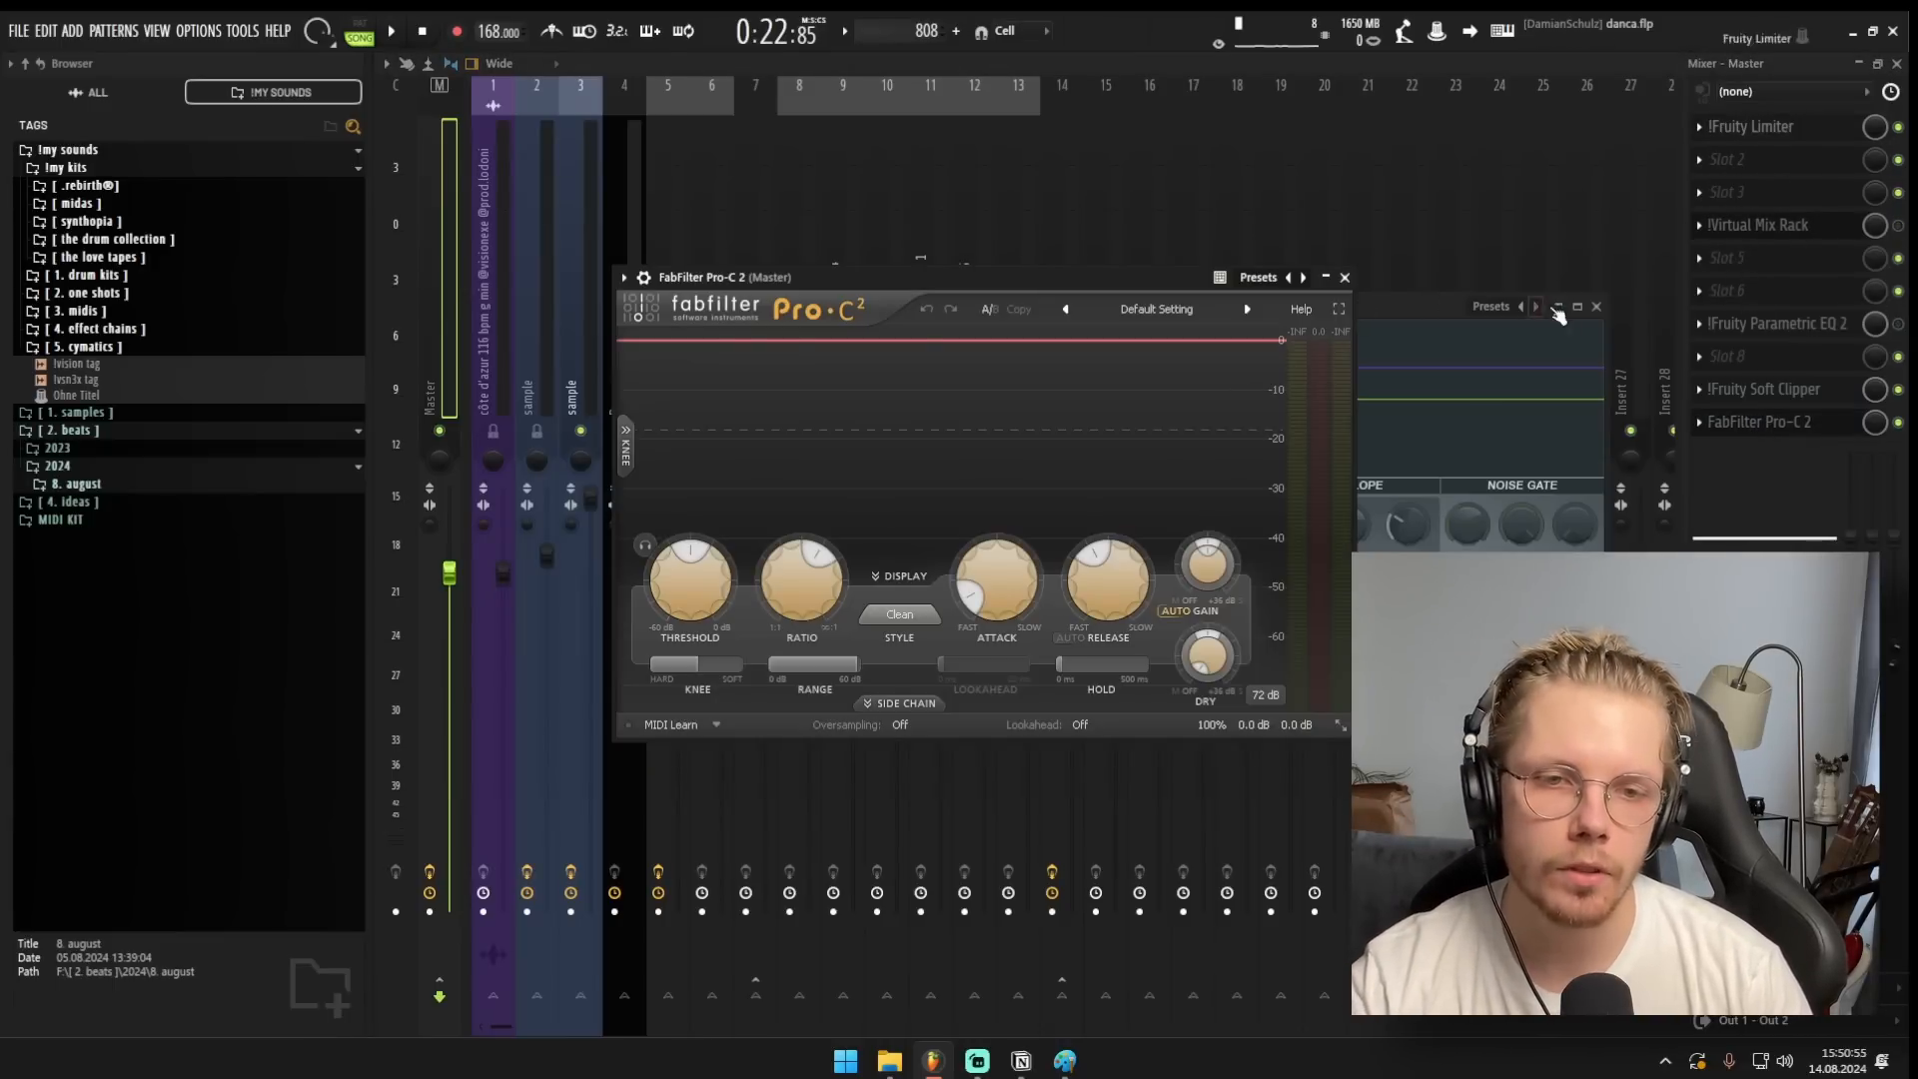
pyautogui.click(1557, 312)
pyautogui.moveTo(986, 277); pyautogui.dragTo(1113, 265)
pyautogui.click(1259, 298)
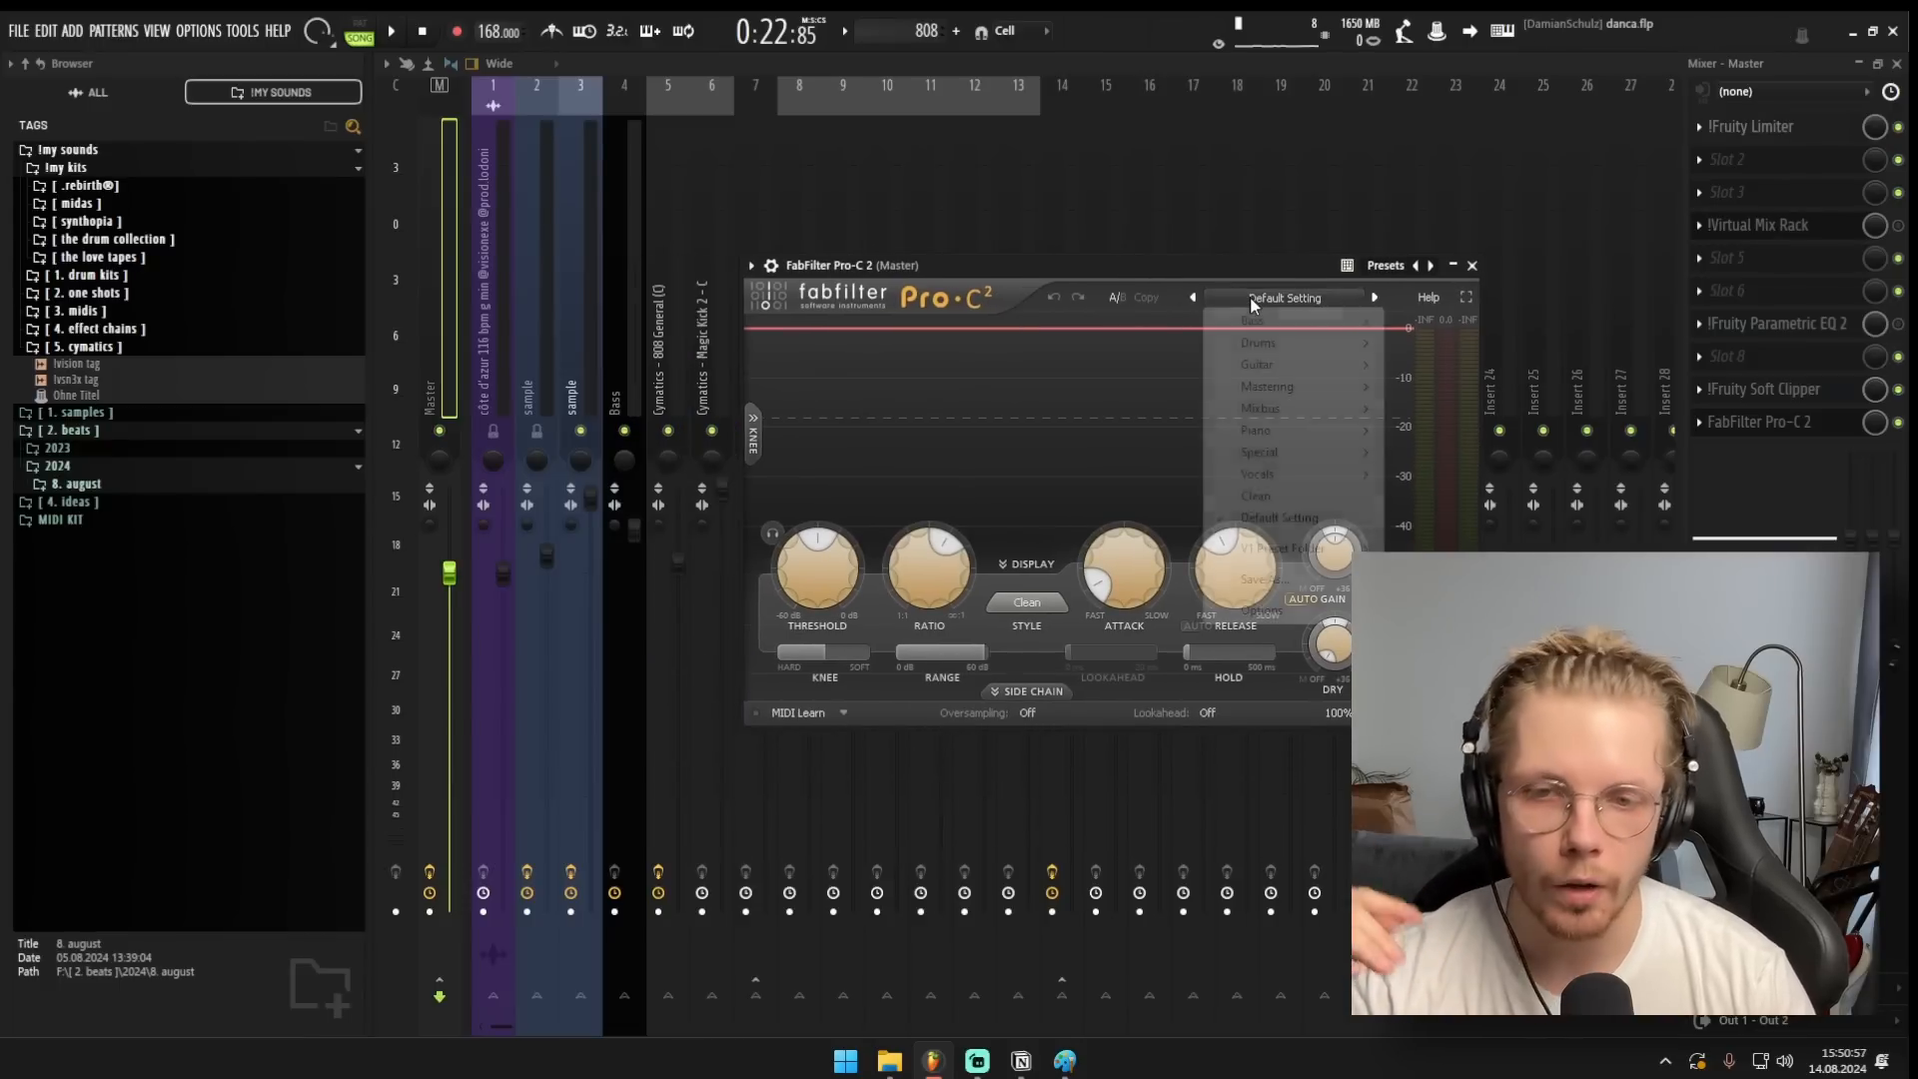
pyautogui.moveTo(1282, 397)
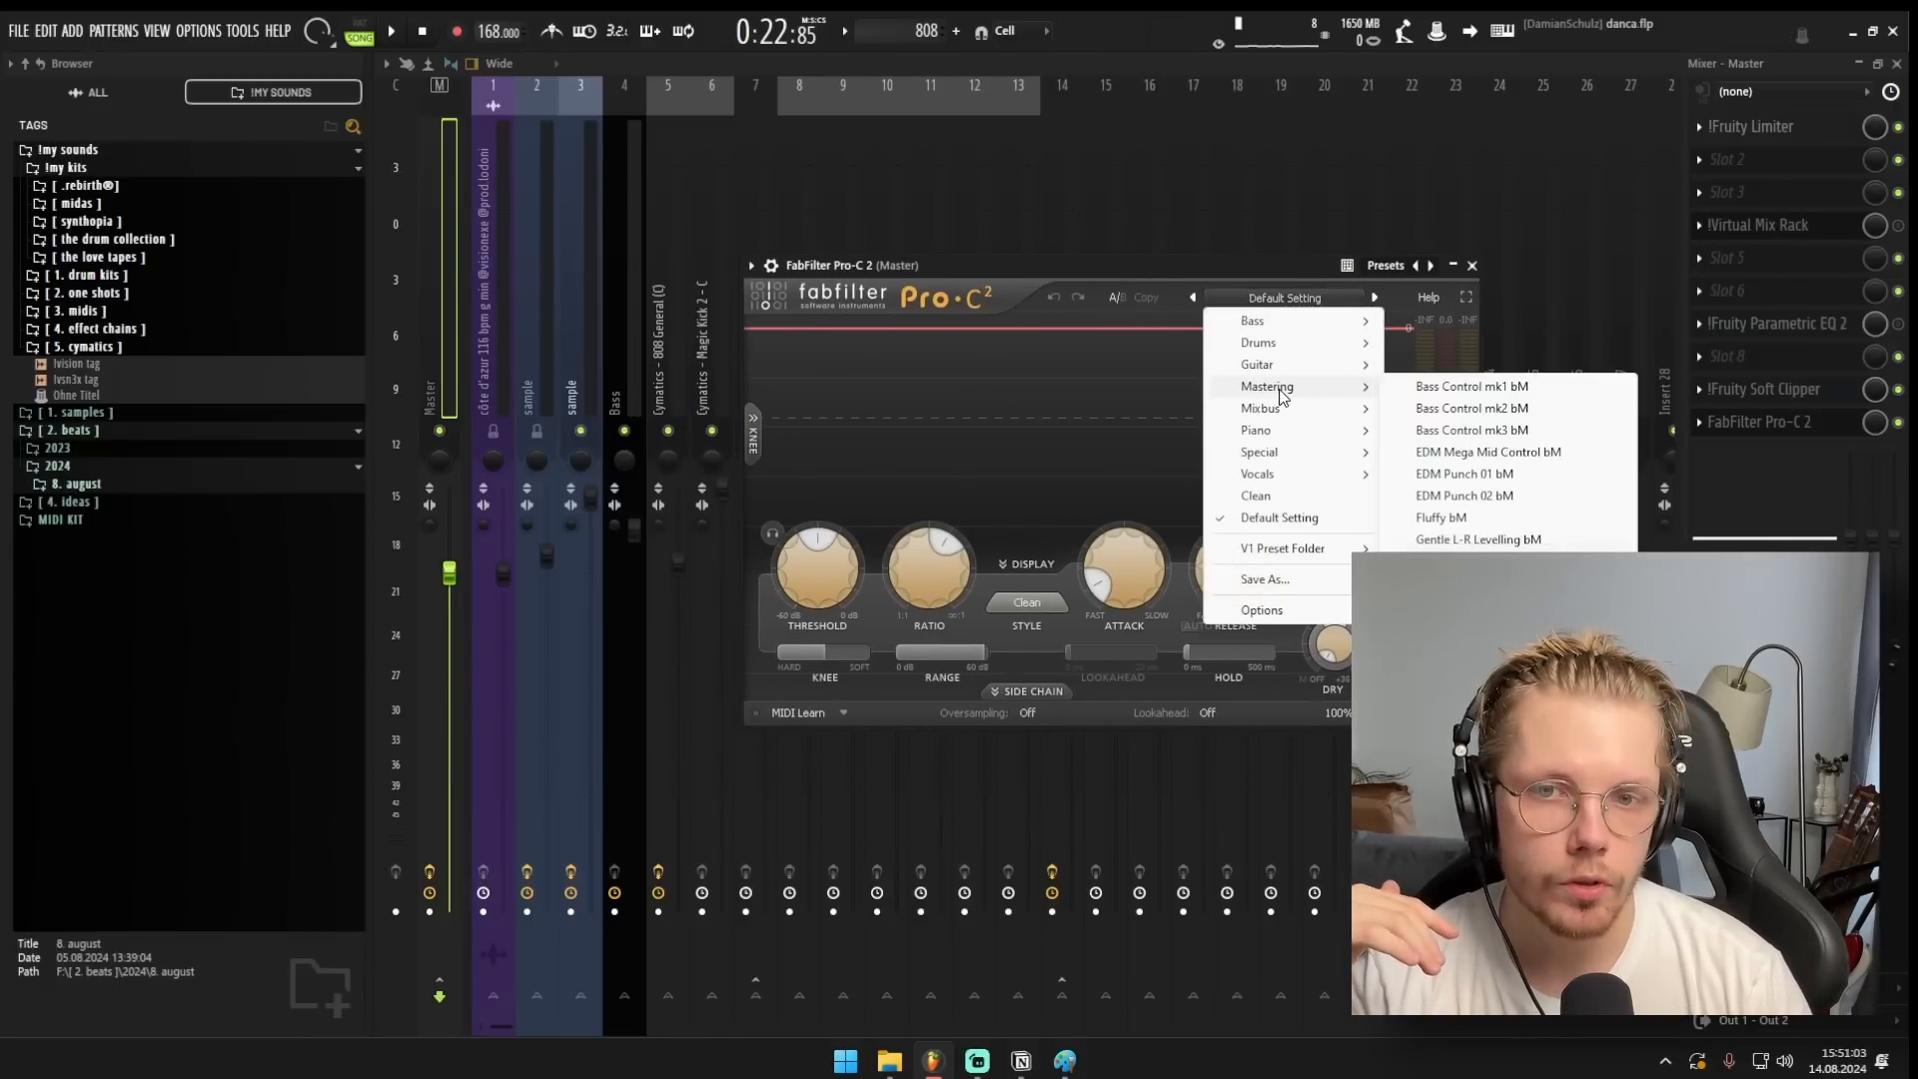
# Play the beat and adjust the threshold and ratio of Pro-C 2 on the Master.
pyautogui.moveTo(1077, 259); pyautogui.dragTo(1049, 243)
pyautogui.press('space')
pyautogui.moveTo(868, 545); pyautogui.dragTo(867, 557)
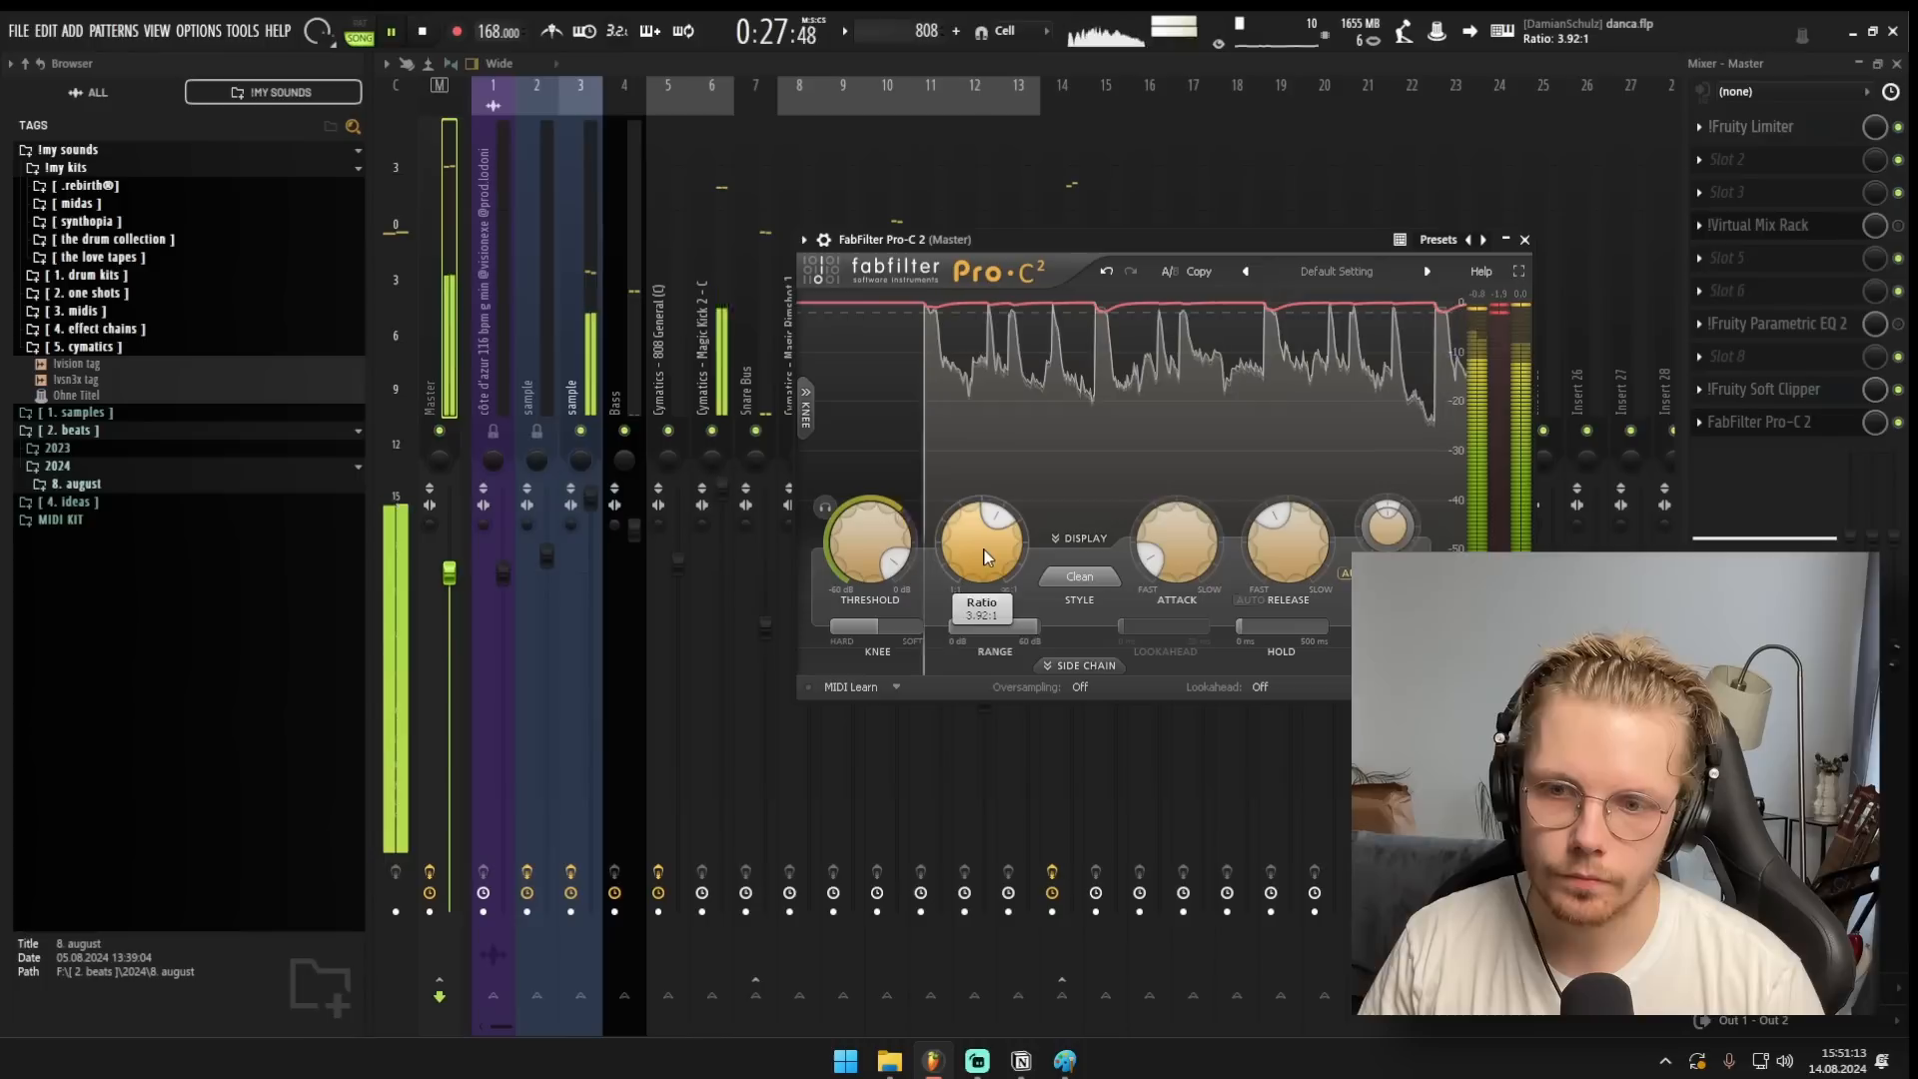
pyautogui.moveTo(982, 549)
pyautogui.mouseDown()
pyautogui.moveTo(979, 517)
pyautogui.moveTo(973, 535)
pyautogui.mouseUp()
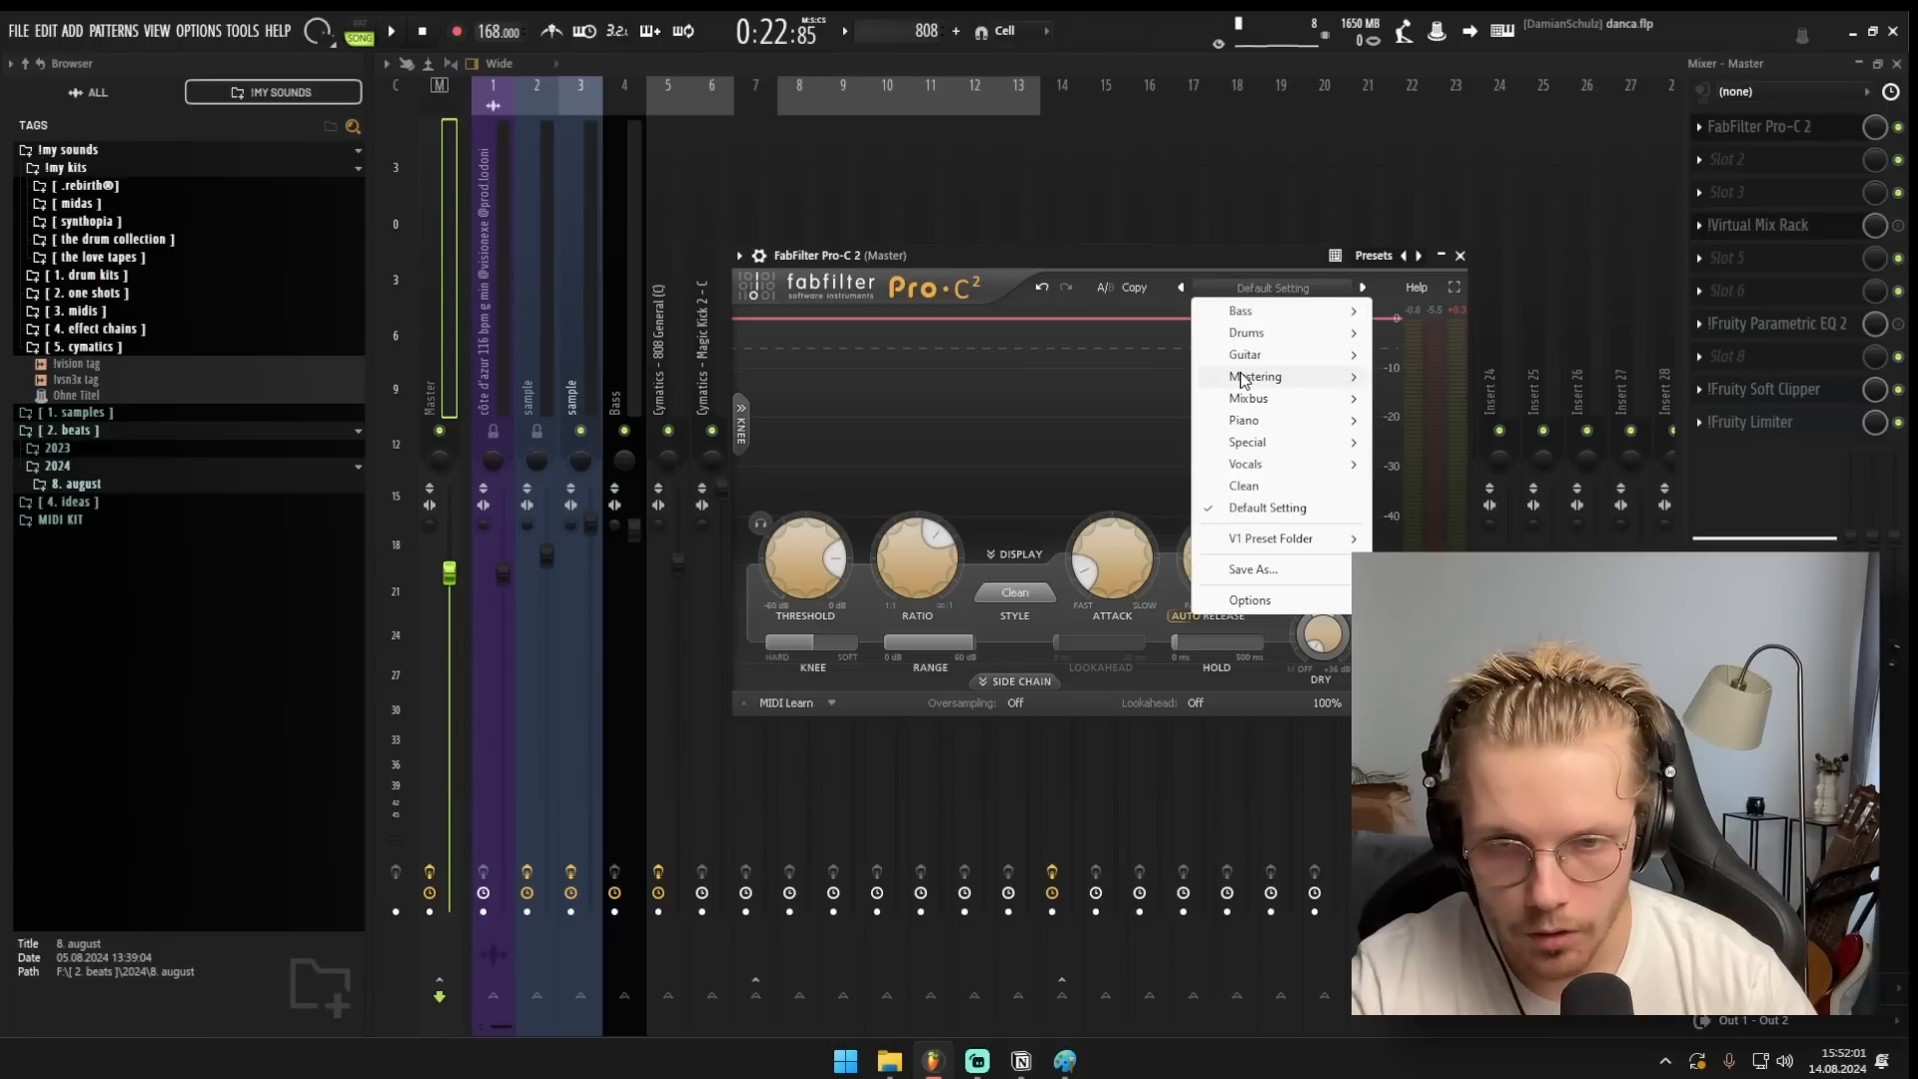
# Load the Slight Transient Extraction bM preset in the Master's Pro-C 2 and play the beat.
pyautogui.moveTo(1243, 400)
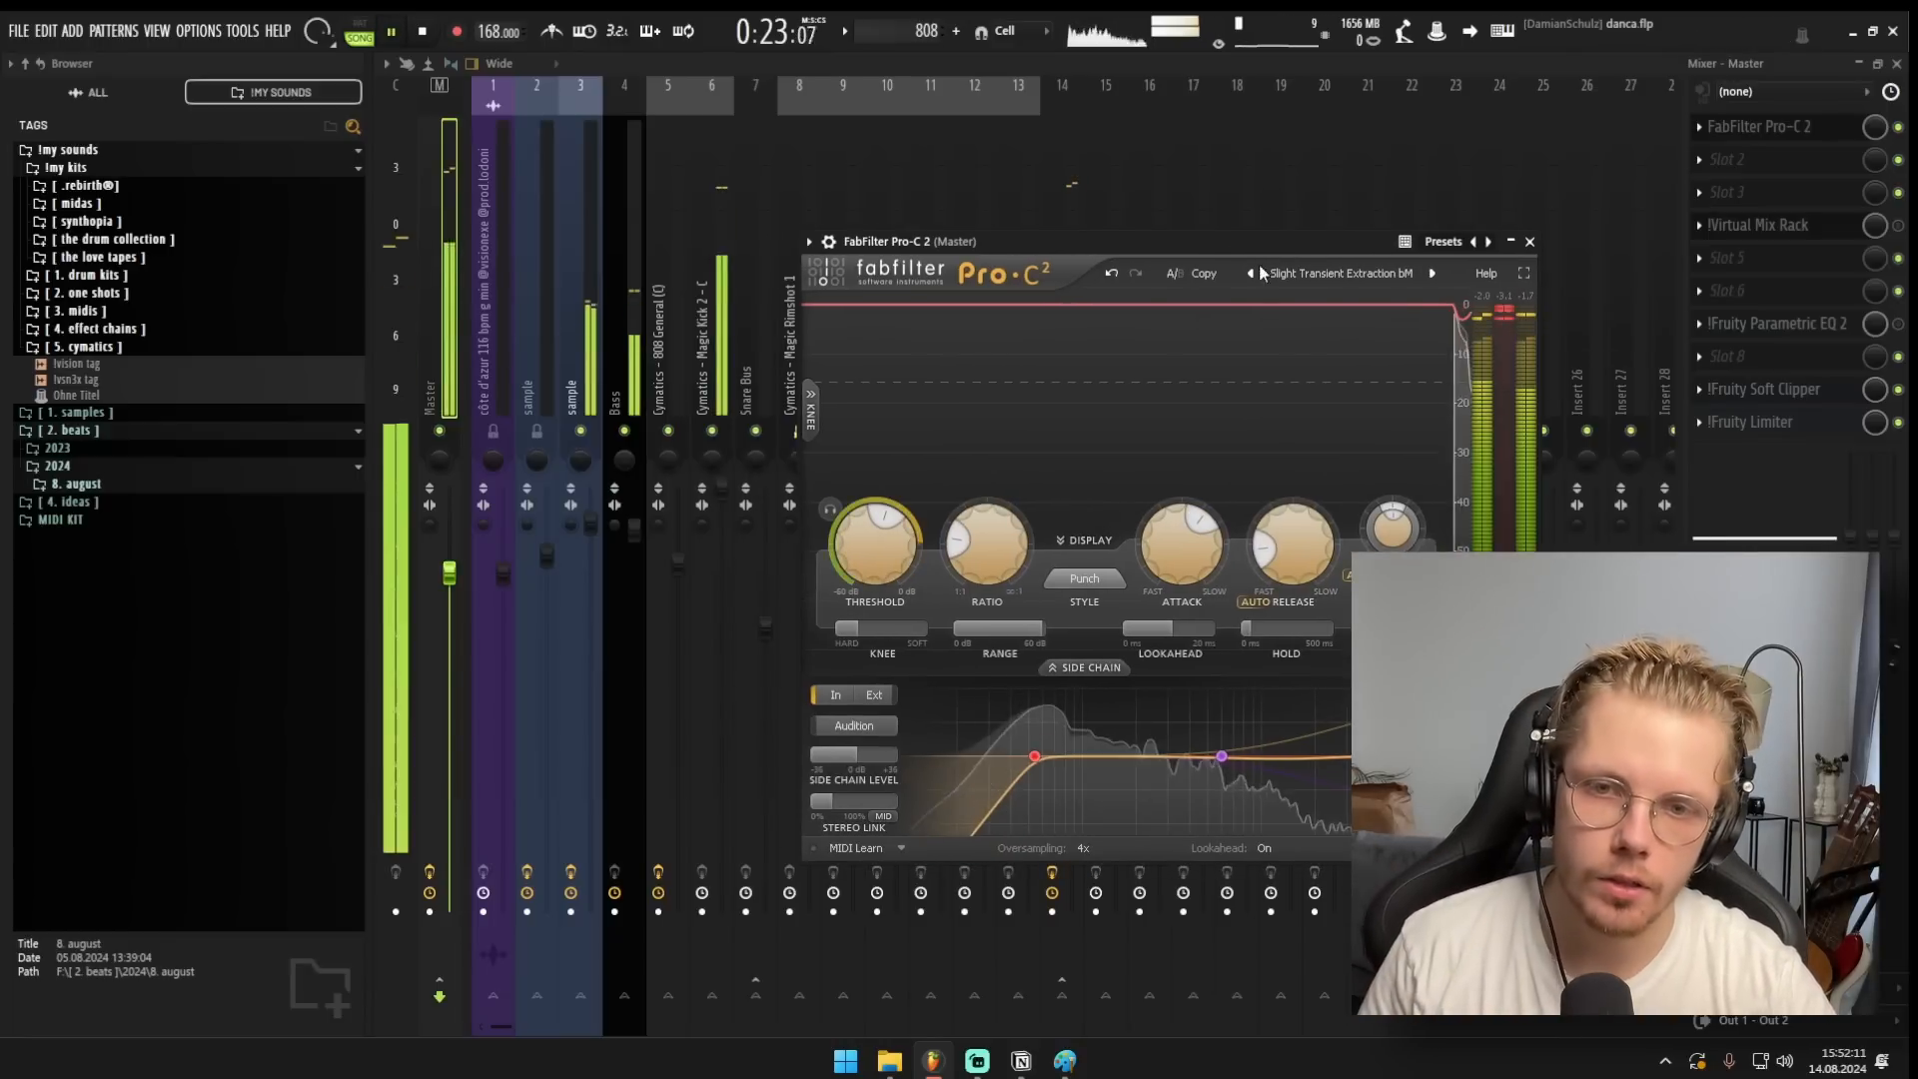
# Load the Groovy Glue 01 bM drum bus preset in the Master's Pro-C 2 and compare it with Groovy Glue 02 bM during playback.
pyautogui.press('space')
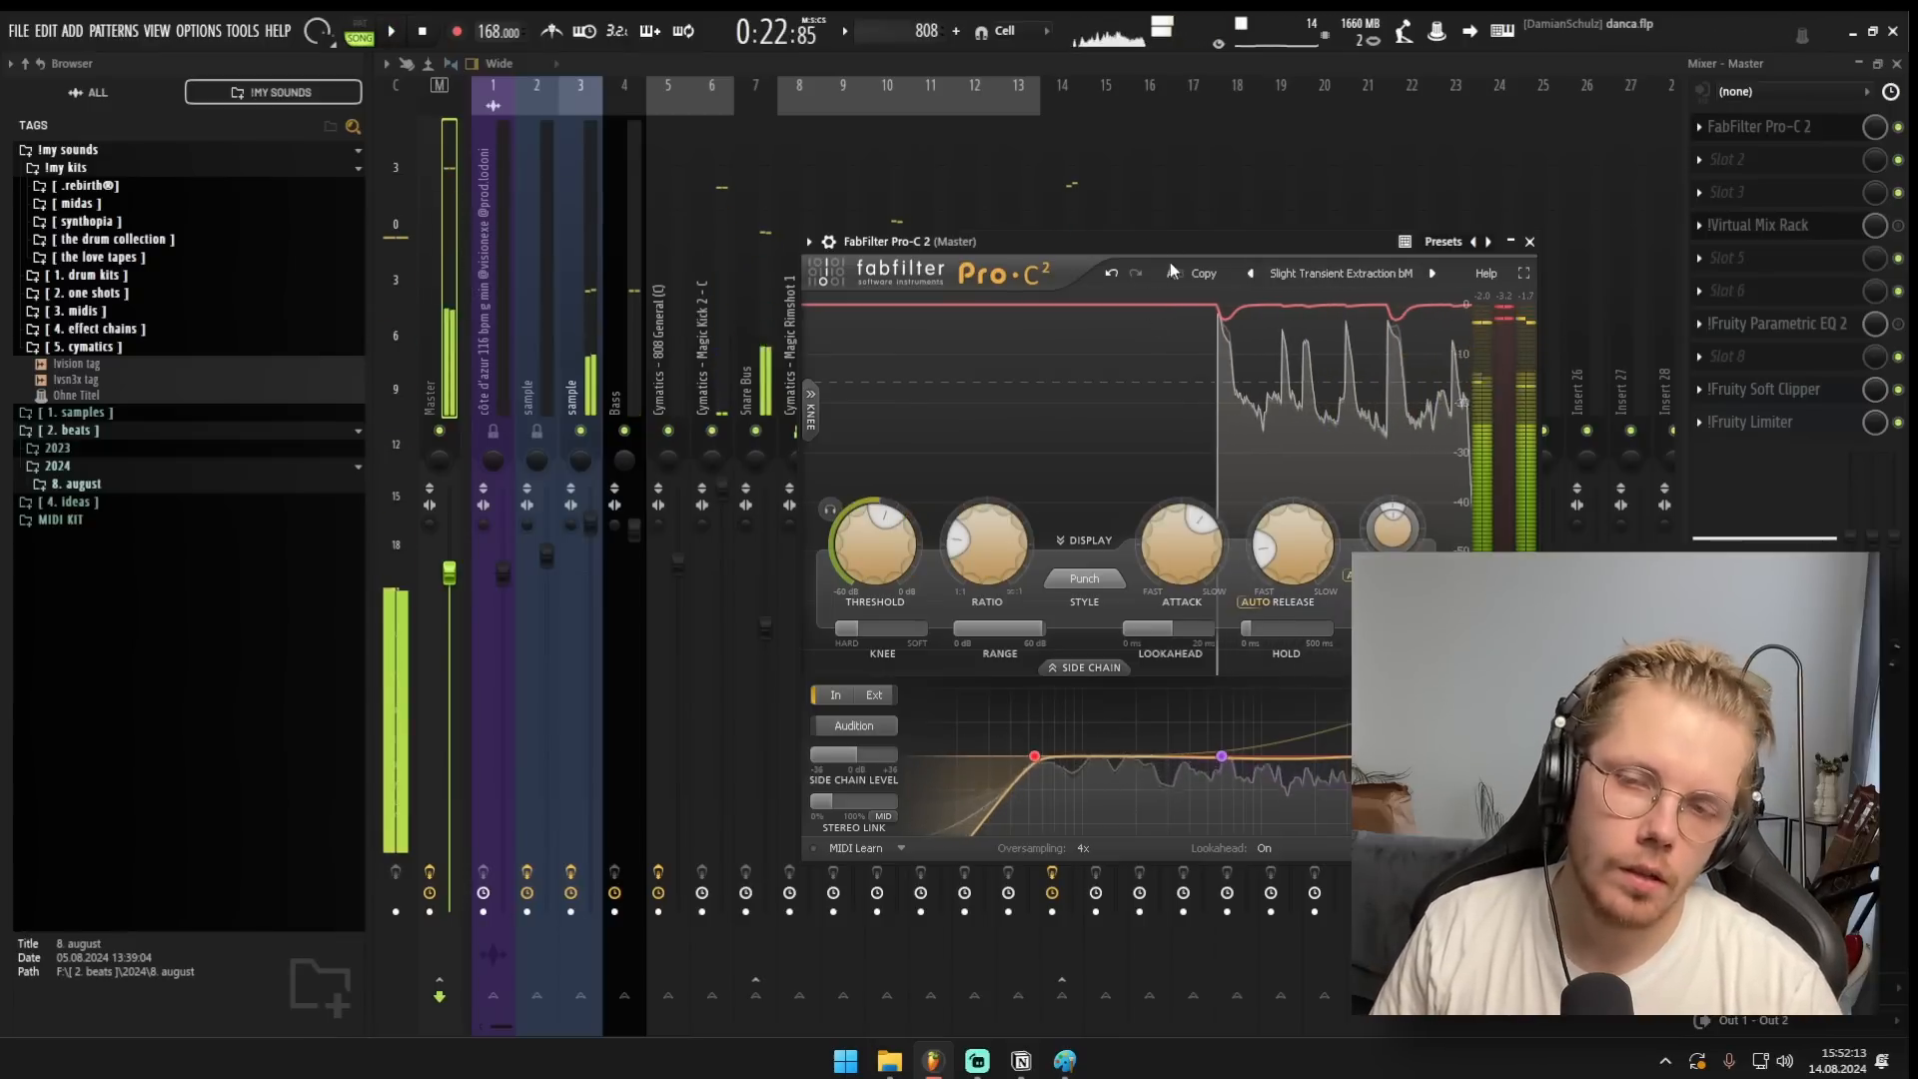
pyautogui.click(1343, 275)
pyautogui.moveTo(1315, 319)
pyautogui.moveTo(1483, 318)
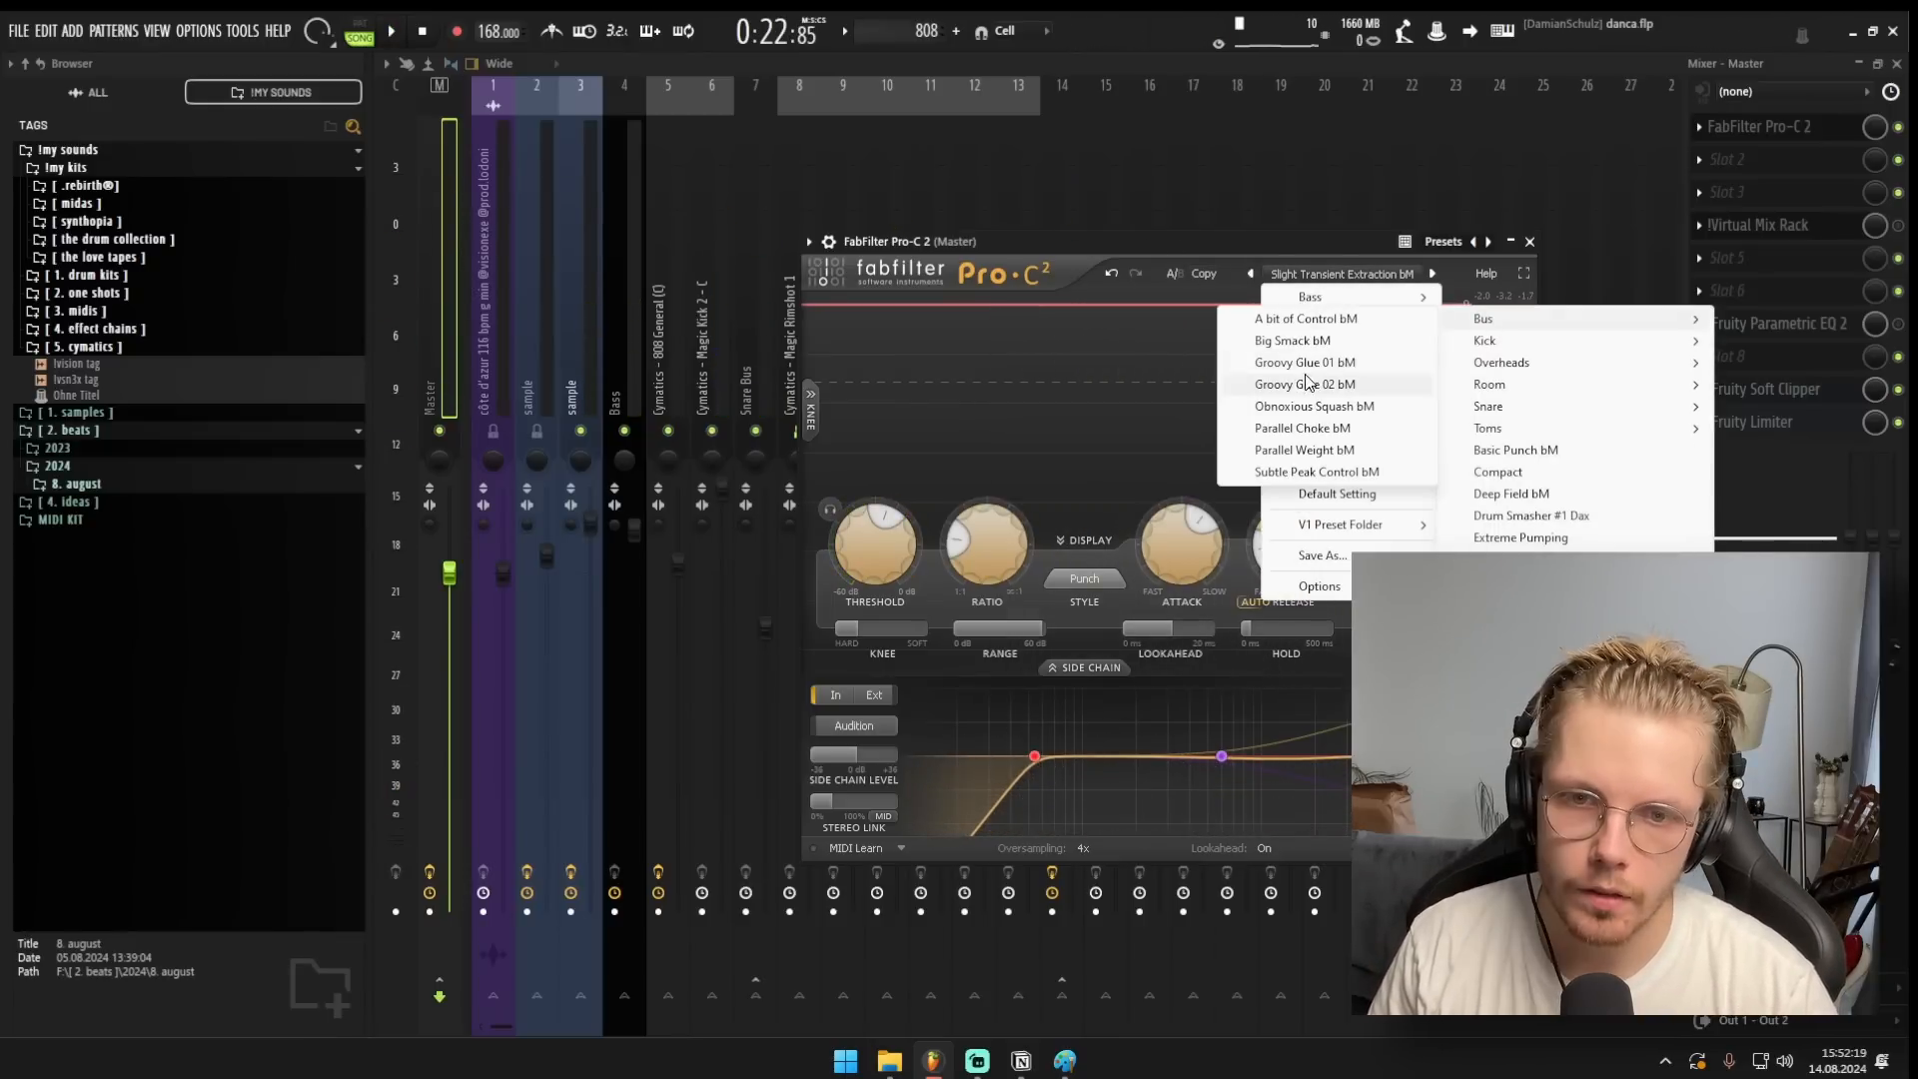
pyautogui.click(1301, 365)
pyautogui.press('space')
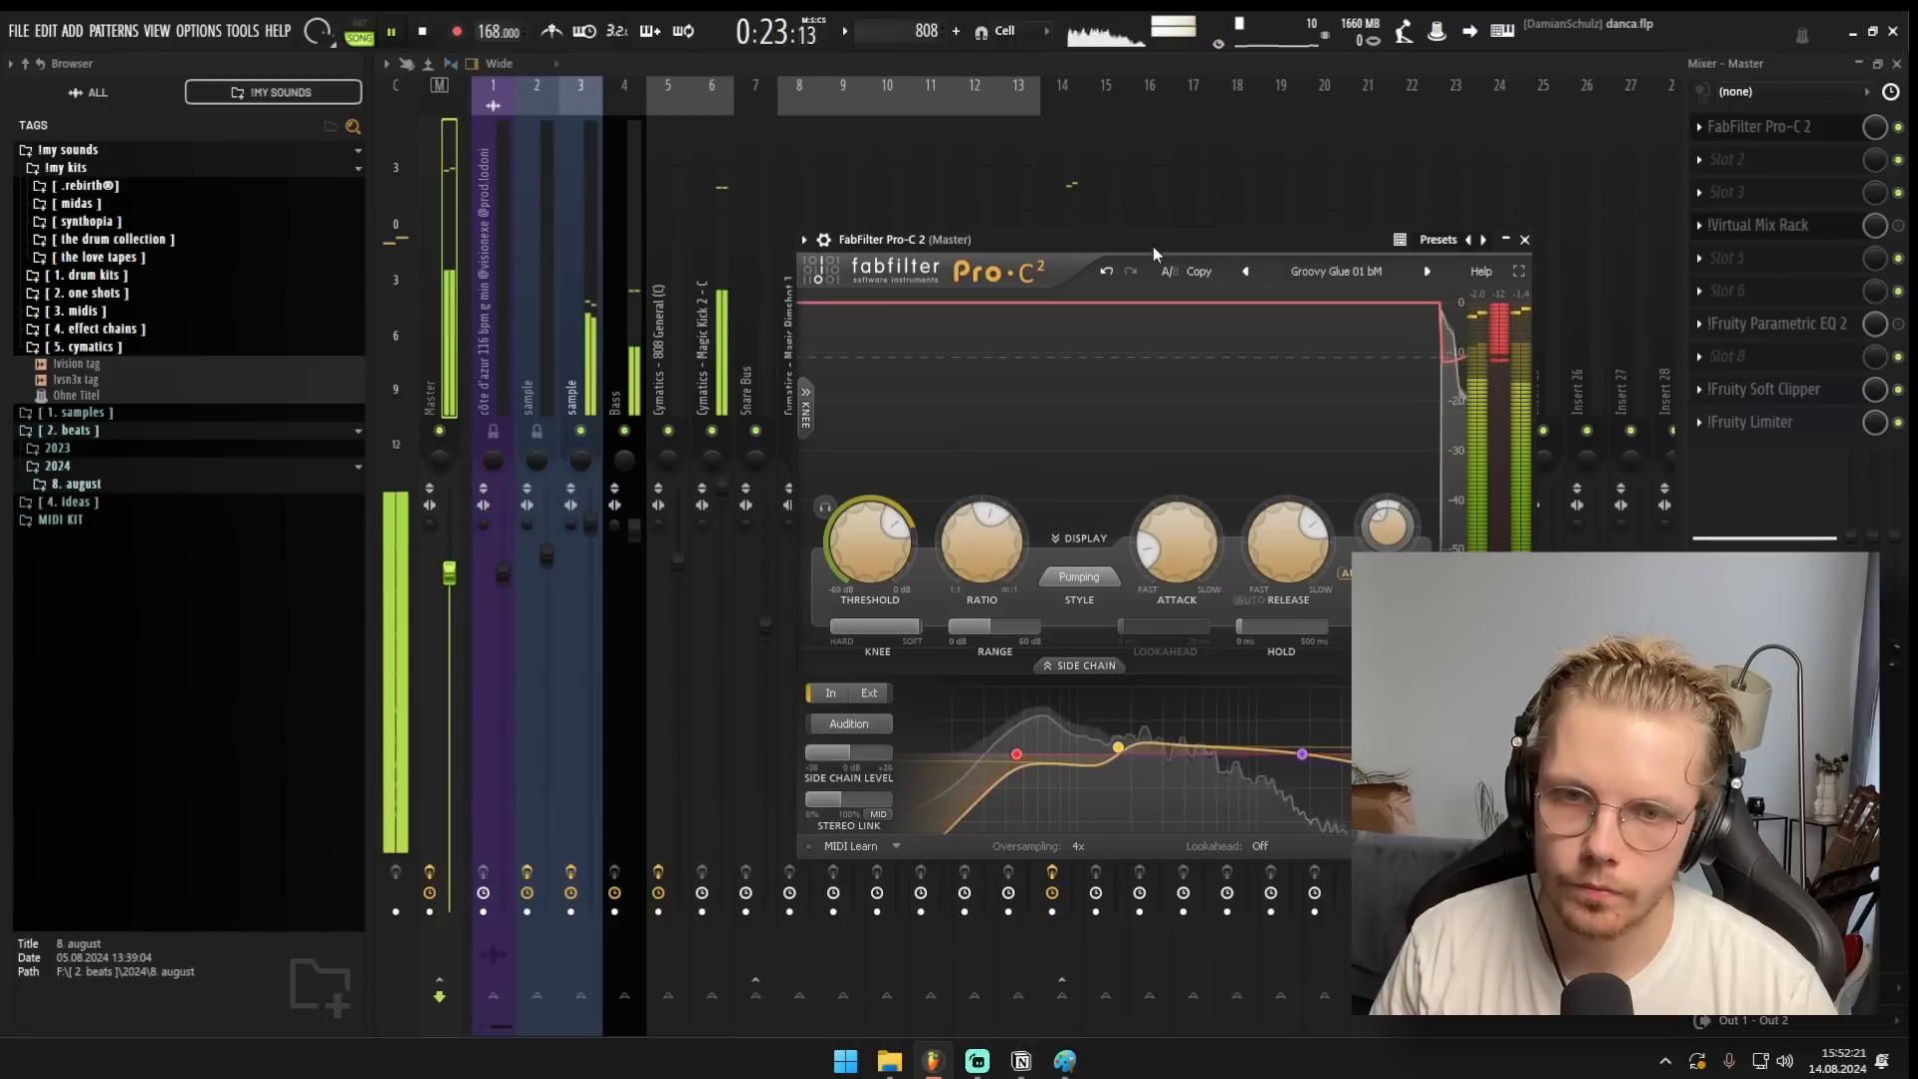
pyautogui.click(1426, 271)
pyautogui.moveTo(1248, 242); pyautogui.dragTo(1242, 236)
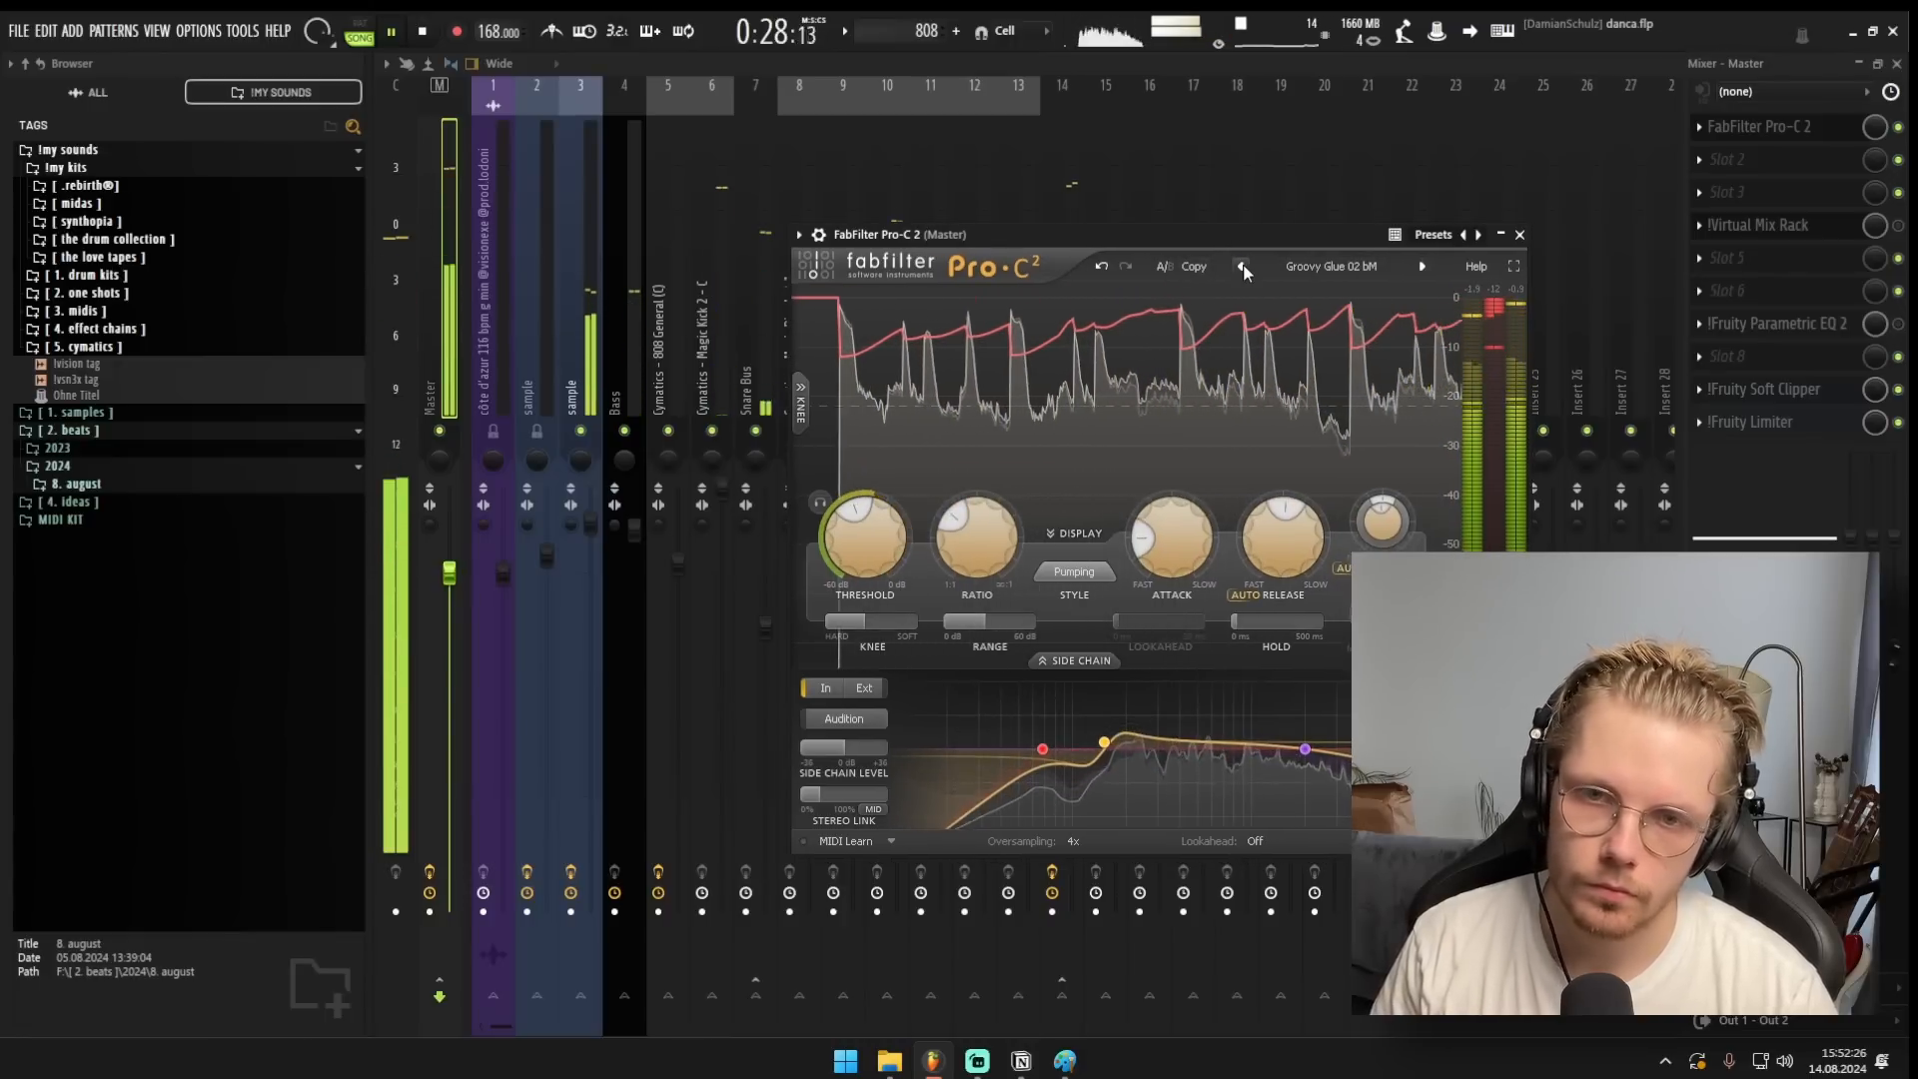
pyautogui.click(1518, 235)
pyautogui.press('space')
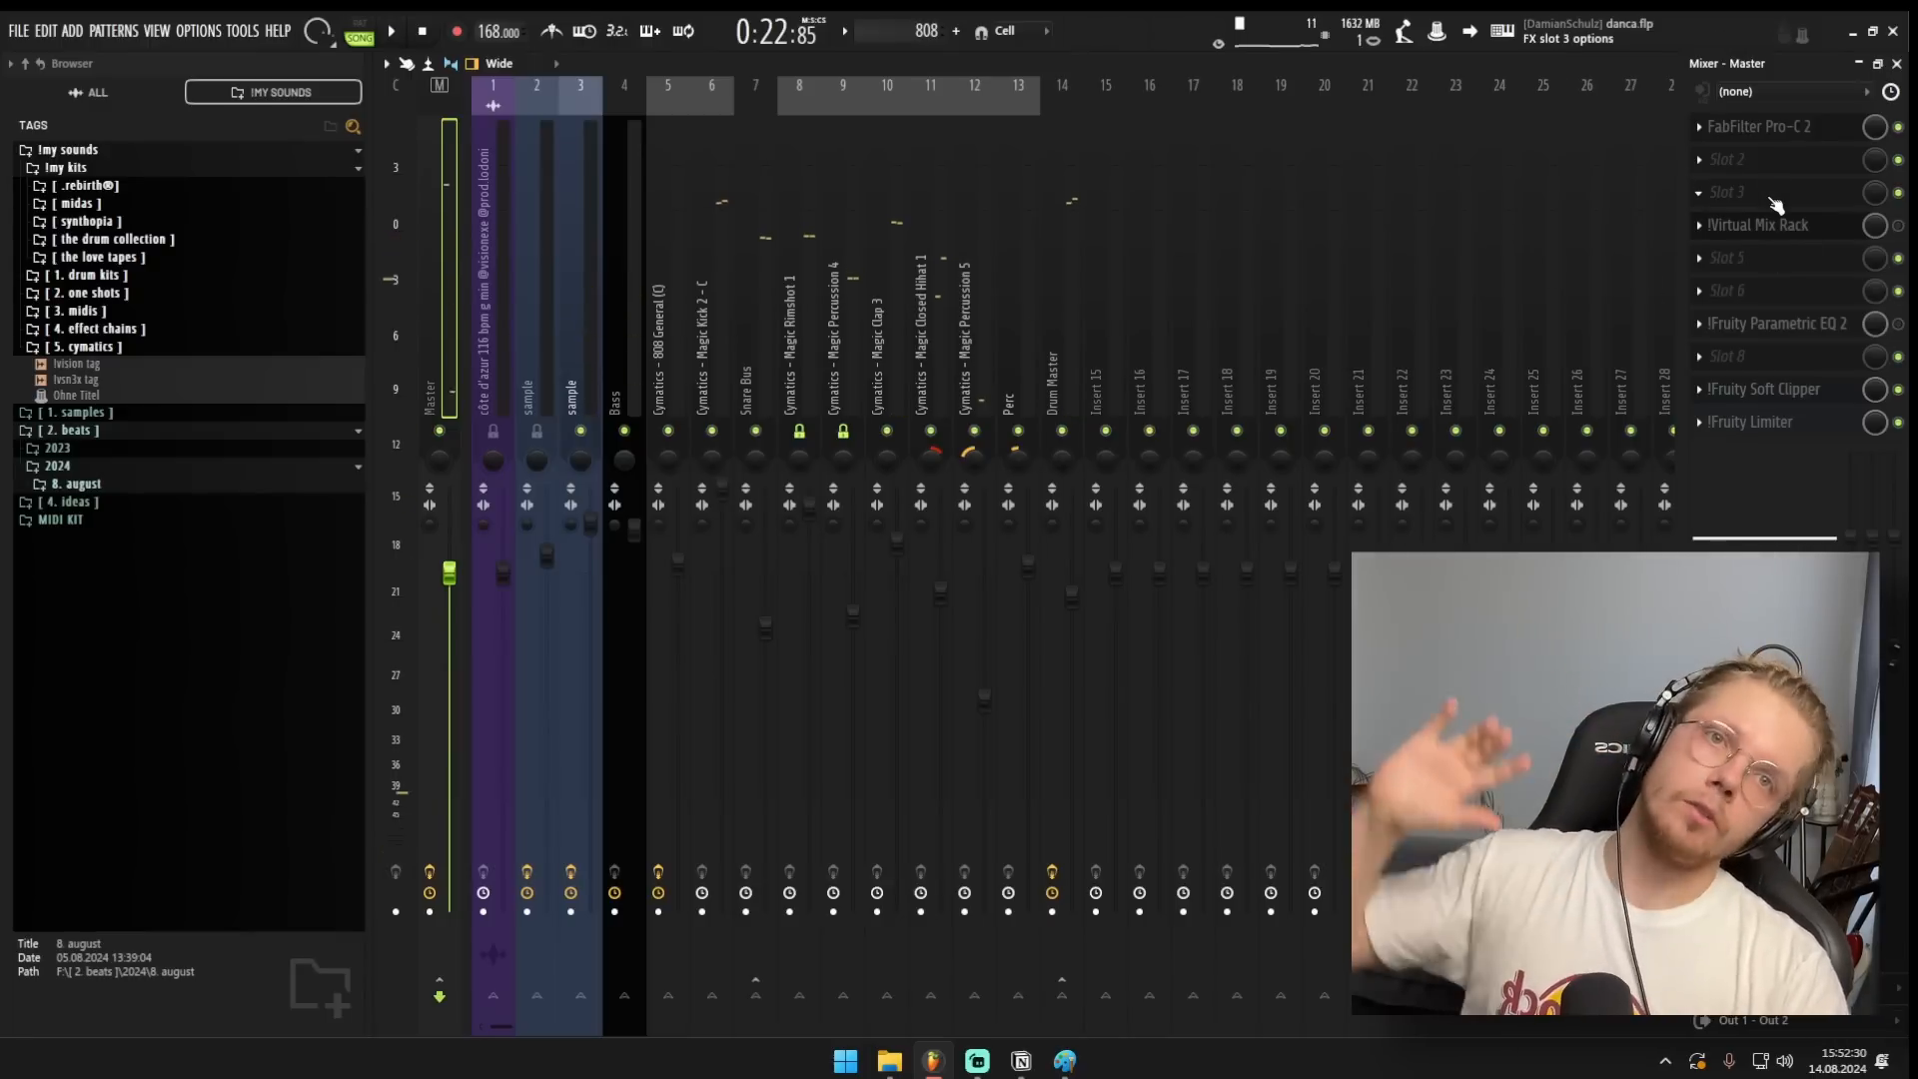
# Load the Mix Buss Punch preset from 6. Mixbuss Strip in the Master's Virtual Mix Rack and play the beat.
pyautogui.click(1750, 228)
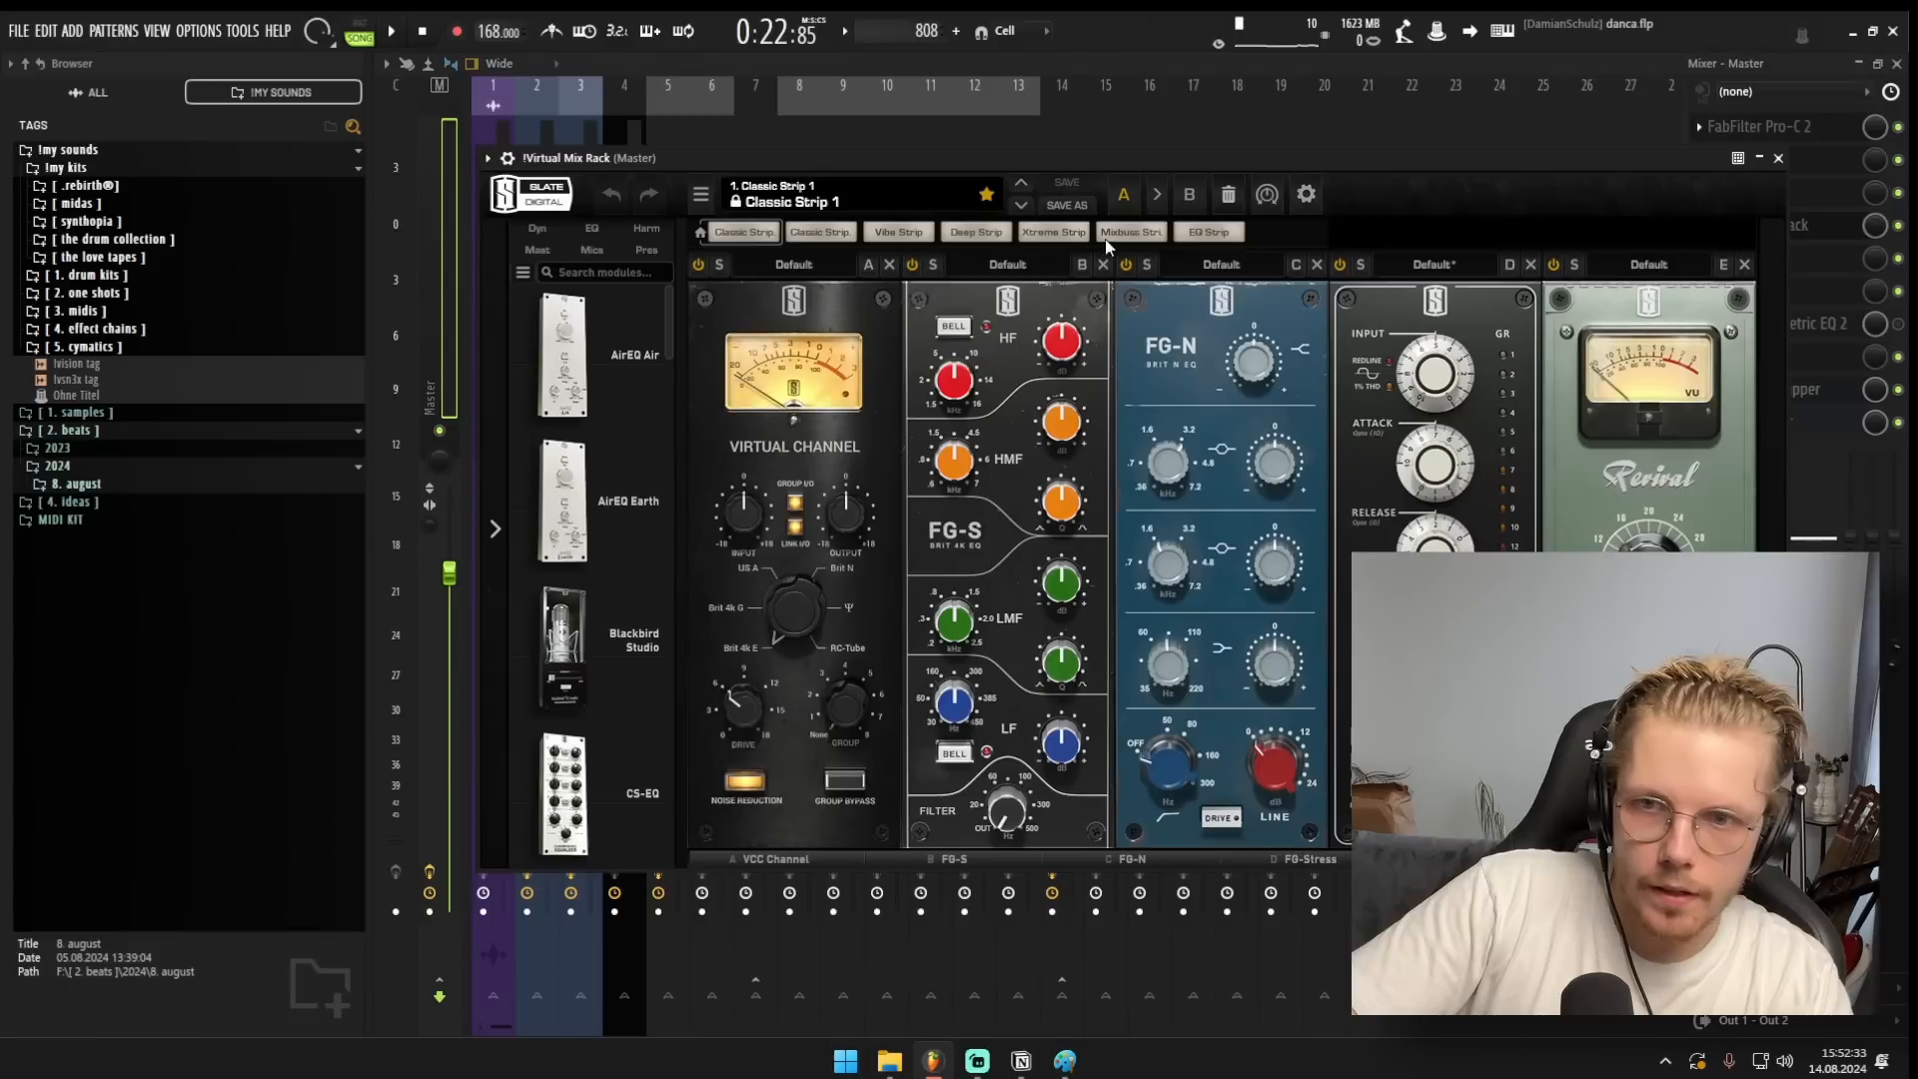
pyautogui.click(791, 195)
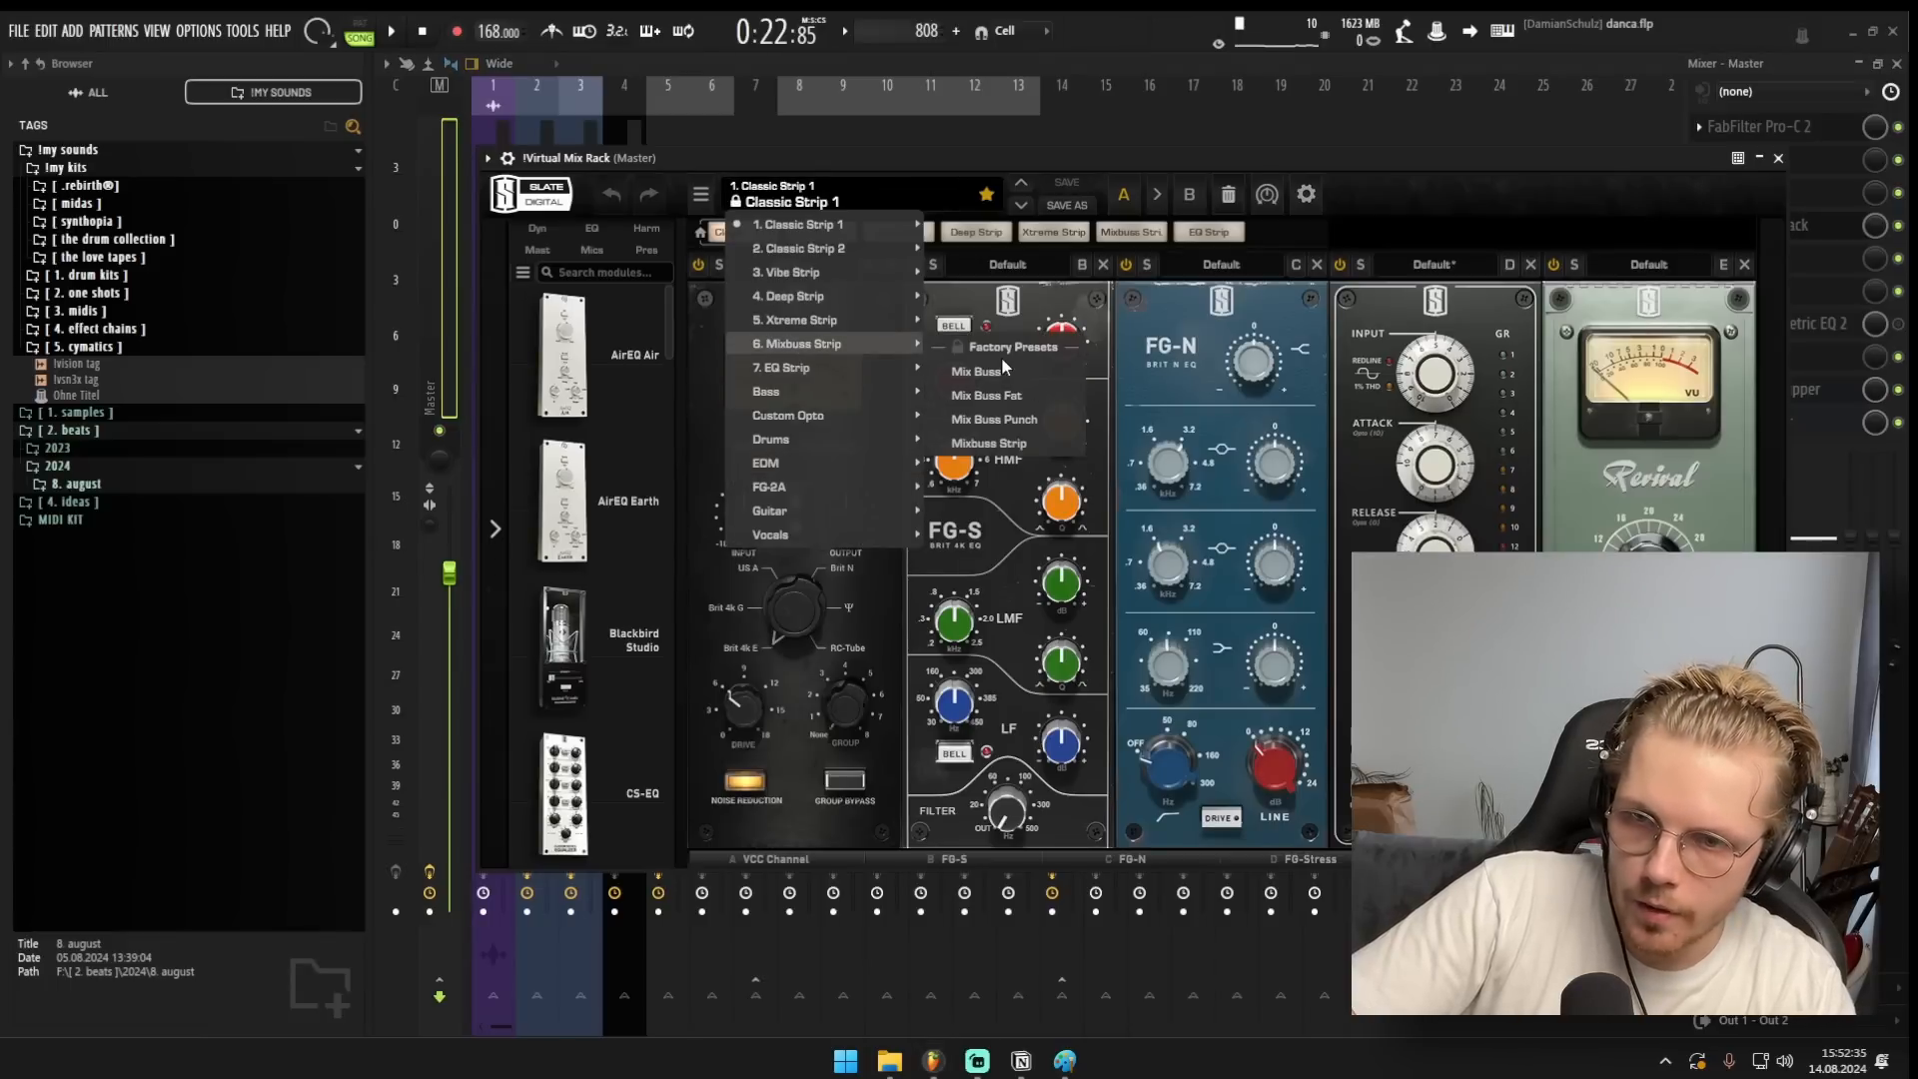
pyautogui.click(1030, 420)
pyautogui.moveTo(1000, 161); pyautogui.dragTo(1052, 160)
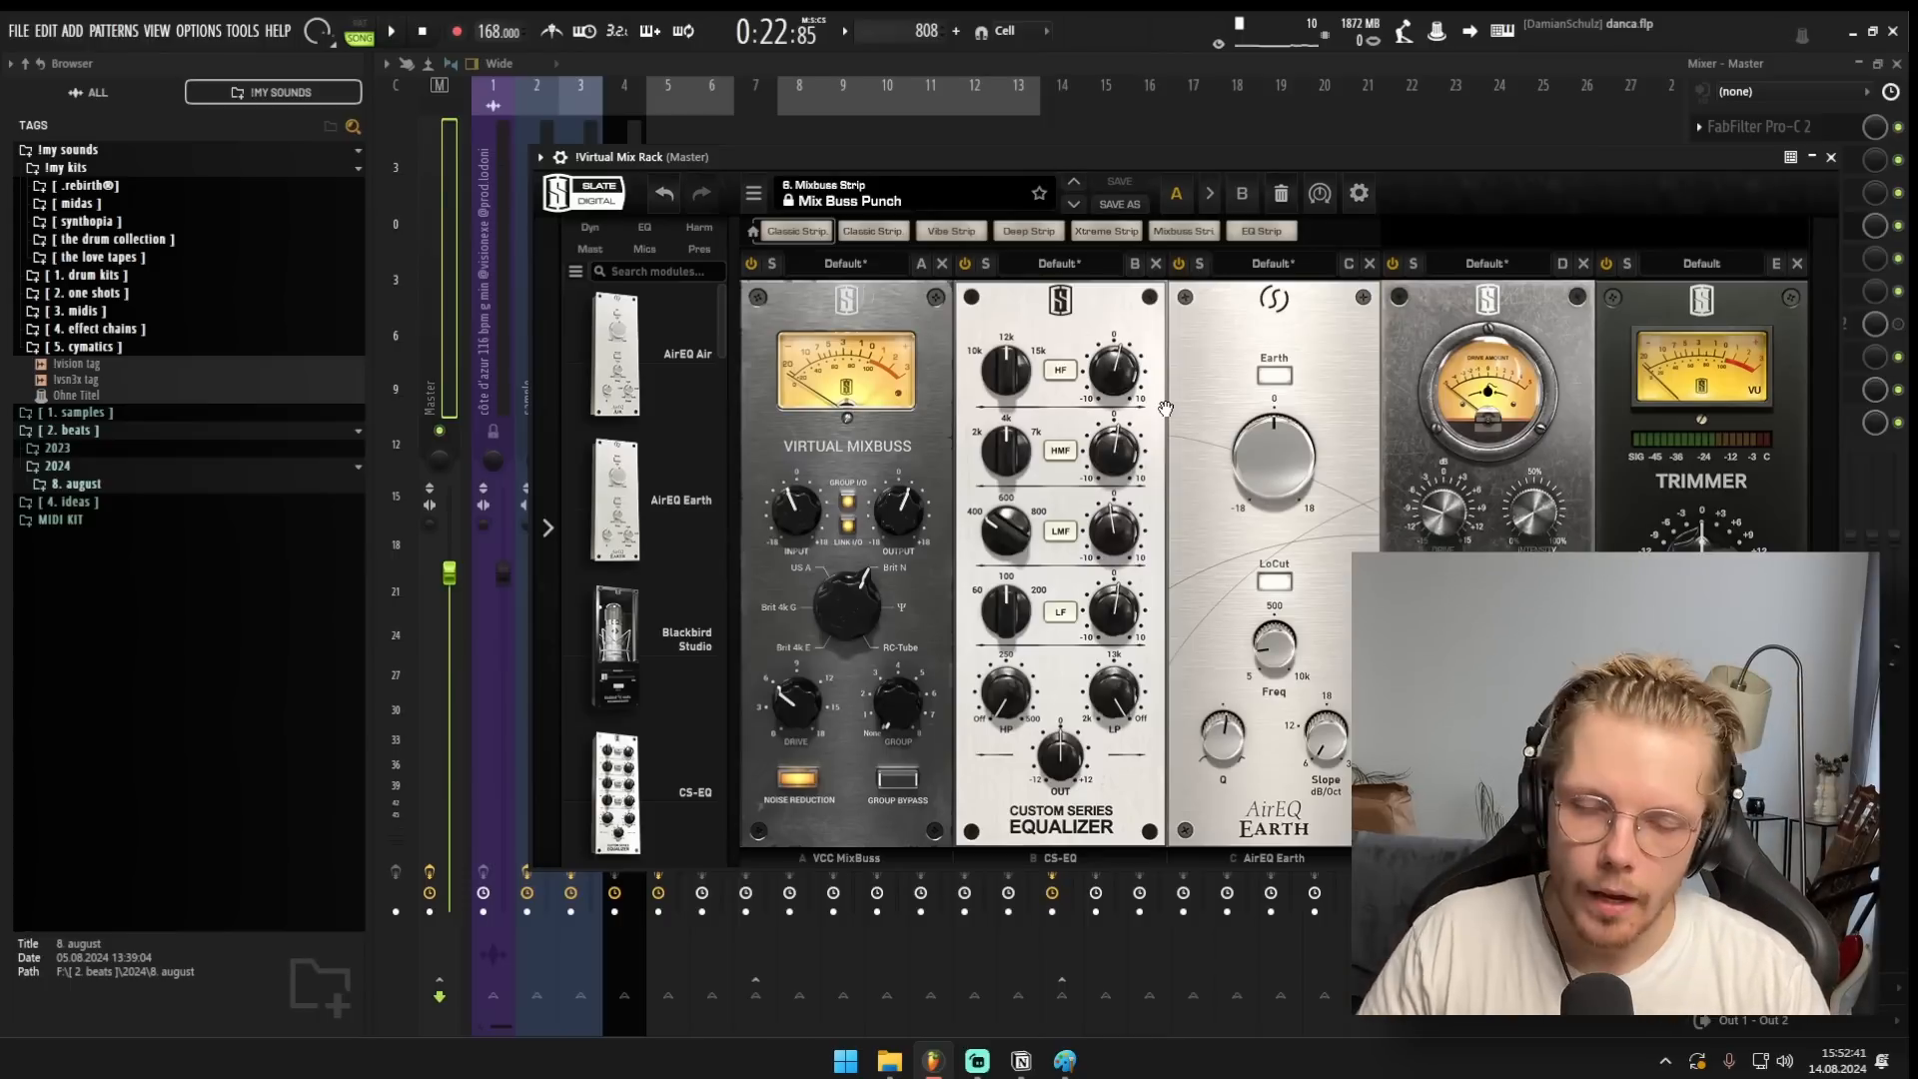
pyautogui.press('space')
pyautogui.moveTo(1098, 154); pyautogui.dragTo(1098, 128)
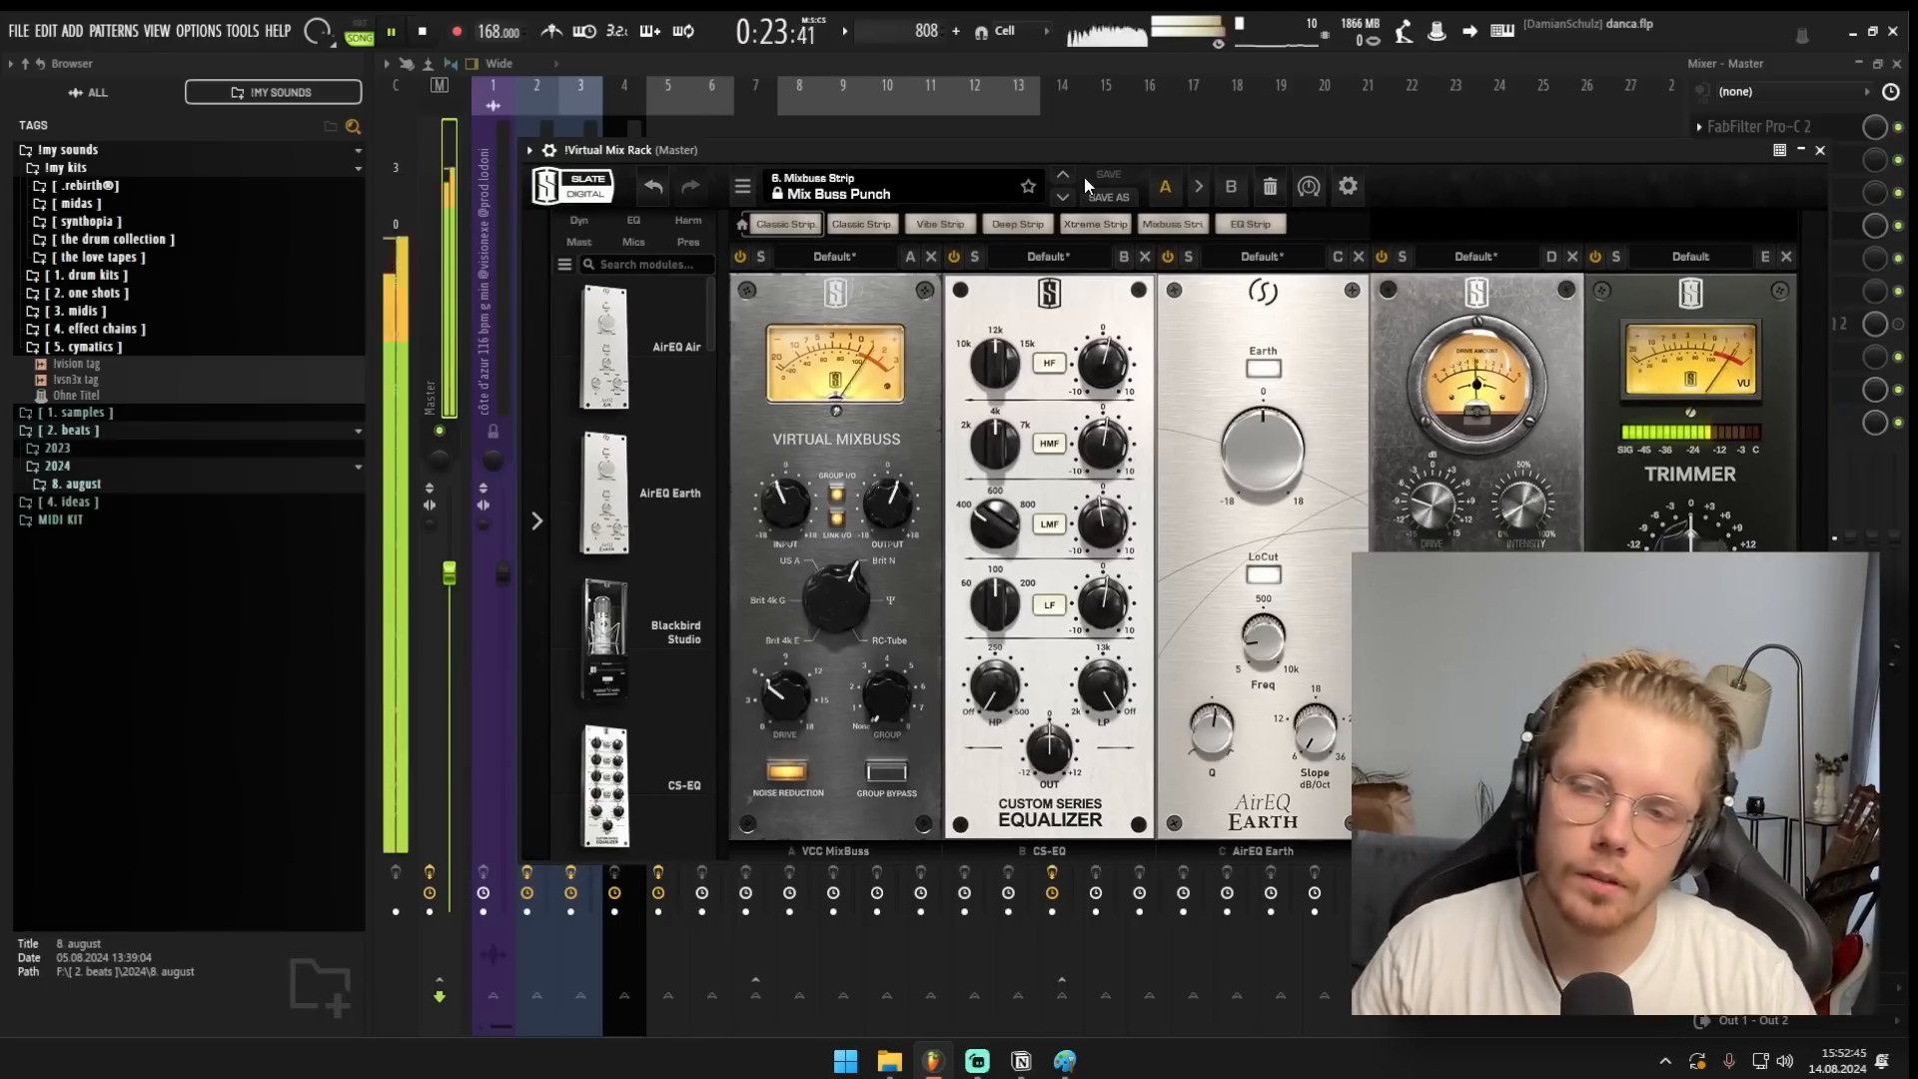
pyautogui.press('space')
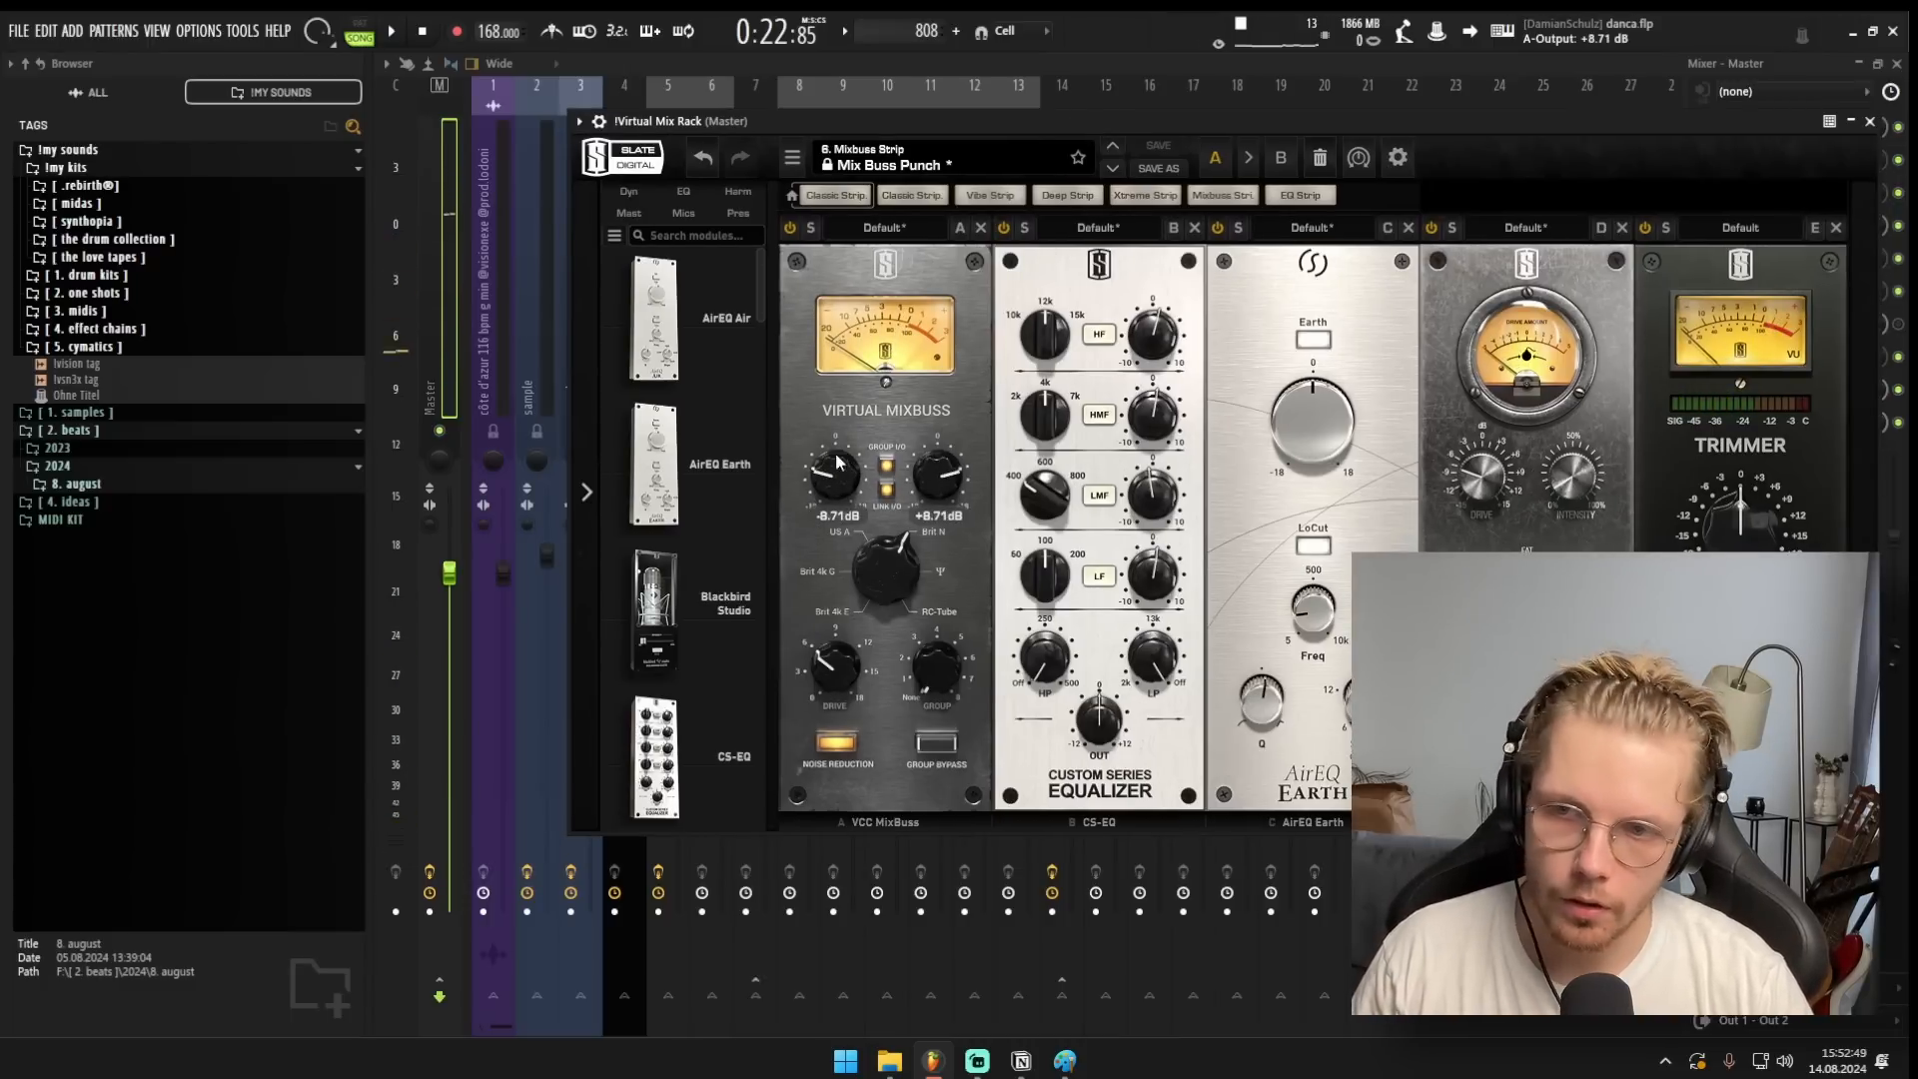
# Play the beat and lower the Virtual Mixbuss input until its linked output reaches +12.8 dB.
pyautogui.moveTo(1043, 150)
pyautogui.mouseDown()
pyautogui.moveTo(1037, 165)
pyautogui.moveTo(1050, 137)
pyautogui.mouseUp()
pyautogui.press('space')
pyautogui.moveTo(816, 482); pyautogui.dragTo(816, 505)
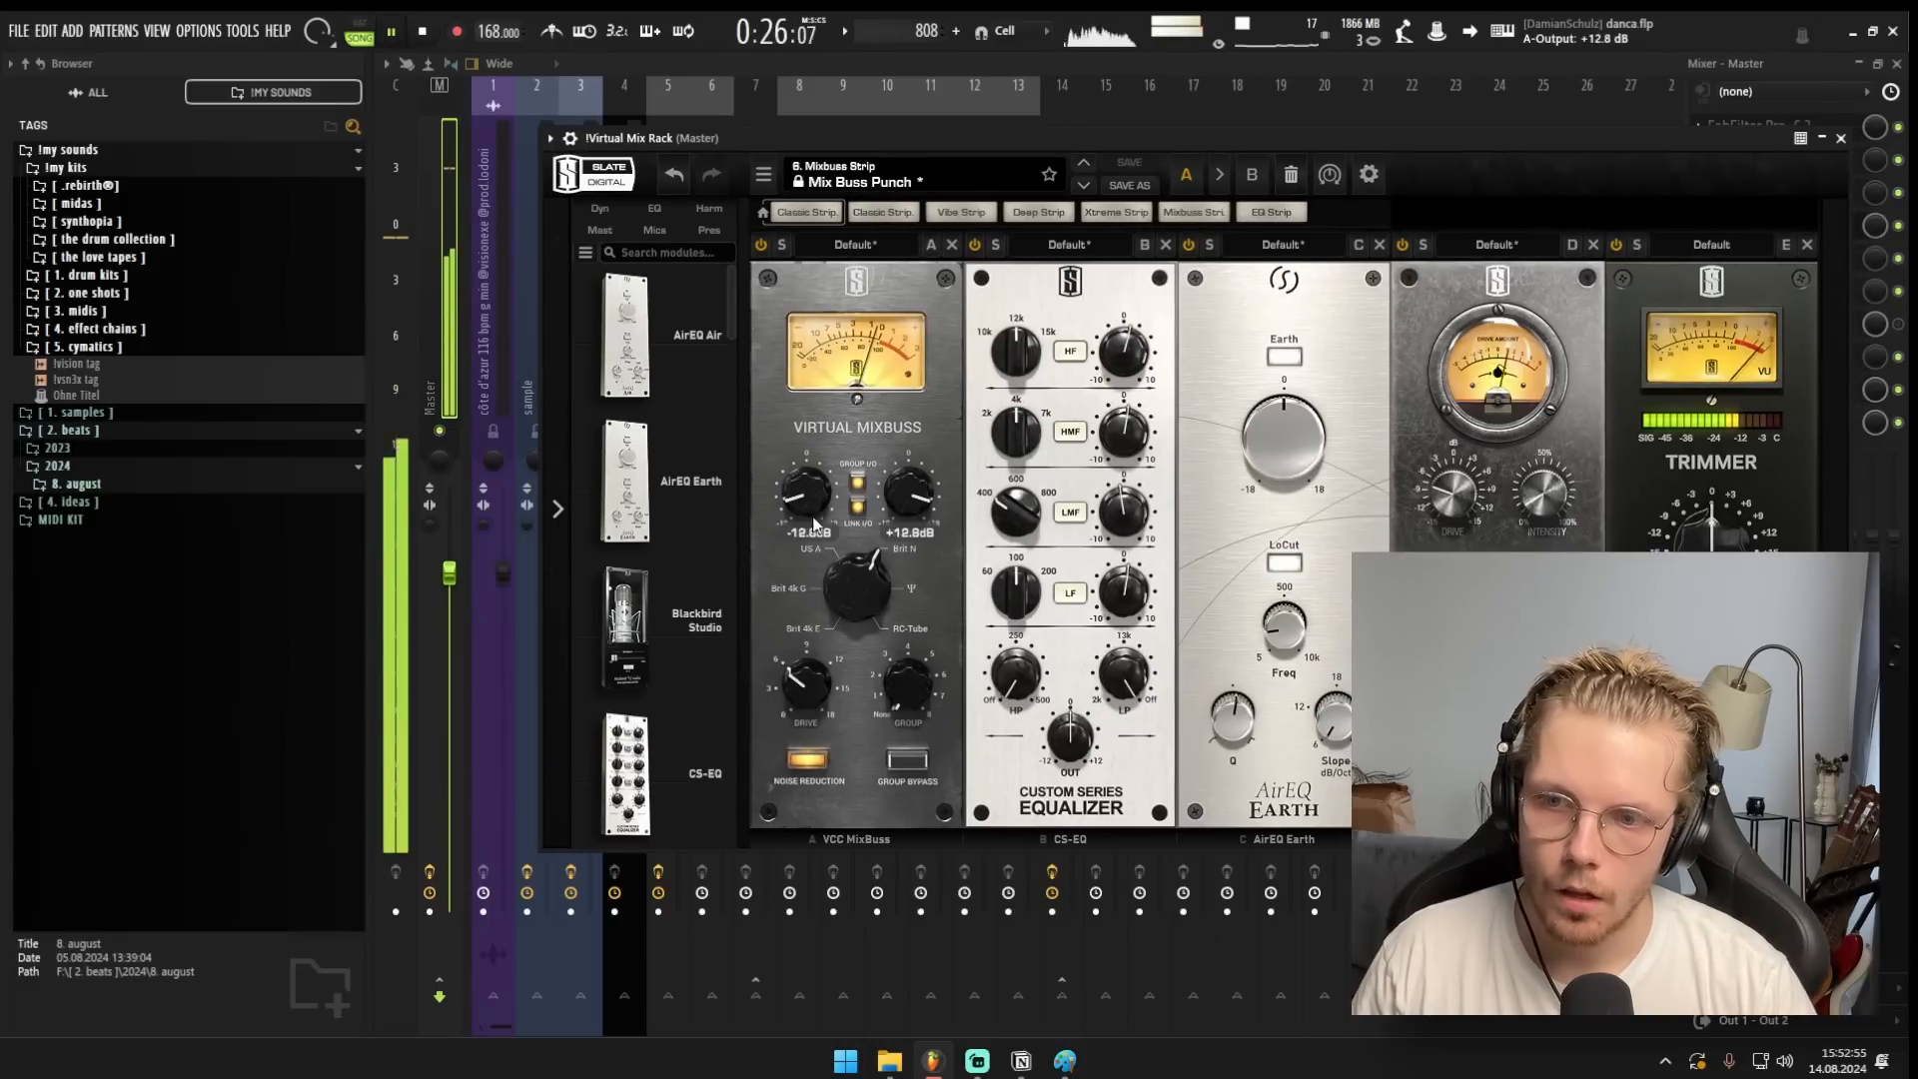
pyautogui.press('space')
pyautogui.moveTo(1101, 145); pyautogui.dragTo(1063, 138)
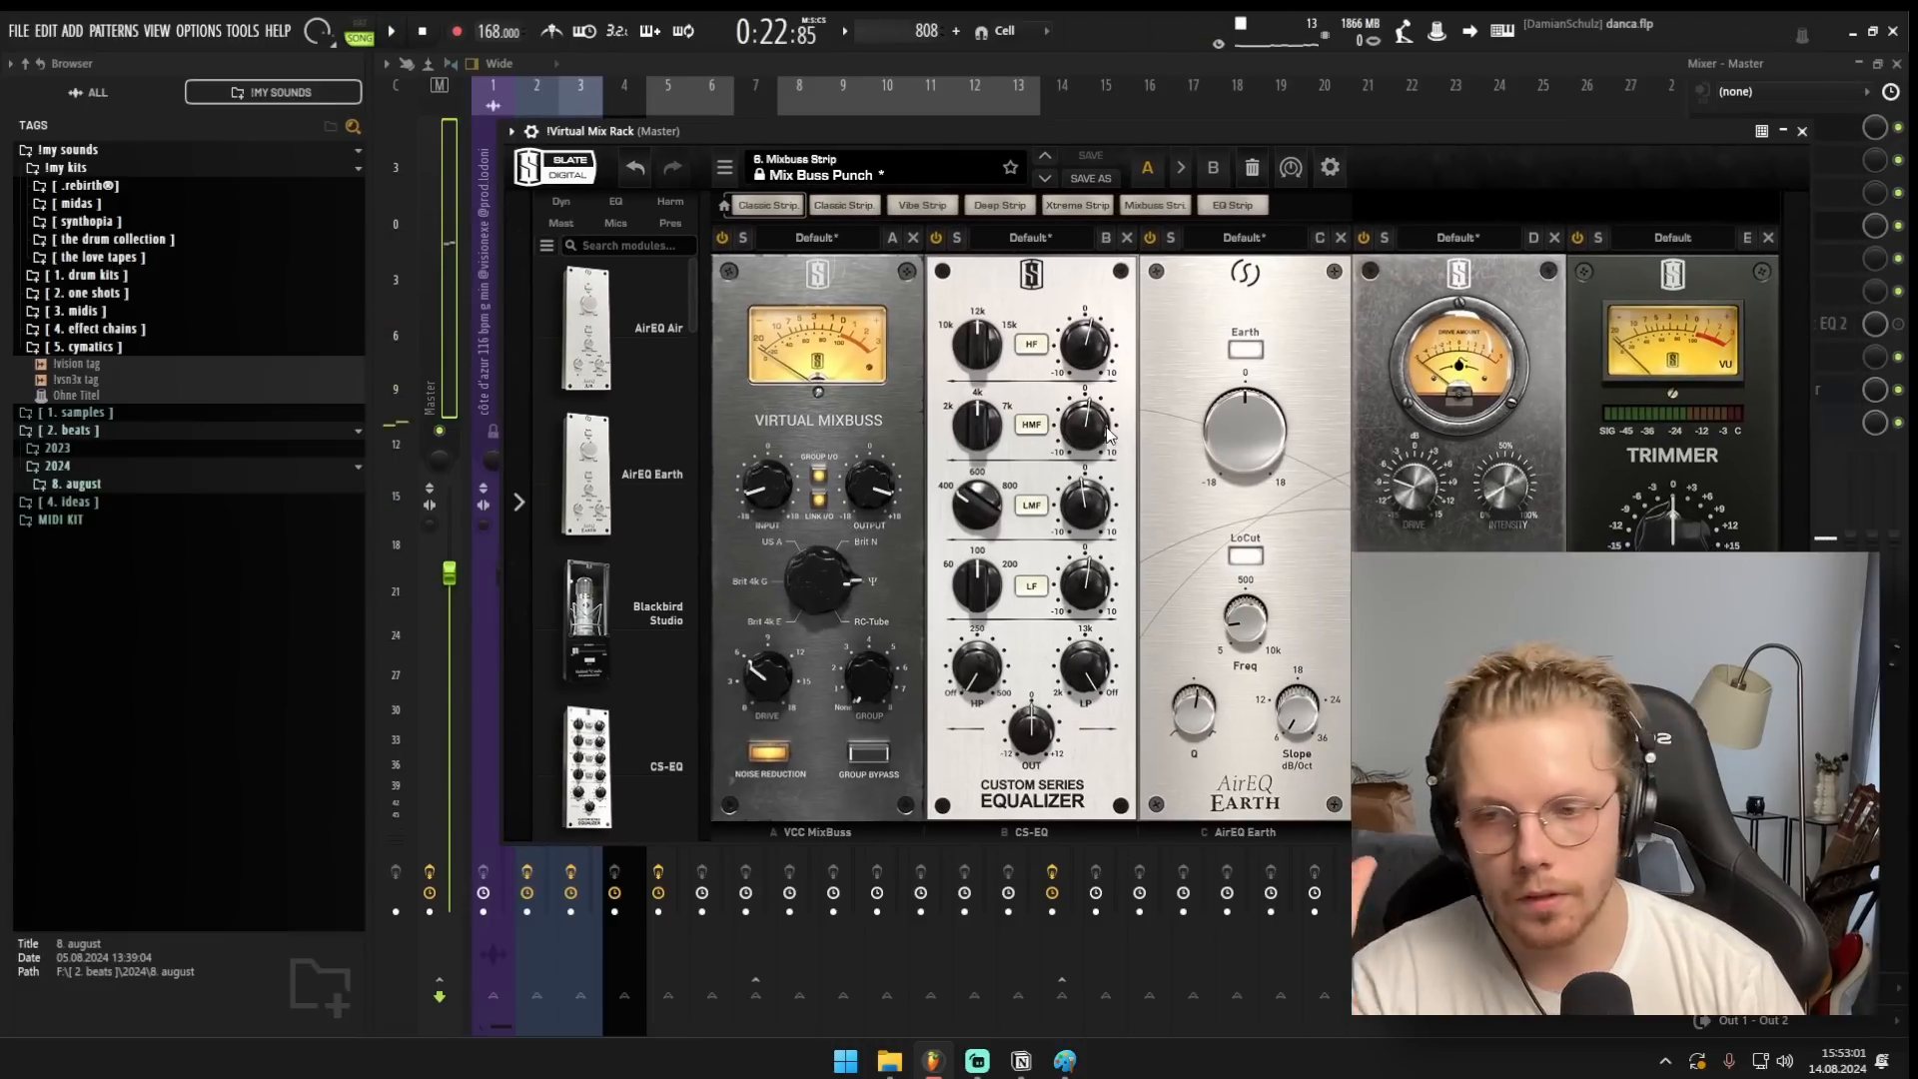
# Remove the Custom Series Equalizer and Trimmer modules from the rack and insert AirEQ Air before AirEQ Earth.
pyautogui.moveTo(999, 289); pyautogui.dragTo(819, 749)
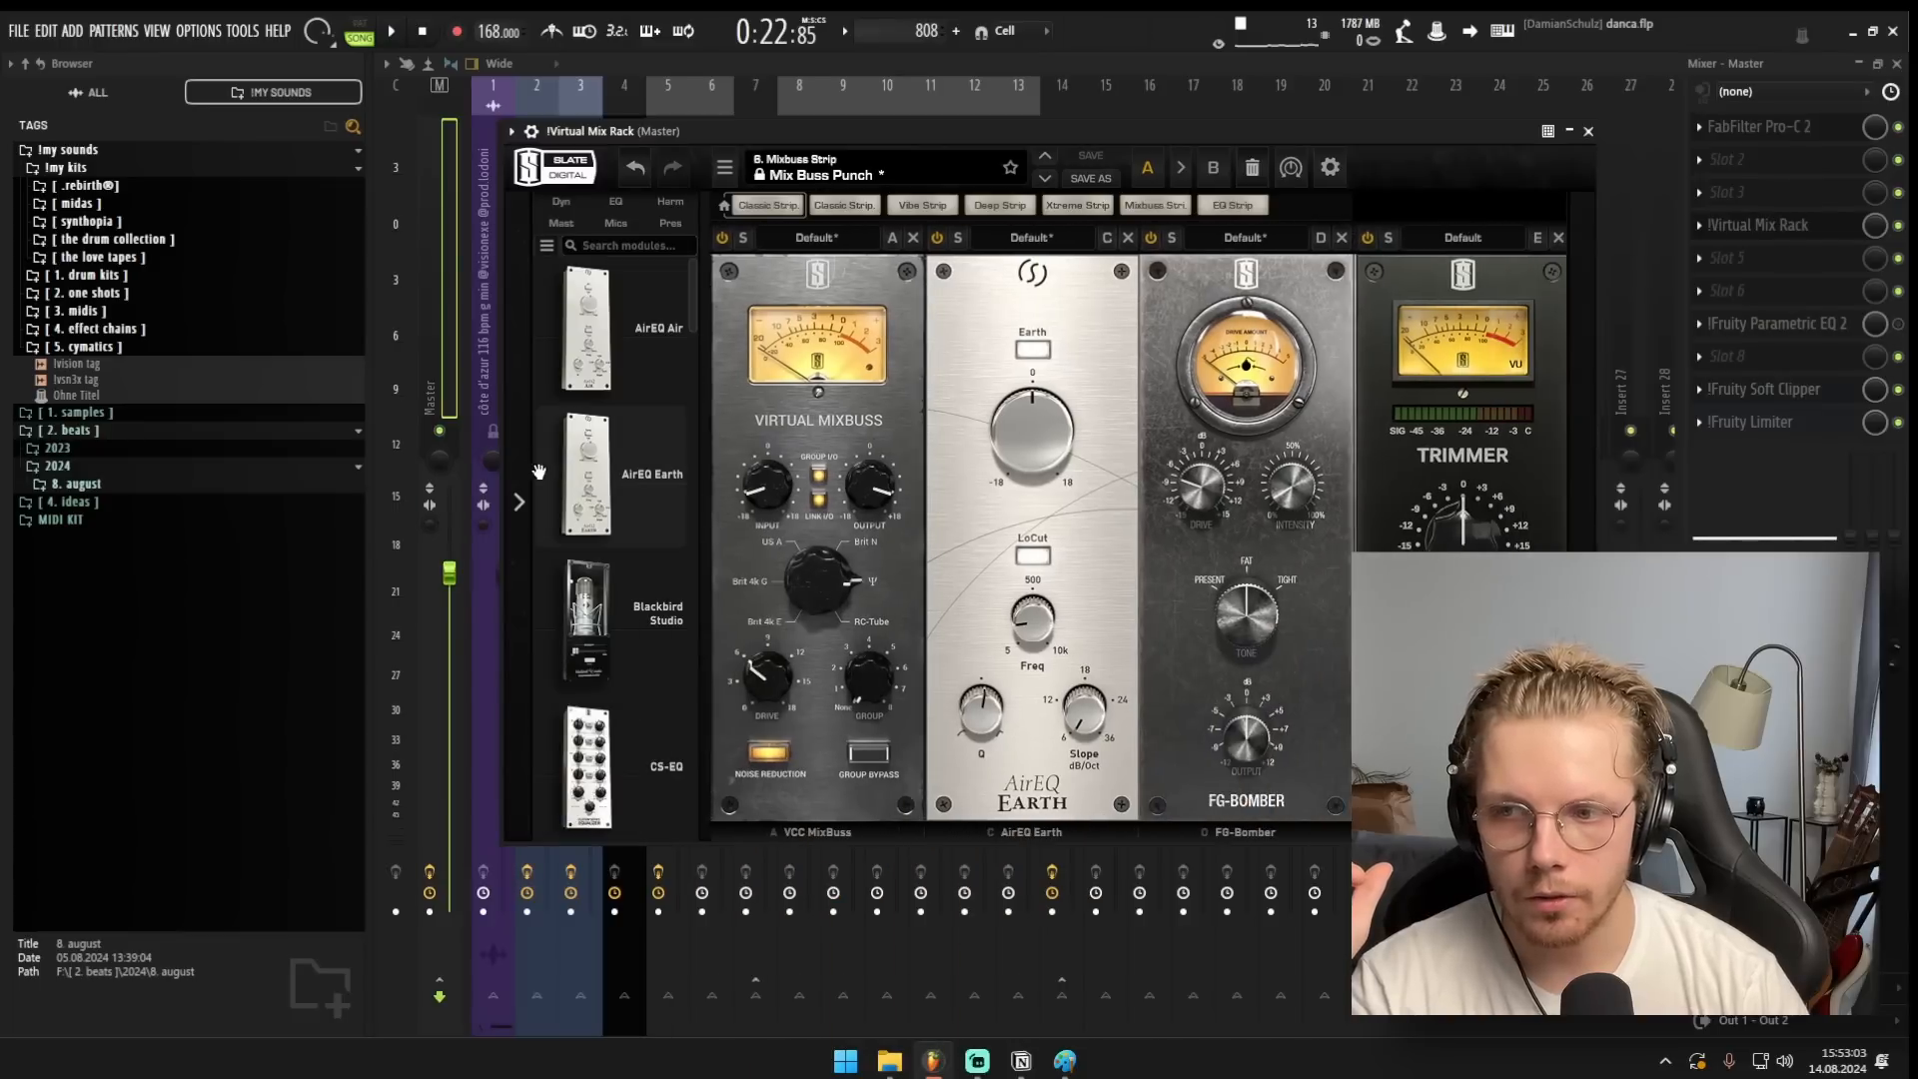
pyautogui.moveTo(1004, 326); pyautogui.dragTo(1087, 383)
pyautogui.moveTo(1225, 317); pyautogui.dragTo(1438, 429)
pyautogui.moveTo(817, 329); pyautogui.dragTo(694, 385)
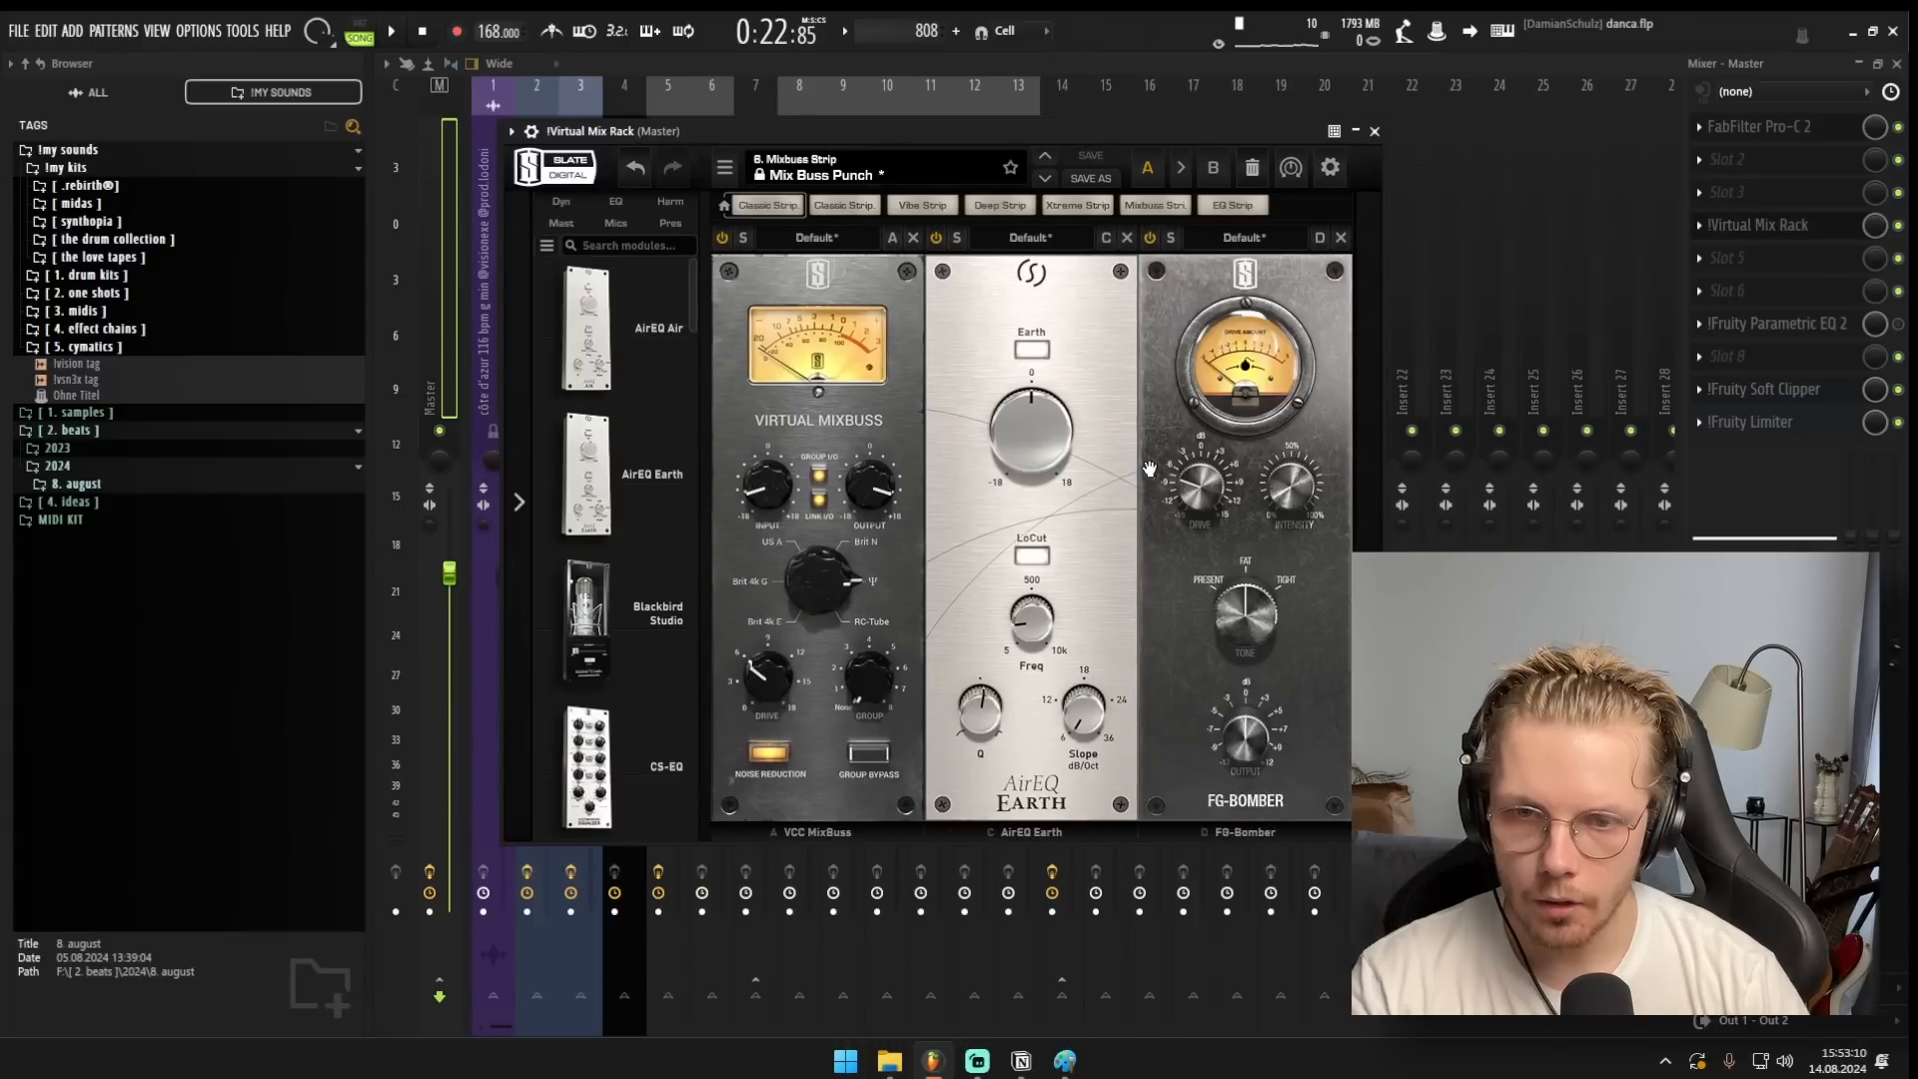
pyautogui.moveTo(600, 335); pyautogui.dragTo(1032, 335)
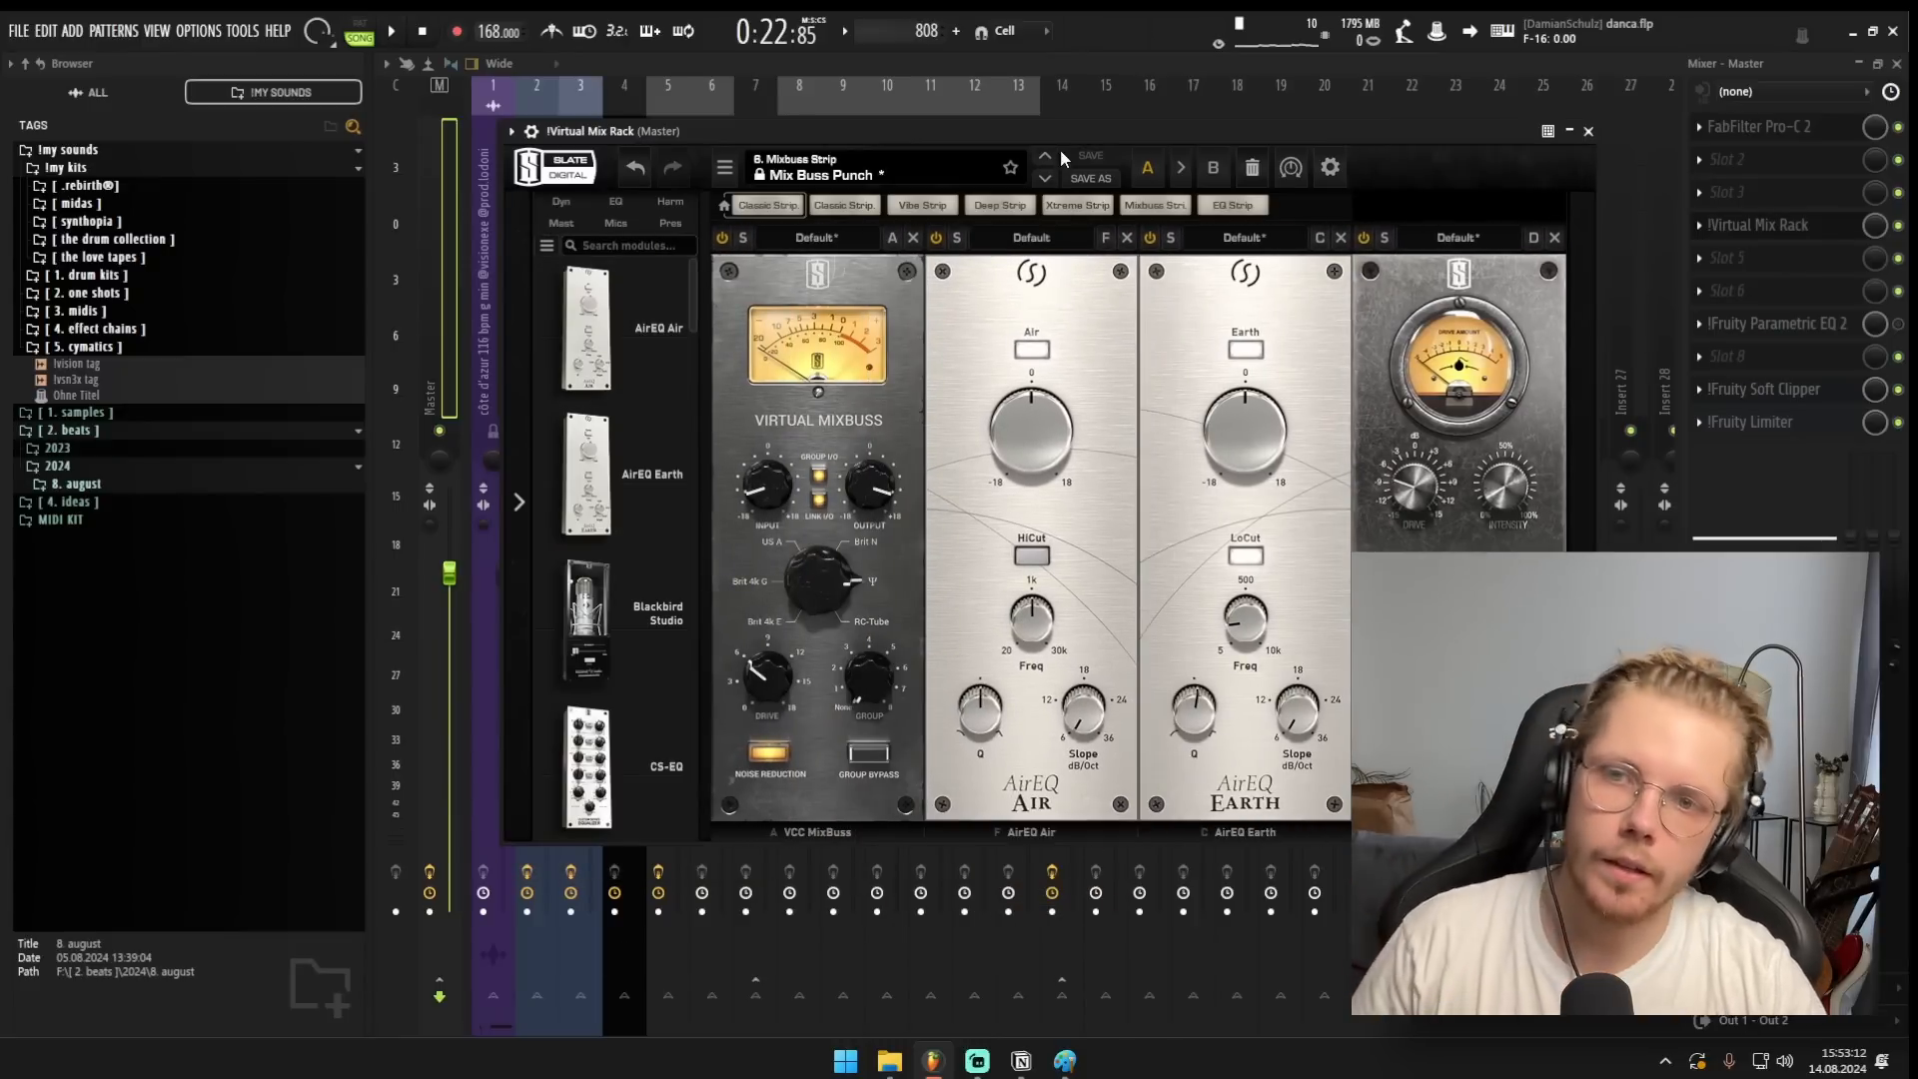
# Raise the AirEQ Air gain to about 1.21 dB during playback and toggle its Air band off and on to compare.
pyautogui.press('space')
pyautogui.moveTo(1059, 409); pyautogui.dragTo(1053, 394)
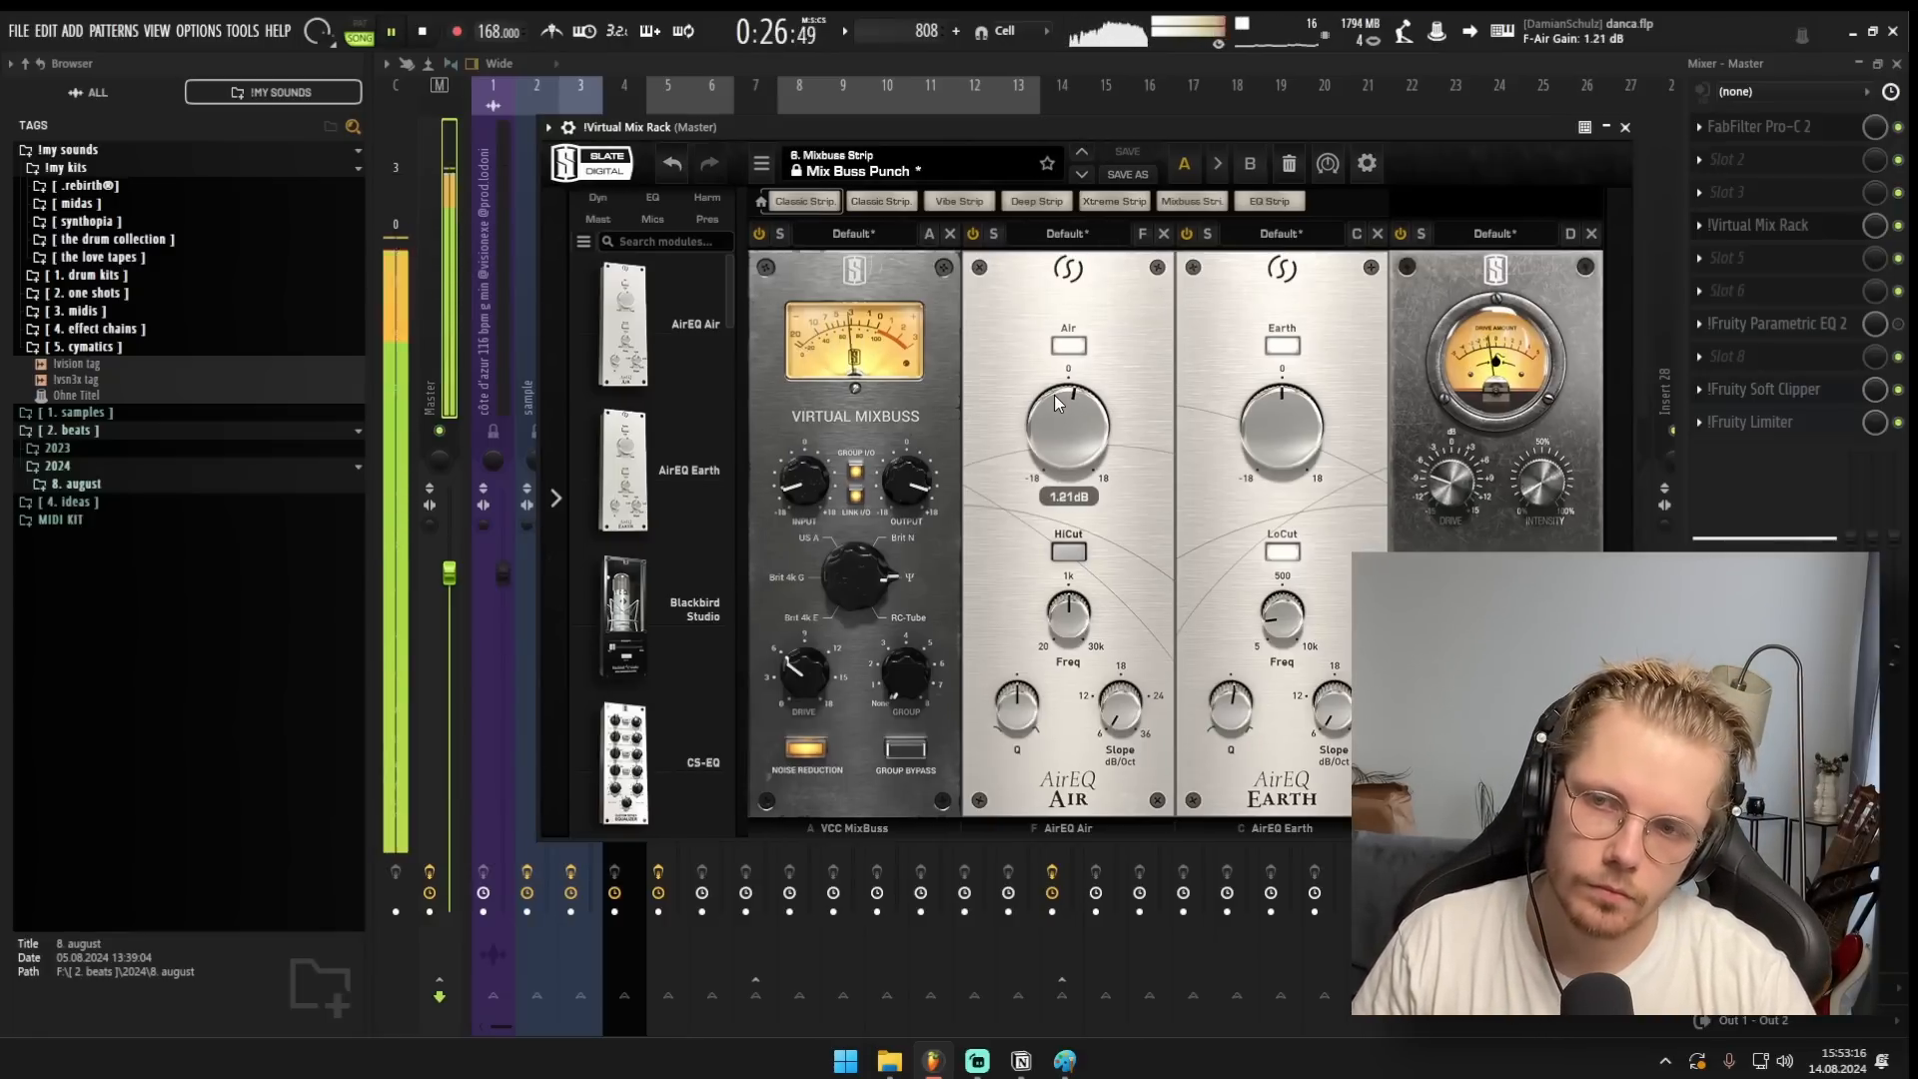
pyautogui.press('space')
pyautogui.moveTo(1078, 130); pyautogui.dragTo(1062, 128)
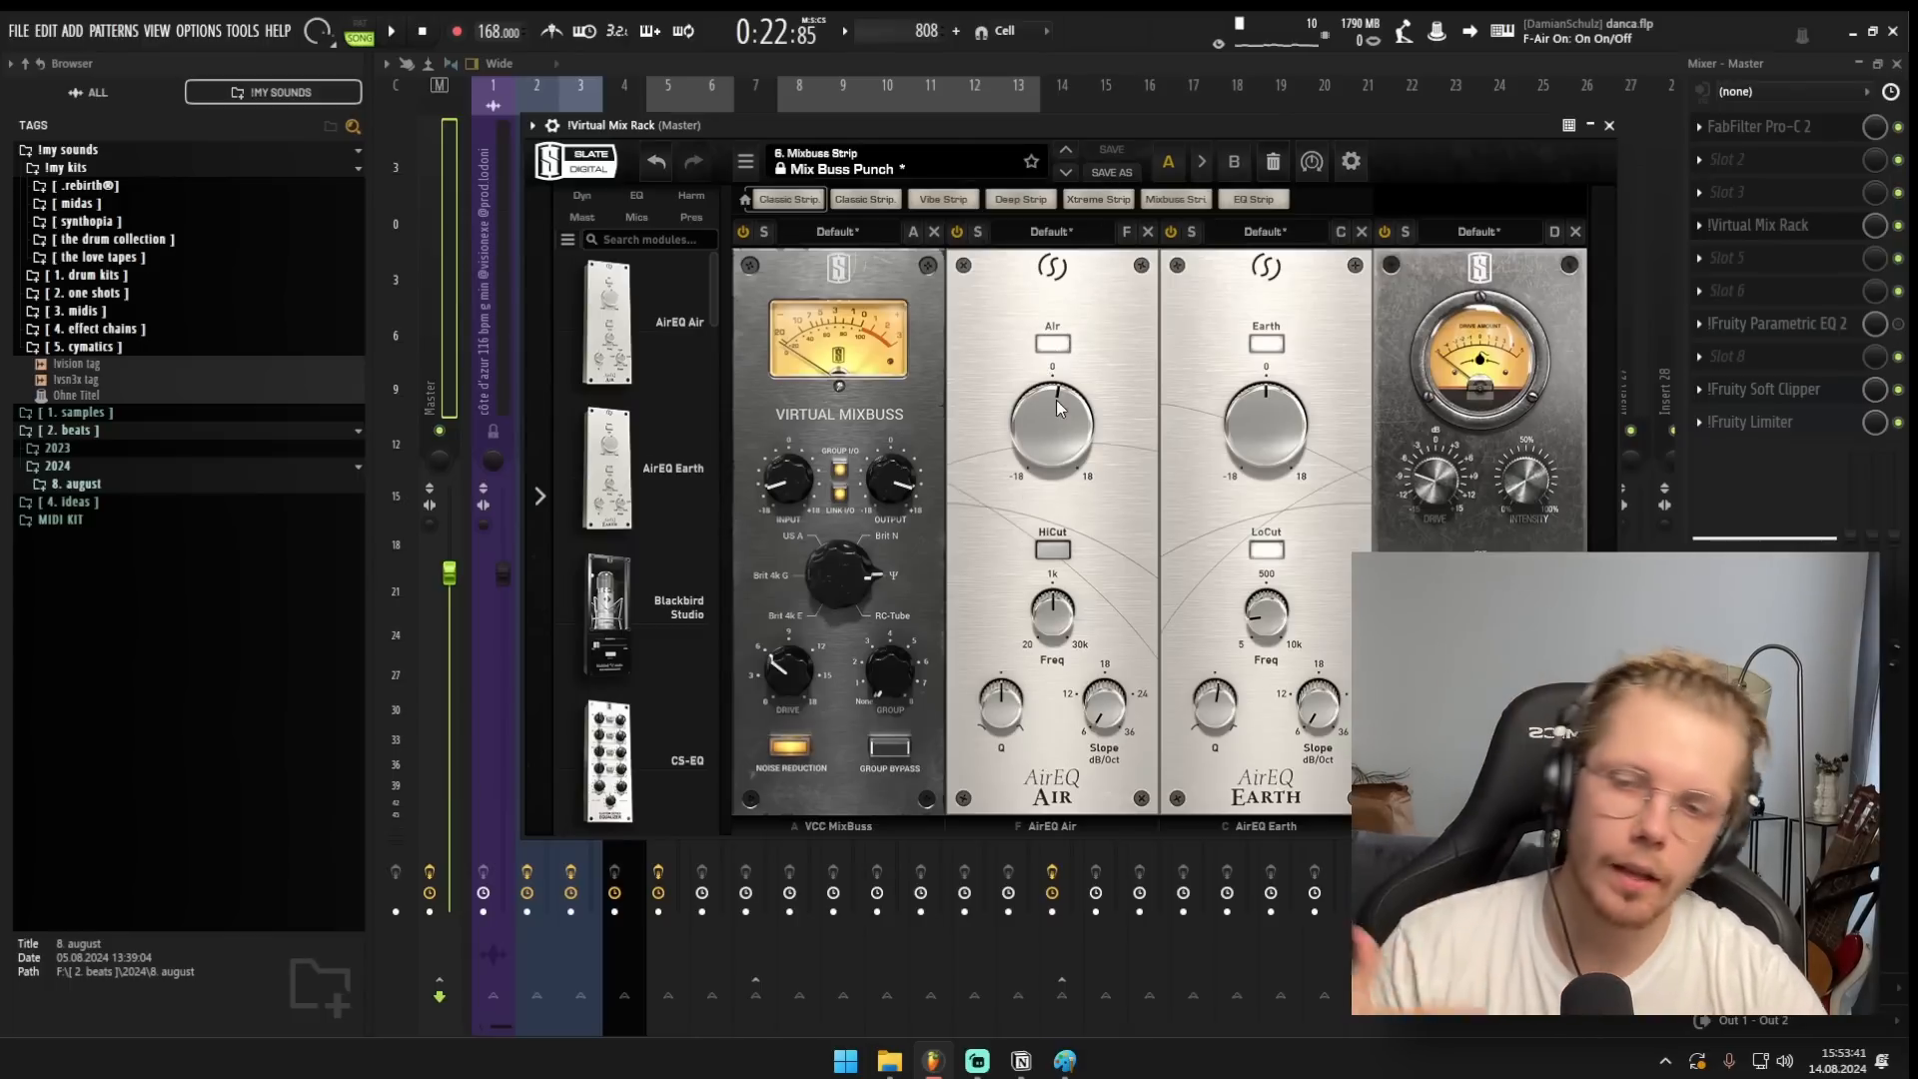
pyautogui.moveTo(1044, 126); pyautogui.dragTo(1026, 128)
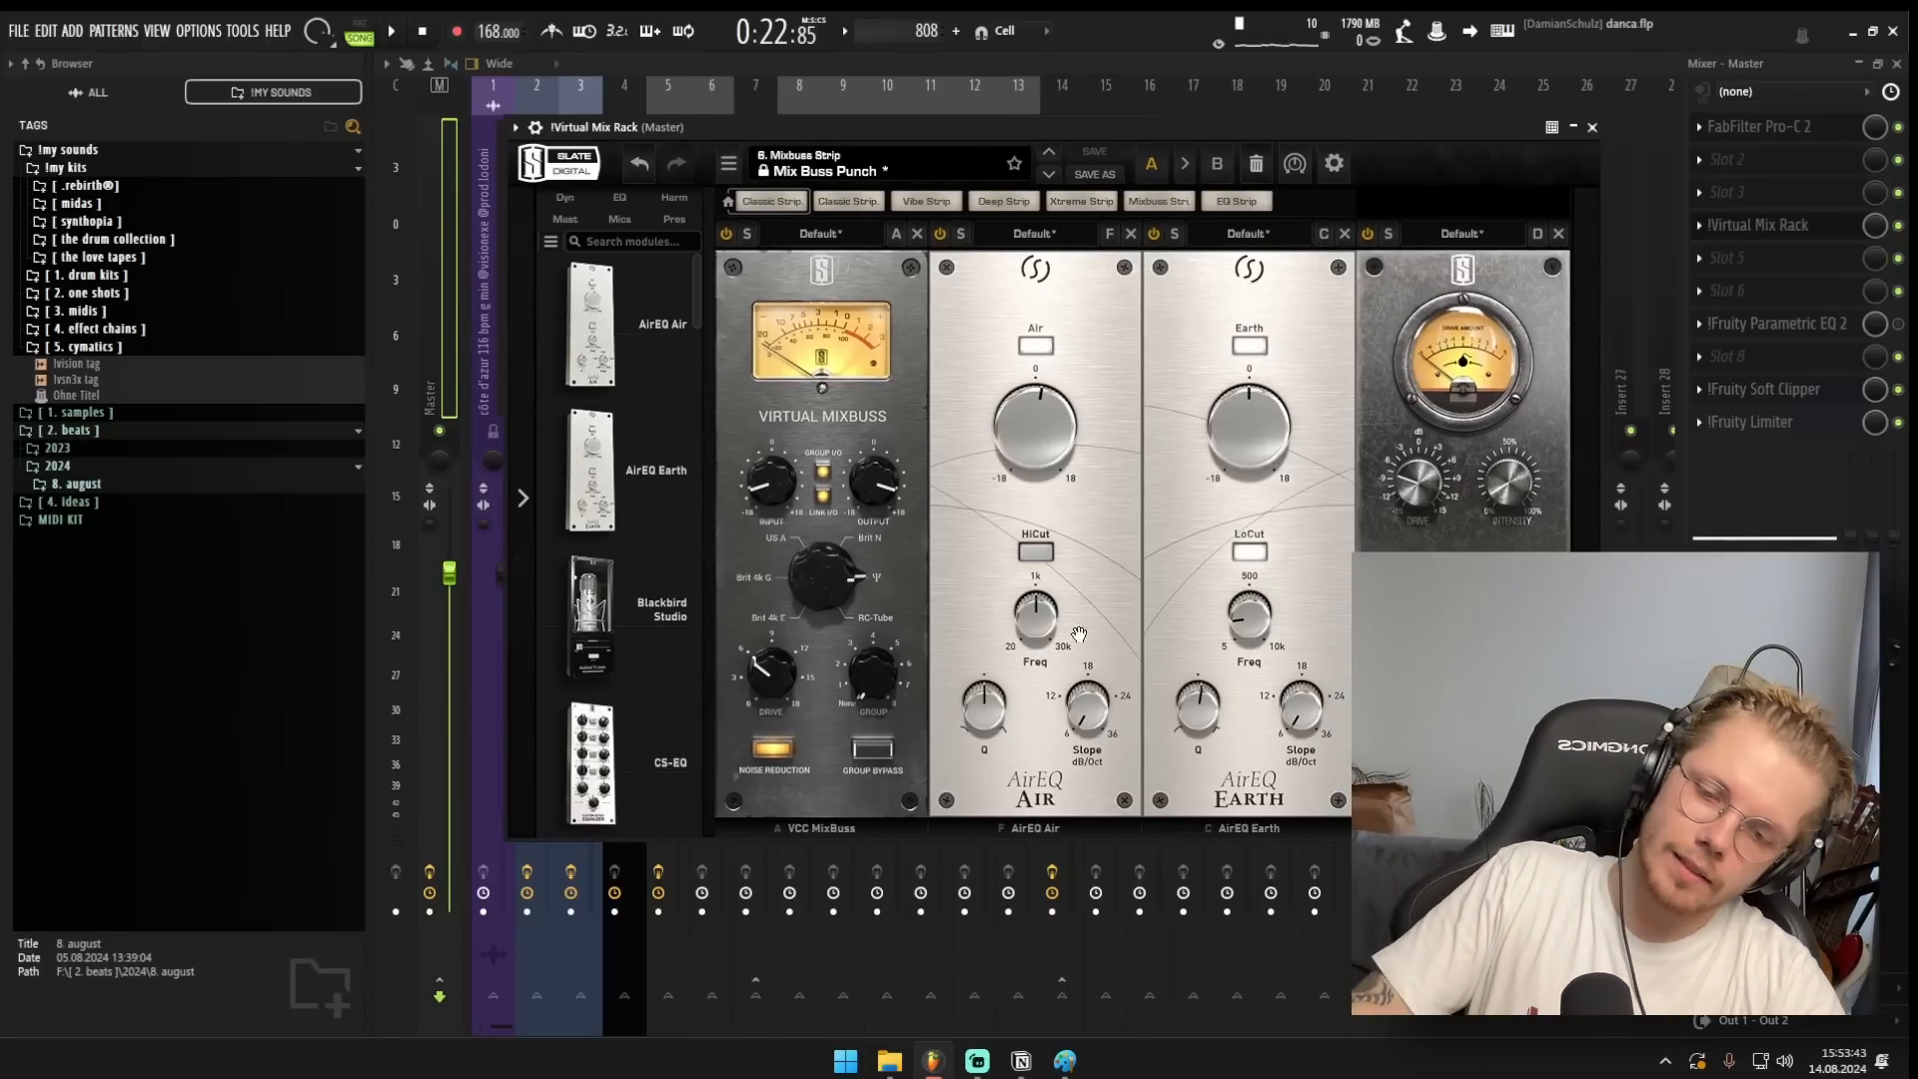
pyautogui.click(1095, 347)
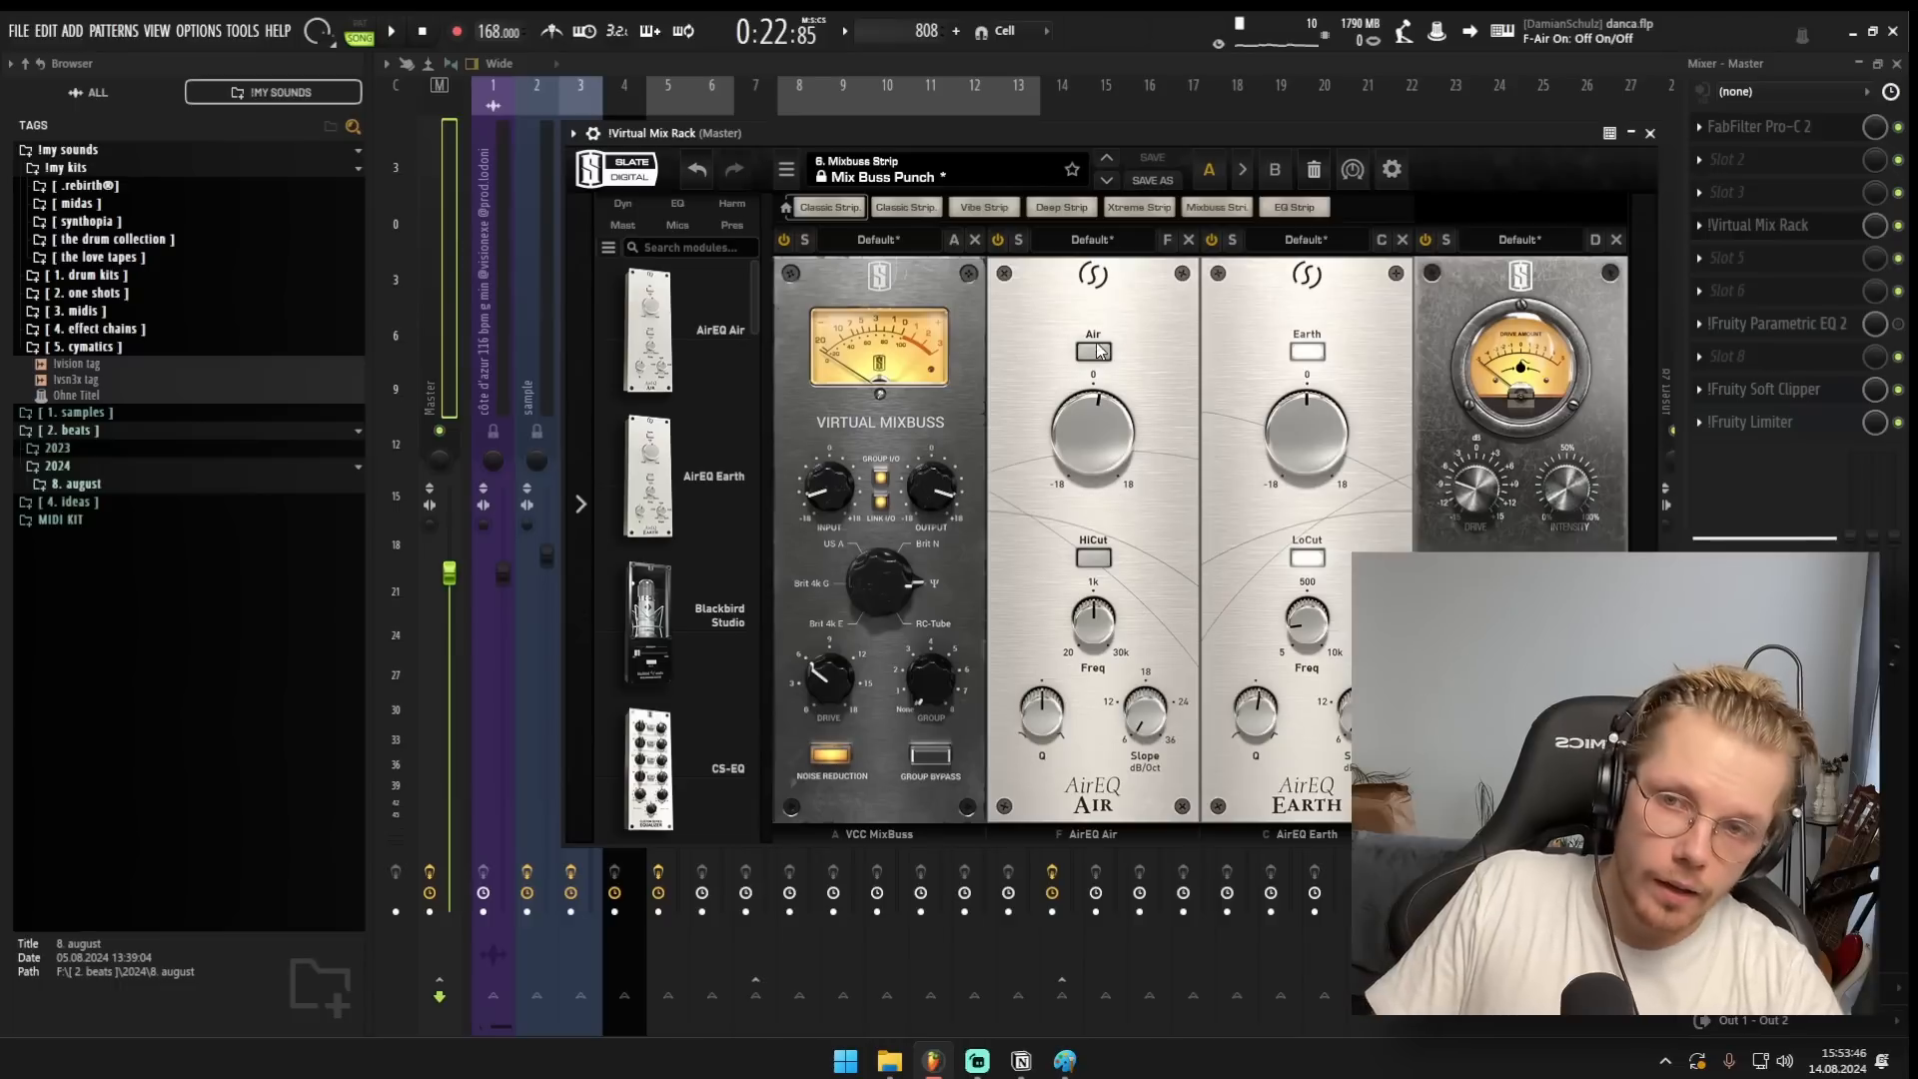
pyautogui.moveTo(1135, 137); pyautogui.dragTo(1169, 137)
pyautogui.press('space')
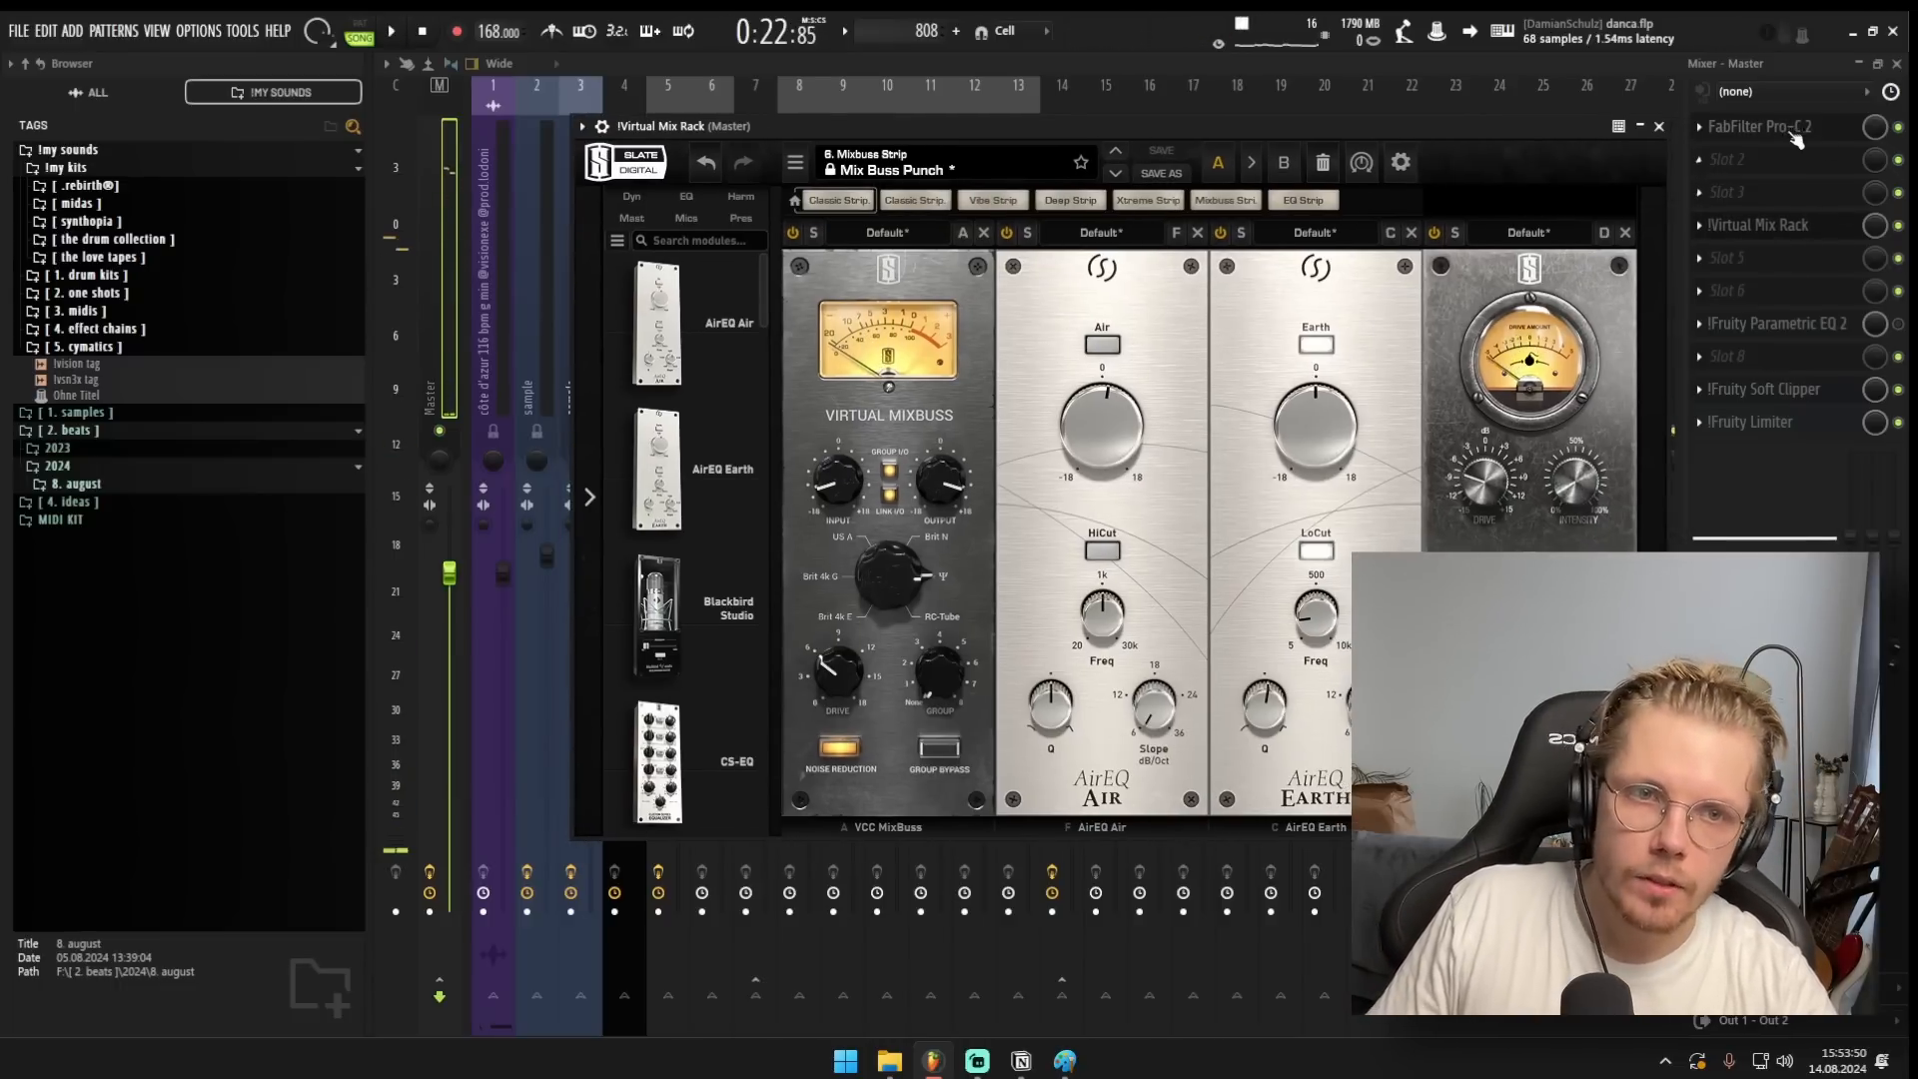
# Enable the Master's Fruity Parametric EQ 2 and cut band 5 by 1.1 dB at 2260 Hz while playing the beat.
pyautogui.click(1762, 126)
pyautogui.click(1824, 330)
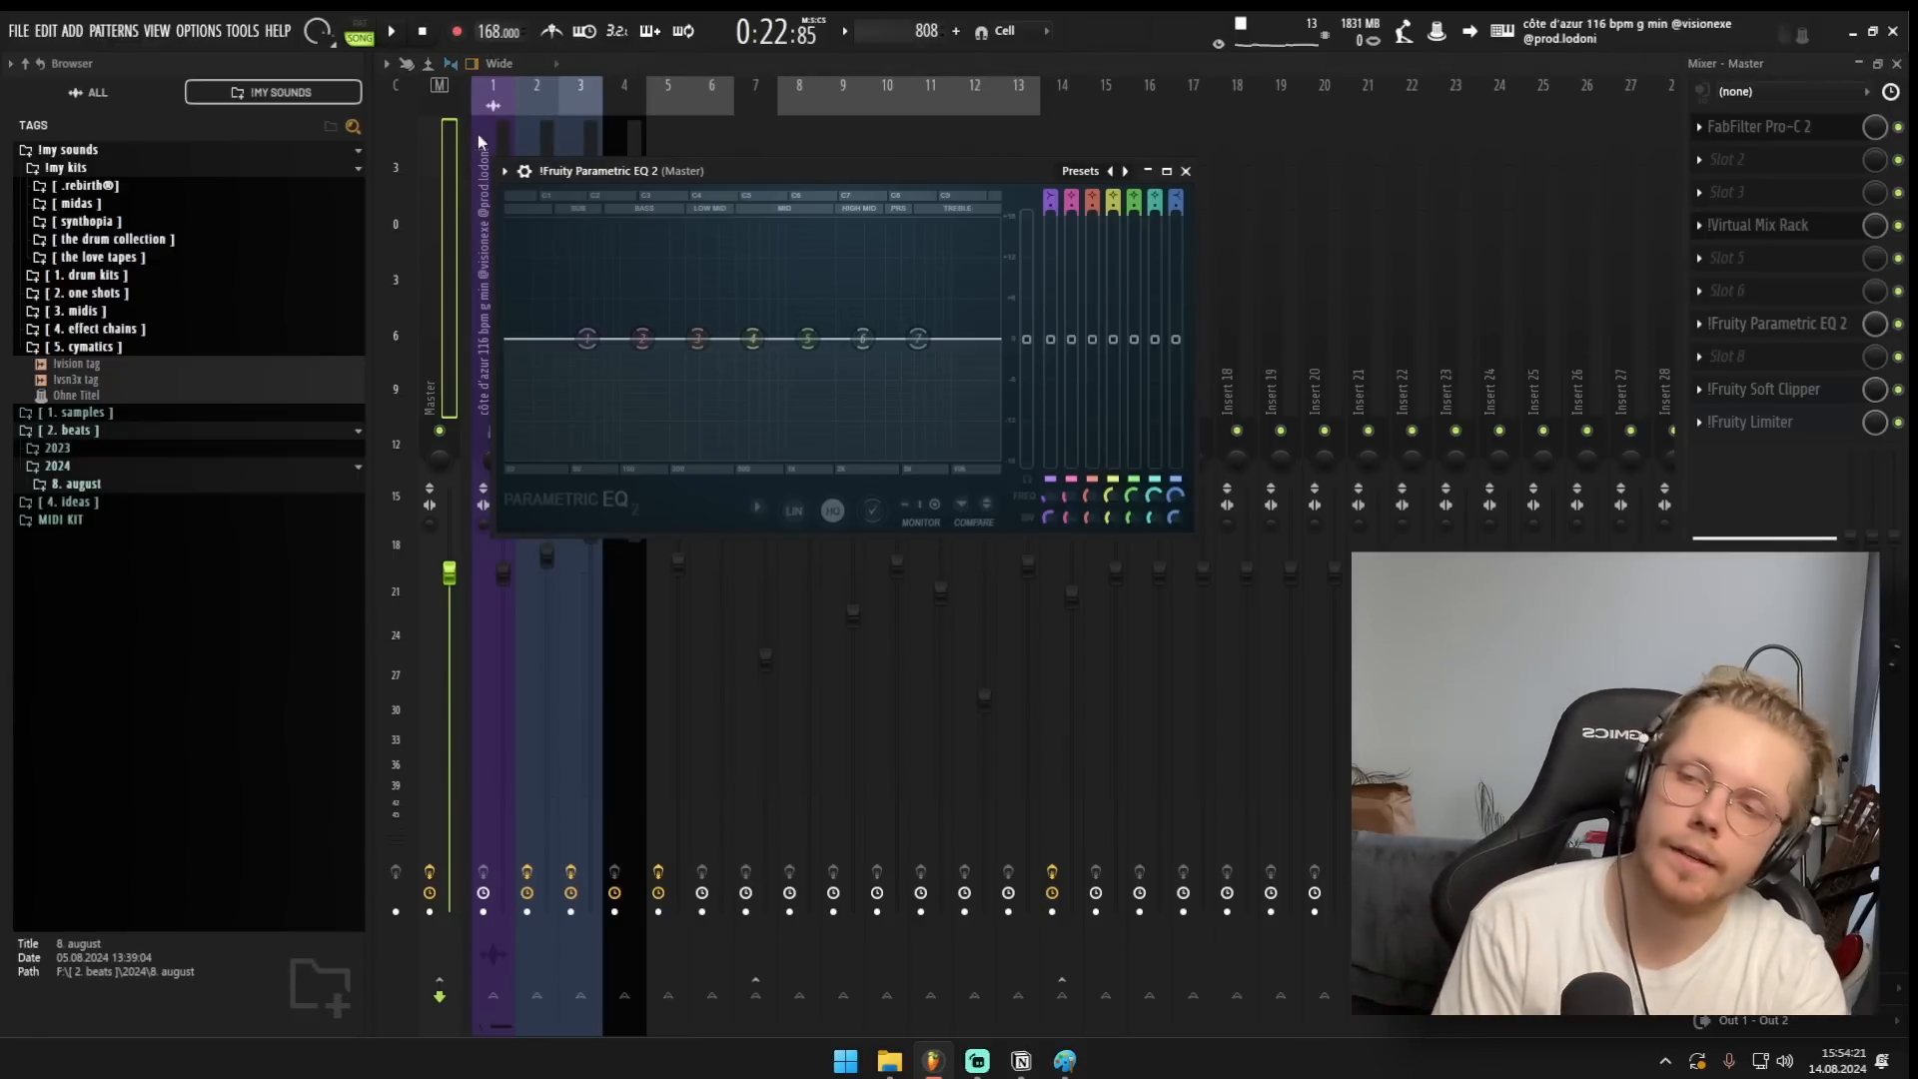
pyautogui.moveTo(713, 172); pyautogui.dragTo(943, 186)
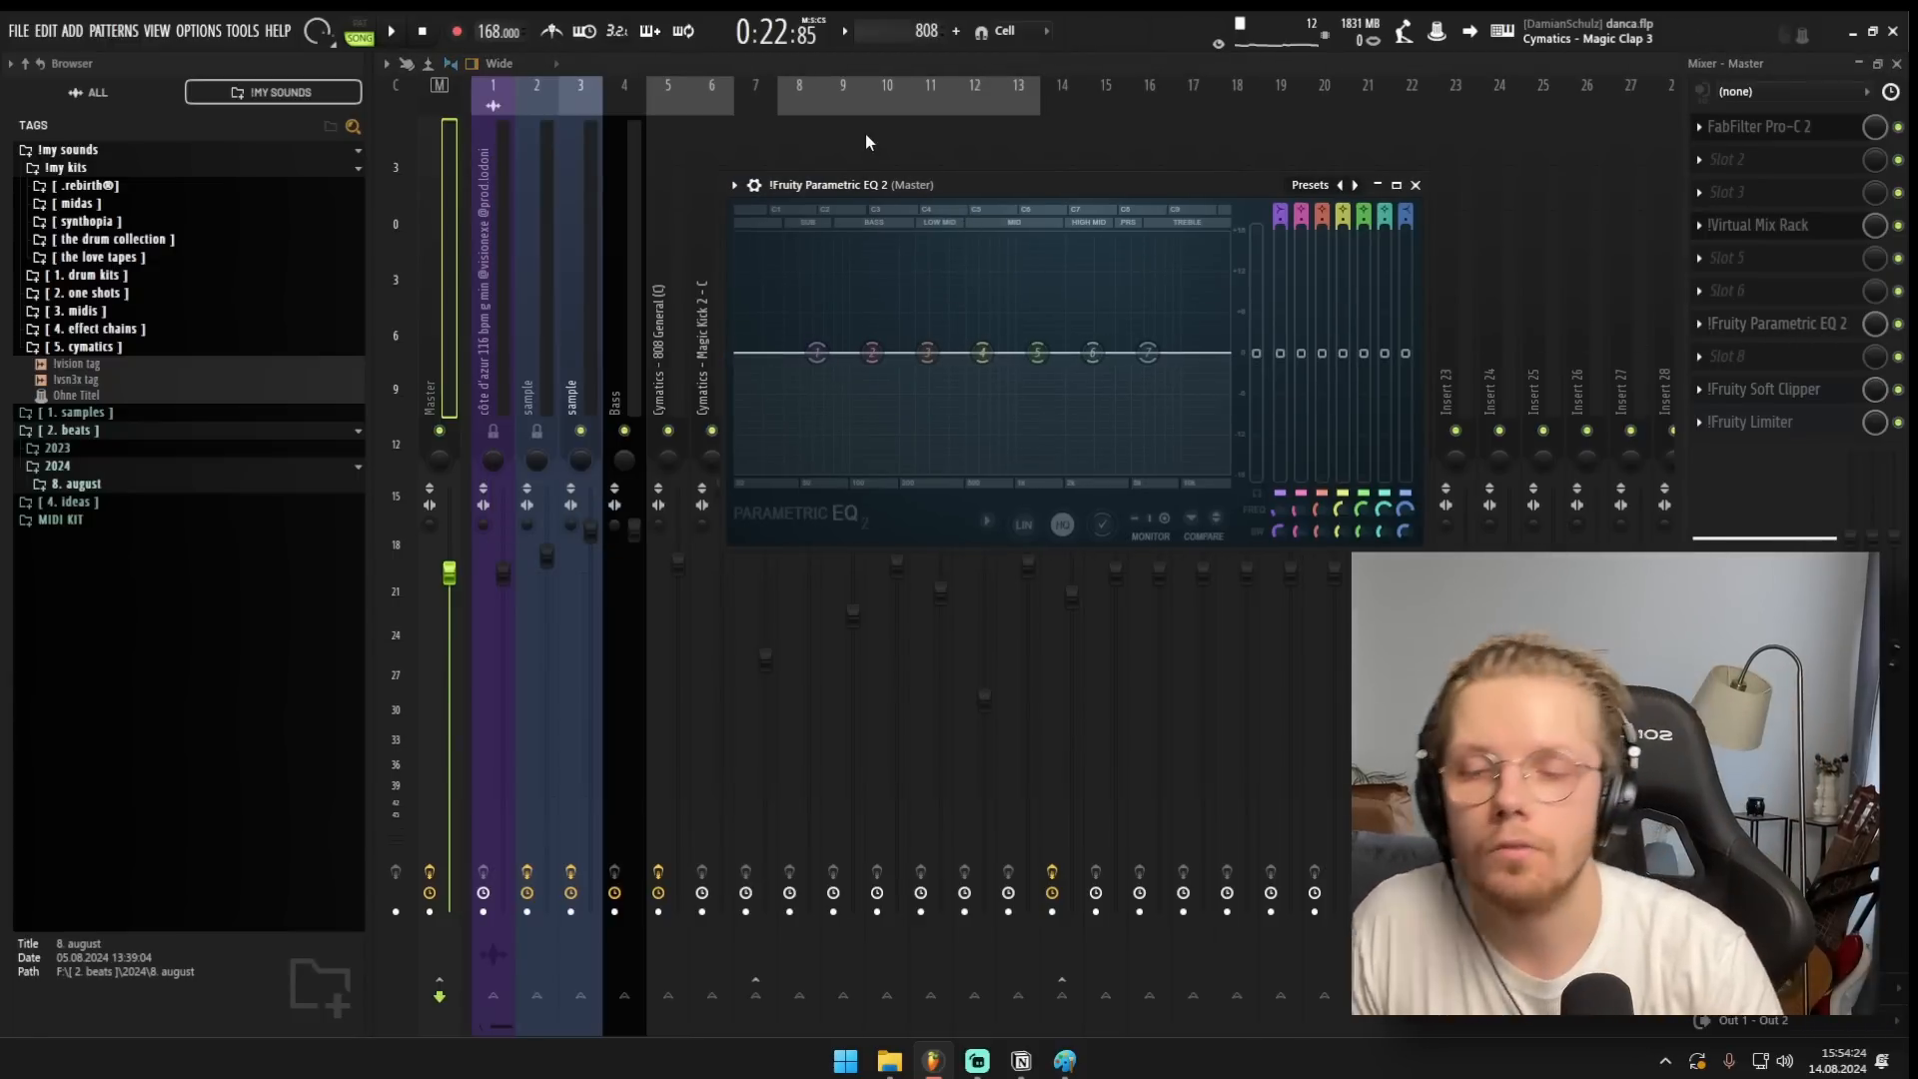
pyautogui.moveTo(1116, 182); pyautogui.dragTo(1135, 174)
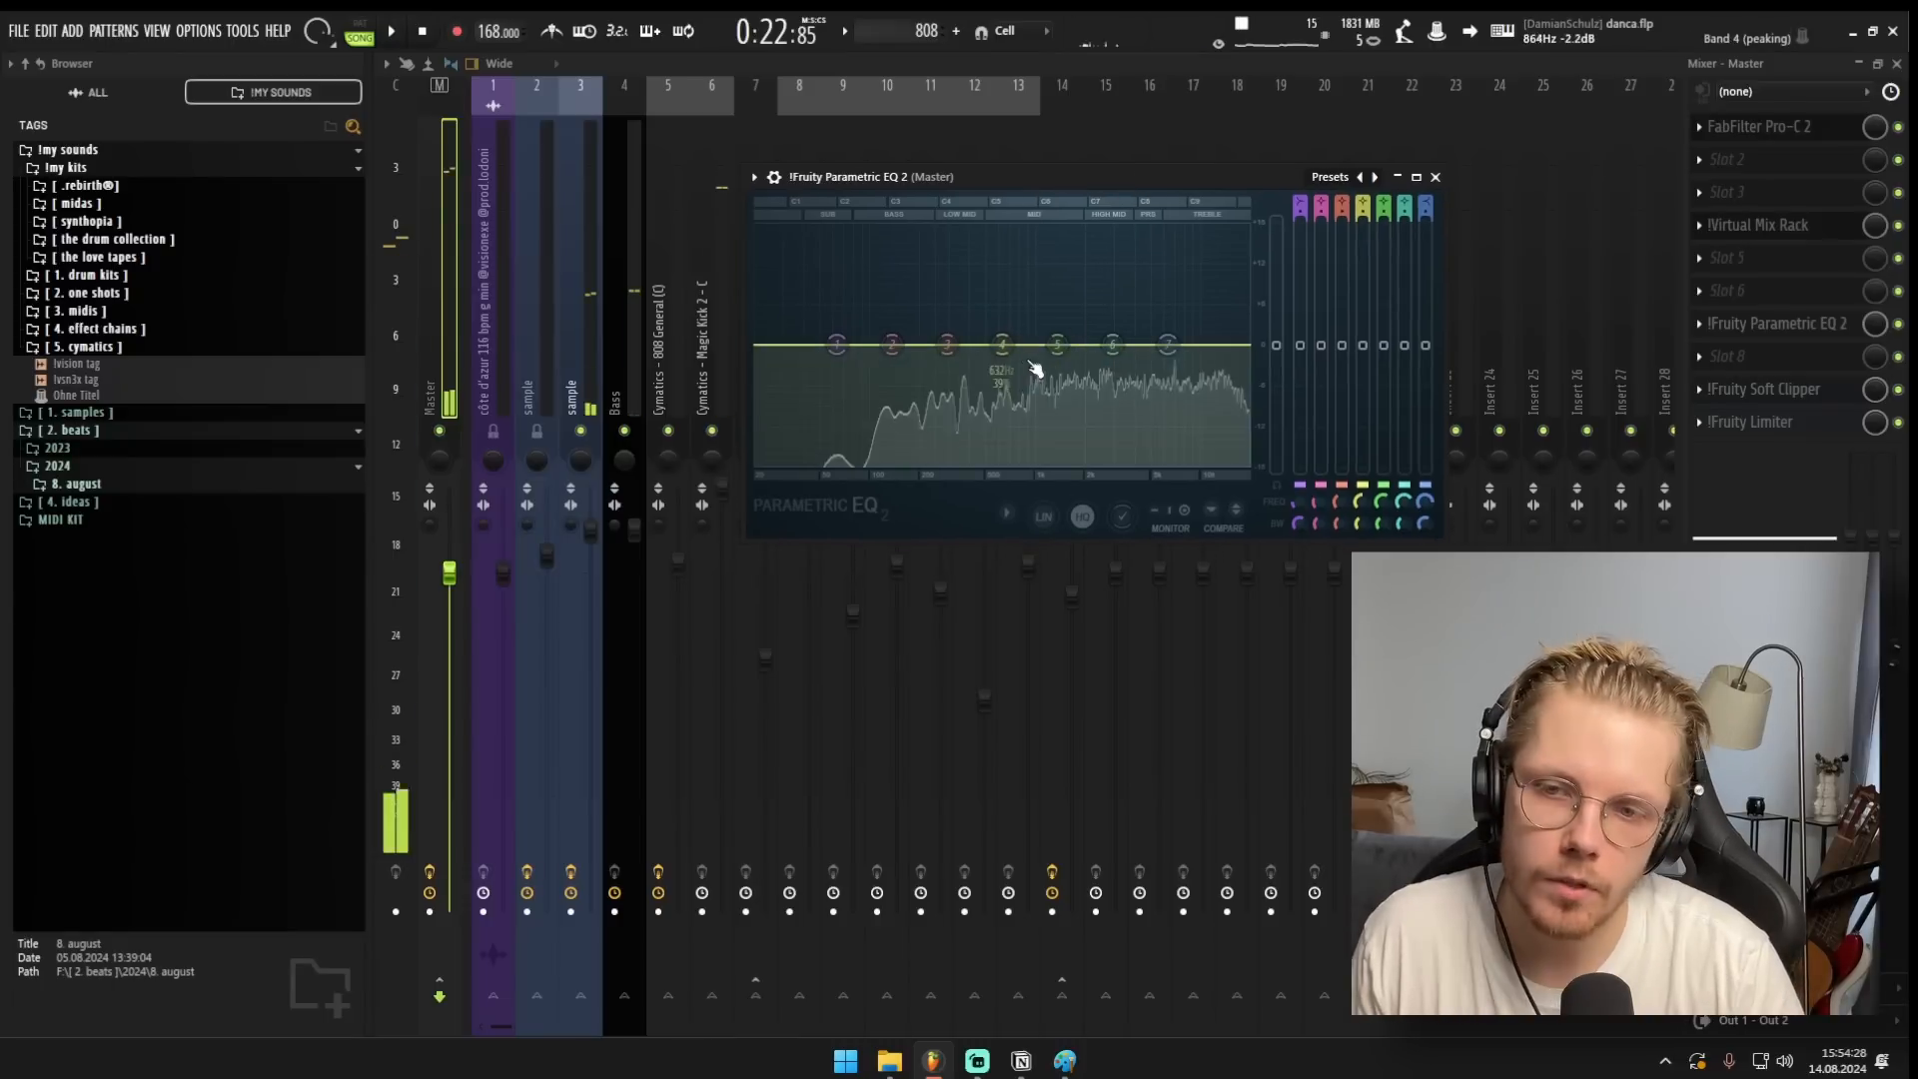
pyautogui.moveTo(1057, 345); pyautogui.dragTo(1099, 347)
pyautogui.press('space')
pyautogui.press('space')
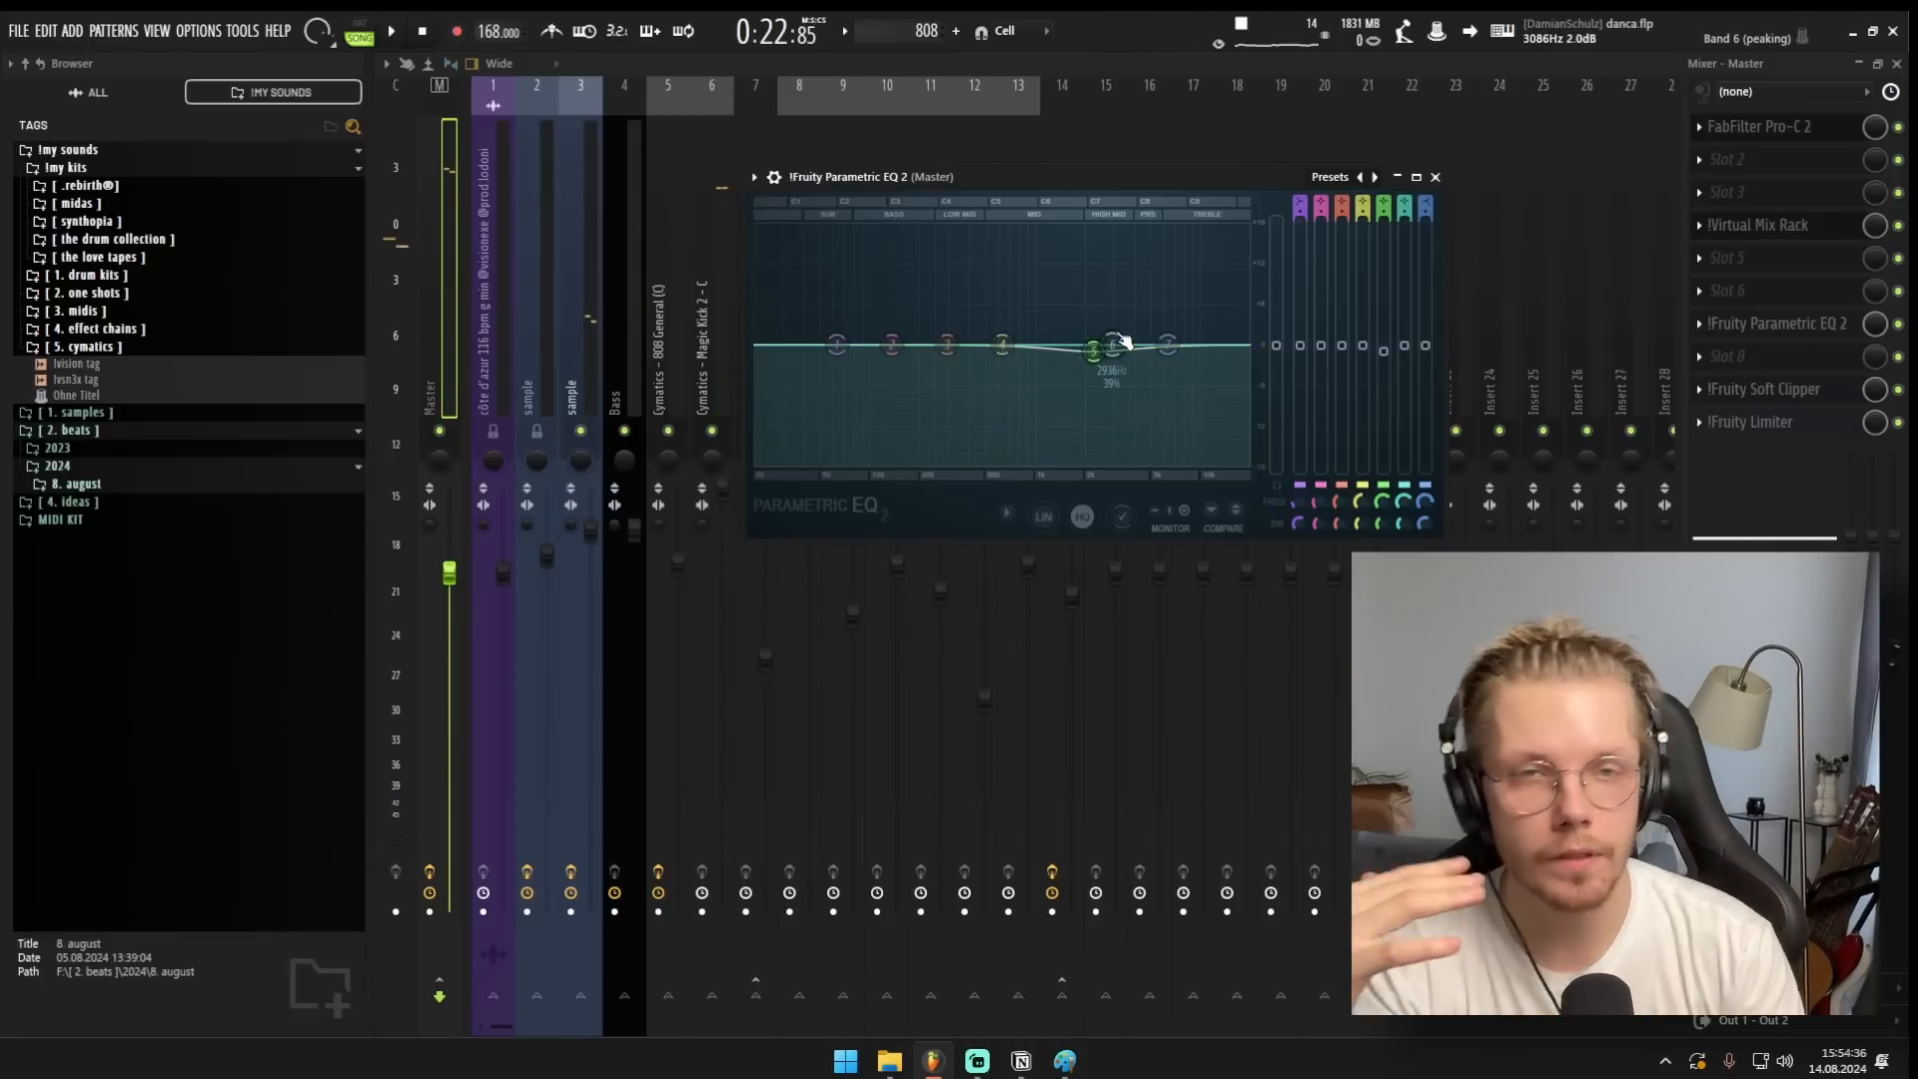
pyautogui.moveTo(1075, 180); pyautogui.dragTo(1102, 183)
pyautogui.press('space')
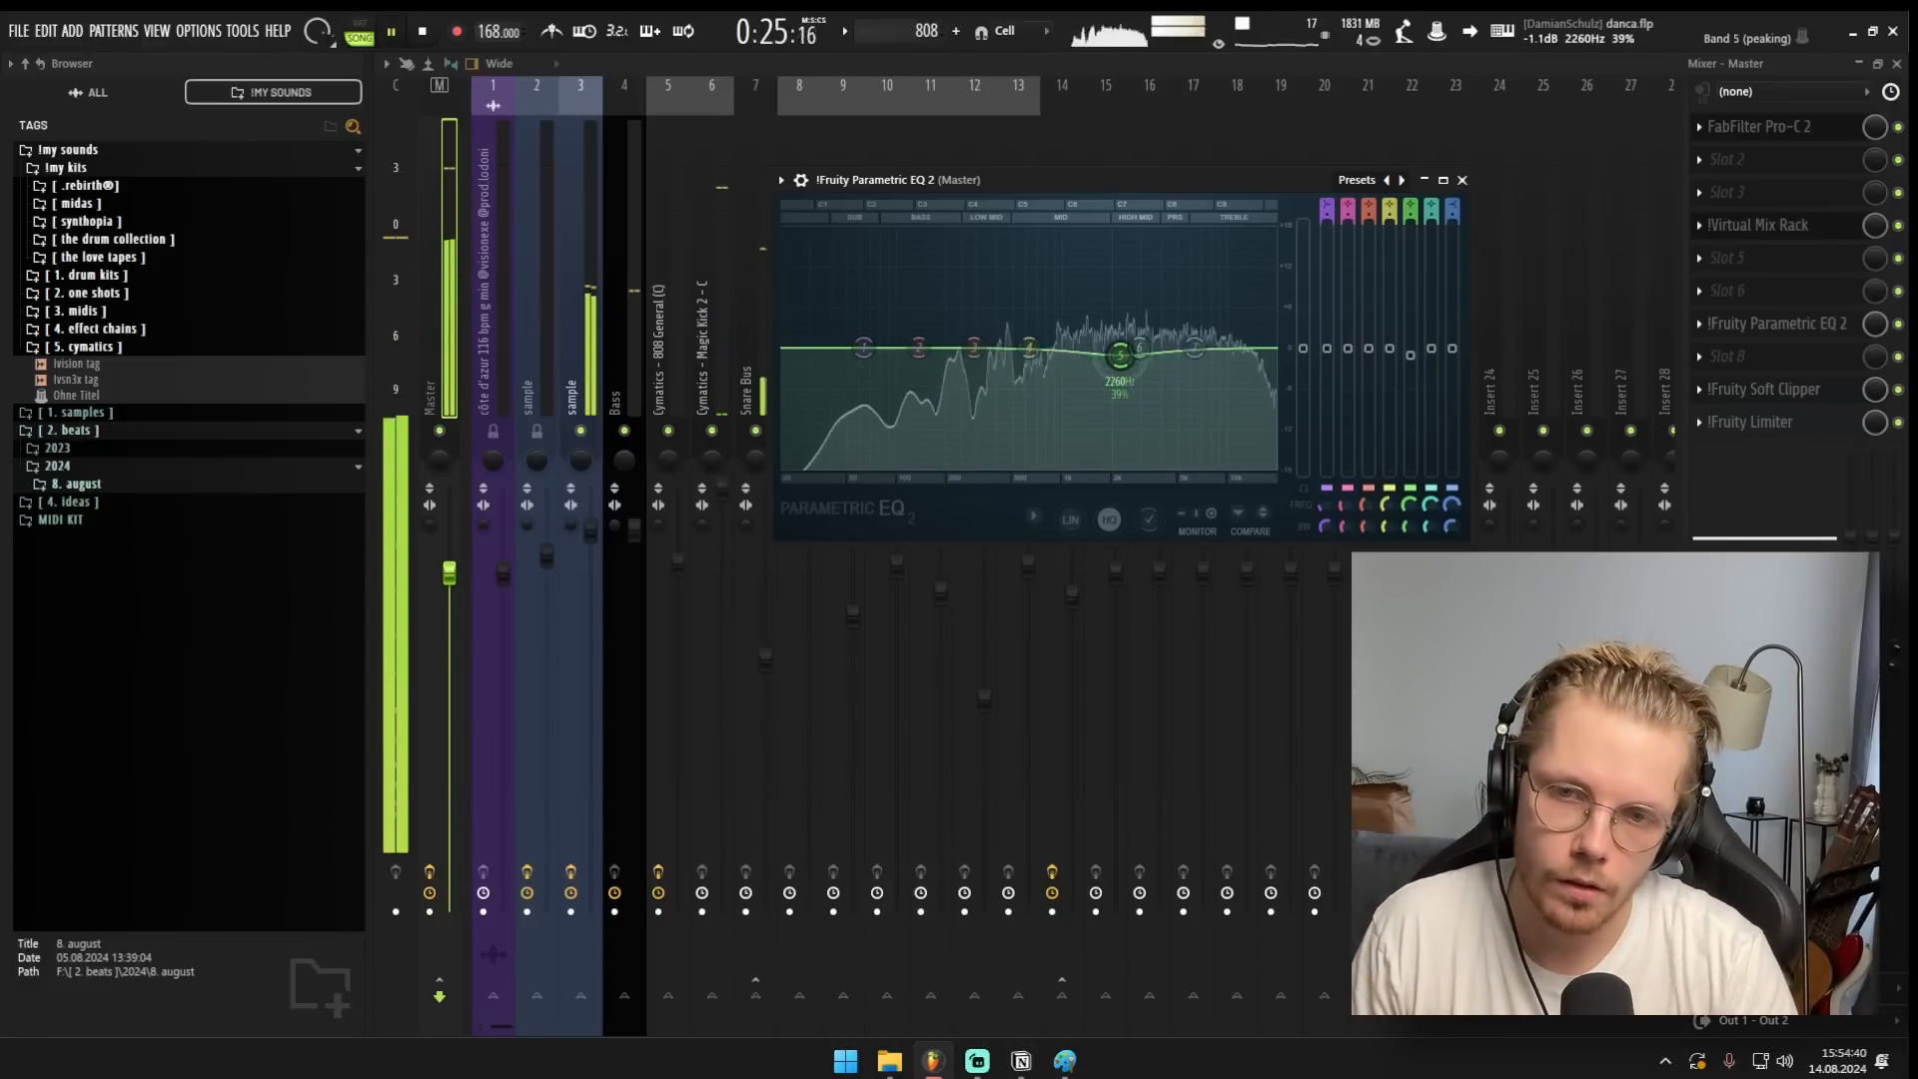
pyautogui.press('space')
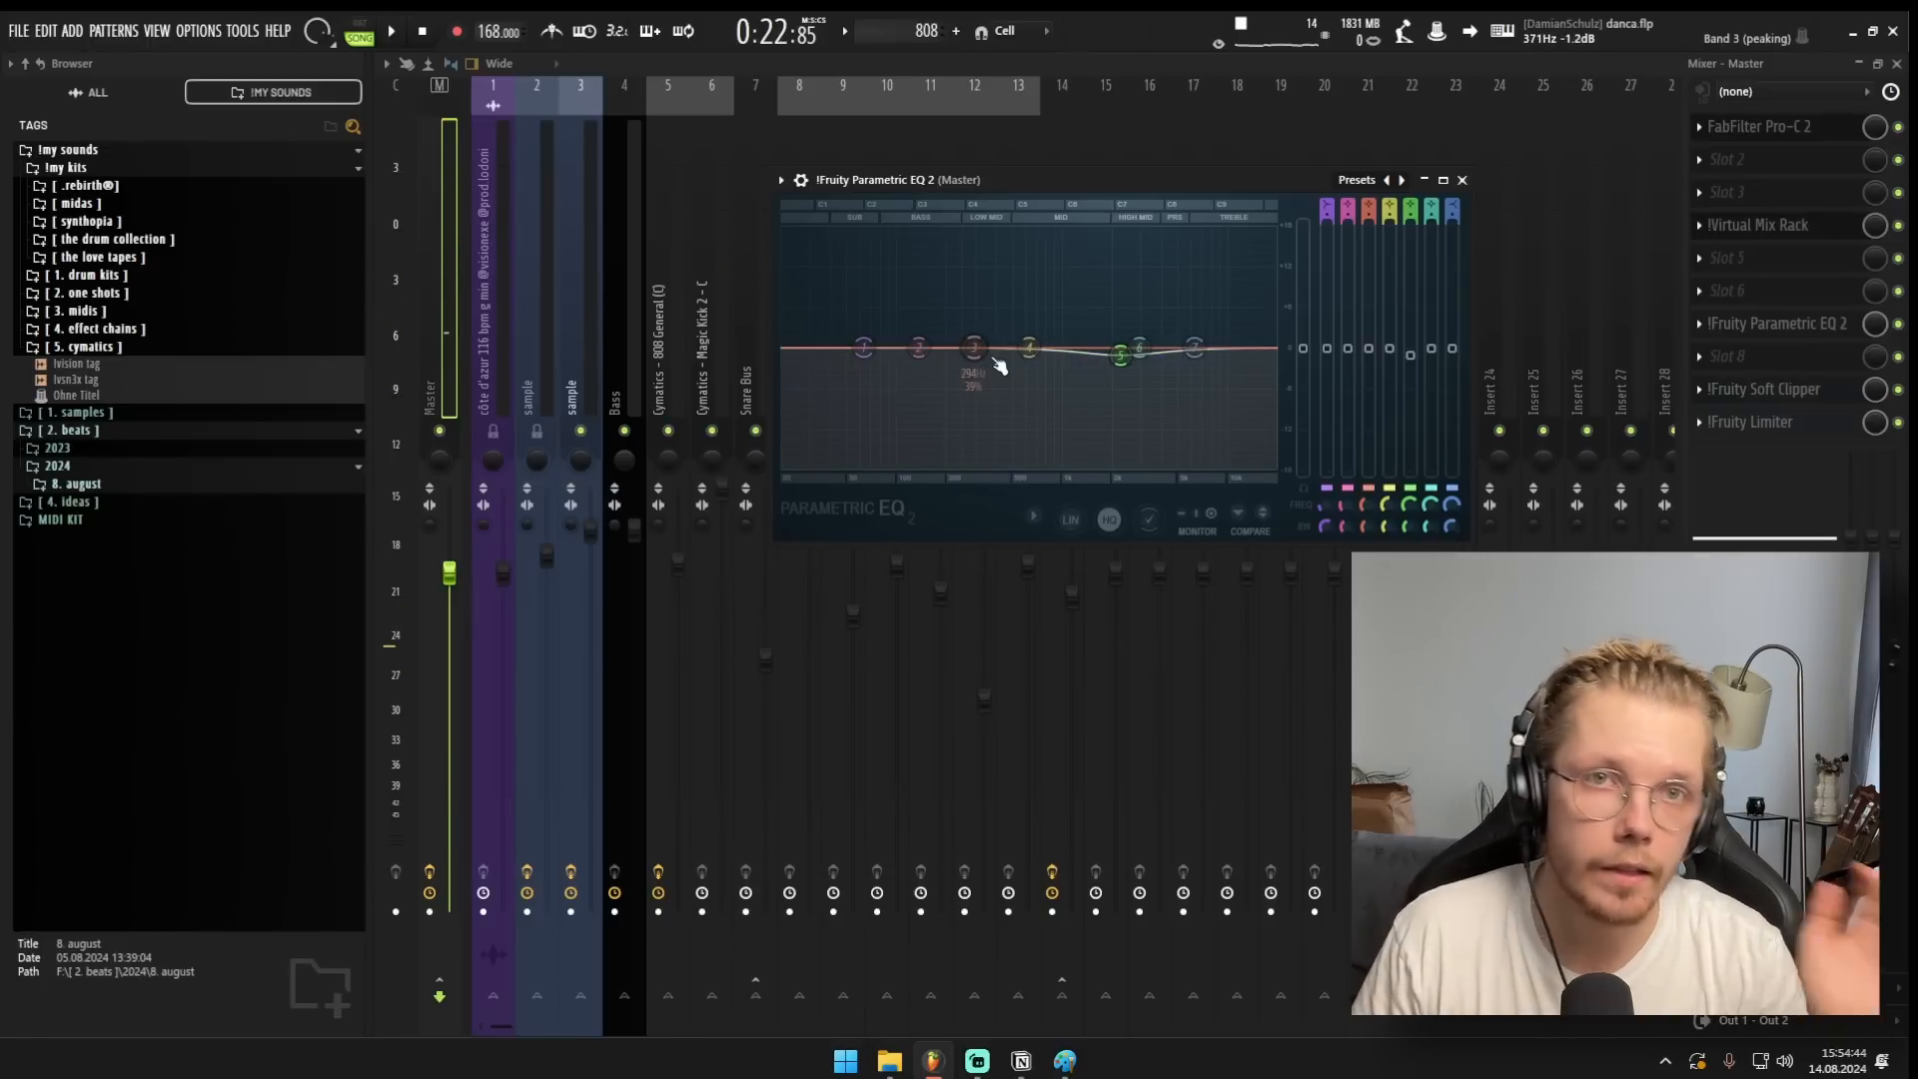
pyautogui.moveTo(997, 362); pyautogui.dragTo(966, 426)
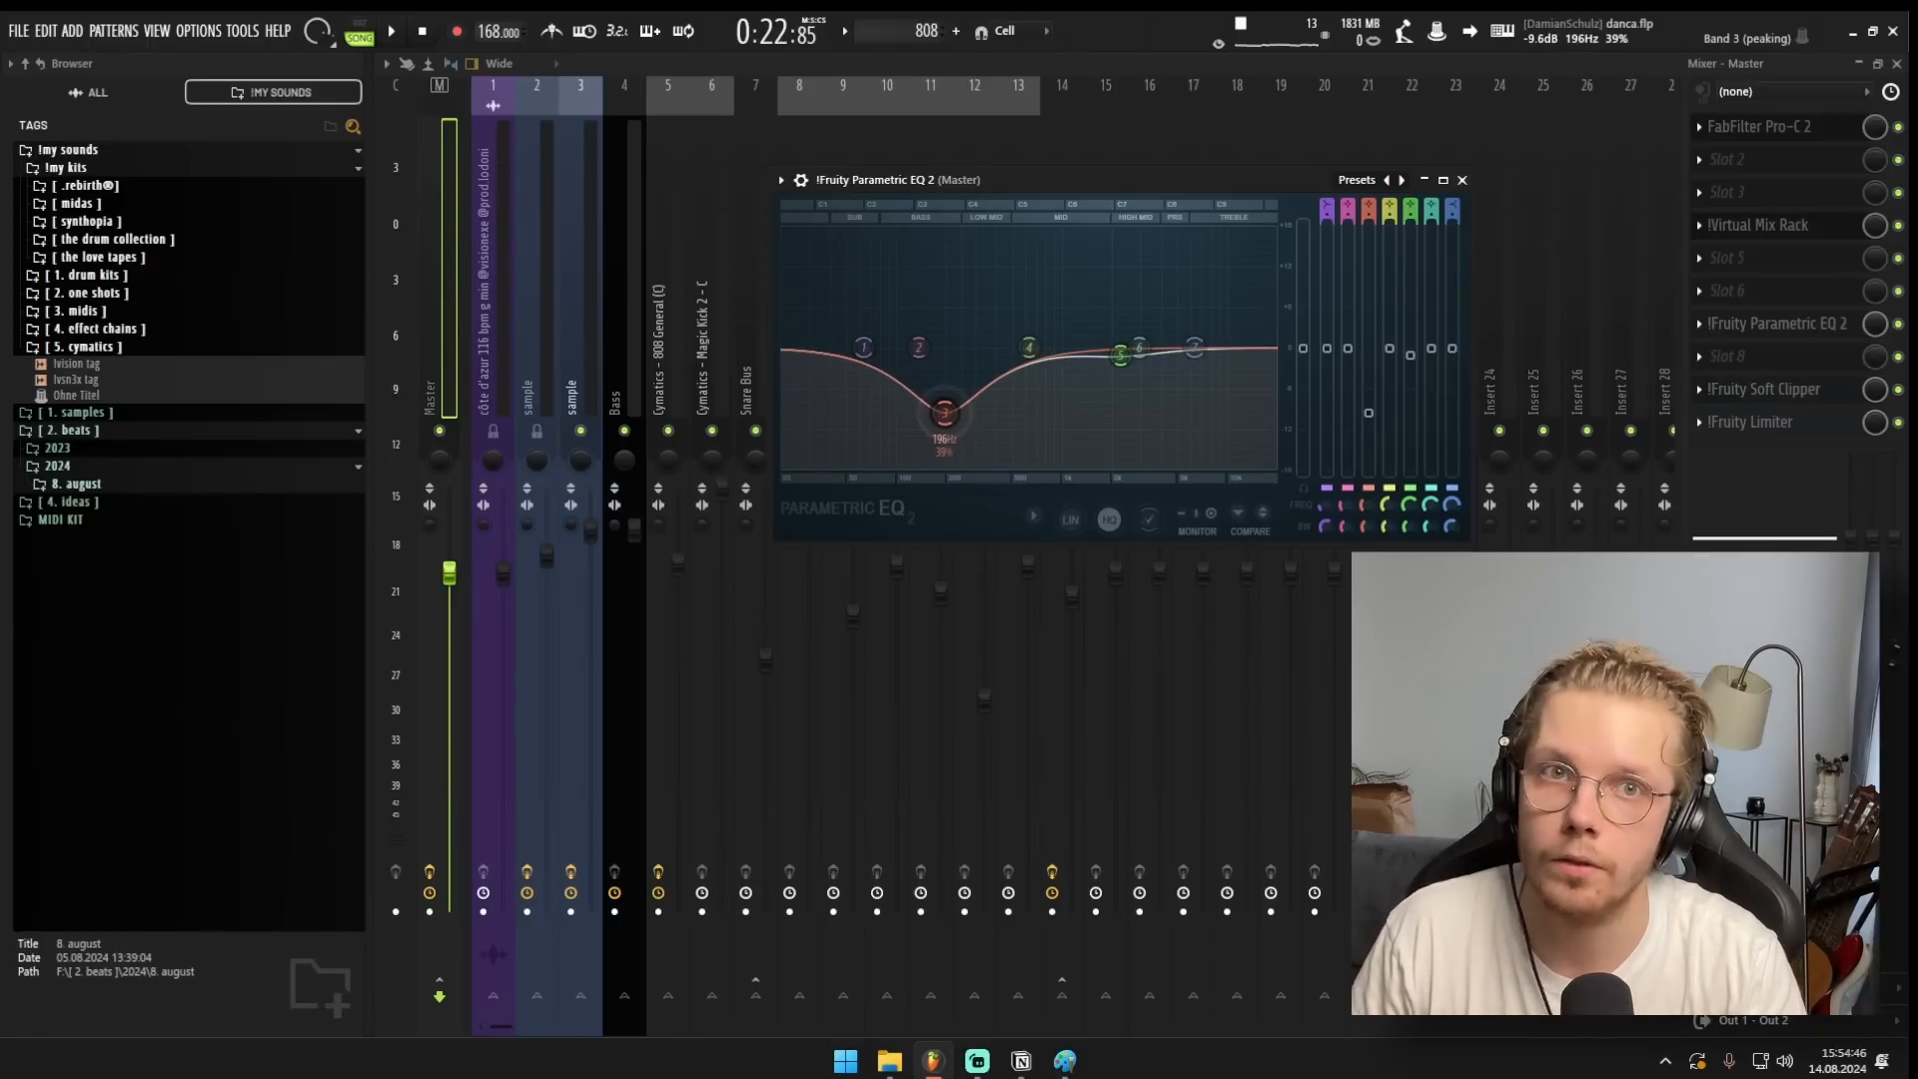
pyautogui.hotkey('ctrl', 'z')
pyautogui.moveTo(972, 359); pyautogui.dragTo(961, 302)
pyautogui.hotkey('ctrl', 'z')
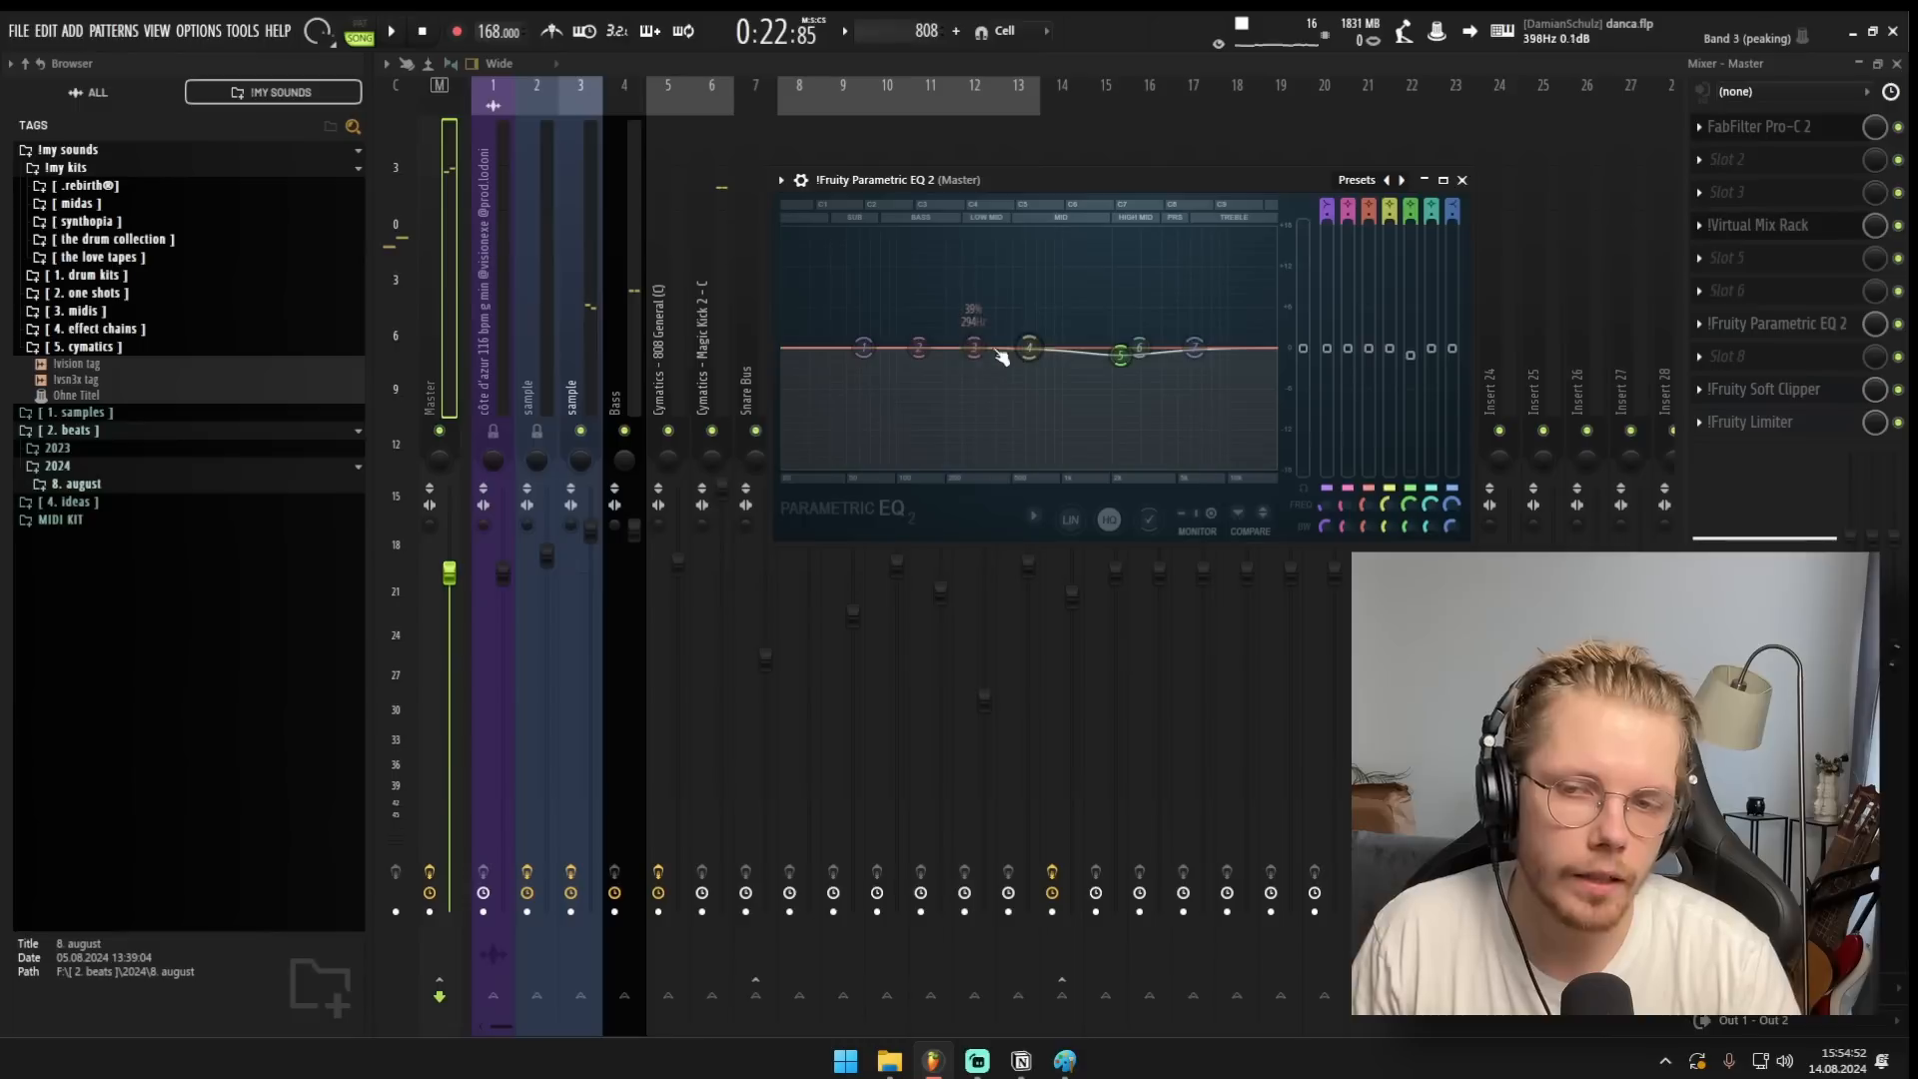
# Boost band 3 of the Master's Parametric EQ 2 by 0.3 dB at 387 Hz, play the beat and close the EQ.
pyautogui.moveTo(974, 349)
pyautogui.mouseDown()
pyautogui.moveTo(957, 351)
pyautogui.moveTo(993, 346)
pyautogui.mouseUp()
pyautogui.press('space')
pyautogui.press('space')
pyautogui.press('space')
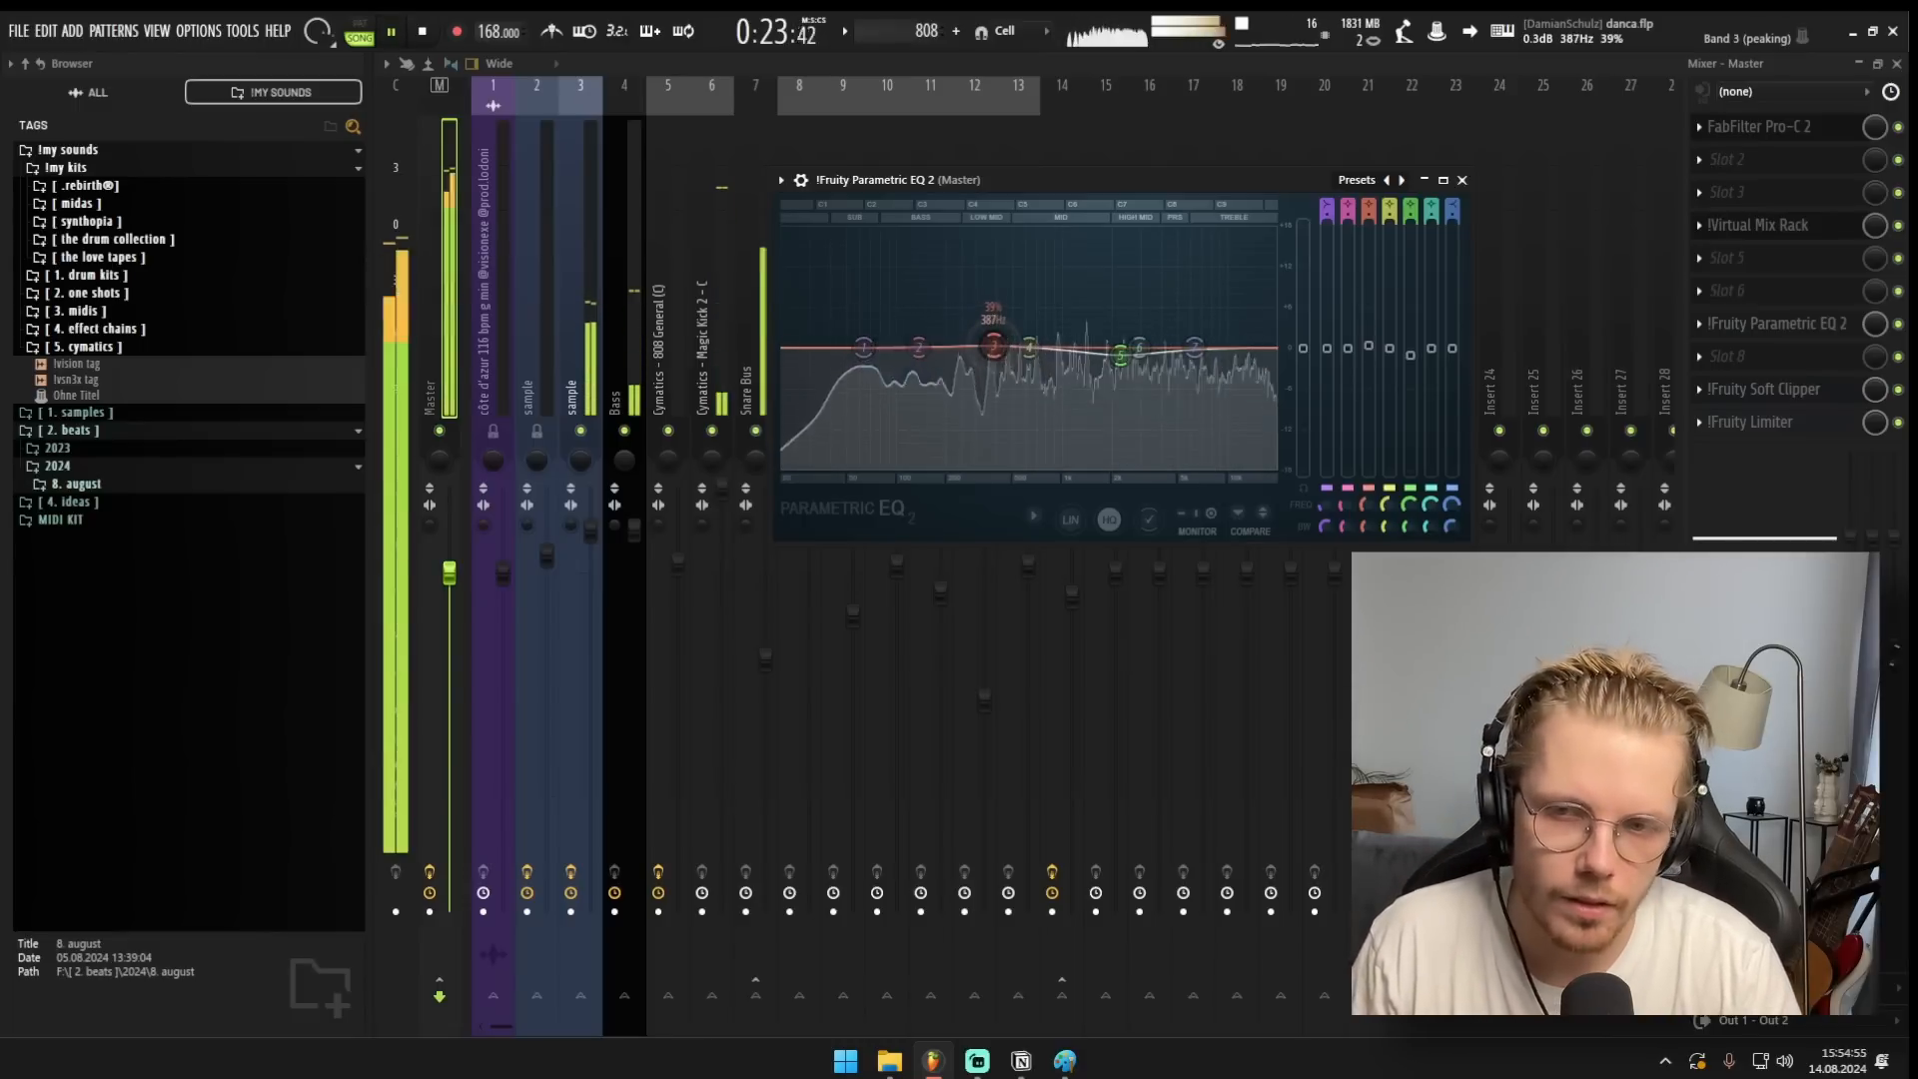
pyautogui.press('space')
pyautogui.click(1461, 180)
# Add soothe2 in slot 6 of the Master and load its Master preset Balance to the grammy awards.
pyautogui.click(1727, 290)
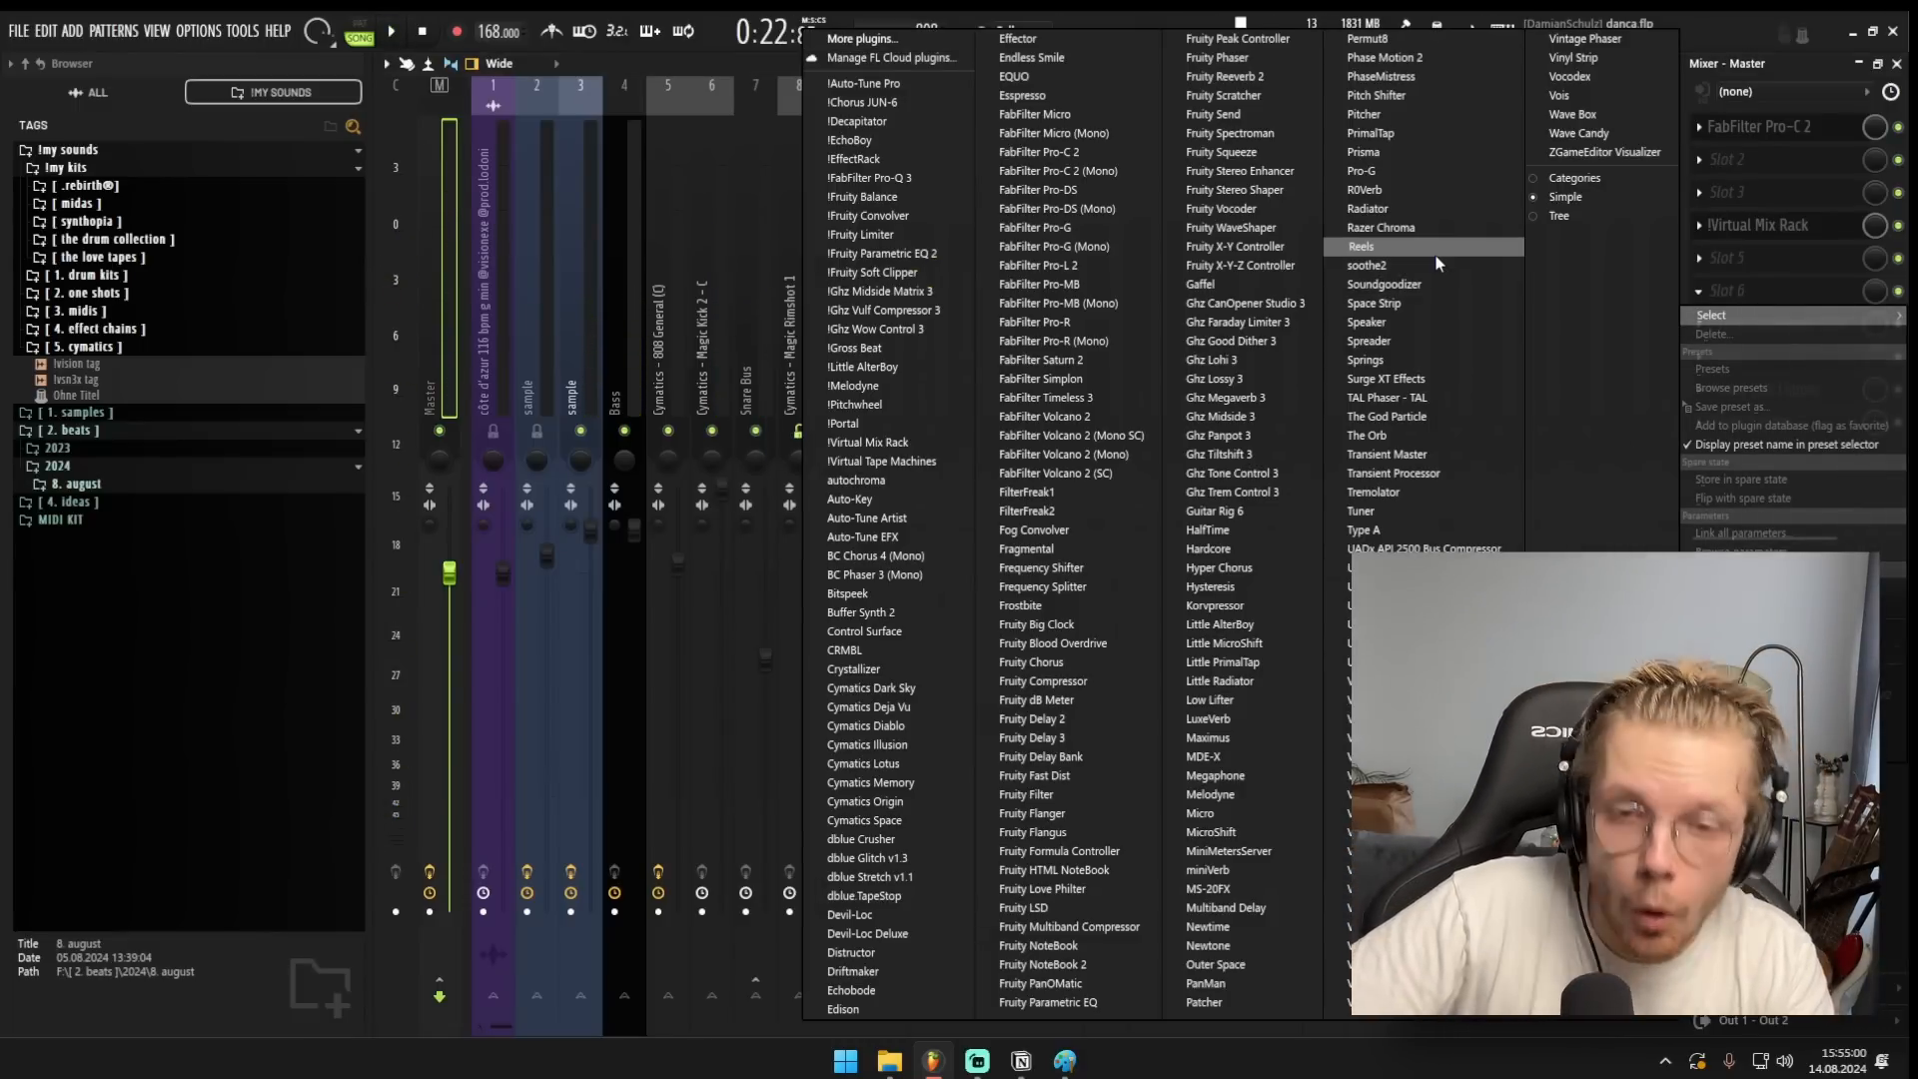
pyautogui.click(1399, 265)
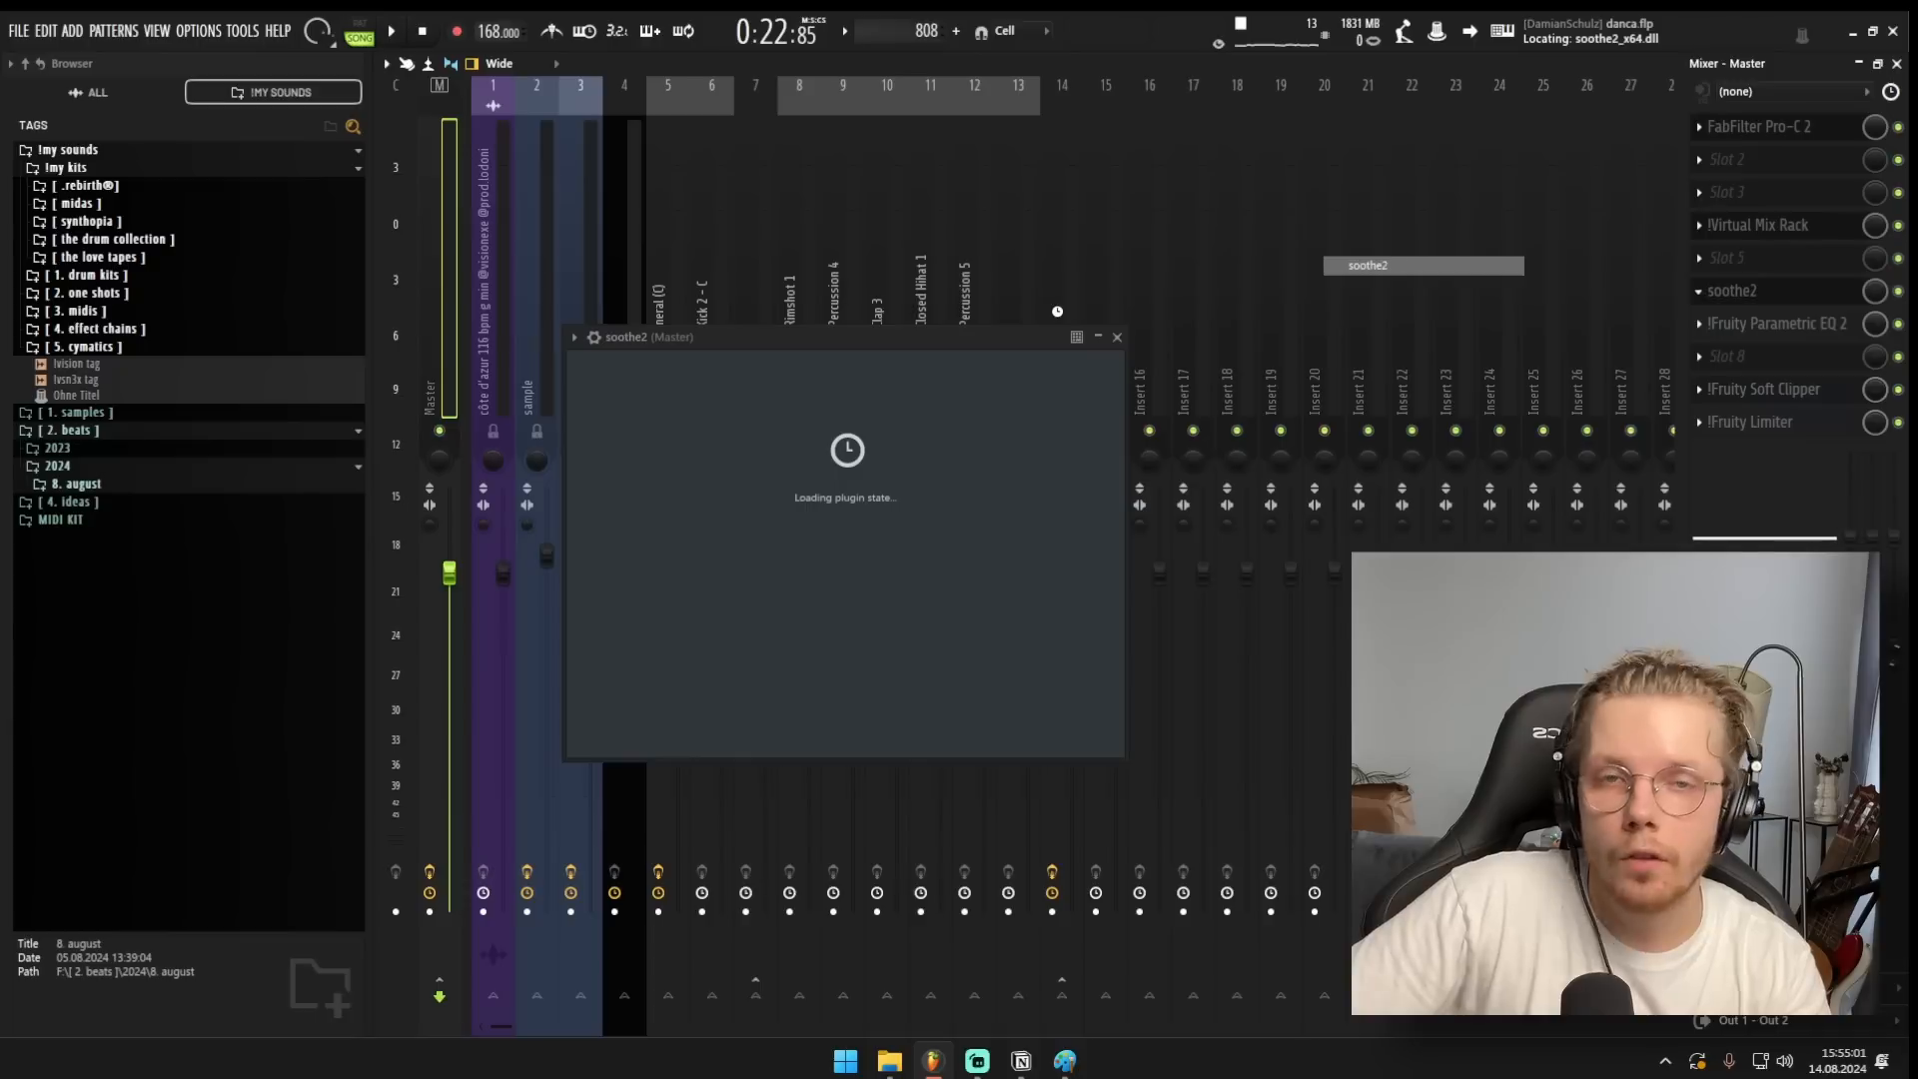
pyautogui.click(1007, 364)
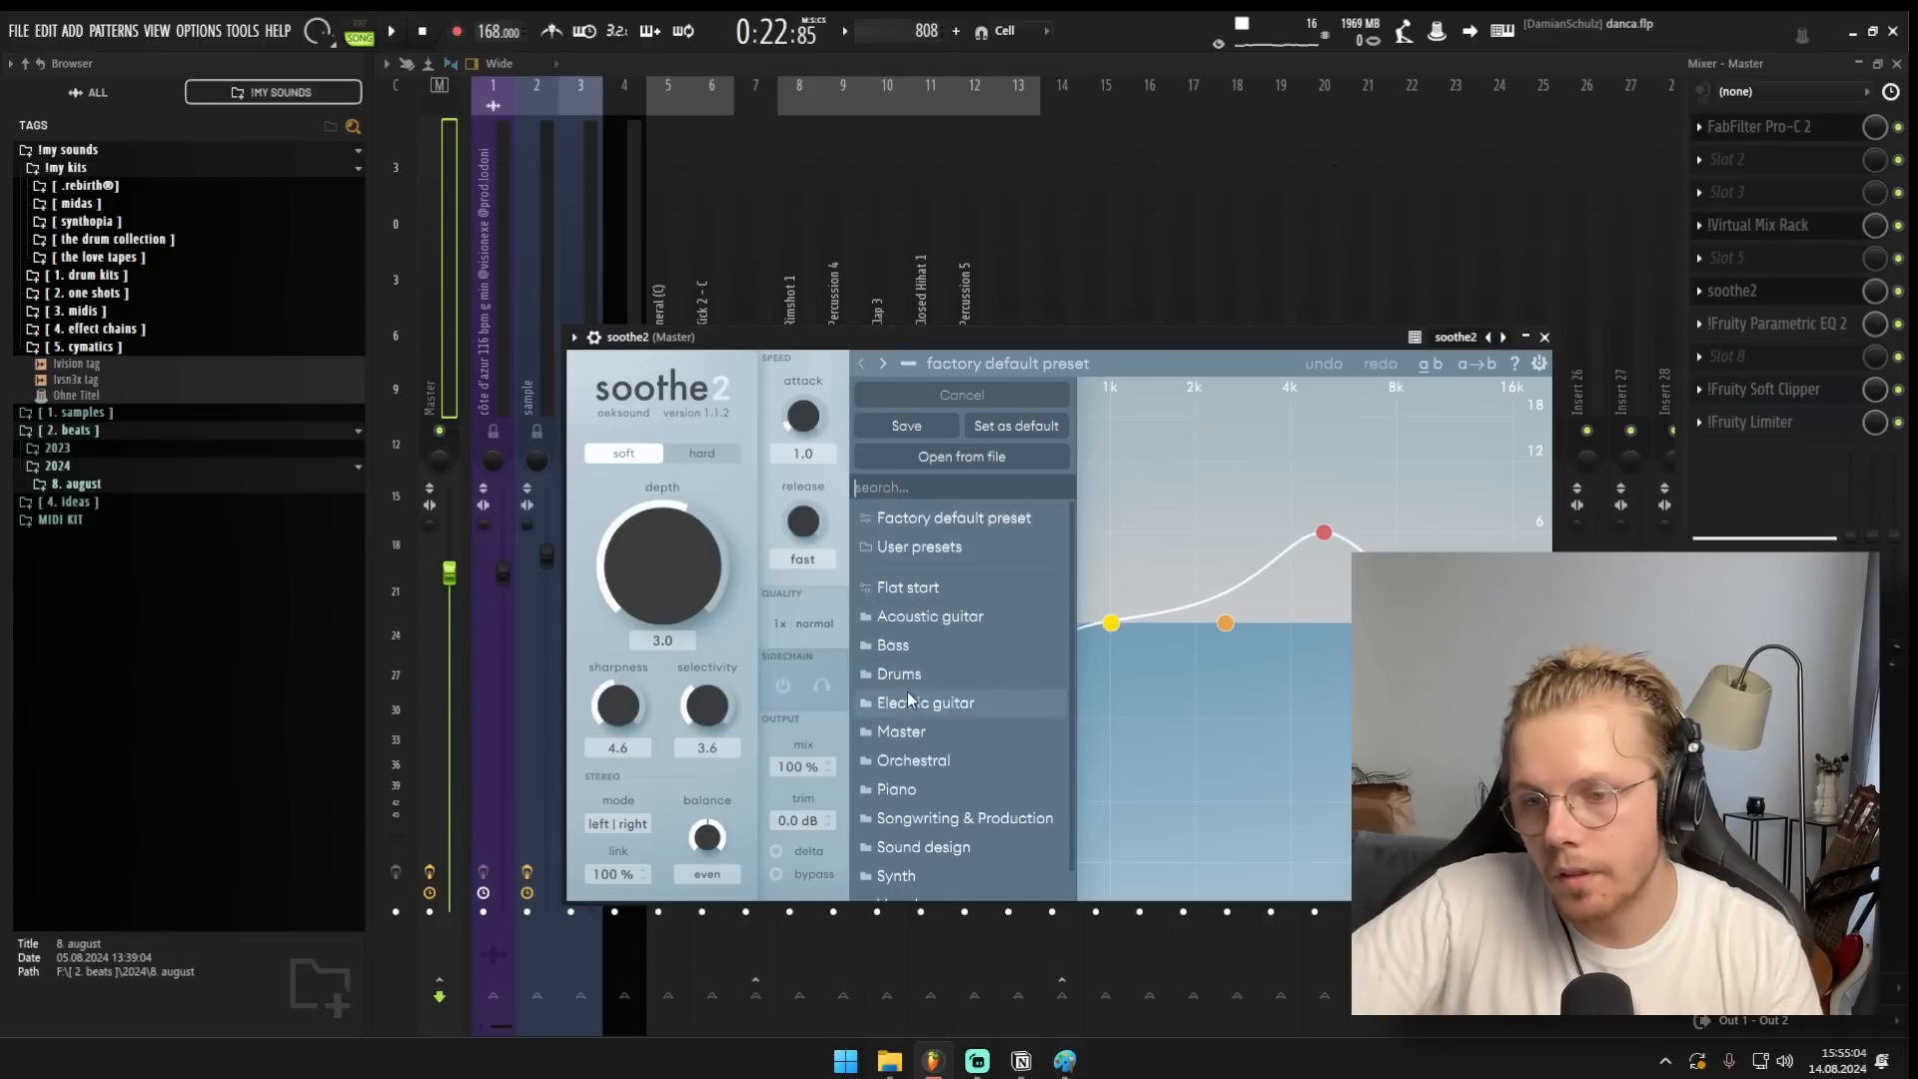
pyautogui.moveTo(904, 731)
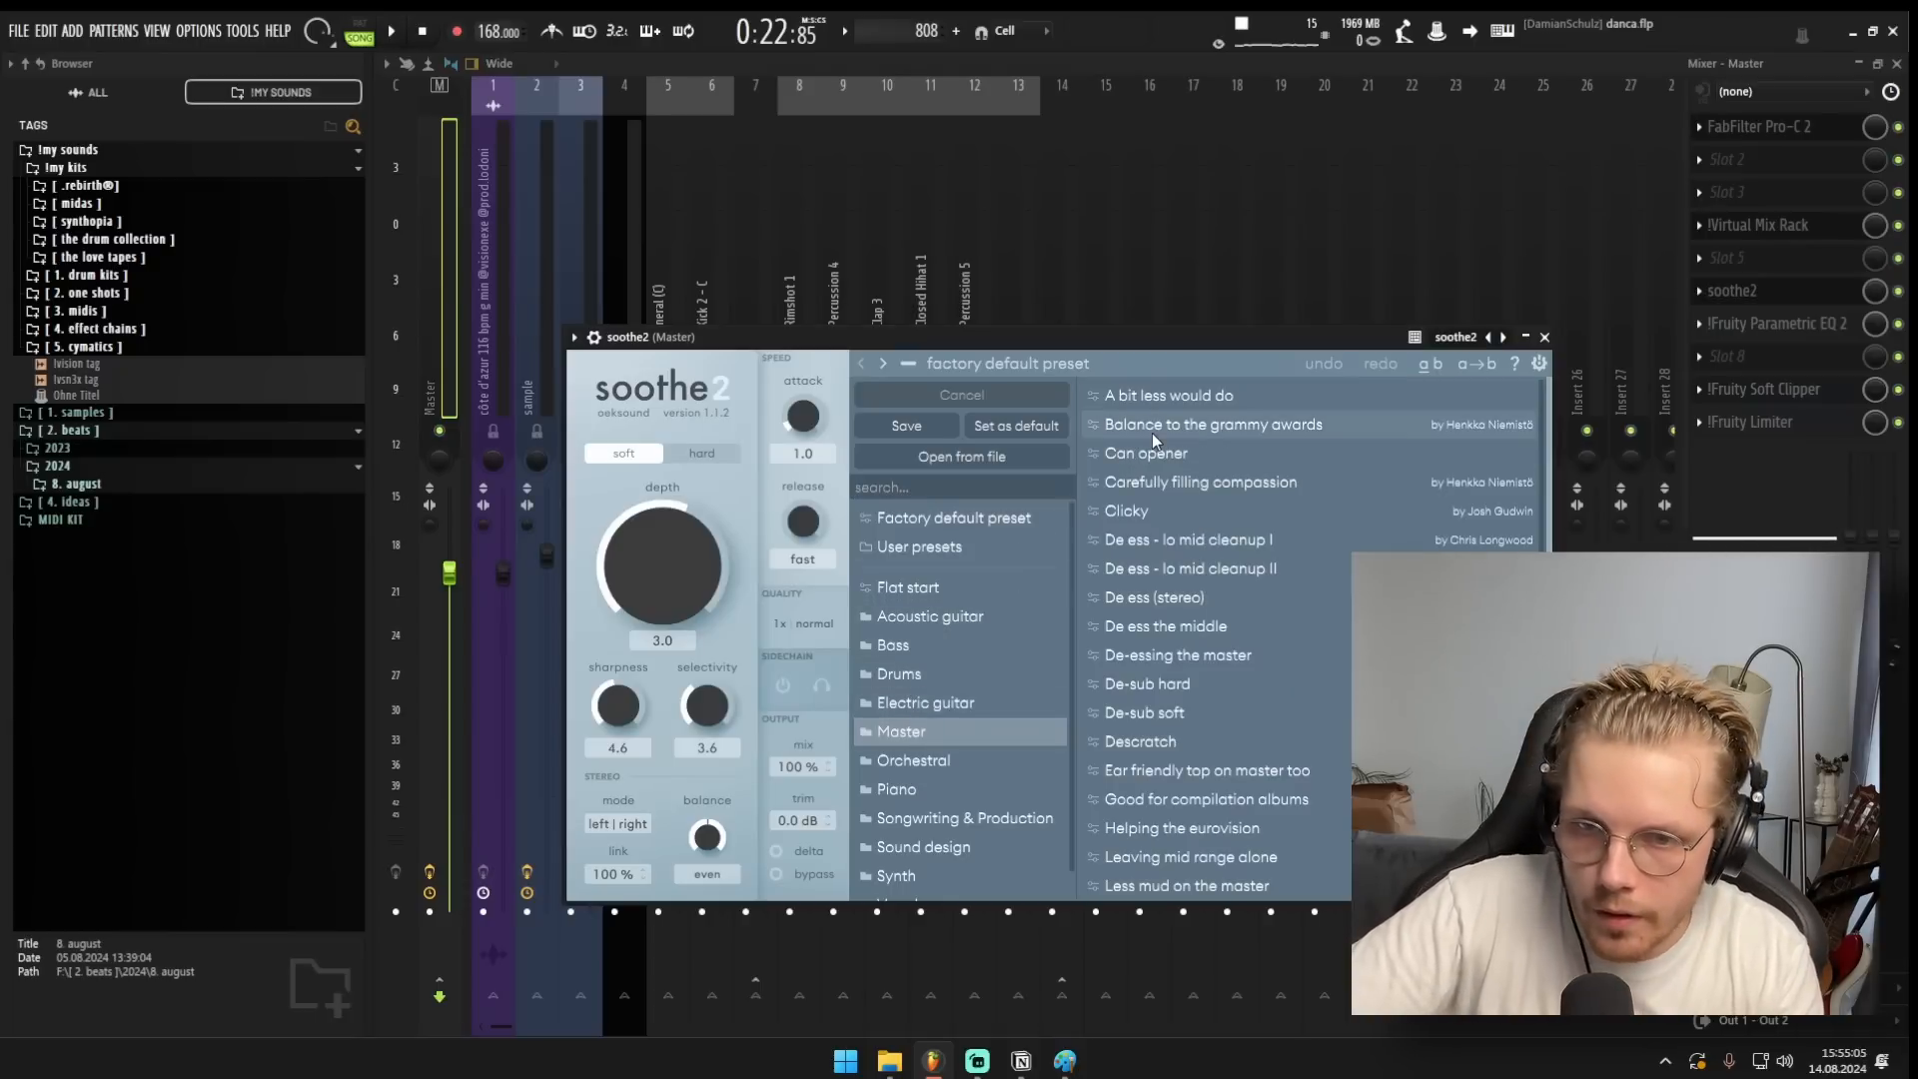
pyautogui.click(1153, 429)
# Play the beat and lower the soothe2 depth to -6.6.
pyautogui.moveTo(1096, 336); pyautogui.dragTo(1135, 309)
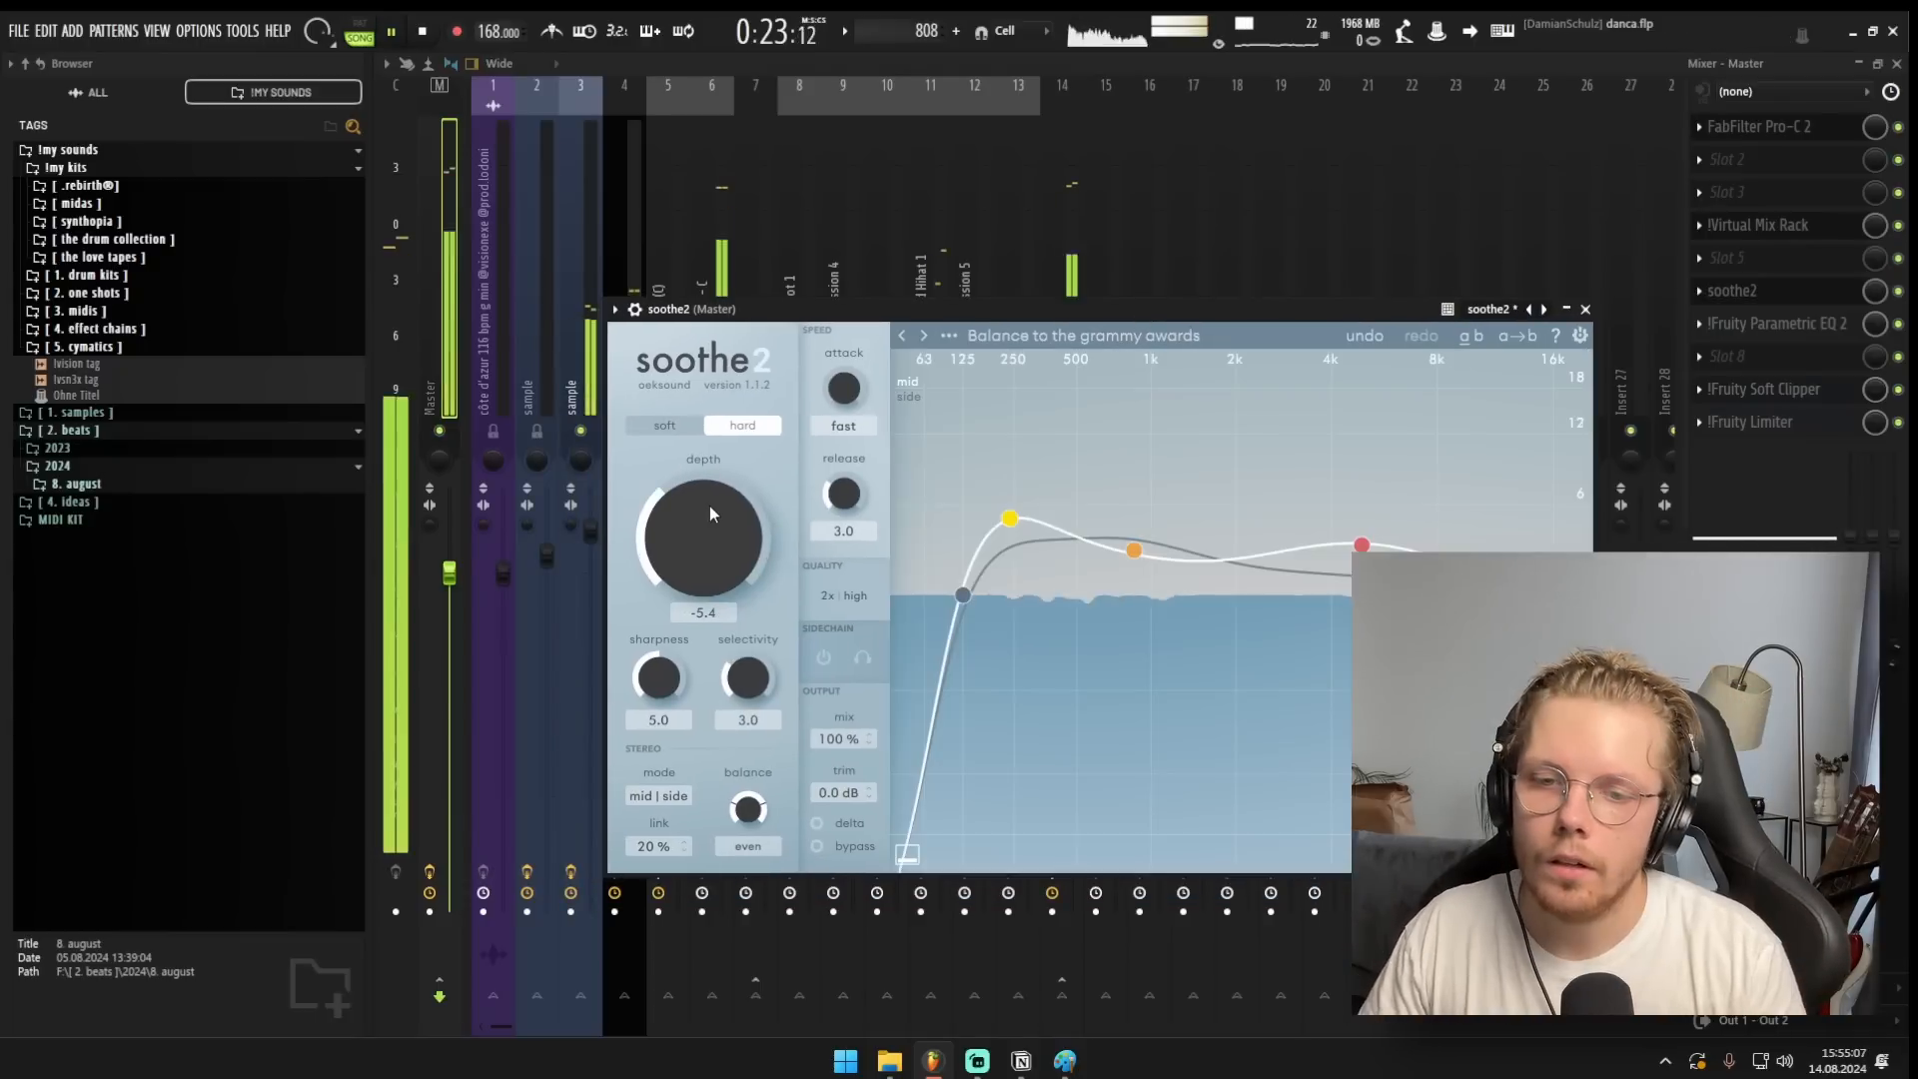
pyautogui.moveTo(709, 505); pyautogui.dragTo(703, 513)
pyautogui.press('space')
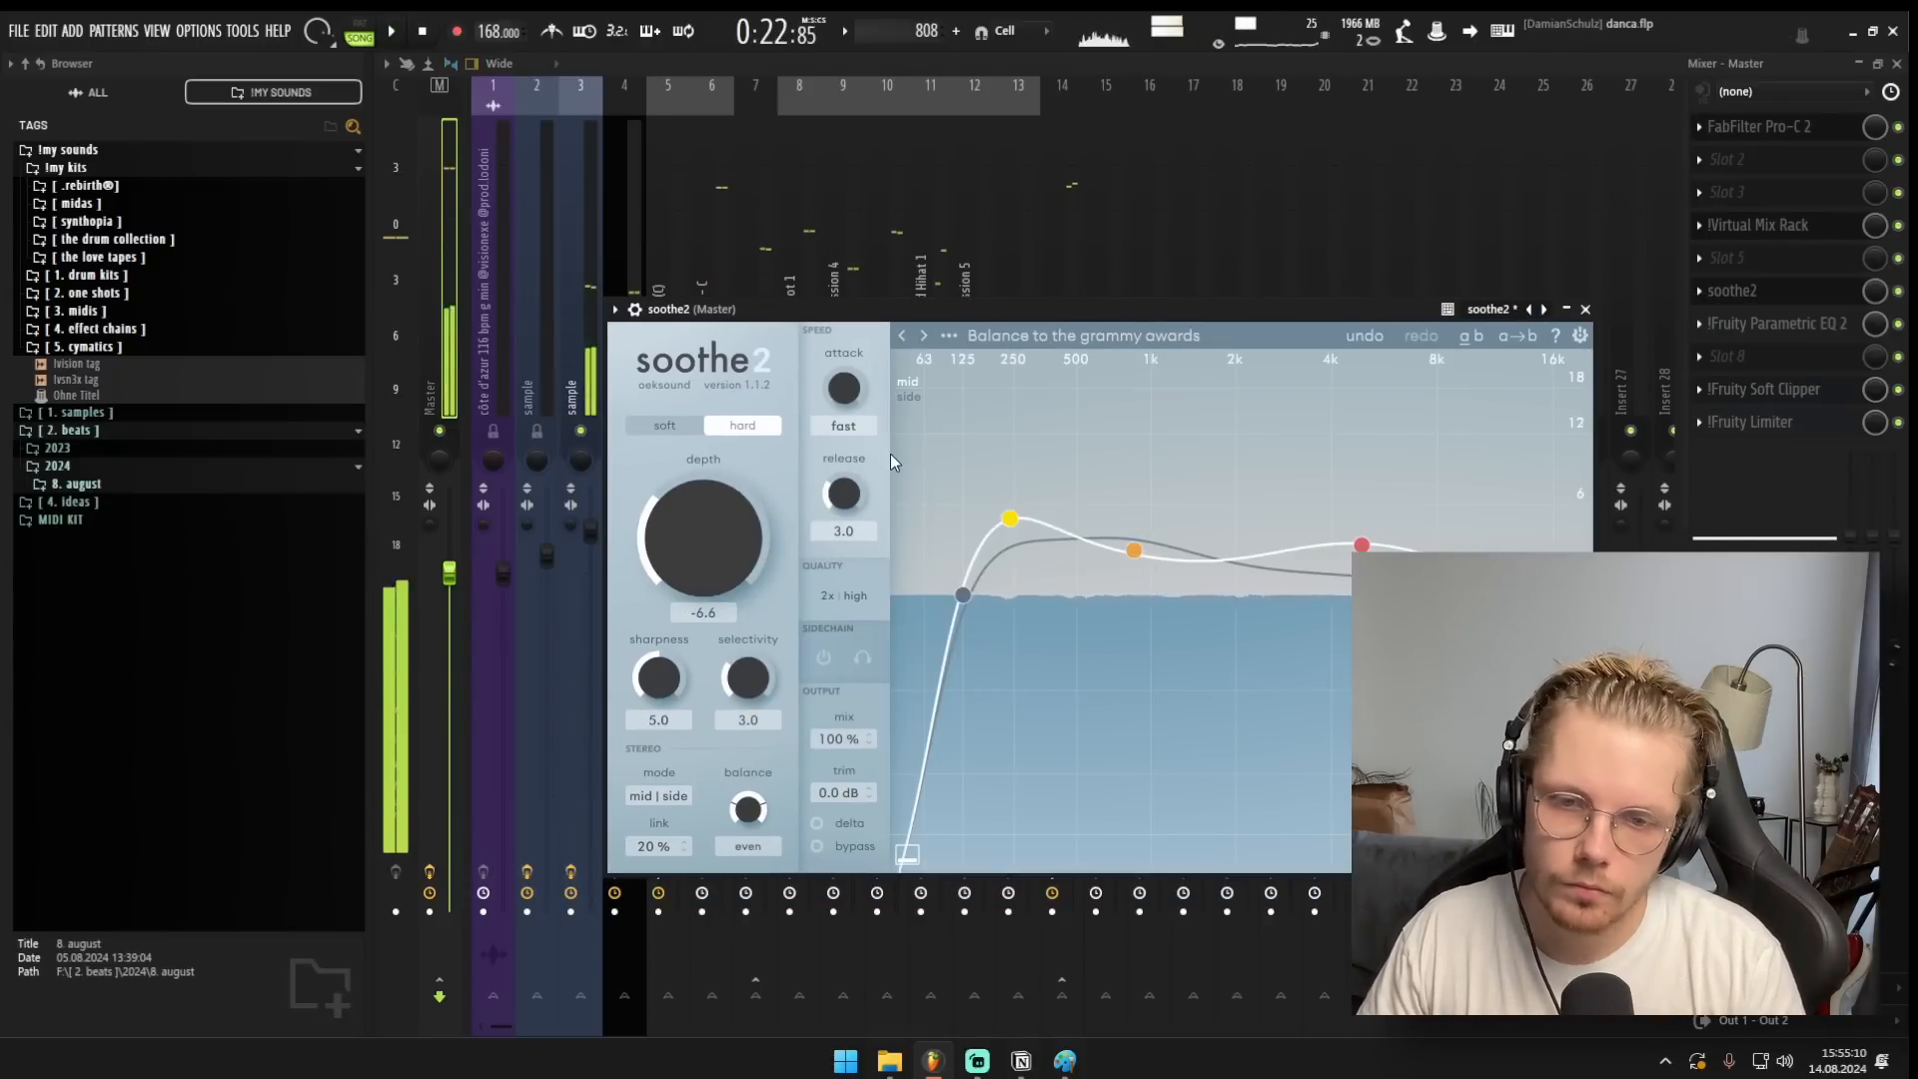
# Load the Master preset Low mid rescue in soothe2 and play the beat.
pyautogui.click(1084, 336)
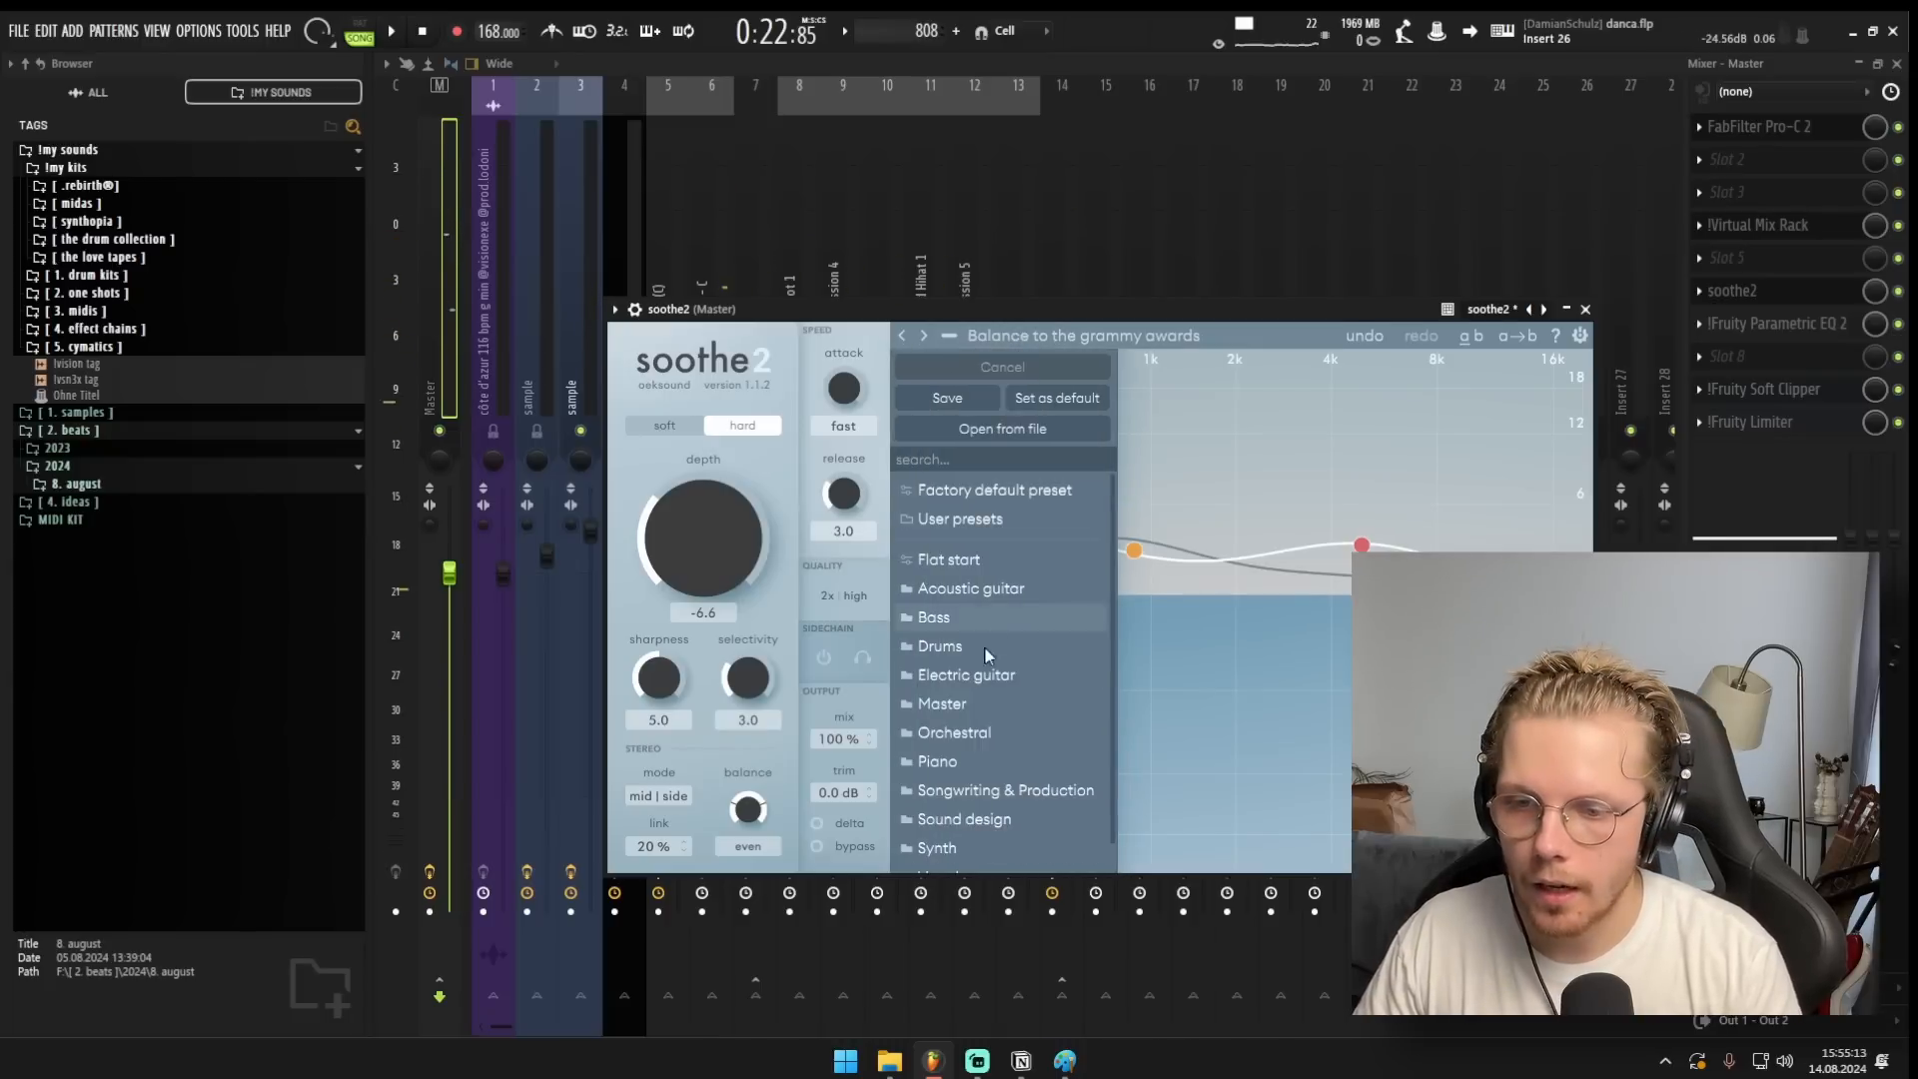
pyautogui.moveTo(957, 705)
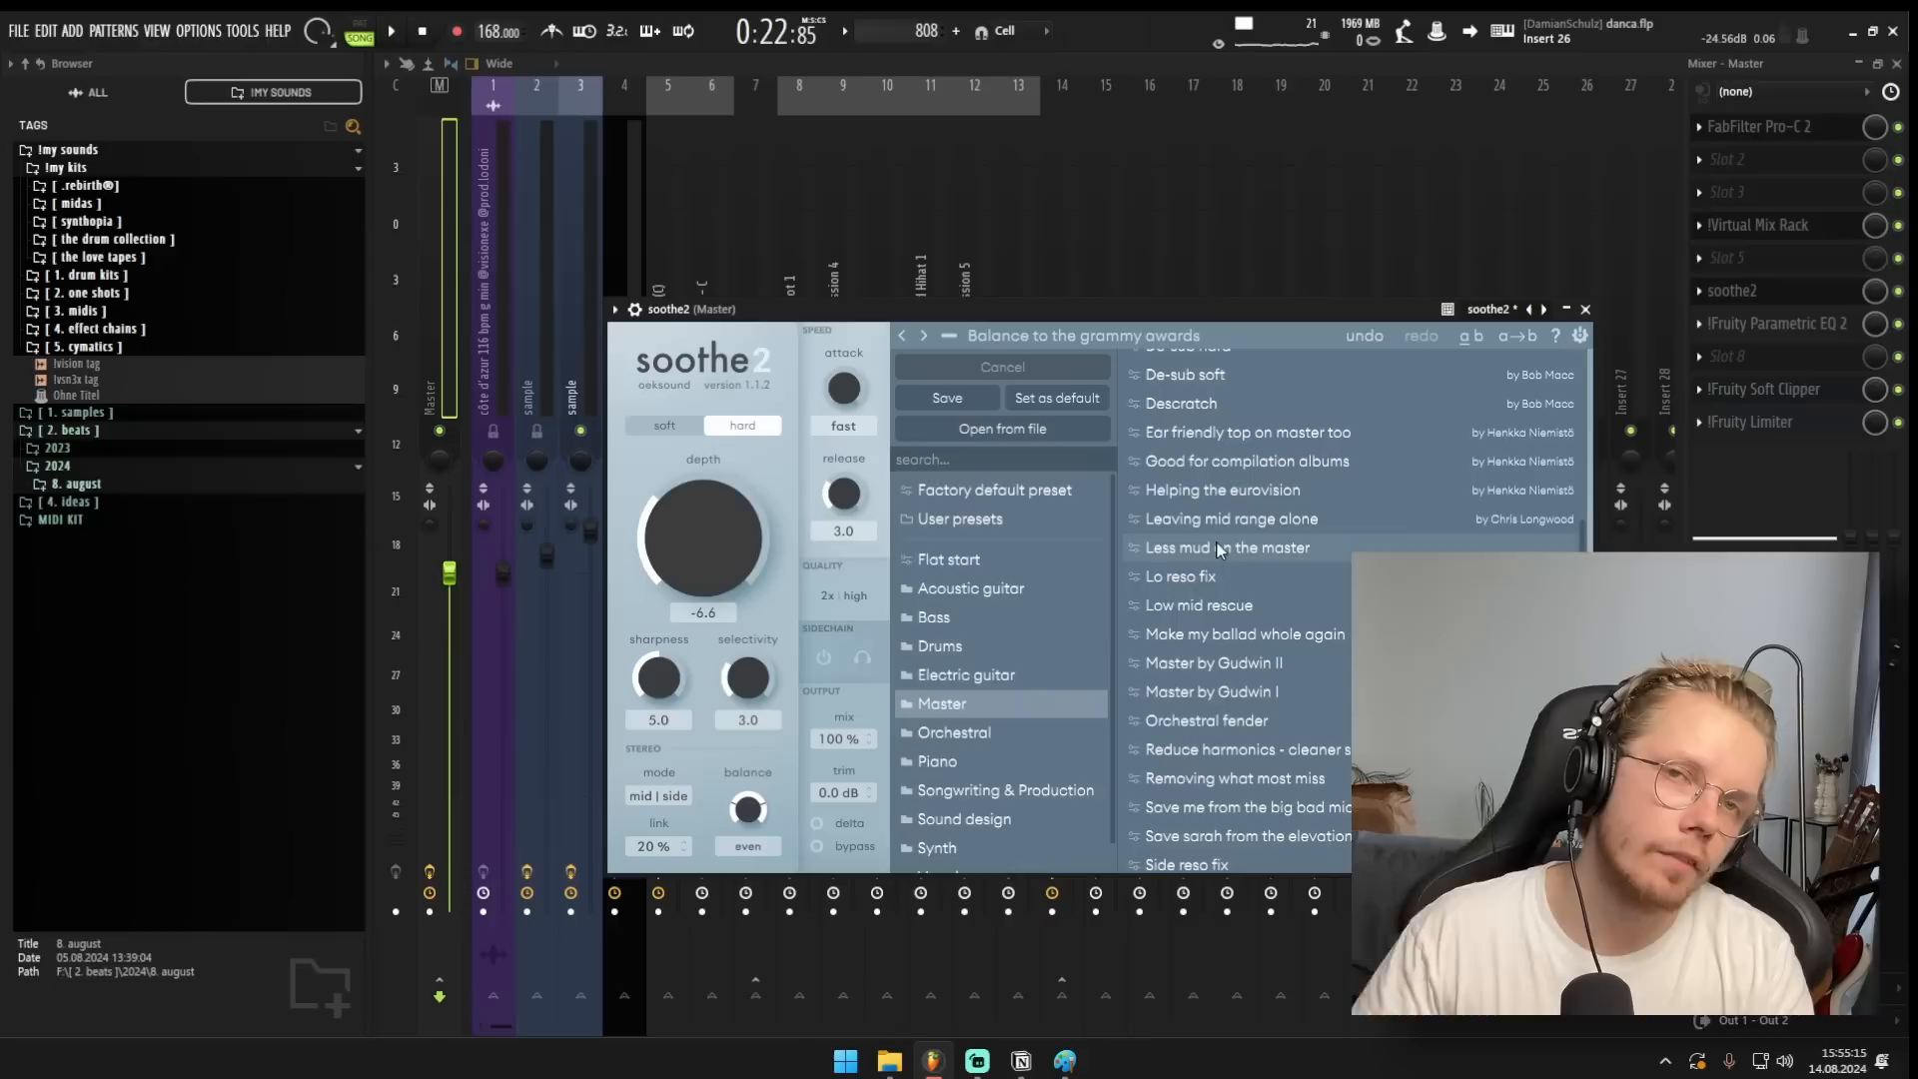
pyautogui.scroll(-2, 1216, 639)
pyautogui.click(1238, 606)
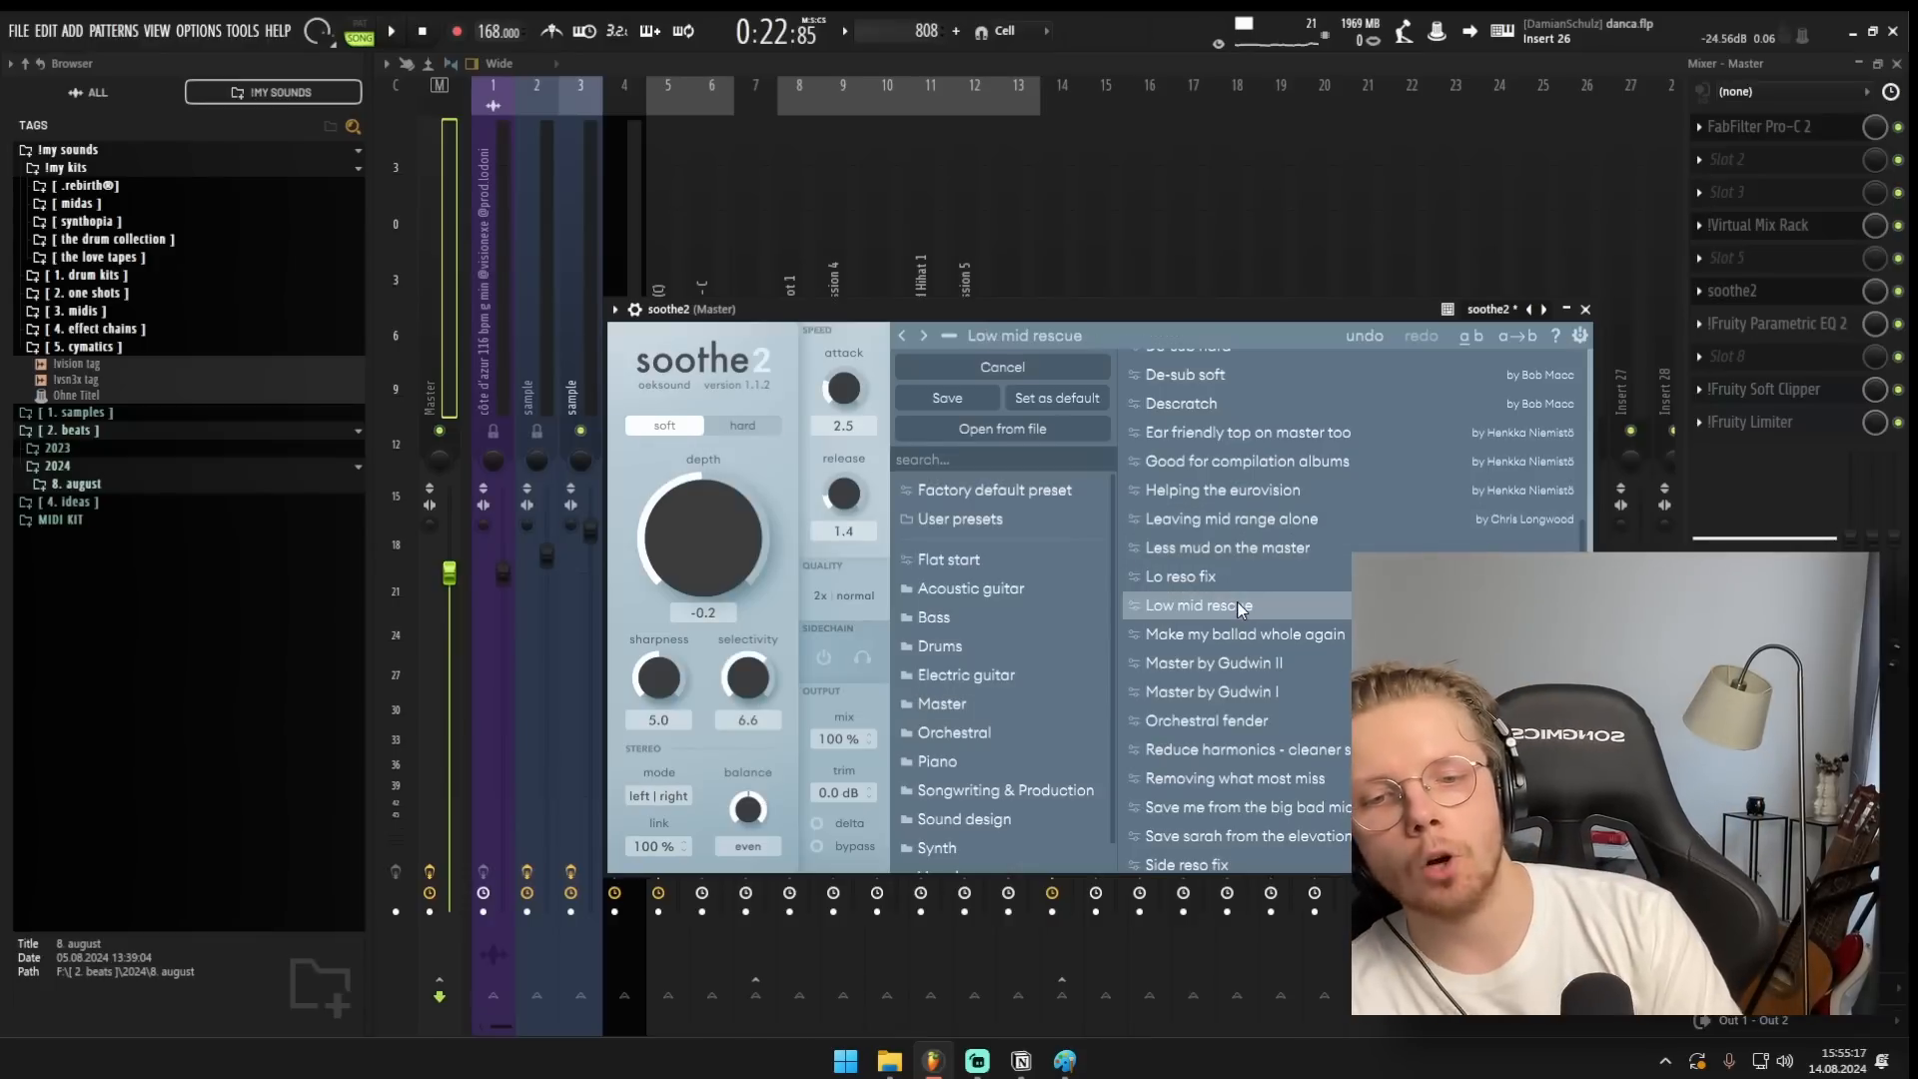
pyautogui.click(957, 322)
pyautogui.press('space')
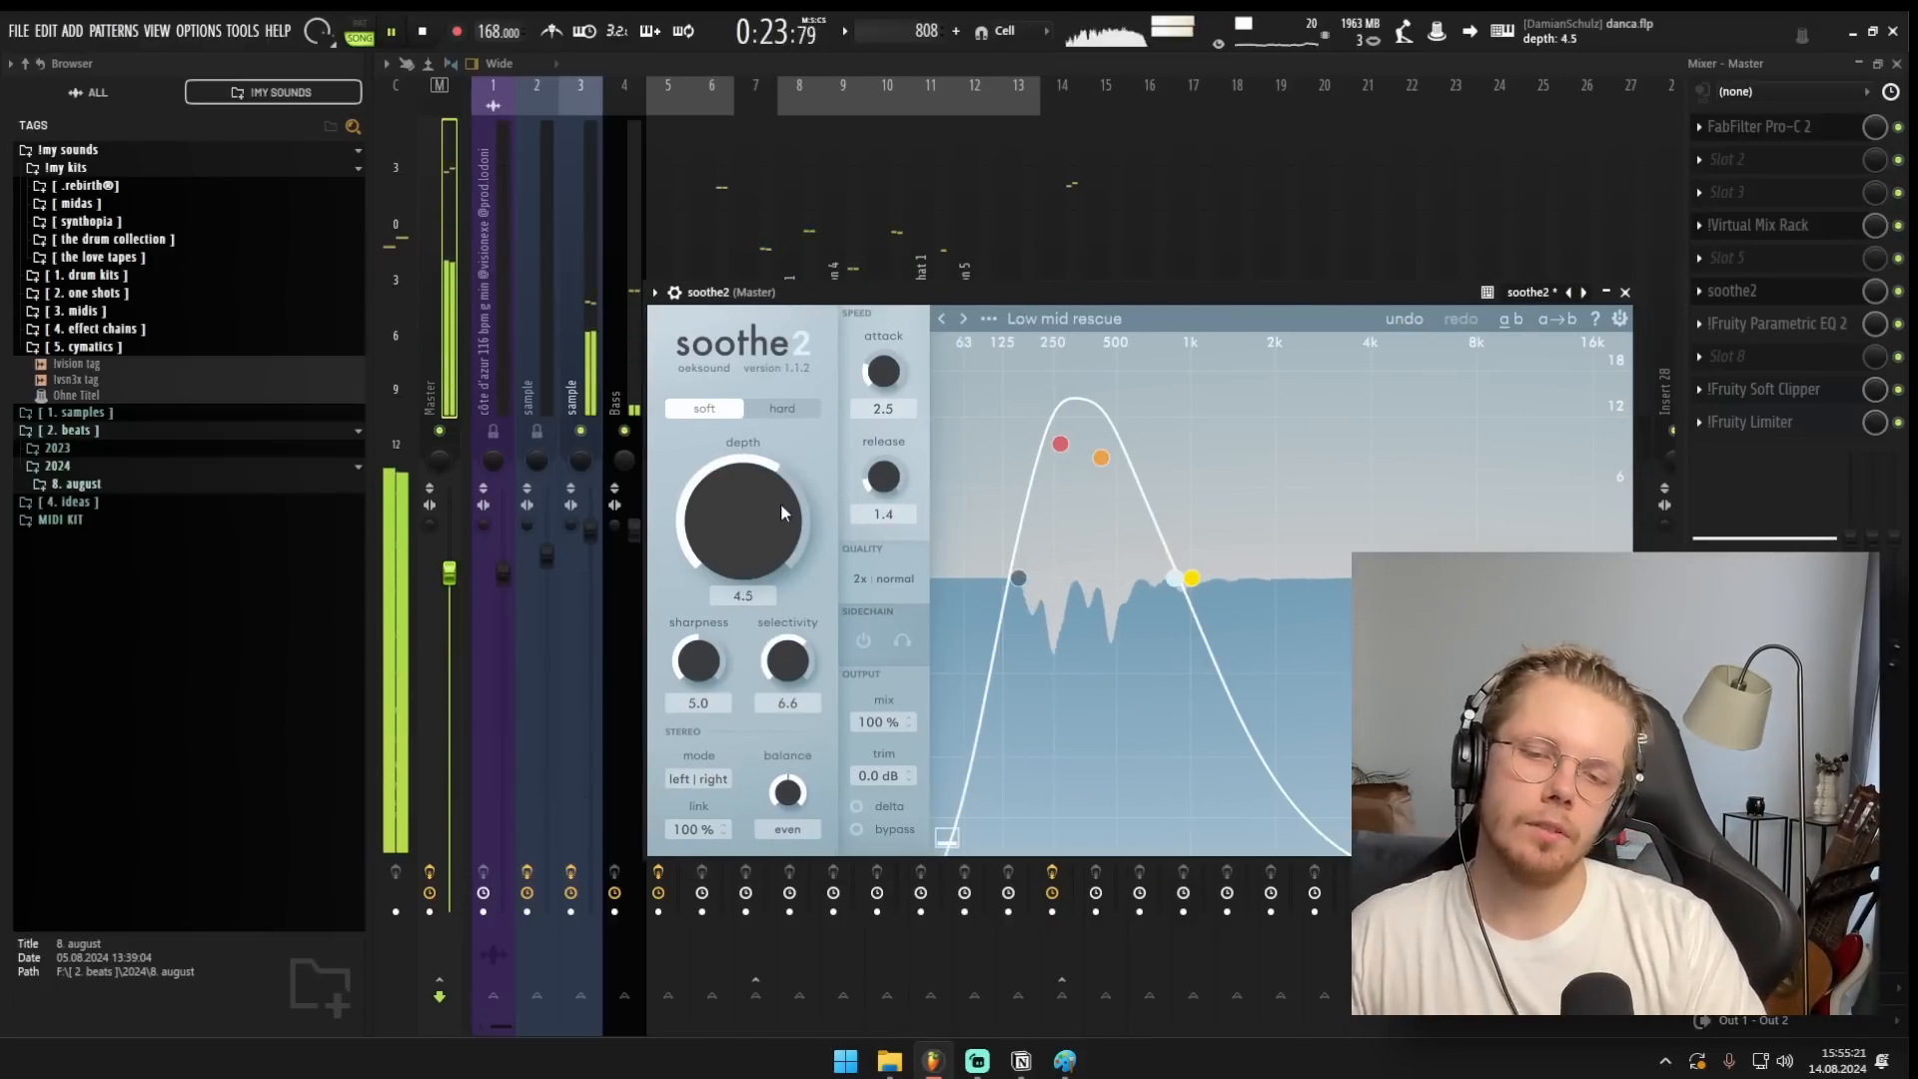
# Raise the soothe2 depth to about 4.5 during playback, then close the plugin and stop the beat.
pyautogui.moveTo(781, 501); pyautogui.dragTo(775, 506)
pyautogui.click(1625, 291)
pyautogui.press('space')
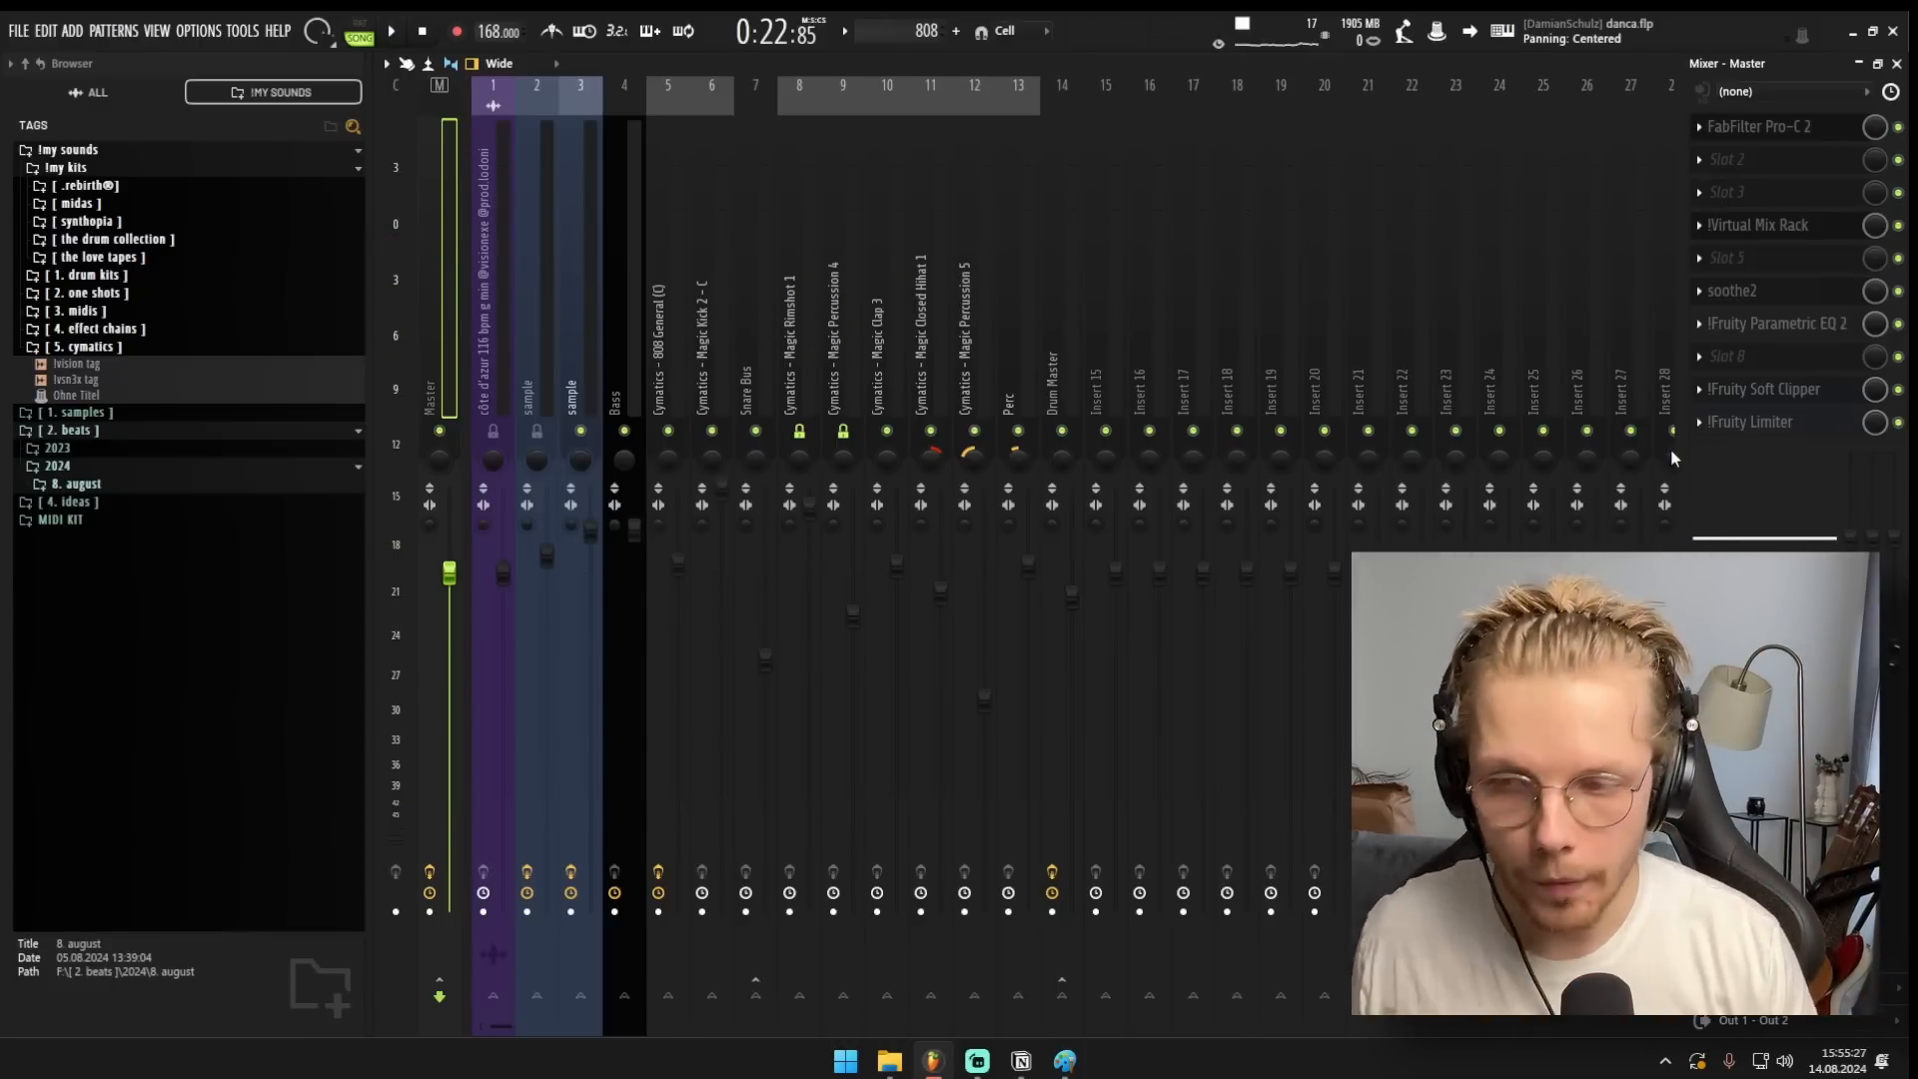
# Remove soothe2 from slot 6 of the Master and shift FabFilter Pro-C 2 to slot 5 and Virtual Mix Rack to slot 6.
pyautogui.click(1700, 296)
pyautogui.click(1743, 330)
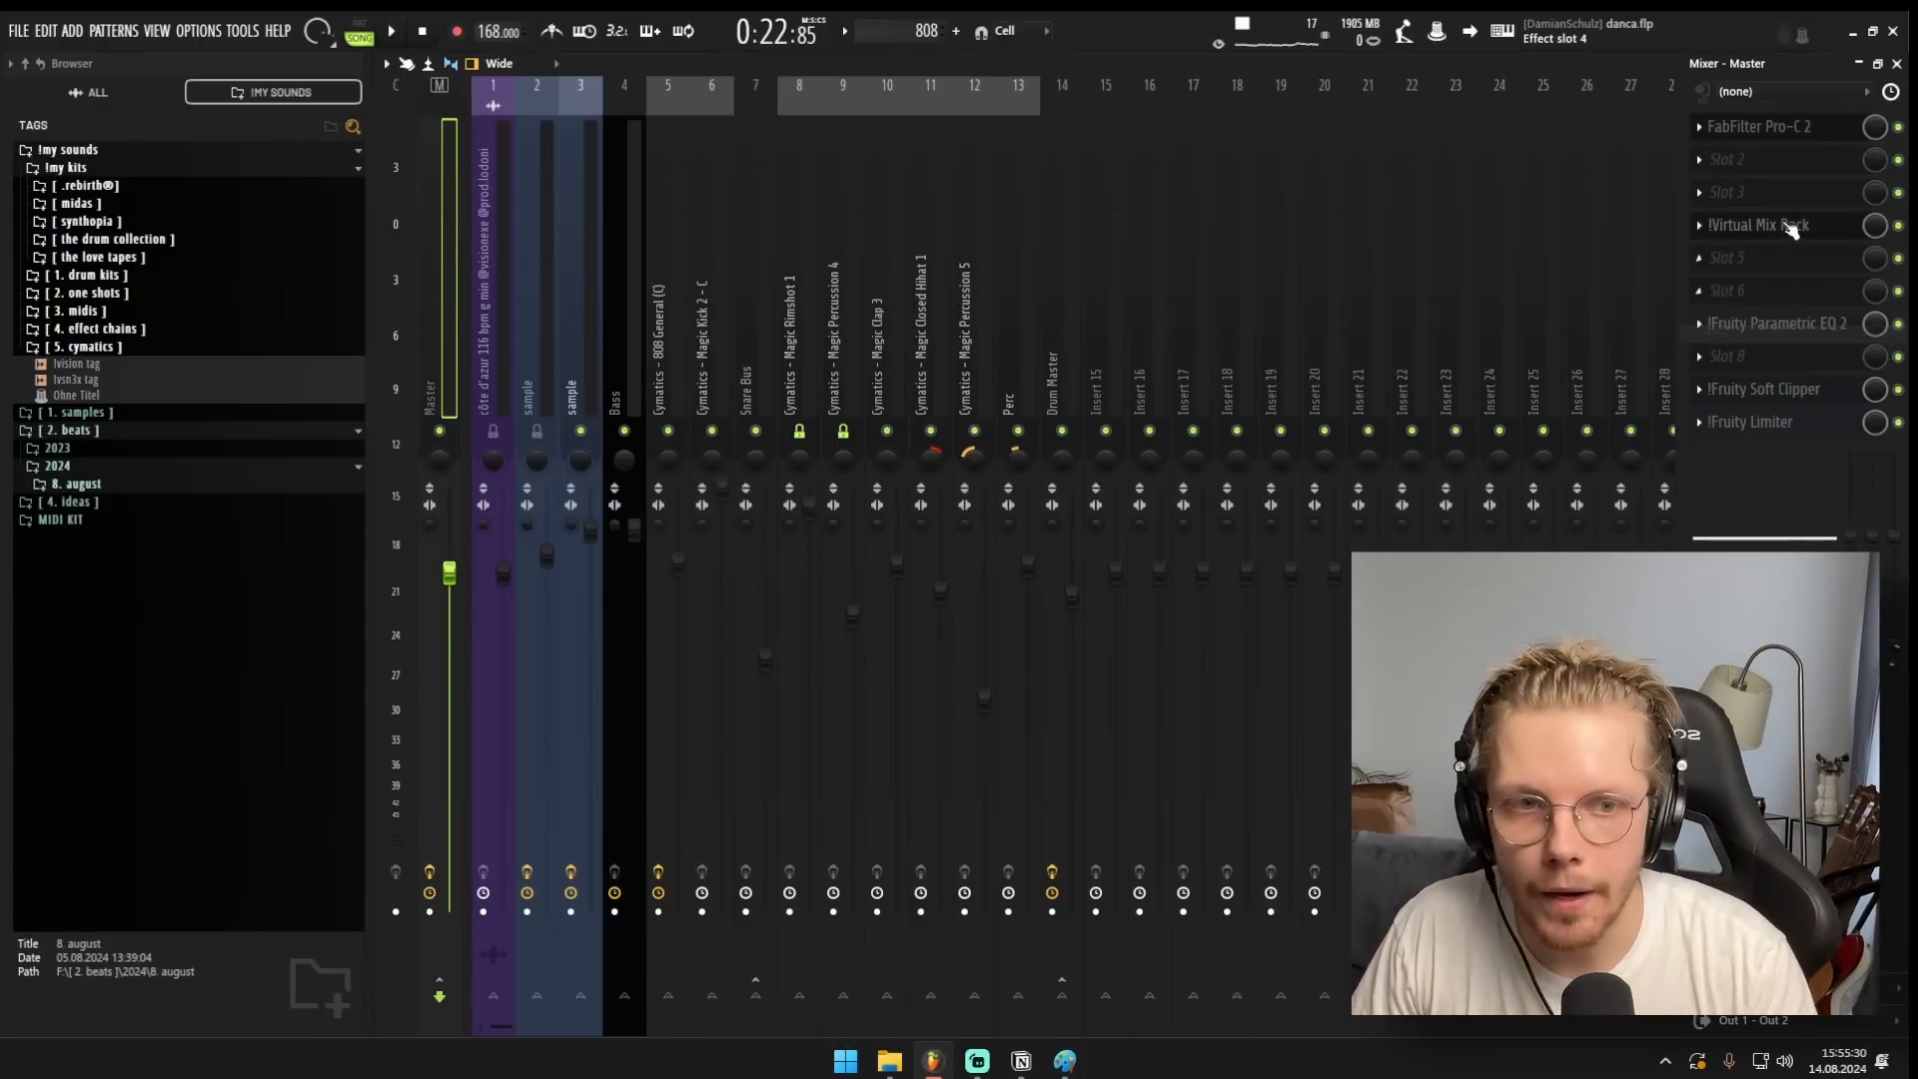
pyautogui.moveTo(1781, 146); pyautogui.dragTo(1783, 233)
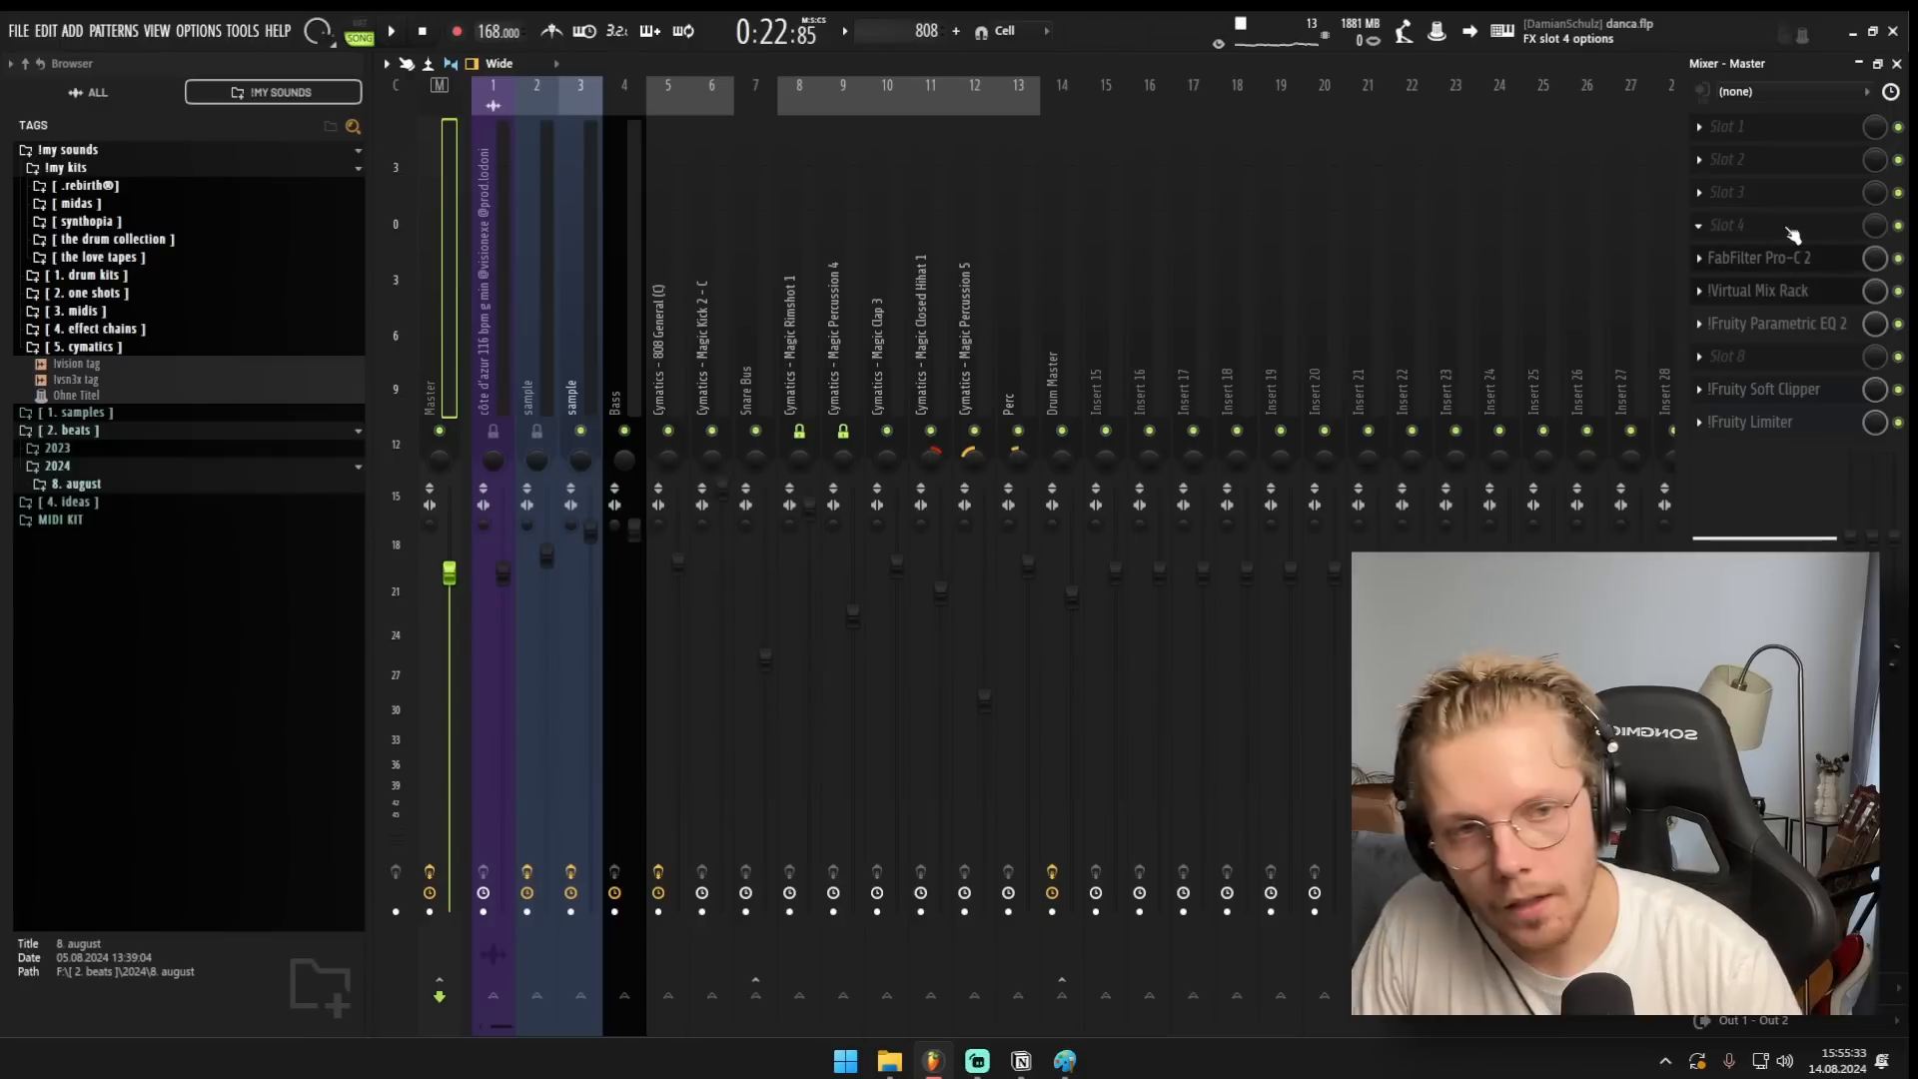